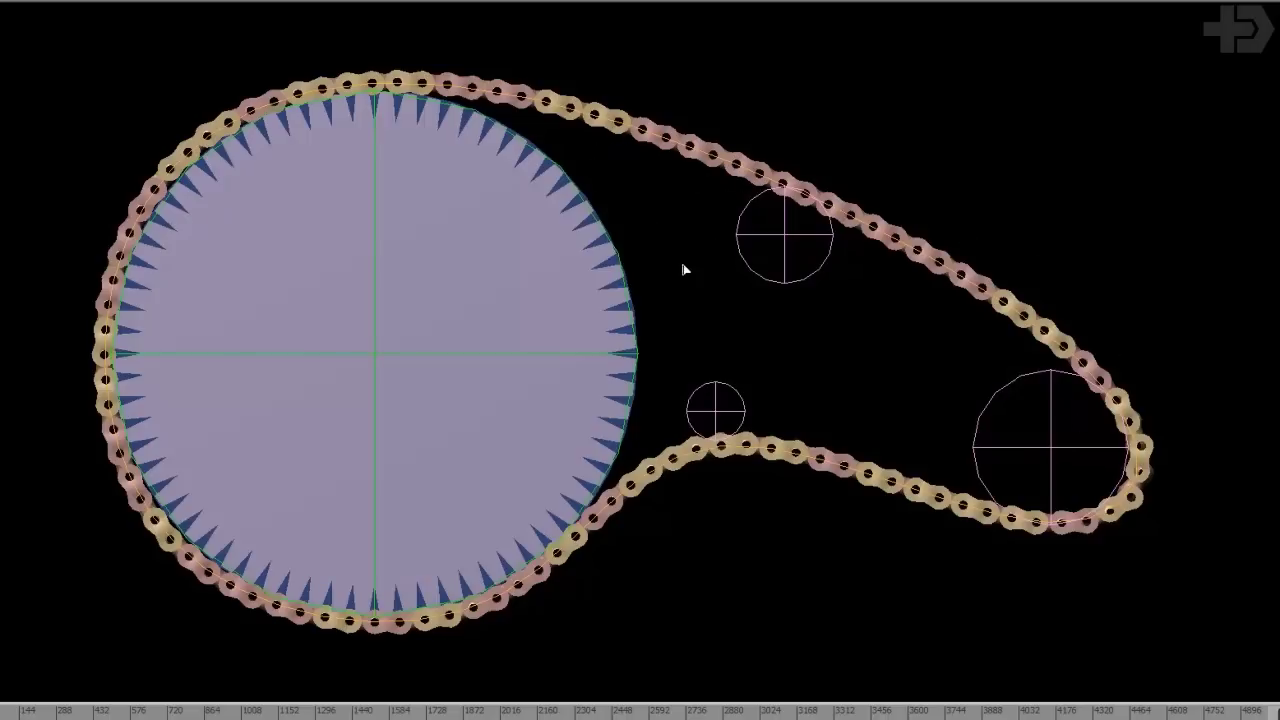
# Rotate the large sprocket's control to preview the chain running around all the wheels.
pyautogui.click(609, 236)
pyautogui.press('e')
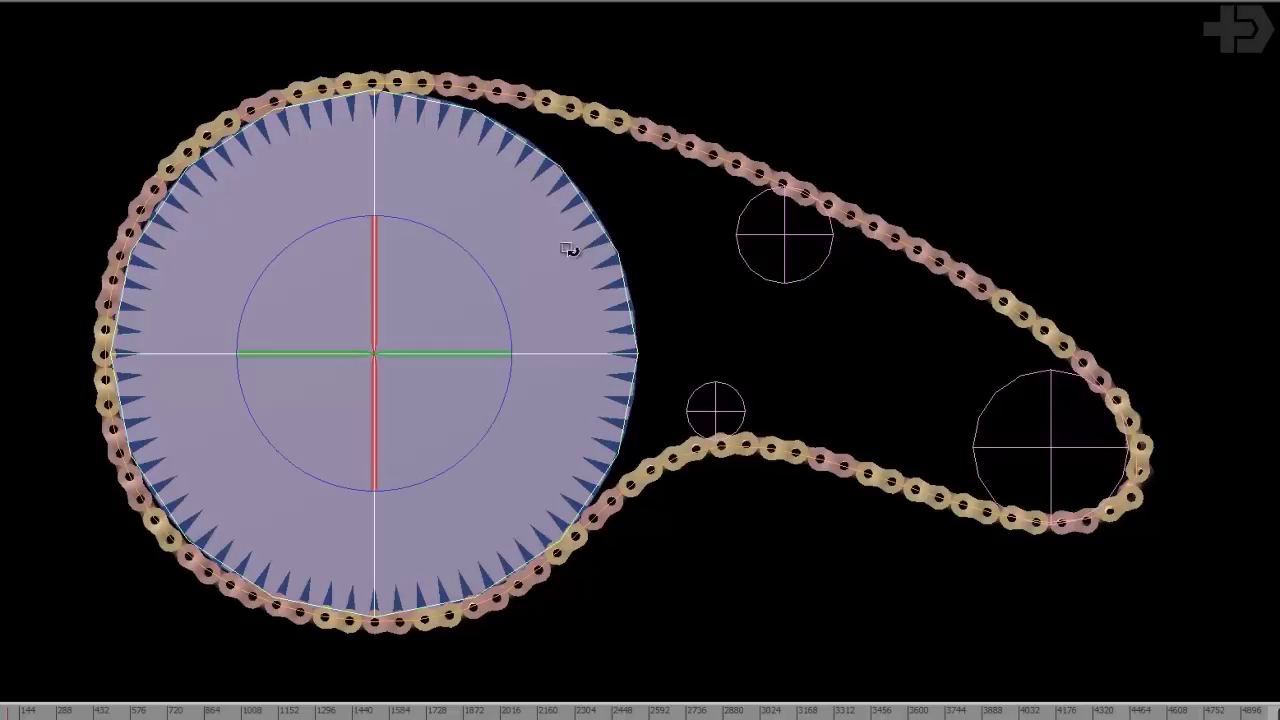
pyautogui.moveTo(485, 271); pyautogui.dragTo(592, 256)
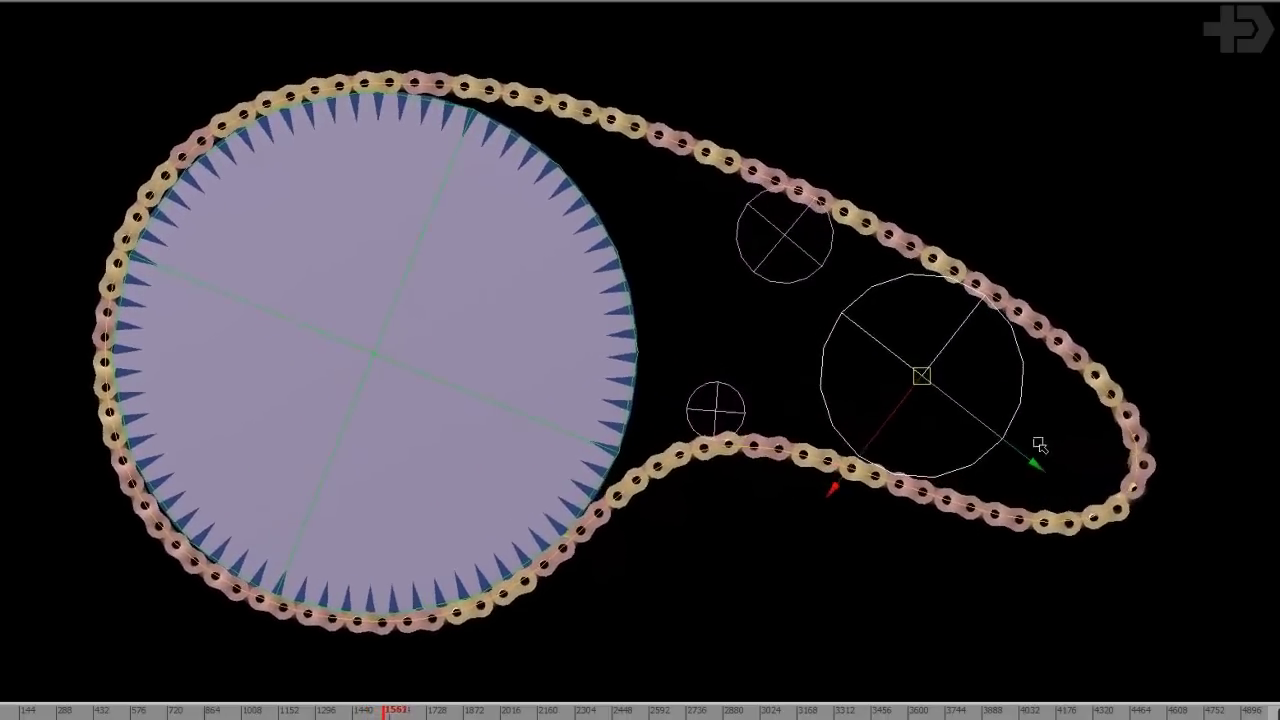
pyautogui.click(660, 317)
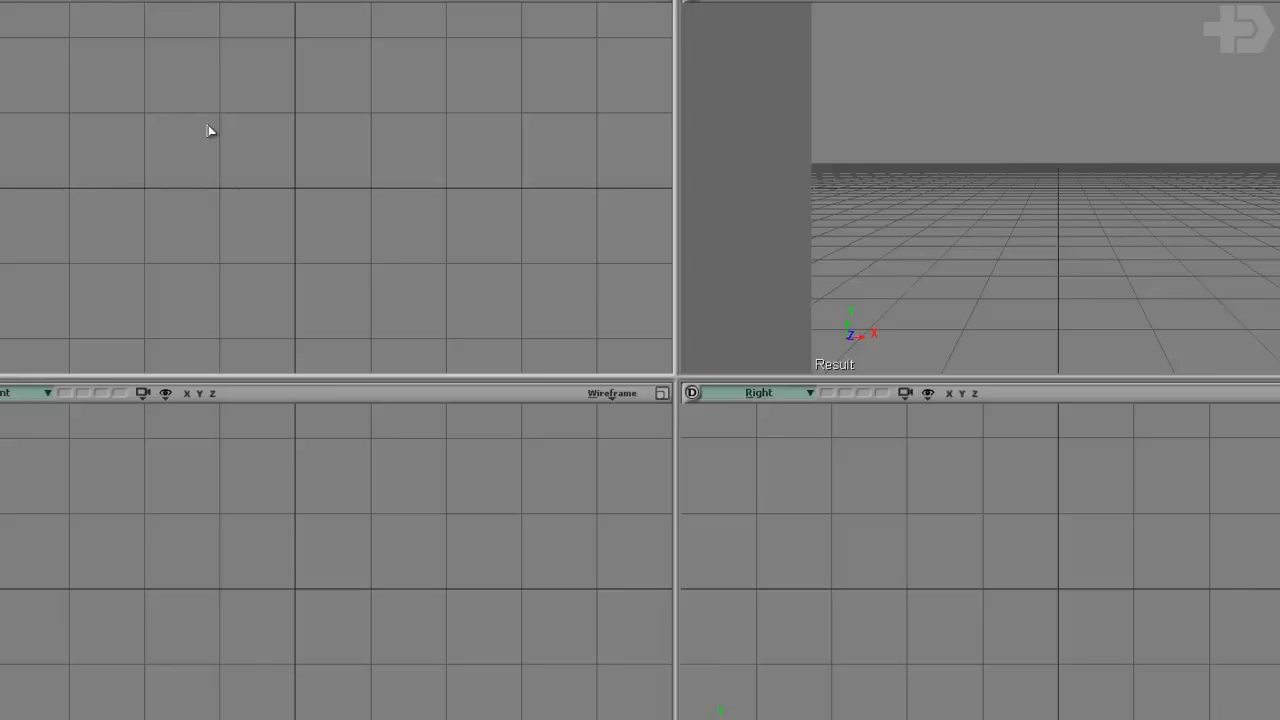
# Switch to the browser and examine the bike chain link reference images, including the green plate, the photos and the 3D link.
pyautogui.hotkey('alt', 'Tab')
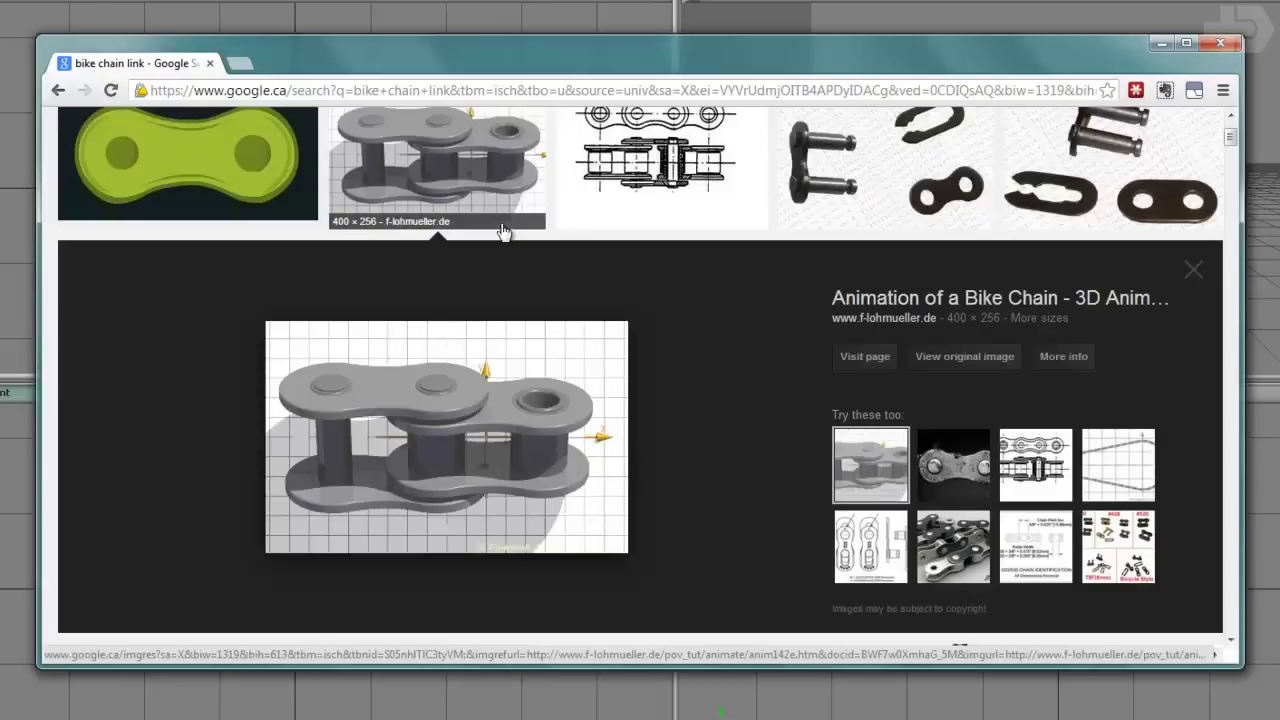
pyautogui.click(225, 176)
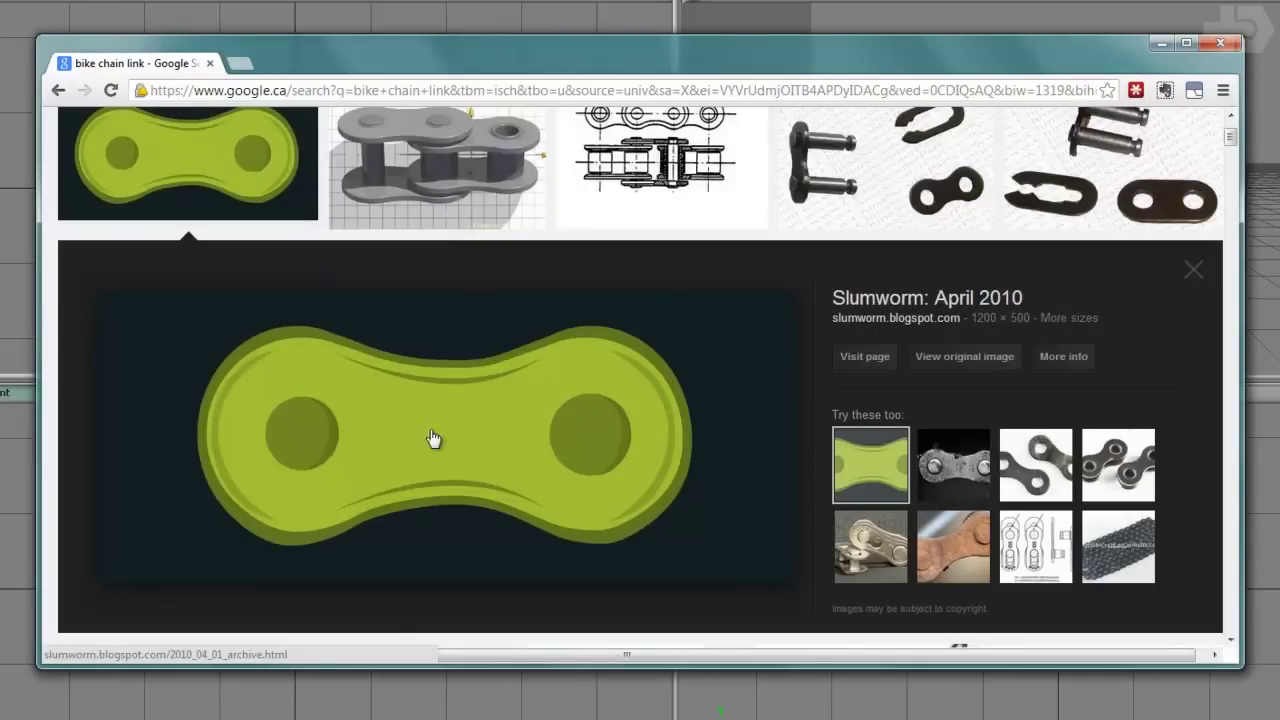
pyautogui.click(953, 465)
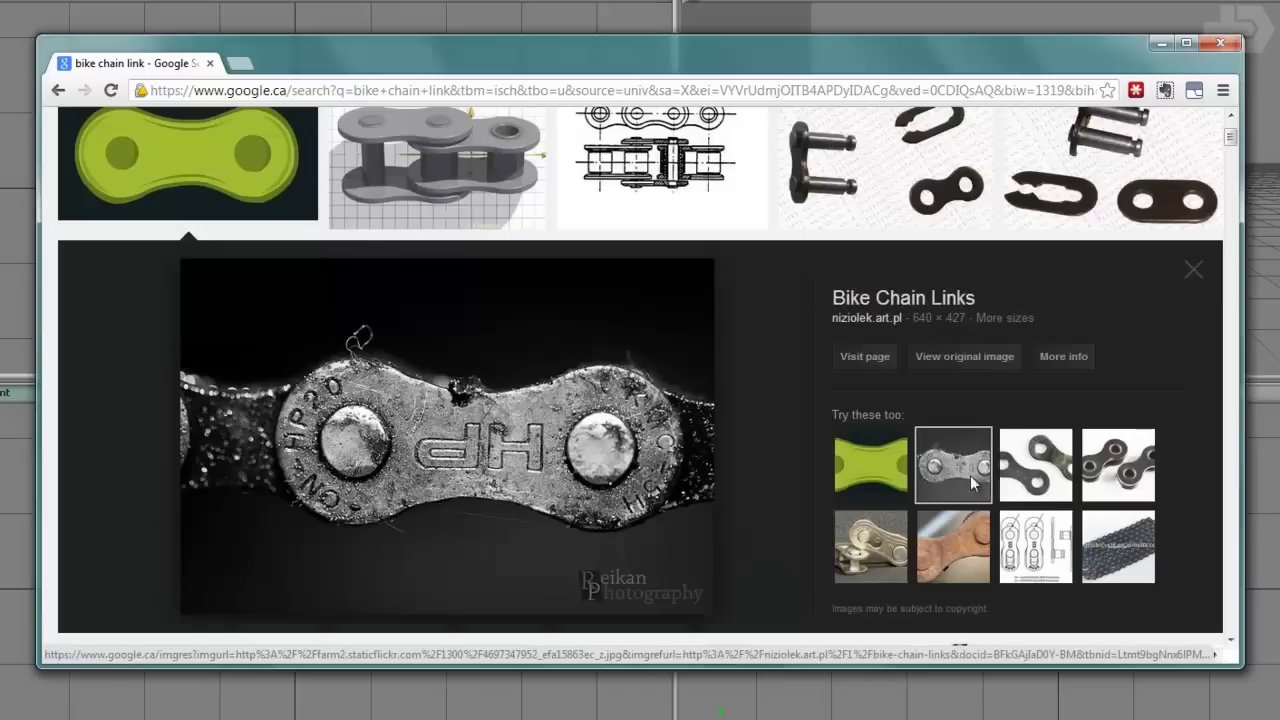
pyautogui.click(953, 546)
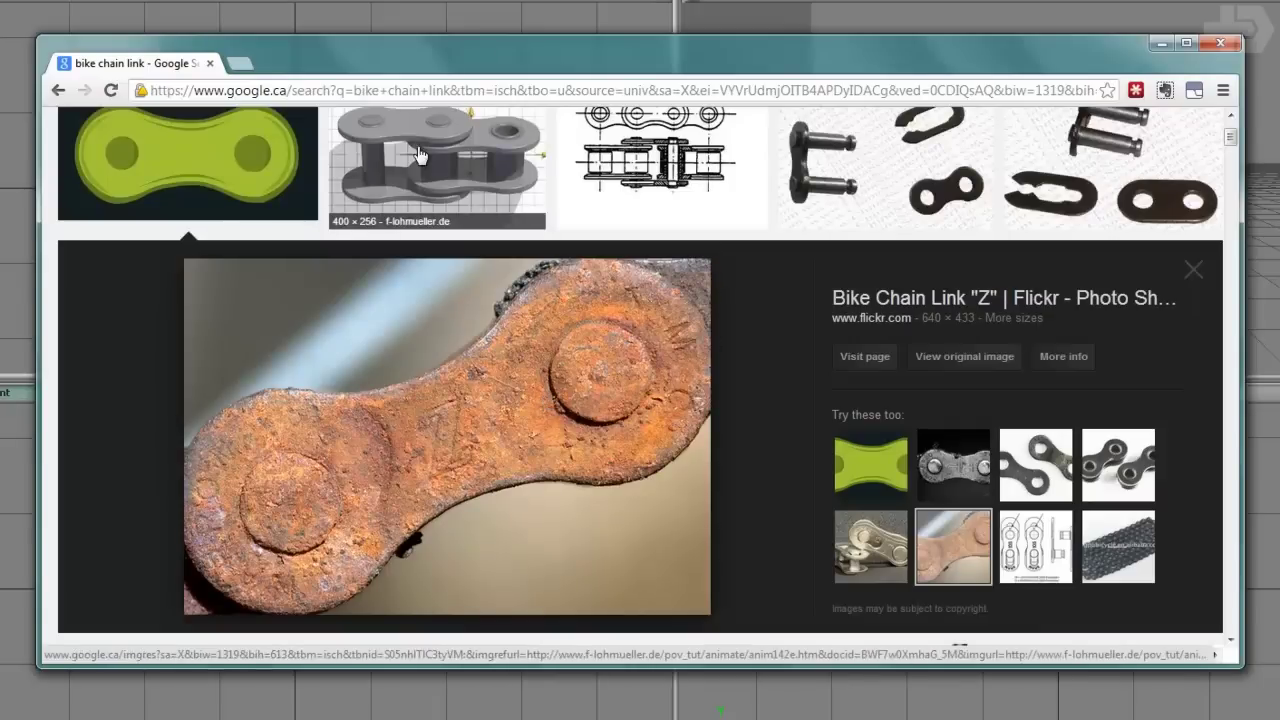
pyautogui.click(412, 199)
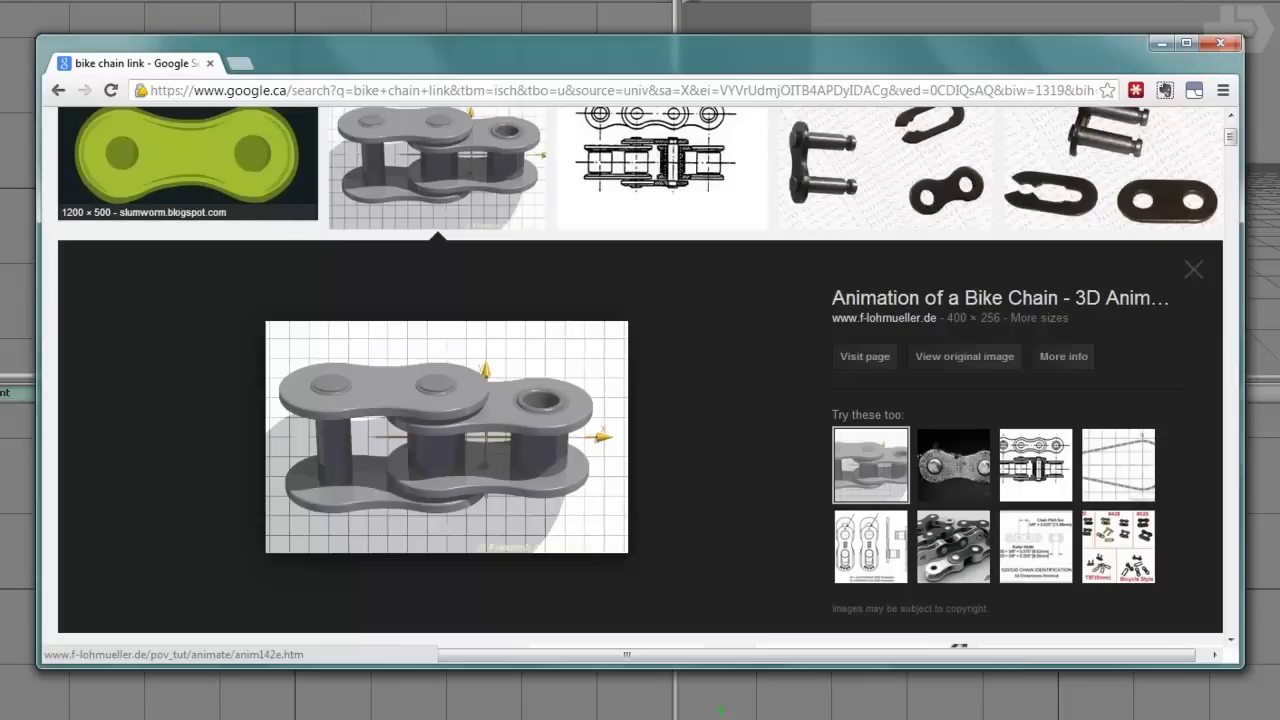
pyautogui.hotkey('alt', 'Tab')
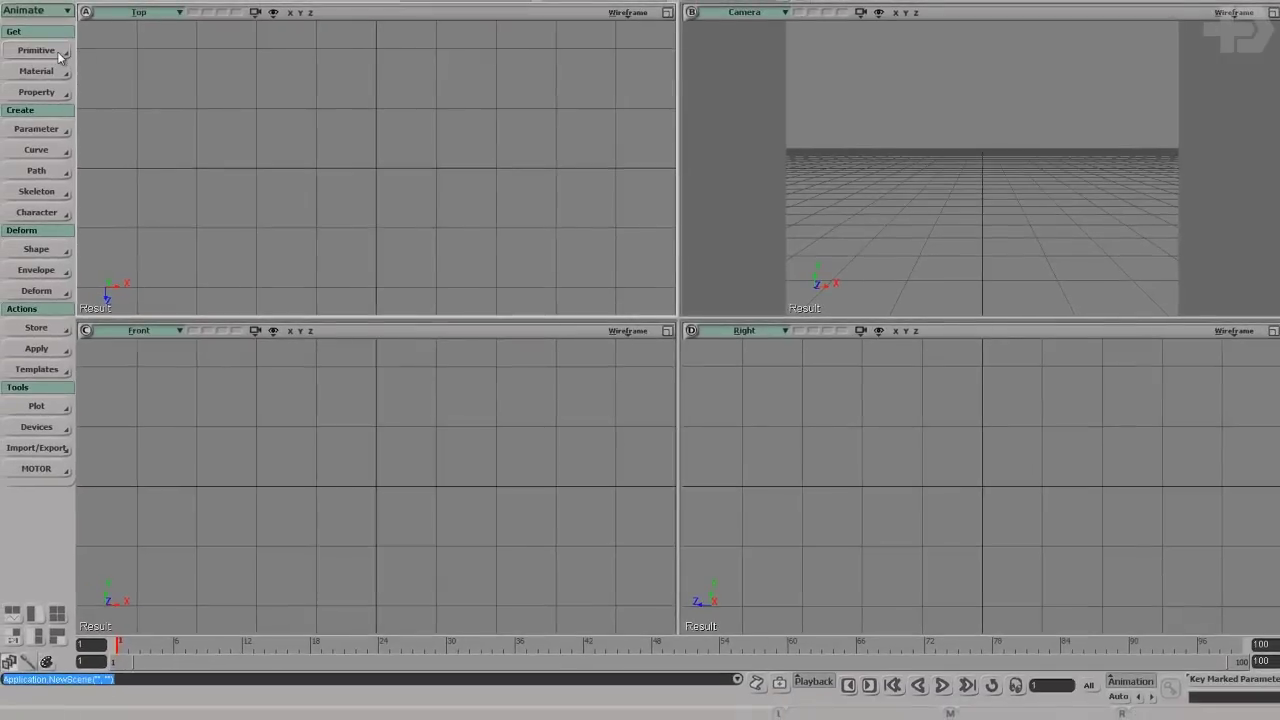
# Create a polygon mesh disc at the scene origin.
pyautogui.click(58, 55)
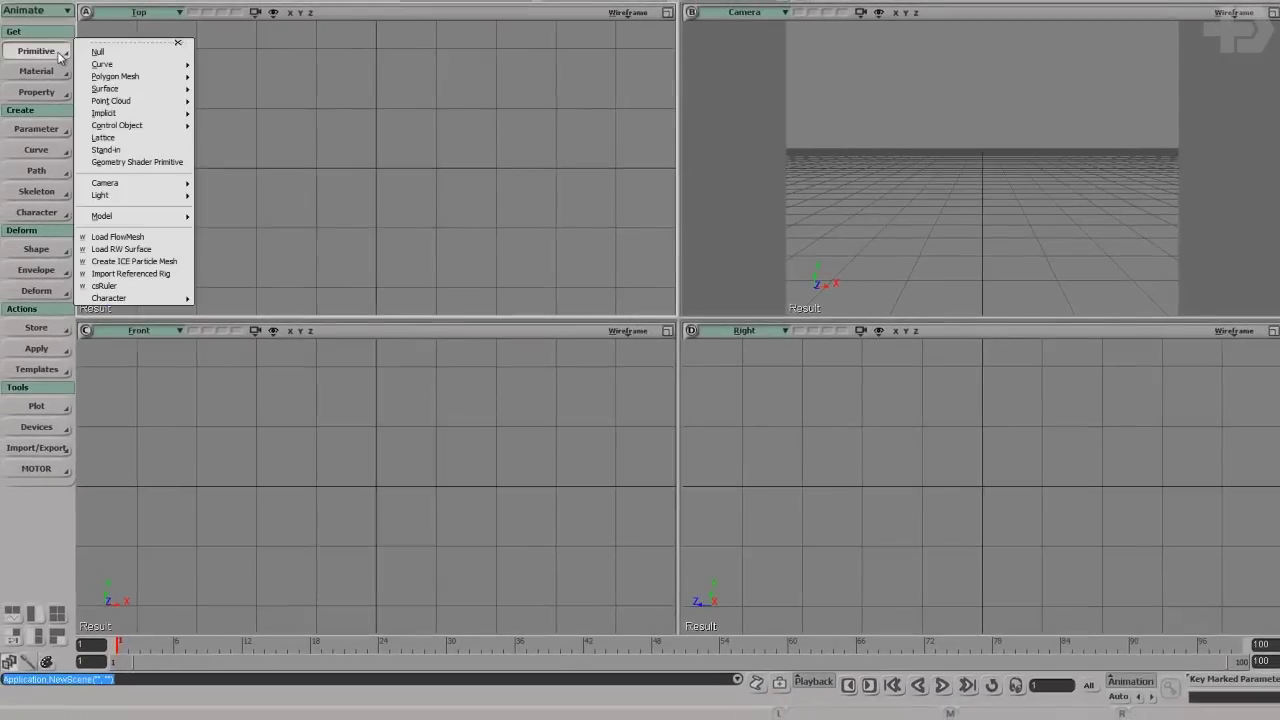
pyautogui.moveTo(160, 77)
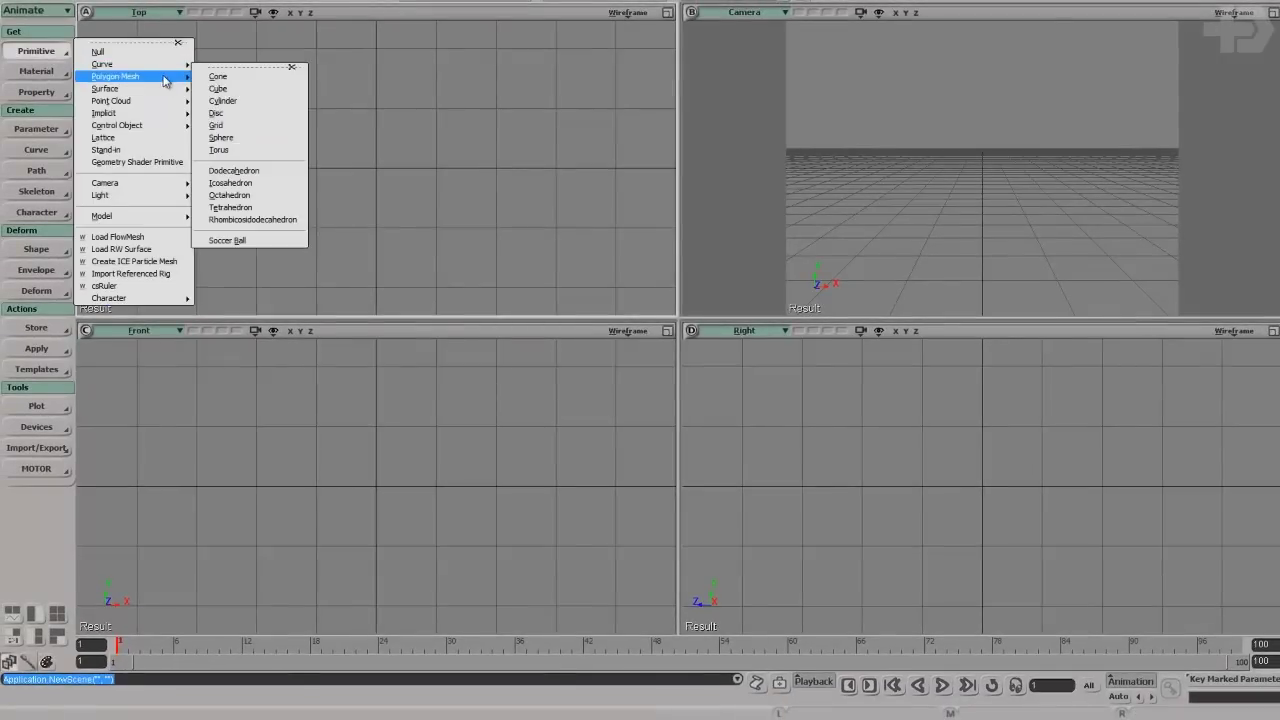
pyautogui.click(233, 118)
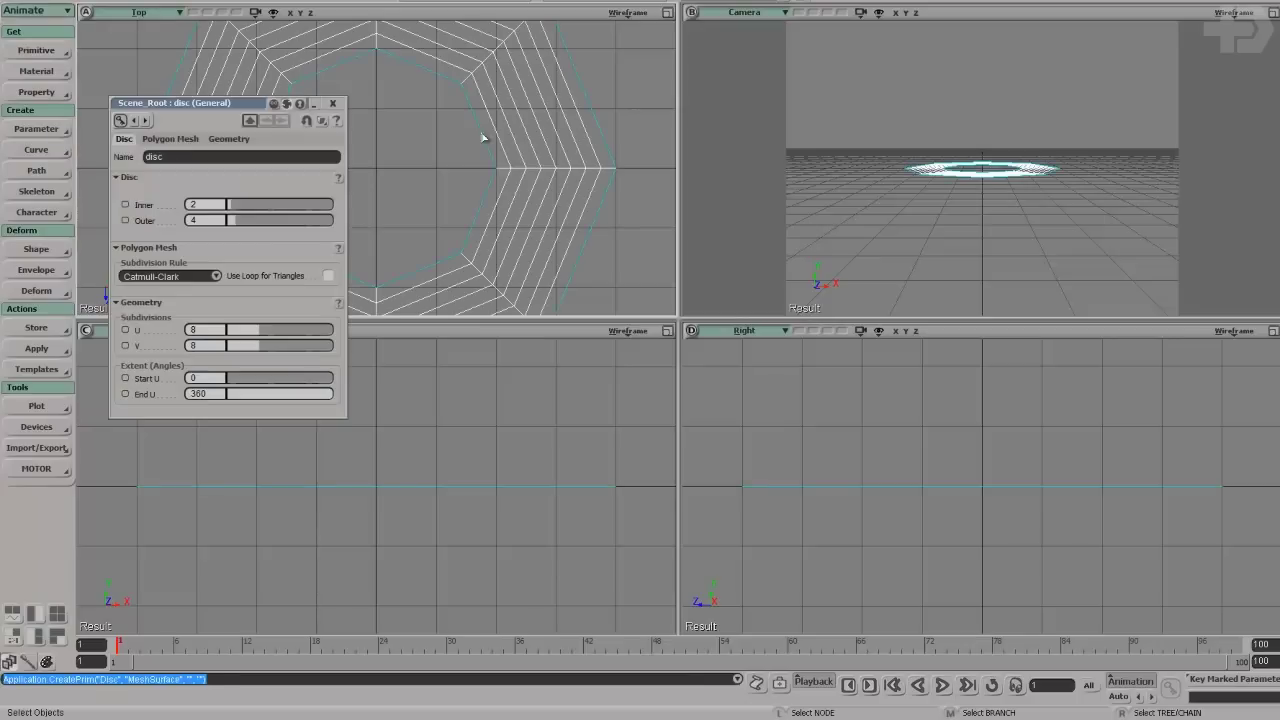
pyautogui.press('s')
pyautogui.moveTo(1128, 194); pyautogui.dragTo(1011, 194, button='middle')
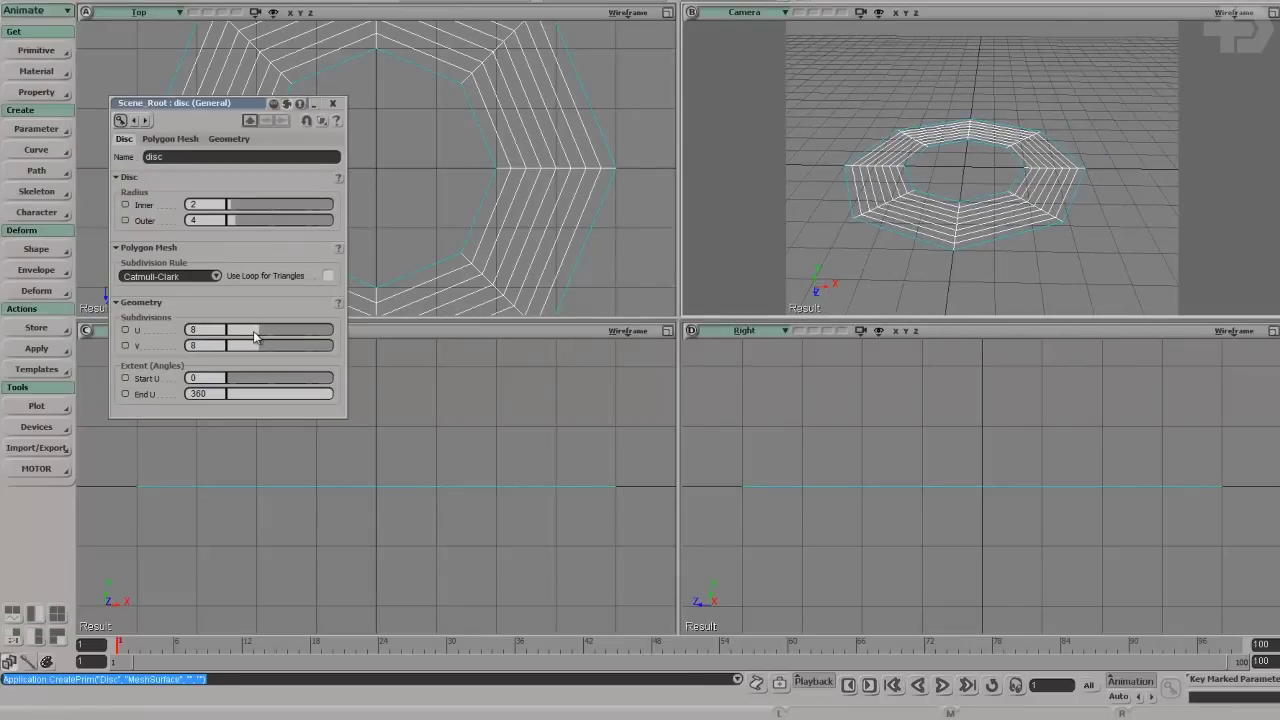
# Set the disc's subdivisions to 12 in U and 1 in V.
pyautogui.moveTo(254, 336); pyautogui.dragTo(218, 346)
pyautogui.press('s')
pyautogui.moveTo(1022, 126); pyautogui.dragTo(992, 195, button='right')
pyautogui.press('v')
pyautogui.press('s')
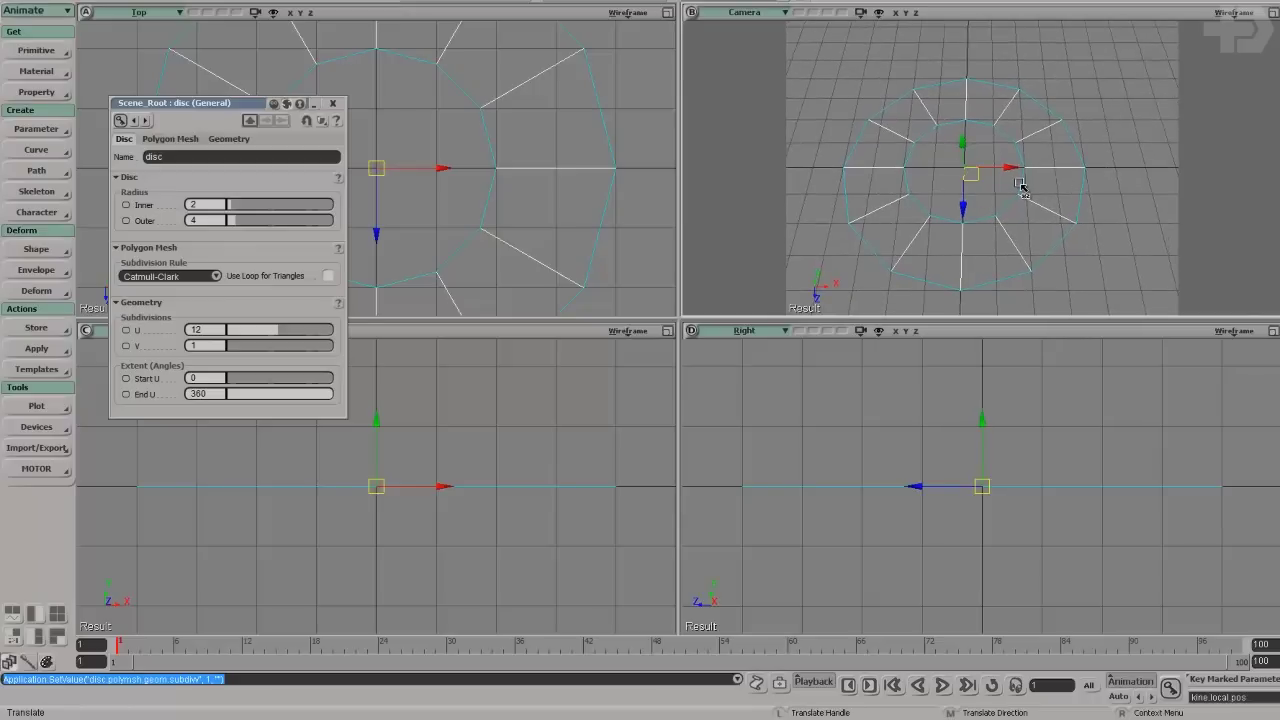
pyautogui.press('x')
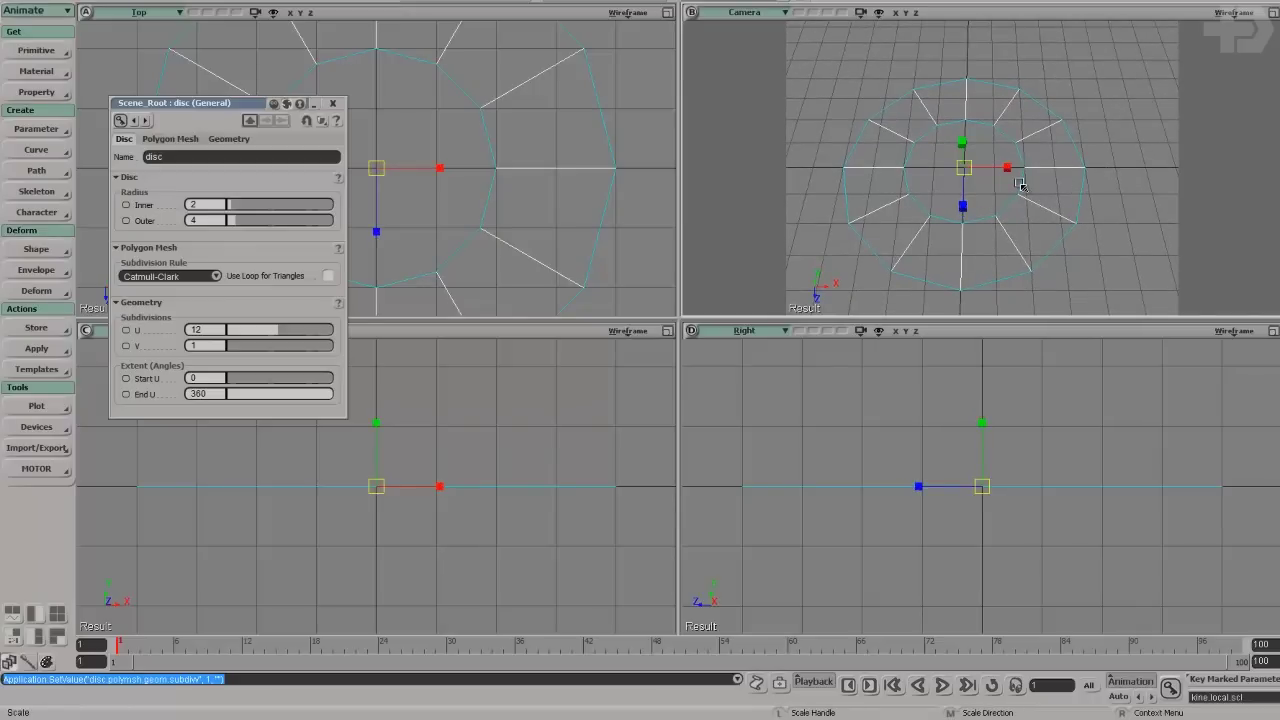
pyautogui.press('v')
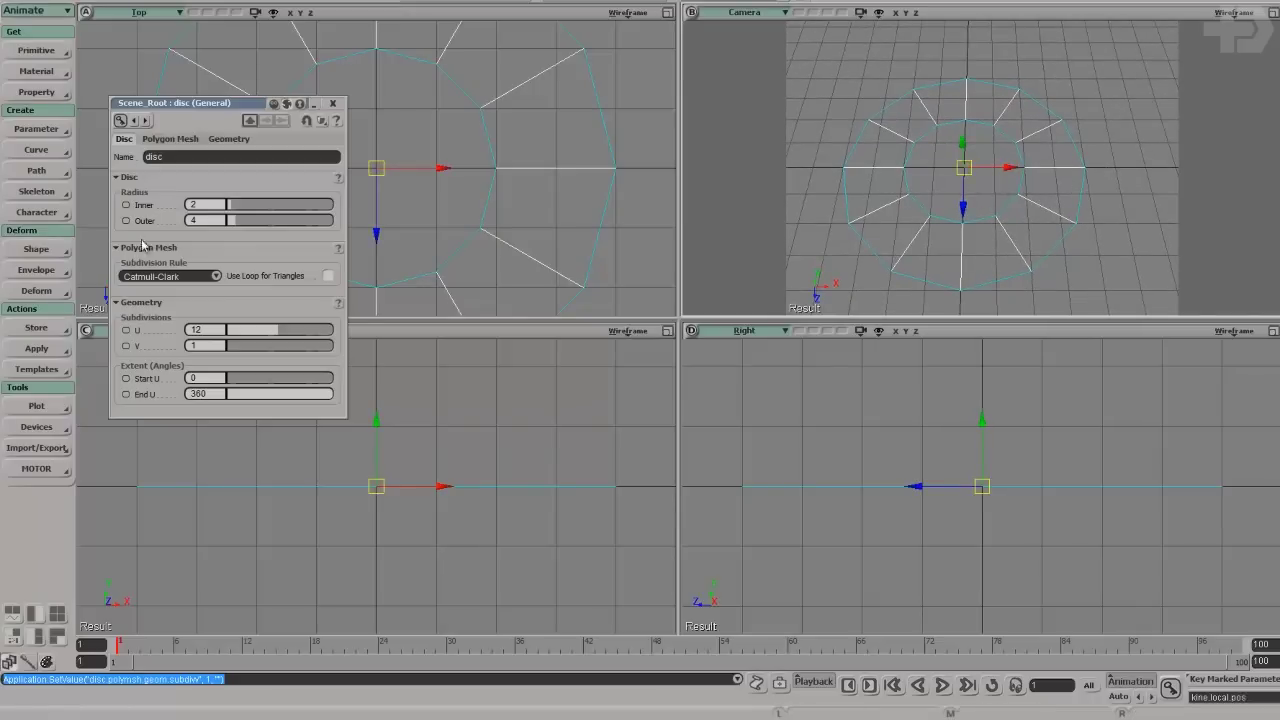
# Set the disc's outer radius to 2 and its inner radius to 0.75.
pyautogui.click(209, 204)
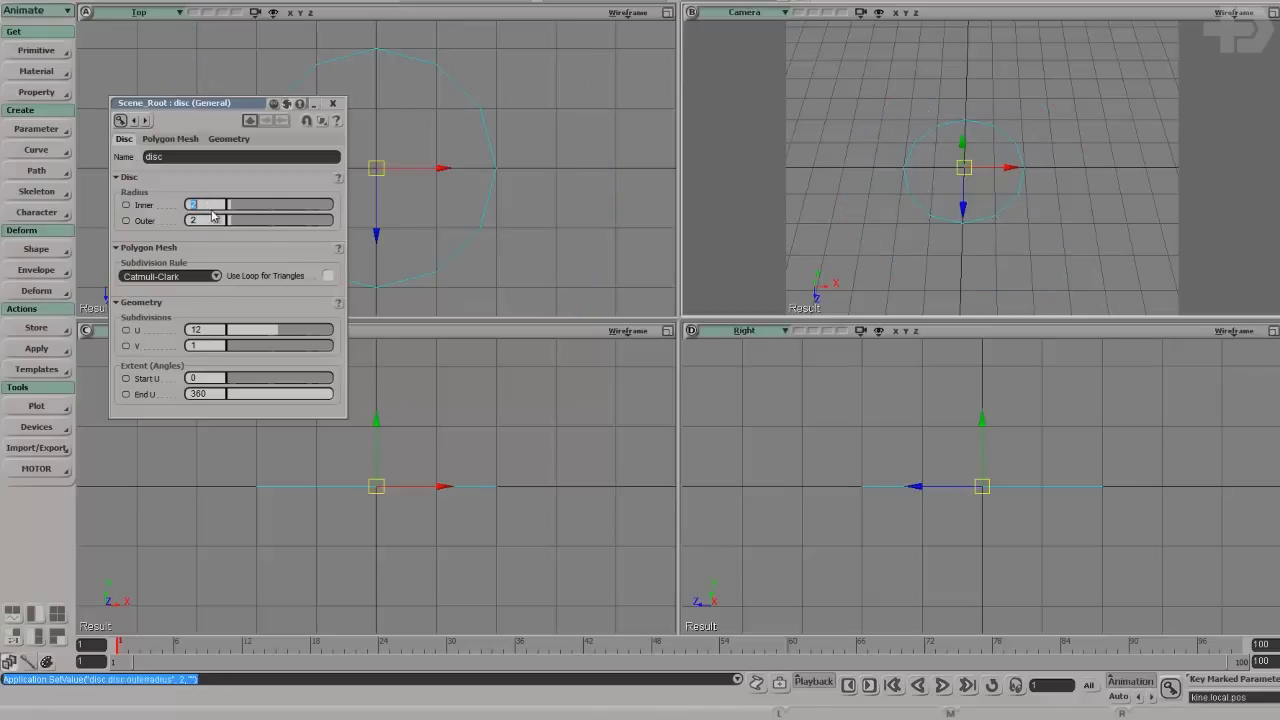
pyautogui.write('0.75')
pyautogui.press('Return')
pyautogui.press('s')
pyautogui.moveTo(1031, 125); pyautogui.dragTo(1000, 110)
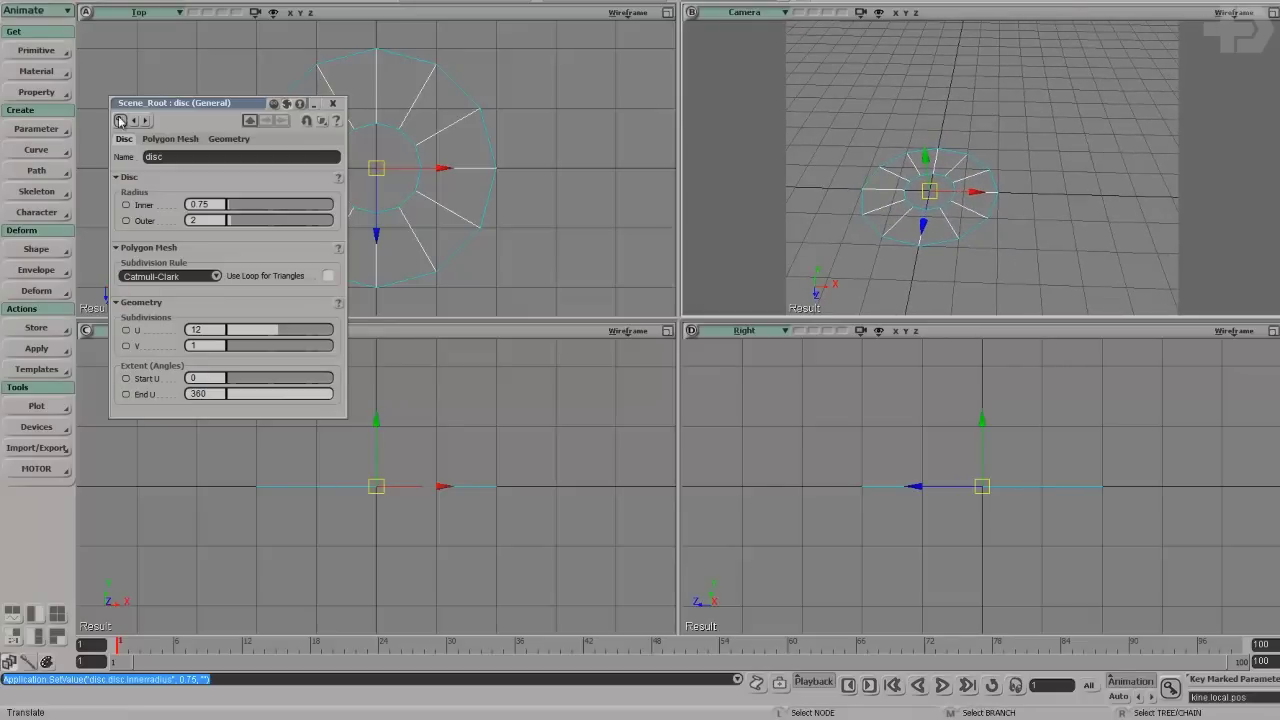
# Duplicate the disc and move the copy 4 units along X so the two outer edges touch.
pyautogui.moveTo(158, 112); pyautogui.dragTo(573, 54)
pyautogui.moveTo(951, 114); pyautogui.dragTo(990, 148)
pyautogui.moveTo(1025, 207); pyautogui.dragTo(1006, 209)
pyautogui.moveTo(1006, 209); pyautogui.dragTo(986, 198, button='right')
pyautogui.hotkey('ctrl', 'd')
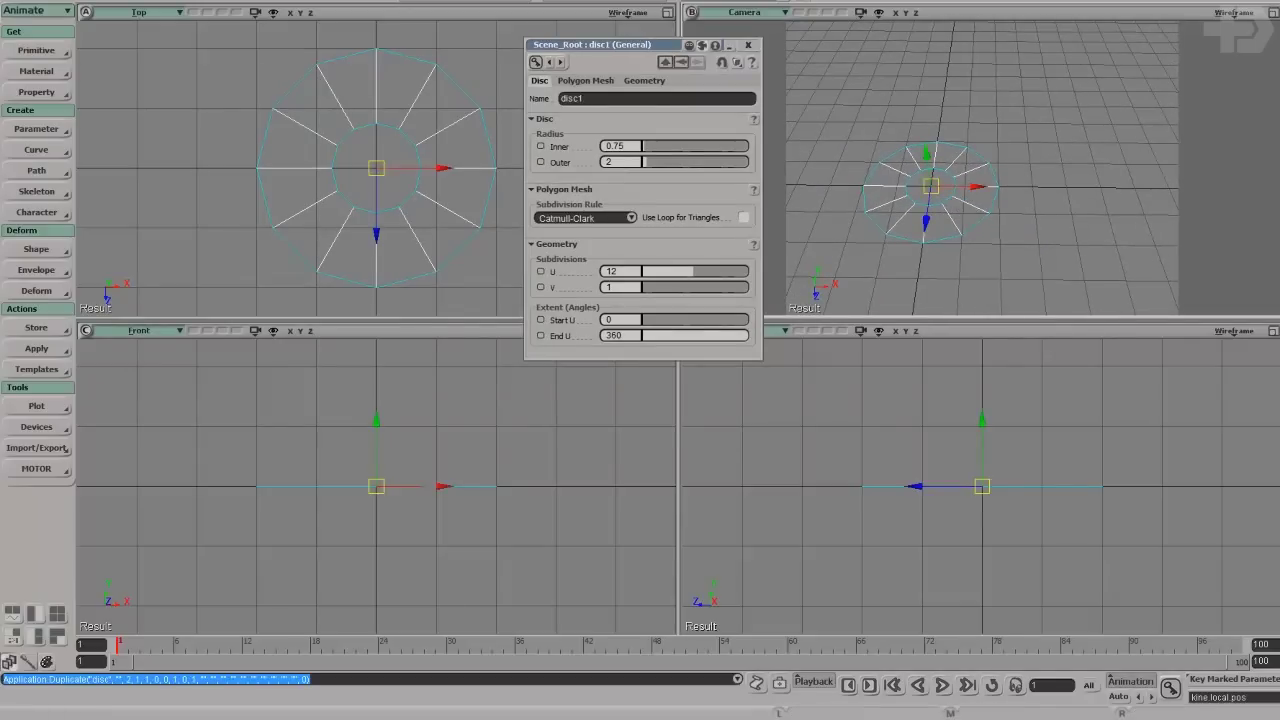
pyautogui.moveTo(932, 188); pyautogui.dragTo(1068, 194)
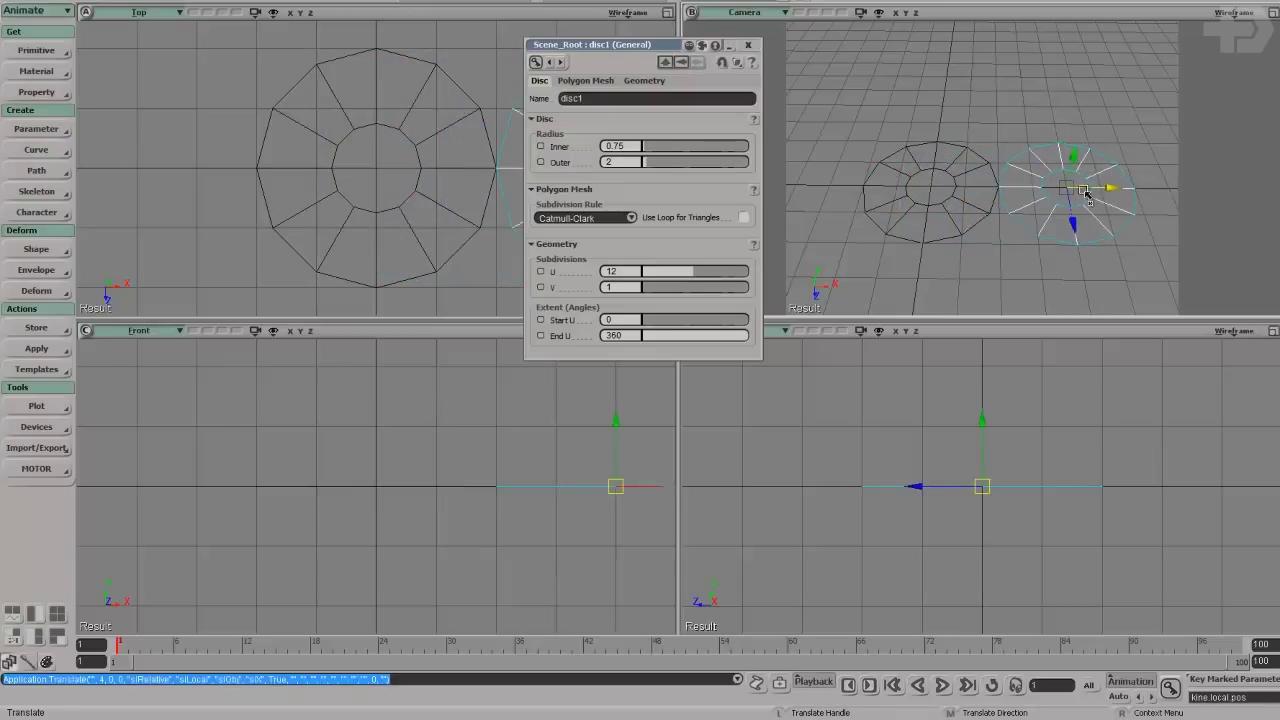
# Select both discs and merge them into a single polygon mesh.
pyautogui.press('space')
pyautogui.click(898, 166)
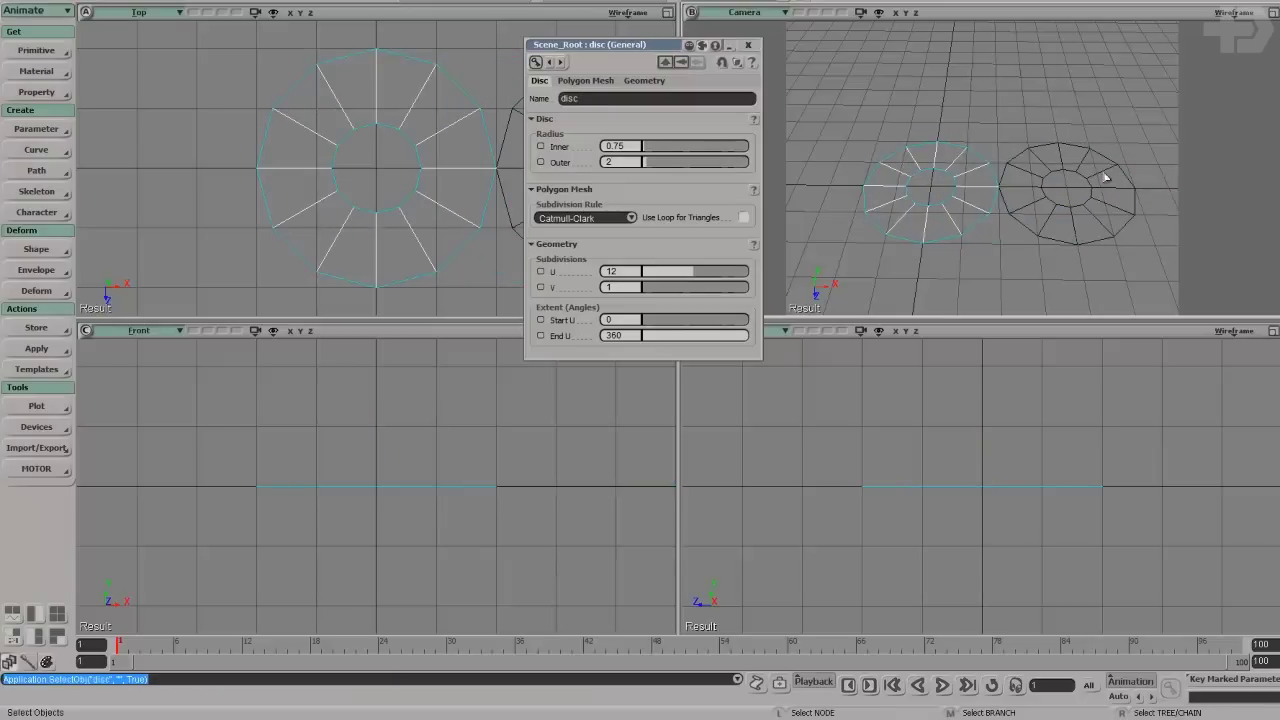
pyautogui.press('s')
pyautogui.moveTo(1046, 175); pyautogui.dragTo(951, 206)
pyautogui.click(968, 257)
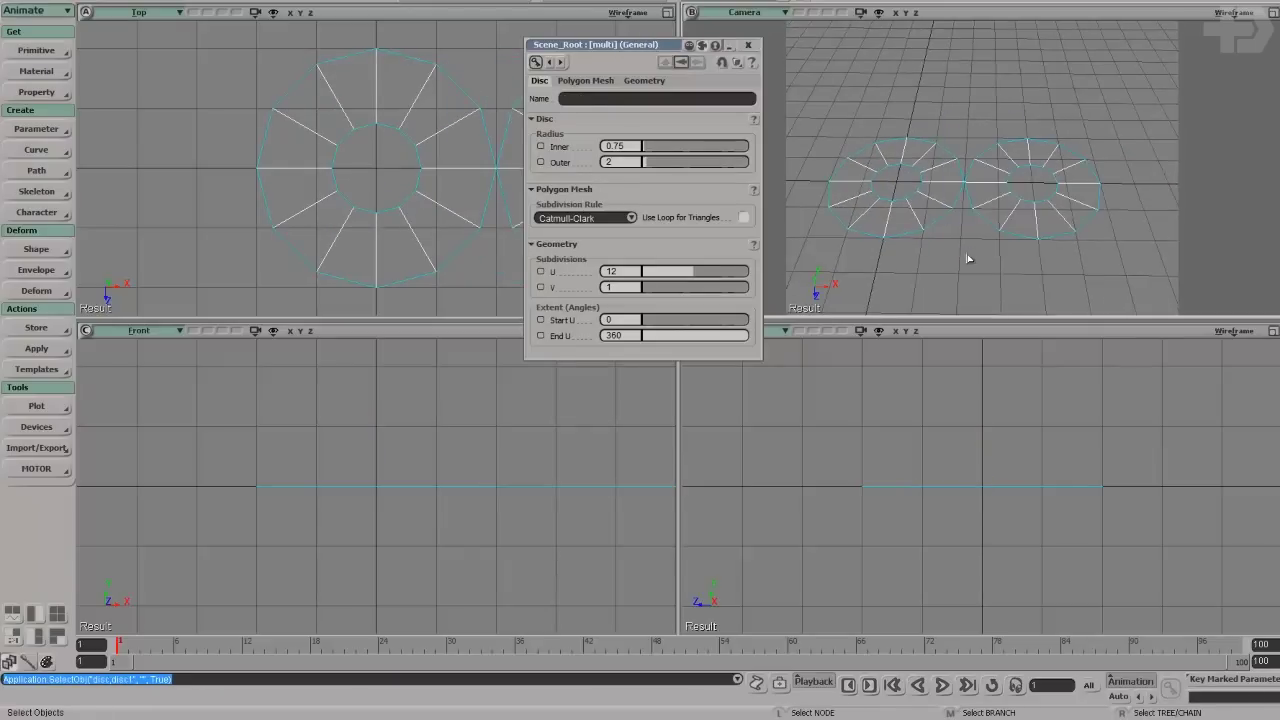
pyautogui.moveTo(1034, 147); pyautogui.dragTo(912, 215)
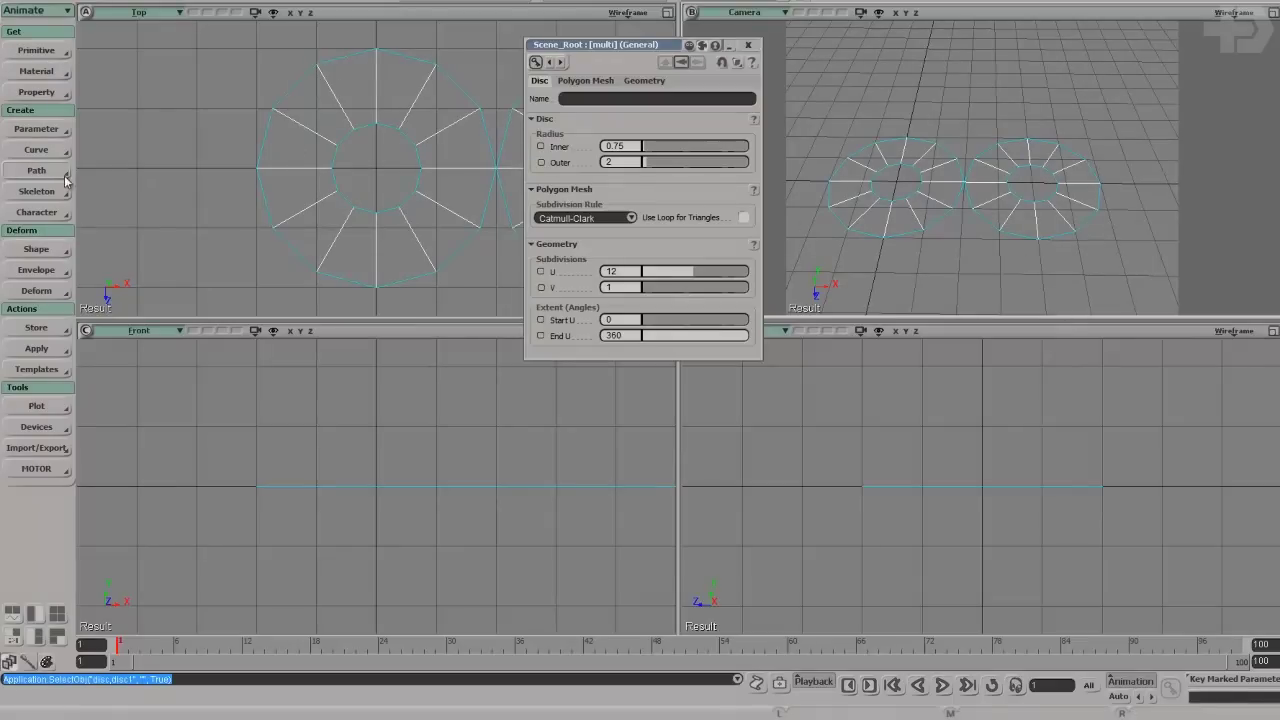
pyautogui.press('1')
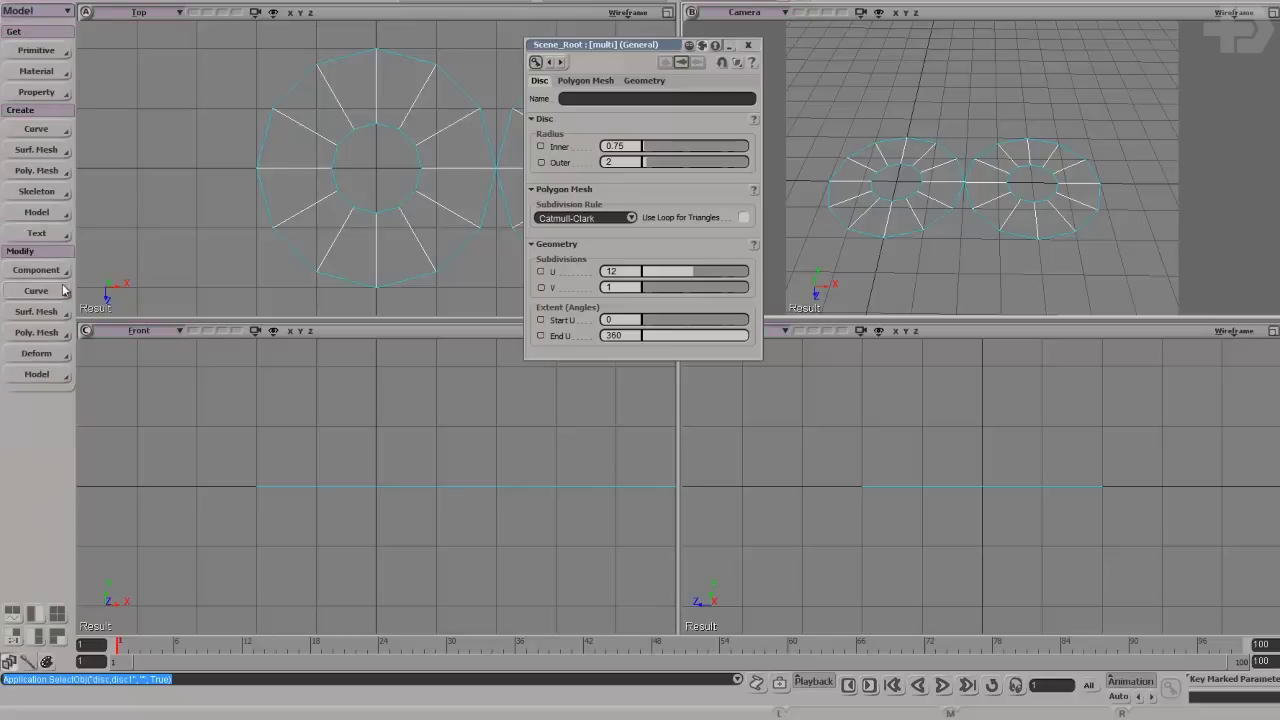
pyautogui.click(62, 178)
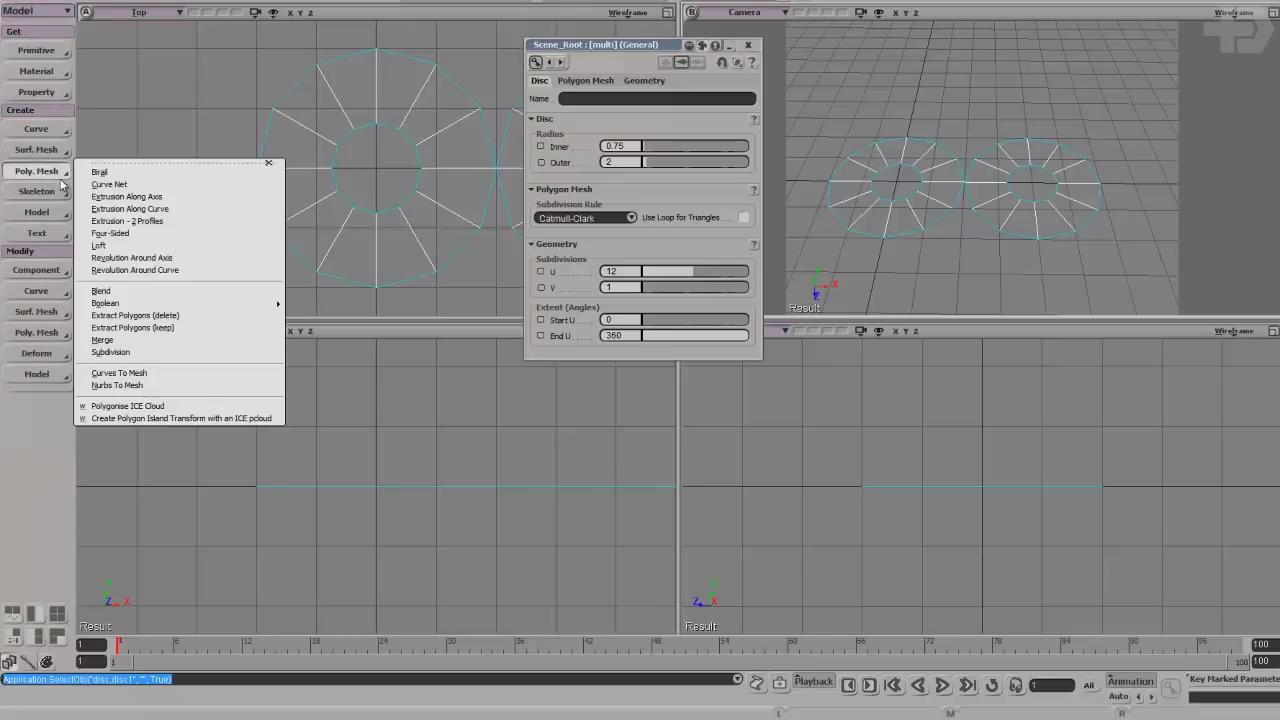
pyautogui.click(124, 341)
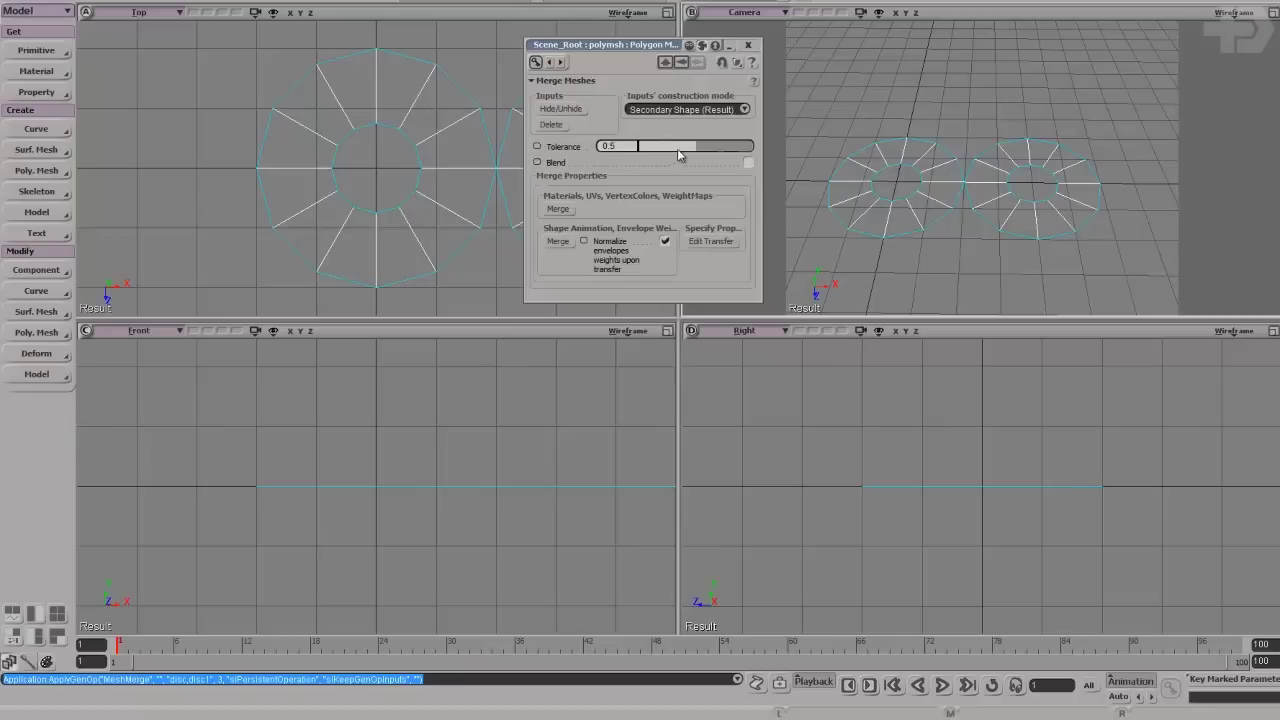
# Set the merge tolerance to 1 to weld the adjoining points of the two discs.
pyautogui.moveTo(693, 148); pyautogui.dragTo(919, 125)
pyautogui.press('s')
pyautogui.moveTo(971, 194); pyautogui.dragTo(1060, 215)
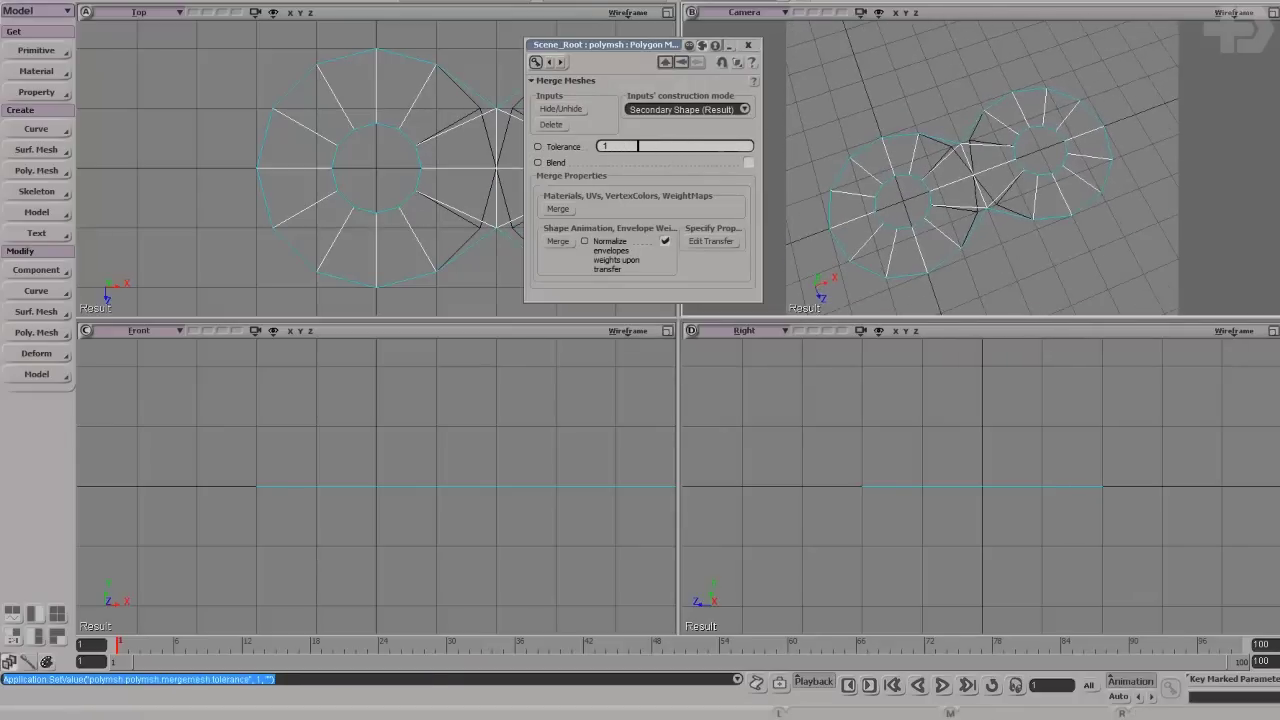
# Compare the merged mesh with the green chain link reference image in the browser.
pyautogui.hotkey('alt', 'Tab')
pyautogui.click(338, 144)
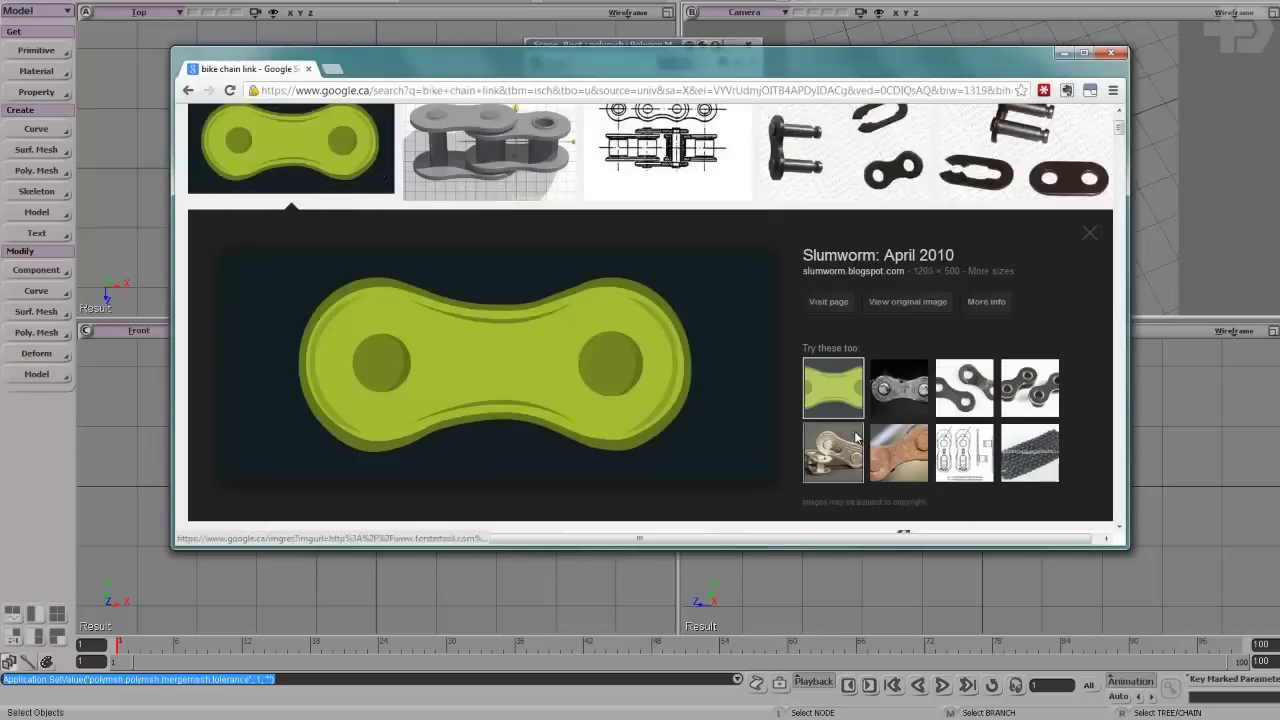
pyautogui.keyDown('alt'); pyautogui.moveTo(972, 221); pyautogui.dragTo(957, 161); pyautogui.keyUp('alt')
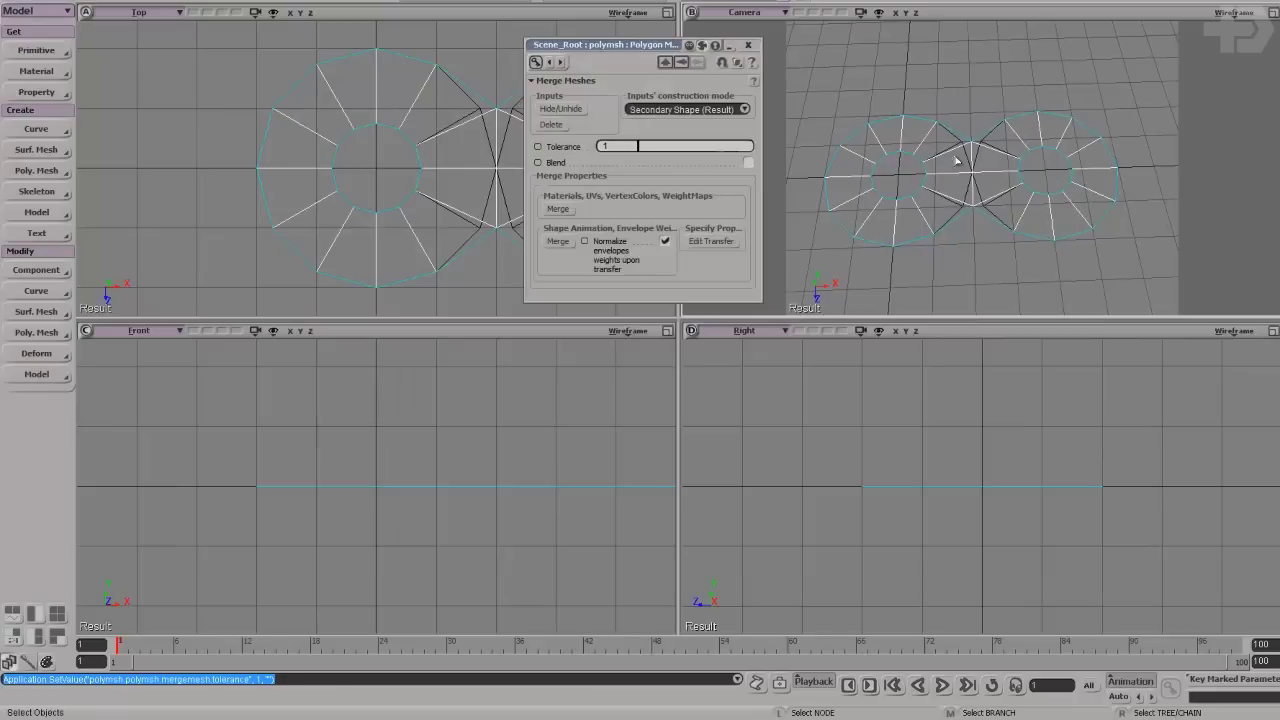
# Select the outer points at the waist between the two rings and scale them 1.5 times along Z.
pyautogui.press('t')
pyautogui.press('x')
pyautogui.moveTo(963, 236); pyautogui.dragTo(1000, 178)
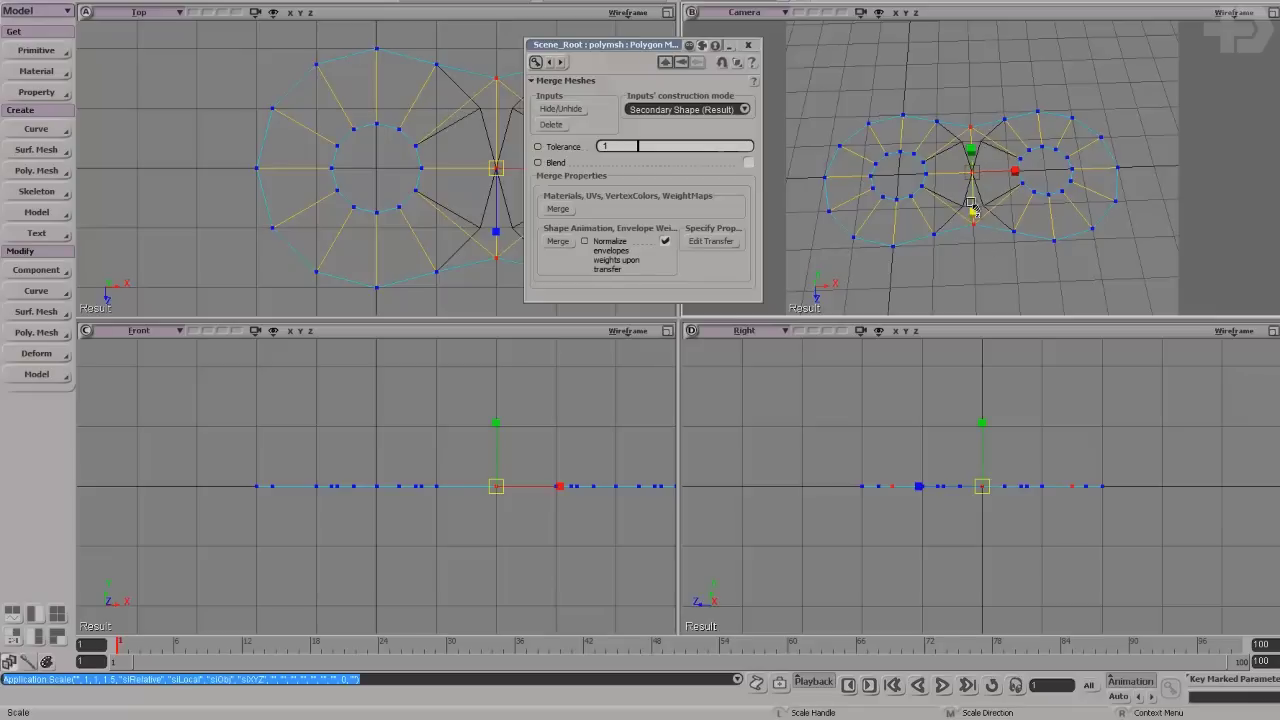
pyautogui.press('space')
pyautogui.press('s')
pyautogui.moveTo(998, 222); pyautogui.dragTo(908, 135, button='right')
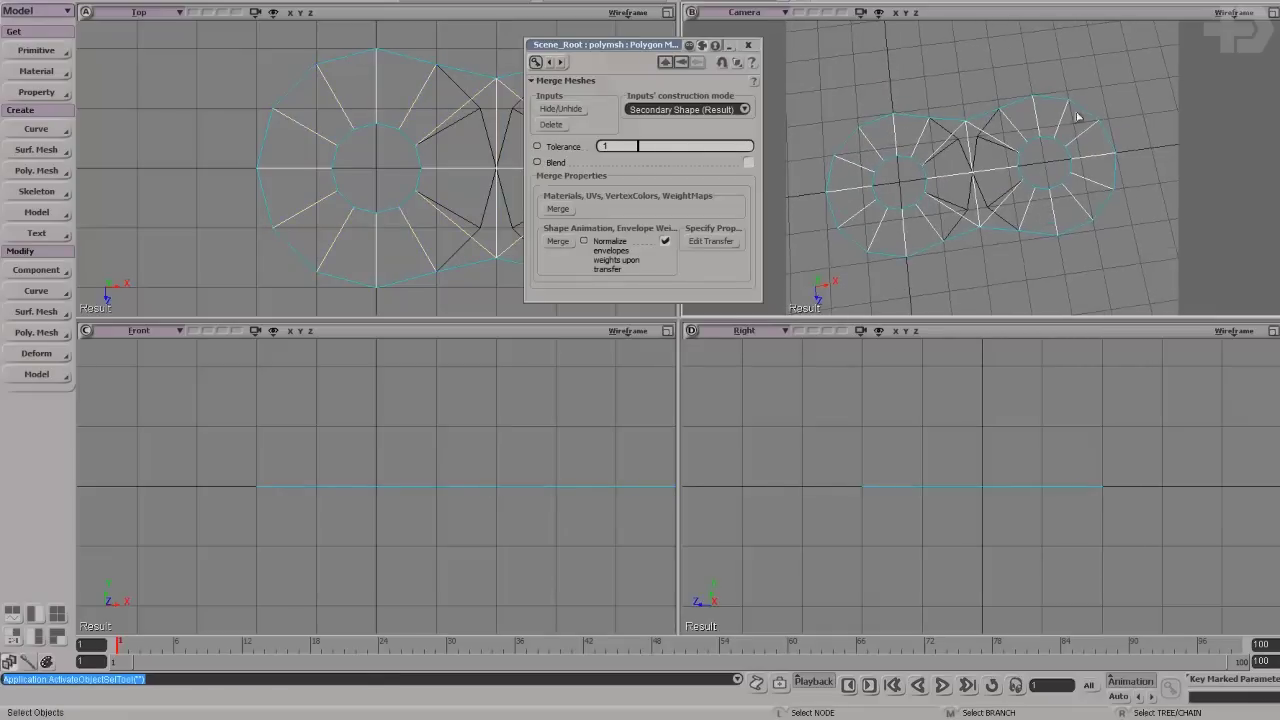
pyautogui.press('s')
pyautogui.moveTo(1014, 211); pyautogui.dragTo(908, 172, button='right')
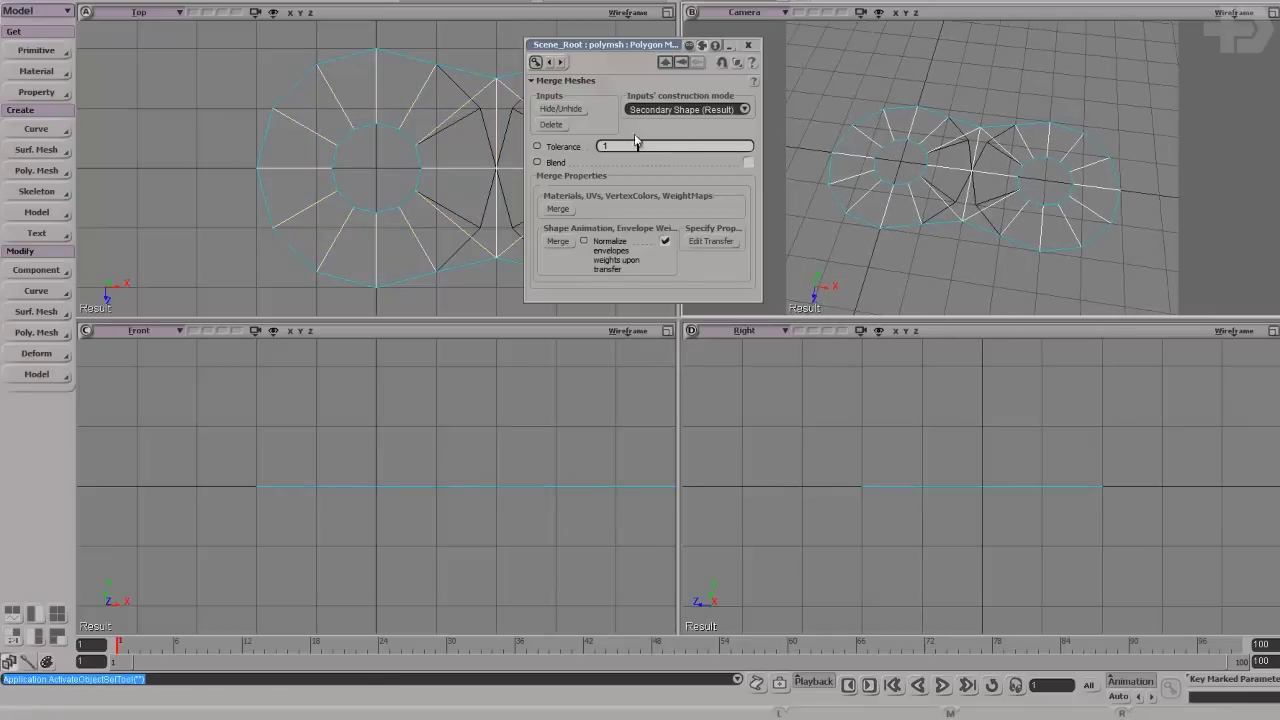
# Delete the two input discs of the merge operation, keeping the merged chain link mesh.
pyautogui.click(552, 125)
pyautogui.moveTo(997, 227); pyautogui.dragTo(1007, 200, button='middle')
pyautogui.moveTo(913, 189); pyautogui.dragTo(995, 150, button='middle')
pyautogui.press('v')
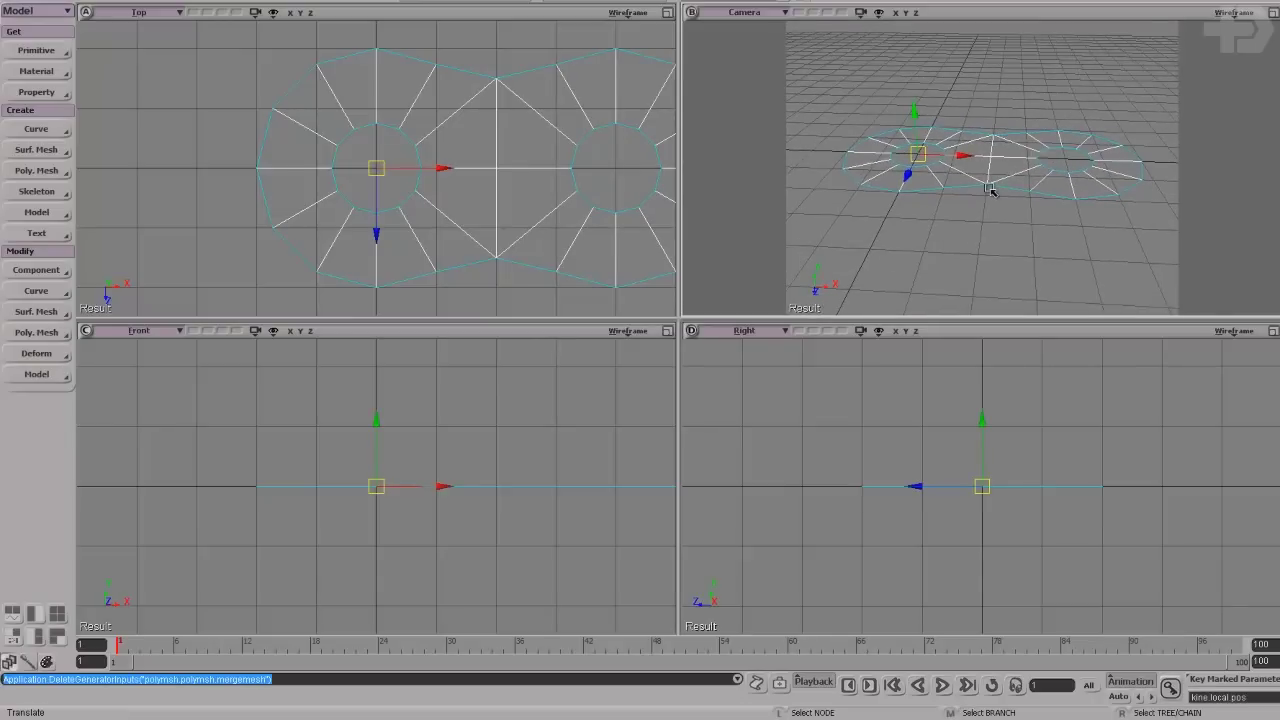
# Select all polygons of the chain link mesh and extrude them in place.
pyautogui.press('u')
pyautogui.moveTo(1005, 164); pyautogui.dragTo(970, 178)
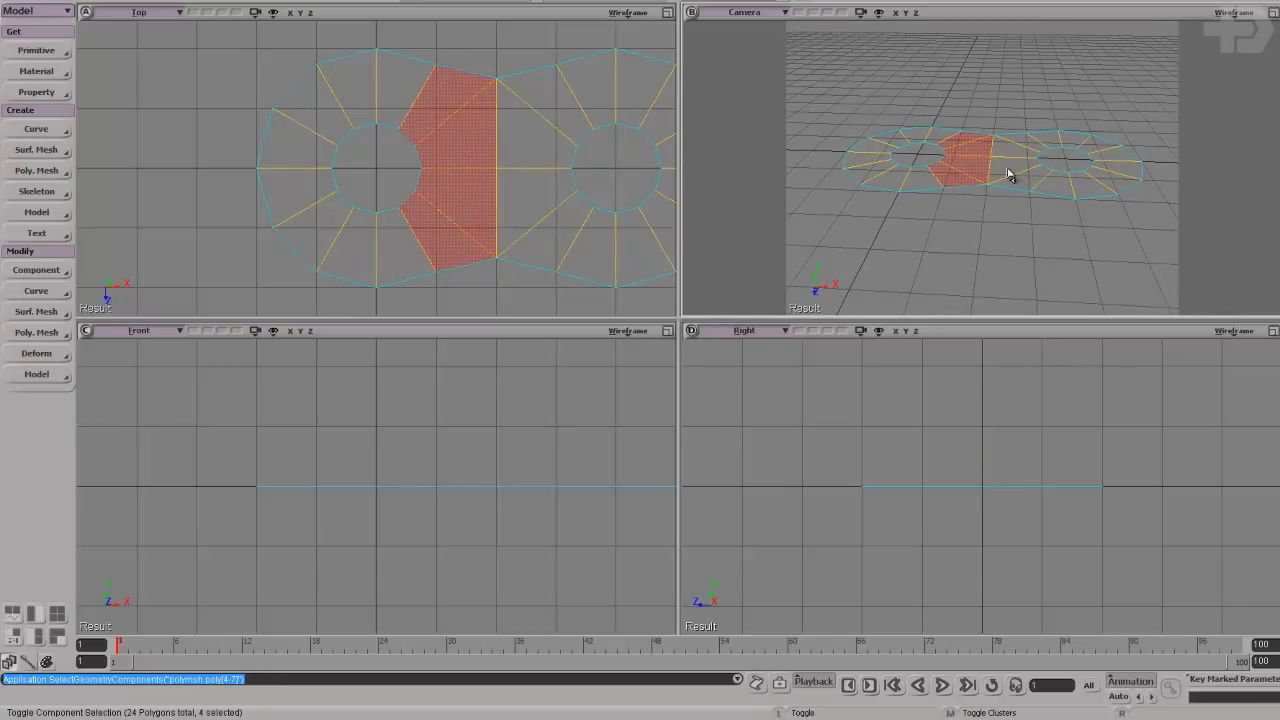
pyautogui.hotkey('ctrl', 'a')
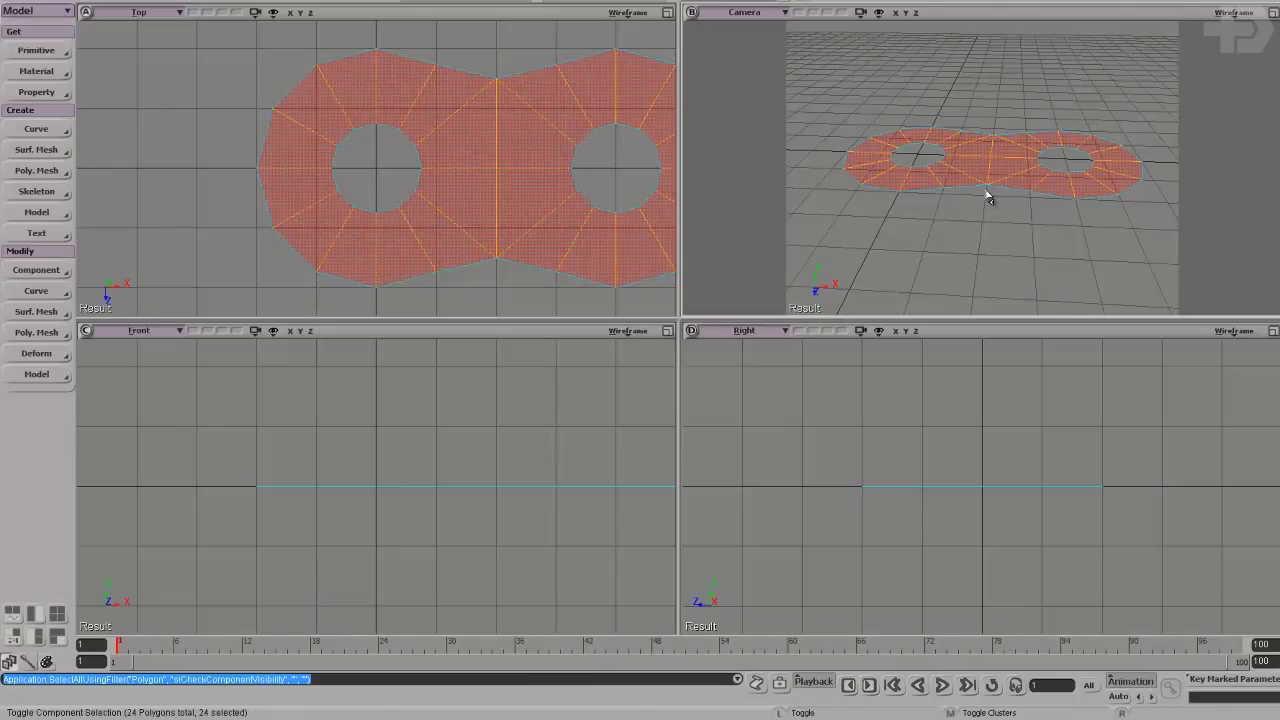
pyautogui.hotkey('ctrl', 'd')
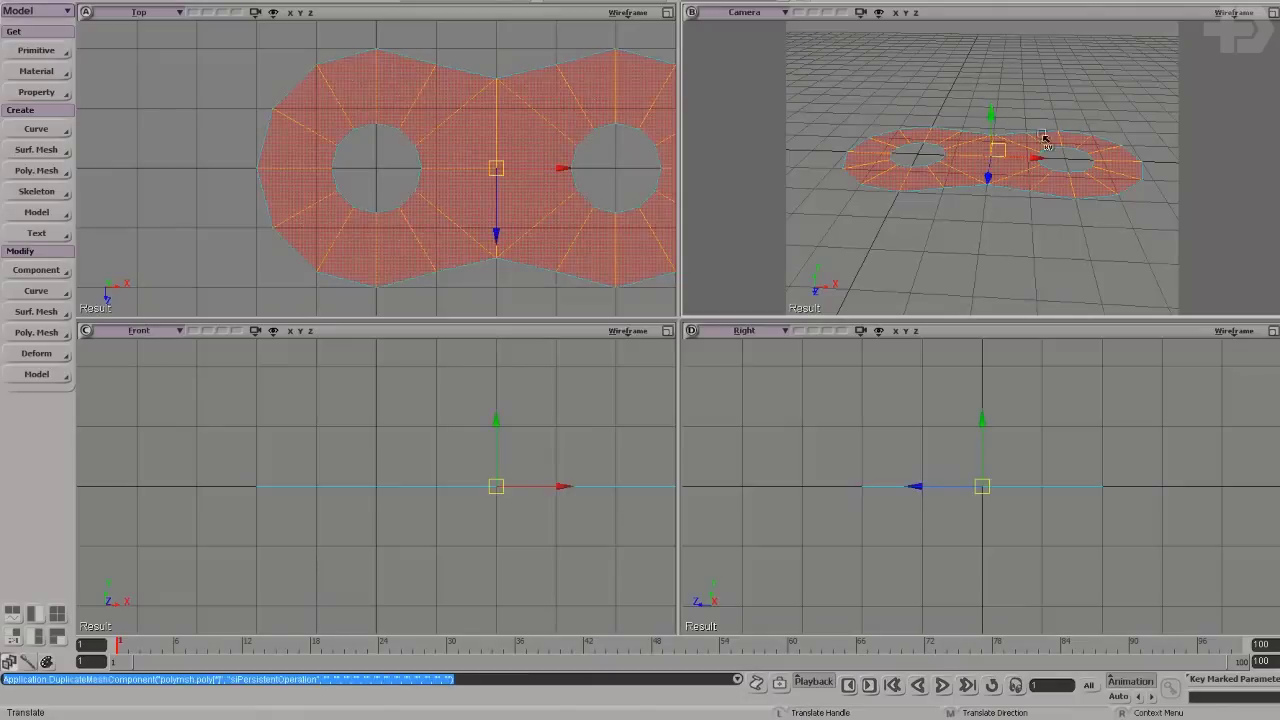
pyautogui.press('space')
pyautogui.press('F3')
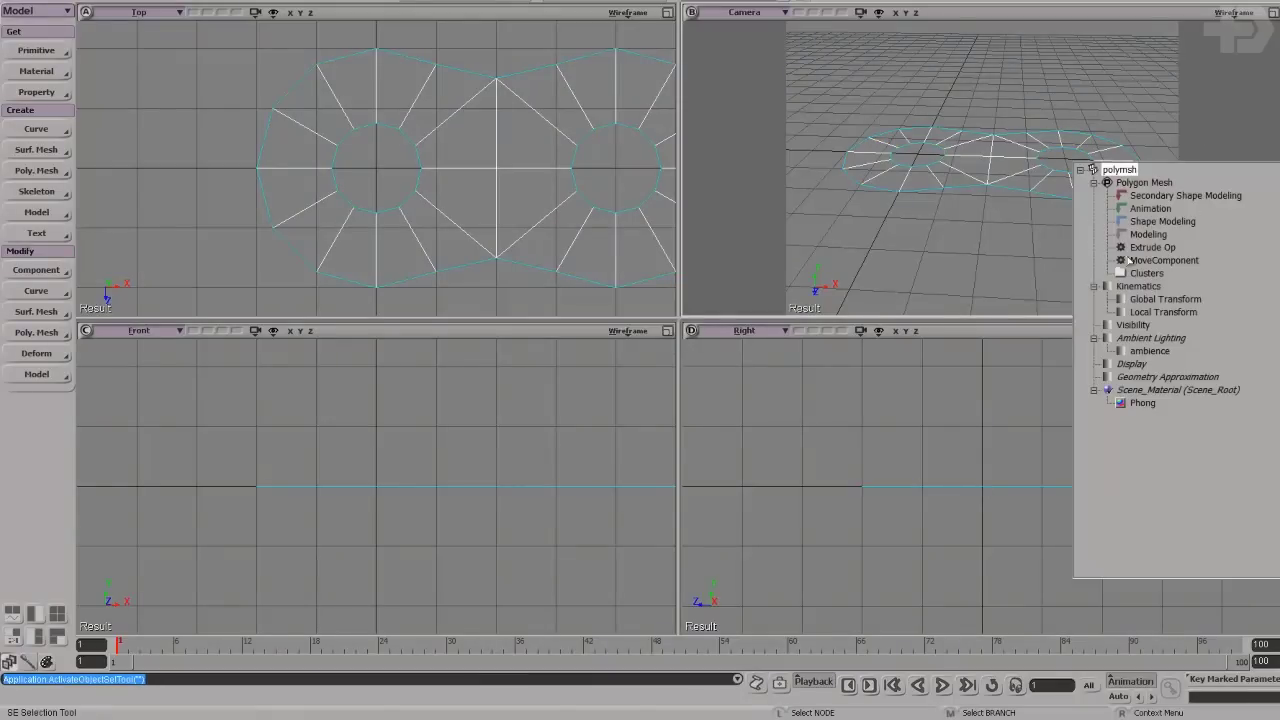
pyautogui.press('u')
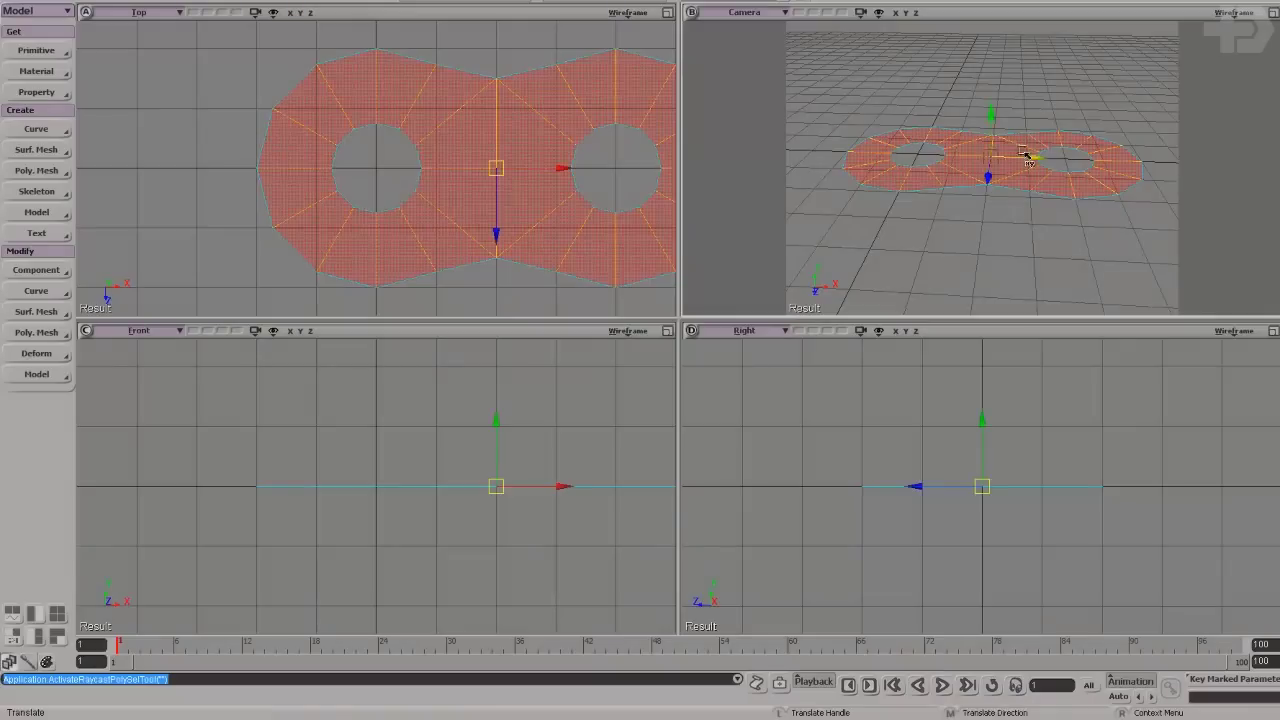
pyautogui.moveTo(991, 112); pyautogui.dragTo(991, 102)
pyautogui.hotkey('ctrl', 'z')
# Set the length of the link's Extrude operator to 0.25 to thicken the plate along Y.
pyautogui.press('space')
pyautogui.rightClick(1160, 165)
pyautogui.press('F3')
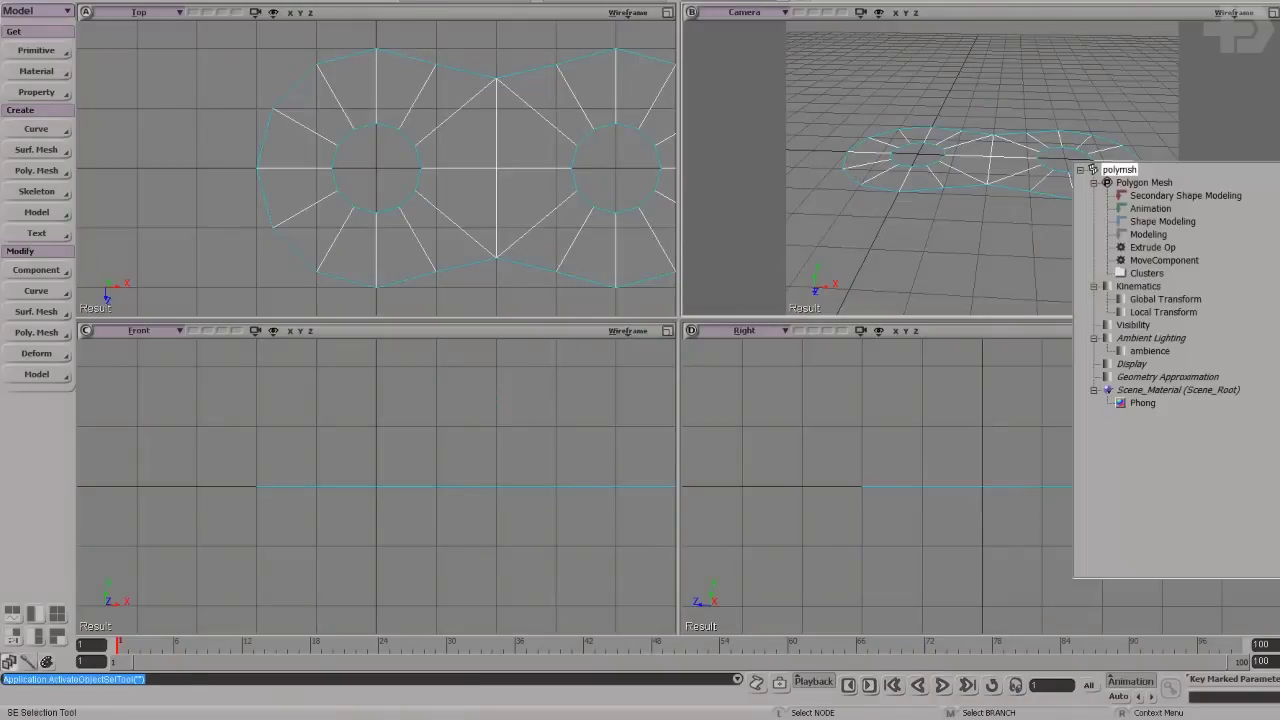
pyautogui.click(1150, 247)
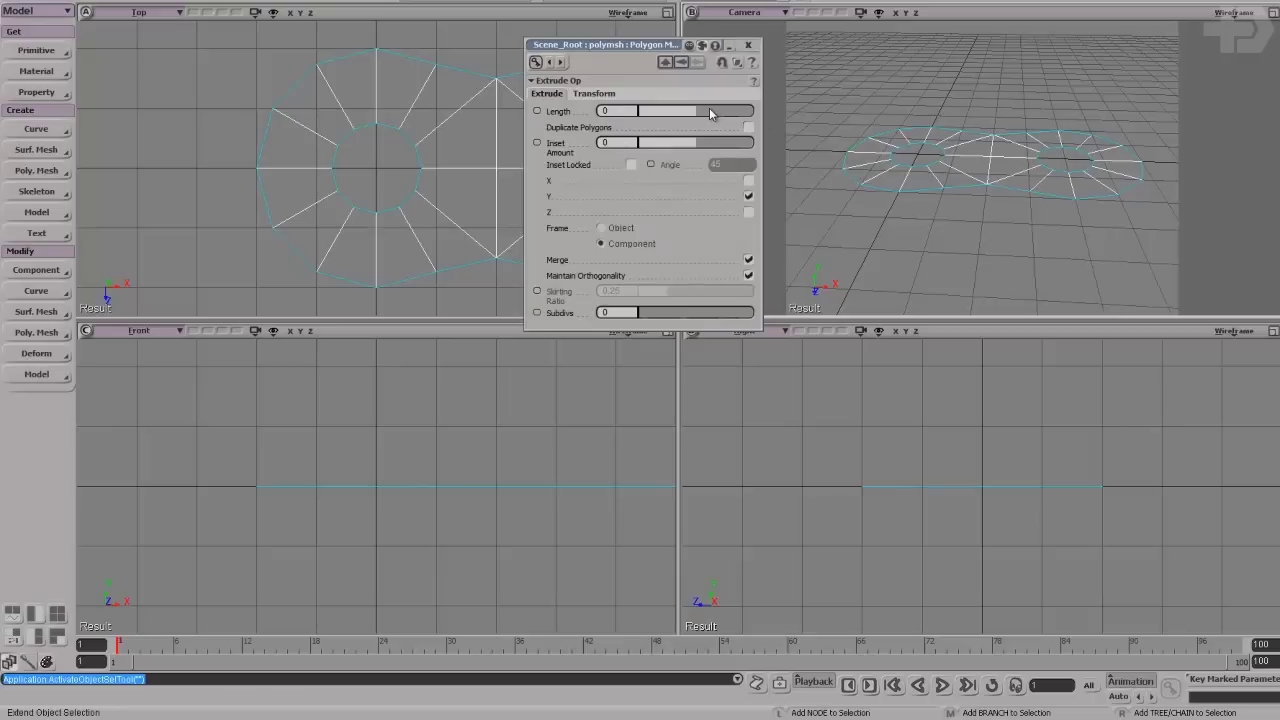
pyautogui.moveTo(710, 113); pyautogui.dragTo(699, 113)
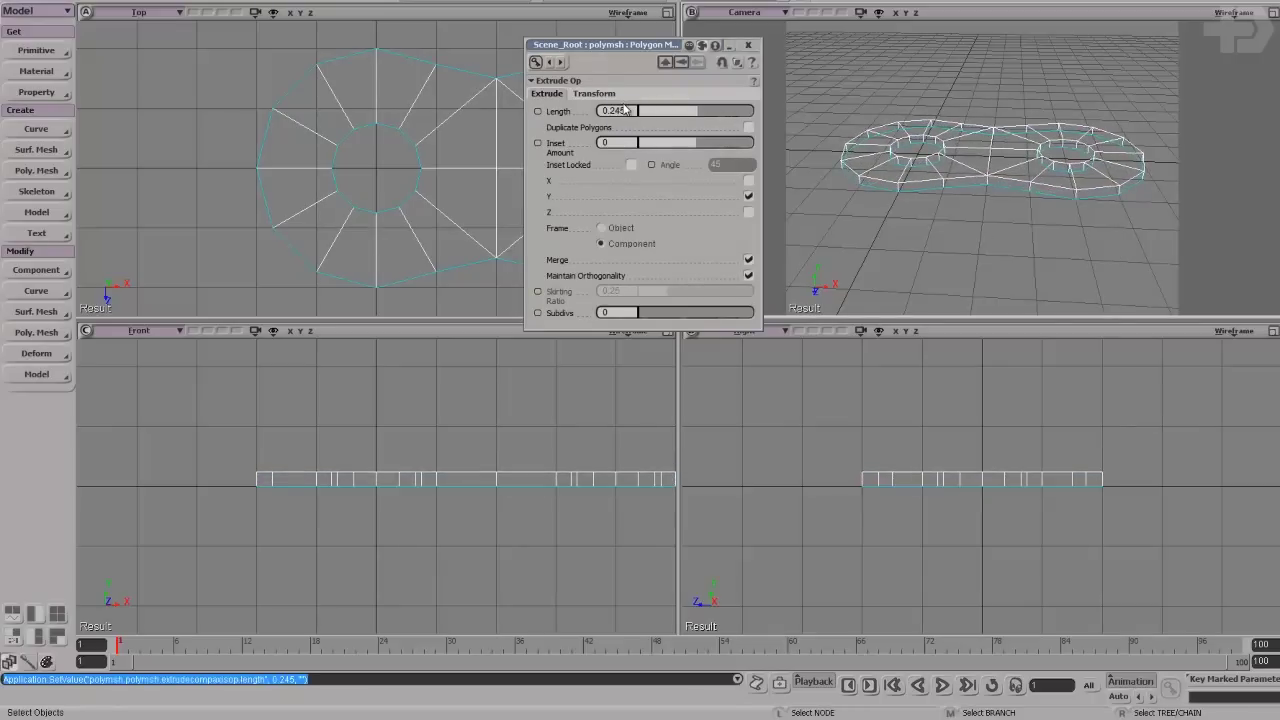
pyautogui.press('Return')
pyautogui.press('v')
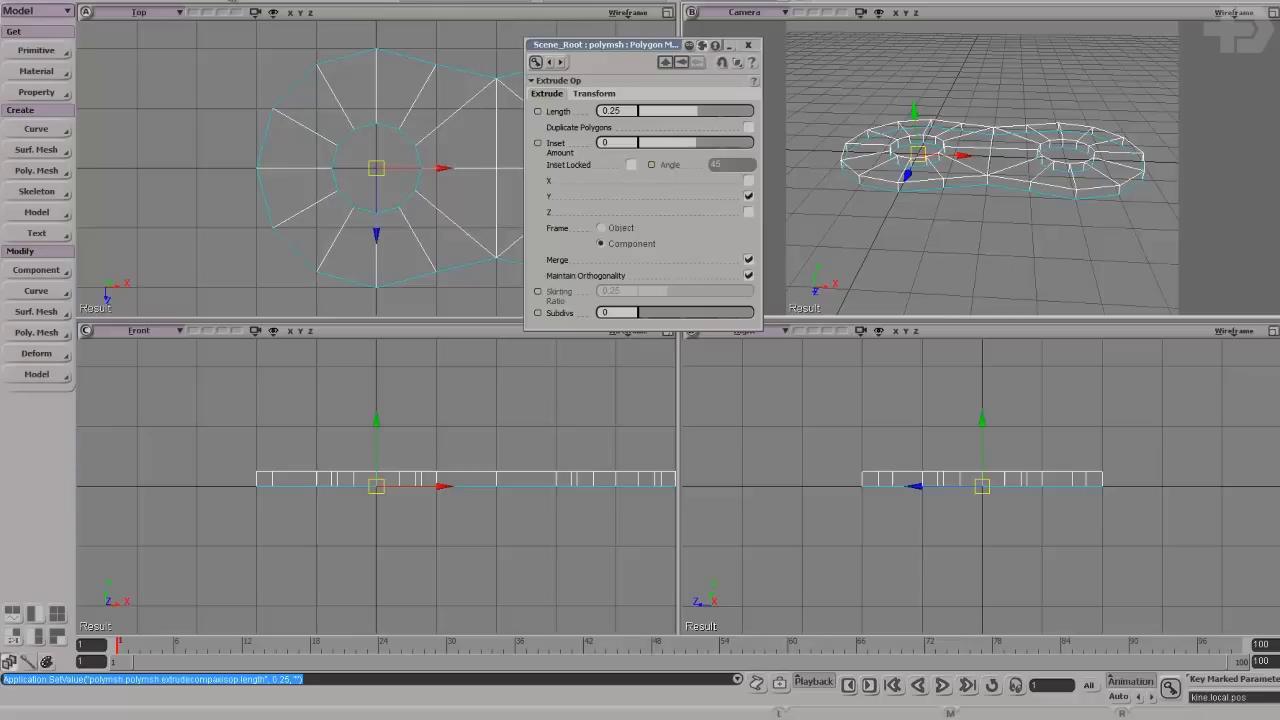
# Symmetrize the link's polygons using the local reference and the Y axis as the plane normal.
pyautogui.click(52, 172)
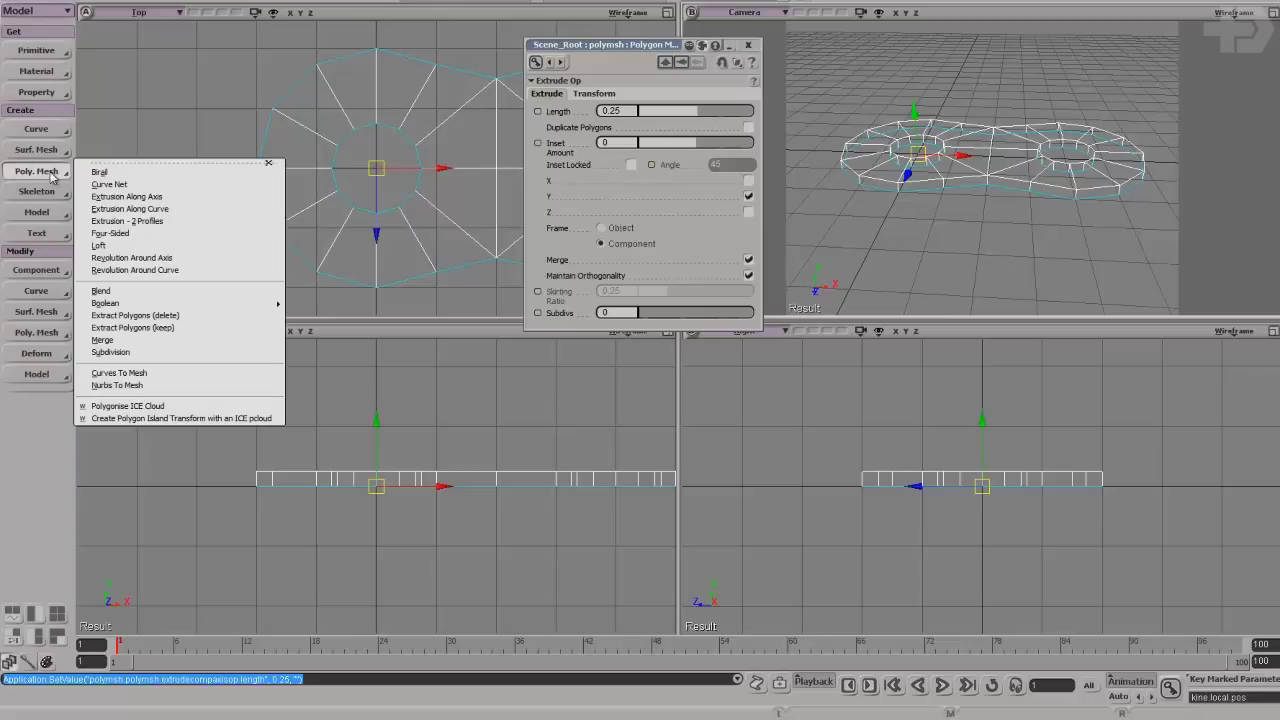
pyautogui.click(40, 335)
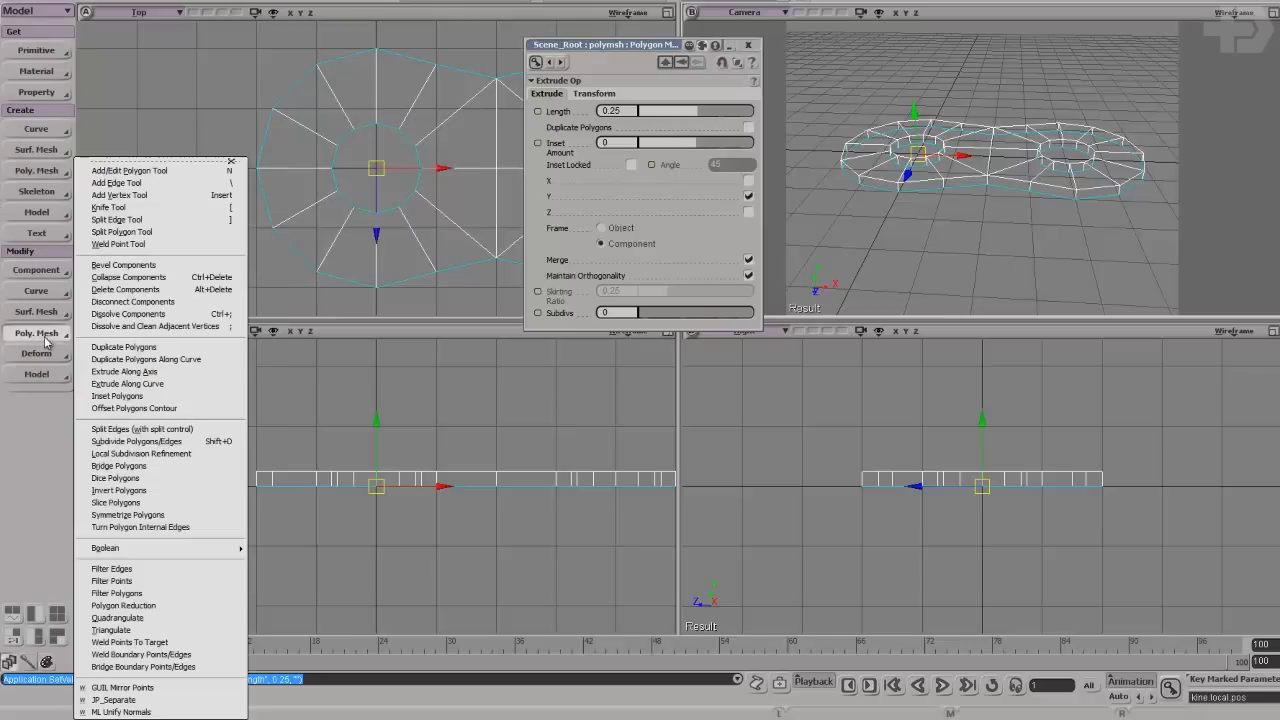
pyautogui.click(128, 515)
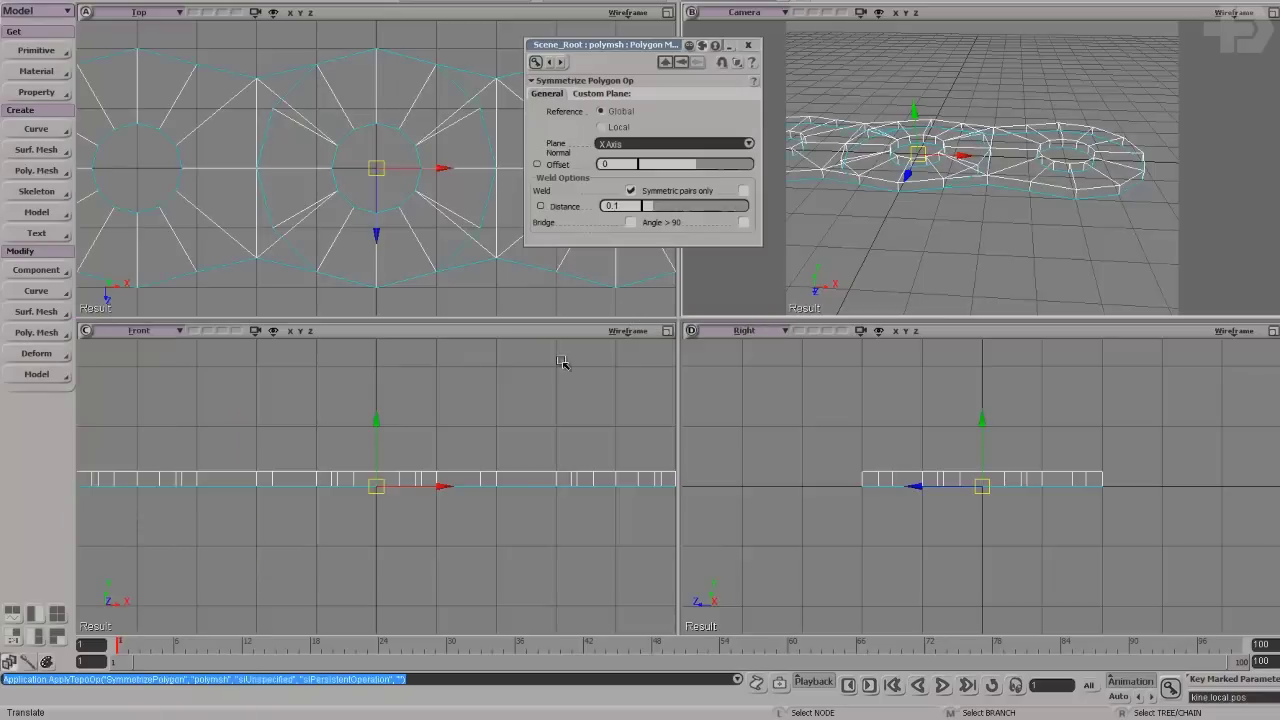
pyautogui.click(604, 127)
pyautogui.click(660, 143)
pyautogui.click(703, 160)
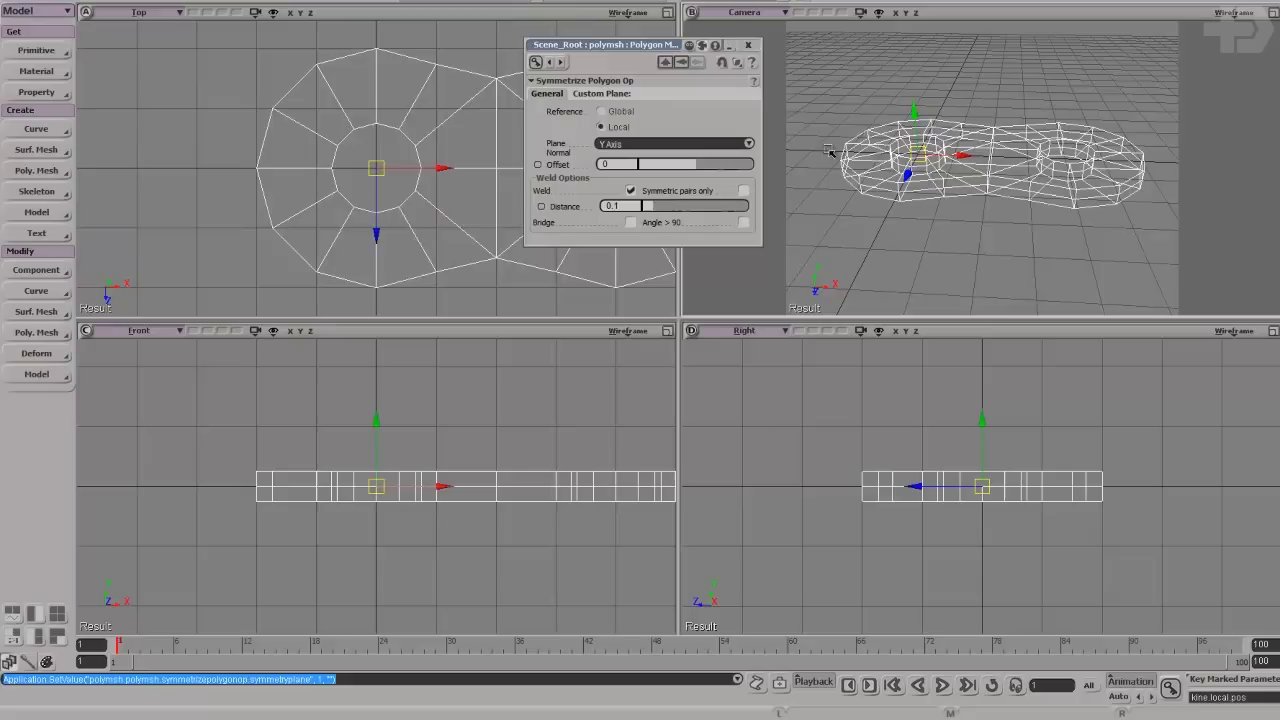
# Display the camera view as shaded and scale the link 1.5 times along Y.
pyautogui.keyDown('alt'); pyautogui.moveTo(1060, 166); pyautogui.dragTo(1144, 52); pyautogui.keyUp('alt')
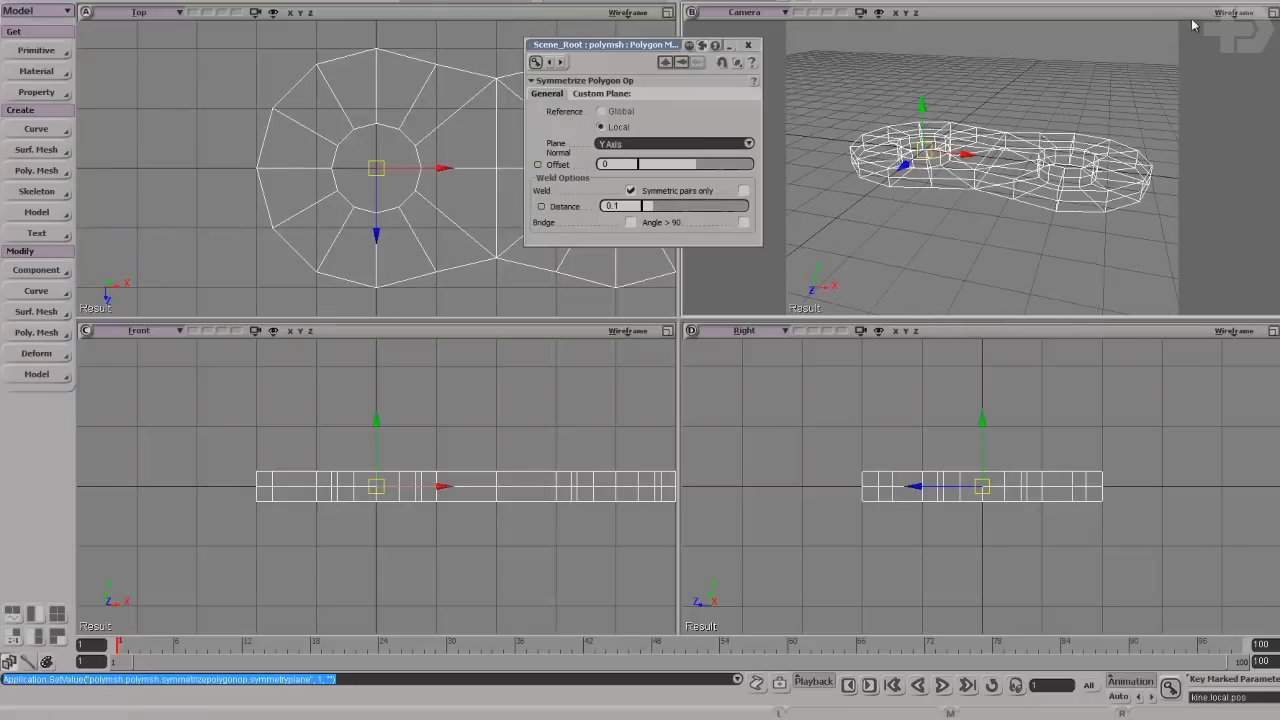
pyautogui.middleClick(1233, 13)
pyautogui.press('s')
pyautogui.moveTo(1024, 162)
pyautogui.mouseDown(button='right')
pyautogui.moveTo(1014, 186)
pyautogui.moveTo(1028, 134)
pyautogui.mouseUp(button='right')
pyautogui.press('x')
pyautogui.moveTo(989, 152); pyautogui.dragTo(994, 123, button='middle')
pyautogui.moveTo(923, 127)
pyautogui.mouseDown()
pyautogui.moveTo(909, 110)
pyautogui.moveTo(920, 103)
pyautogui.mouseUp()
pyautogui.hotkey('ctrl', 'z')
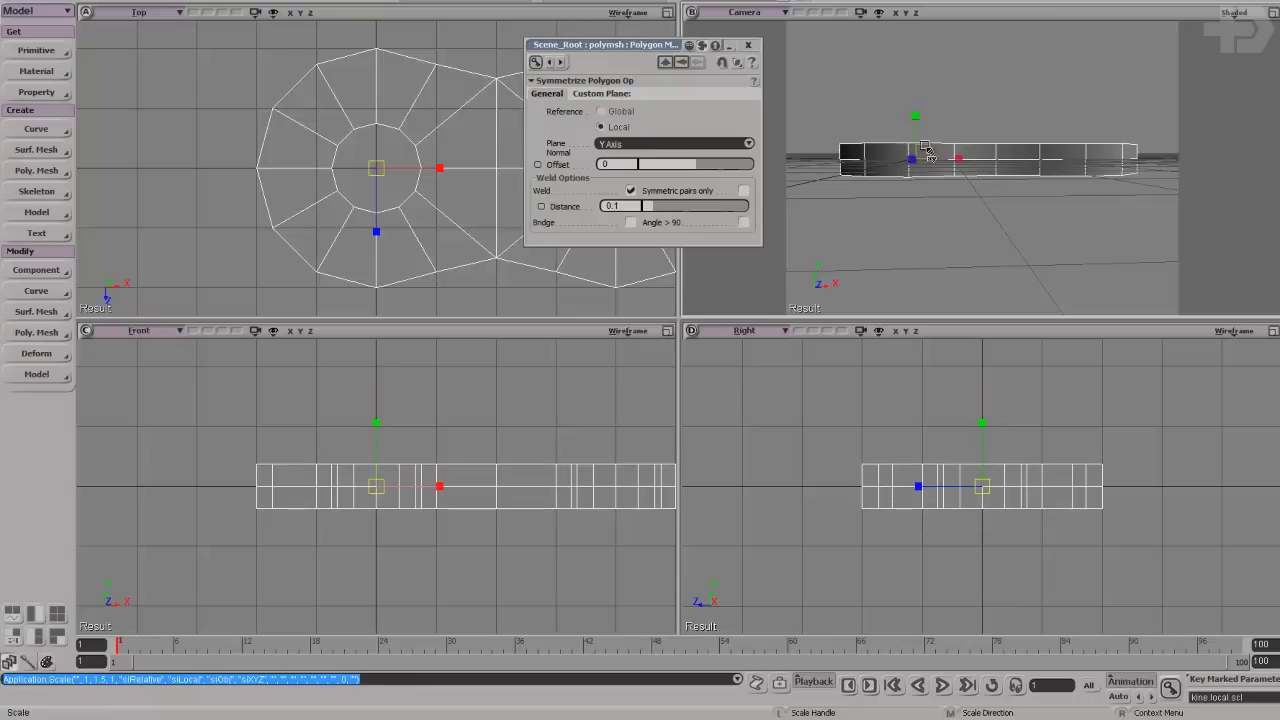
# Duplicate the link and move the copy 2 units down along Y.
pyautogui.press('v')
pyautogui.press('s')
pyautogui.scroll(-3, 1006, 469)
pyautogui.moveTo(1004, 466); pyautogui.dragTo(988, 413, button='middle')
pyautogui.scroll(3, 988, 430)
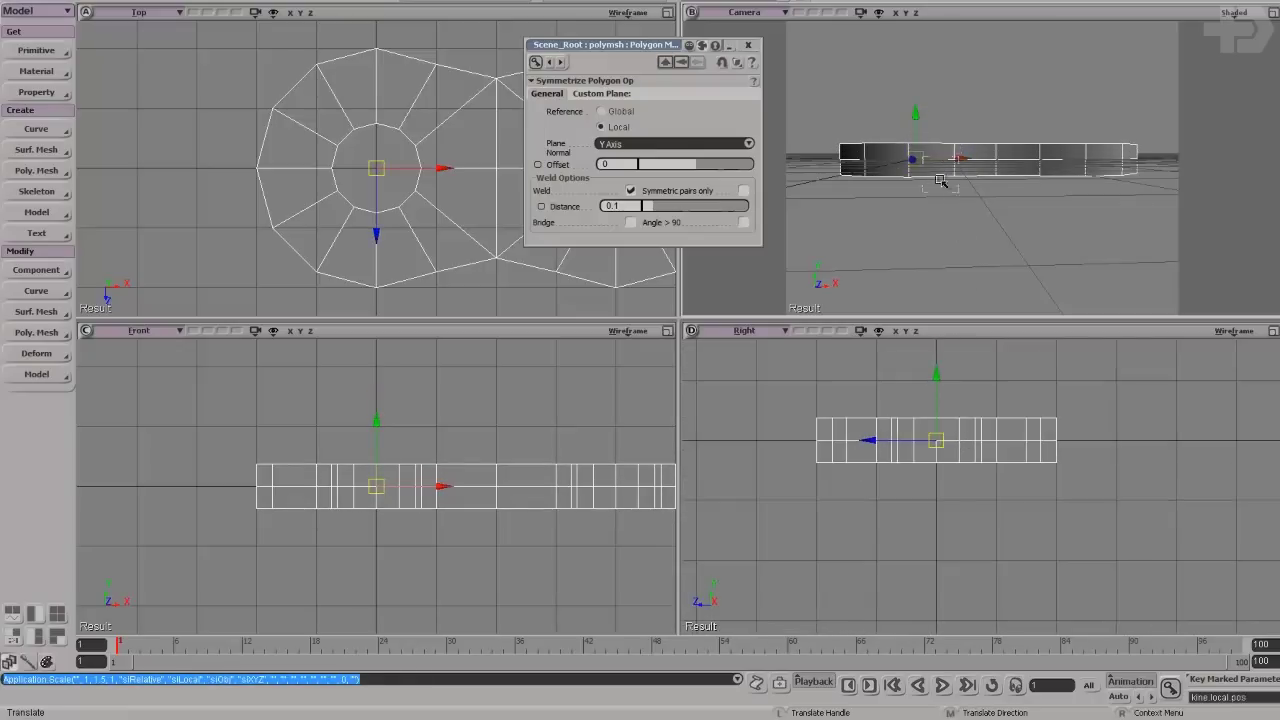
pyautogui.hotkey('ctrl', 'd')
pyautogui.moveTo(916, 123); pyautogui.dragTo(916, 200)
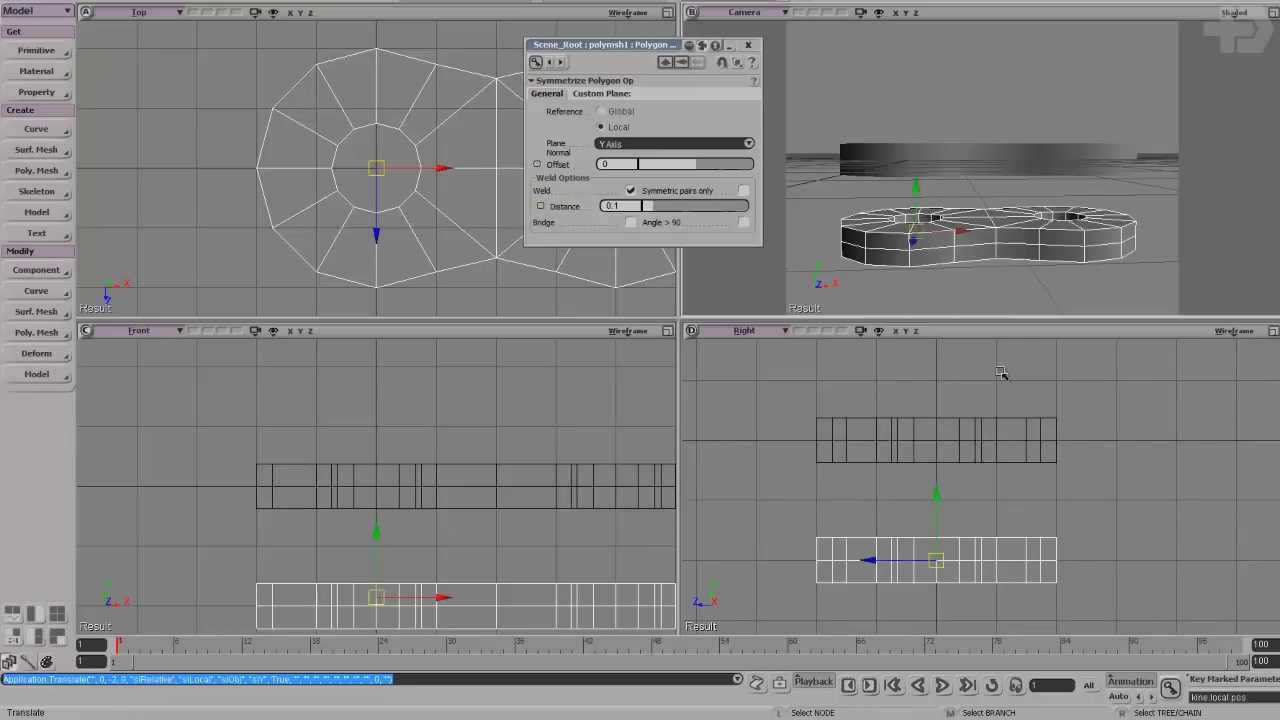
pyautogui.hotkey('ctrl', 'd')
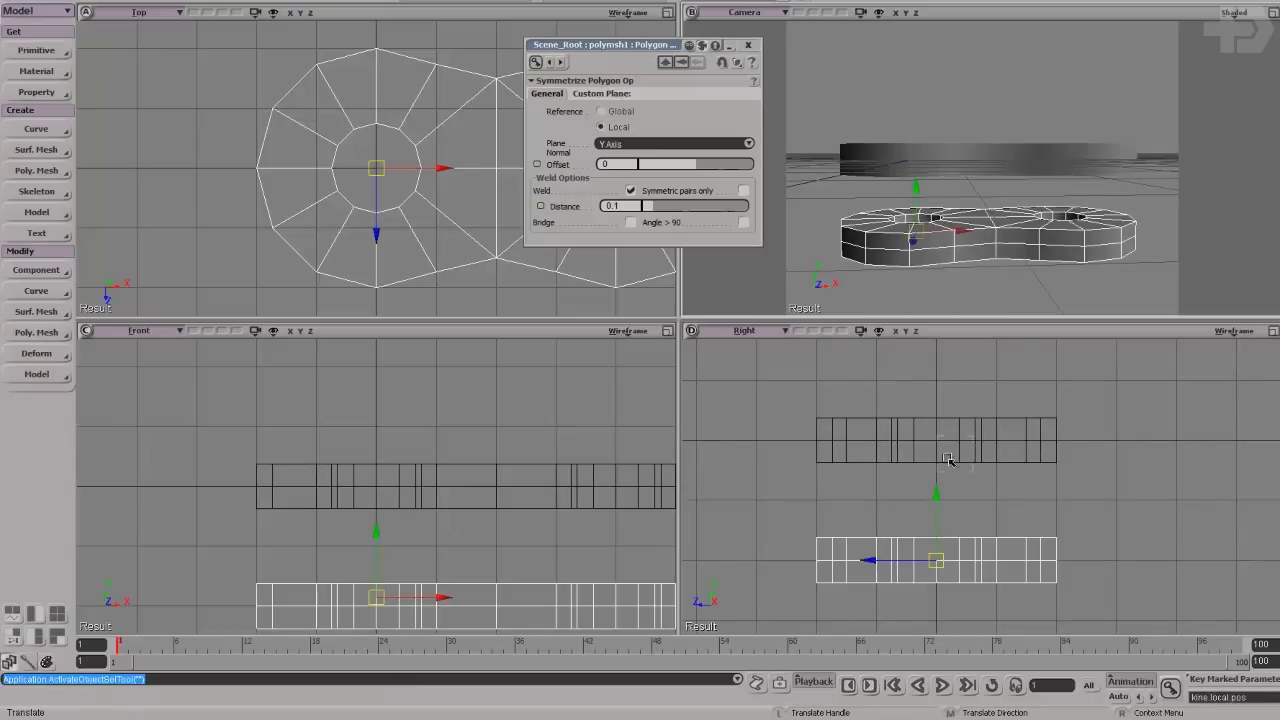
pyautogui.moveTo(930, 500); pyautogui.dragTo(928, 535)
pyautogui.hotkey('ctrl', 'z')
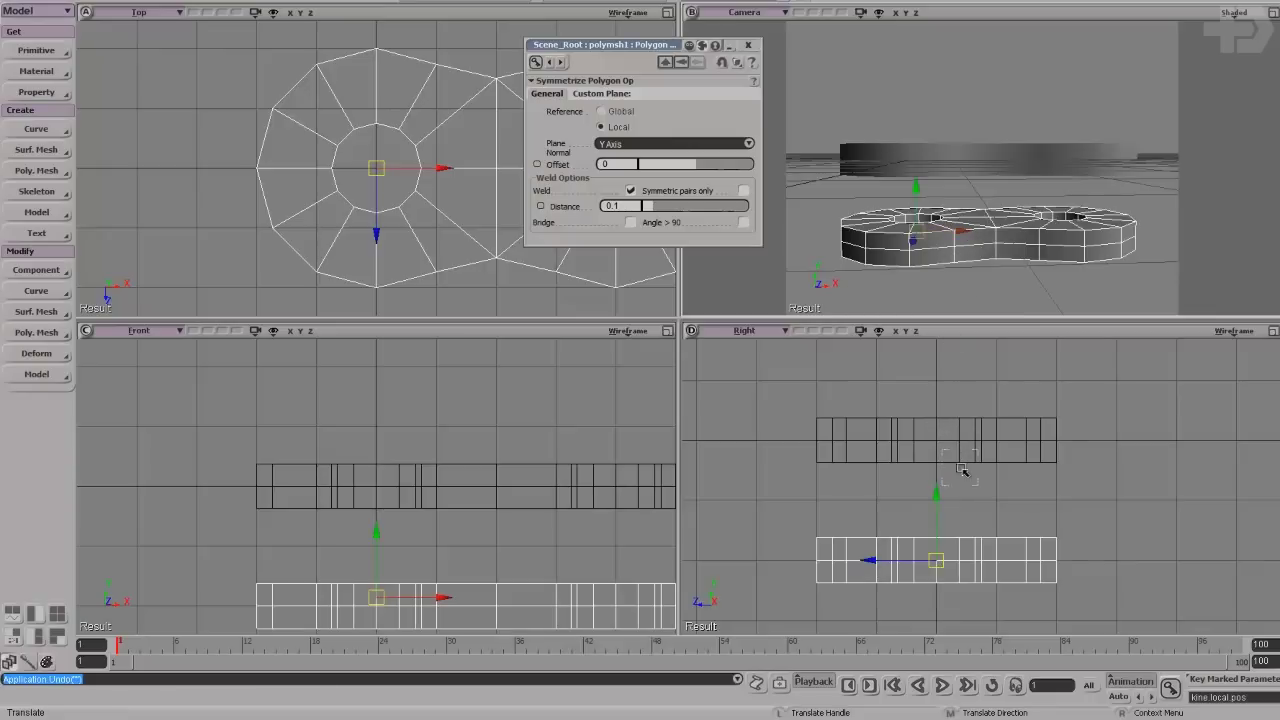
# Duplicate the lower link and place the copy midway between the two existing links.
pyautogui.hotkey('ctrl', 'd')
pyautogui.moveTo(955, 518)
pyautogui.mouseDown()
pyautogui.moveTo(935, 598)
pyautogui.moveTo(942, 440)
pyautogui.moveTo(938, 500)
pyautogui.mouseUp()
pyautogui.press('space')
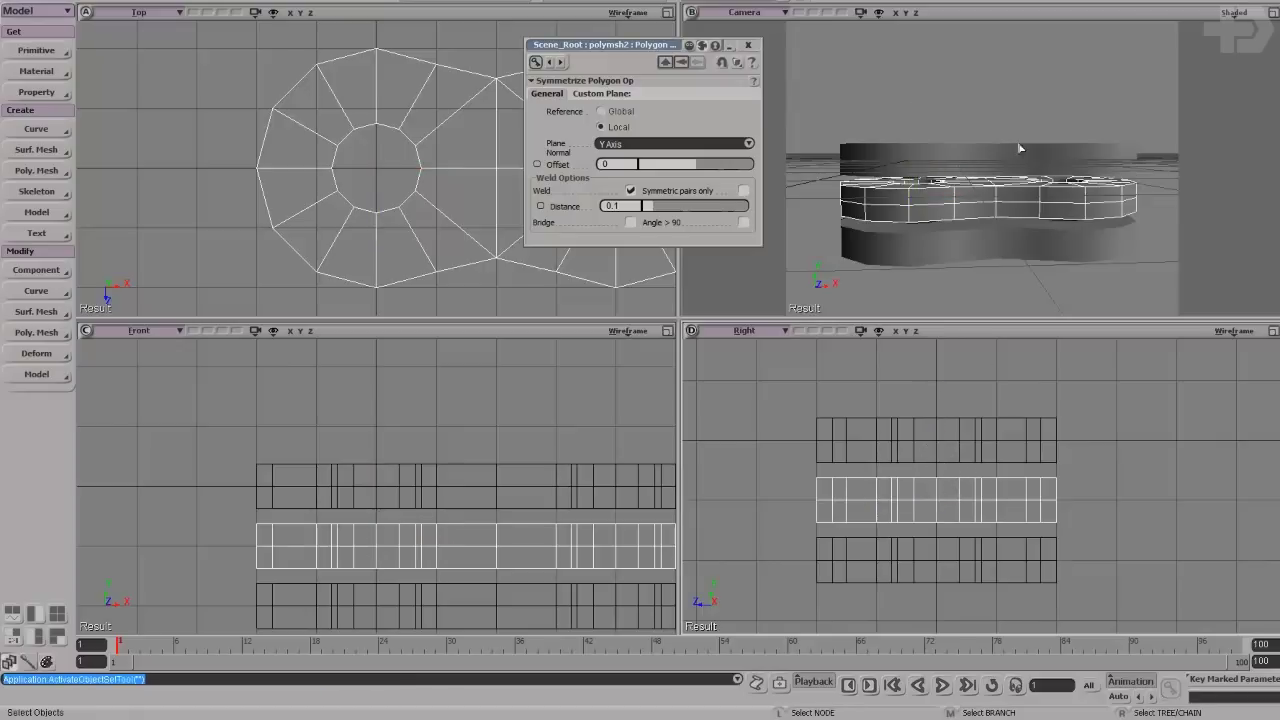
# Scale the middle link along Y until it nearly fills the gap between the upper and lower links.
pyautogui.press('x')
pyautogui.press('s')
pyautogui.moveTo(1020, 147); pyautogui.dragTo(1114, 188, button='right')
pyautogui.moveTo(920, 148); pyautogui.dragTo(909, 113)
# Select the horizontal edge loop halfway up the middle link's outer side and dissolve it.
pyautogui.press('s')
pyautogui.moveTo(985, 225); pyautogui.dragTo(1013, 294, button='right')
pyautogui.press('space')
pyautogui.press('e')
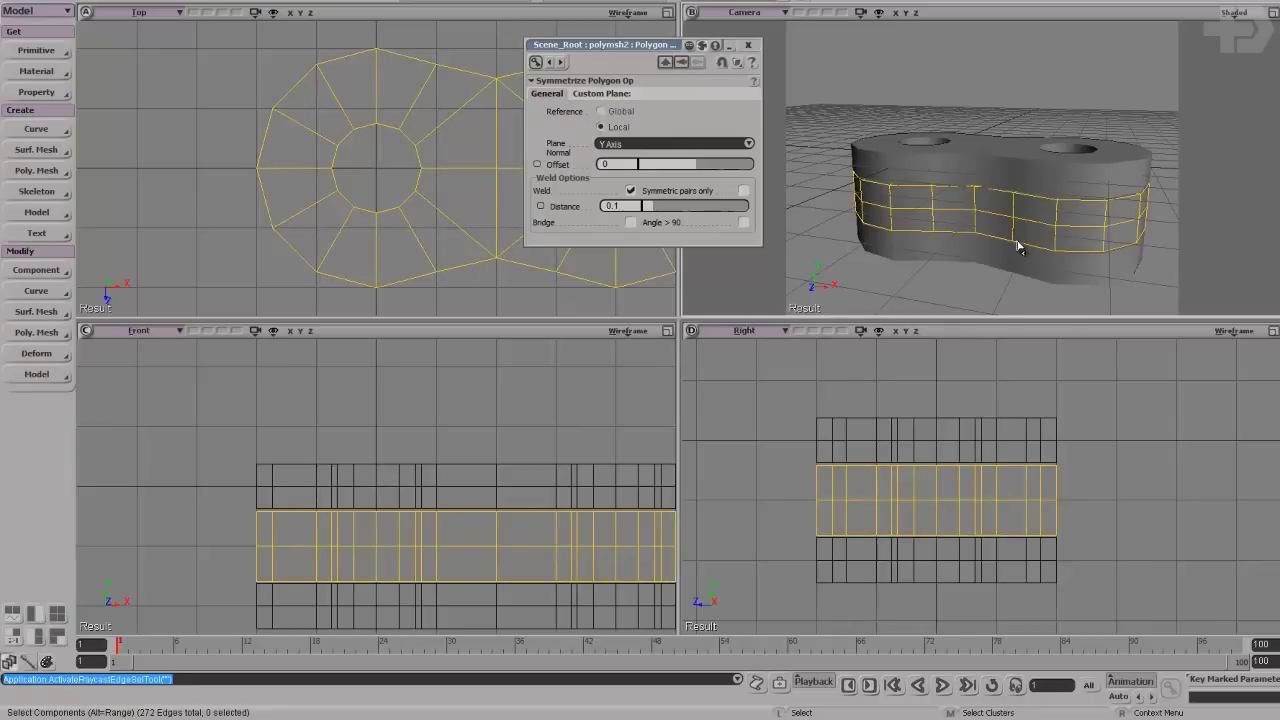
pyautogui.click(1030, 232)
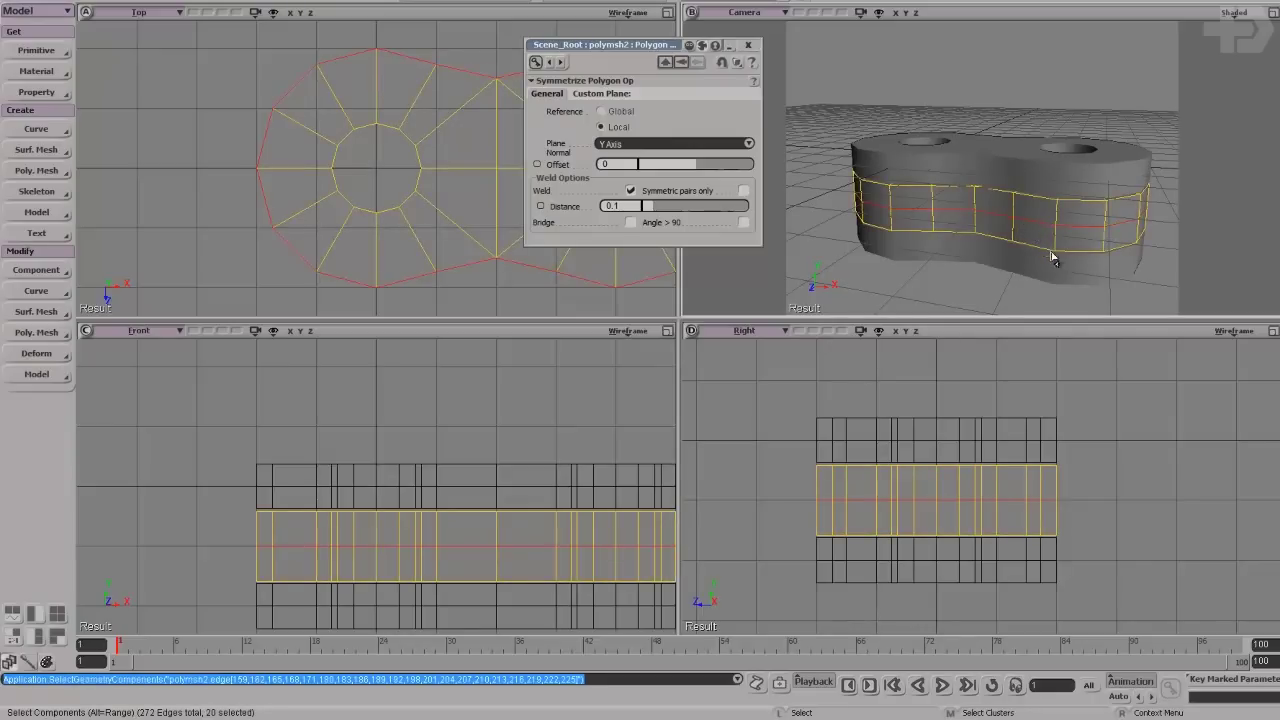
pyautogui.press('space')
# Select the horizontal edge loop around the lower link's outer side and dissolve it.
pyautogui.click(1030, 275)
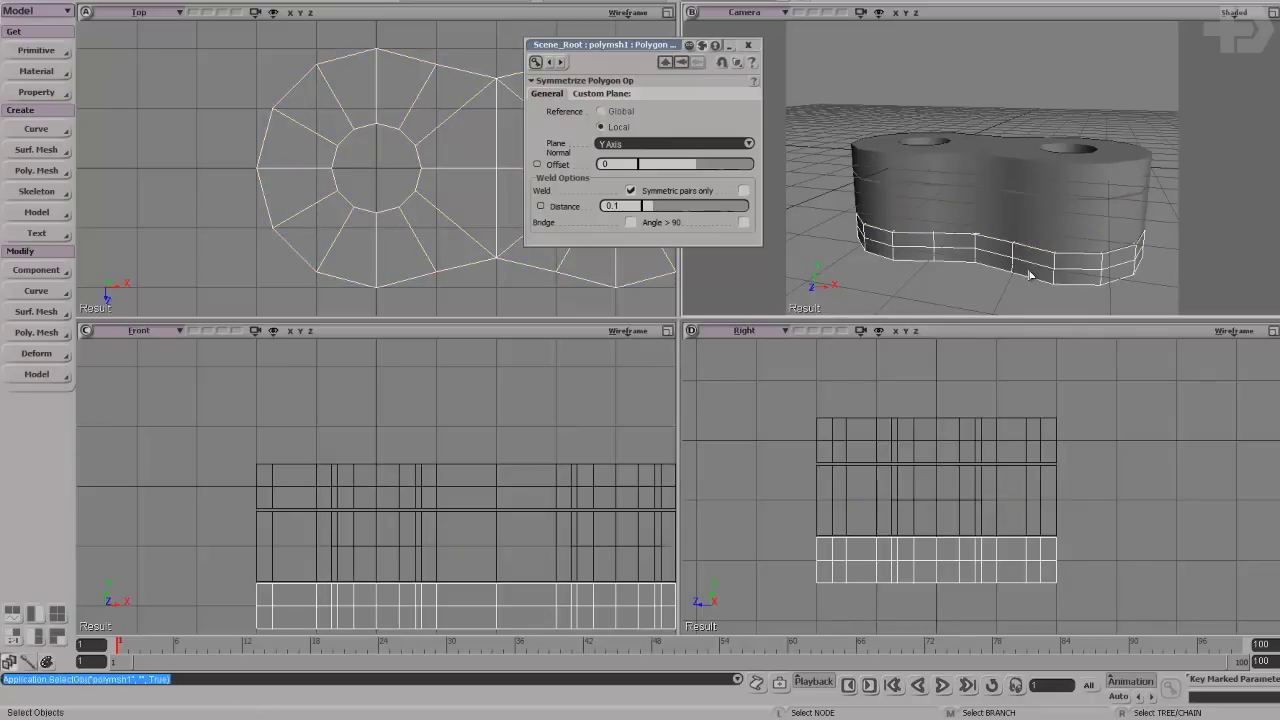
pyautogui.press('e')
pyautogui.keyDown('alt'); pyautogui.middleClick(1031, 267); pyautogui.keyUp('alt')
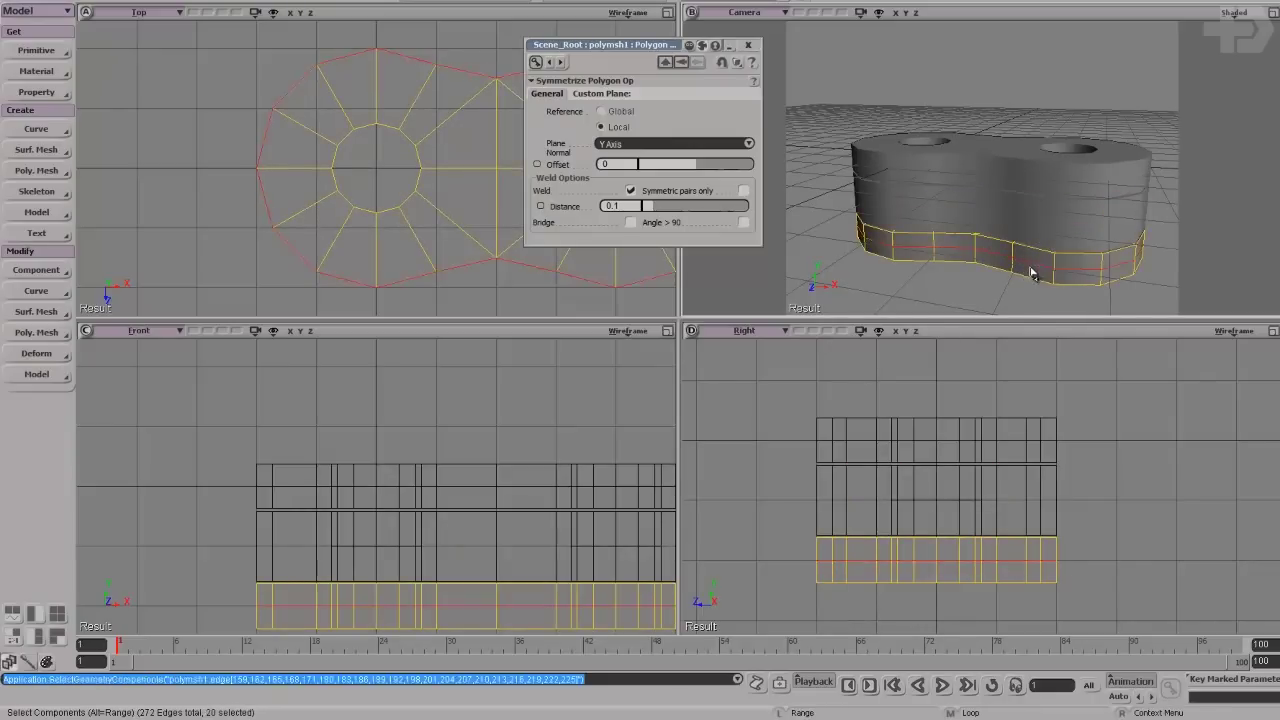
pyautogui.press('Delete')
# Select the horizontal edge loop around the upper link's outer side and dissolve it.
pyautogui.press('space')
pyautogui.click(1055, 168)
pyautogui.press('e')
pyautogui.click(1005, 183)
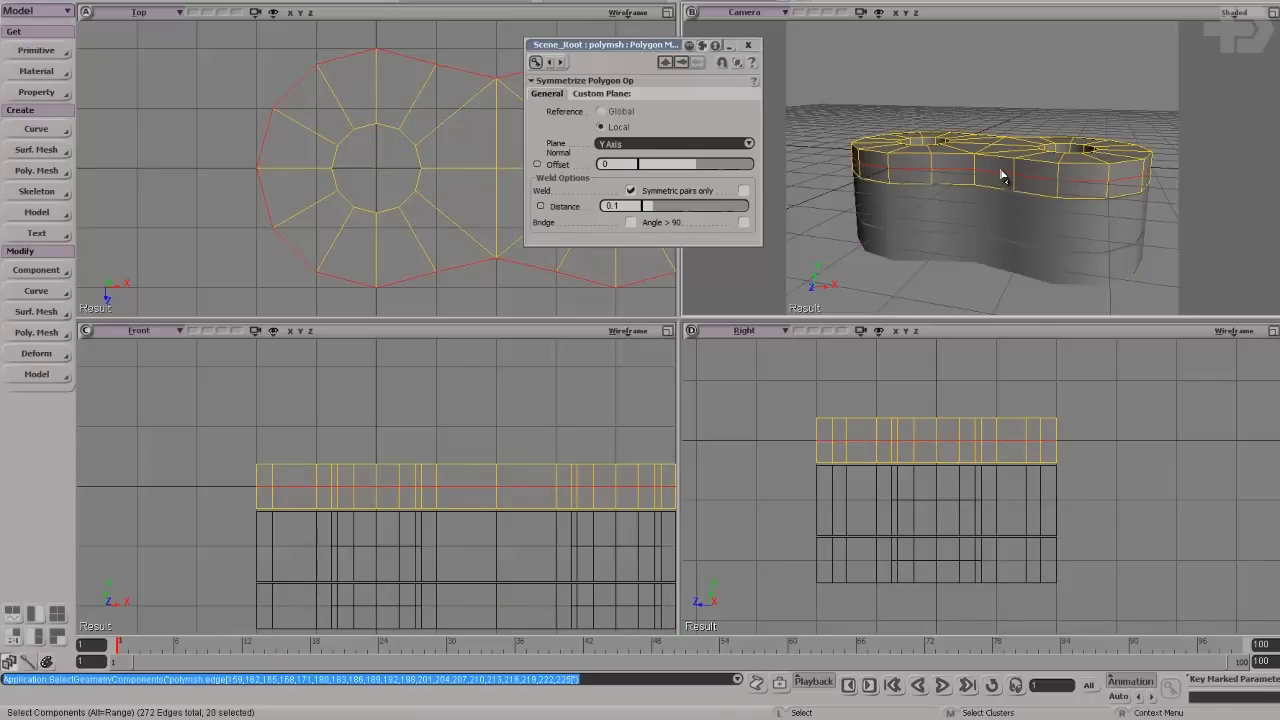
pyautogui.click(999, 174)
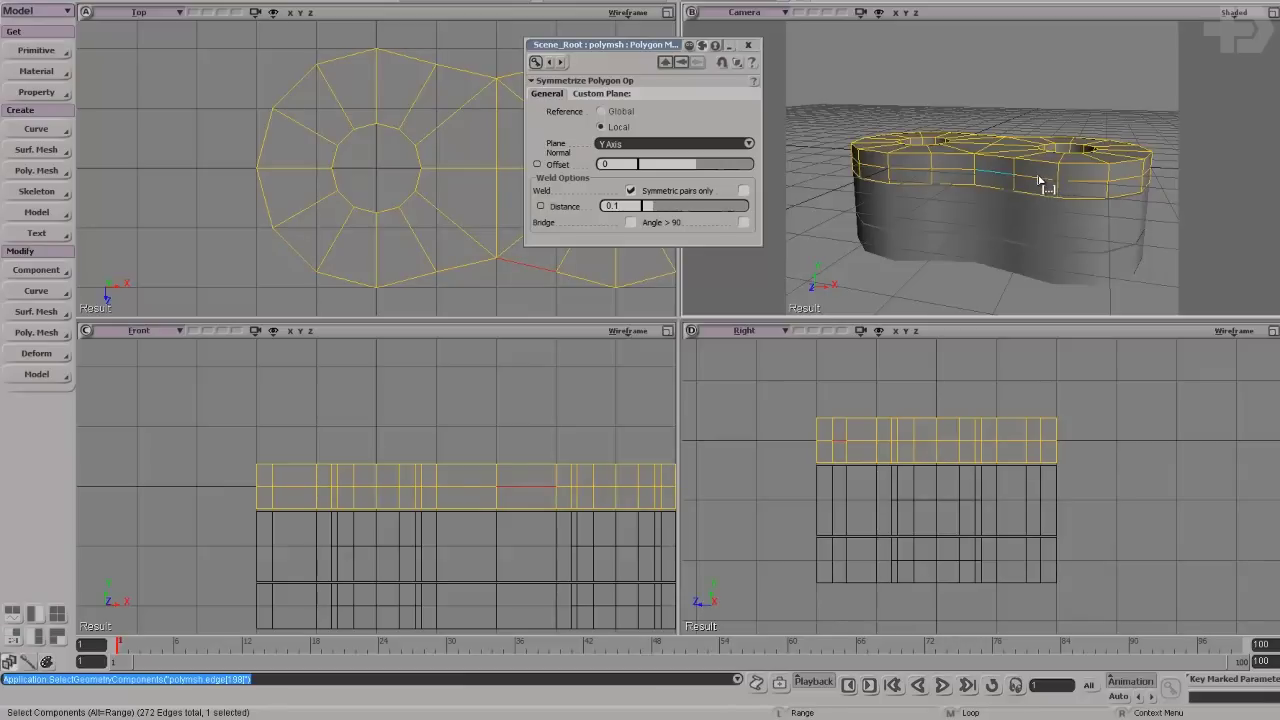
pyautogui.keyDown('alt'); pyautogui.middleClick(1038, 186); pyautogui.keyUp('alt')
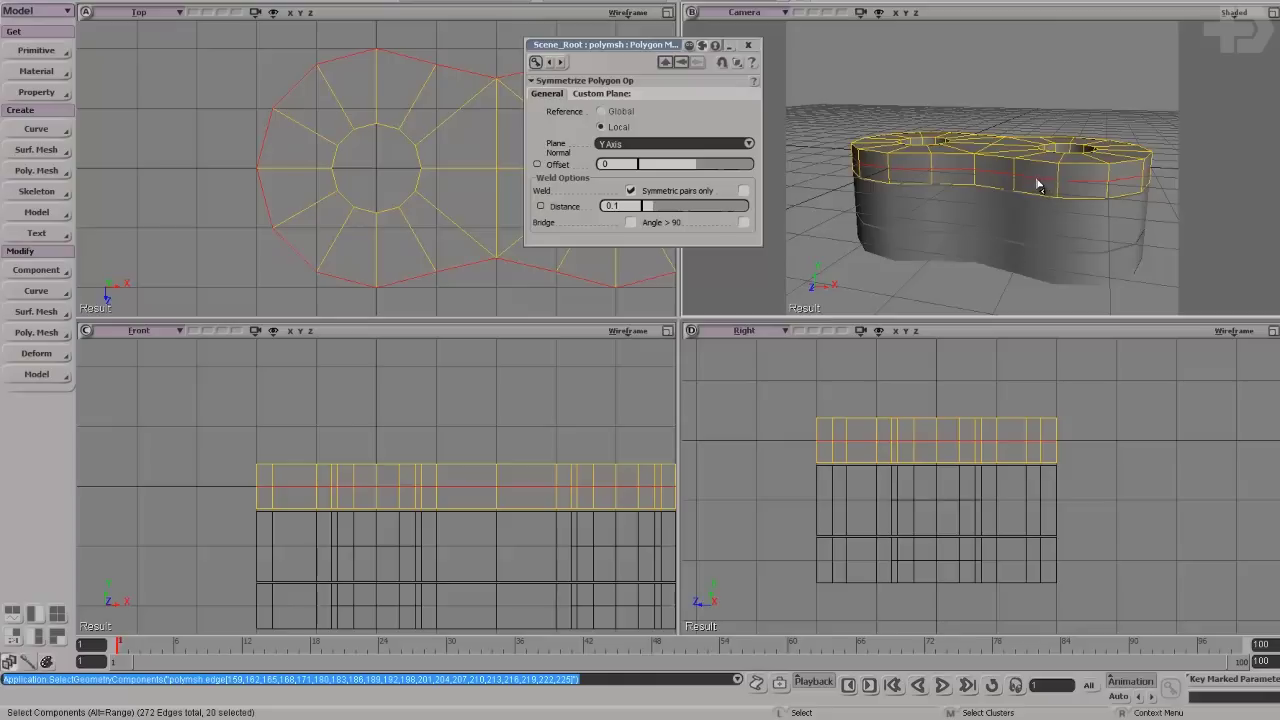
pyautogui.hotkey('ctrl', 'BackSpace')
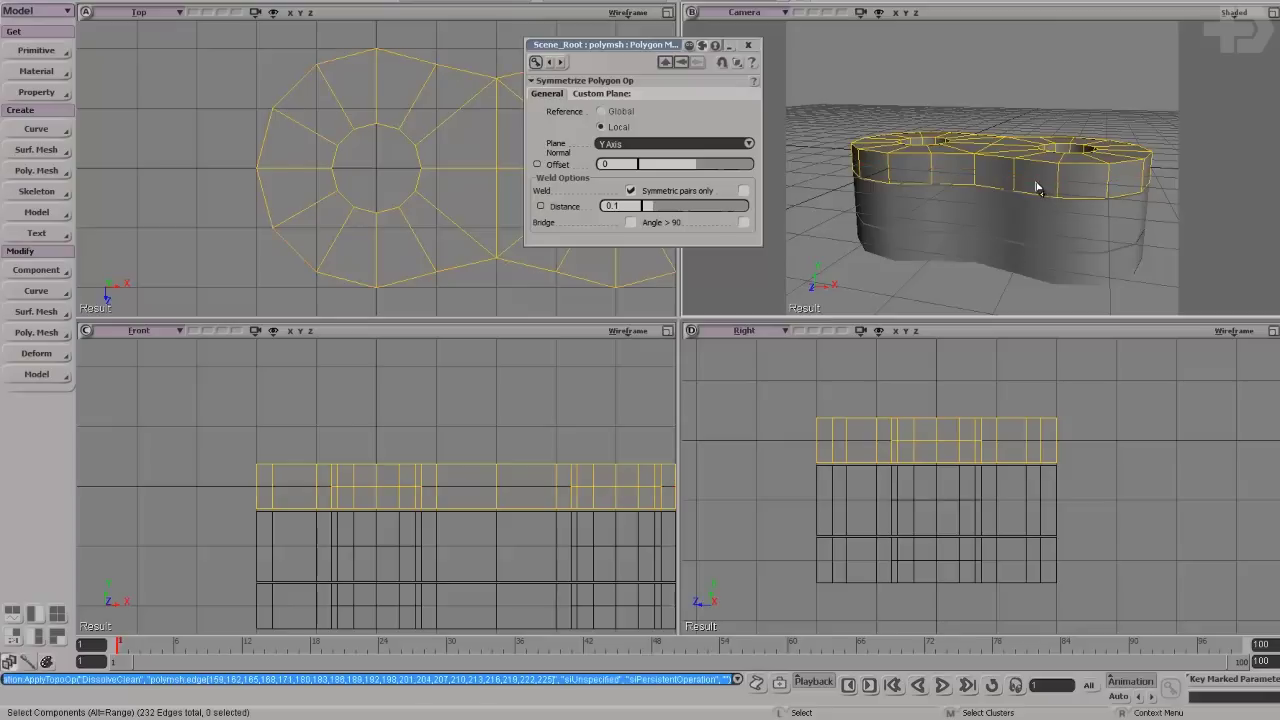
# Hide the camera view's grid and select all outer side polygons of the middle link.
pyautogui.press('space')
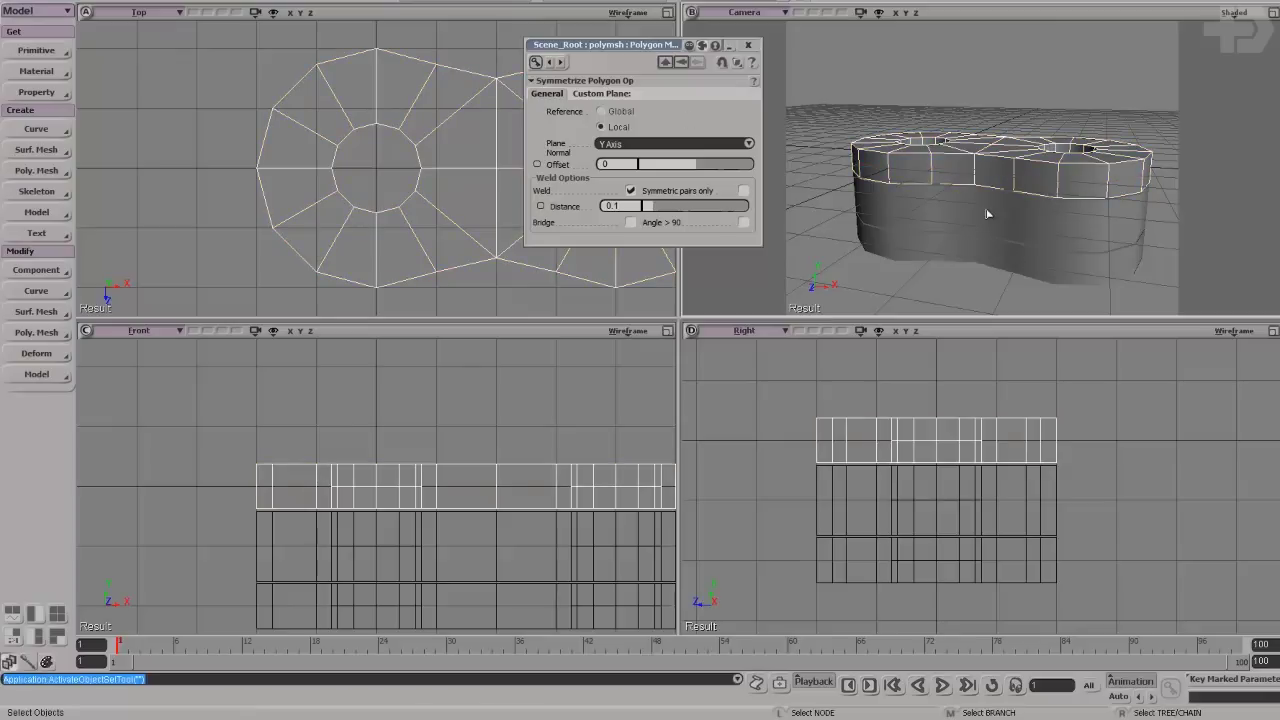
pyautogui.click(1063, 257)
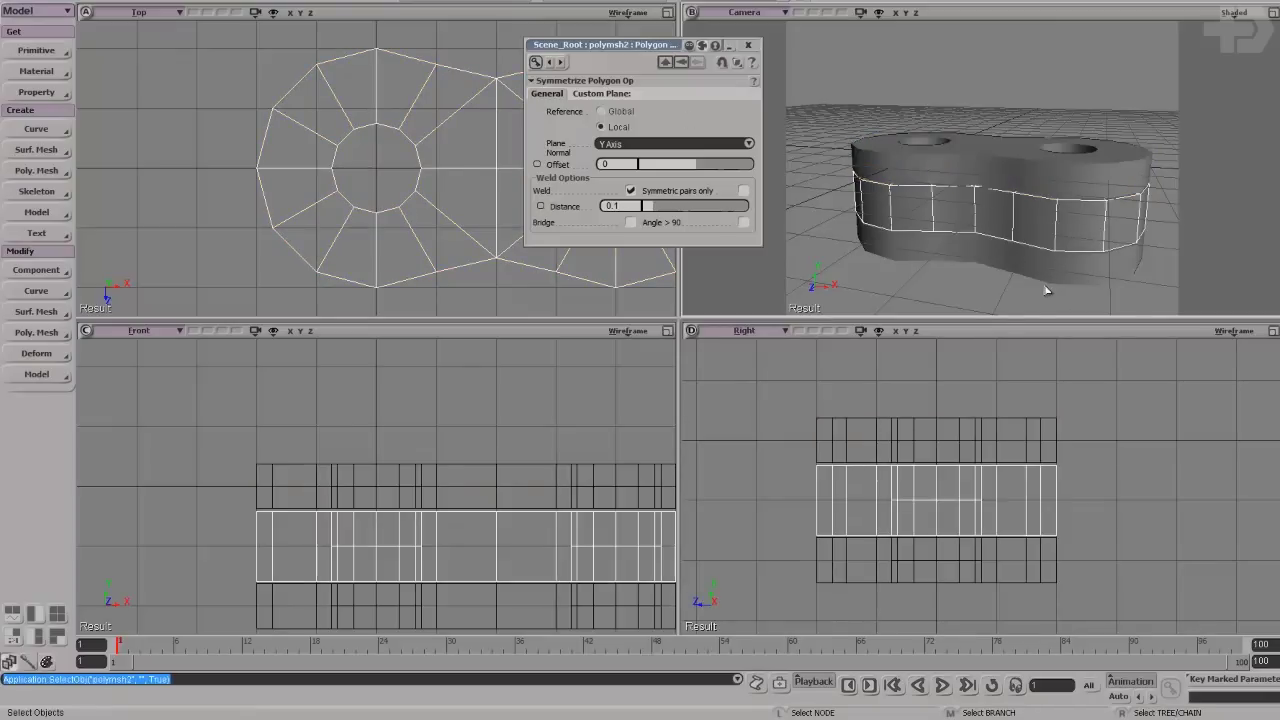
pyautogui.press('g')
pyautogui.press('s')
pyautogui.moveTo(1052, 244); pyautogui.dragTo(1056, 244, button='right')
pyautogui.press('u')
pyautogui.click(1025, 233)
pyautogui.keyDown('alt'); pyautogui.click(995, 224); pyautogui.keyUp('alt')
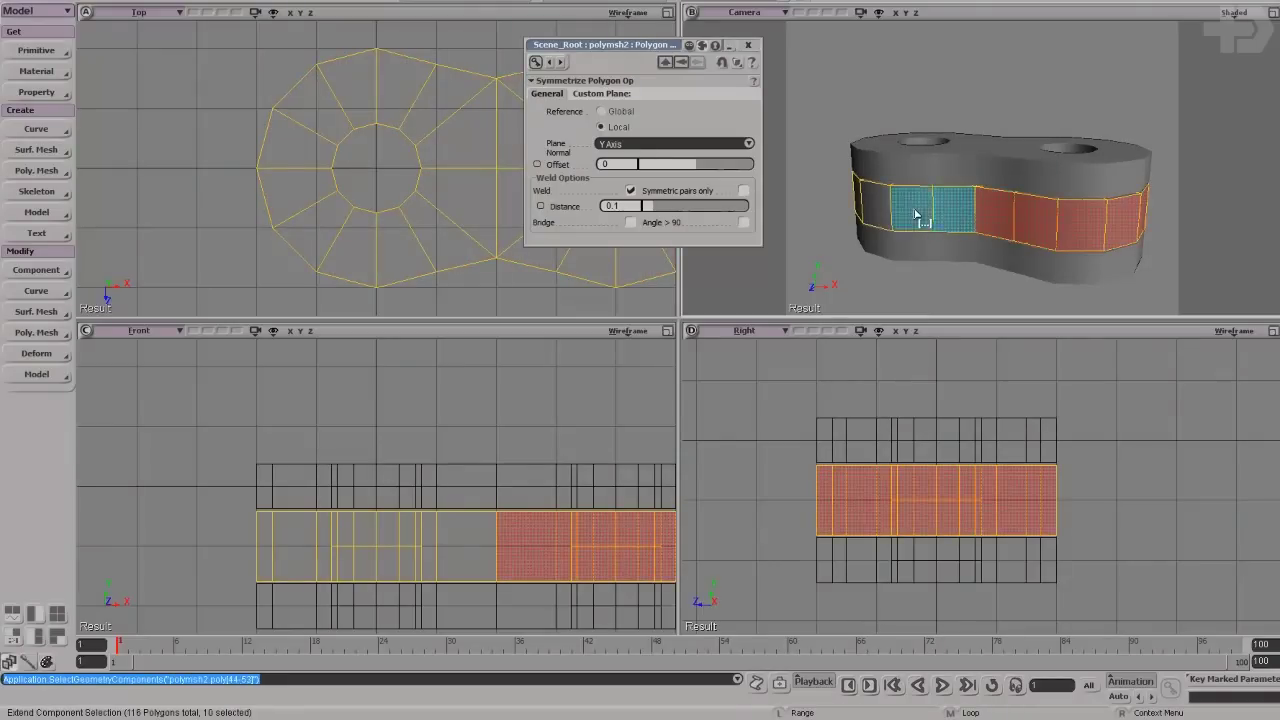
pyautogui.keyDown('alt'); pyautogui.keyDown('shift'); pyautogui.click(955, 218); pyautogui.keyUp('shift'); pyautogui.keyUp('alt')
pyautogui.moveTo(1087, 212); pyautogui.dragTo(1075, 235)
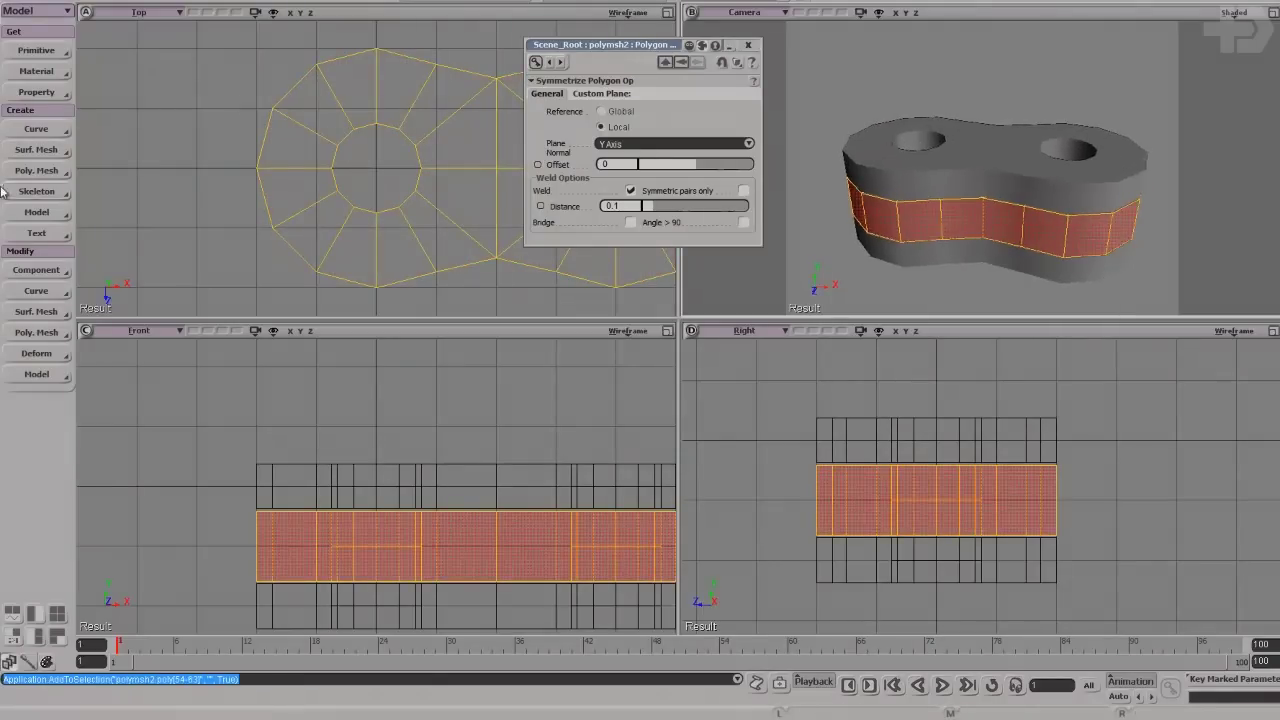
# Apply a Push deformation with amplitude -0.156 to the selected outer side polygons of the middle link.
pyautogui.click(38, 12)
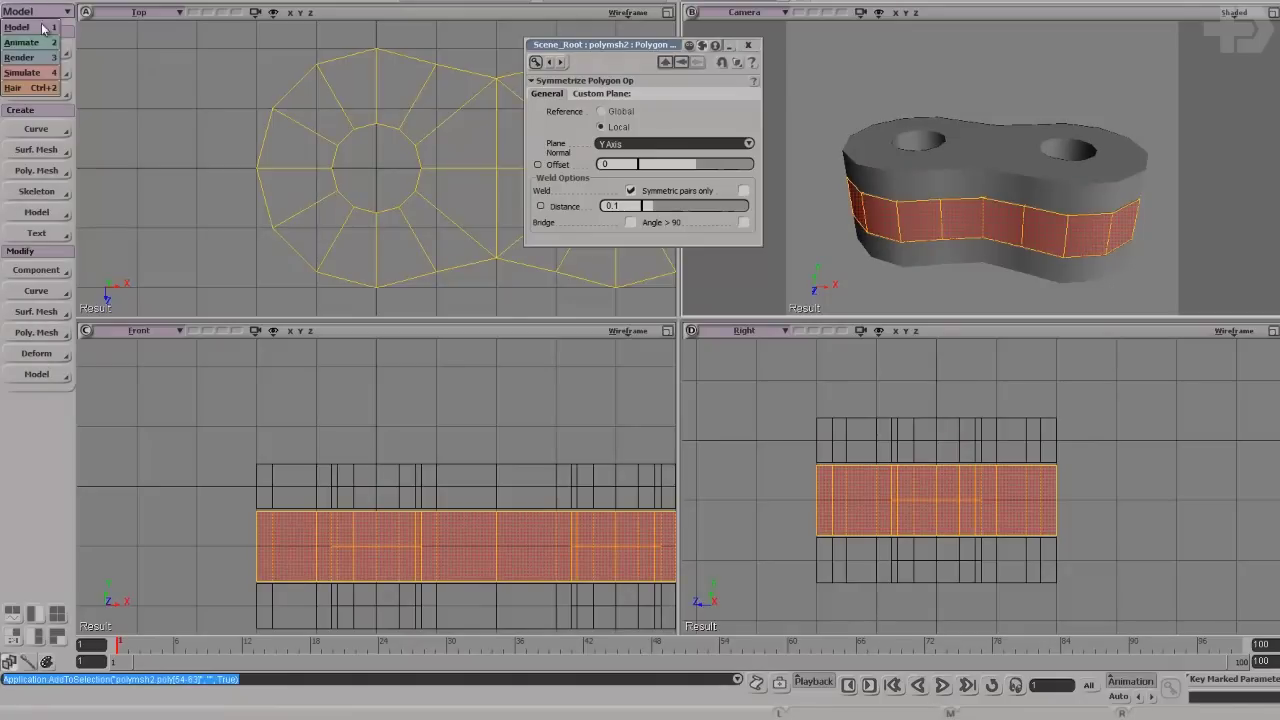
pyautogui.click(42, 44)
pyautogui.click(55, 290)
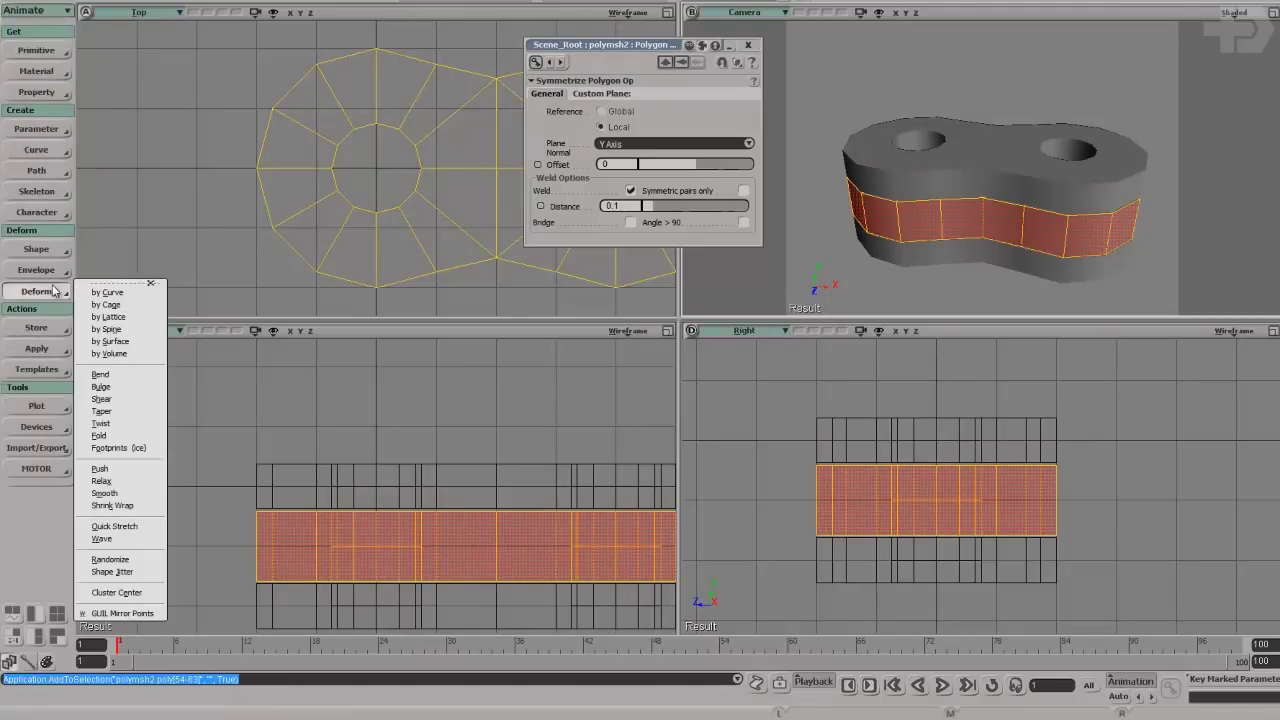
pyautogui.click(115, 470)
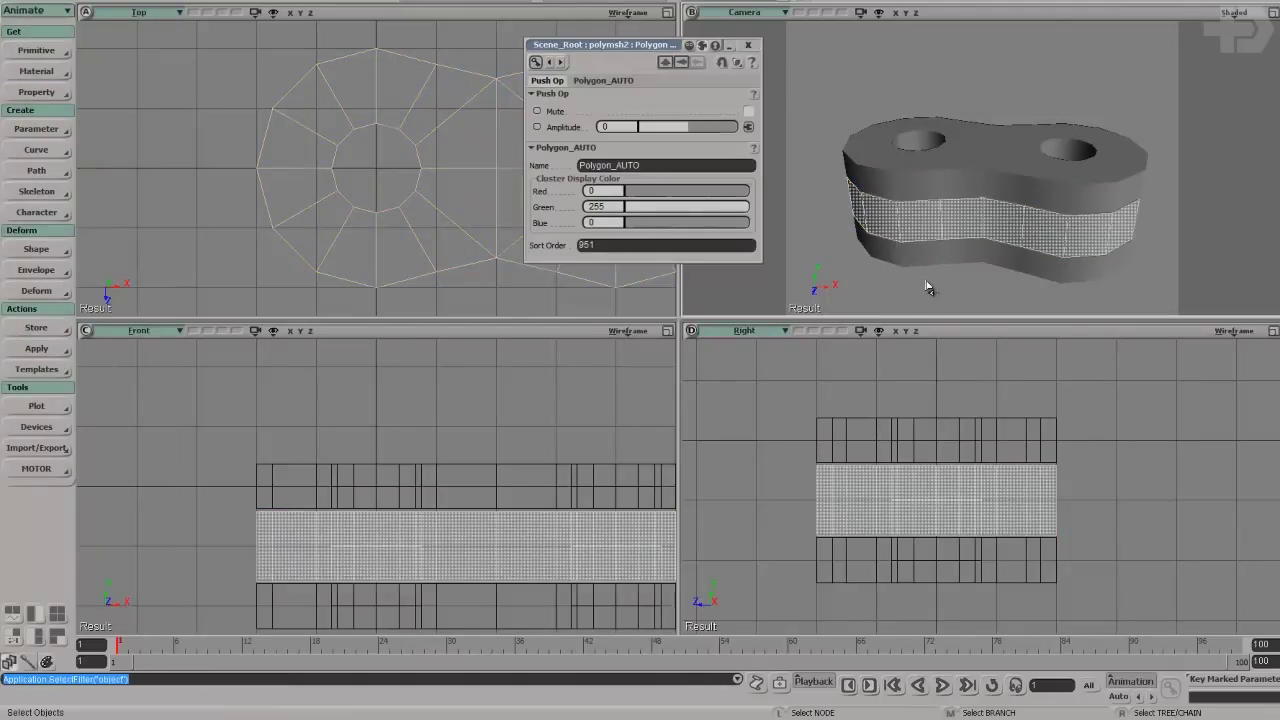
pyautogui.moveTo(696, 127); pyautogui.dragTo(624, 126)
pyautogui.moveTo(1011, 201); pyautogui.dragTo(1008, 183)
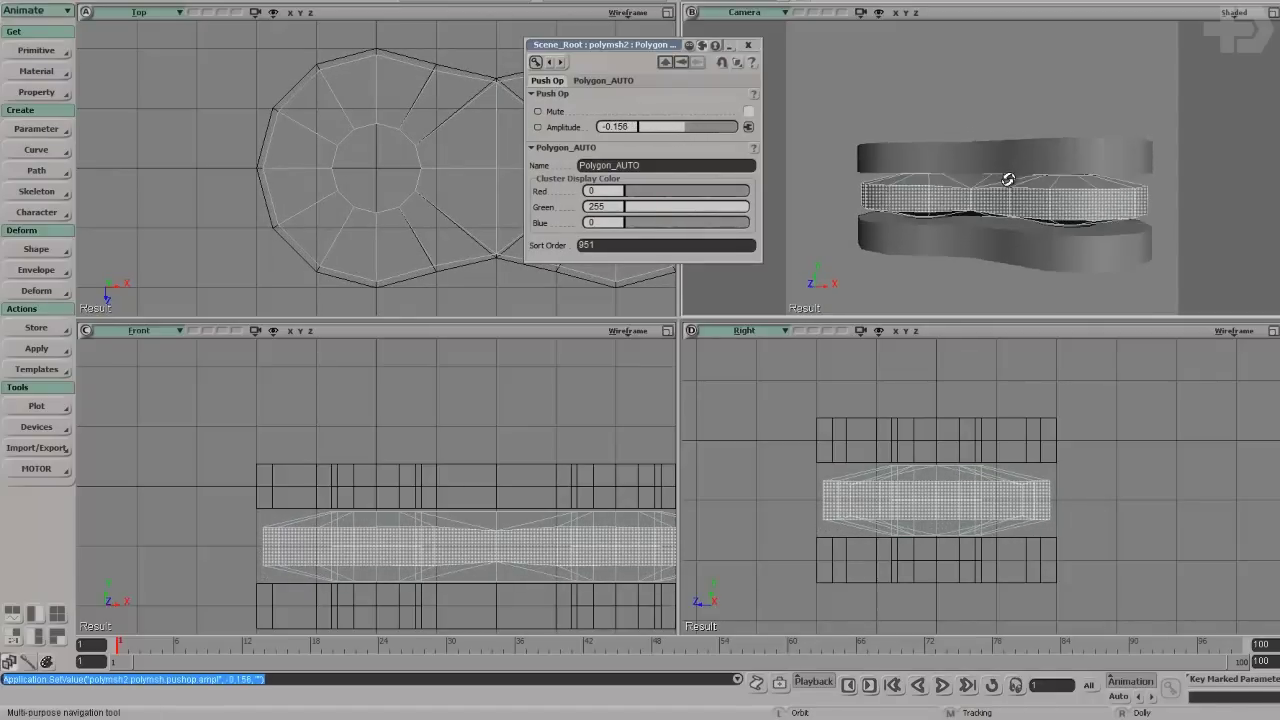
# Select the whole middle link and scale it up slightly in Y so it meets the plates above and below.
pyautogui.press('space')
pyautogui.click(1100, 204)
pyautogui.press('s')
pyautogui.moveTo(1094, 206); pyautogui.dragTo(1119, 222)
pyautogui.press('x')
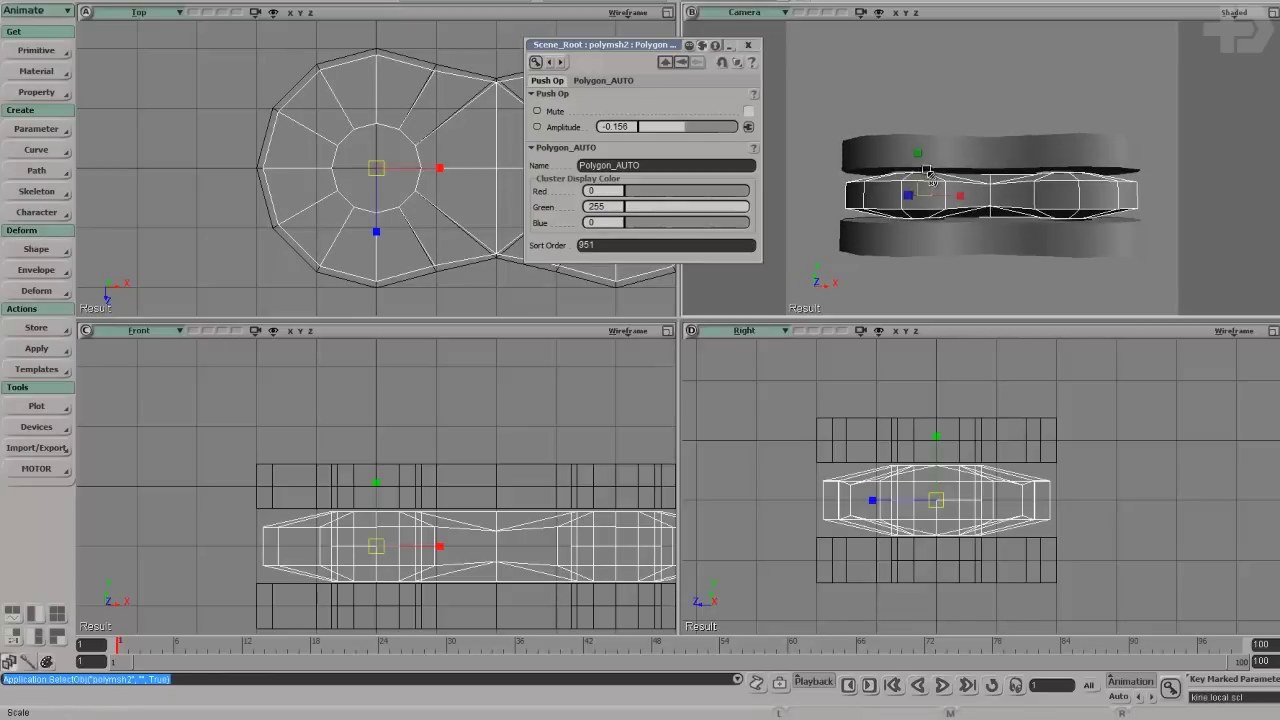
pyautogui.moveTo(917, 153); pyautogui.dragTo(1070, 199)
pyautogui.press('s')
pyautogui.press('space')
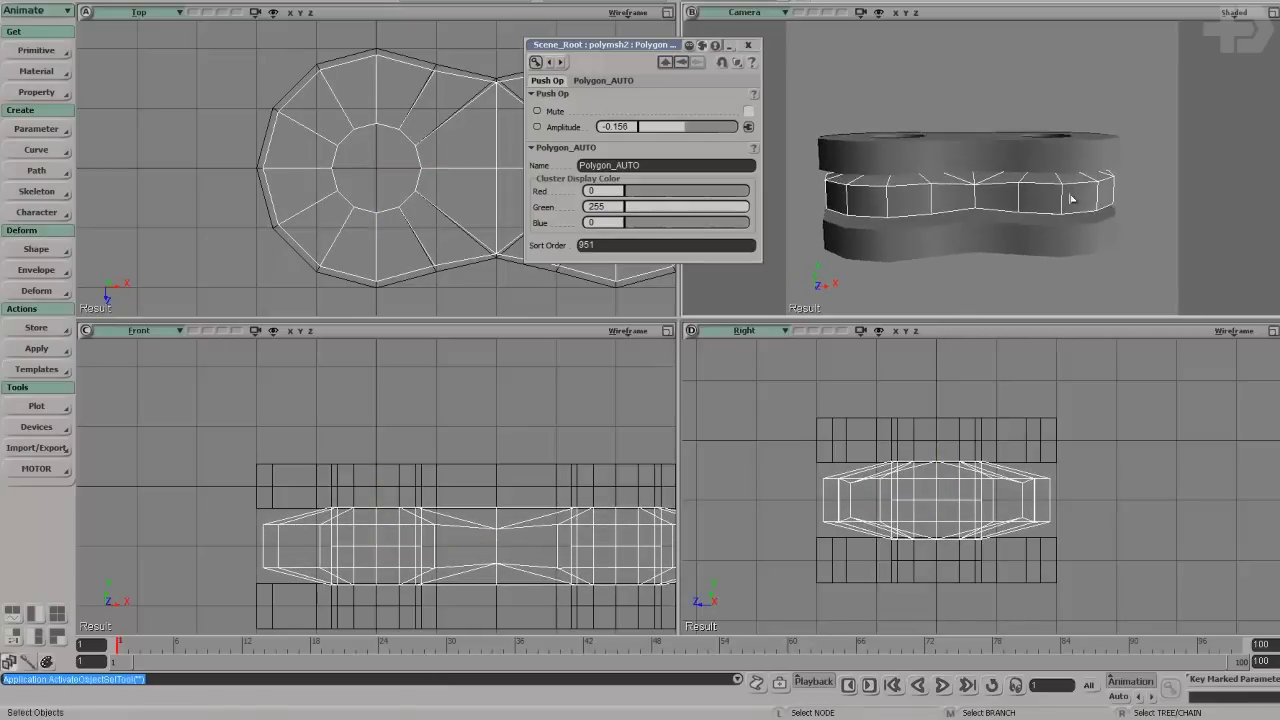
# Select all three link plates and freeze all their transforms.
pyautogui.click(993, 168)
pyautogui.keyDown('shift'); pyautogui.click(1010, 200); pyautogui.keyUp('shift')
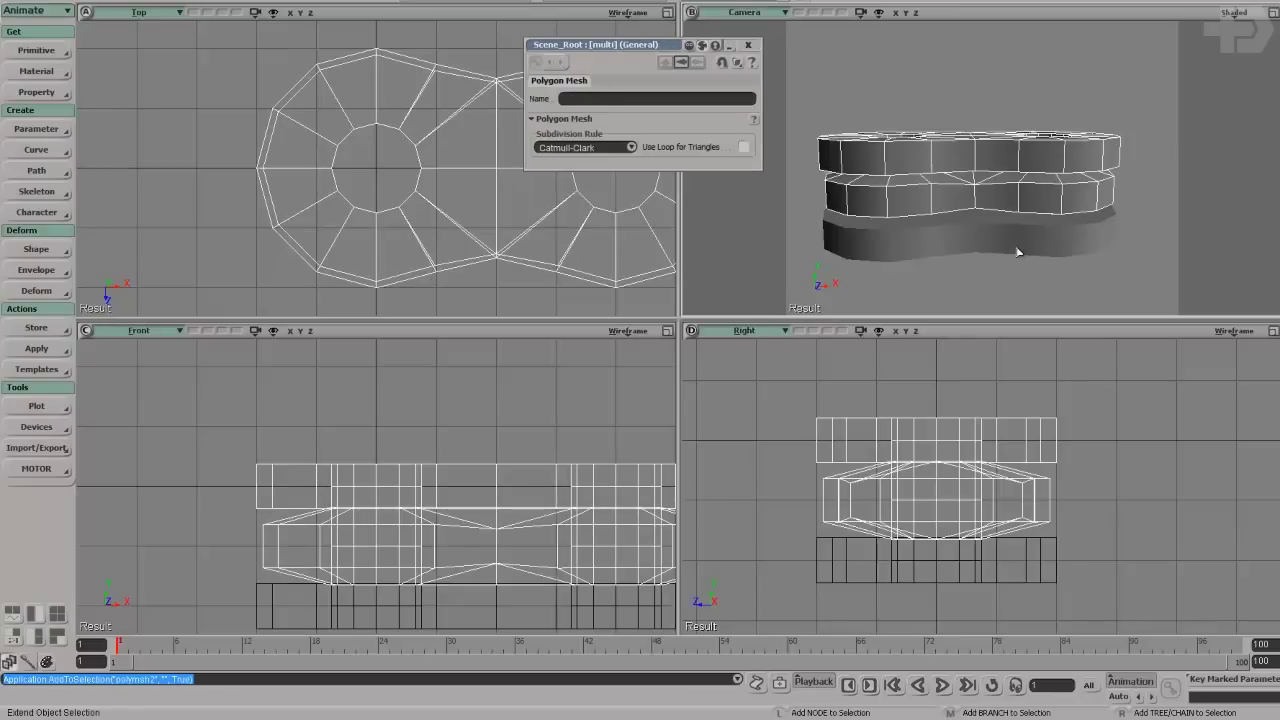
pyautogui.keyDown('shift'); pyautogui.click(1016, 248); pyautogui.keyUp('shift')
pyautogui.click(1278, 280)
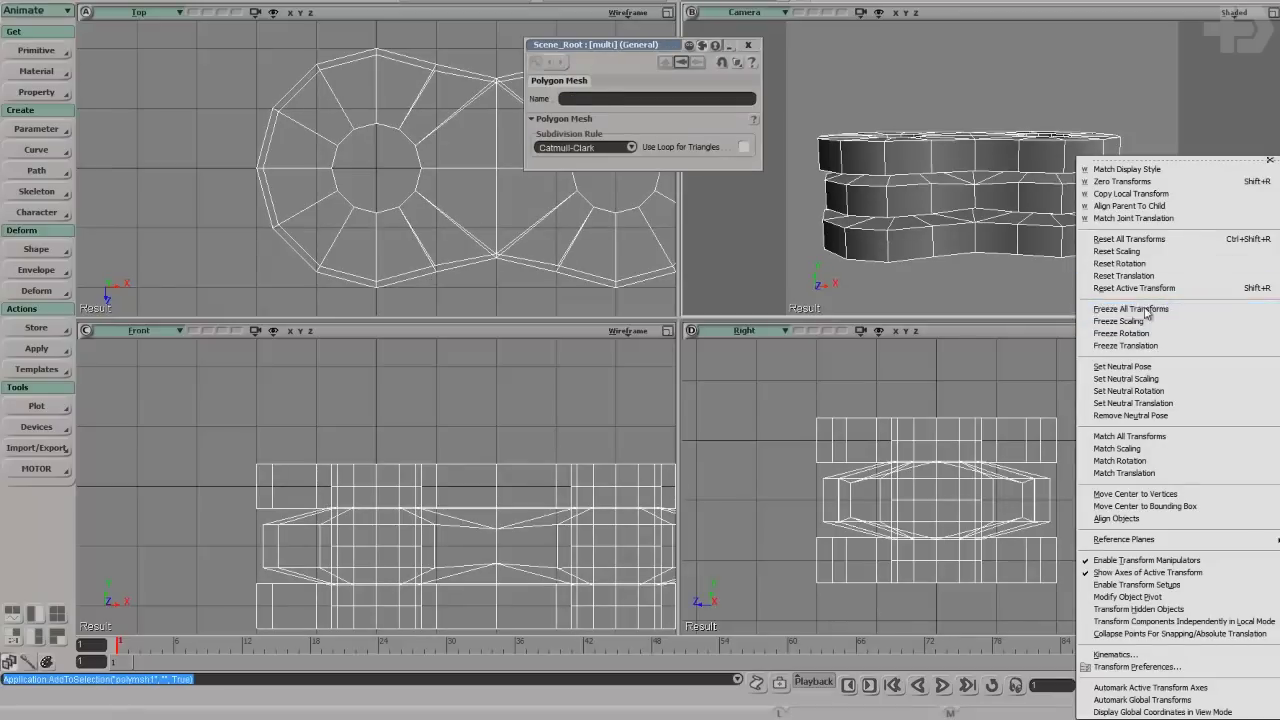
pyautogui.click(1150, 310)
pyautogui.press('space')
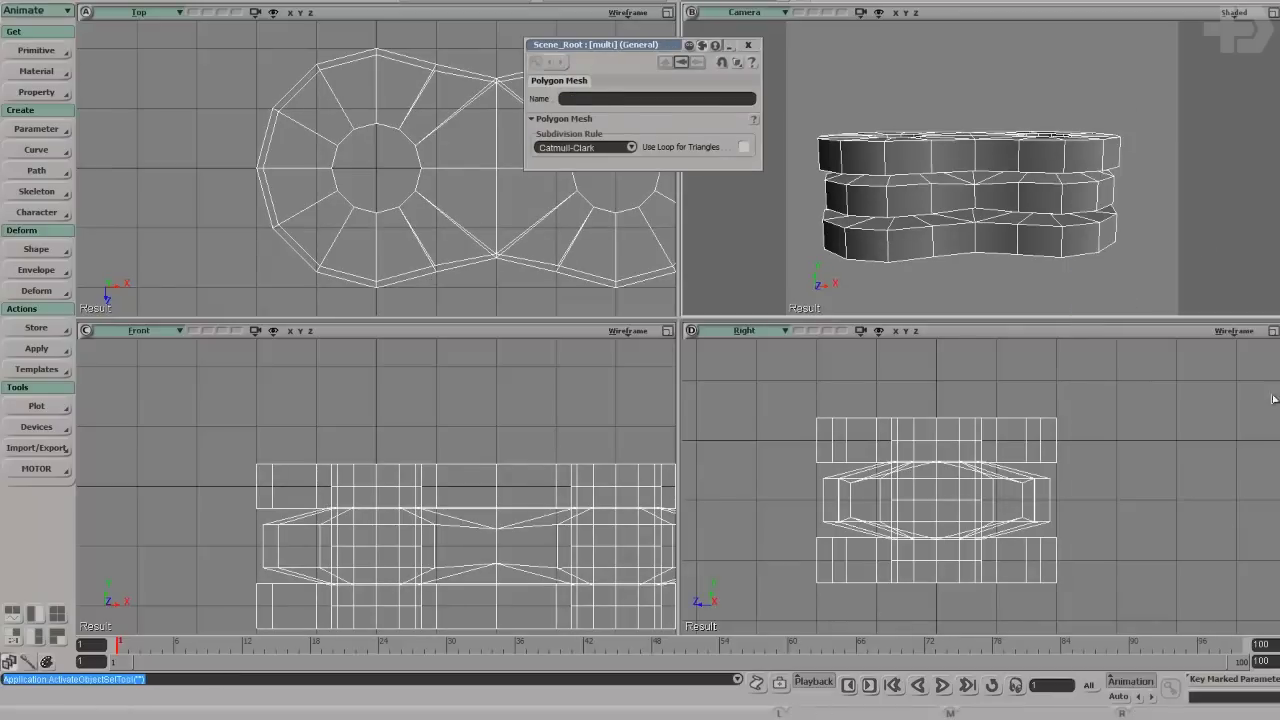
# Merge the upper and lower links into one polygon mesh with tolerance 0, and delete the merge inputs.
pyautogui.click(1023, 149)
pyautogui.keyDown('ctrl'); pyautogui.click(1014, 229); pyautogui.keyUp('ctrl')
pyautogui.press('1')
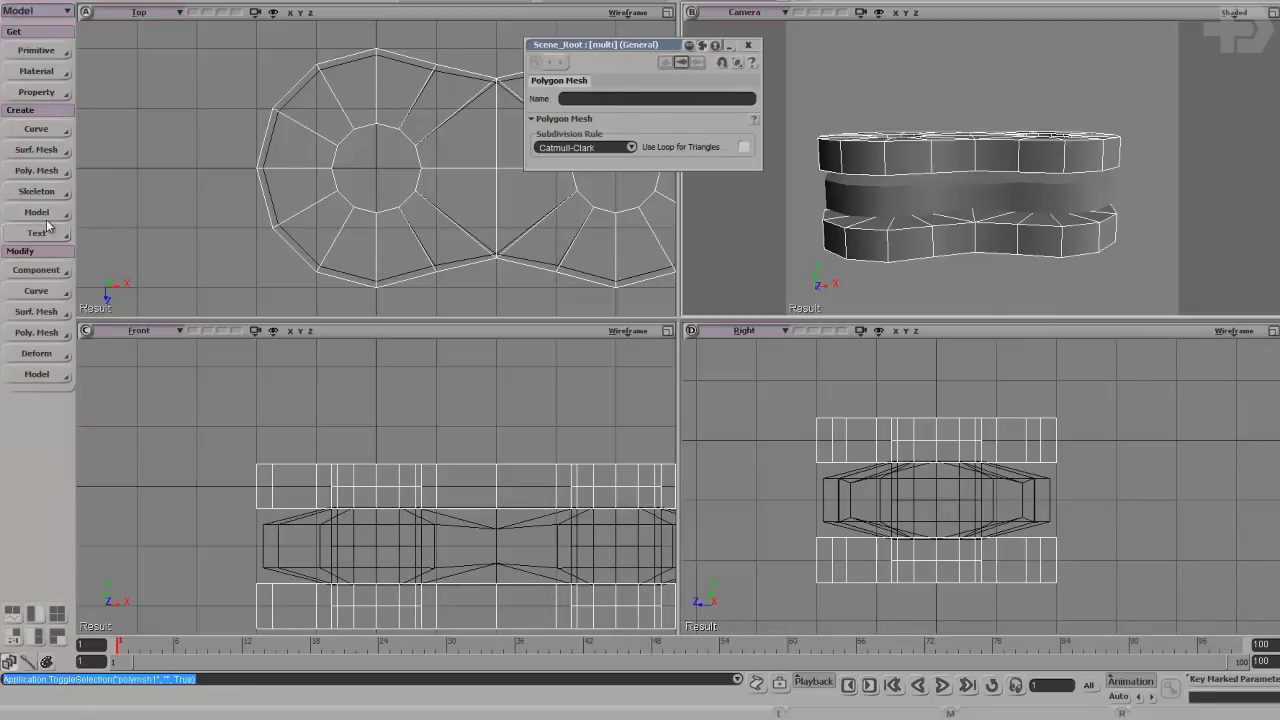
pyautogui.click(40, 170)
pyautogui.click(102, 340)
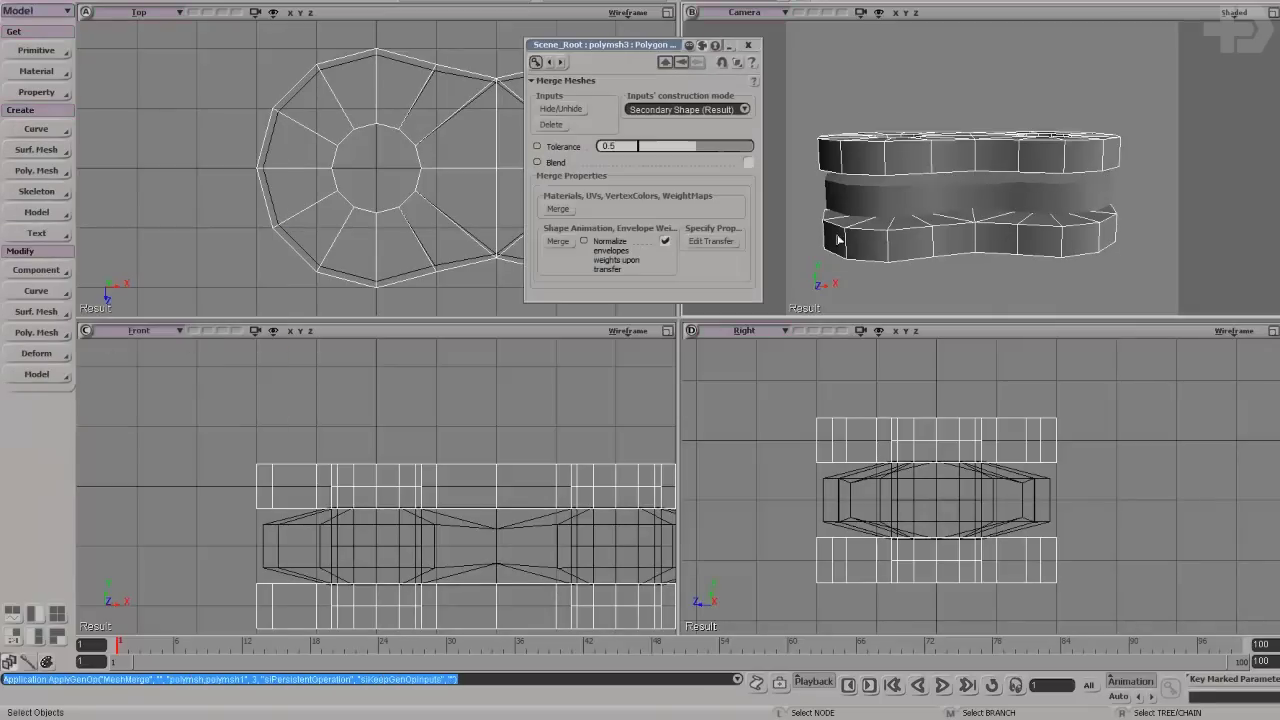
pyautogui.moveTo(678, 149); pyautogui.dragTo(466, 163)
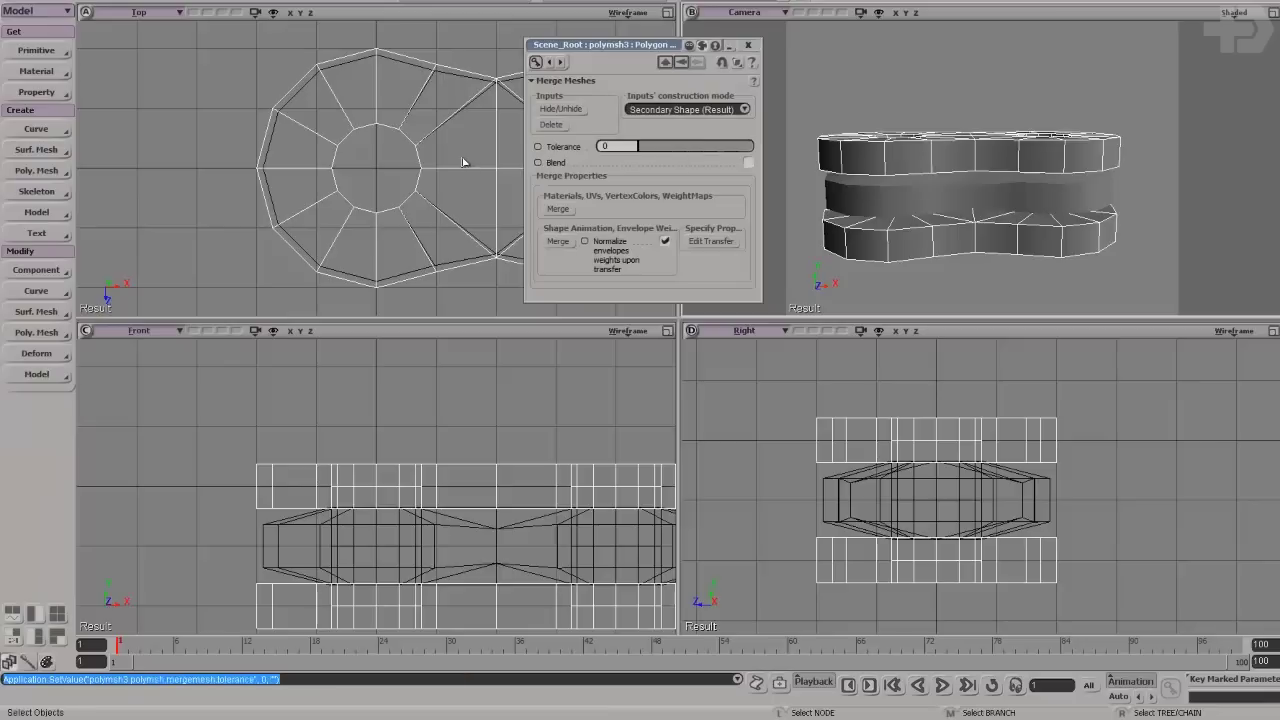
pyautogui.click(552, 125)
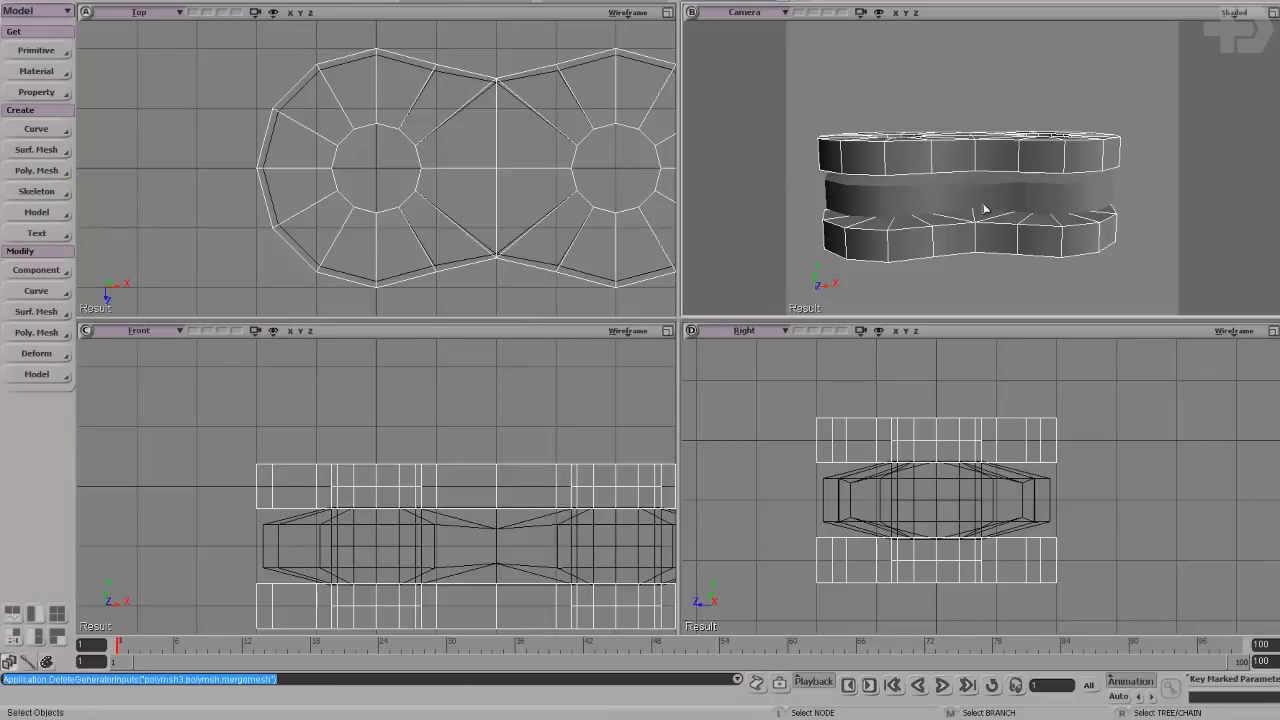
# Move the middle link's center down to Y -1, at the plate's mid-height.
pyautogui.moveTo(1048, 173); pyautogui.dragTo(1011, 180)
pyautogui.click(1009, 209)
pyautogui.press('v')
pyautogui.click(1006, 149)
pyautogui.moveTo(1051, 240); pyautogui.dragTo(1036, 168)
pyautogui.click(1004, 193)
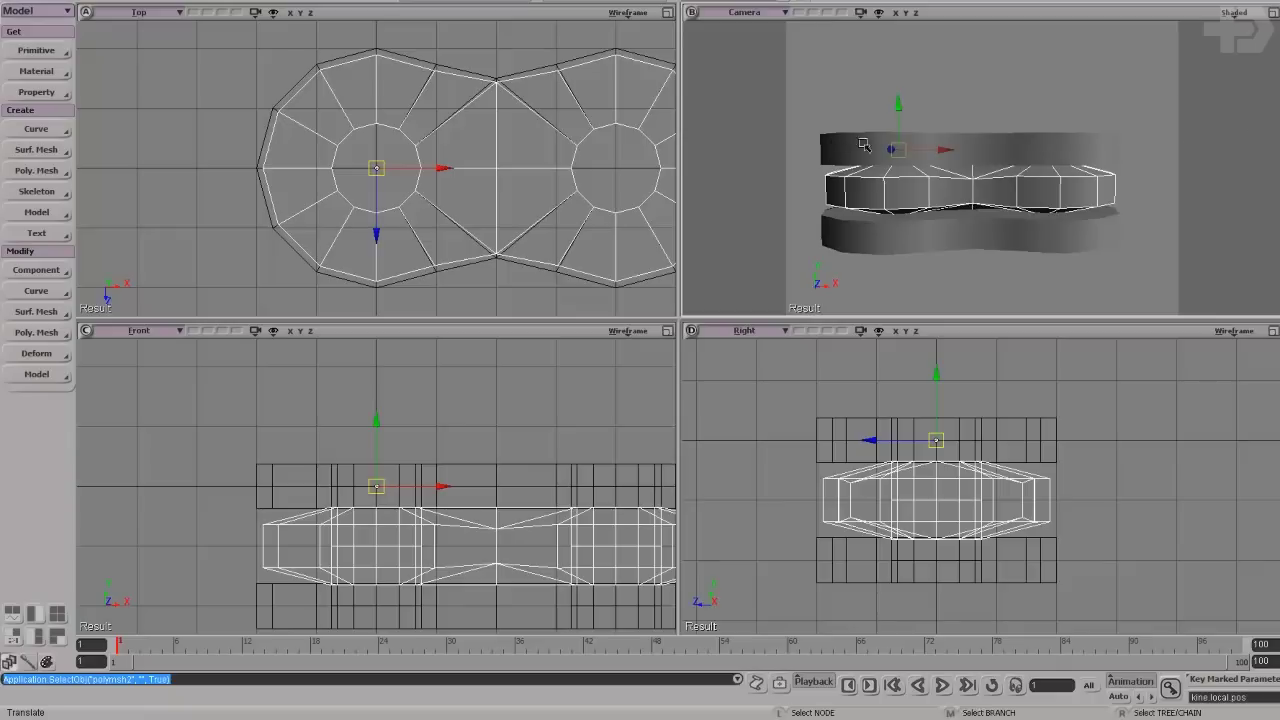
pyautogui.moveTo(897, 106); pyautogui.dragTo(910, 158)
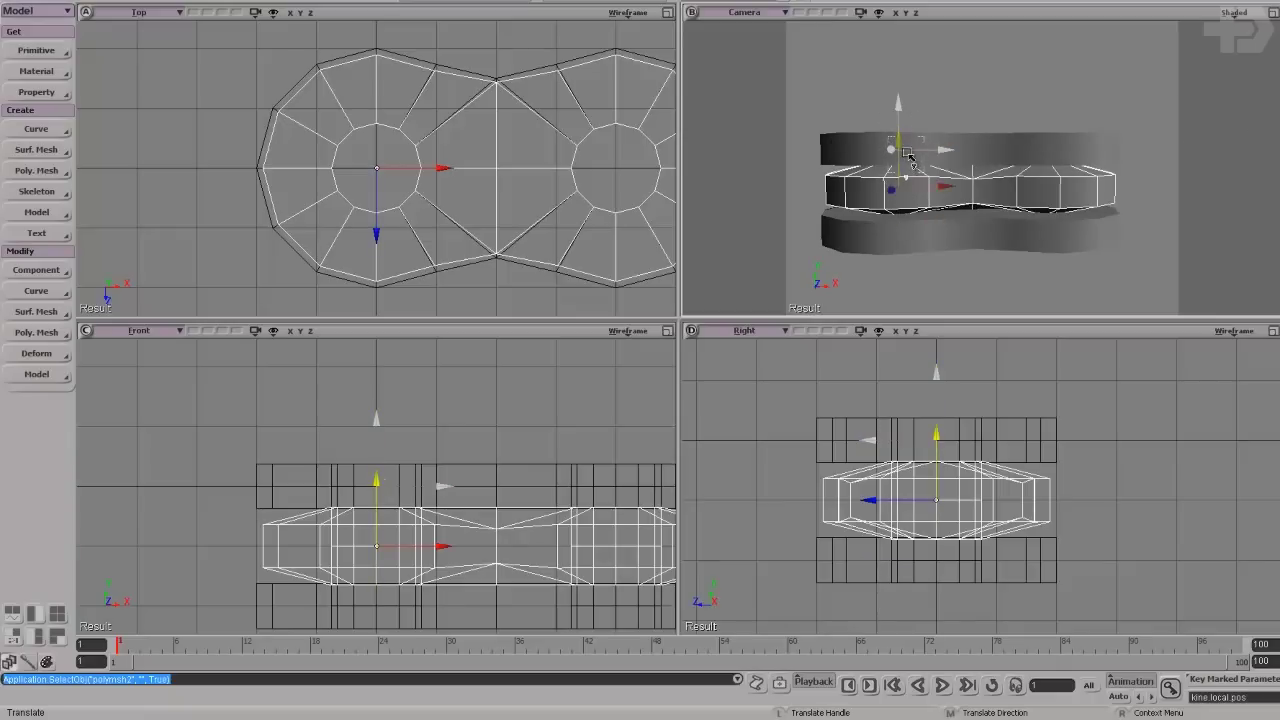
pyautogui.press('space')
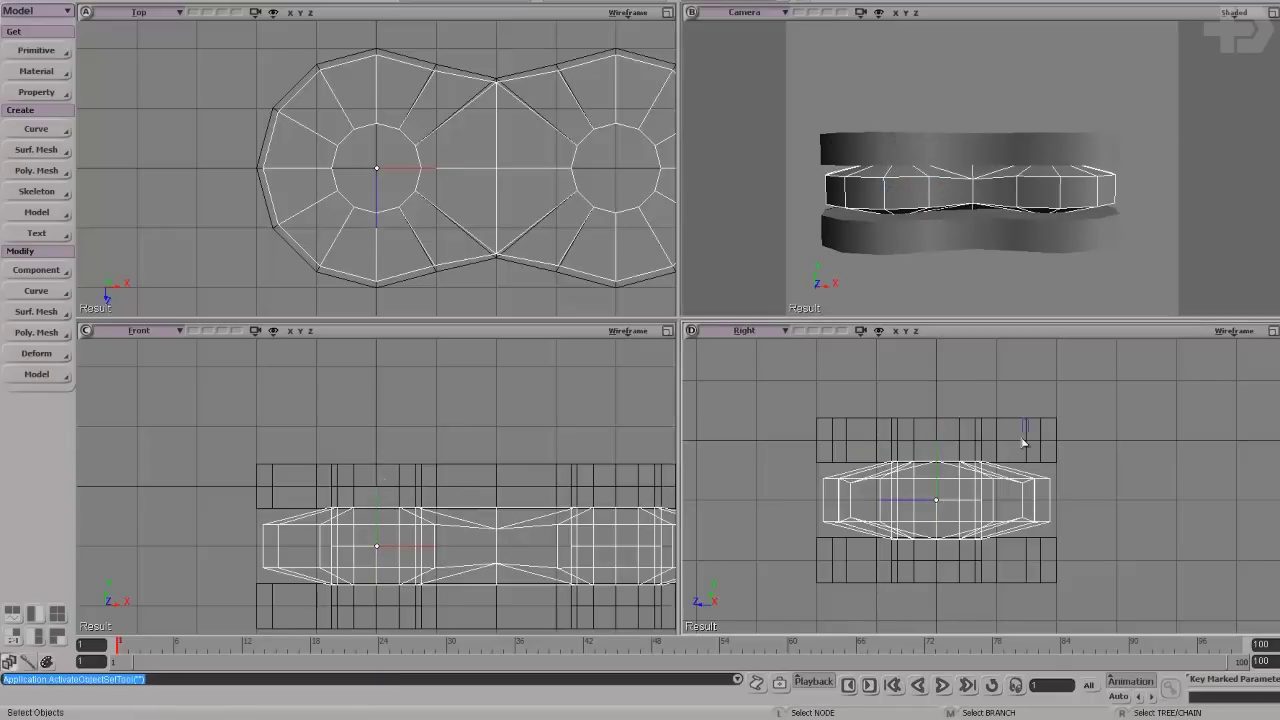
# Move the center of the merged outer links down by 1 unit in Y to match the middle link's center.
pyautogui.click(1023, 442)
pyautogui.press('v')
pyautogui.moveTo(931, 388); pyautogui.dragTo(934, 453)
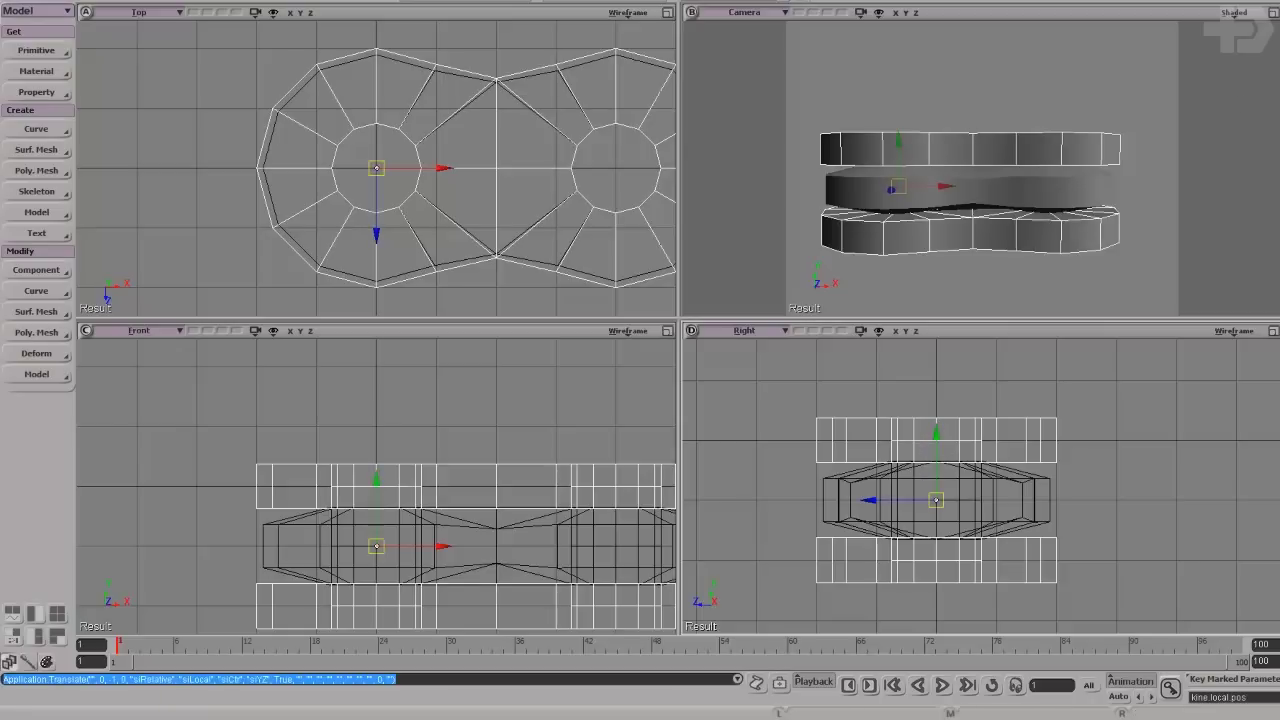
# Examine the center position of the middle link and of the merged outer links from several angles.
pyautogui.press('space')
pyautogui.moveTo(1034, 157); pyautogui.dragTo(985, 218)
pyautogui.click(972, 188)
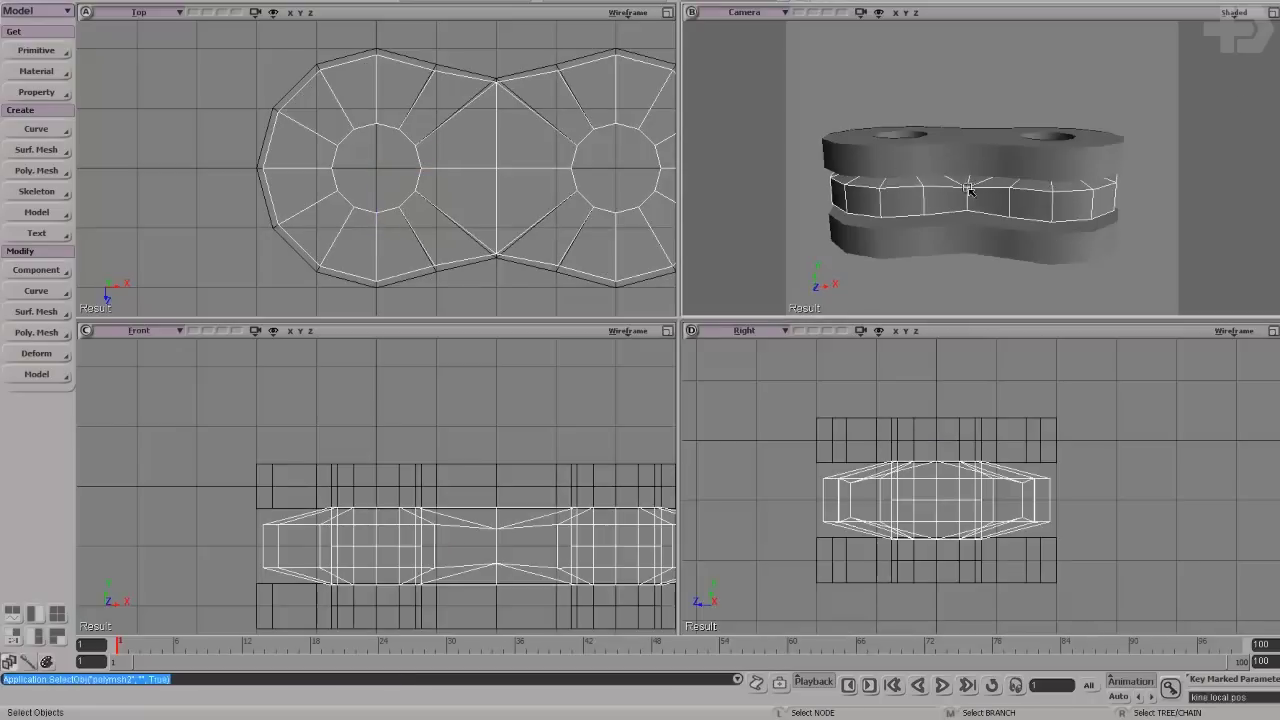
pyautogui.press('v')
pyautogui.press('space')
pyautogui.click(975, 145)
pyautogui.press('s')
pyautogui.moveTo(997, 161); pyautogui.dragTo(990, 234)
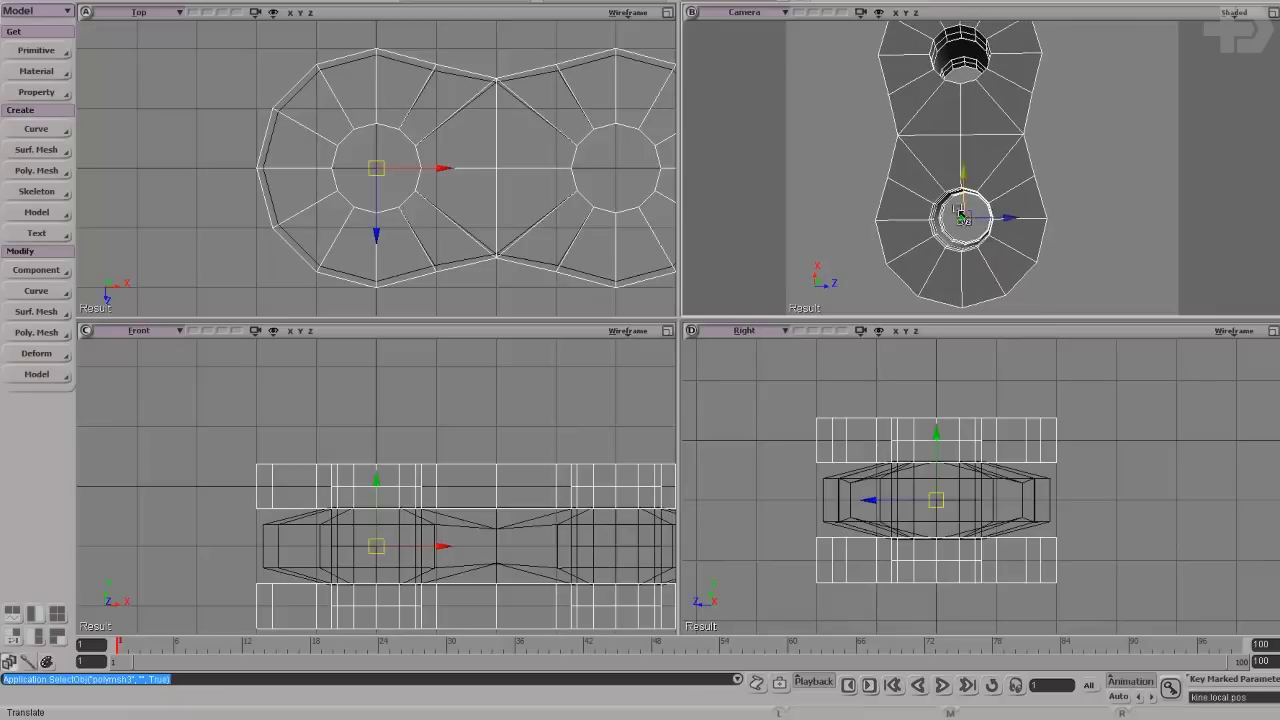
pyautogui.press('v')
pyautogui.press('s')
pyautogui.moveTo(950, 261); pyautogui.dragTo(930, 151)
pyautogui.press('s')
pyautogui.scroll(5, 920, 145)
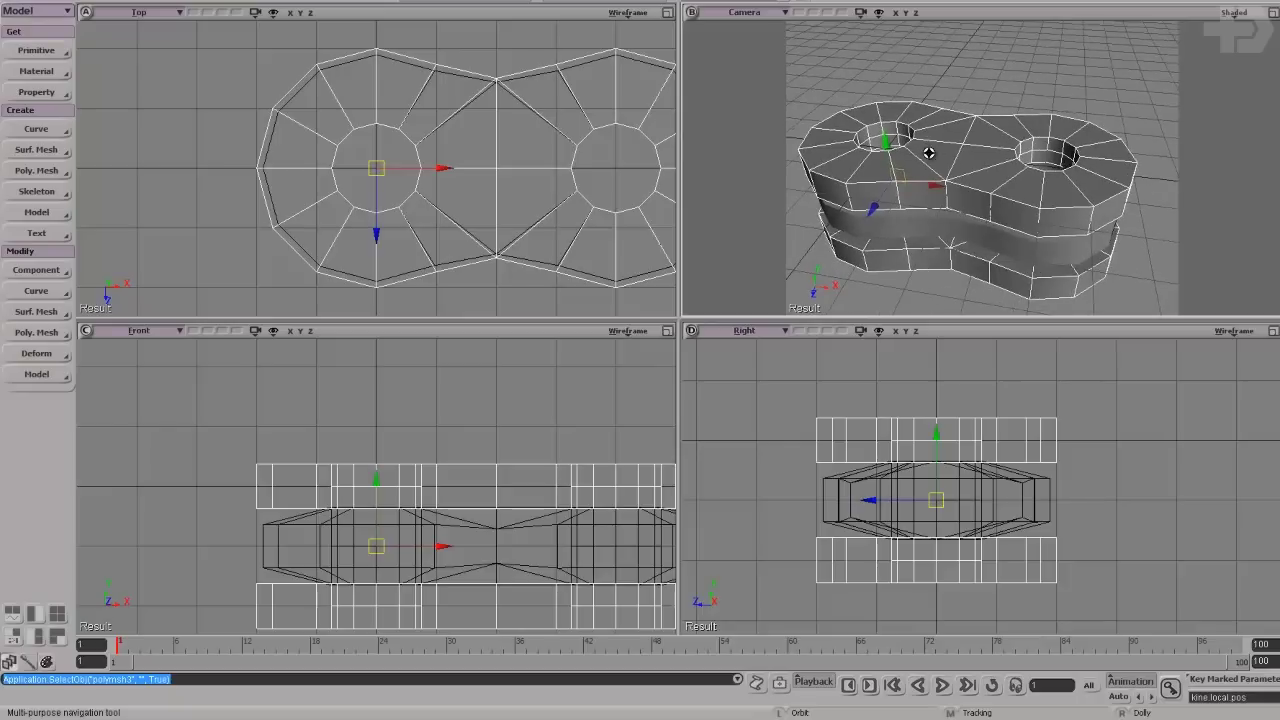
pyautogui.press('s')
pyautogui.moveTo(886, 168); pyautogui.dragTo(897, 205)
pyautogui.press('s')
pyautogui.moveTo(934, 166); pyautogui.dragTo(972, 191)
# Examine the whole link in wireframe from above and at an angle, and restore the camera view's shaded display.
pyautogui.click(1234, 13)
pyautogui.click(1195, 44)
pyautogui.press('s')
pyautogui.moveTo(1040, 135); pyautogui.dragTo(1036, 231)
pyautogui.press('space')
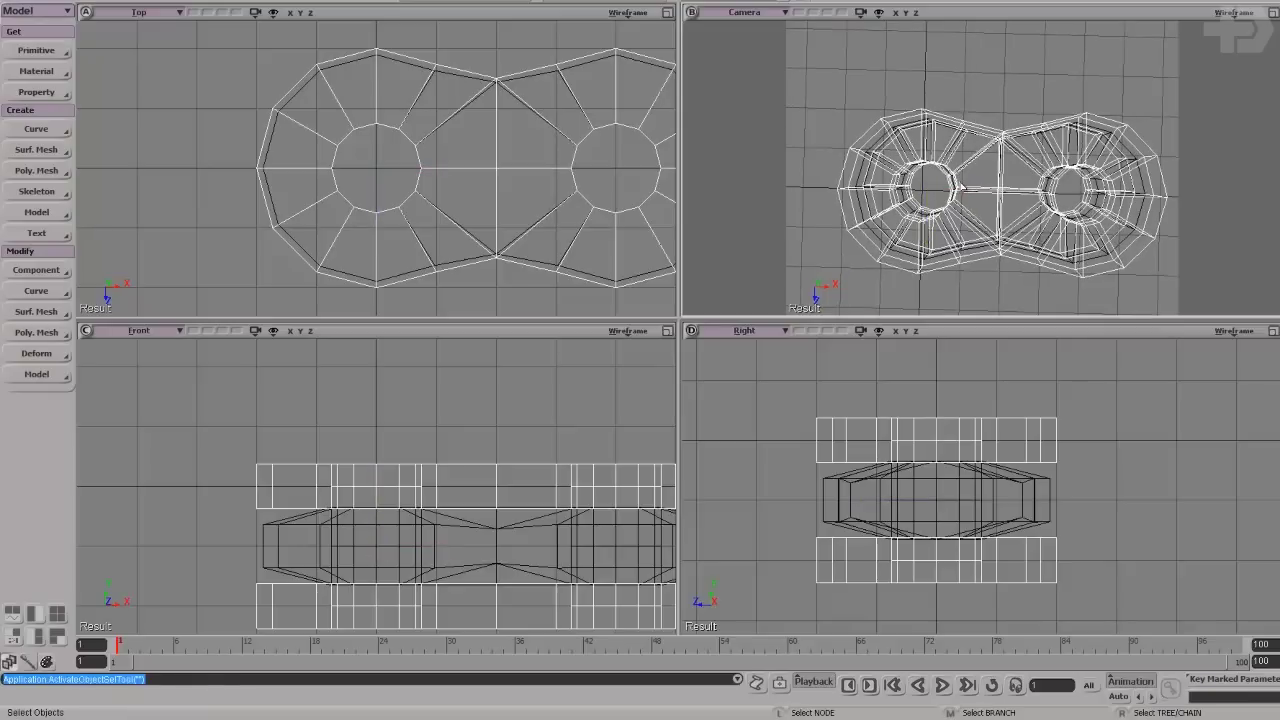
pyautogui.press('s')
pyautogui.moveTo(1082, 190); pyautogui.dragTo(857, 277)
pyautogui.press('s')
pyautogui.click(879, 297)
pyautogui.press('s')
pyautogui.moveTo(891, 291); pyautogui.dragTo(955, 208, button='right')
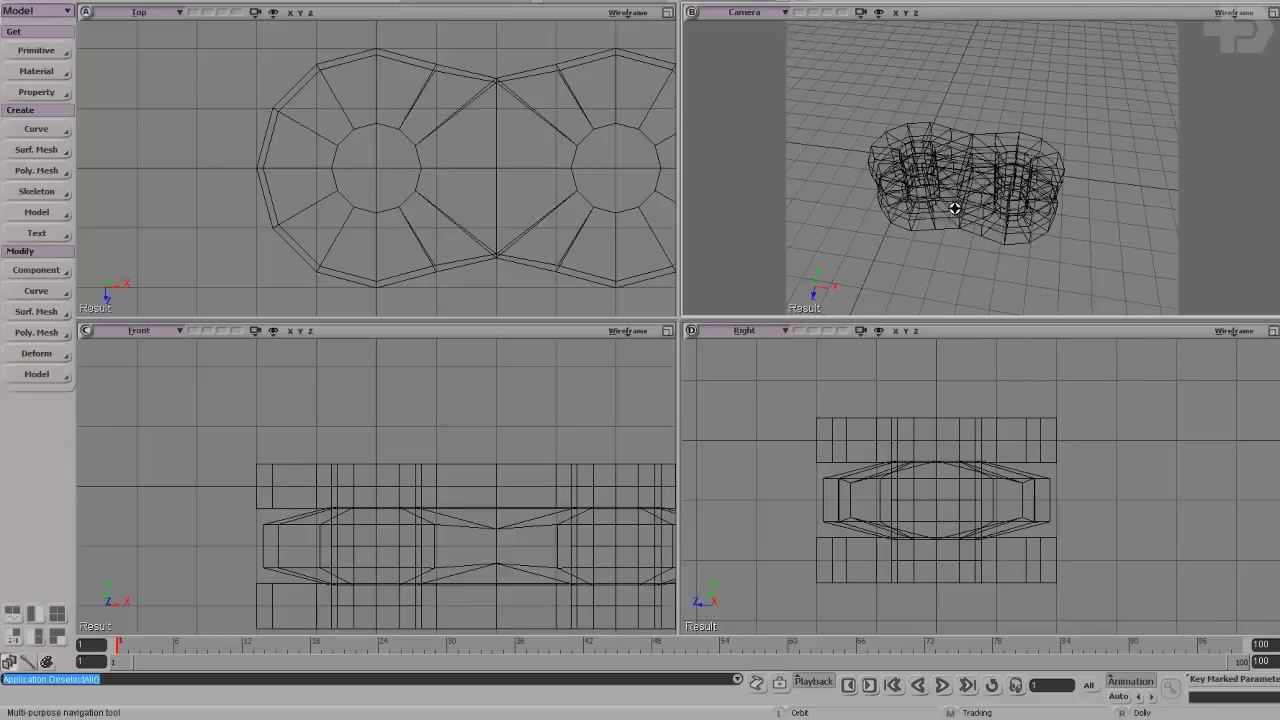
pyautogui.middleClick(1235, 14)
# Create a null, move it up above the chain link, and delete it.
pyautogui.click(36, 50)
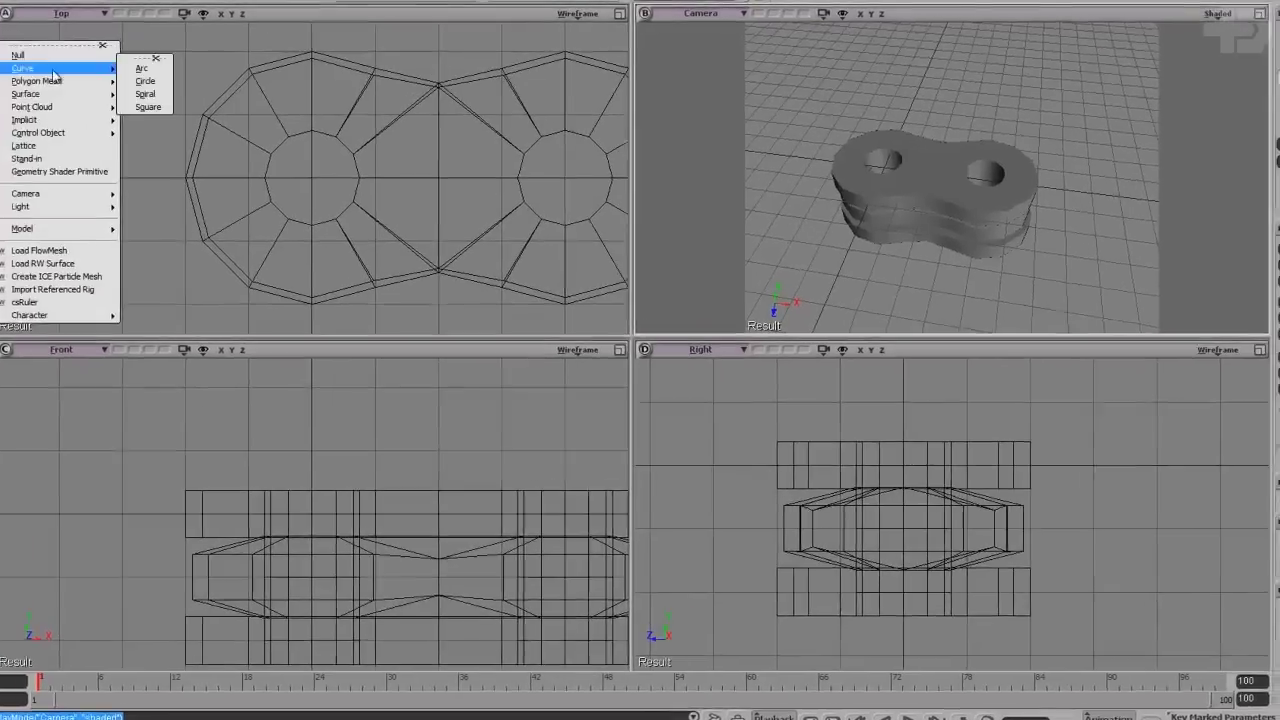
pyautogui.click(51, 49)
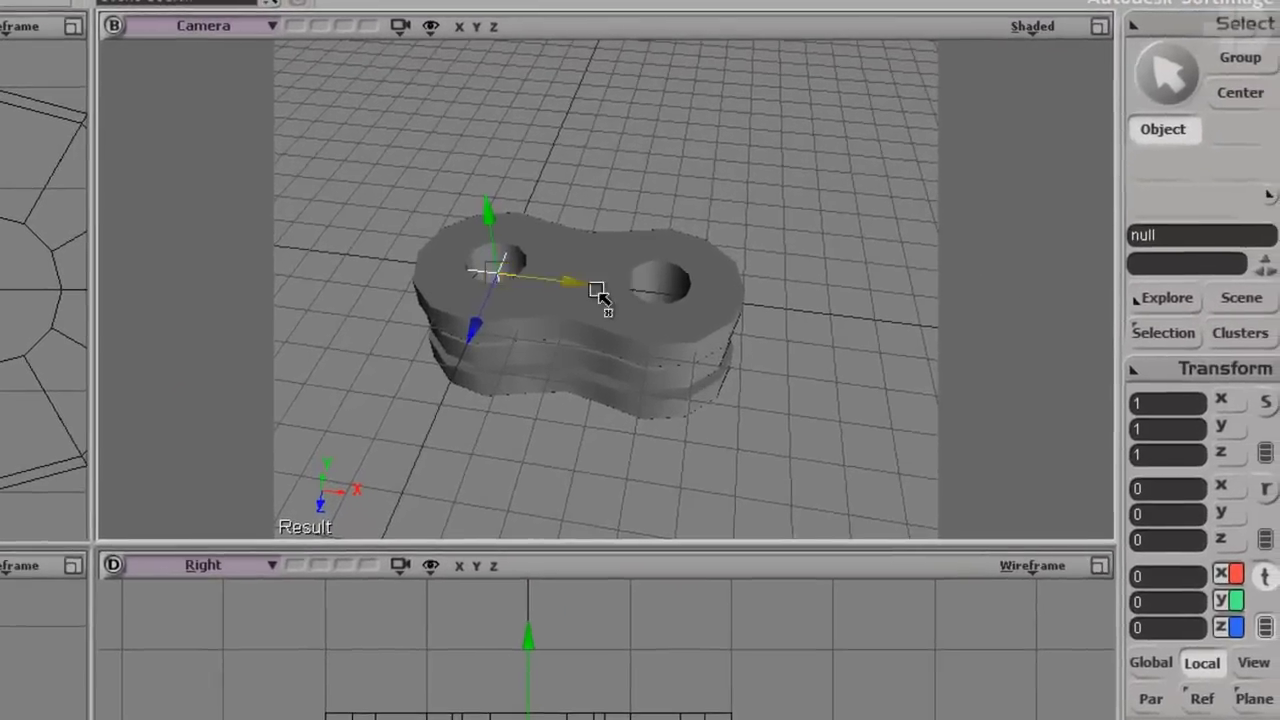
pyautogui.moveTo(597, 291); pyautogui.dragTo(688, 128)
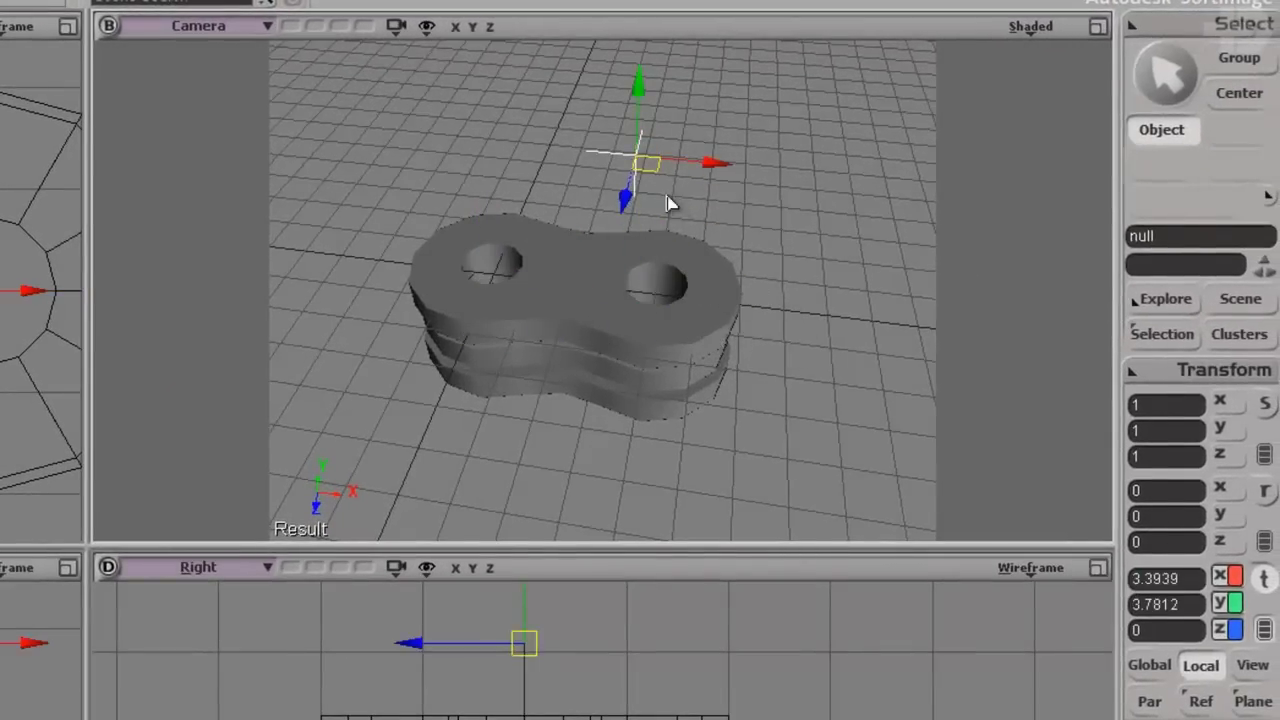
pyautogui.press('Delete')
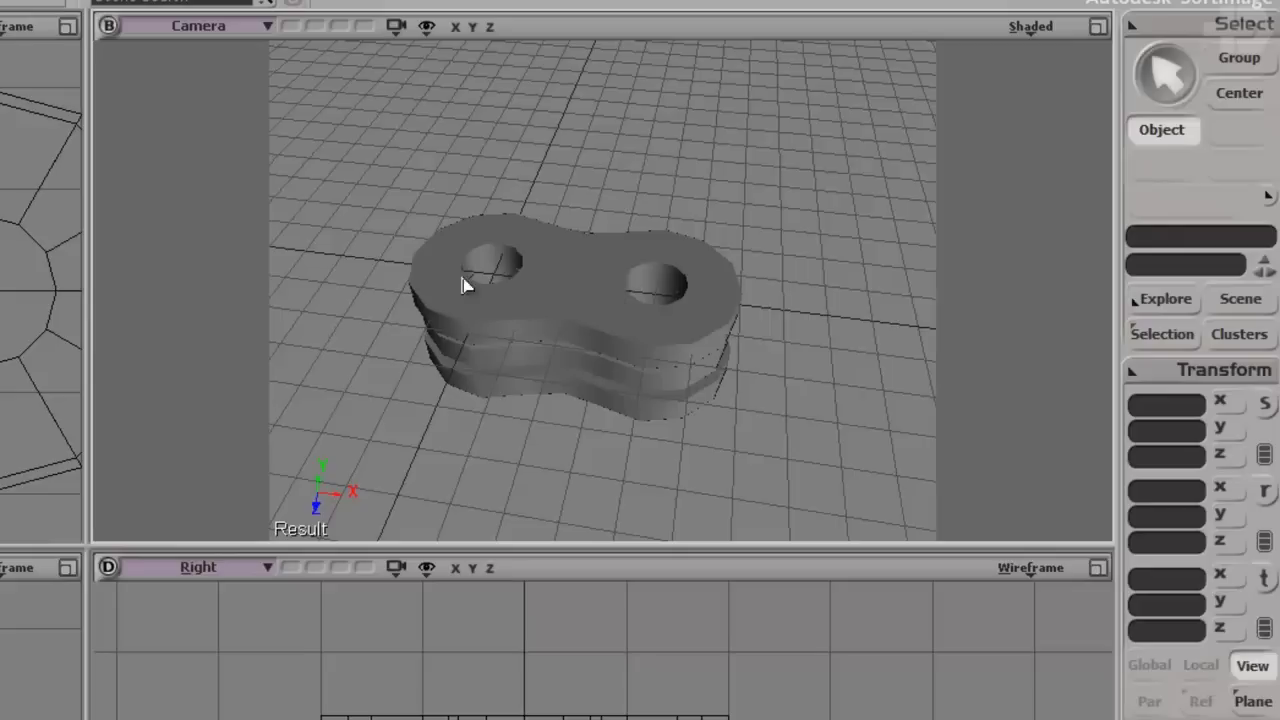
pyautogui.click(630, 350)
pyautogui.moveTo(634, 363); pyautogui.dragTo(600, 314)
pyautogui.click(582, 321)
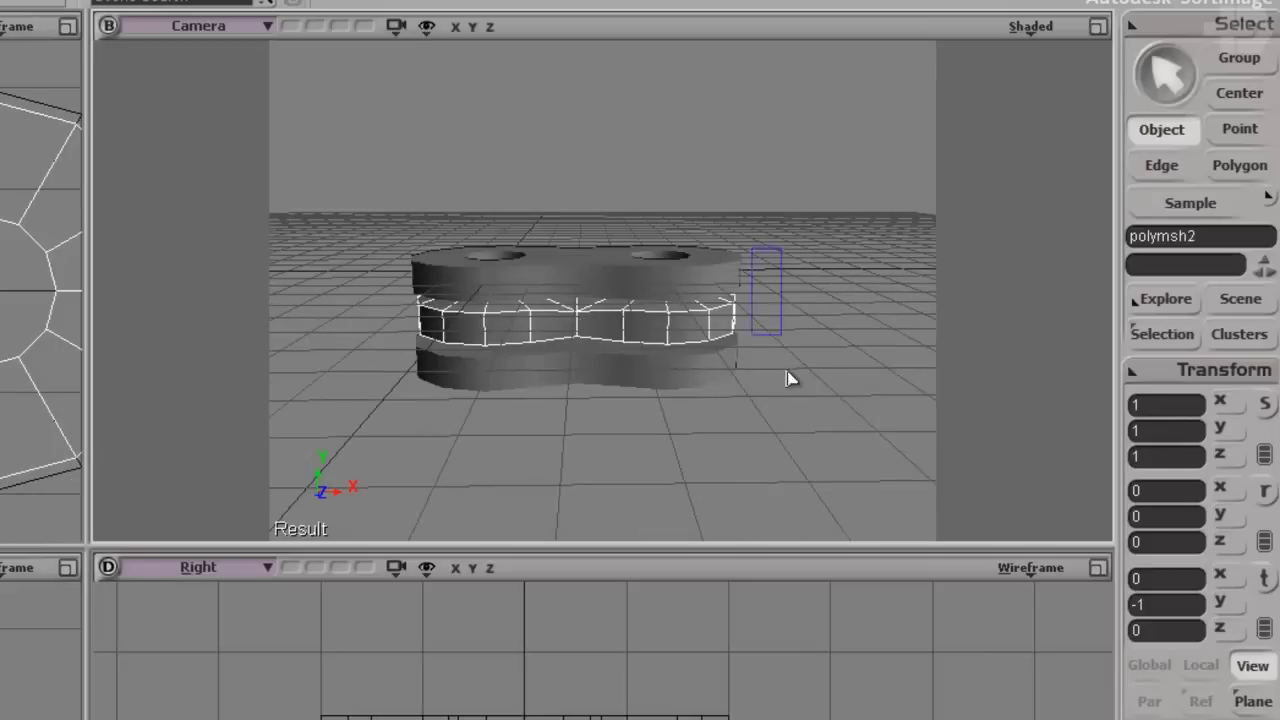
pyautogui.click(770, 325)
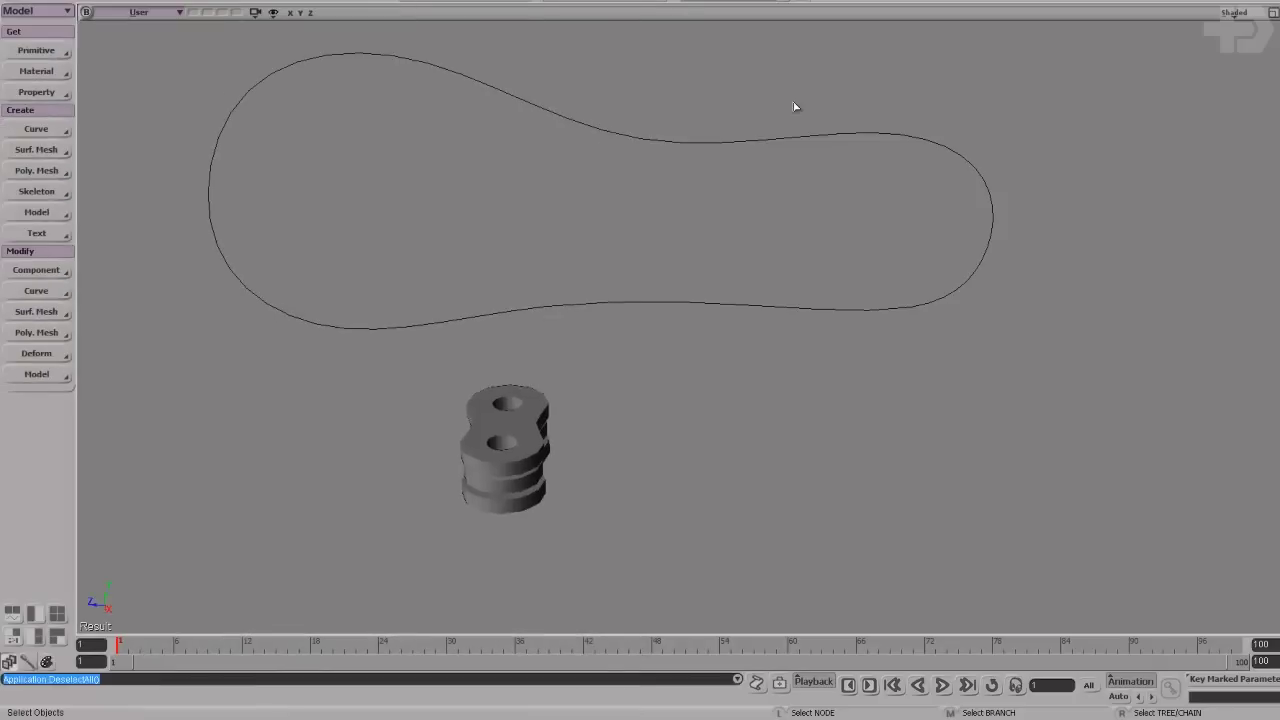
pyautogui.moveTo(794, 104); pyautogui.dragTo(653, 194)
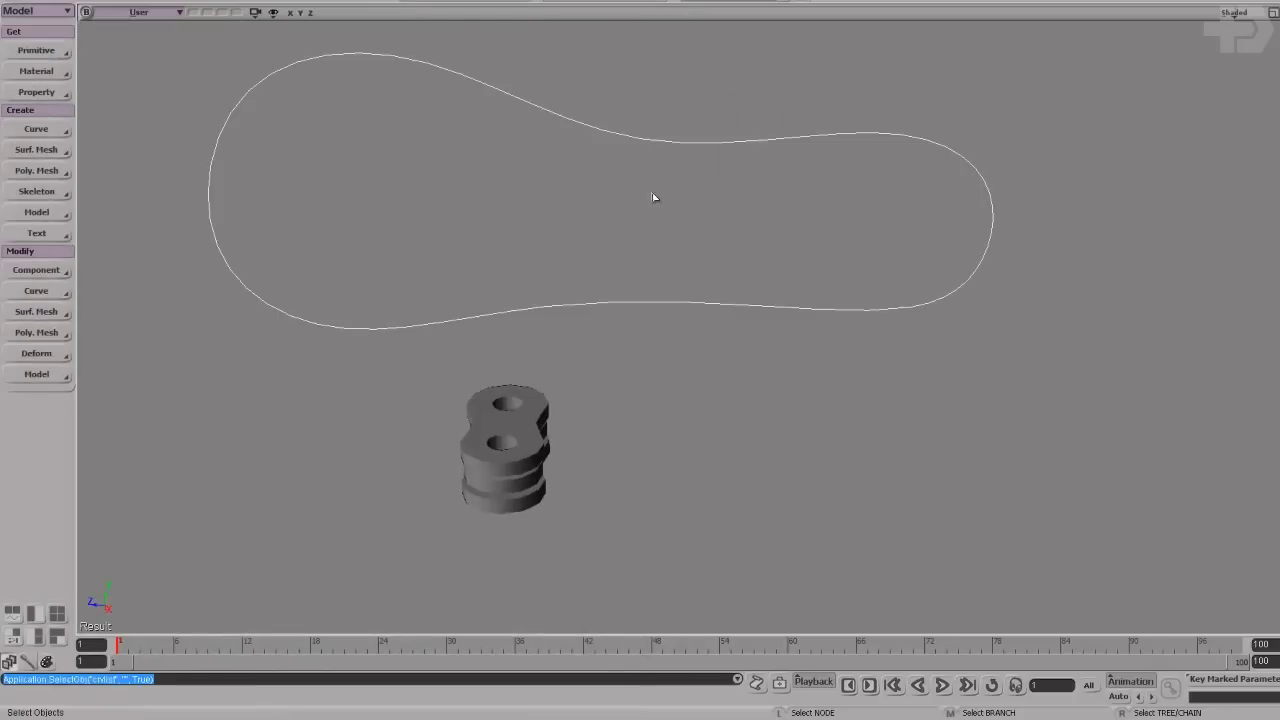
pyautogui.click(57, 146)
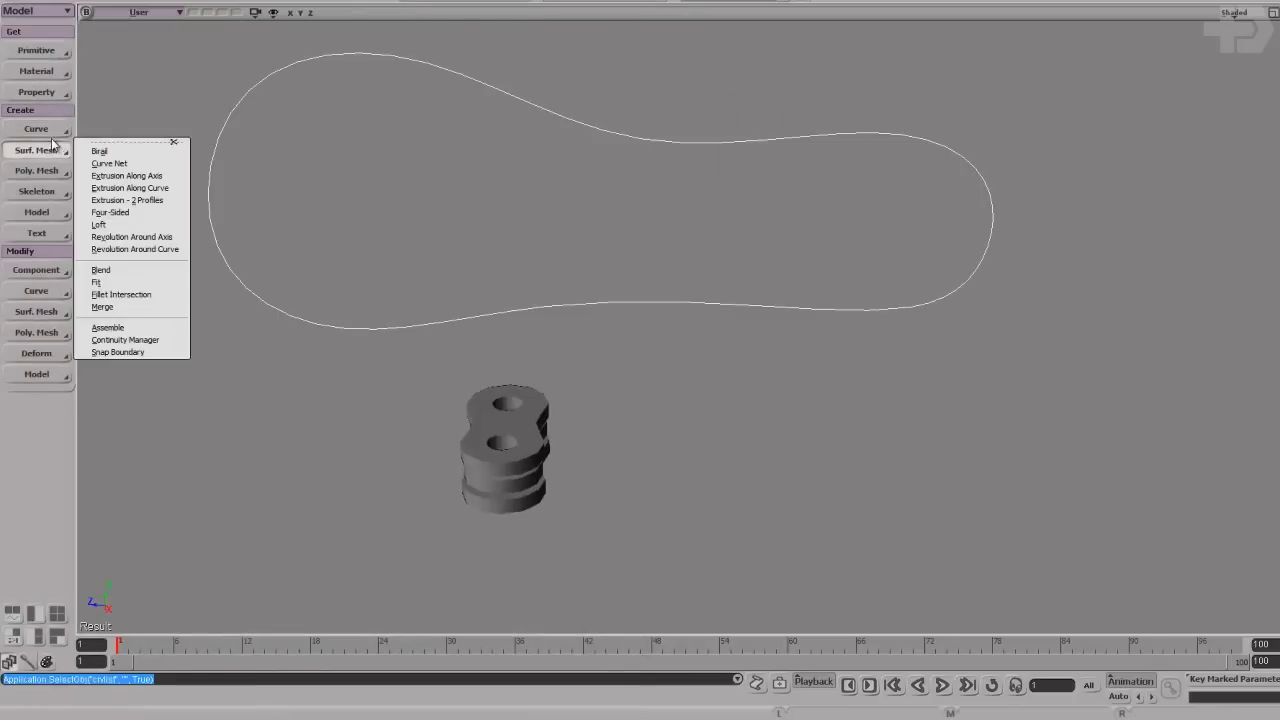
pyautogui.moveTo(60, 134)
pyautogui.click(472, 222)
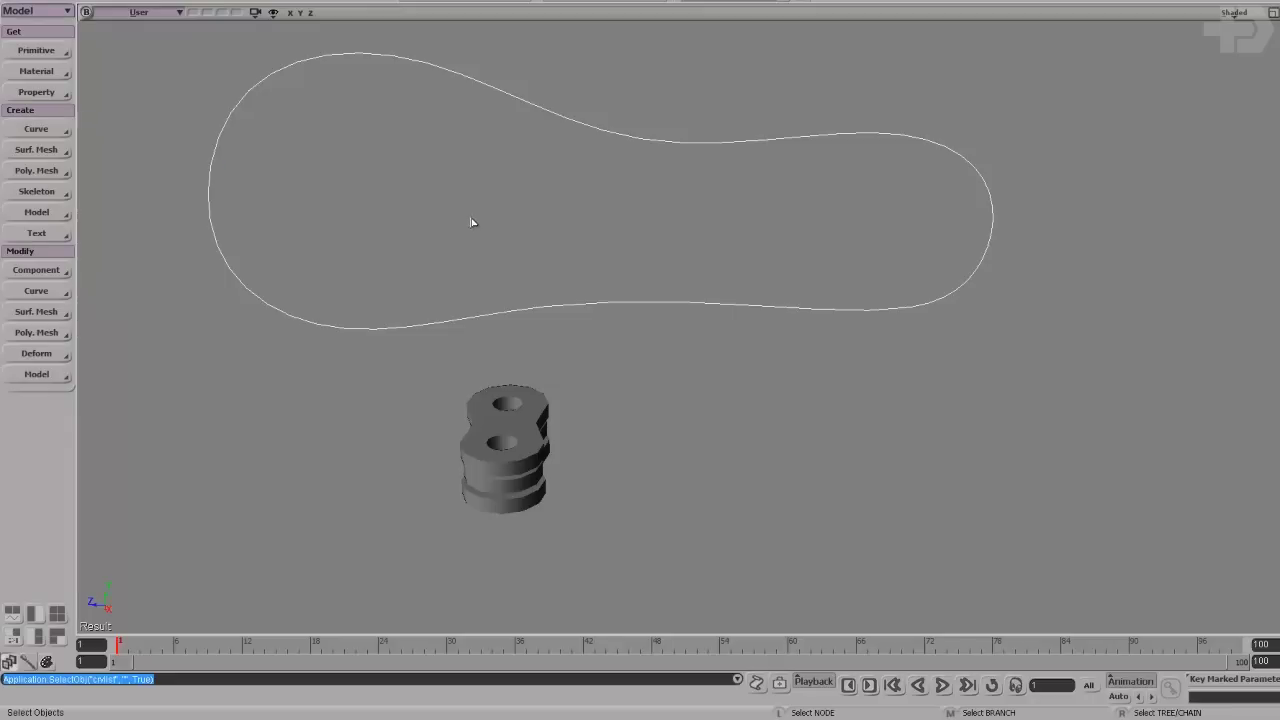
pyautogui.press('s')
pyautogui.moveTo(748, 300); pyautogui.dragTo(658, 198, button='right')
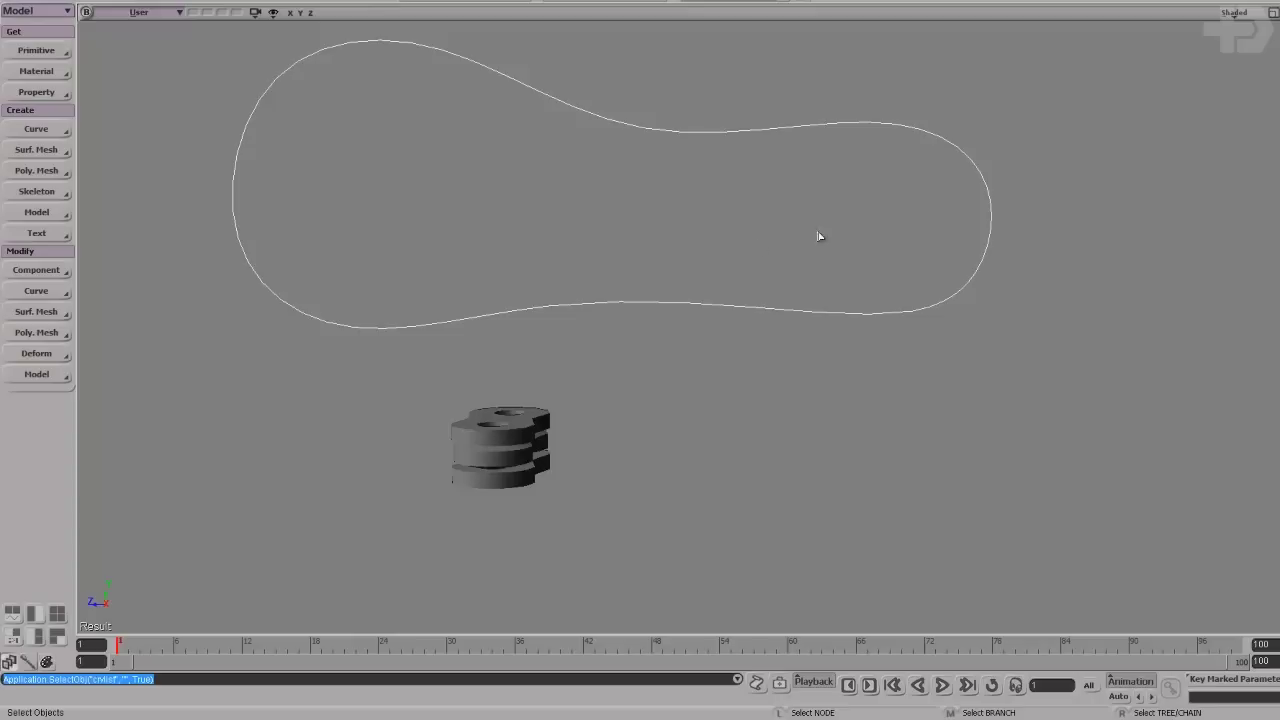
pyautogui.click(649, 271)
pyautogui.moveTo(649, 271); pyautogui.dragTo(673, 315, button='middle')
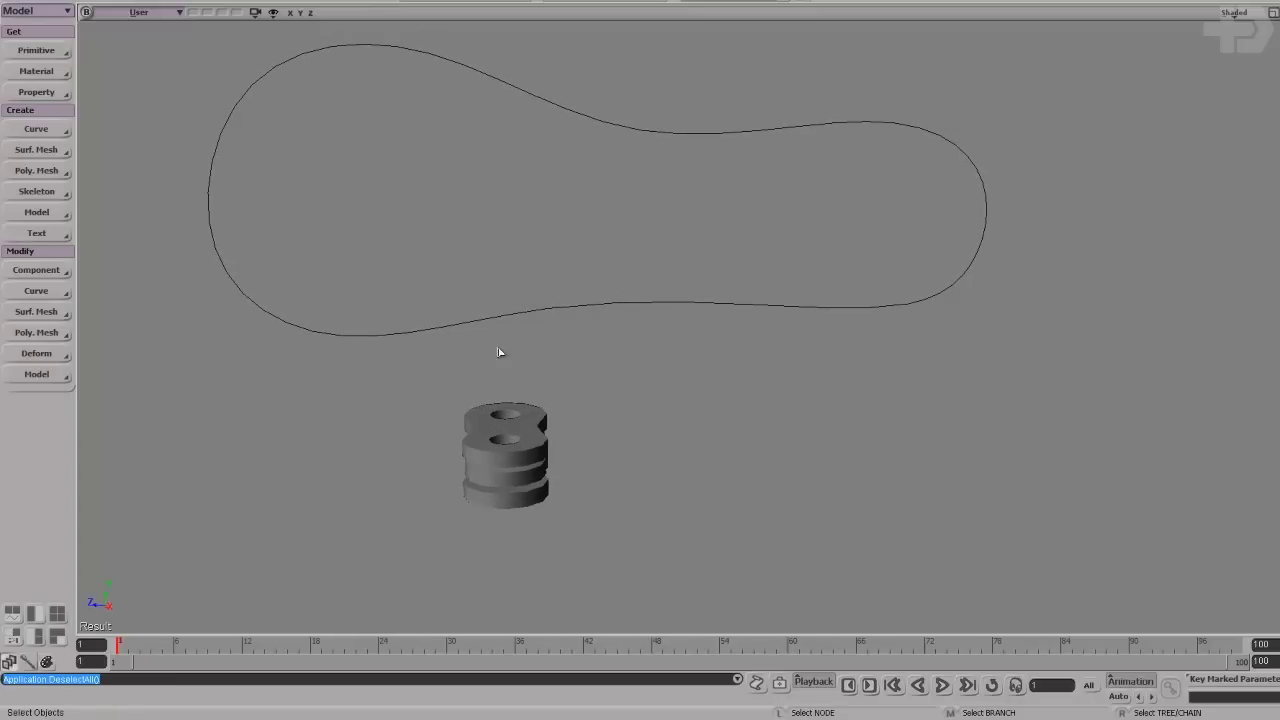
# Create a null and move it to about Y 2.53, Z -4.55, between the chain link and the curve.
pyautogui.click(36, 50)
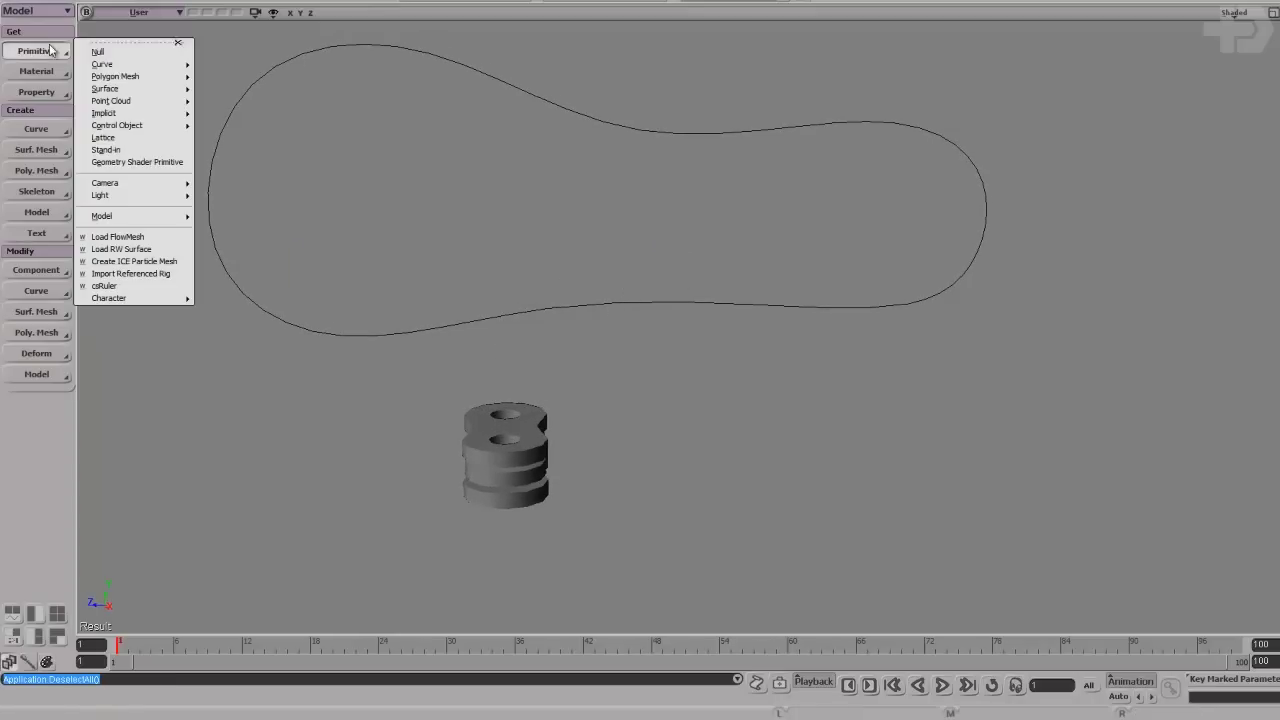
pyautogui.click(100, 46)
pyautogui.press('v')
pyautogui.moveTo(444, 359); pyautogui.dragTo(538, 306)
# Constrain the null to the closed curve with a Curve (Path) constraint, try its path percentage, and delete the null.
pyautogui.click(1247, 493)
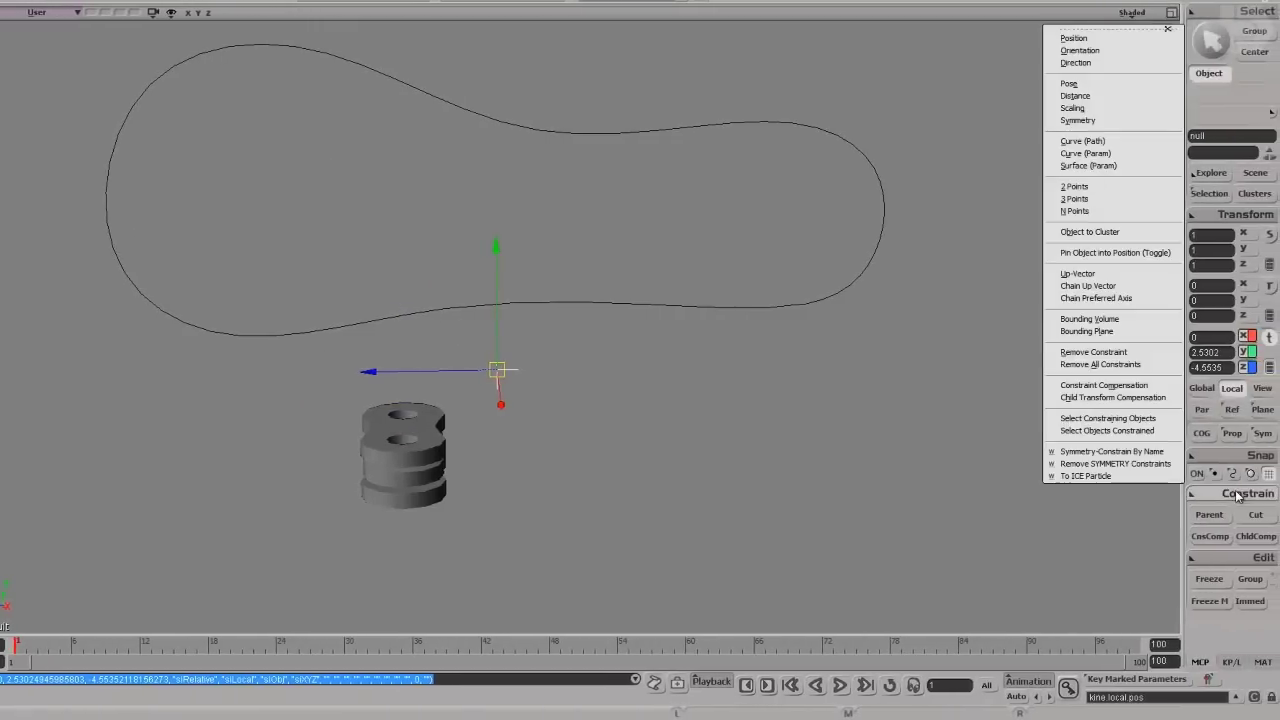
pyautogui.click(1086, 142)
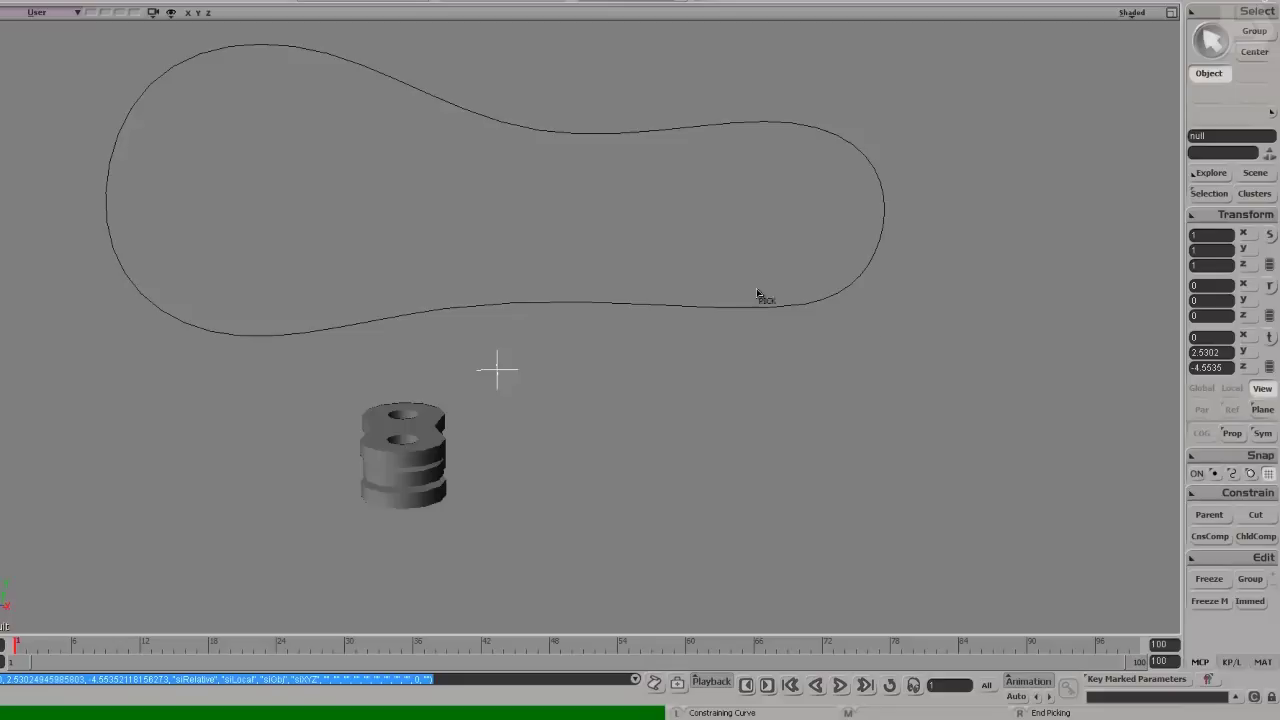
pyautogui.click(641, 400)
pyautogui.moveTo(128, 214)
pyautogui.mouseDown()
pyautogui.moveTo(252, 201)
pyautogui.moveTo(181, 198)
pyautogui.moveTo(122, 212)
pyautogui.moveTo(293, 216)
pyautogui.moveTo(115, 197)
pyautogui.mouseUp()
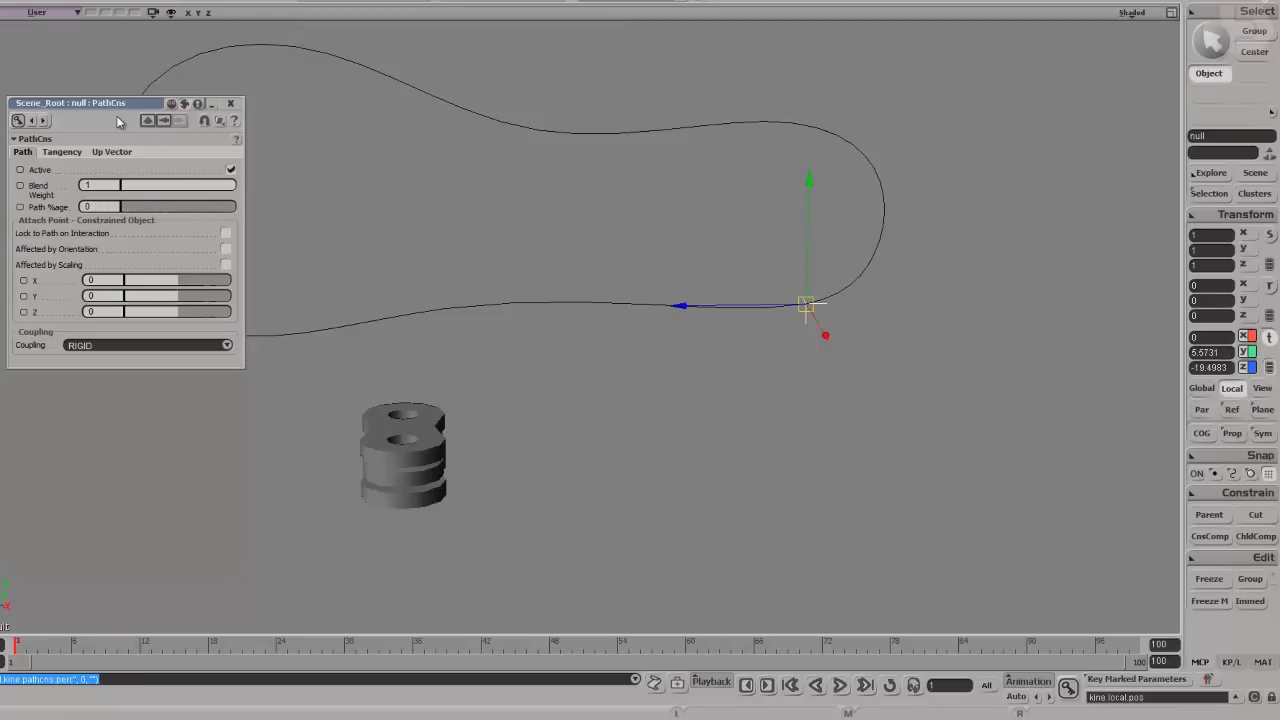
pyautogui.moveTo(118, 108); pyautogui.dragTo(760, 261)
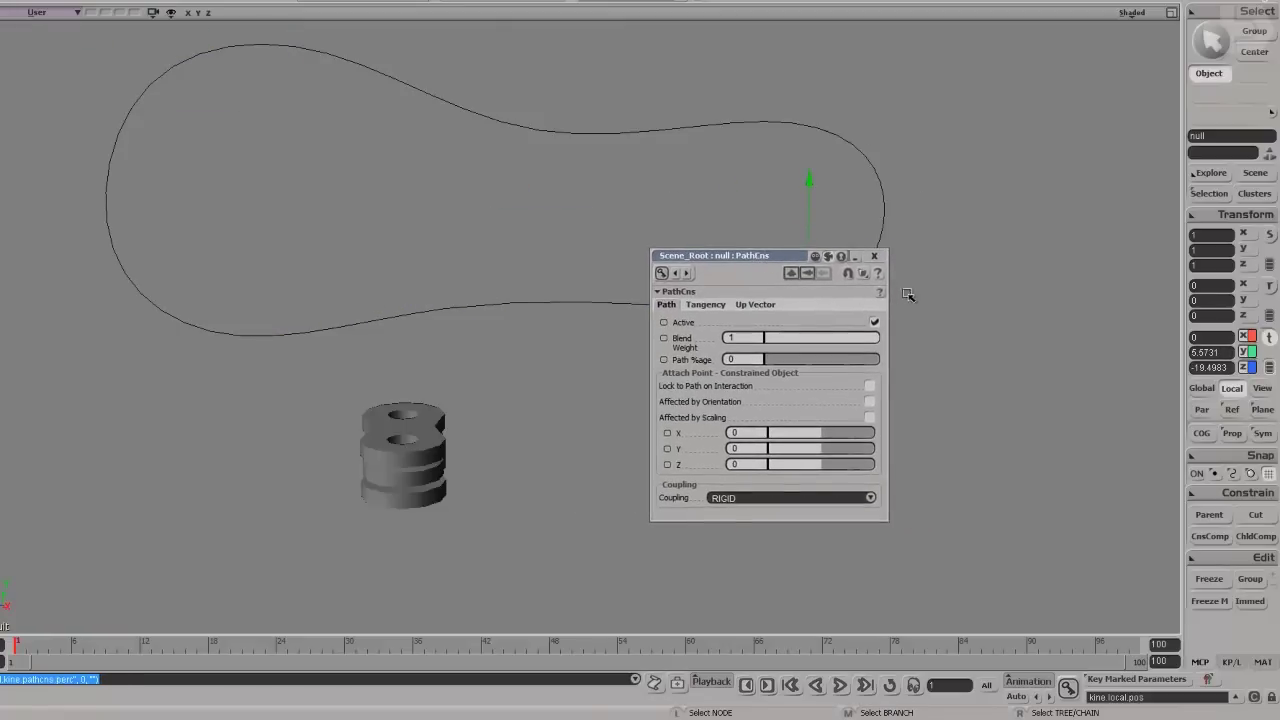
pyautogui.click(875, 257)
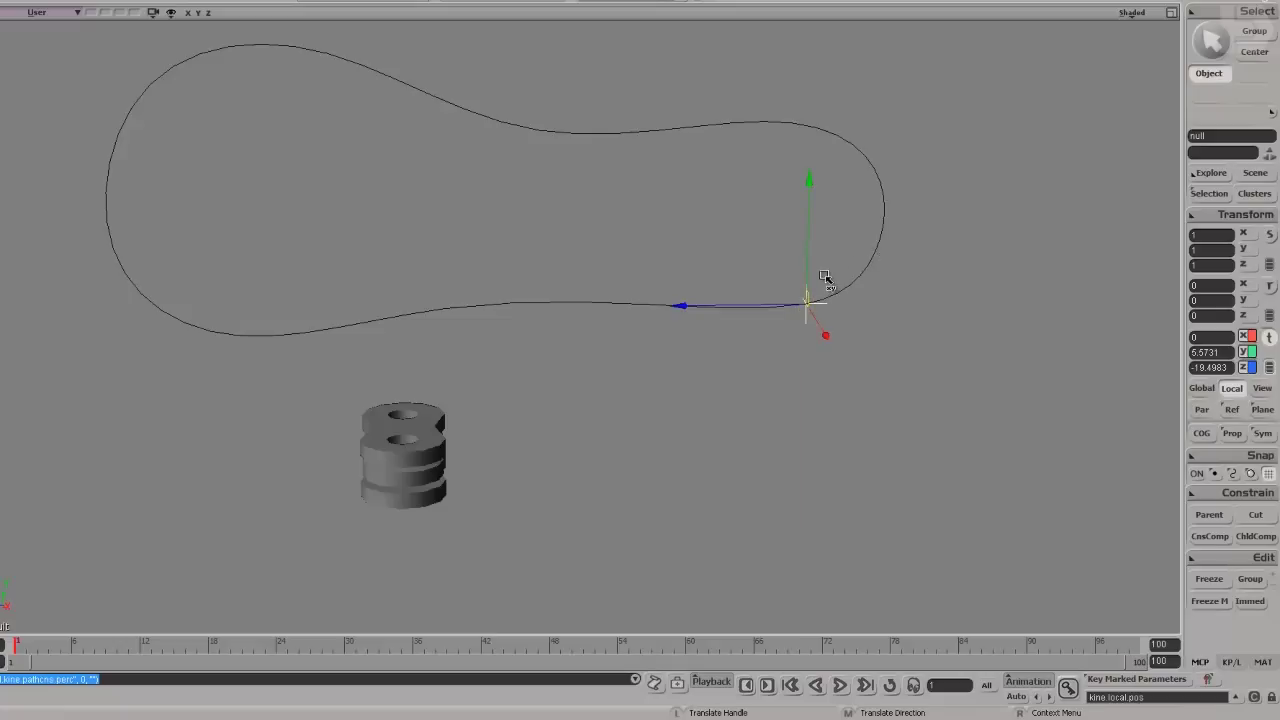
pyautogui.hotkey('ctrl', 'shift', 'a')
pyautogui.press('space')
pyautogui.click(434, 415)
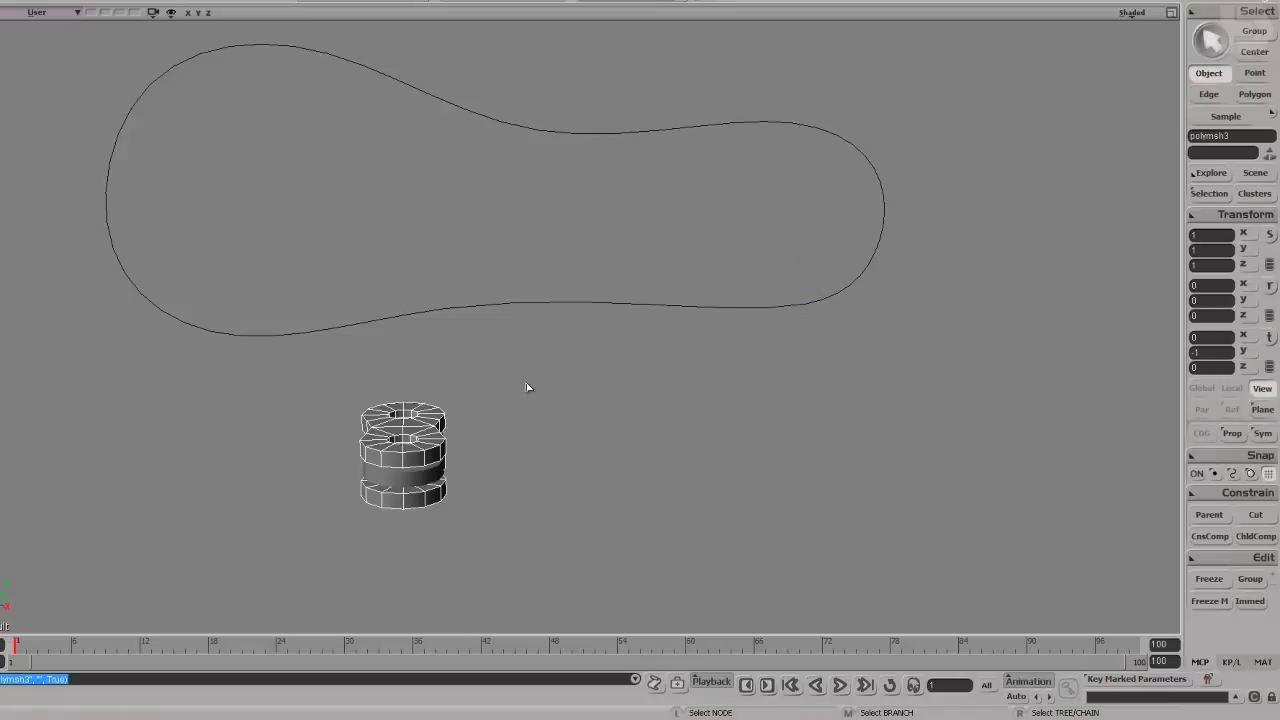
pyautogui.press('s')
pyautogui.moveTo(526, 386); pyautogui.dragTo(441, 443, button='right')
pyautogui.press('c')
pyautogui.moveTo(493, 476)
pyautogui.mouseDown()
pyautogui.moveTo(514, 466)
pyautogui.moveTo(468, 477)
pyautogui.mouseUp()
pyautogui.hotkey('ctrl', 'z')
# Select both chain link meshes and rotate them 90 degrees about Y.
pyautogui.press('space')
pyautogui.moveTo(486, 385); pyautogui.dragTo(384, 472)
pyautogui.press('c')
pyautogui.moveTo(510, 467); pyautogui.dragTo(550, 174)
# Tilt both link meshes upright into the plane of the path curve, to rotation 45, 90, -45.
pyautogui.press('s')
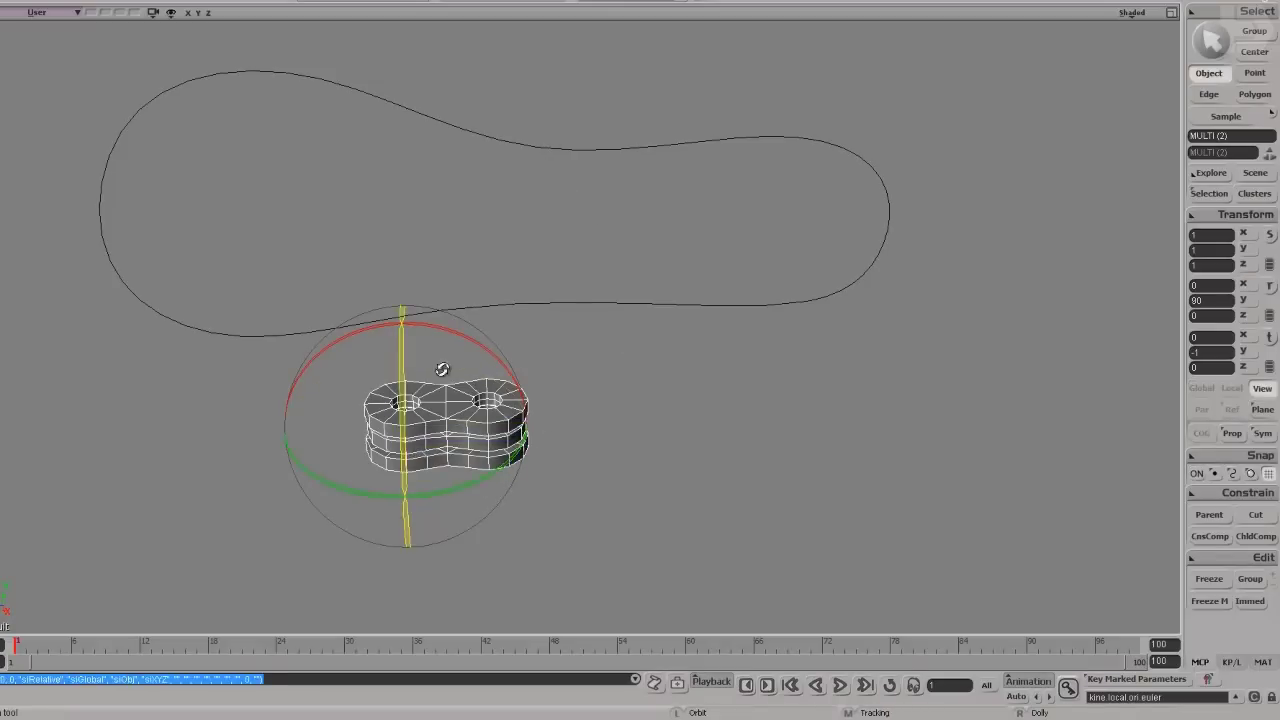
pyautogui.moveTo(424, 363); pyautogui.dragTo(424, 346, button='right')
pyautogui.moveTo(402, 336); pyautogui.dragTo(361, 481)
pyautogui.press('s')
pyautogui.moveTo(361, 481); pyautogui.dragTo(588, 421, button='right')
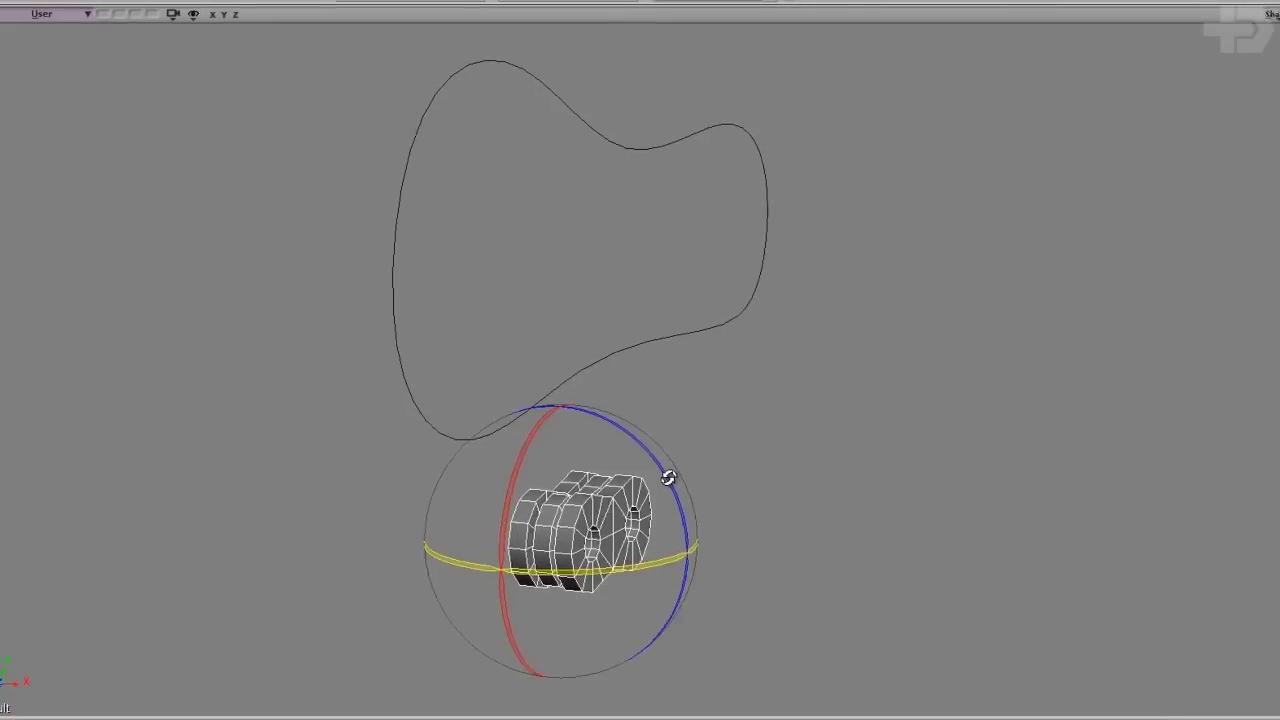
# Move both link meshes up onto the lower stretch of the path curve.
pyautogui.keyDown('alt'); pyautogui.moveTo(668, 478); pyautogui.dragTo(626, 483, button='middle'); pyautogui.keyUp('alt')
pyautogui.press('w')
pyautogui.keyDown('alt'); pyautogui.moveTo(646, 297); pyautogui.dragTo(646, 457, button='middle'); pyautogui.keyUp('alt')
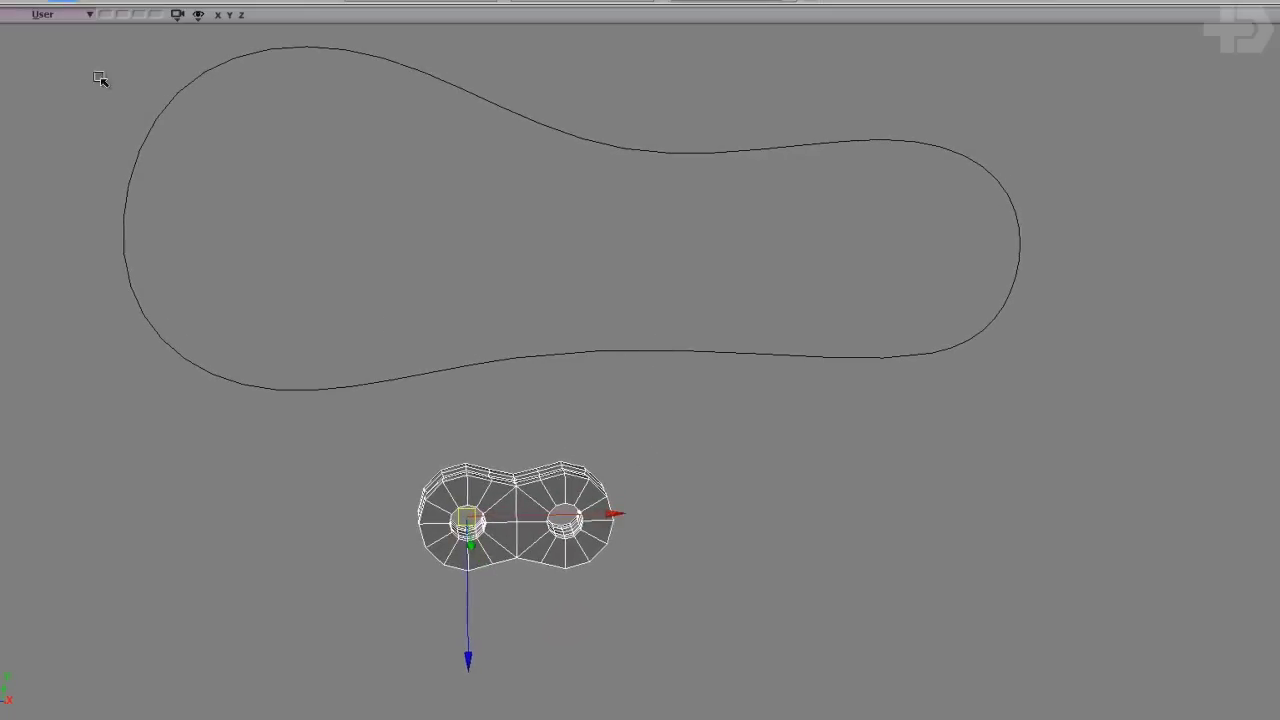
pyautogui.keyDown('alt'); pyautogui.moveTo(434, 443); pyautogui.dragTo(494, 583, button='middle'); pyautogui.keyUp('alt')
pyautogui.moveTo(540, 565); pyautogui.dragTo(760, 409)
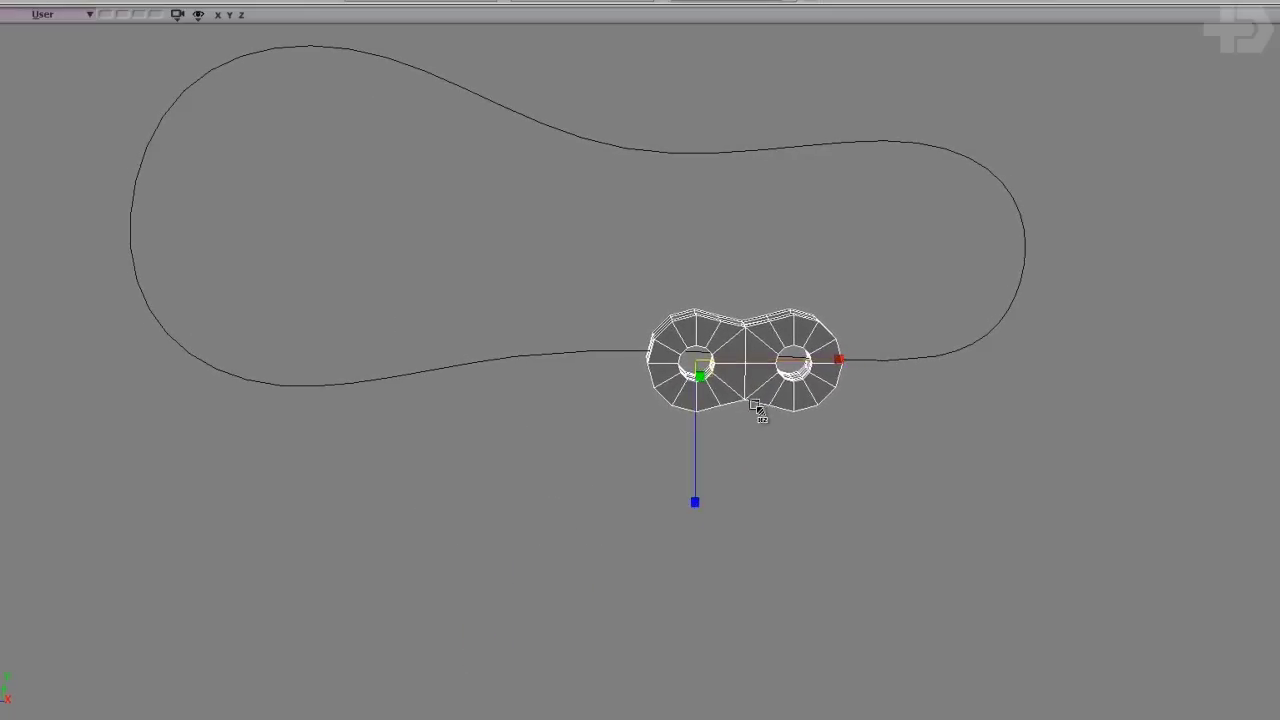
# Scale both link meshes uniformly to 0.5 and move them just below the curve.
pyautogui.moveTo(703, 362); pyautogui.dragTo(609, 380)
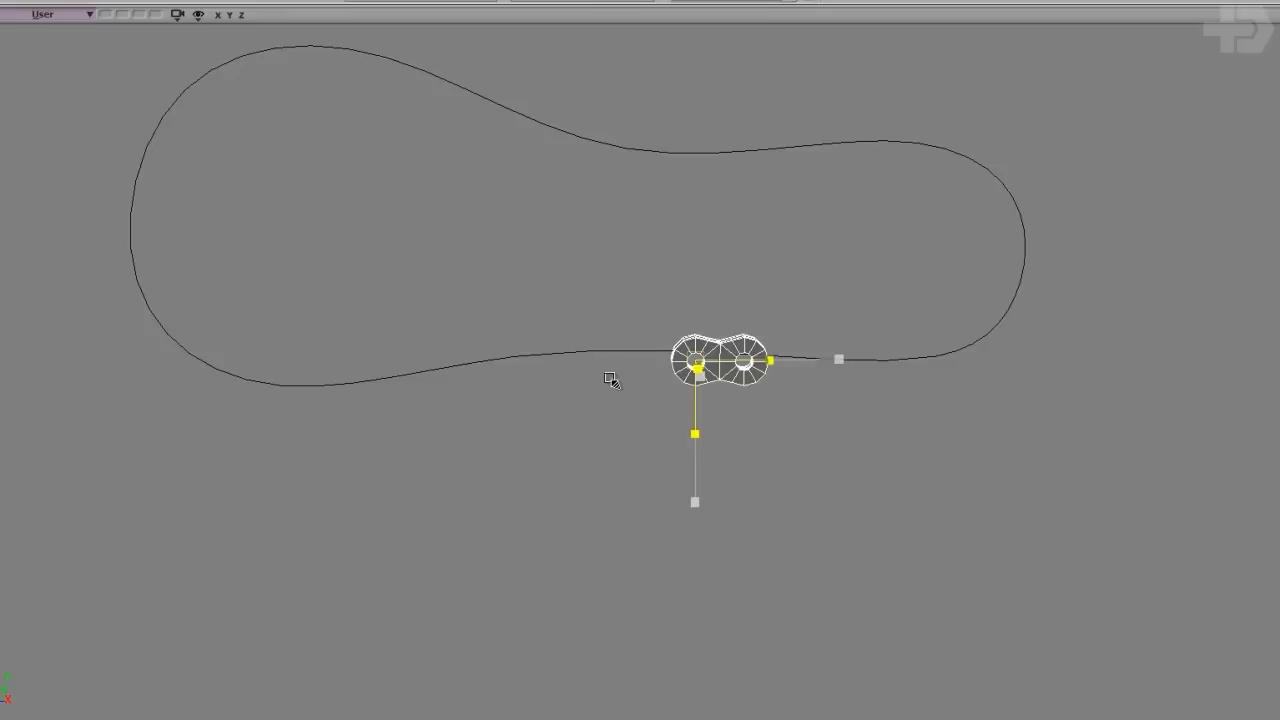
pyautogui.press('v')
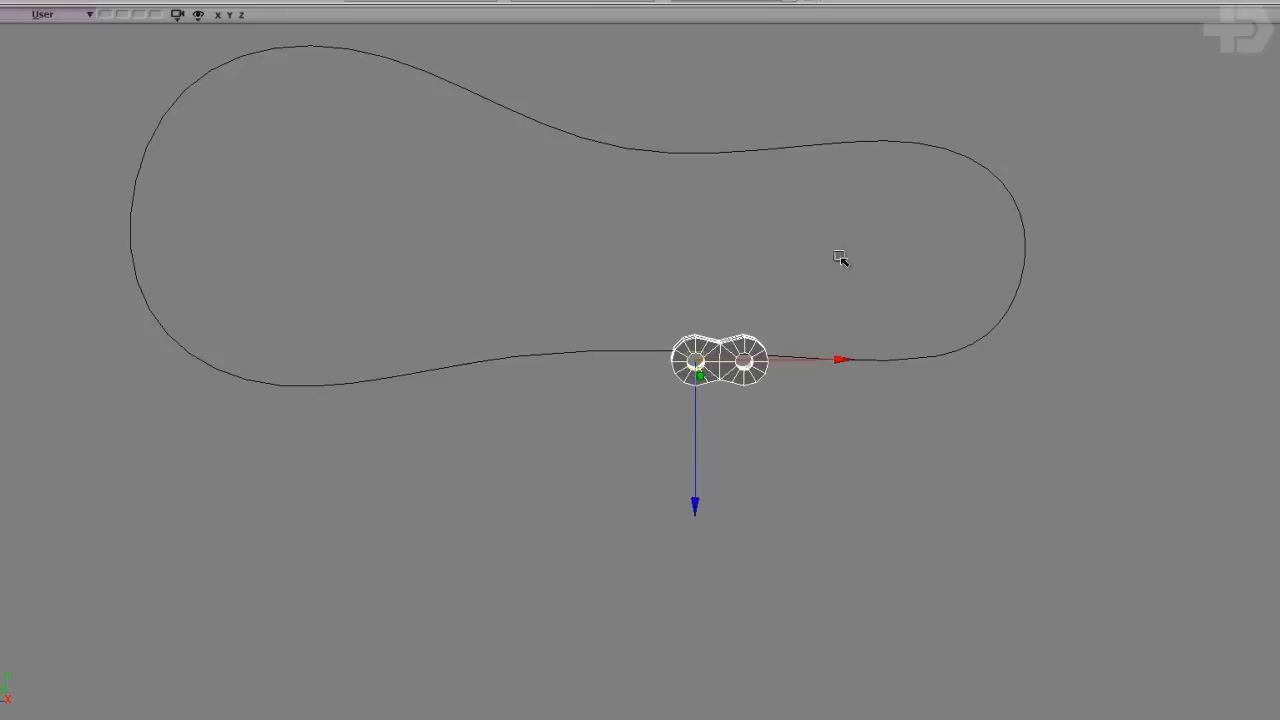
pyautogui.moveTo(785, 408); pyautogui.dragTo(779, 472)
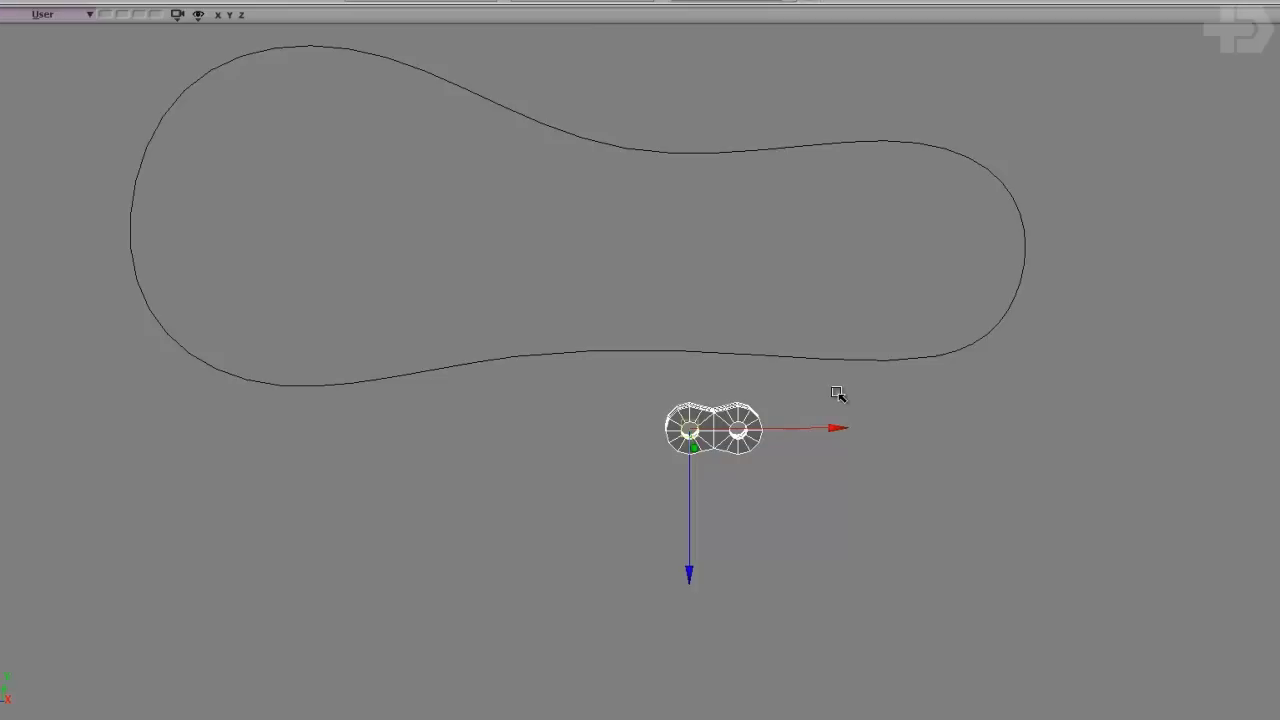
# Select the path curve, copy its length from the selection info, and close the info without changes.
pyautogui.click(839, 397)
pyautogui.click(866, 358)
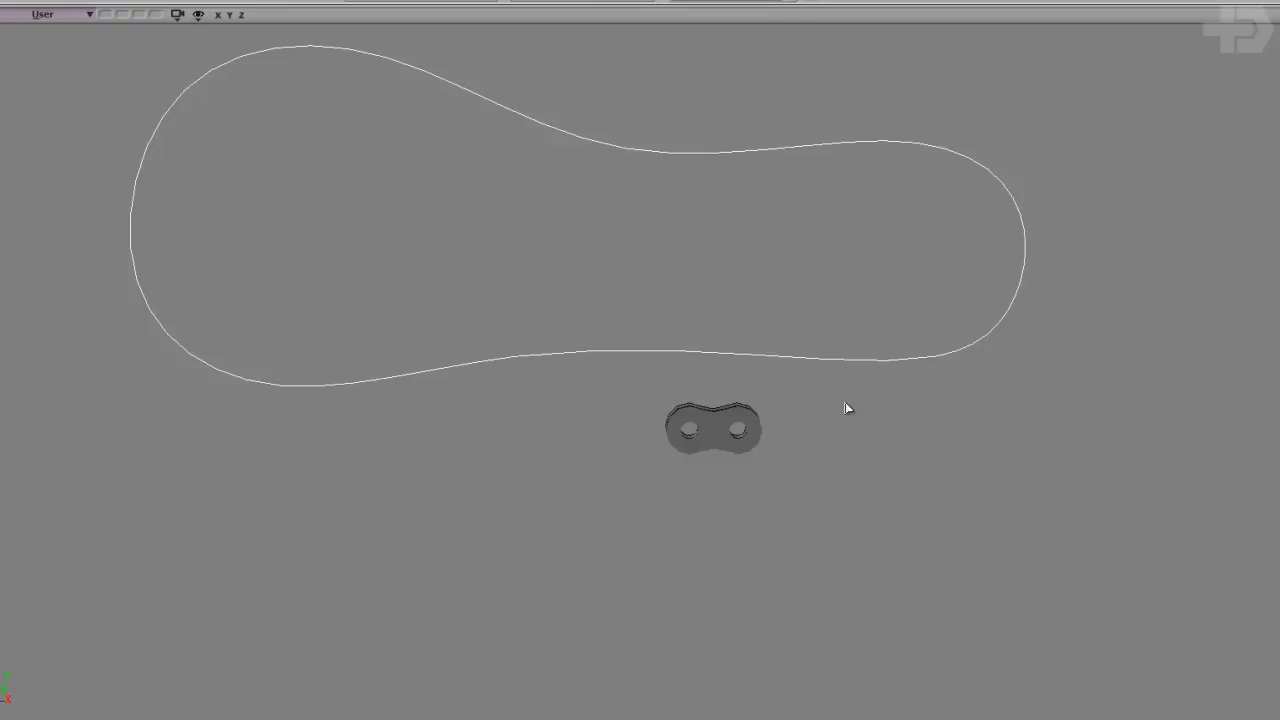
pyautogui.hotkey('shift', 'Return')
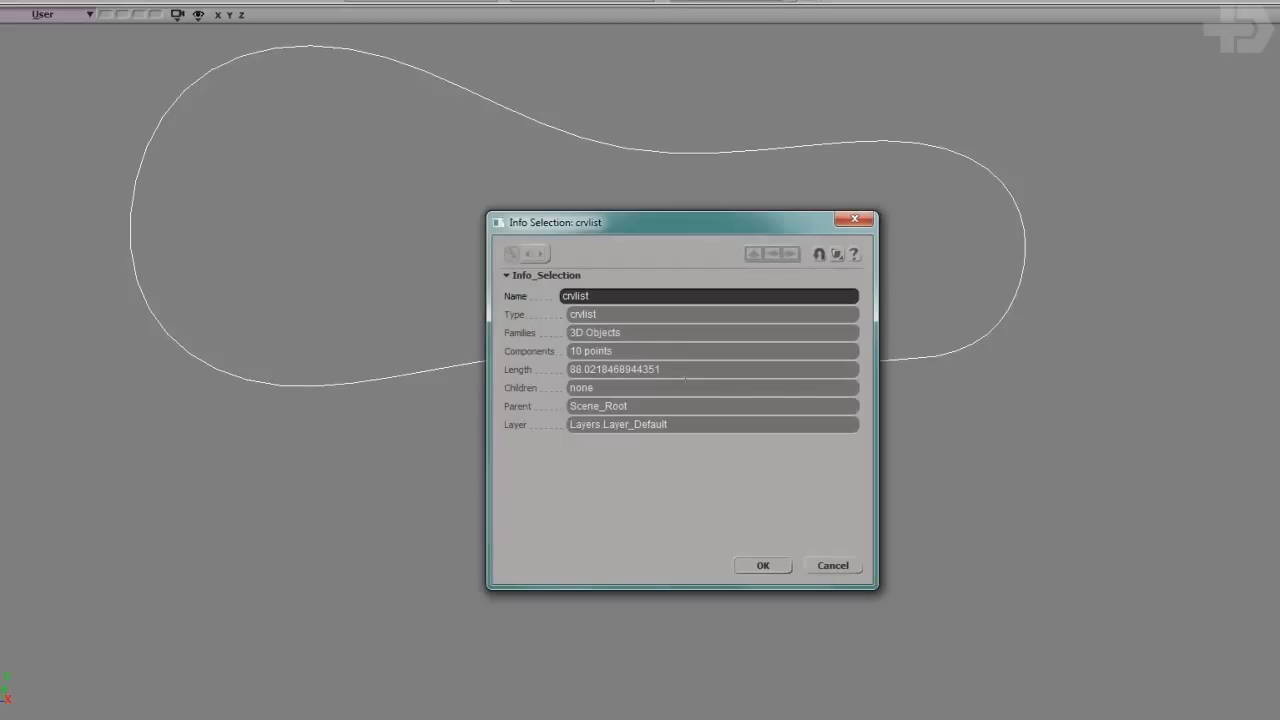
pyautogui.moveTo(662, 369); pyautogui.dragTo(553, 375)
pyautogui.rightClick(598, 370)
pyautogui.click(654, 421)
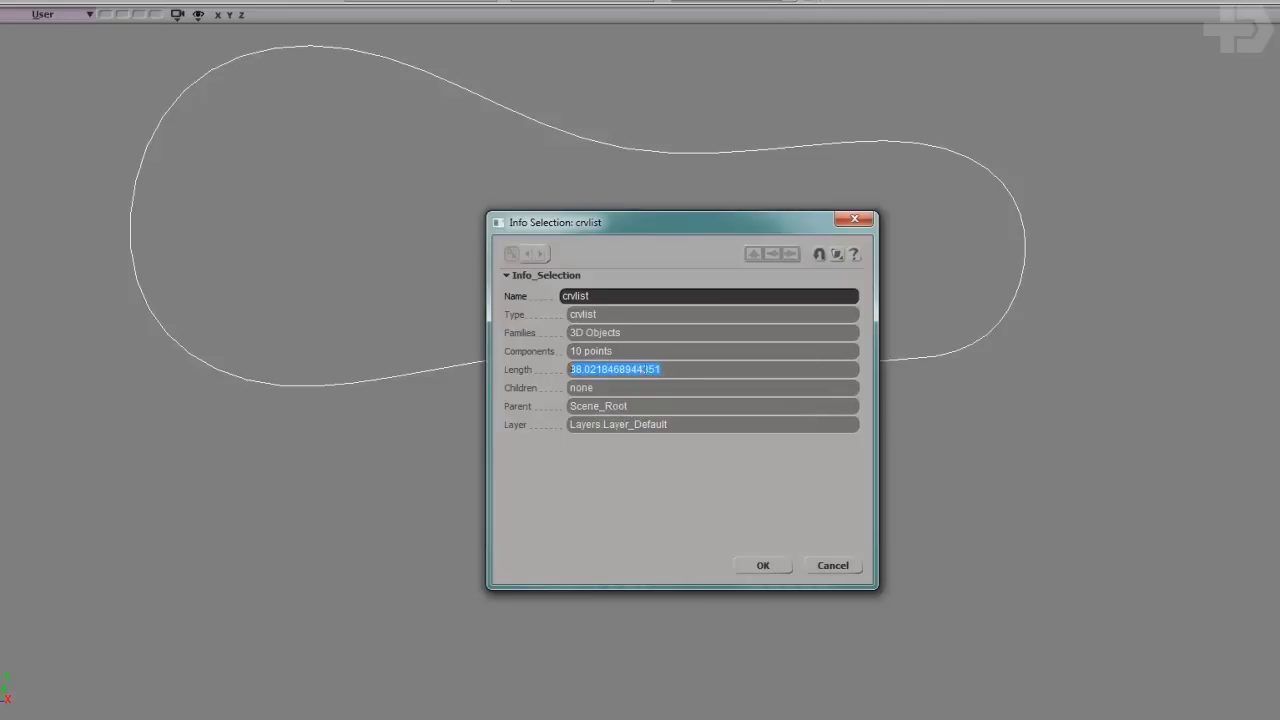
pyautogui.rightClick(634, 375)
pyautogui.click(645, 421)
pyautogui.click(836, 565)
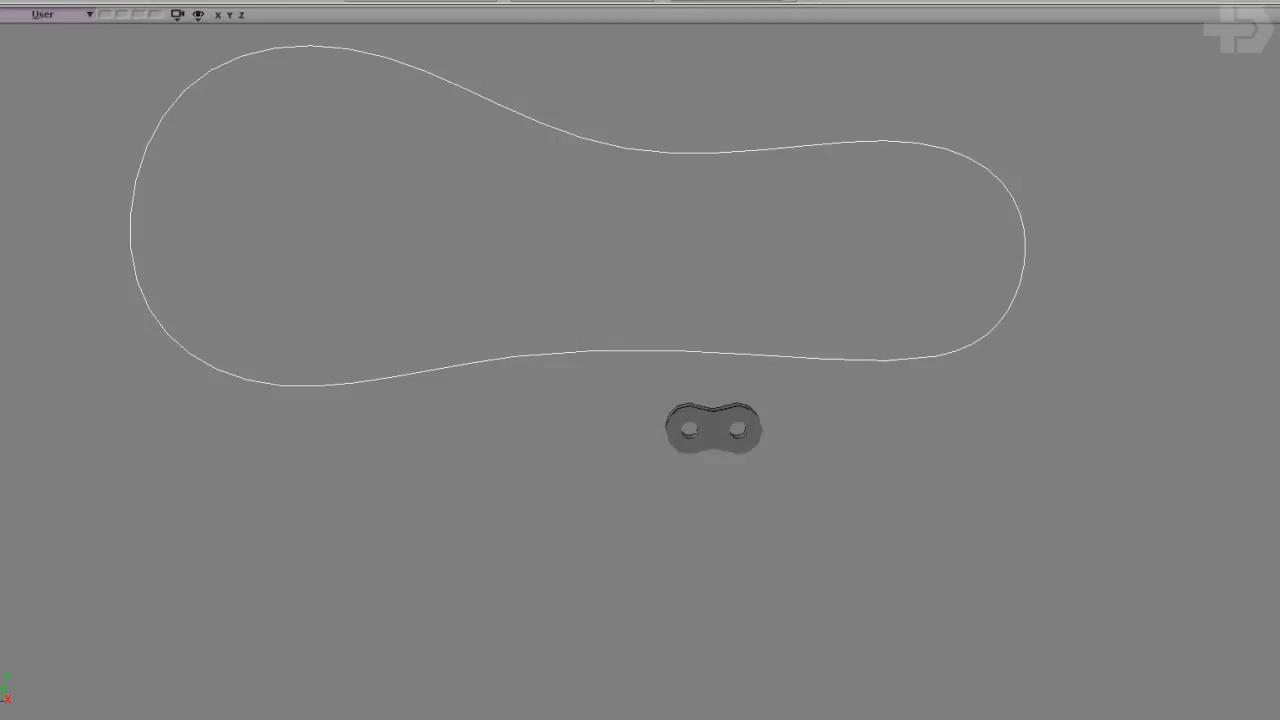
# In the Script Editor, write log = Application.LogMessage and start a log() division with the pasted curve length 88.0218468944351.
pyautogui.hotkey('alt', '4')
pyautogui.moveTo(500, 127); pyautogui.dragTo(991, 119)
pyautogui.write('log(')
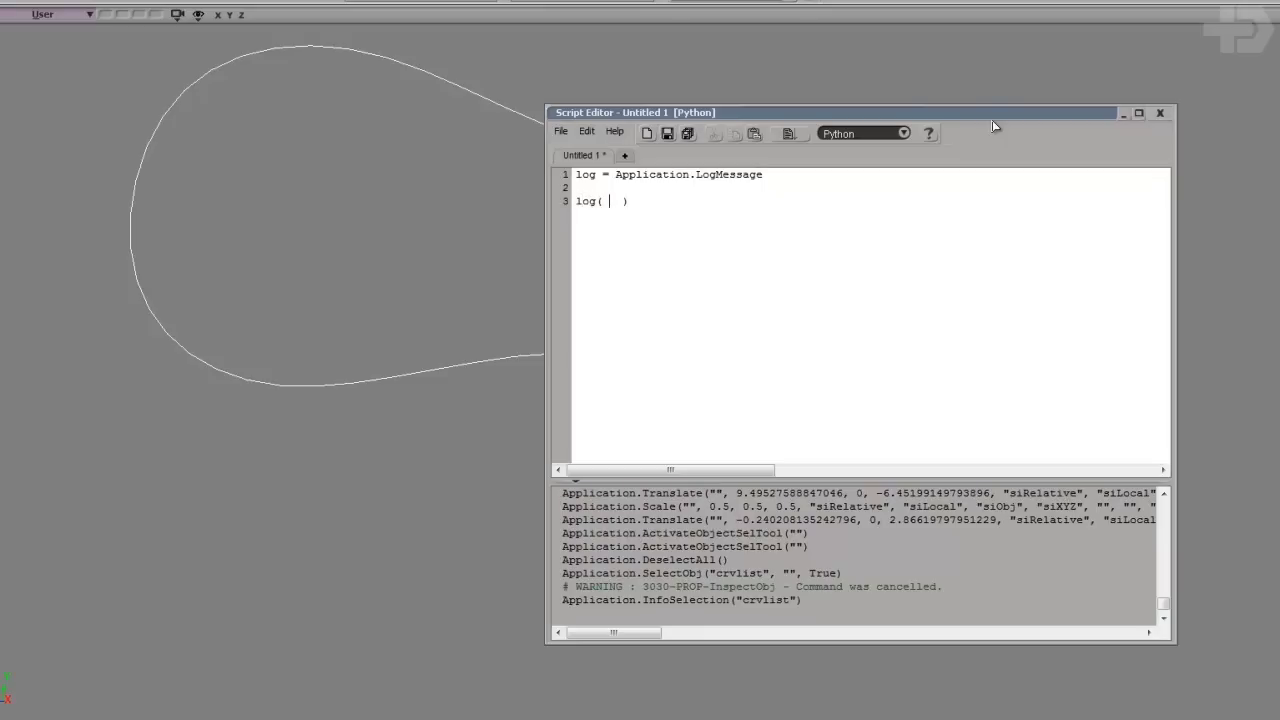
pyautogui.hotkey('ctrl', 'v')
pyautogui.moveTo(880, 117); pyautogui.dragTo(1109, 283)
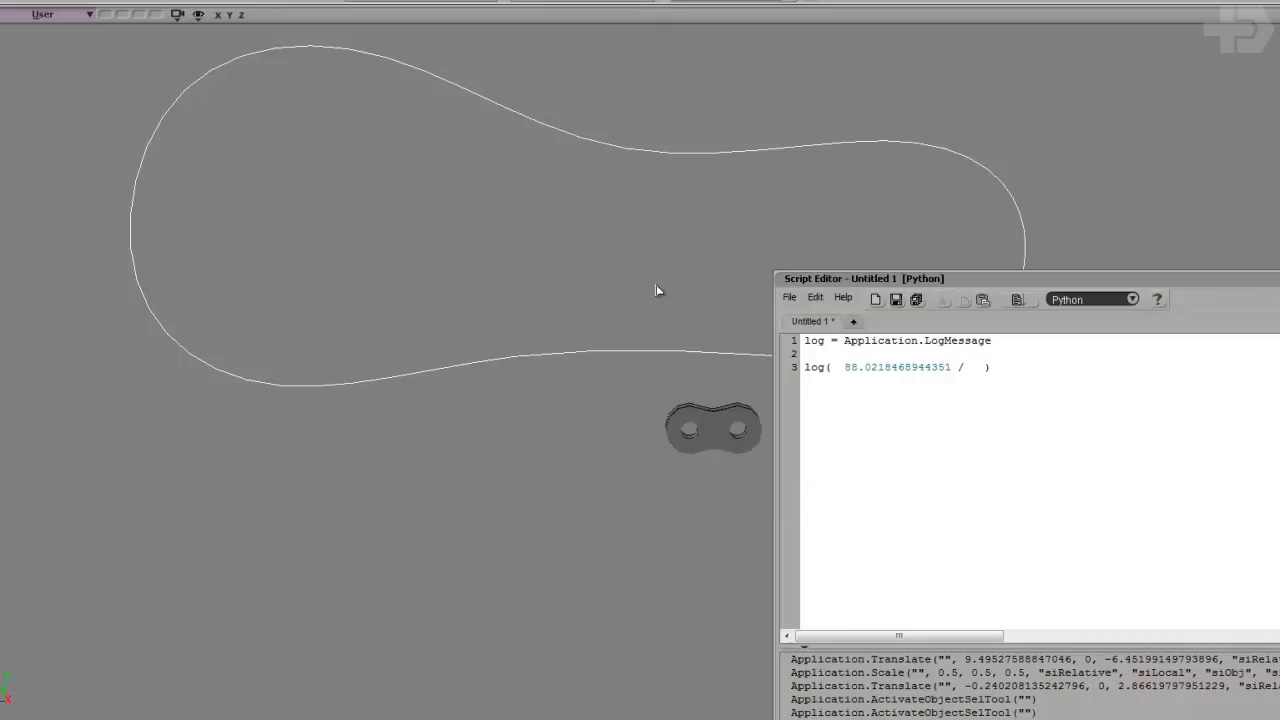
# Complete the script's division with the link length times its scale, (4*0.5), run it, and collapse the Script Editor.
pyautogui.click(705, 401)
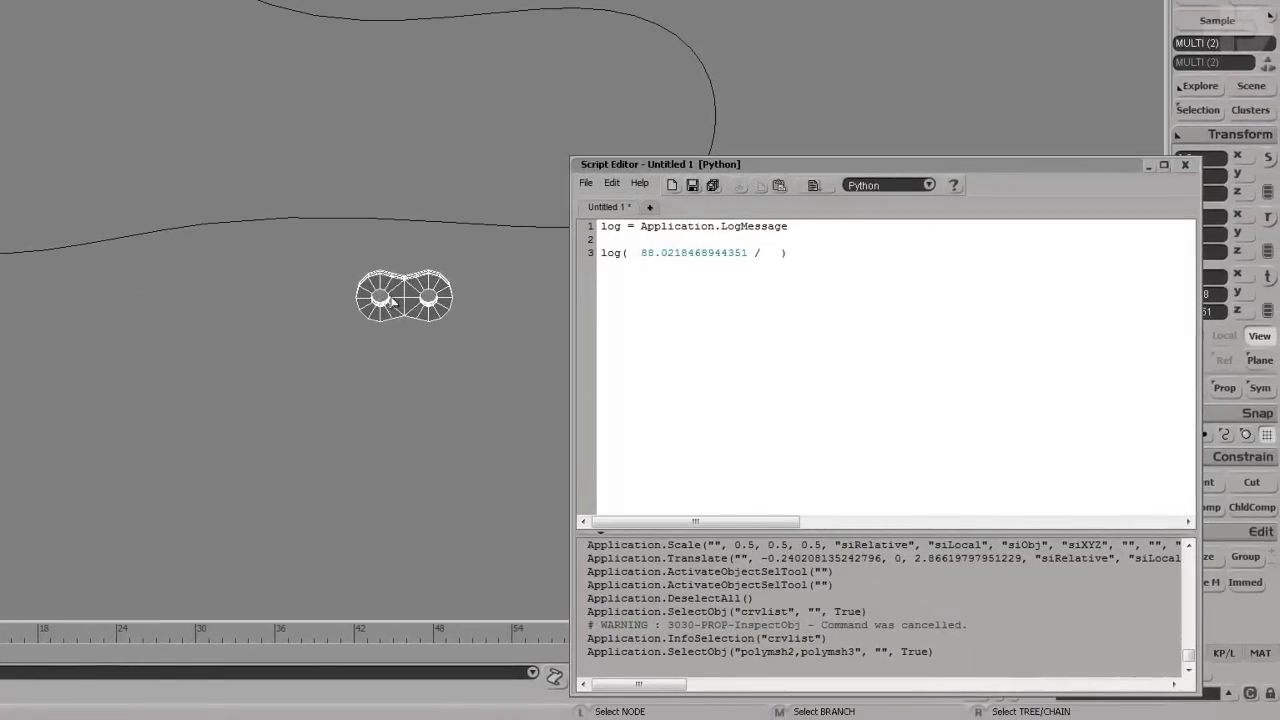
pyautogui.click(771, 252)
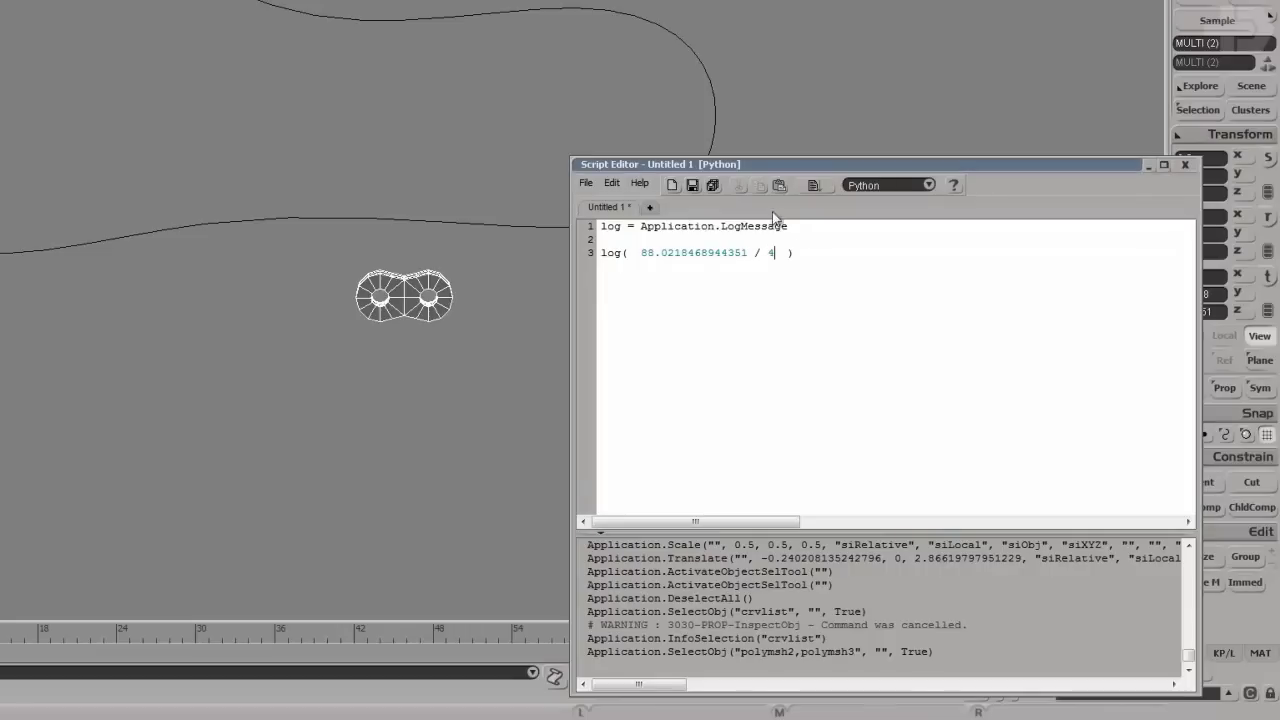
pyautogui.doubleClick(734, 164)
pyautogui.moveTo(733, 163); pyautogui.dragTo(641, 110)
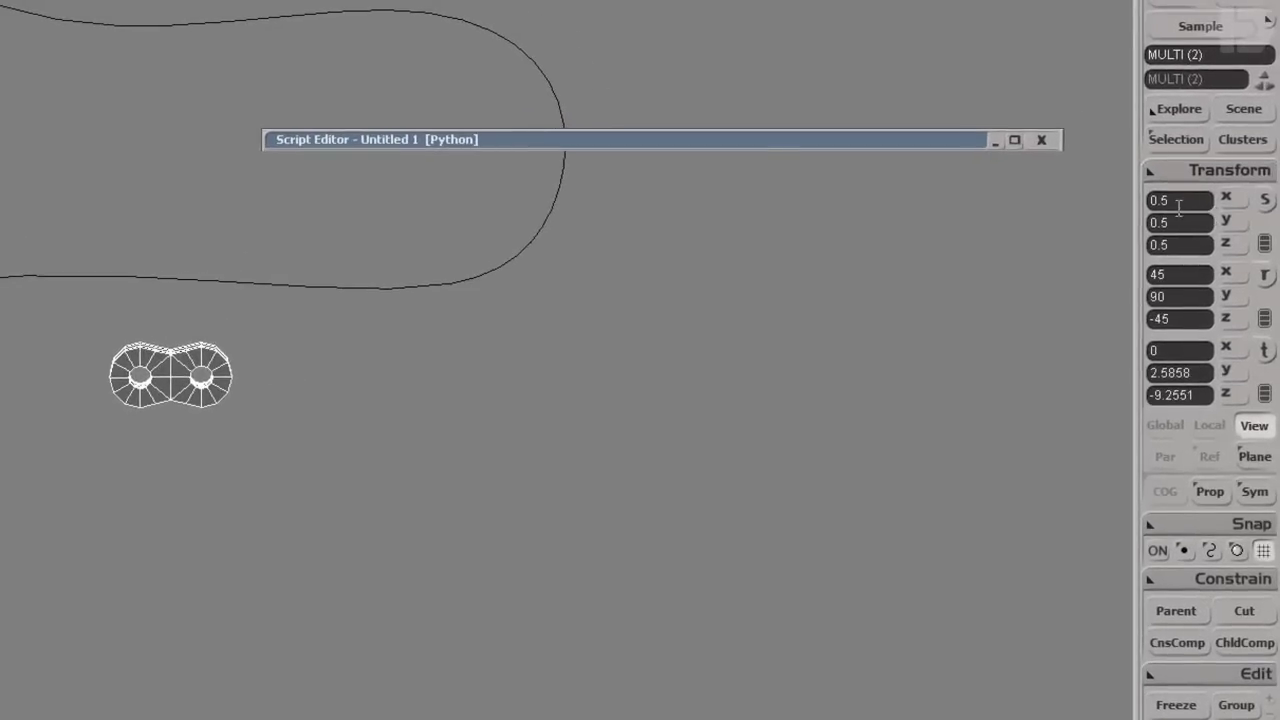
pyautogui.doubleClick(762, 140)
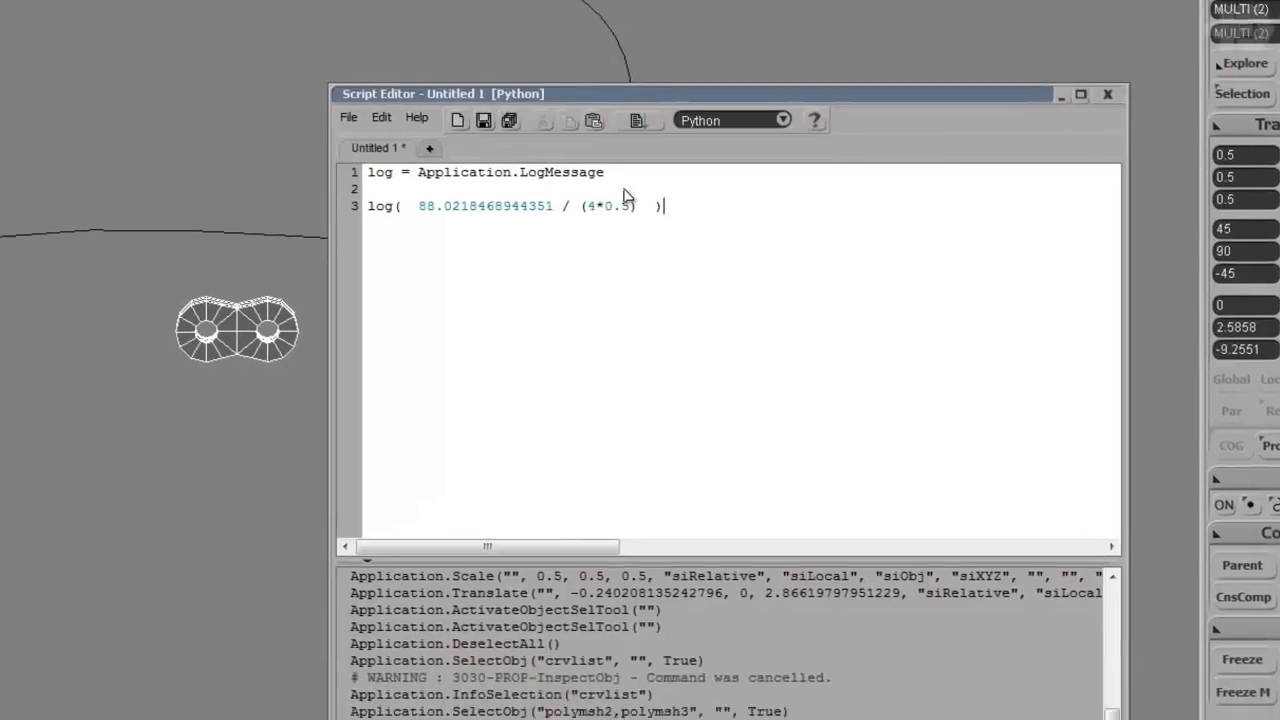
pyautogui.press('Return')
pyautogui.click(579, 167)
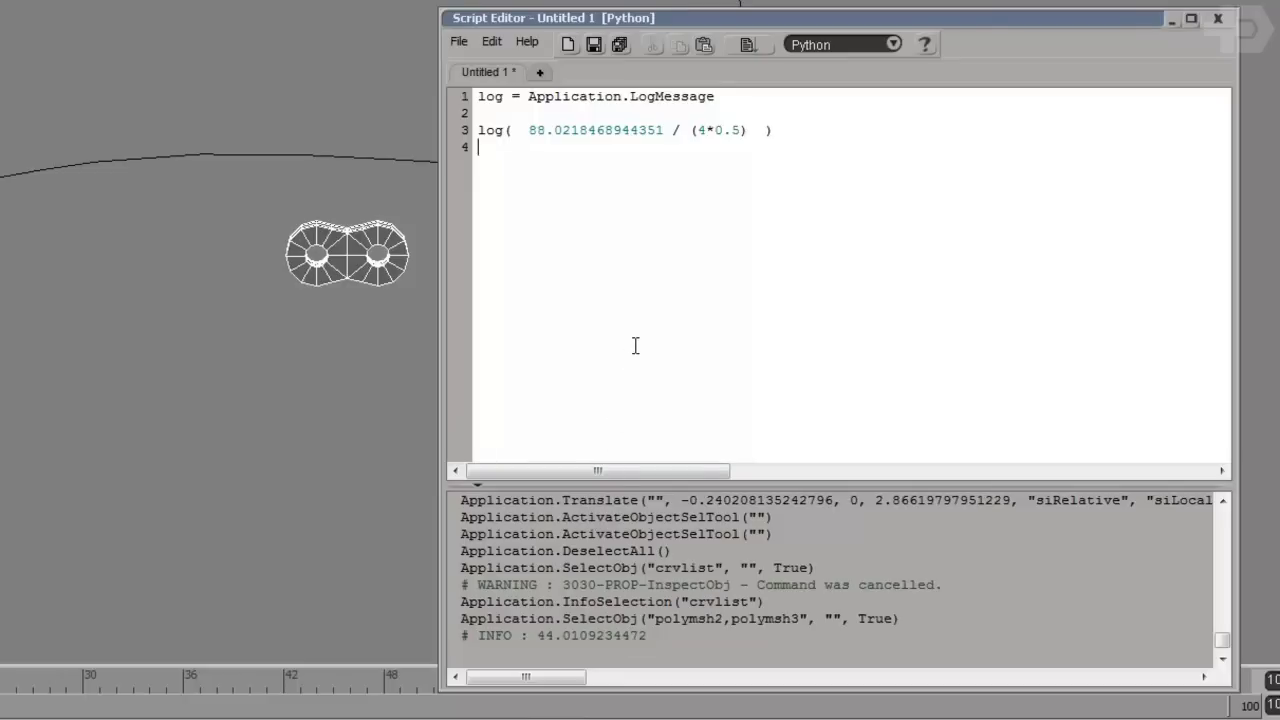
pyautogui.click(102, 86)
pyautogui.moveTo(369, 223); pyautogui.dragTo(253, 271)
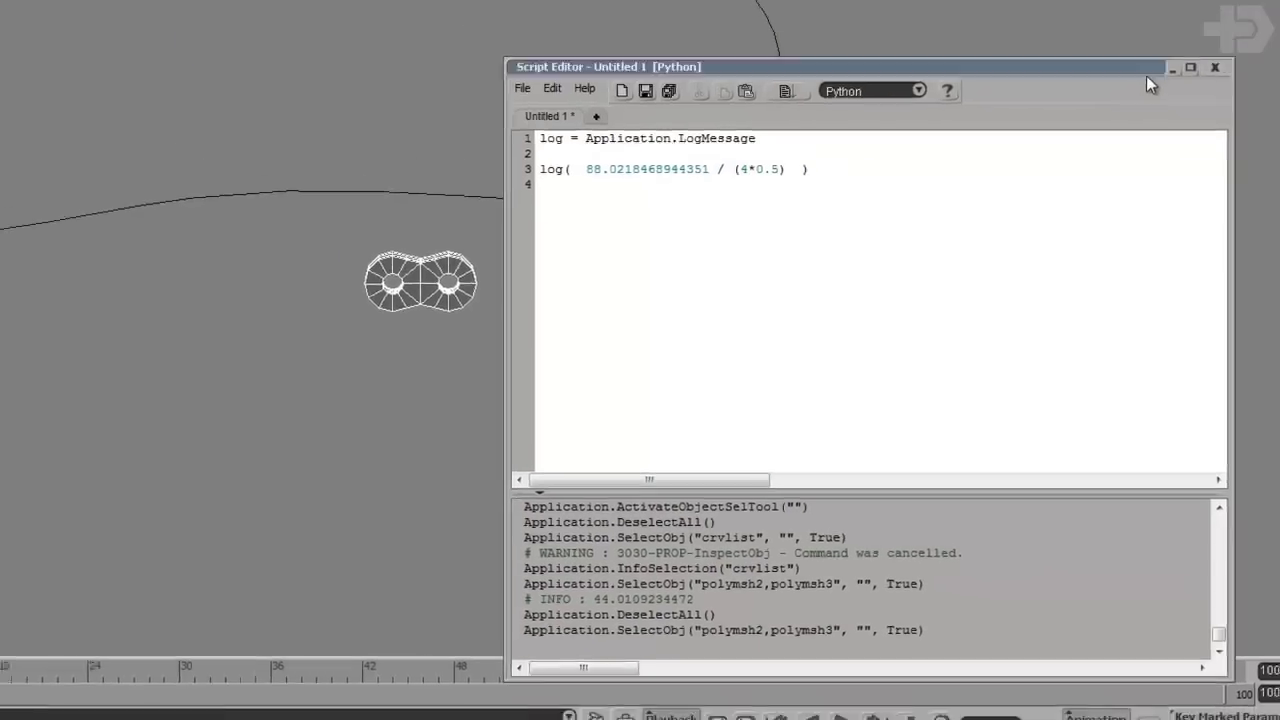
pyautogui.click(1172, 20)
# Clear the selection, open the Explorer, and rename crvlist as chainCurve.
pyautogui.click(670, 274)
pyautogui.press('8')
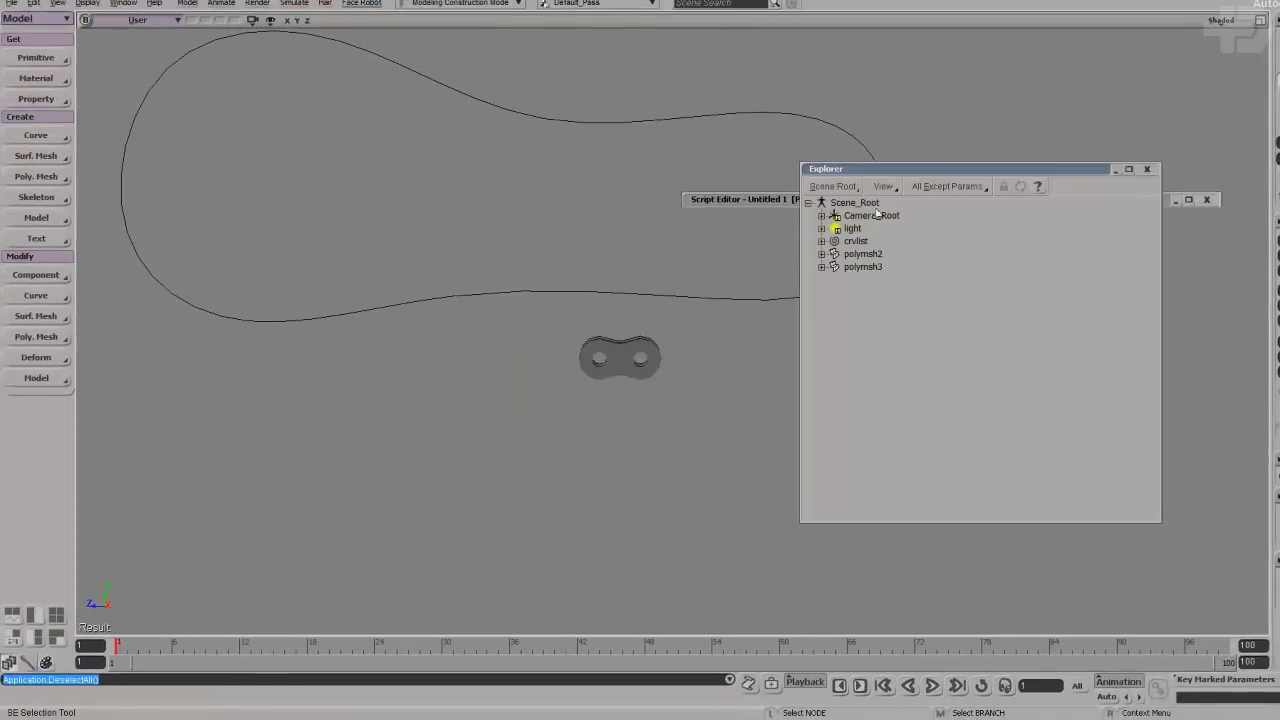
pyautogui.moveTo(882, 171); pyautogui.dragTo(807, 241)
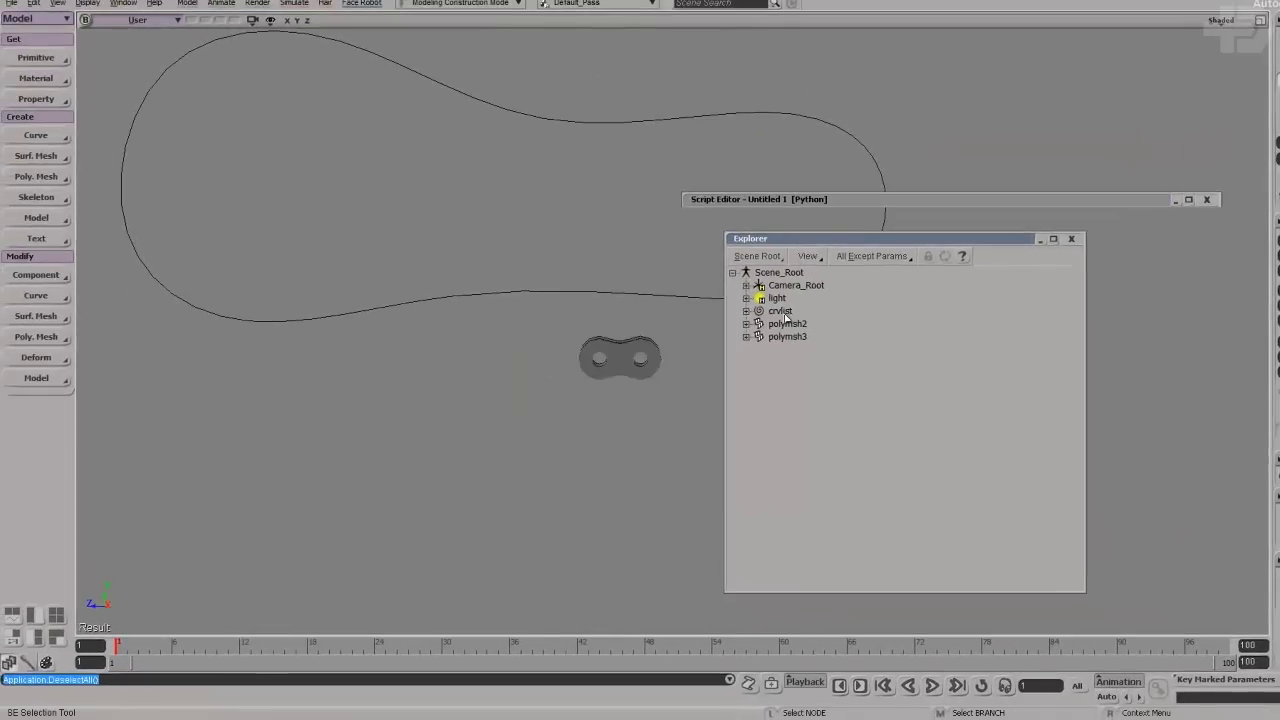
pyautogui.click(780, 311)
pyautogui.doubleClick(782, 311)
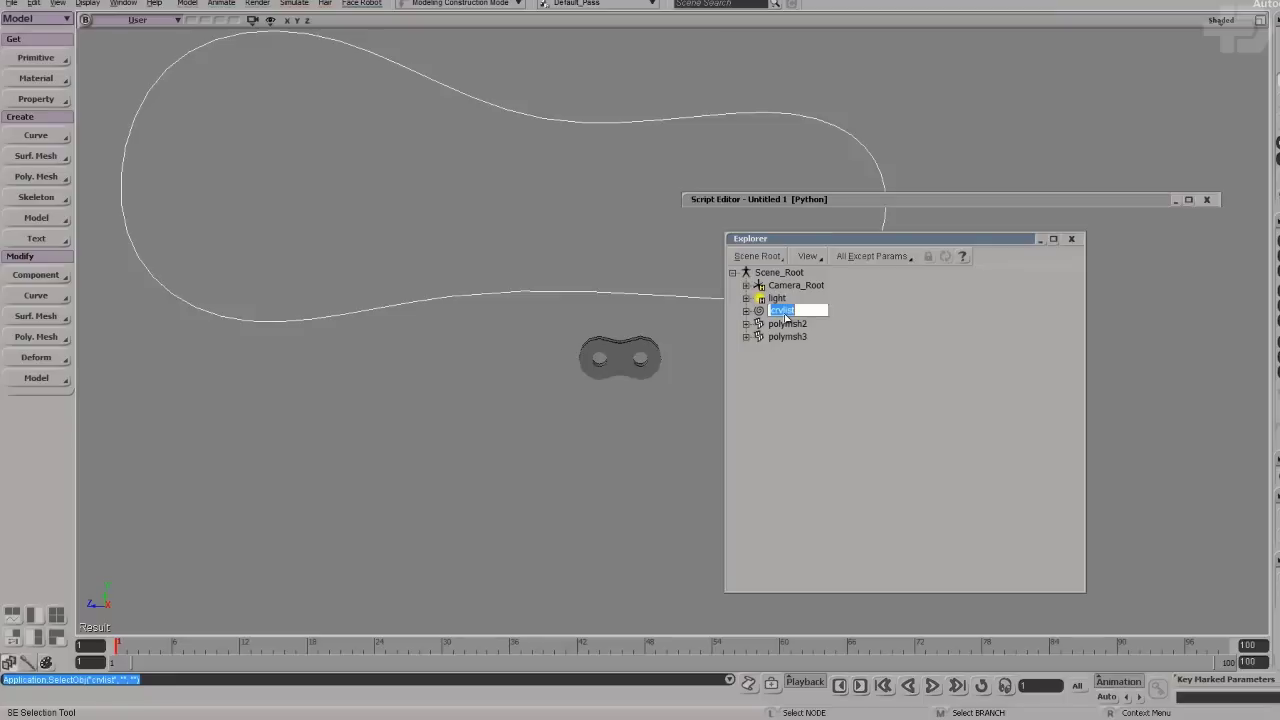
pyautogui.write('chainCurve')
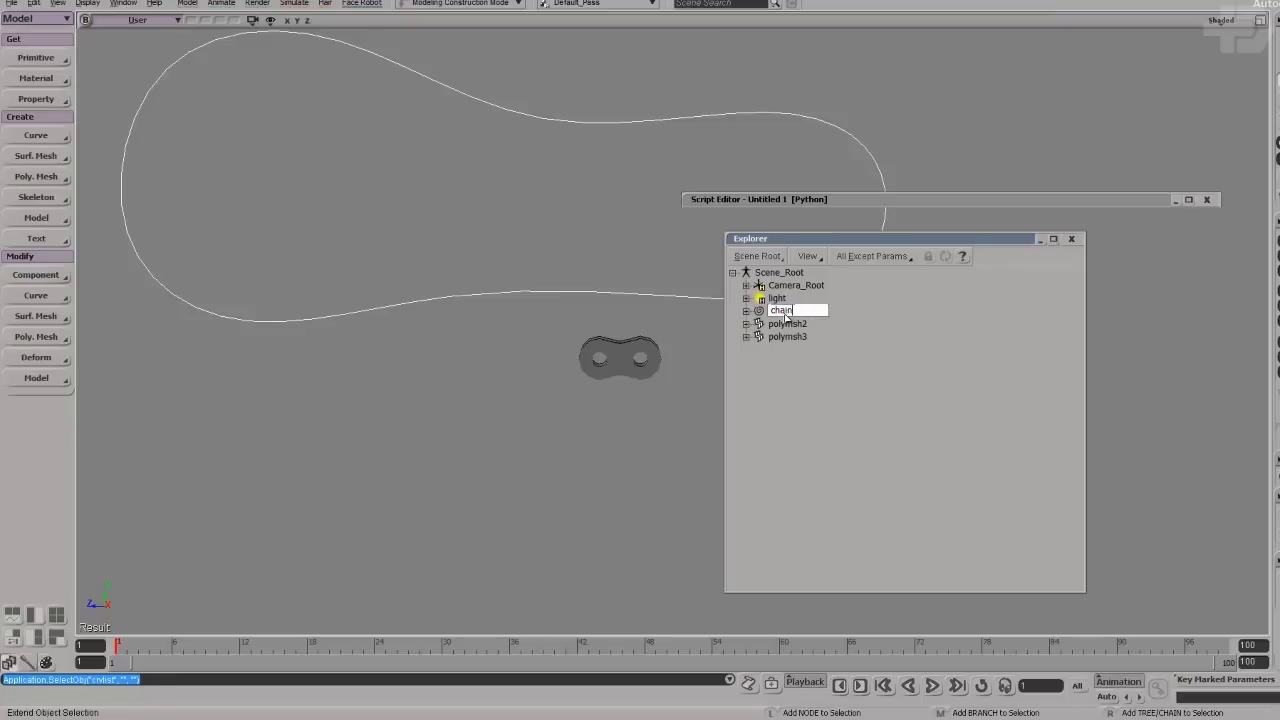
pyautogui.press('Return')
# Rename the meshes polymsh2 and polymsh3 as link0 and link1.
pyautogui.doubleClick(790, 324)
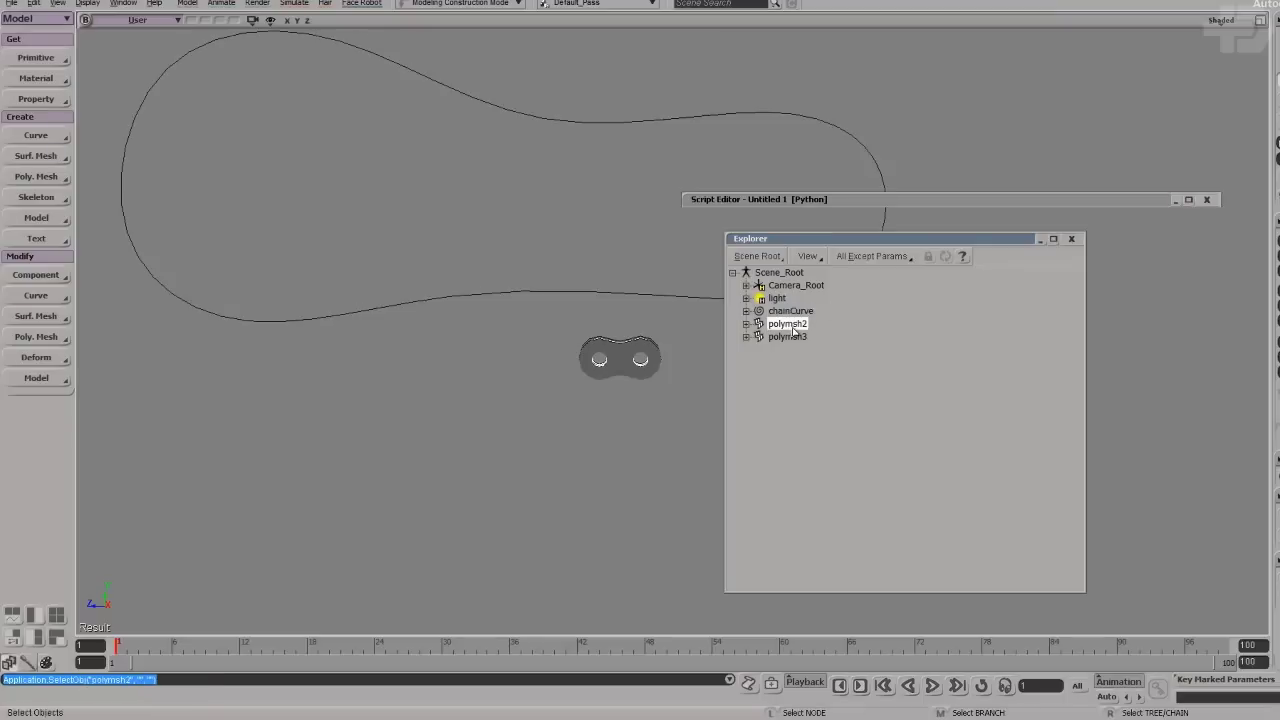
pyautogui.write('link0')
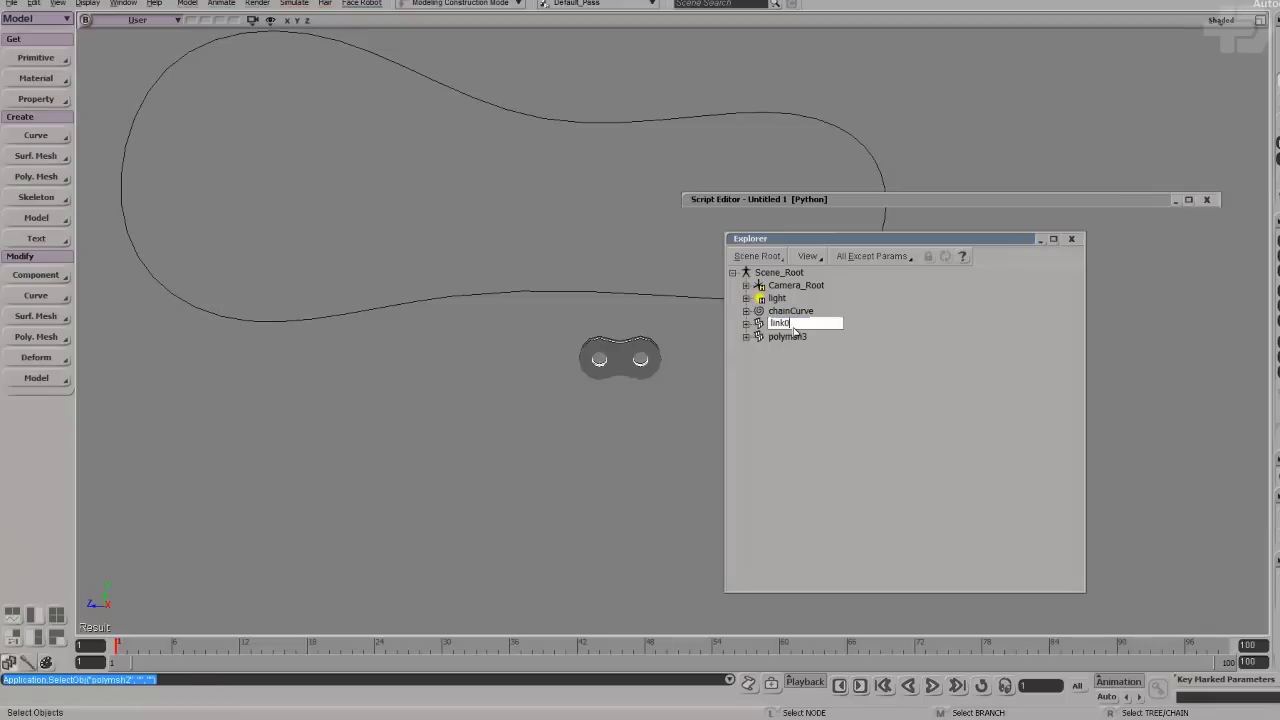
pyautogui.press('Return')
pyautogui.doubleClick(790, 337)
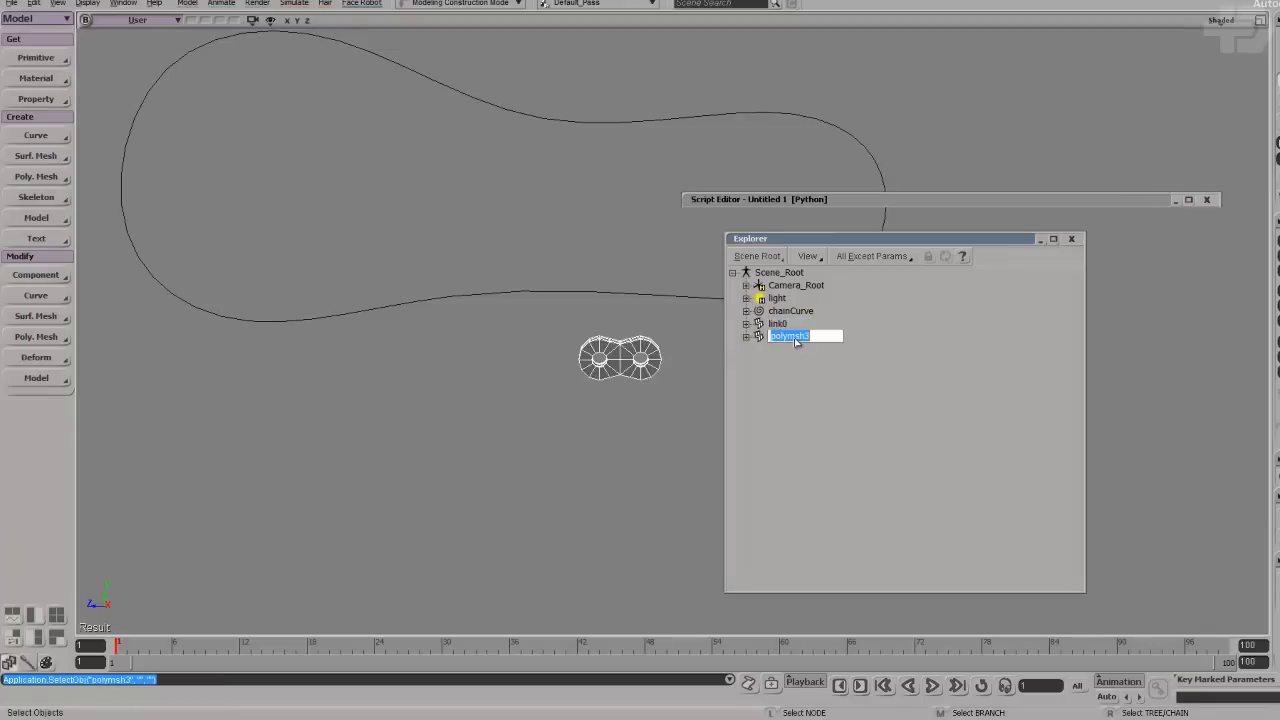
pyautogui.write('link1')
pyautogui.press('Return')
# Select link0 and link1 together and duplicate them once.
pyautogui.click(777, 324)
pyautogui.keyDown('ctrl'); pyautogui.click(780, 337); pyautogui.keyUp('ctrl')
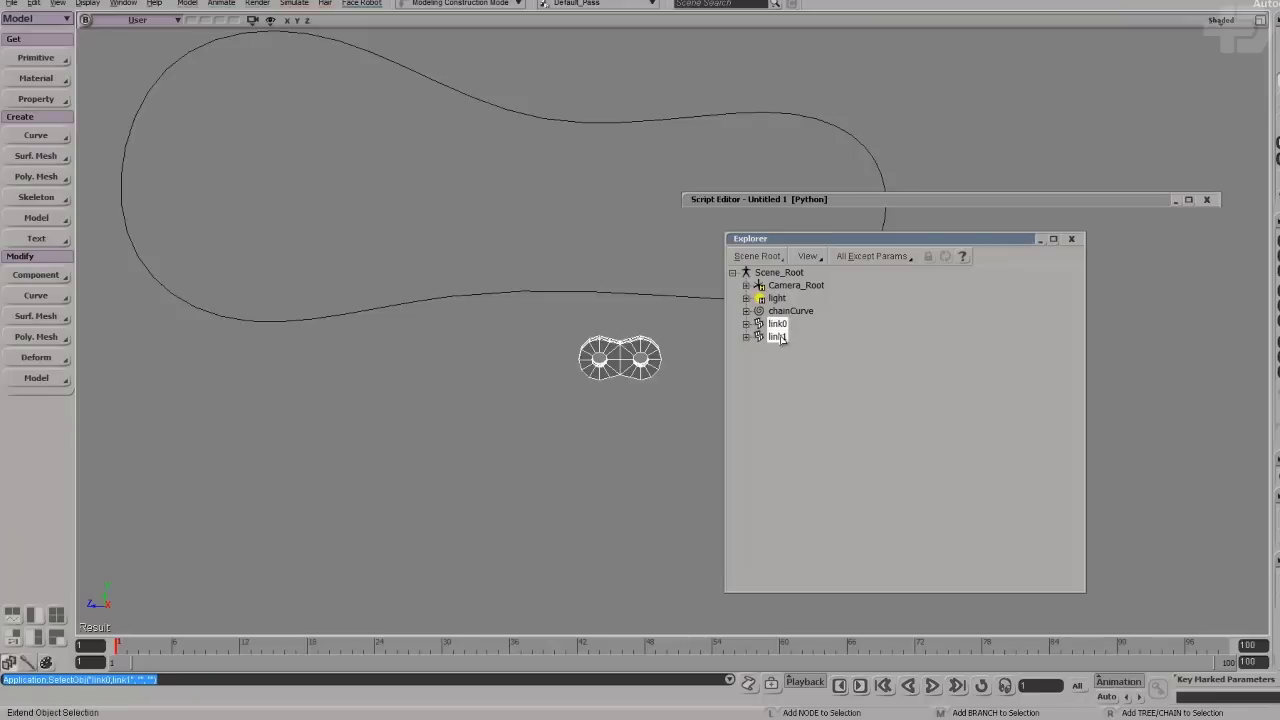
pyautogui.hotkey('ctrl', 'd')
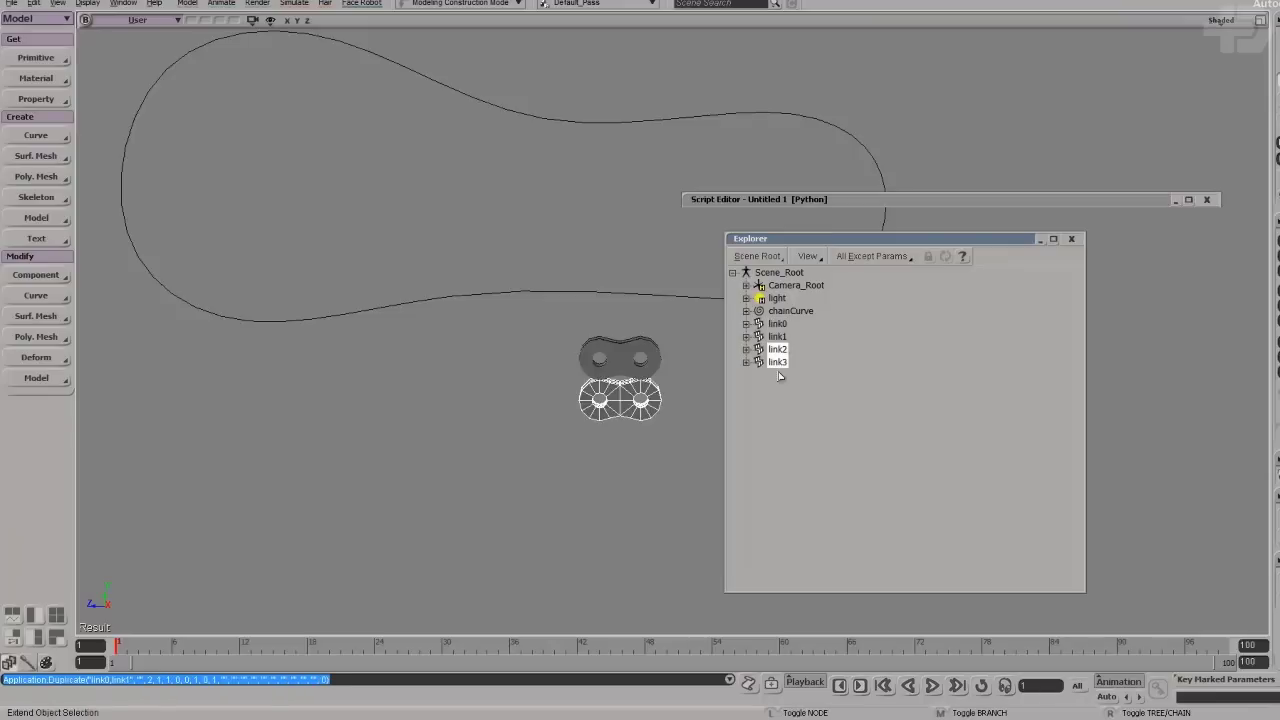
# Undo the link duplication and add a new custom parameter set named setup to link0.
pyautogui.hotkey('ctrl', 'z')
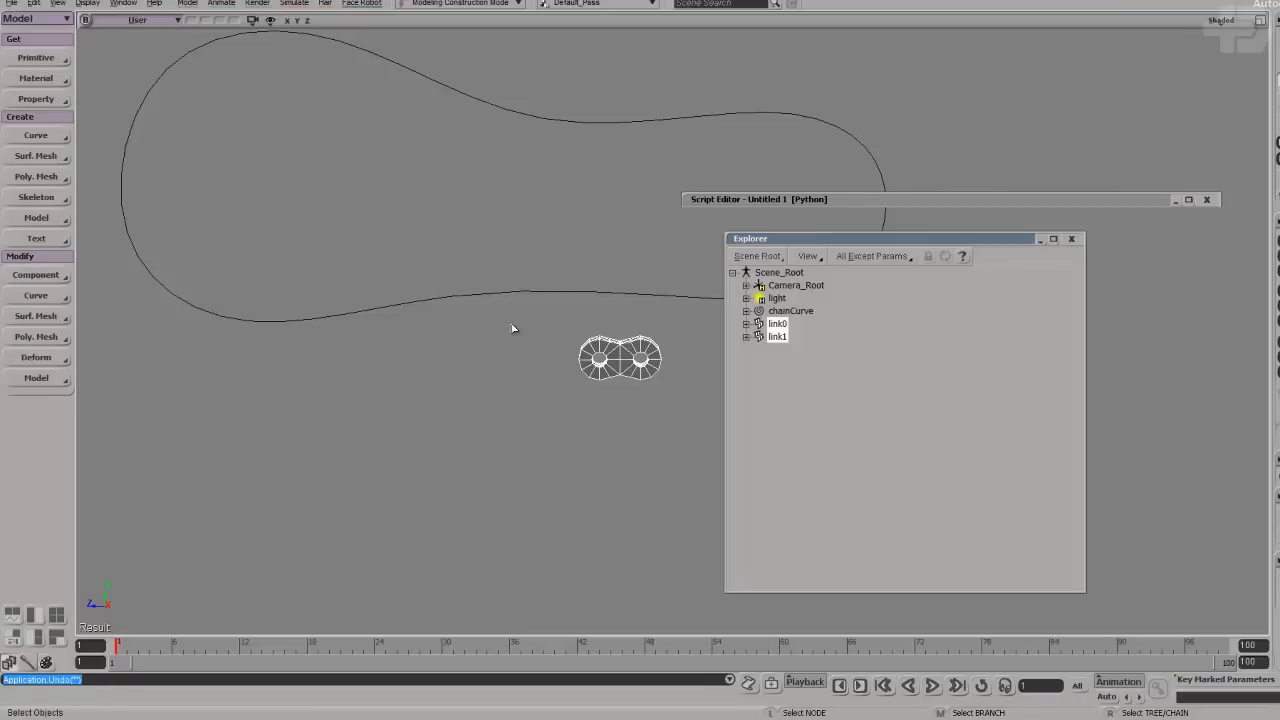
pyautogui.click(778, 323)
pyautogui.click(746, 323)
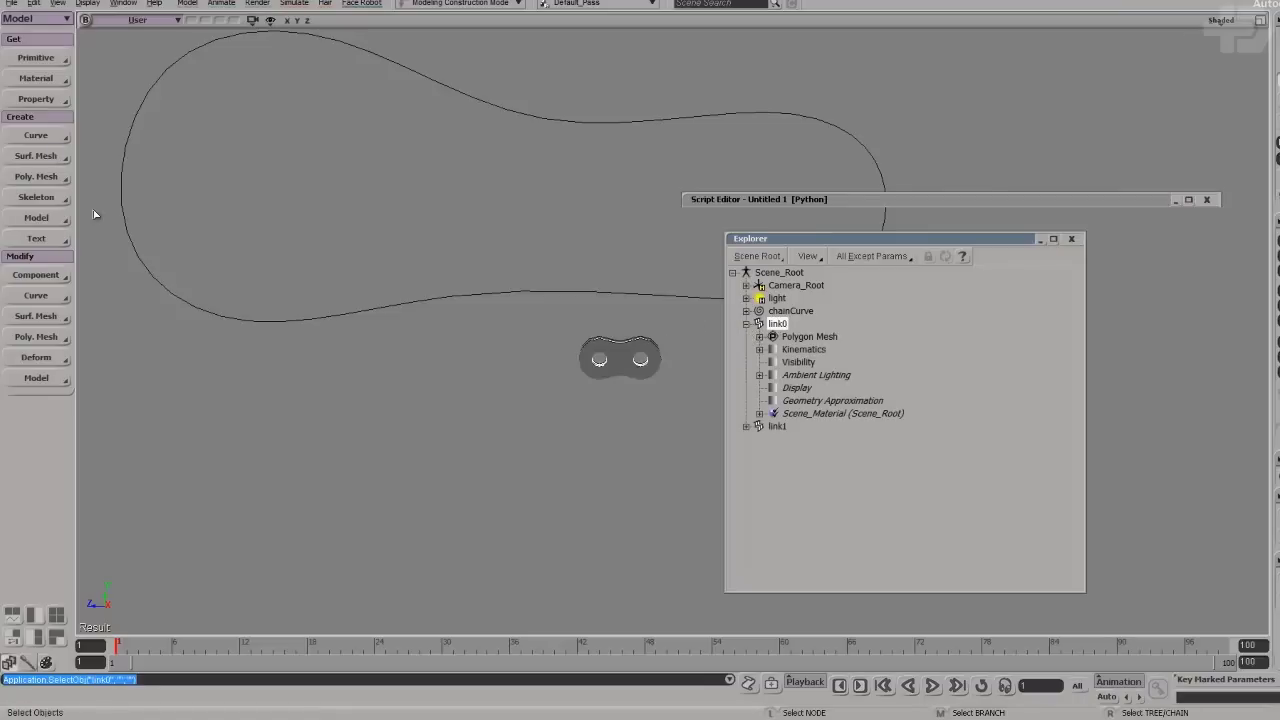
pyautogui.press('2')
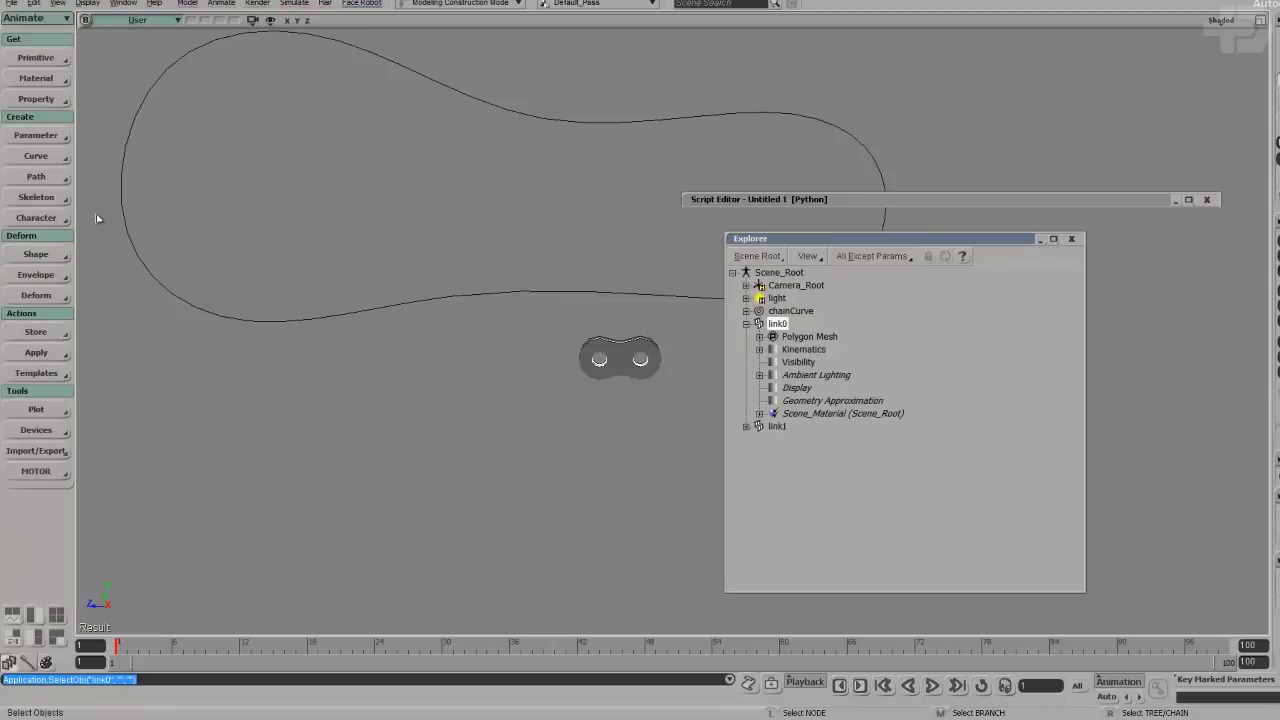
pyautogui.click(46, 137)
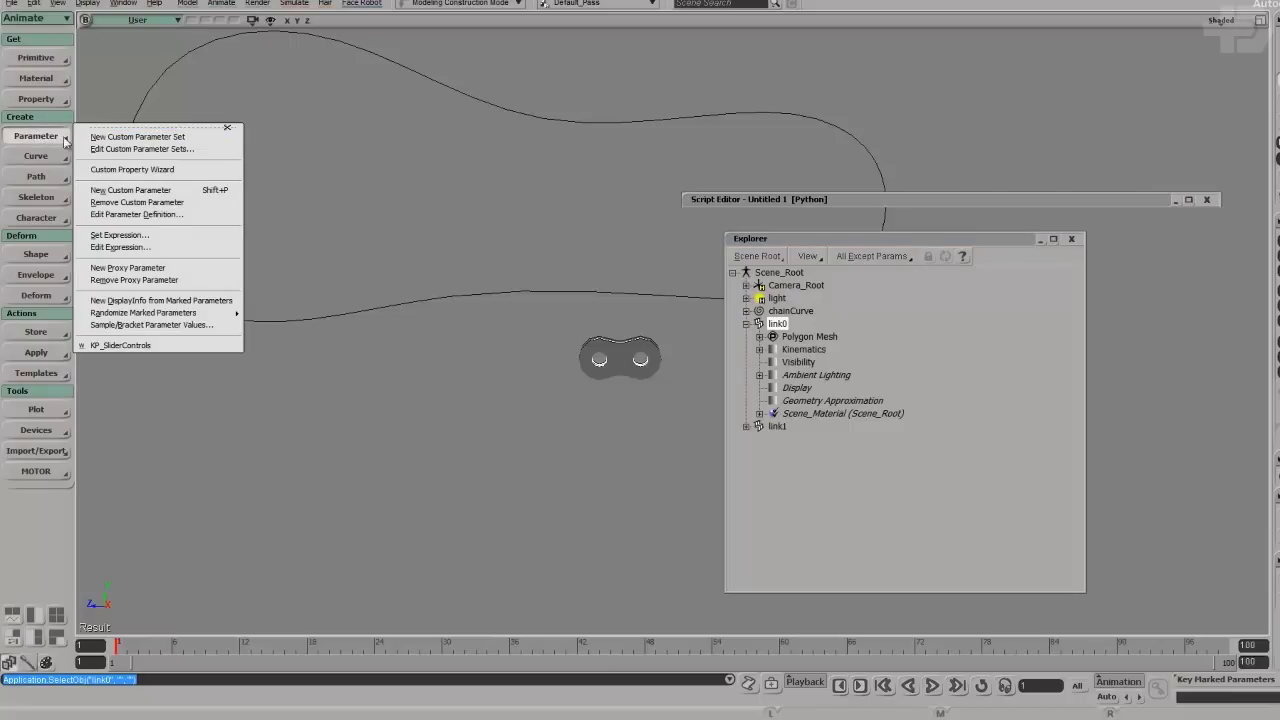
pyautogui.click(115, 137)
pyautogui.write('s')
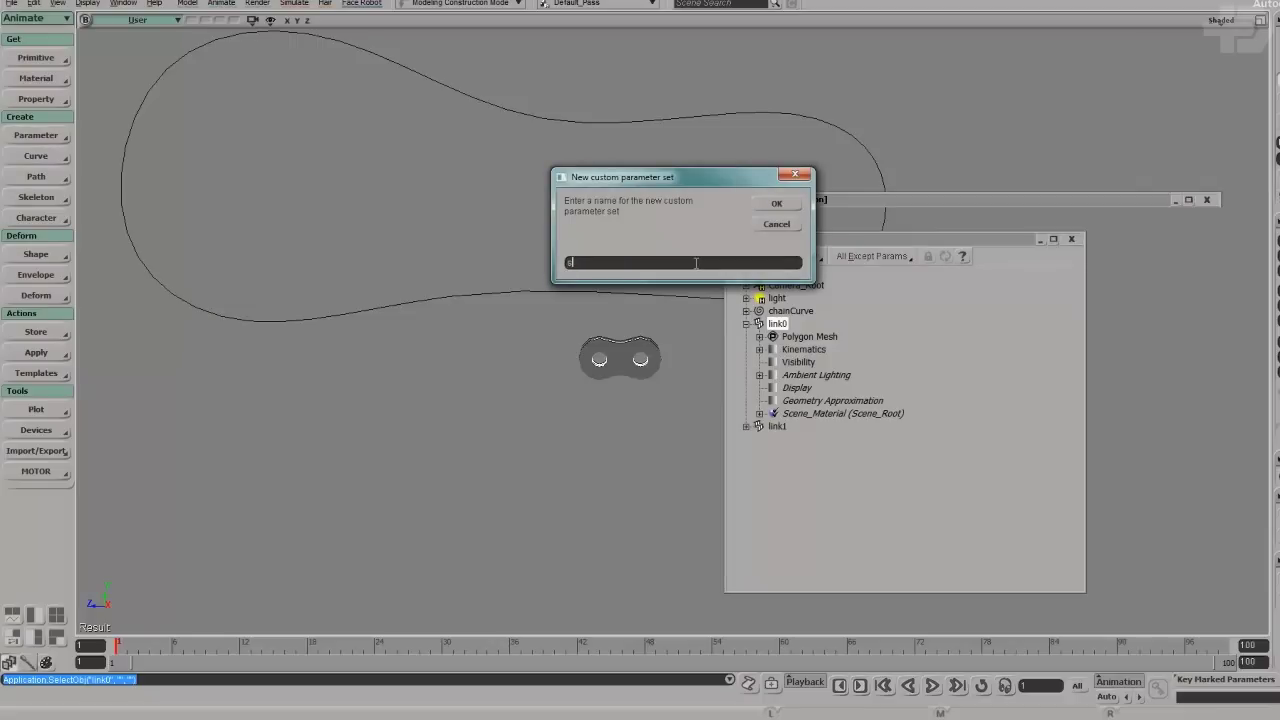
pyautogui.write('etup')
pyautogui.press('Return')
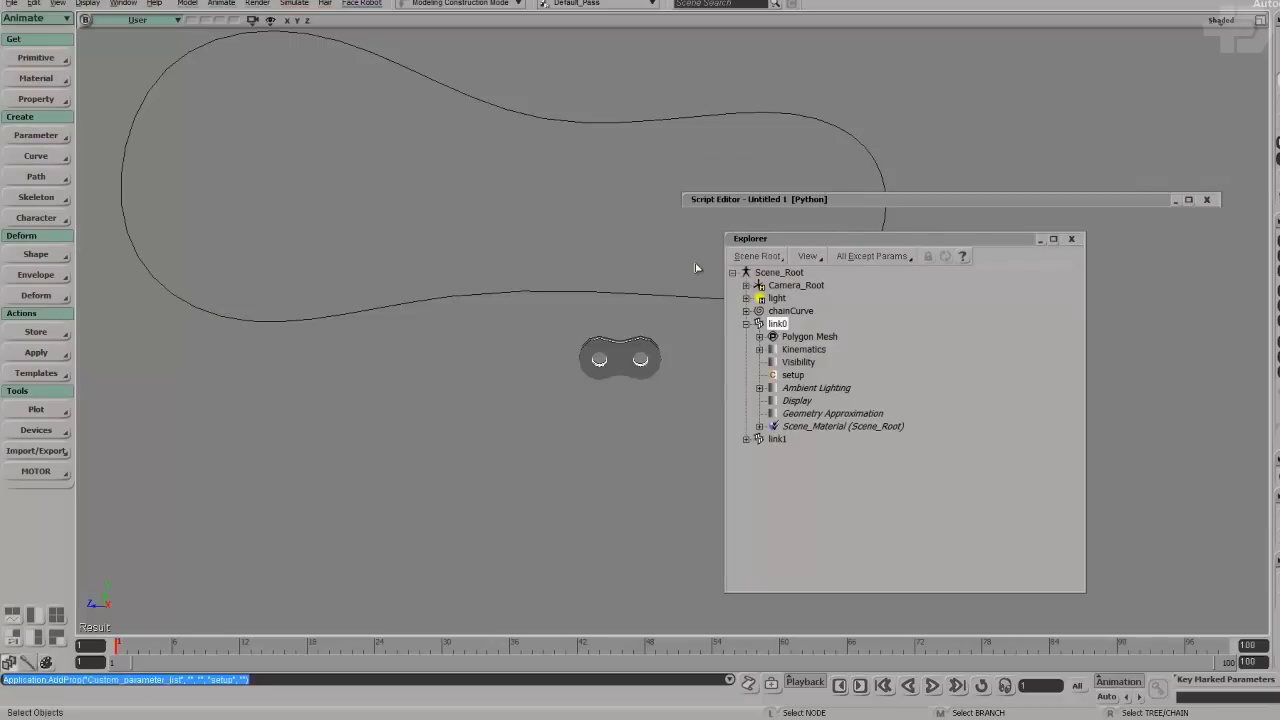
# Add a floating-point parameter named perc, ranging from 0 to 100, to link0's setup set and open the set.
pyautogui.click(795, 376)
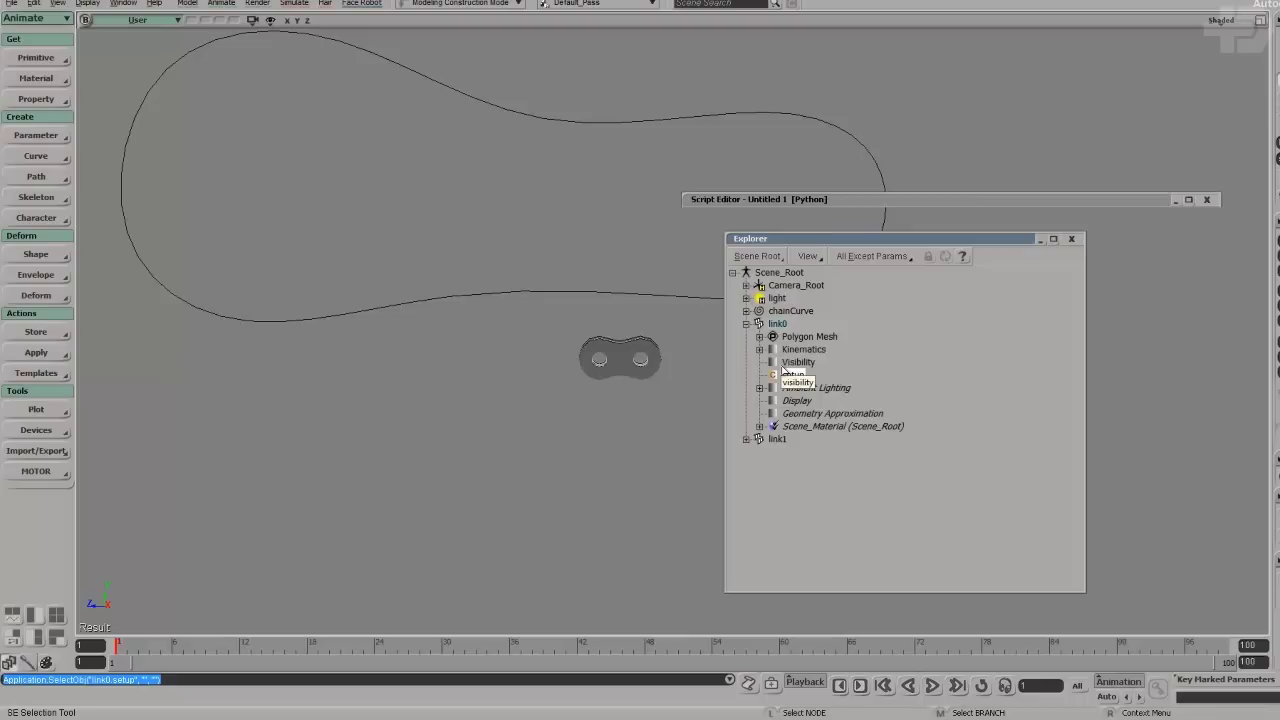
pyautogui.press('shift')
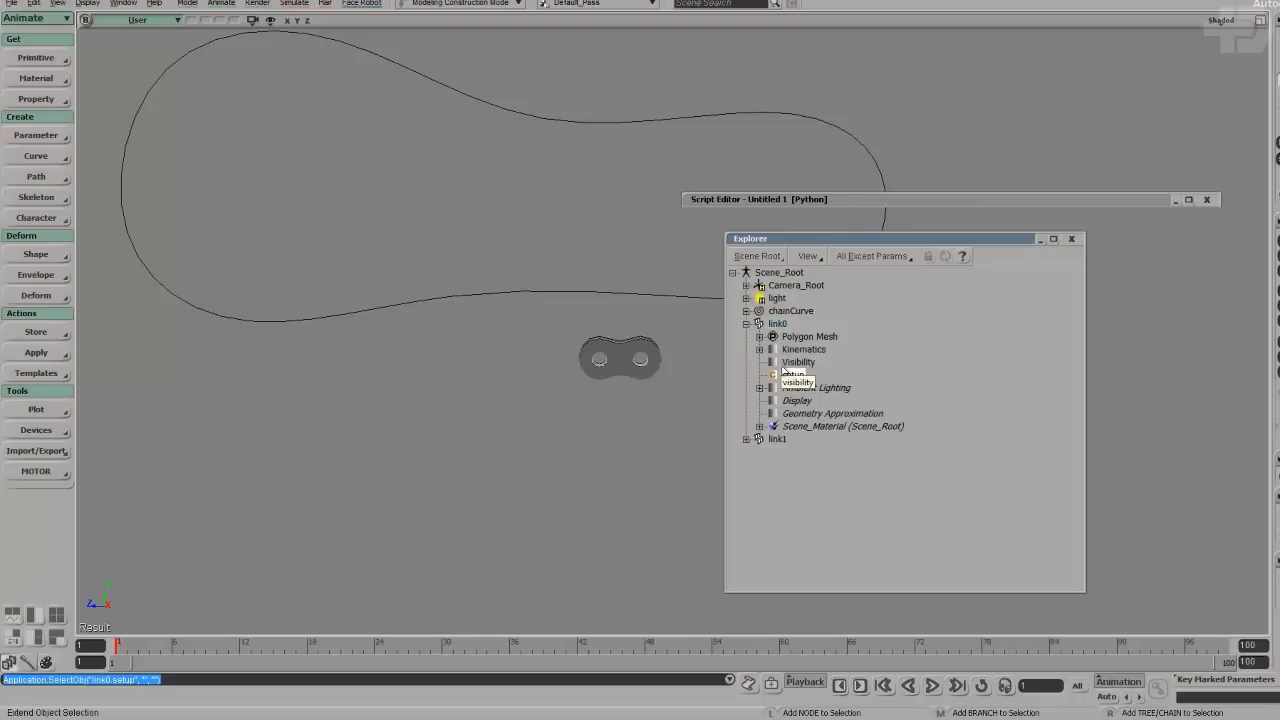
pyautogui.hotkey('shift', 'p')
pyautogui.doubleClick(610, 262)
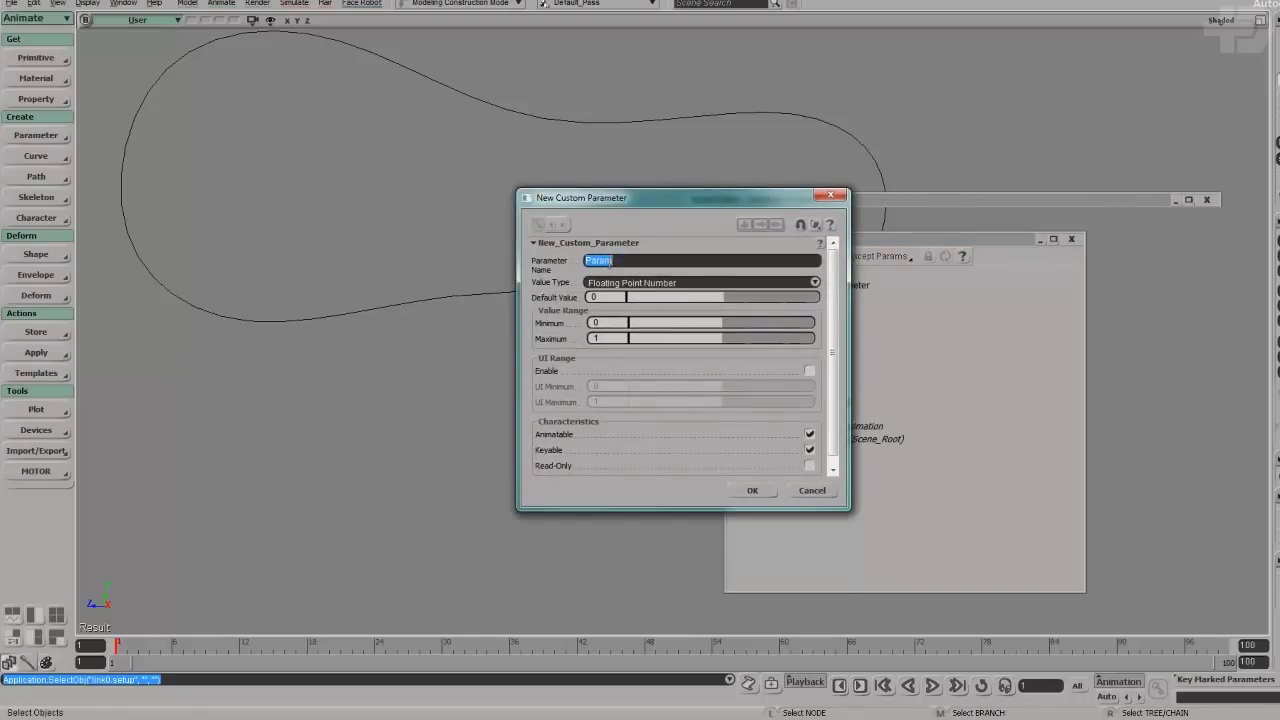
pyautogui.write('perc')
pyautogui.click(607, 338)
pyautogui.click(617, 320)
pyautogui.click(752, 491)
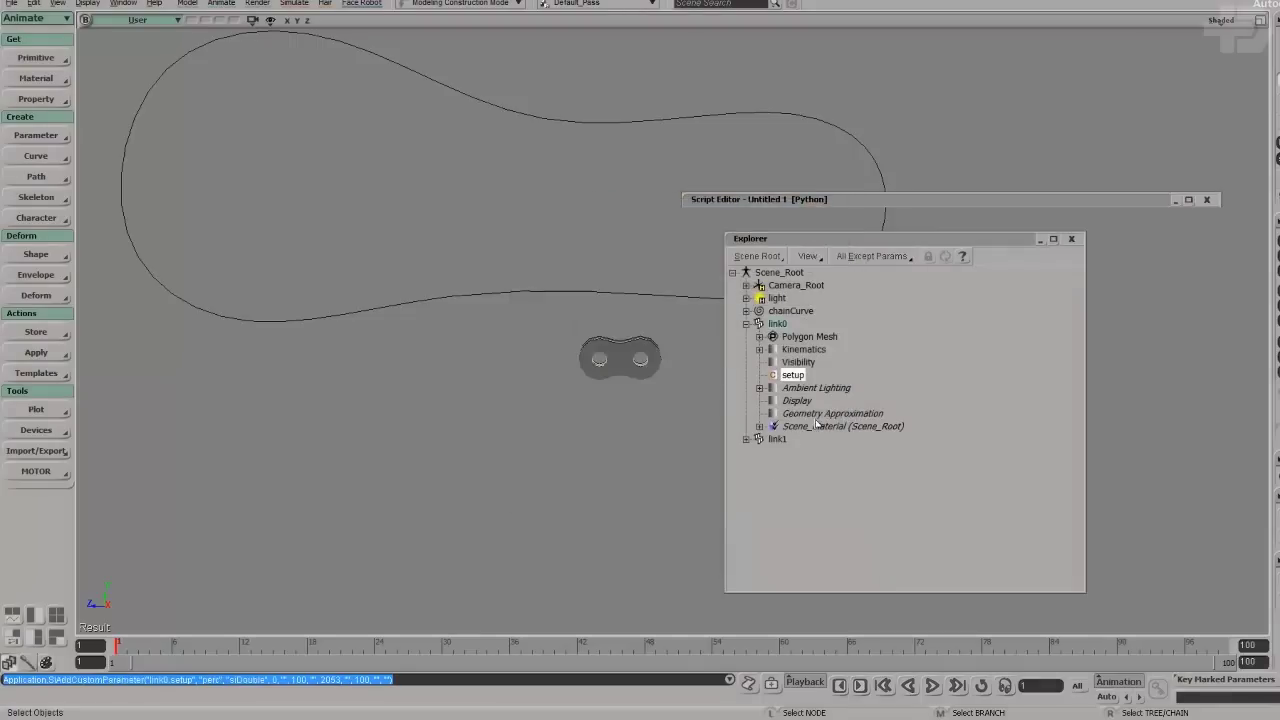
pyautogui.click(799, 378)
pyautogui.click(800, 378)
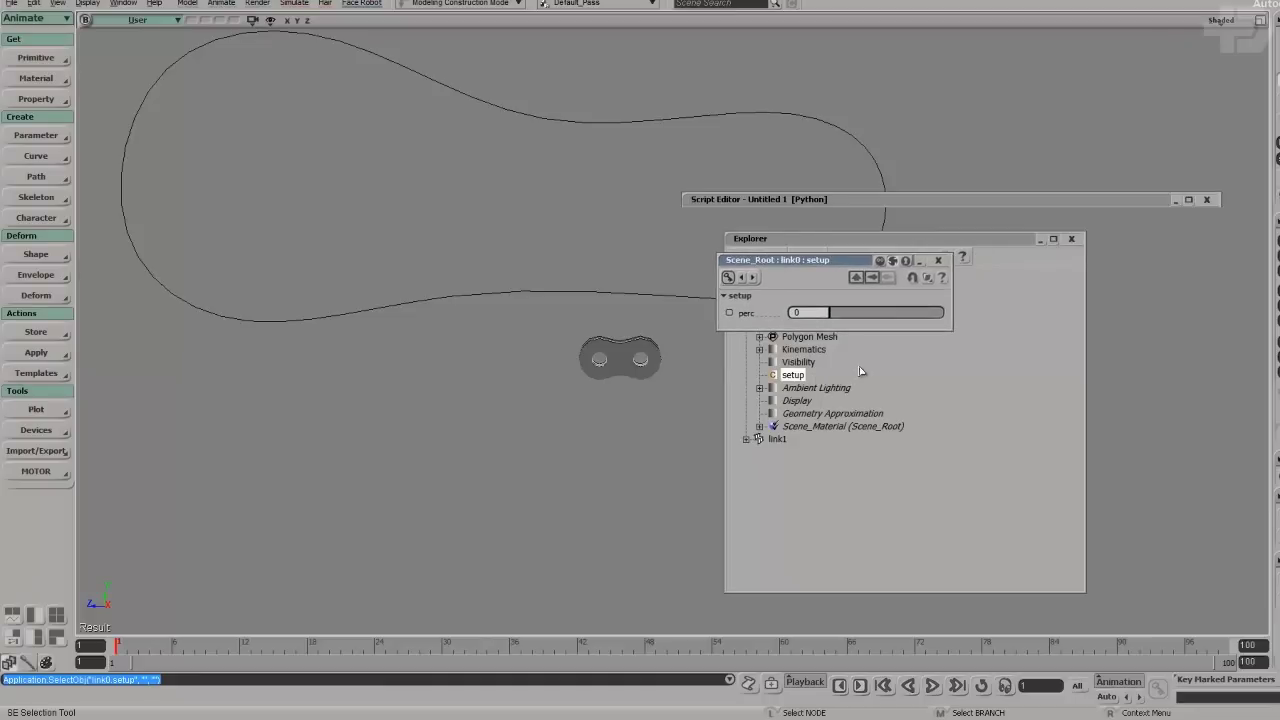
# Add a second floating-point custom parameter named offset to link0's setup set, with a minimum of -100000 and a new maximum.
pyautogui.click(902, 357)
pyautogui.press('shift')
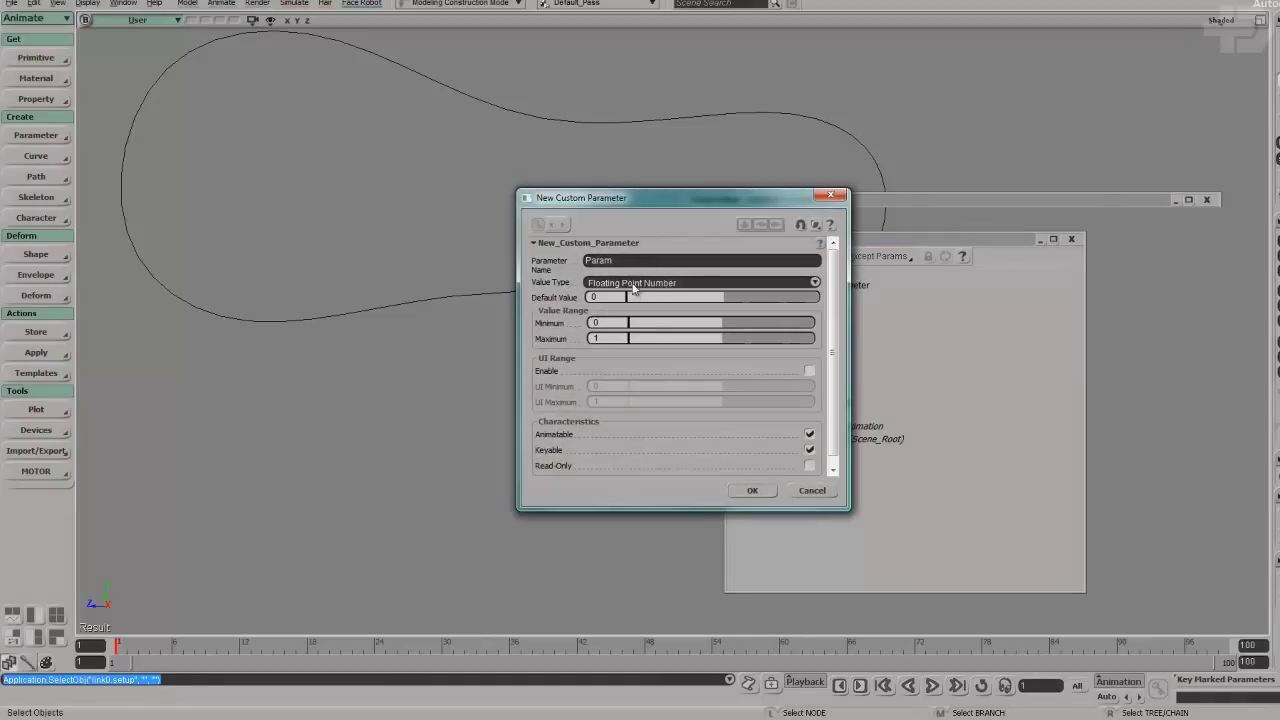
pyautogui.click(631, 284)
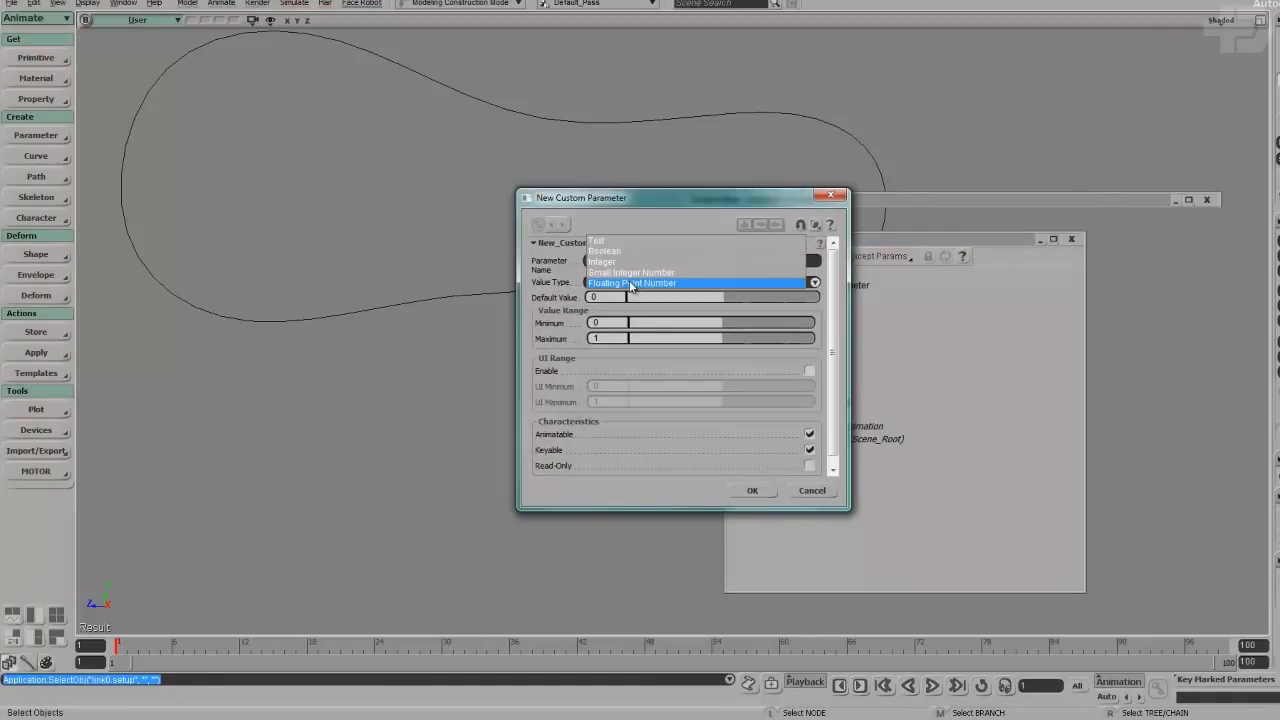
pyautogui.click(631, 284)
pyautogui.doubleClick(609, 259)
pyautogui.write('o')
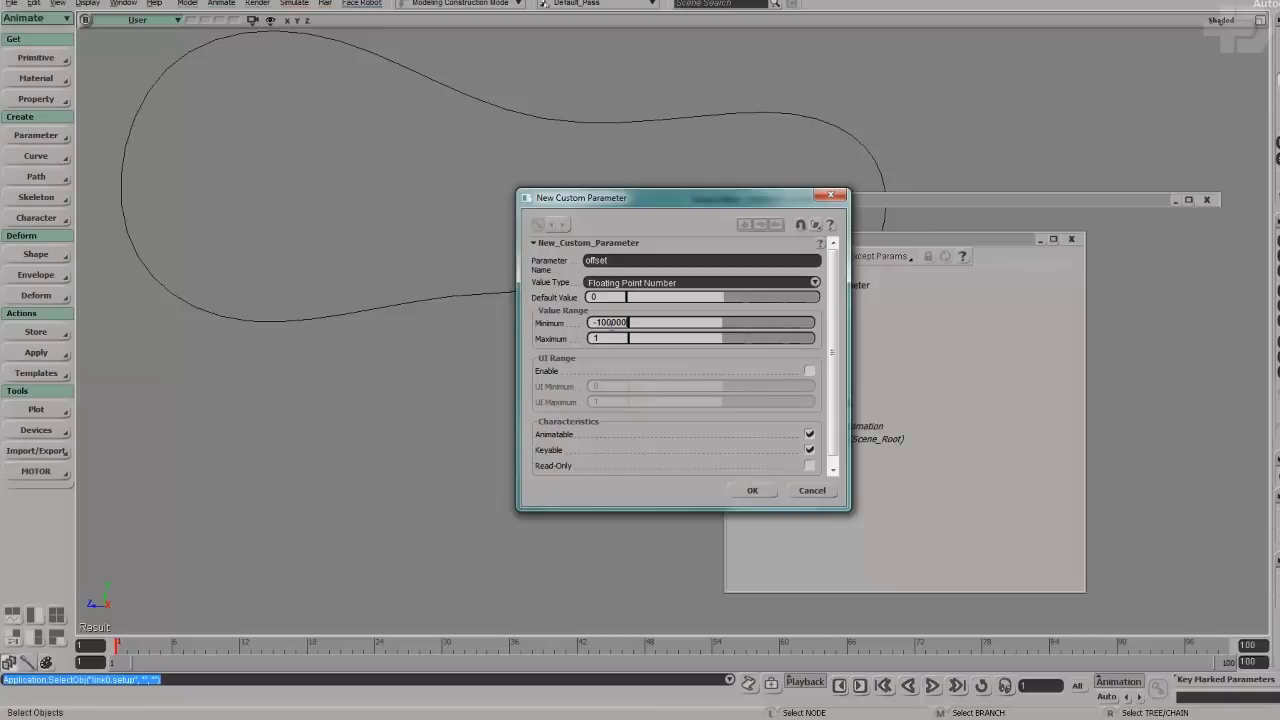
pyautogui.doubleClick(597, 338)
pyautogui.click(752, 490)
# Open link0's setup set, try out the perc and offset sliders, and reset offset to 0.
pyautogui.click(790, 374)
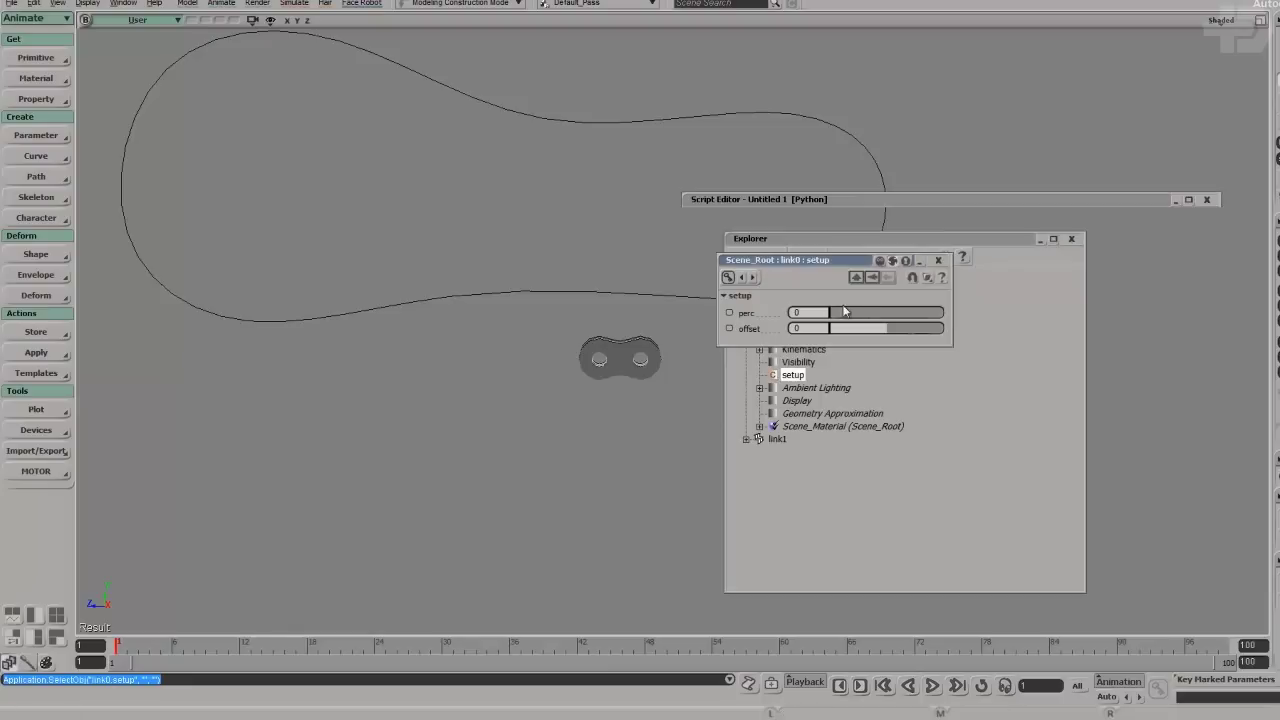
pyautogui.moveTo(845, 314); pyautogui.dragTo(774, 325)
pyautogui.moveTo(882, 330)
pyautogui.mouseDown()
pyautogui.moveTo(895, 330)
pyautogui.moveTo(879, 331)
pyautogui.mouseUp()
pyautogui.click(812, 328)
pyautogui.write('0')
pyautogui.press('Return')
# Try to transfer the setup parameter set from link0 to link1, and undo the move.
pyautogui.click(742, 445)
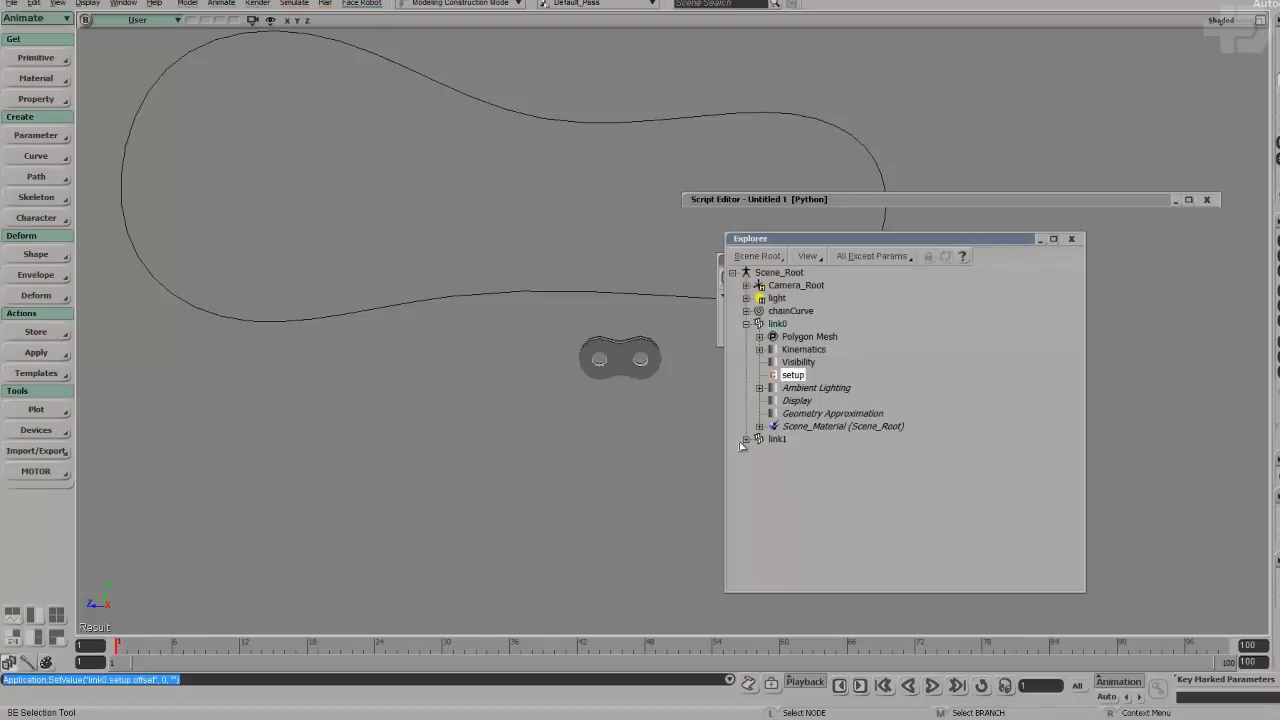
pyautogui.click(746, 439)
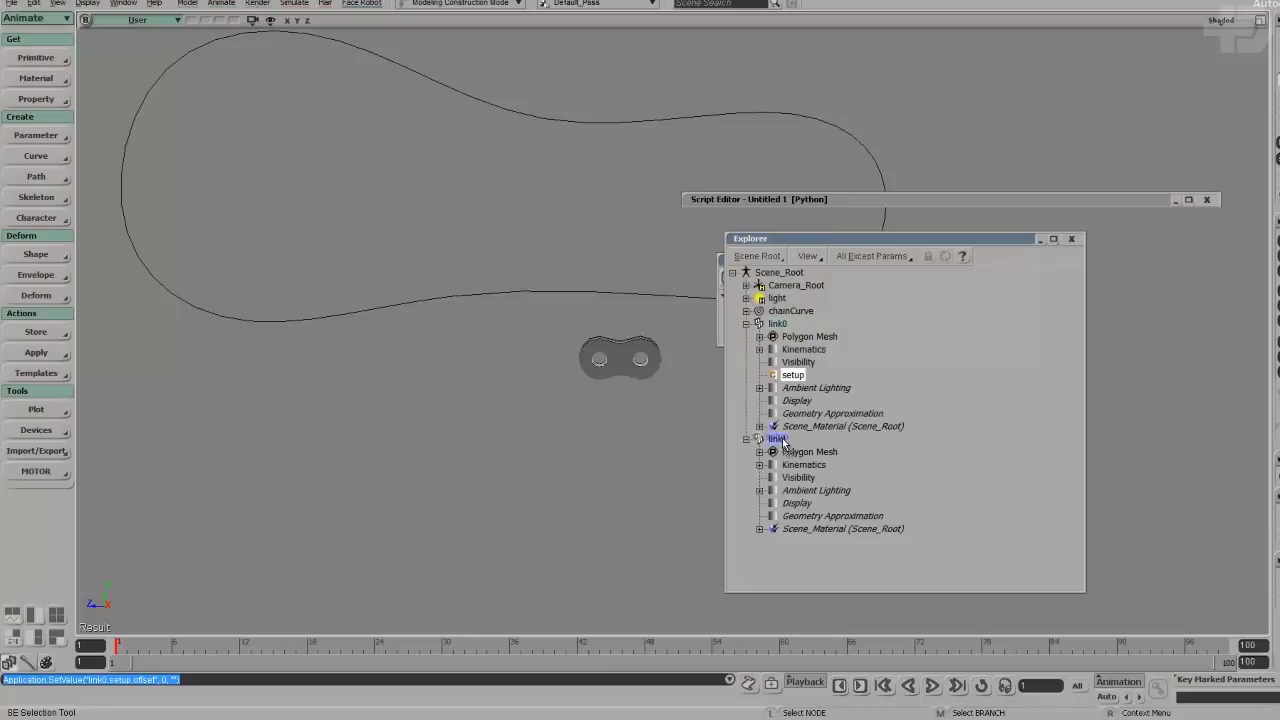
pyautogui.moveTo(783, 444); pyautogui.dragTo(784, 442)
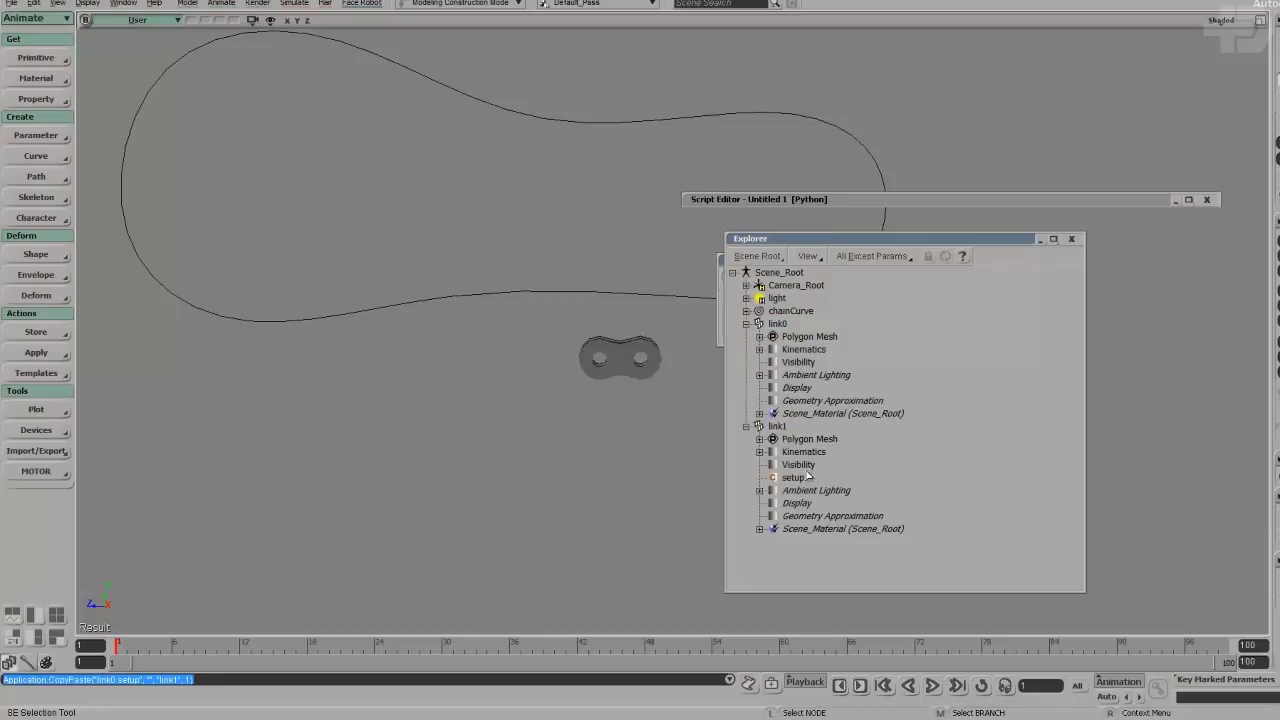
pyautogui.hotkey('ctrl', 'z')
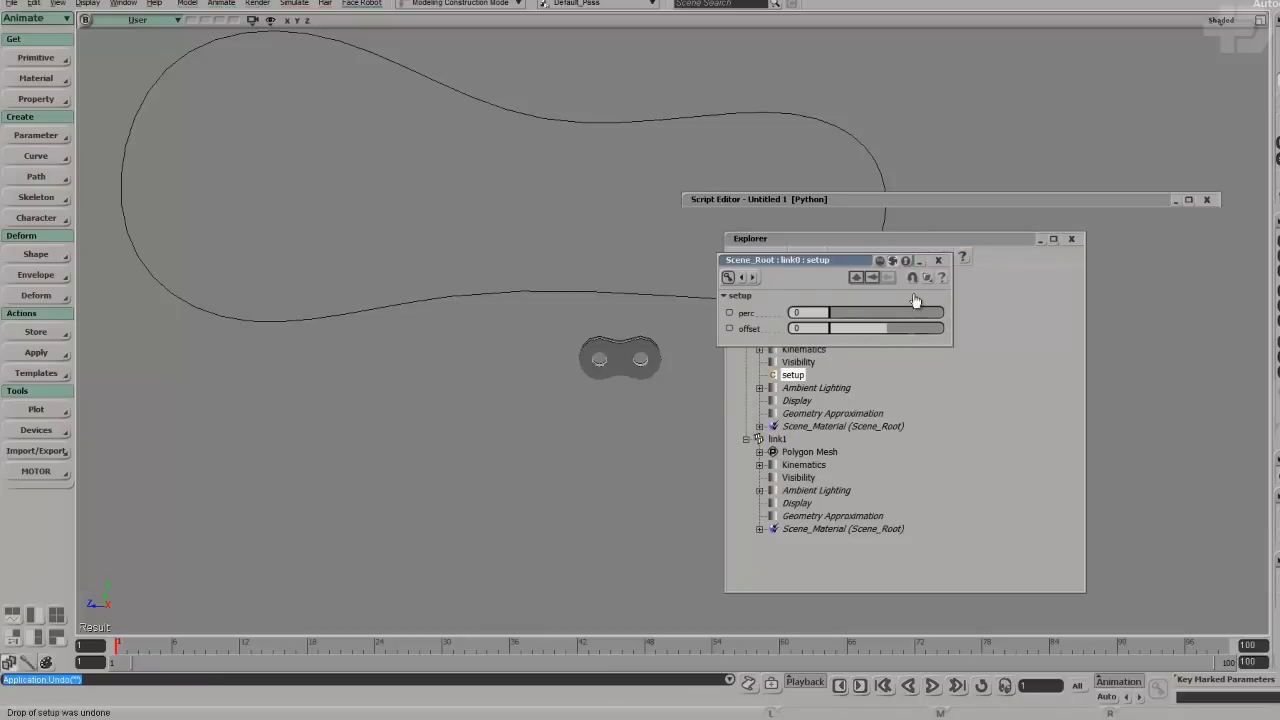
# Copy link0's setup parameter set onto link1, check the copy, and collapse both links in the Explorer.
pyautogui.click(939, 260)
pyautogui.click(778, 440)
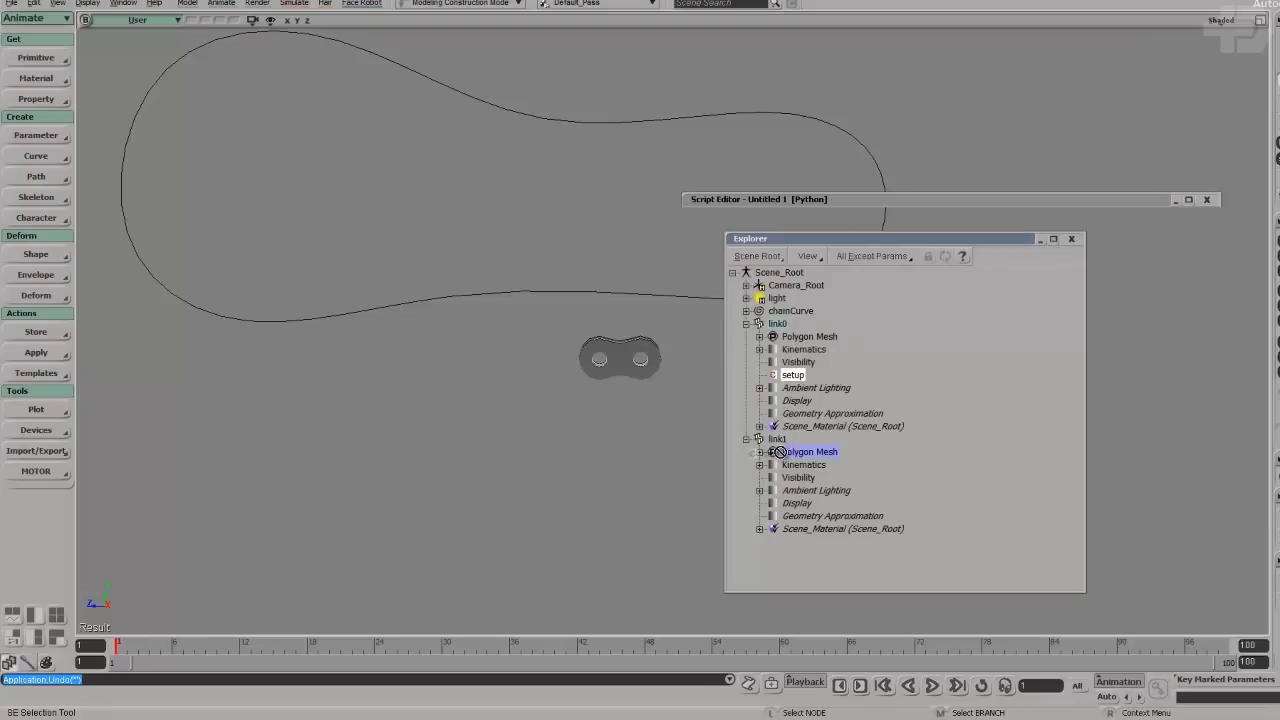
pyautogui.keyDown('ctrl'); pyautogui.moveTo(780, 444); pyautogui.dragTo(780, 444); pyautogui.keyUp('ctrl')
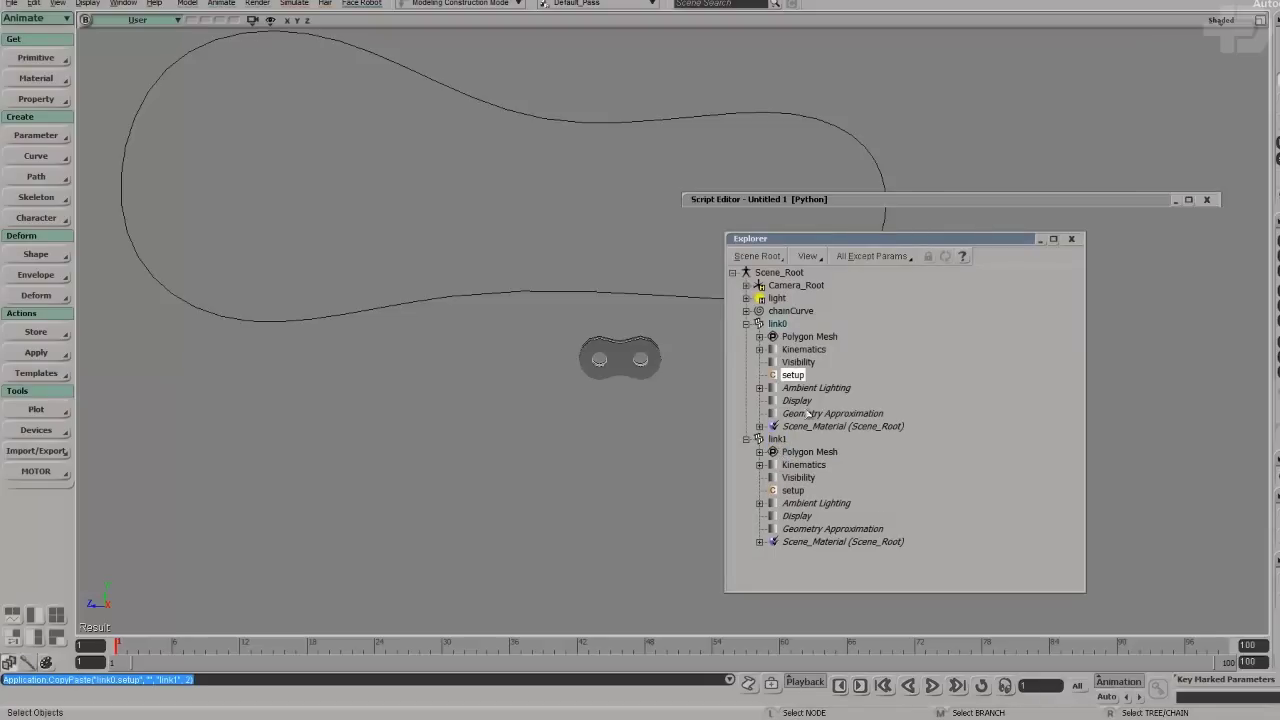
pyautogui.doubleClick(797, 491)
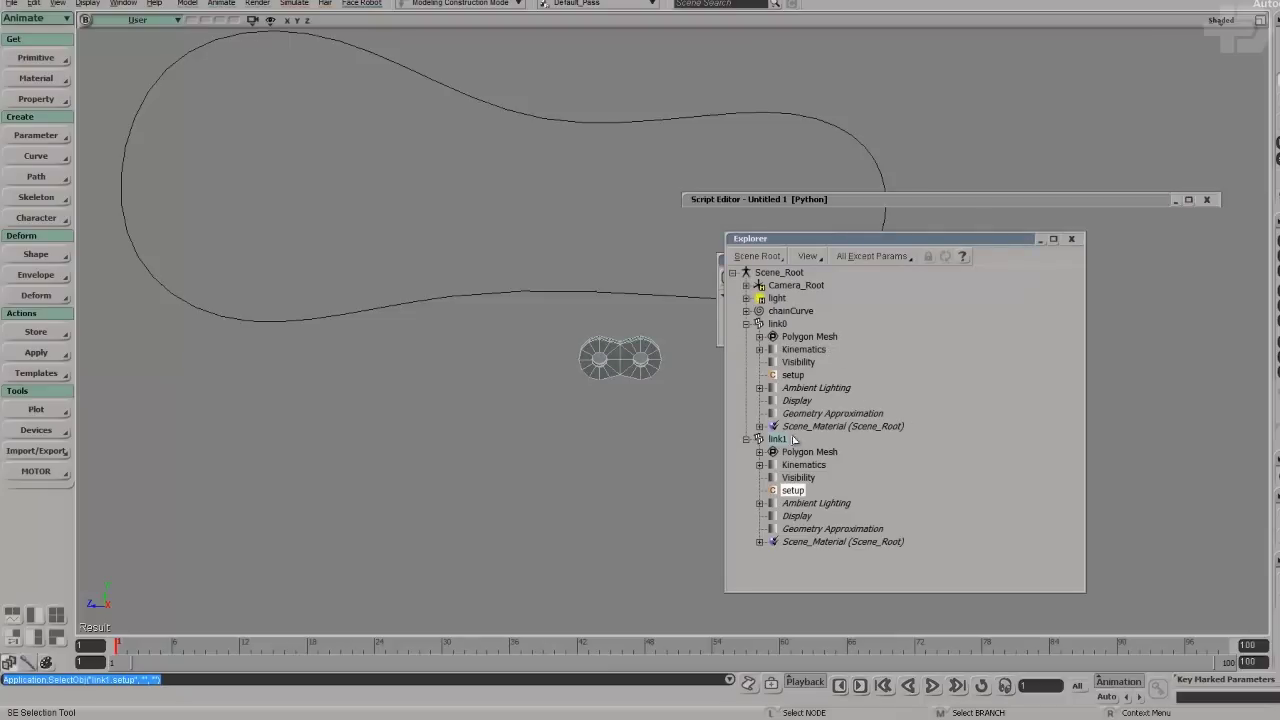
pyautogui.click(746, 439)
pyautogui.click(746, 323)
# Select link0 and link1 together and duplicate the pair repeatedly until the links are numbered up to link45.
pyautogui.click(781, 326)
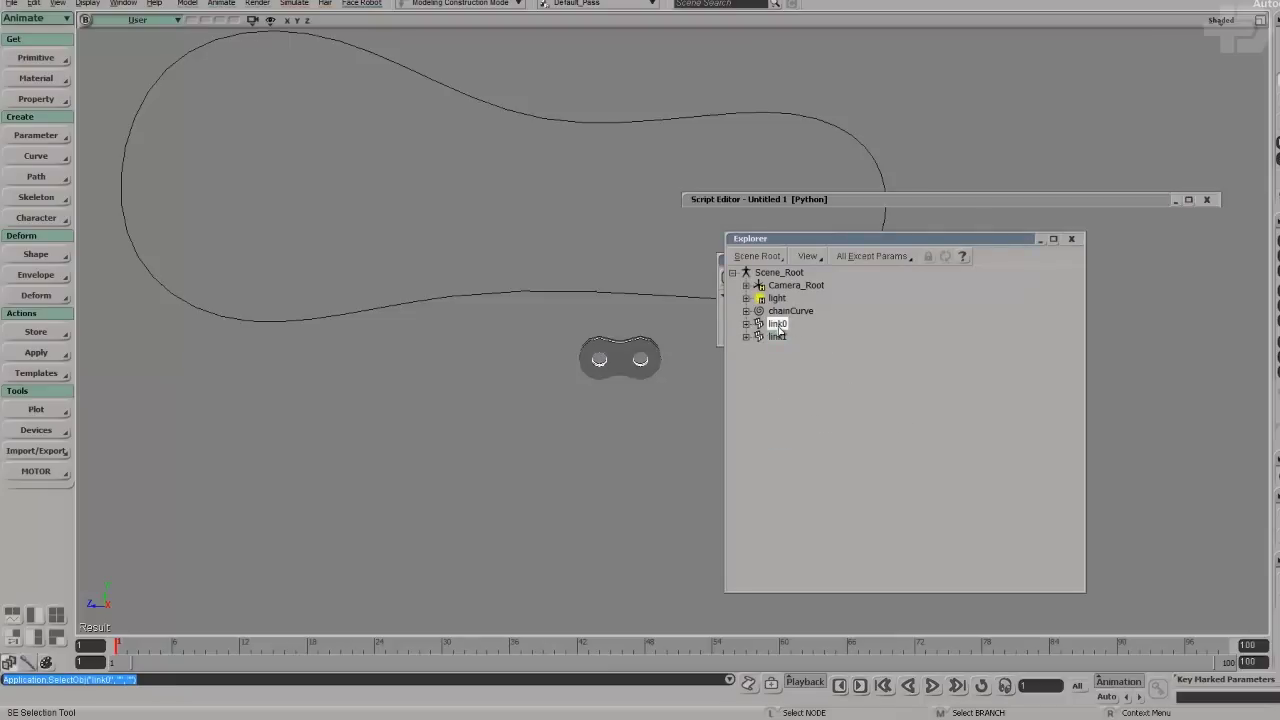
pyautogui.keyDown('shift'); pyautogui.click(783, 338); pyautogui.keyUp('shift')
pyautogui.moveTo(909, 246); pyautogui.dragTo(951, 246)
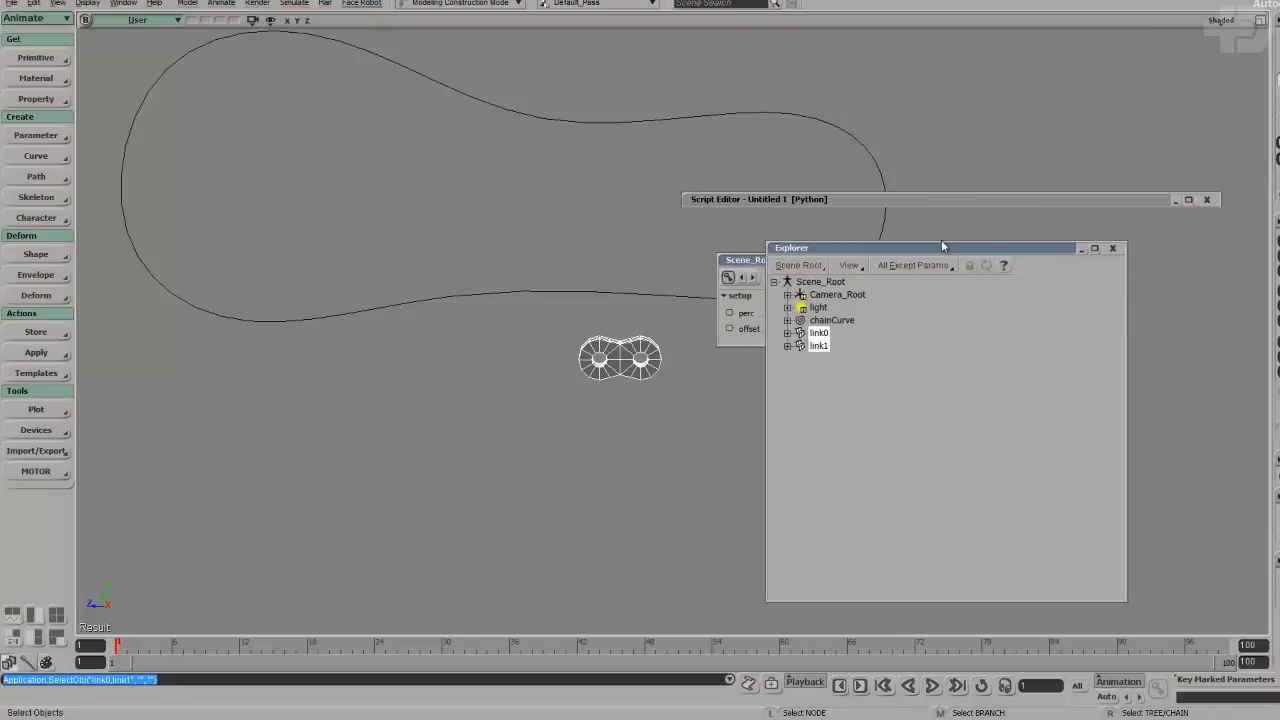
pyautogui.hotkey('ctrl', 'd')
pyautogui.hotkey('ctrl', 'd')
pyautogui.hotkey('ctrl', 'd')
pyautogui.hotkey('ctrl', 'd')
pyautogui.hotkey('ctrl', 'd')
pyautogui.hotkey('ctrl', 'd')
pyautogui.hotkey('ctrl', 'd')
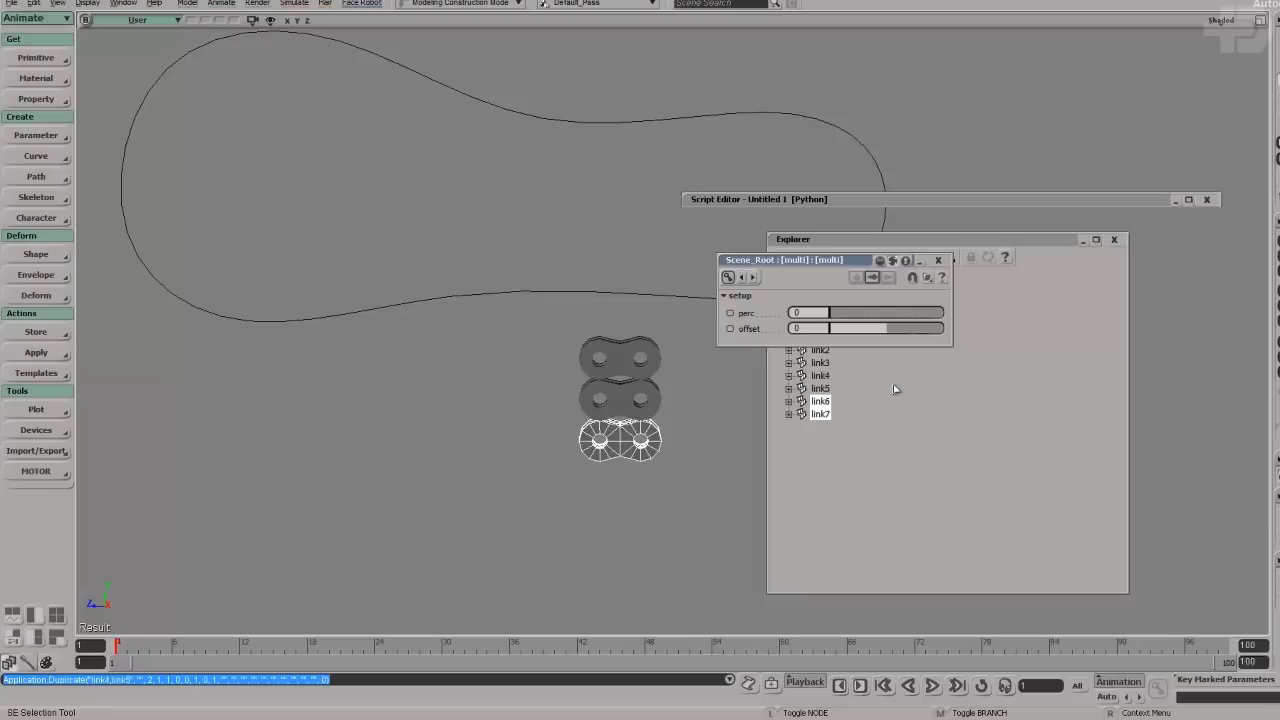
pyautogui.click(939, 260)
pyautogui.hotkey('ctrl', 'd')
pyautogui.hotkey('ctrl', 'd')
pyautogui.hotkey('ctrl', 'd')
pyautogui.hotkey('ctrl', 'd')
pyautogui.hotkey('ctrl', 'd')
pyautogui.hotkey('ctrl', 'd')
pyautogui.hotkey('ctrl', 'd')
pyautogui.hotkey('ctrl', 'd')
pyautogui.hotkey('ctrl', 'd')
pyautogui.hotkey('ctrl', 'd')
pyautogui.hotkey('ctrl', 'd')
pyautogui.hotkey('ctrl', 'd')
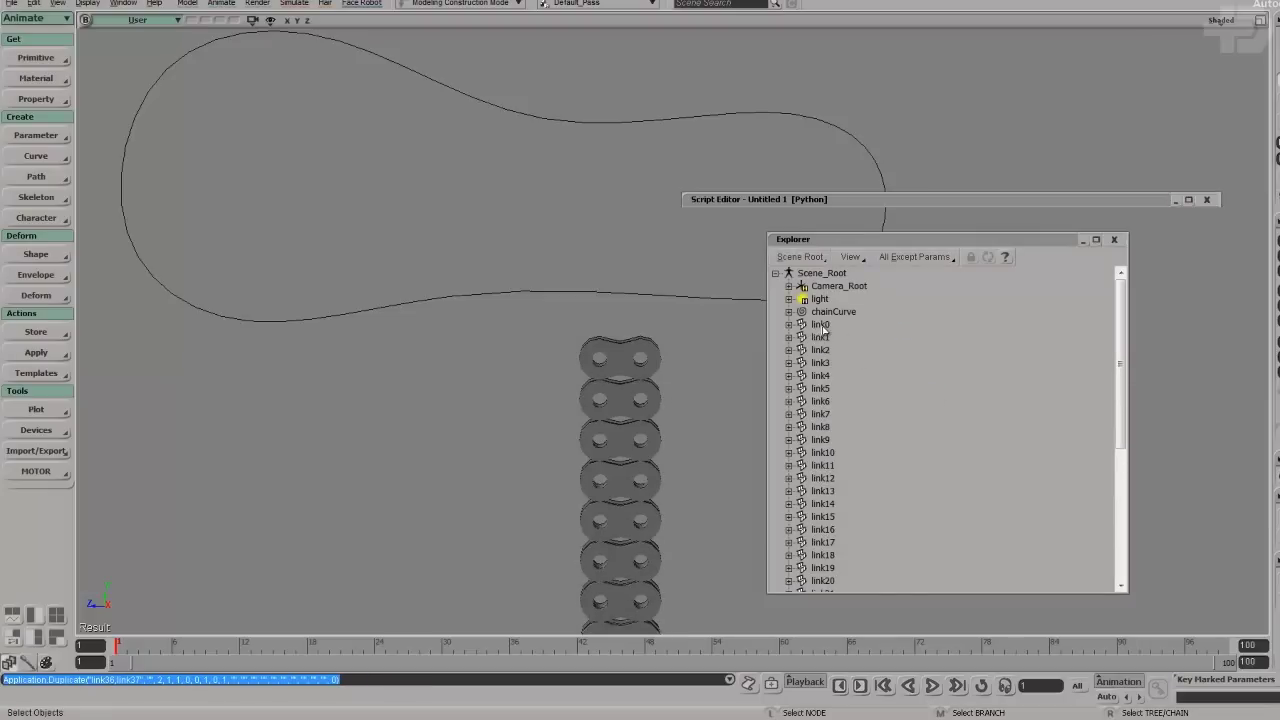
pyautogui.scroll(-6, 877, 443)
pyautogui.hotkey('ctrl', 'd')
pyautogui.hotkey('ctrl', 'd')
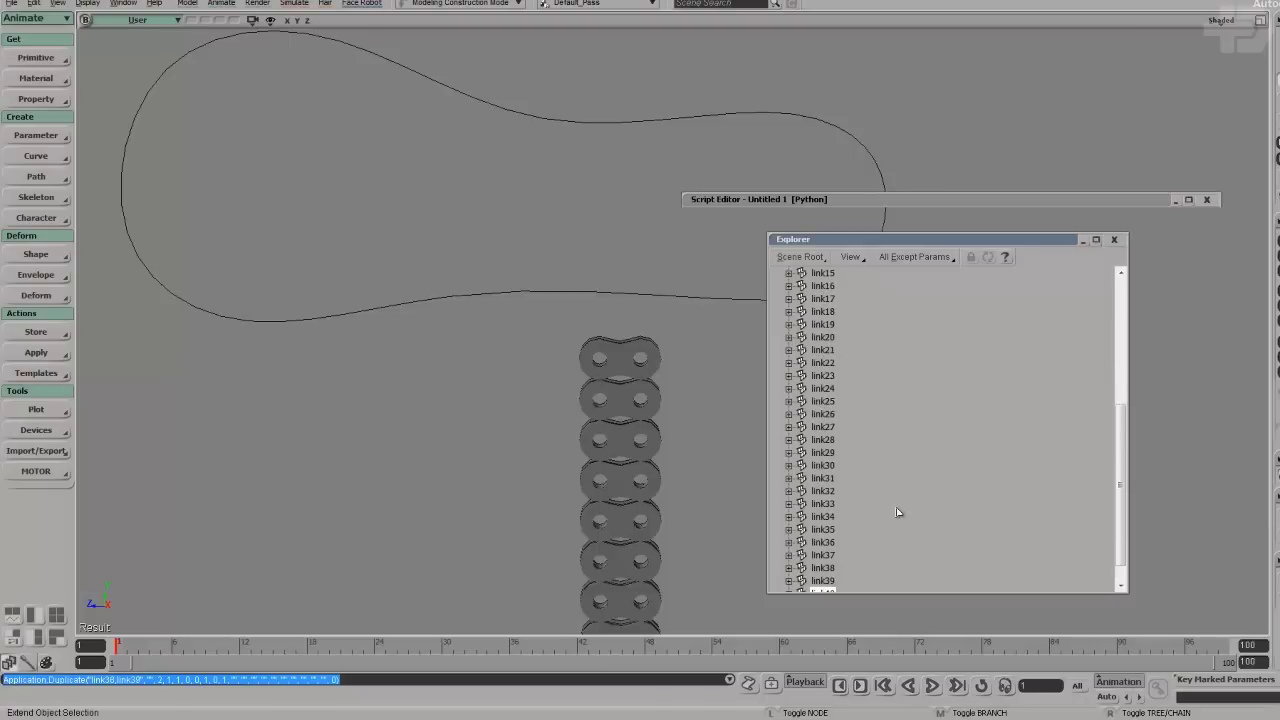
pyautogui.hotkey('ctrl', 'd')
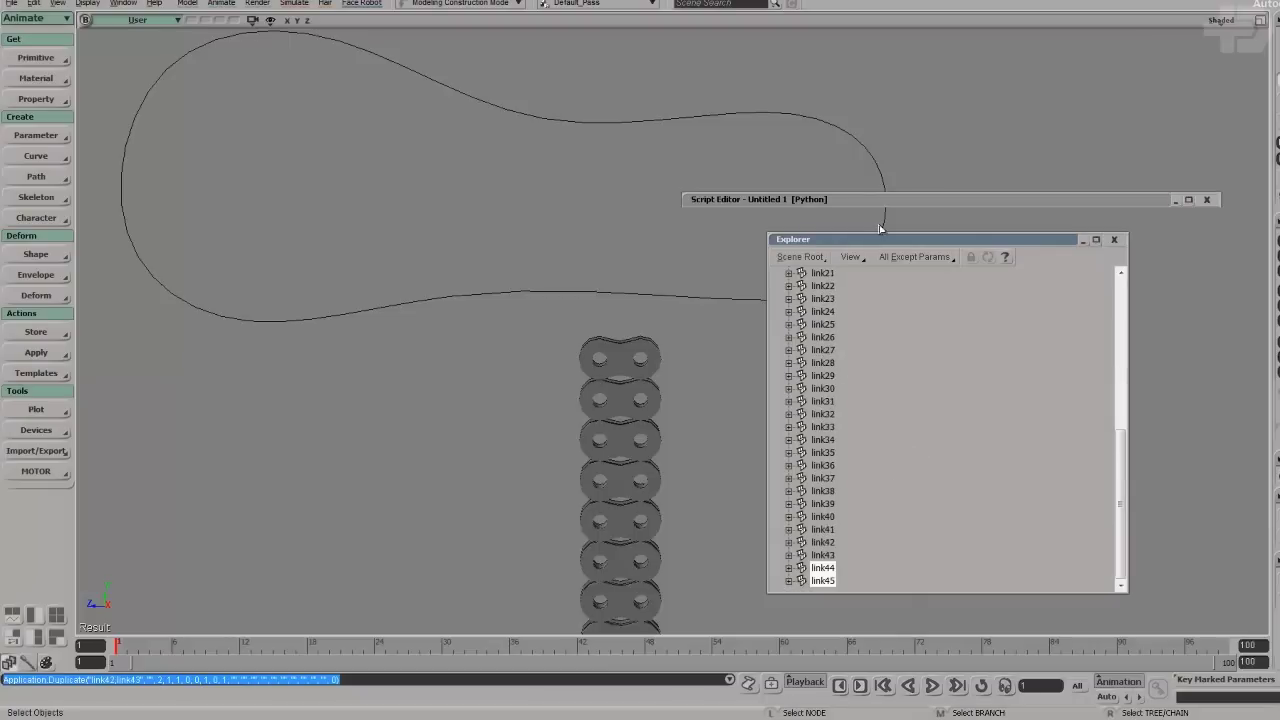
# Expand the Script Editor to check the calculated number of links, and collapse it again.
pyautogui.click(872, 200)
pyautogui.click(889, 217)
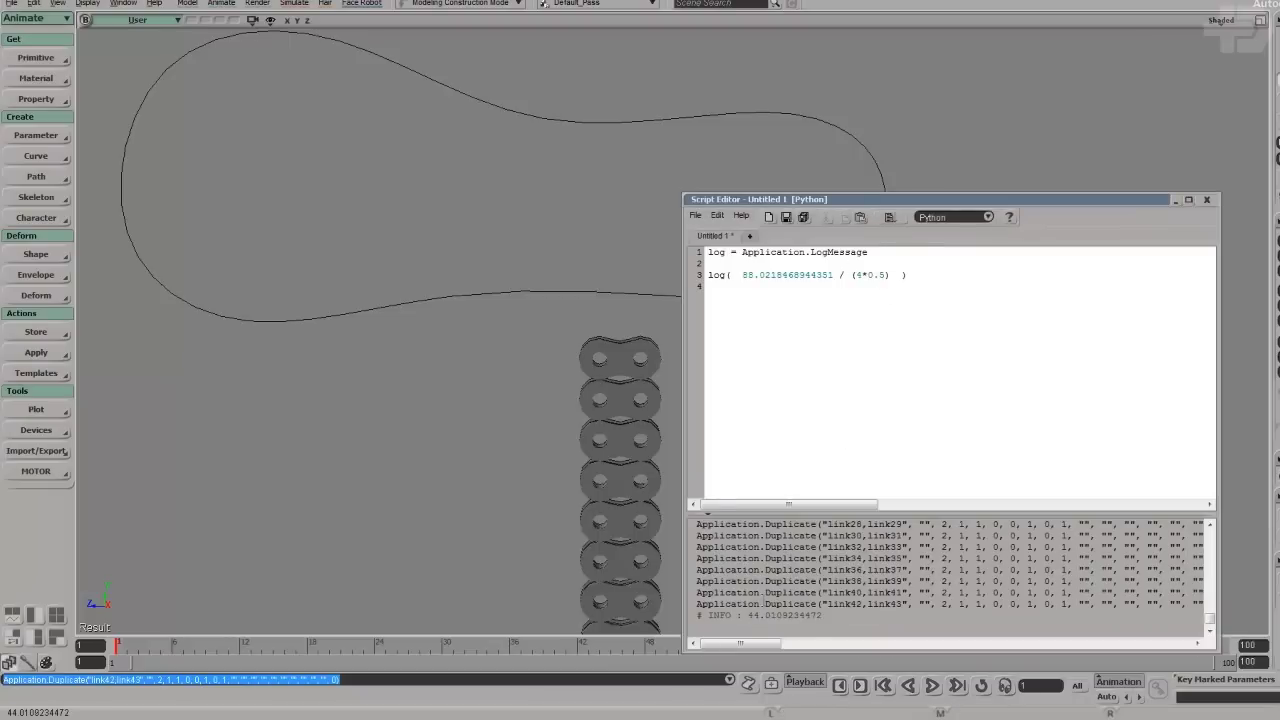
pyautogui.doubleClick(898, 200)
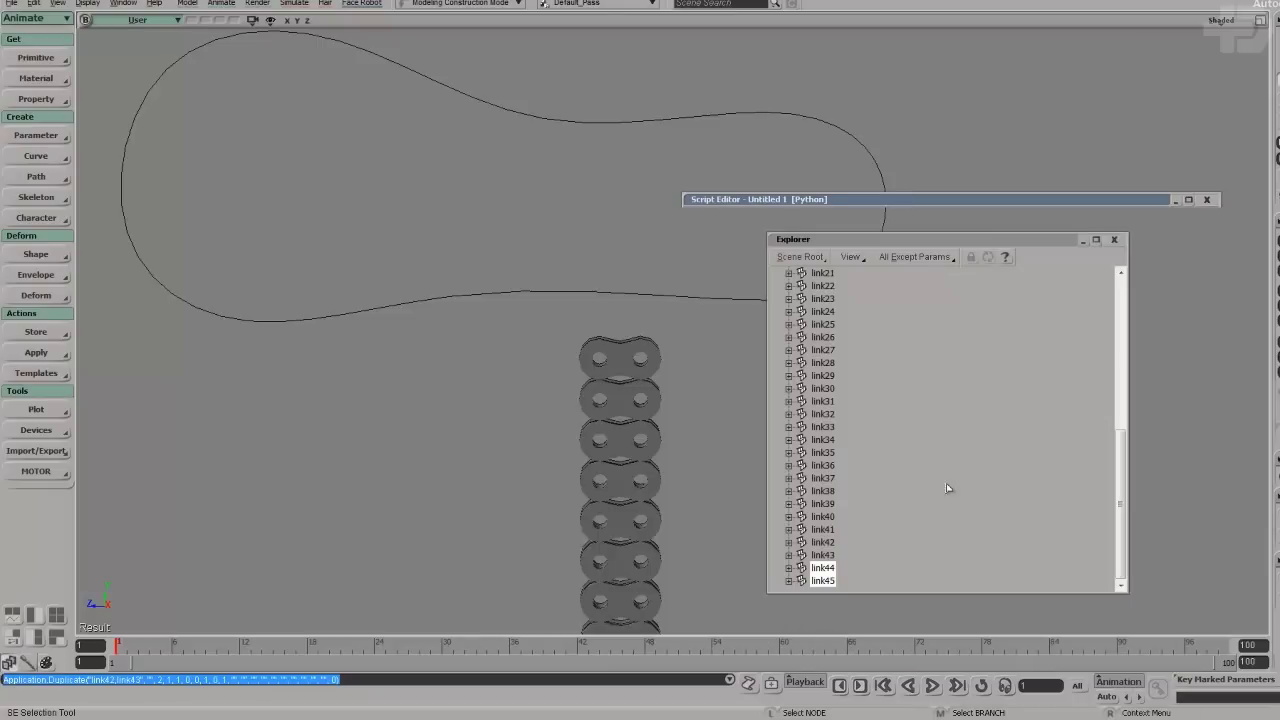
# Delete the surplus links link44 and link45.
pyautogui.click(826, 581)
pyautogui.keyDown('ctrl'); pyautogui.click(826, 568); pyautogui.keyUp('ctrl')
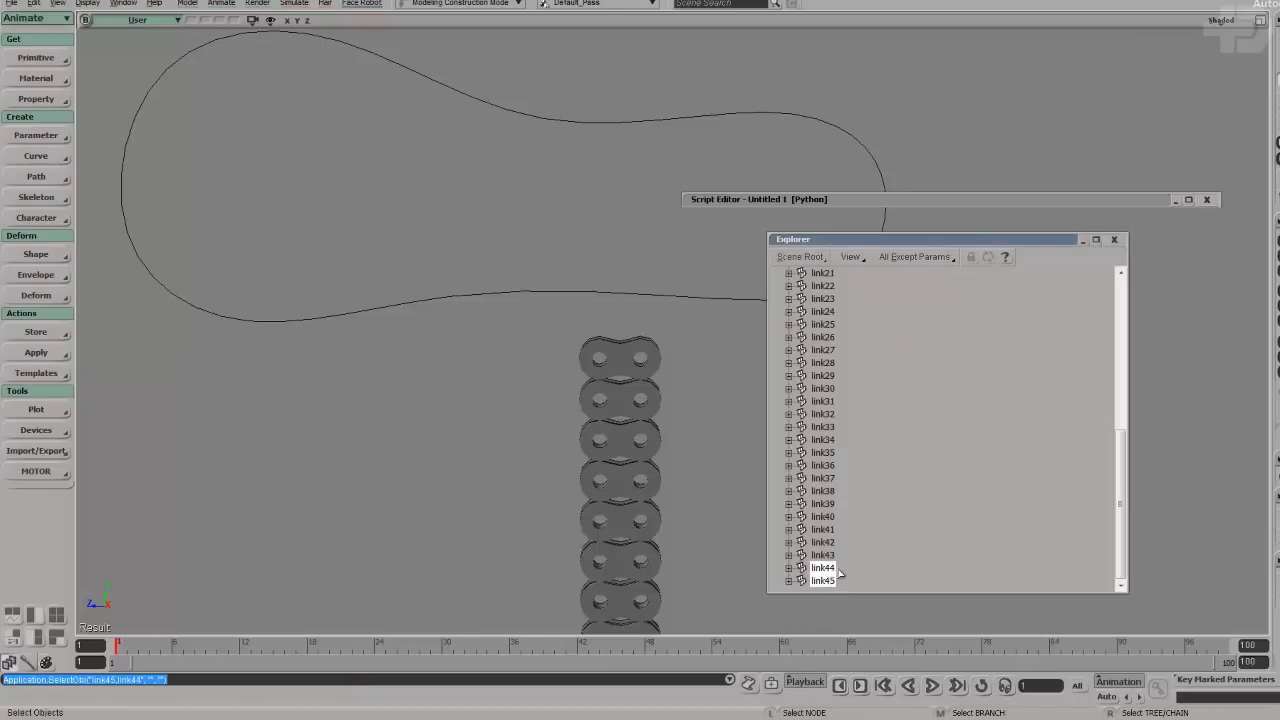
pyautogui.press('Delete')
# Select all links from link0 to link43 and constrain them to chainCurve with a Curve (Path) constraint.
pyautogui.scroll(8, 914, 380)
pyautogui.click(826, 325)
pyautogui.scroll(-8, 889, 420)
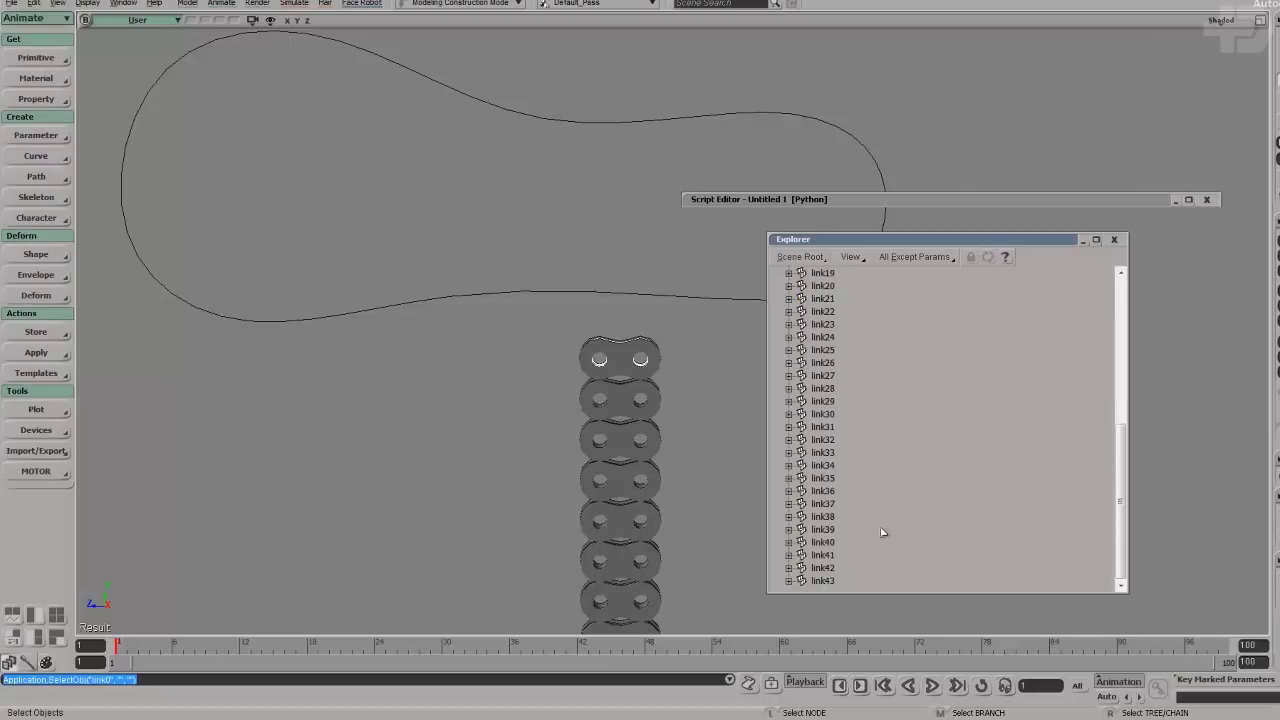
pyautogui.keyDown('shift'); pyautogui.click(826, 581); pyautogui.keyUp('shift')
pyautogui.scroll(8, 931, 403)
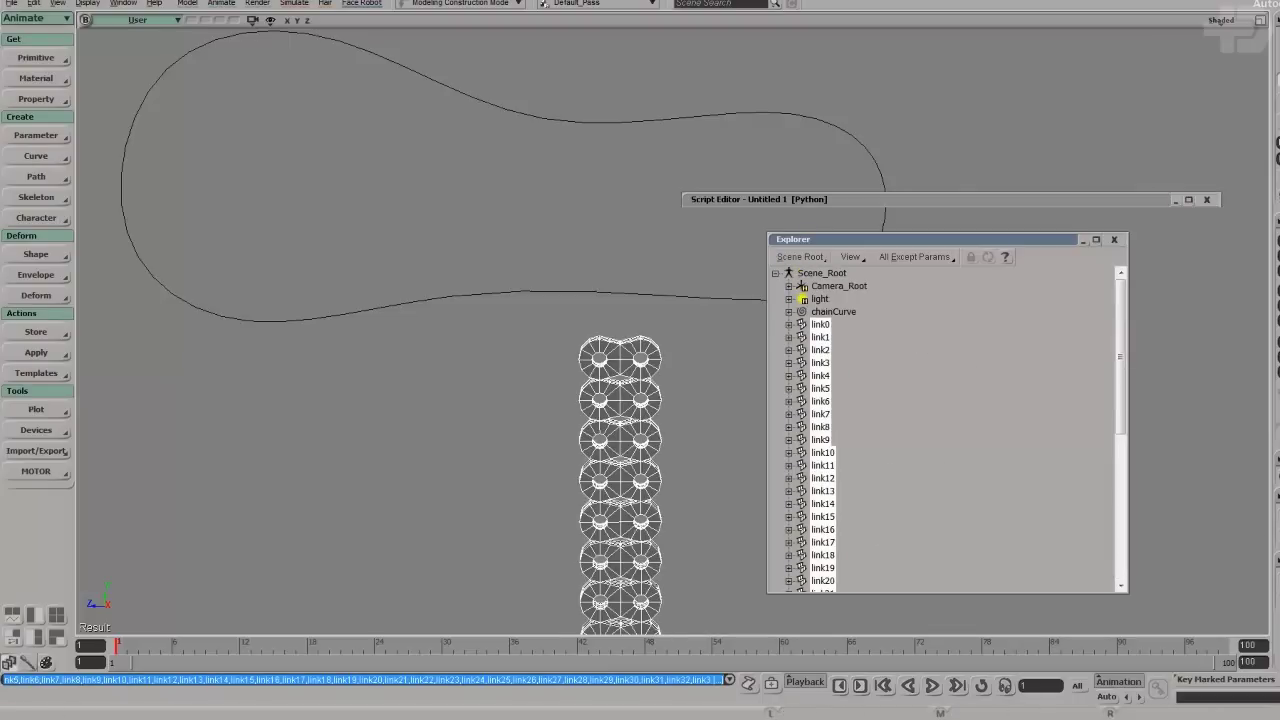
pyautogui.click(1279, 497)
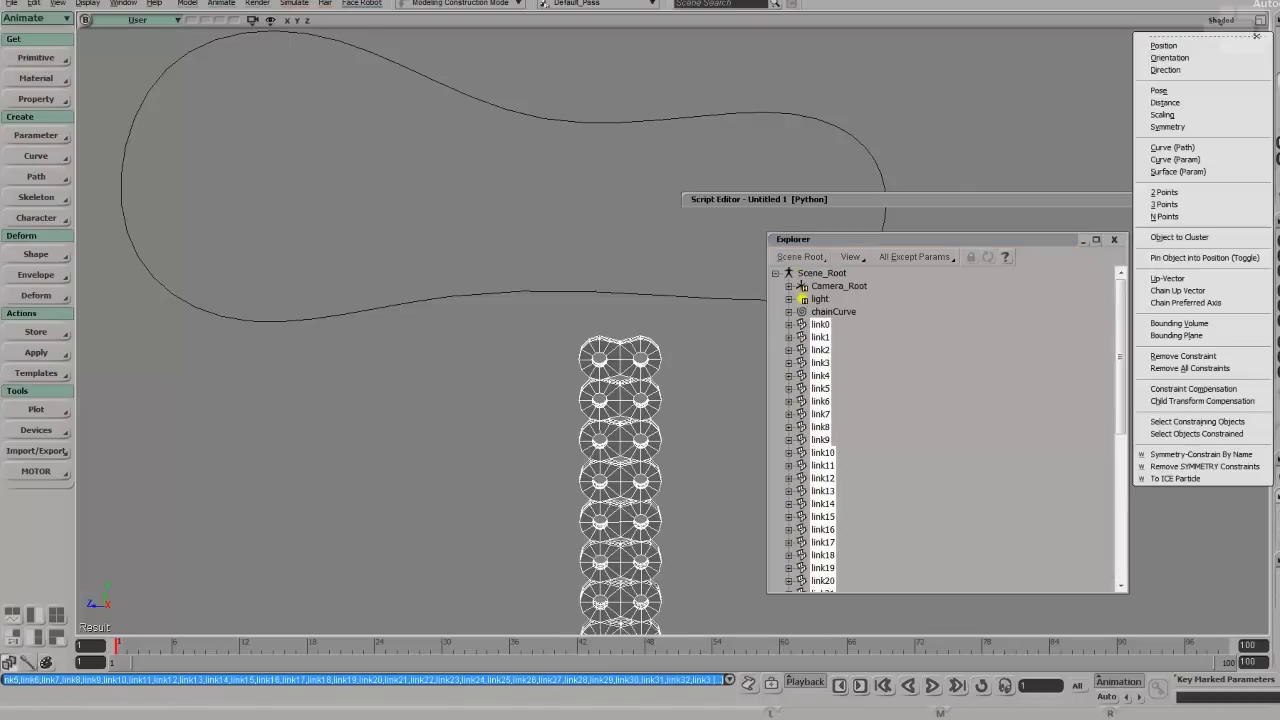
pyautogui.click(1196, 148)
pyautogui.click(557, 293)
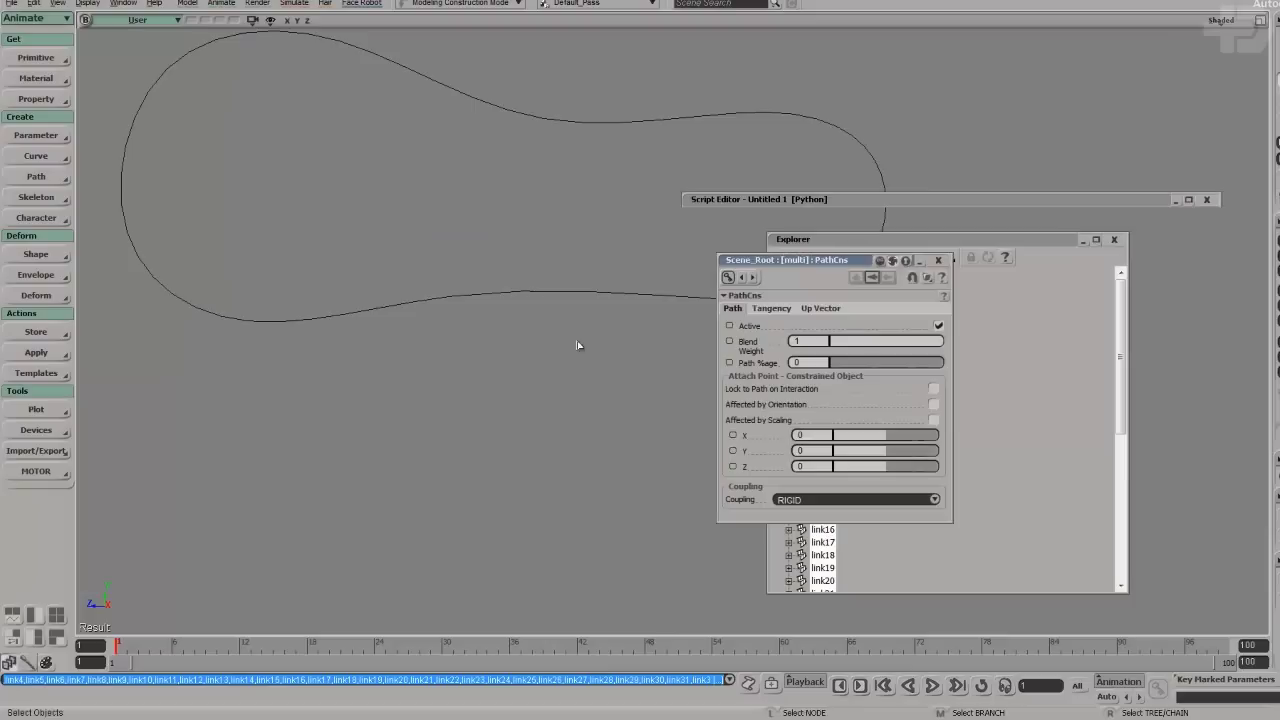
# Distribute the Path %age of all constrained links linearly along chainCurve, starting from 0, and deselect the links.
pyautogui.scroll(-4, 557, 351)
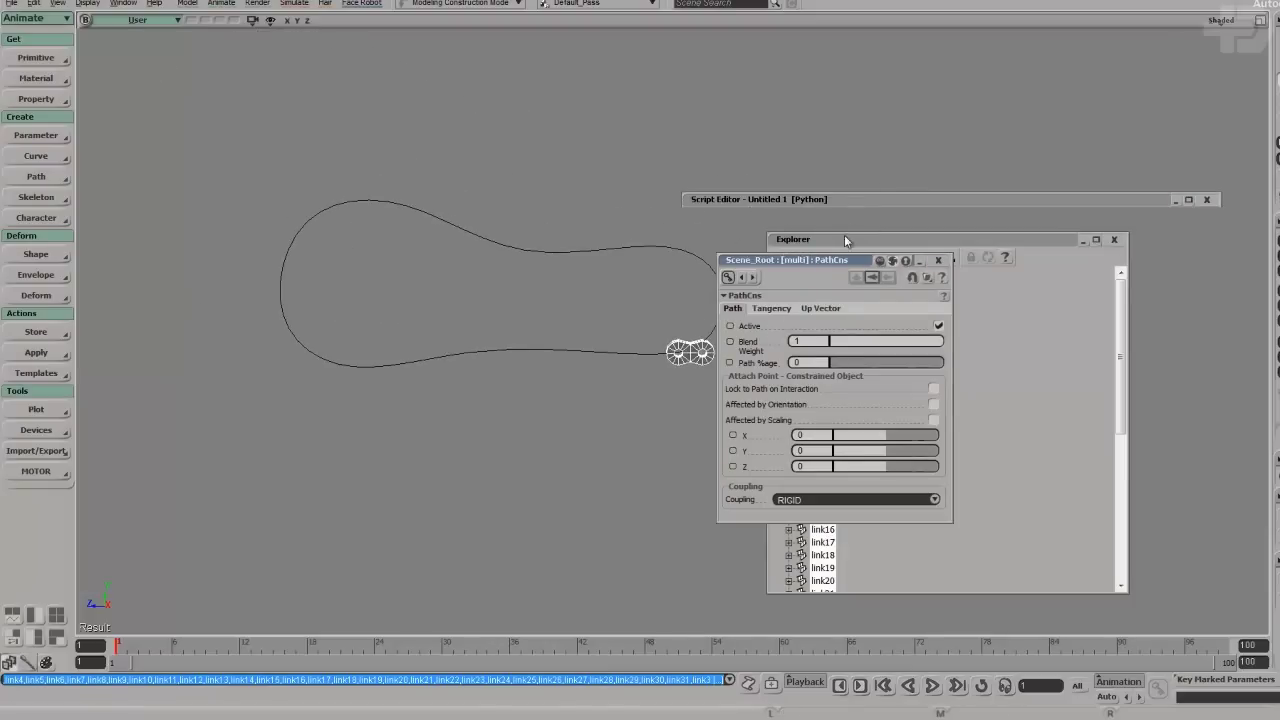
pyautogui.moveTo(832, 262); pyautogui.dragTo(945, 270)
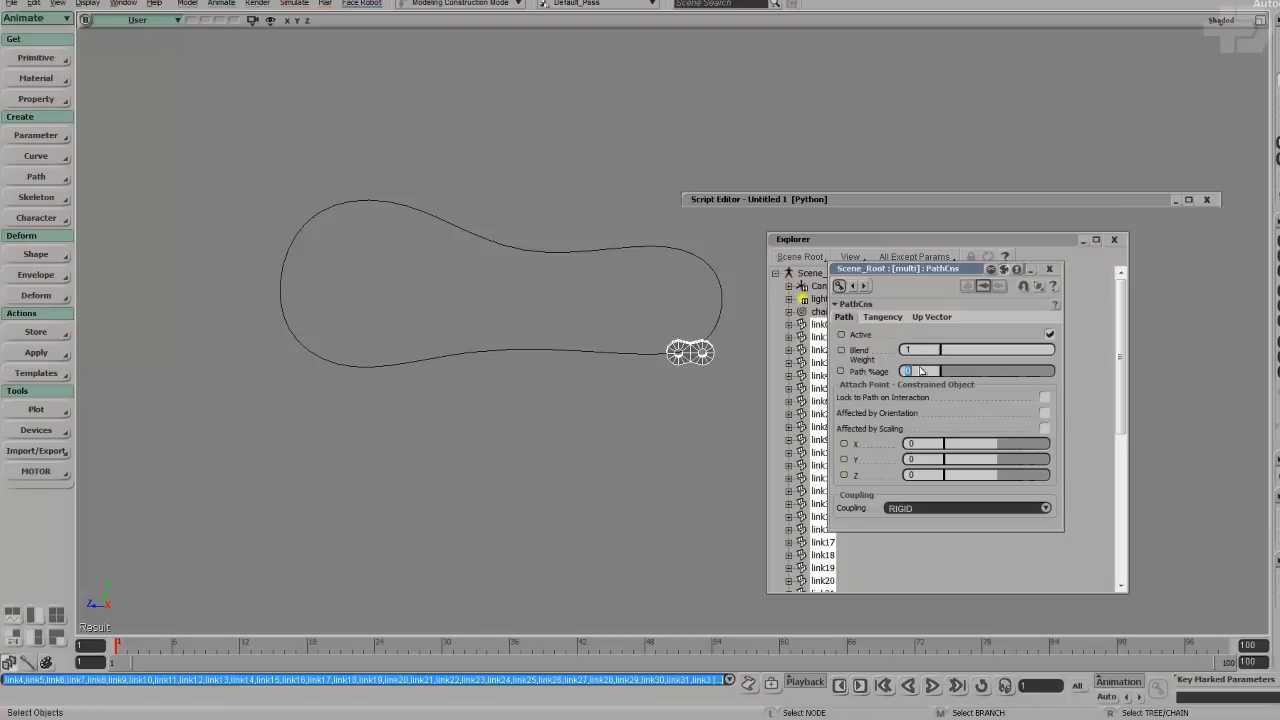
pyautogui.write('1')
pyautogui.write('(0')
pyautogui.press('Return')
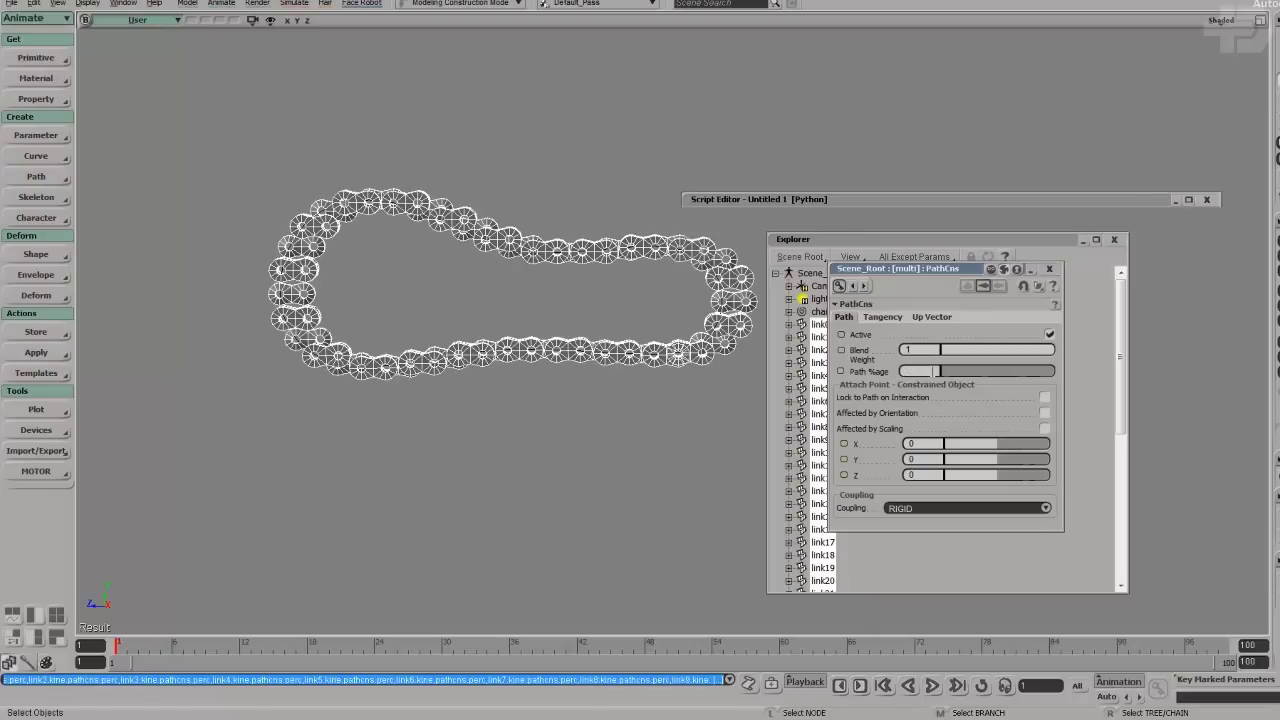
pyautogui.click(415, 293)
pyautogui.press('s')
pyautogui.moveTo(415, 293); pyautogui.dragTo(388, 251, button='middle')
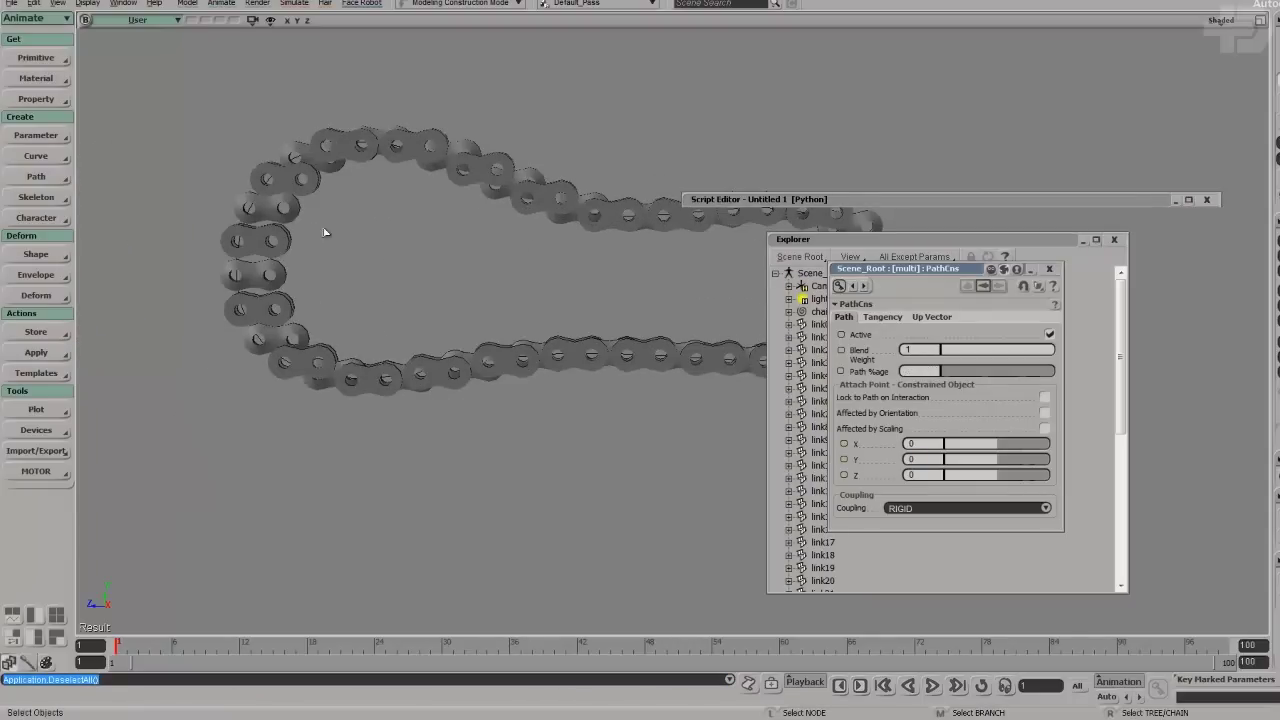
# Select all links from link0 to link43 and activate tangency in their path constraints, with the X axis aligned.
pyautogui.click(274, 235)
pyautogui.moveTo(496, 268); pyautogui.dragTo(434, 295)
pyautogui.click(893, 305)
pyautogui.click(888, 307)
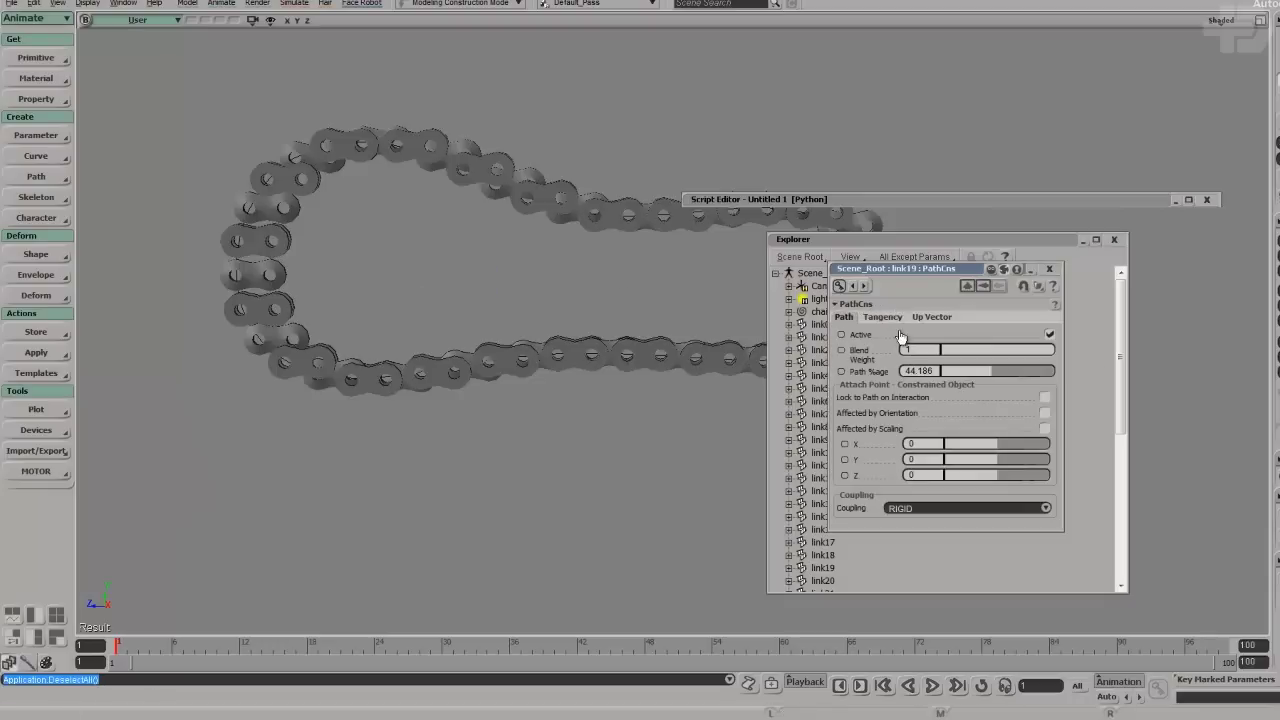
pyautogui.click(886, 319)
pyautogui.click(1049, 269)
pyautogui.click(822, 325)
pyautogui.scroll(-8, 934, 523)
pyautogui.keyDown('shift'); pyautogui.click(826, 582); pyautogui.keyUp('shift')
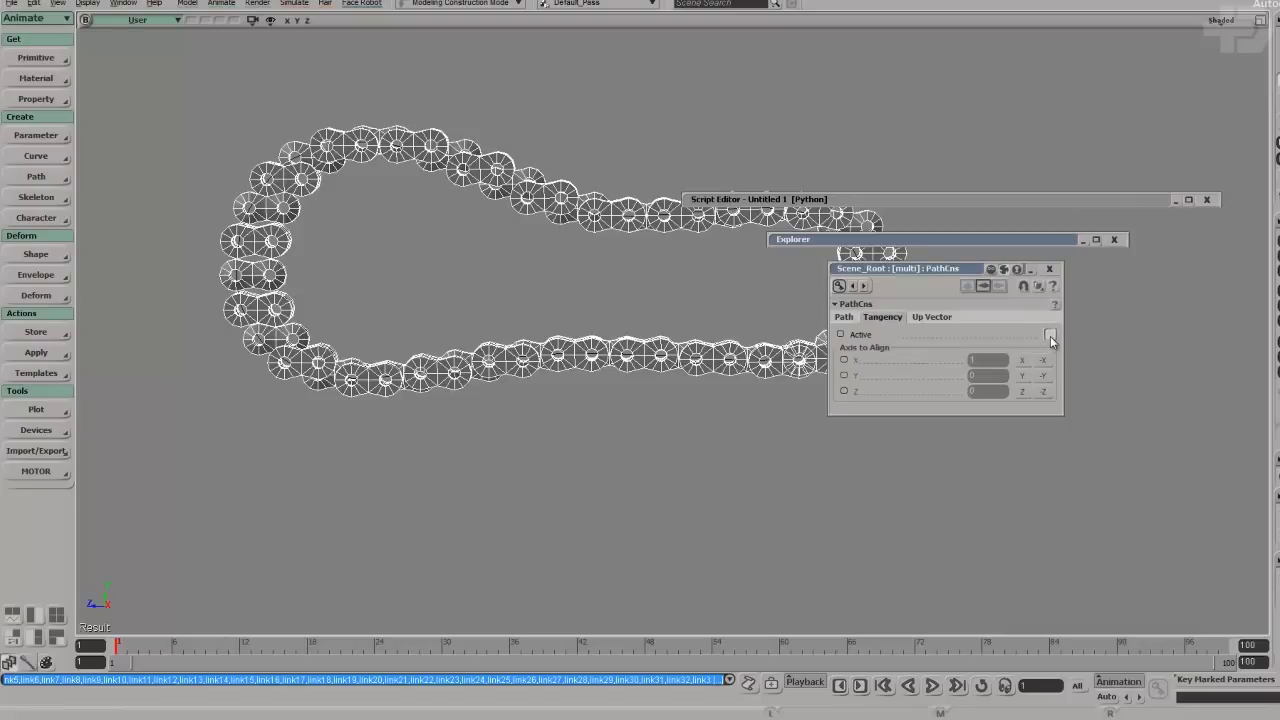
pyautogui.click(1050, 336)
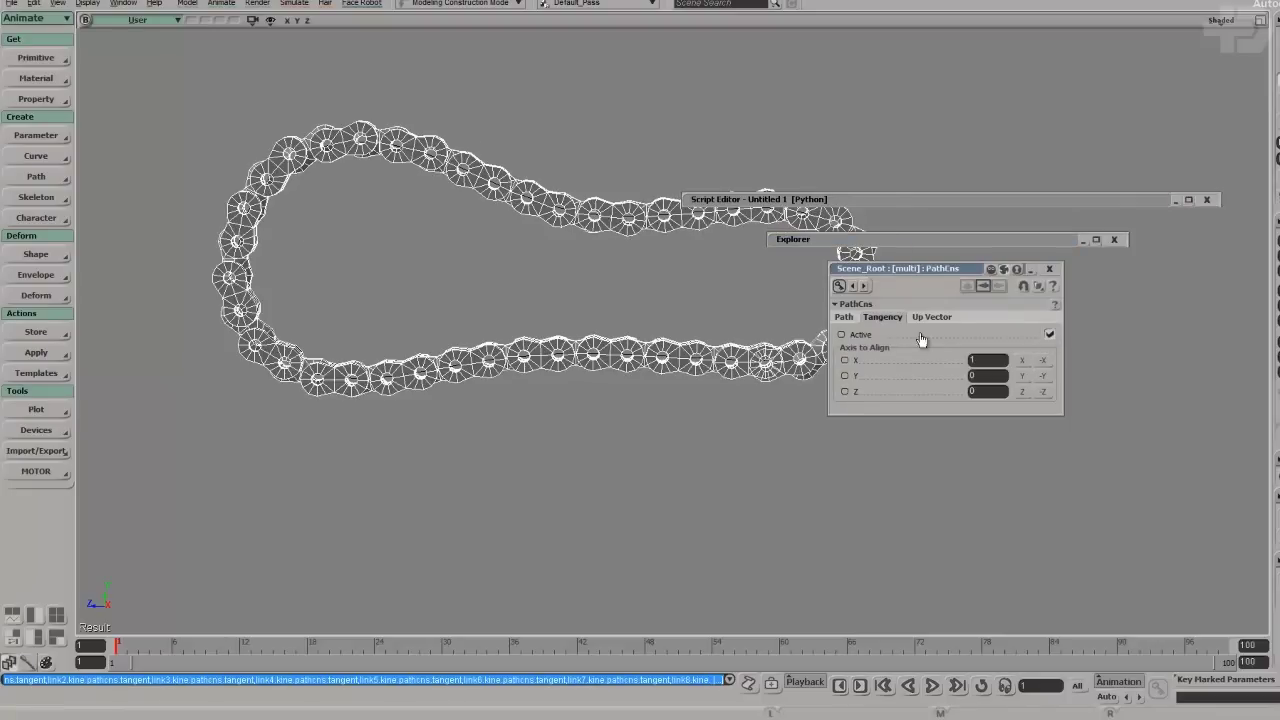
# Activate the up vector for all links' path constraints and set the affected axis to Z.
pyautogui.click(930, 317)
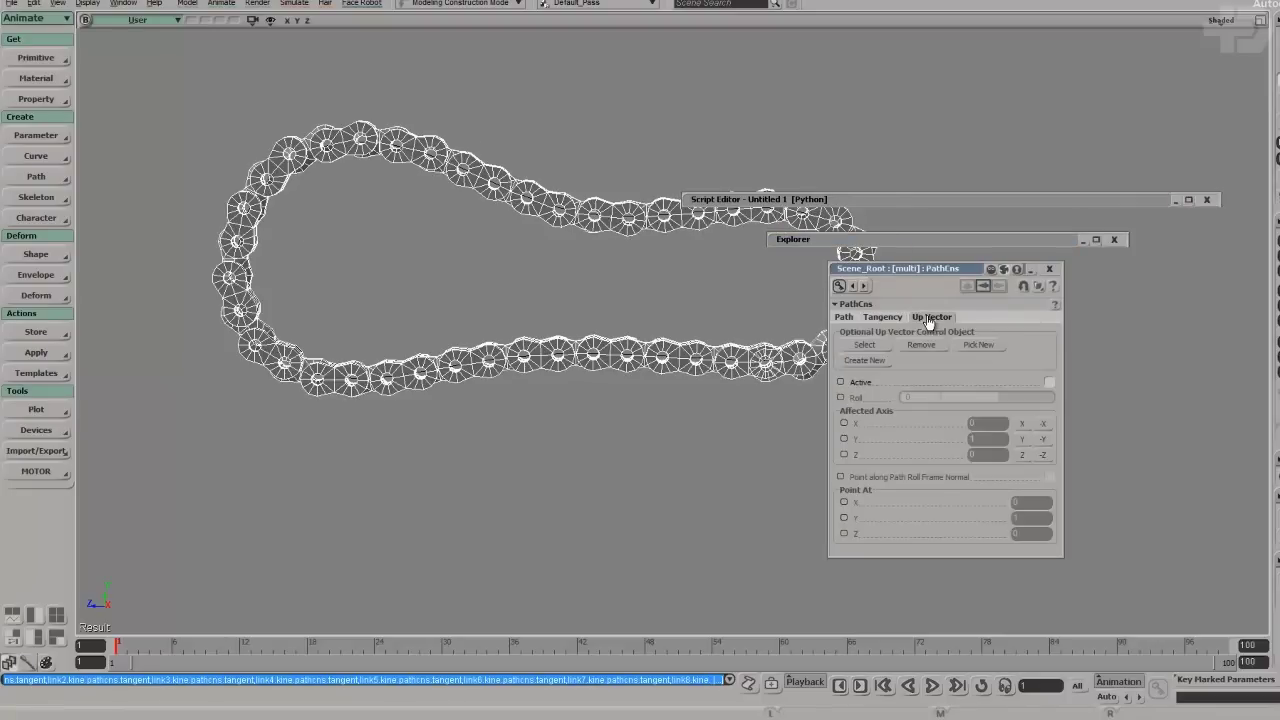
pyautogui.click(1050, 381)
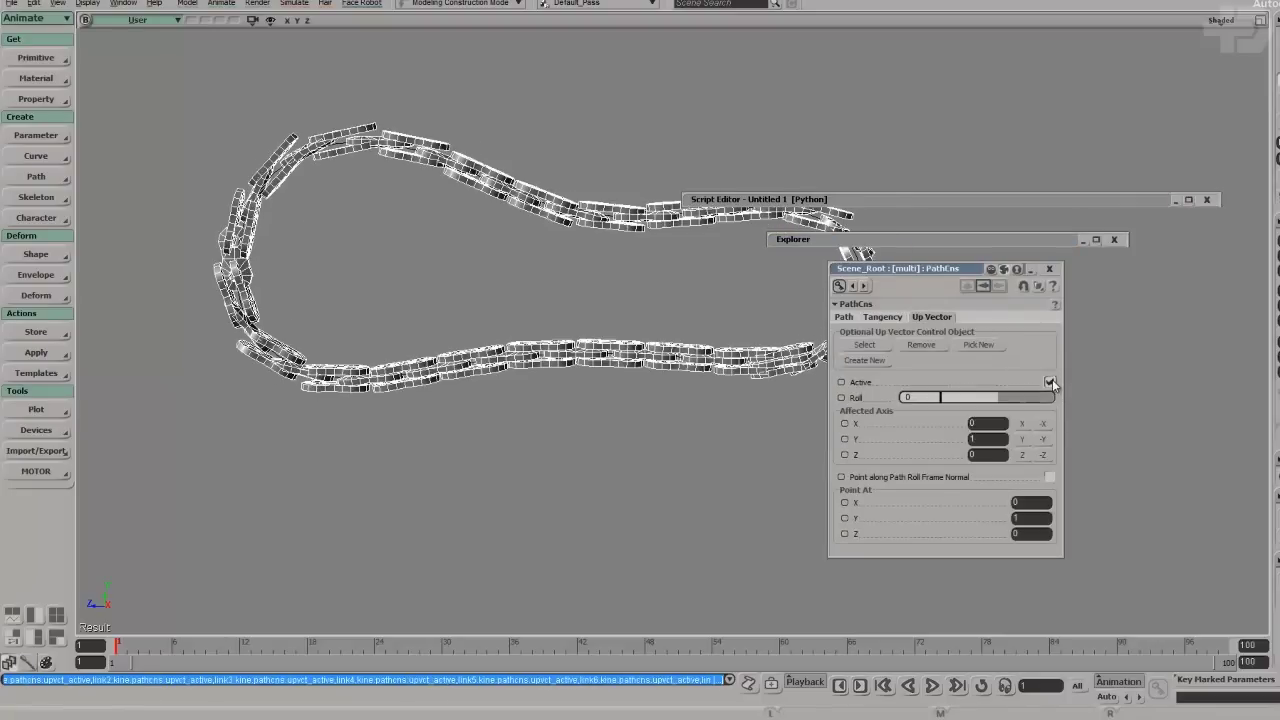
pyautogui.click(1022, 455)
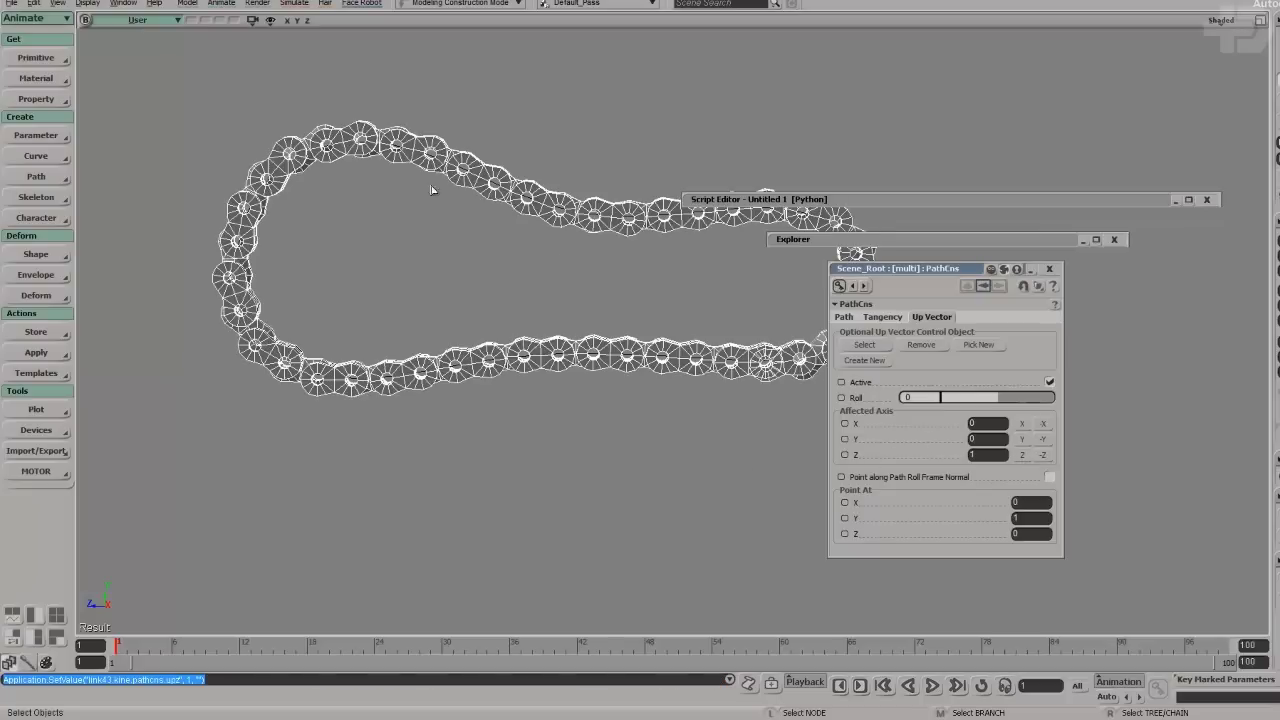
pyautogui.moveTo(947, 271); pyautogui.dragTo(1025, 262)
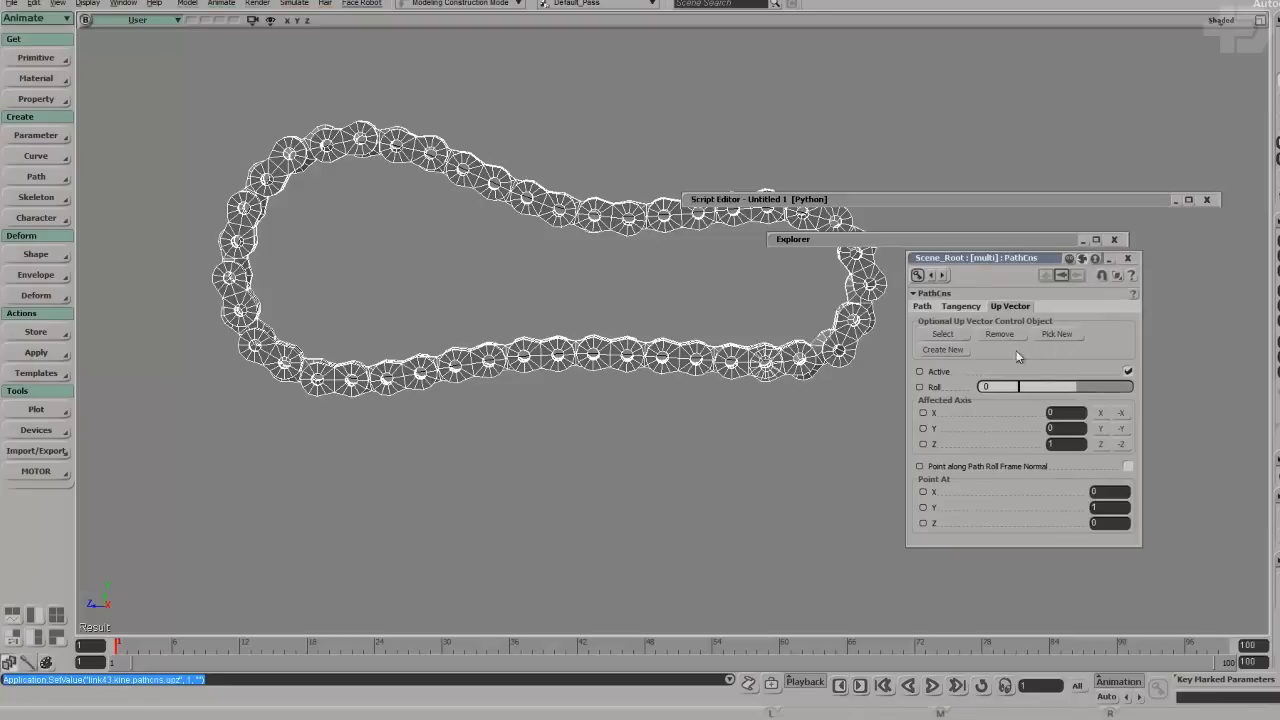
# Try shifting link3 along the curve by changing its Path %age, and undo the change.
pyautogui.click(961, 306)
pyautogui.click(922, 306)
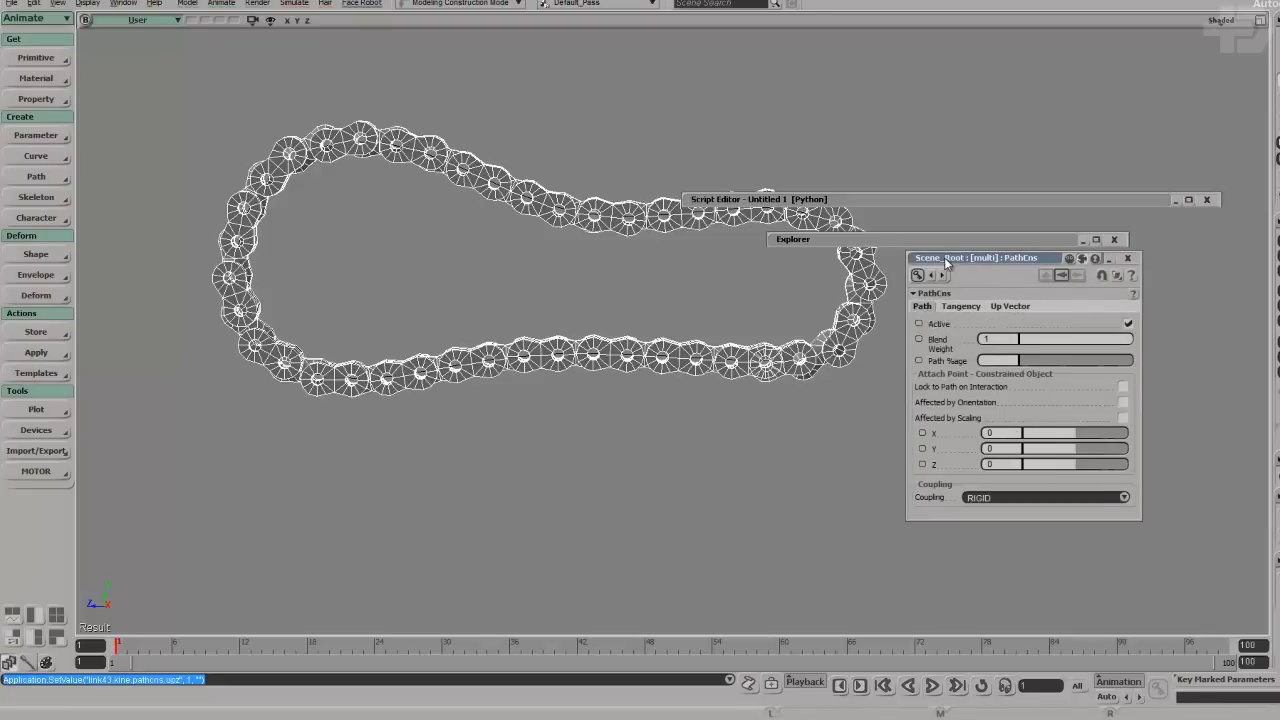
pyautogui.moveTo(950, 258); pyautogui.dragTo(952, 310)
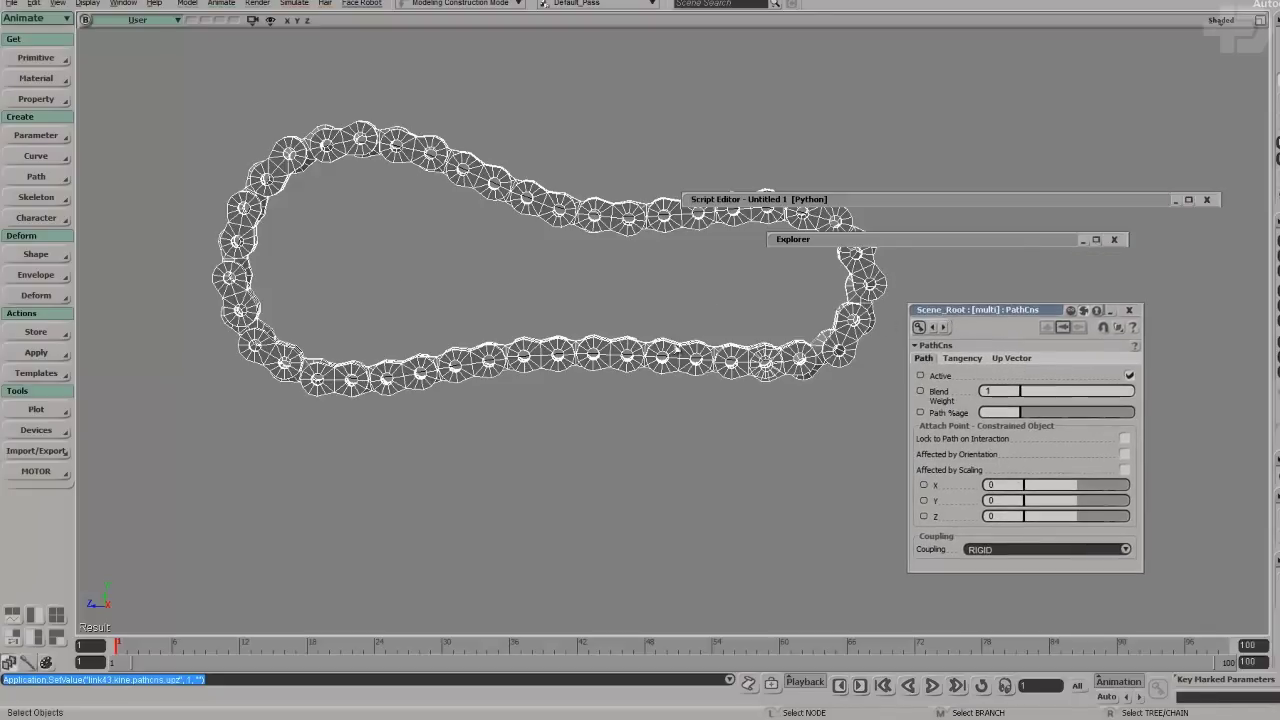
pyautogui.click(662, 362)
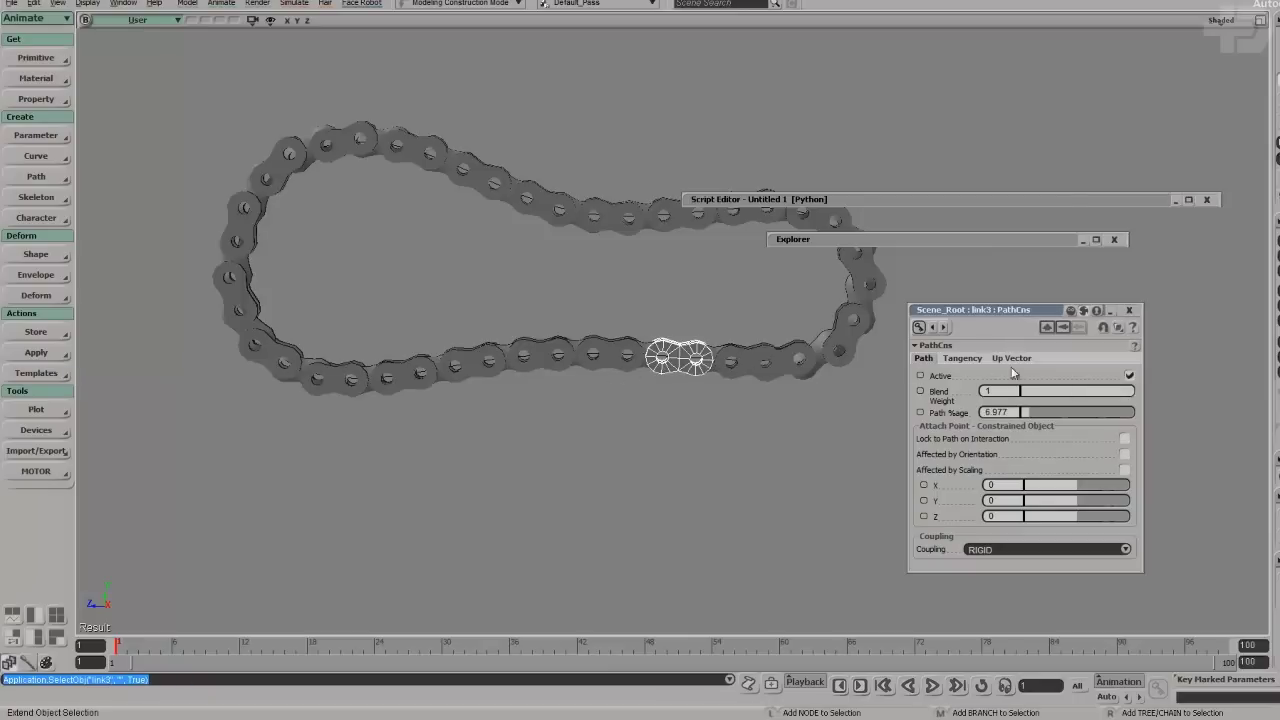
pyautogui.keyDown('shift'); pyautogui.moveTo(1049, 413); pyautogui.dragTo(922, 414); pyautogui.keyUp('shift')
pyautogui.hotkey('ctrl', 'z')
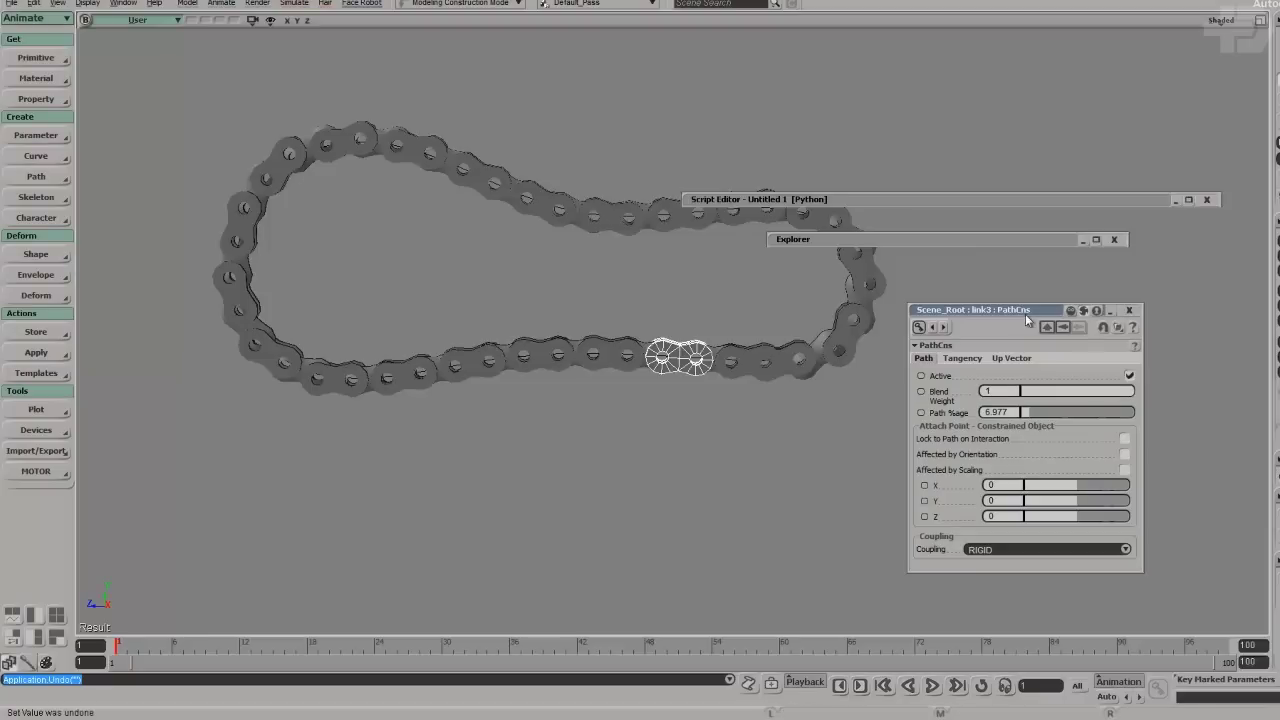
# Open link3's custom setup parameters from the Explorer, test the perc slider, and return it to 0.
pyautogui.click(864, 240)
pyautogui.click(828, 201)
pyautogui.moveTo(828, 201); pyautogui.dragTo(405, 152)
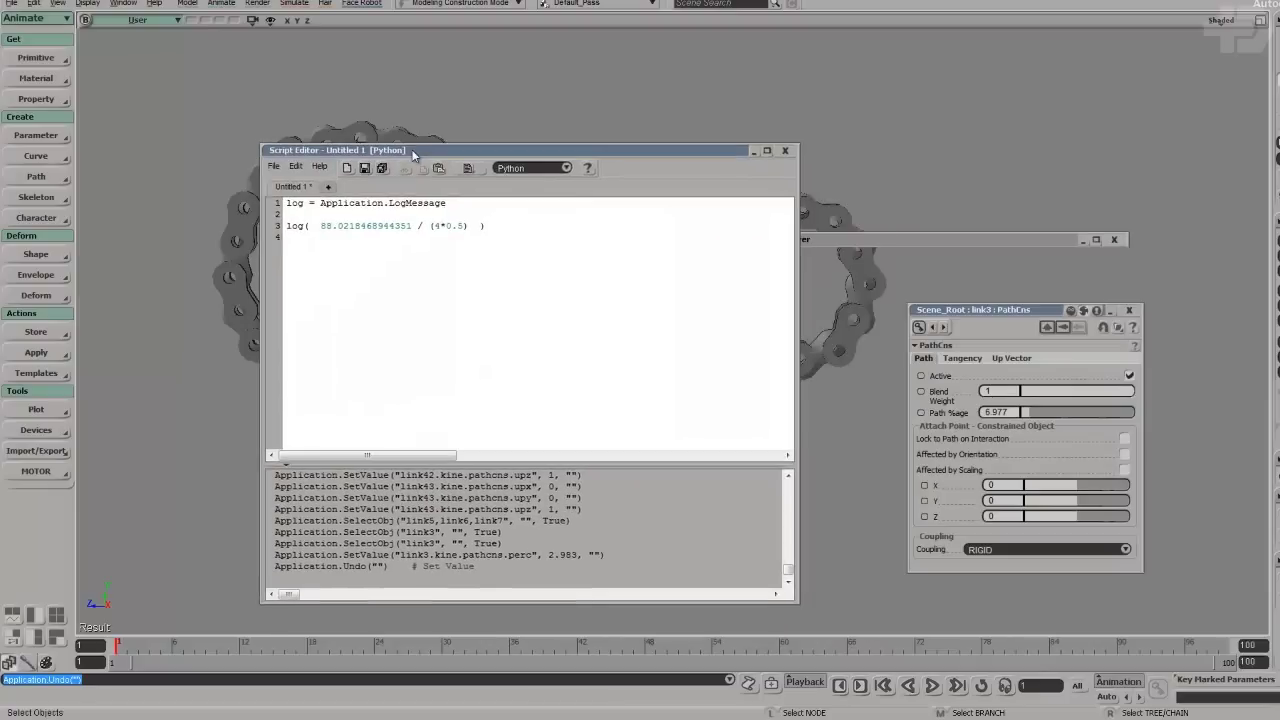
pyautogui.doubleClick(405, 152)
pyautogui.doubleClick(836, 244)
pyautogui.moveTo(836, 244); pyautogui.dragTo(368, 241)
pyautogui.scroll(8, 534, 323)
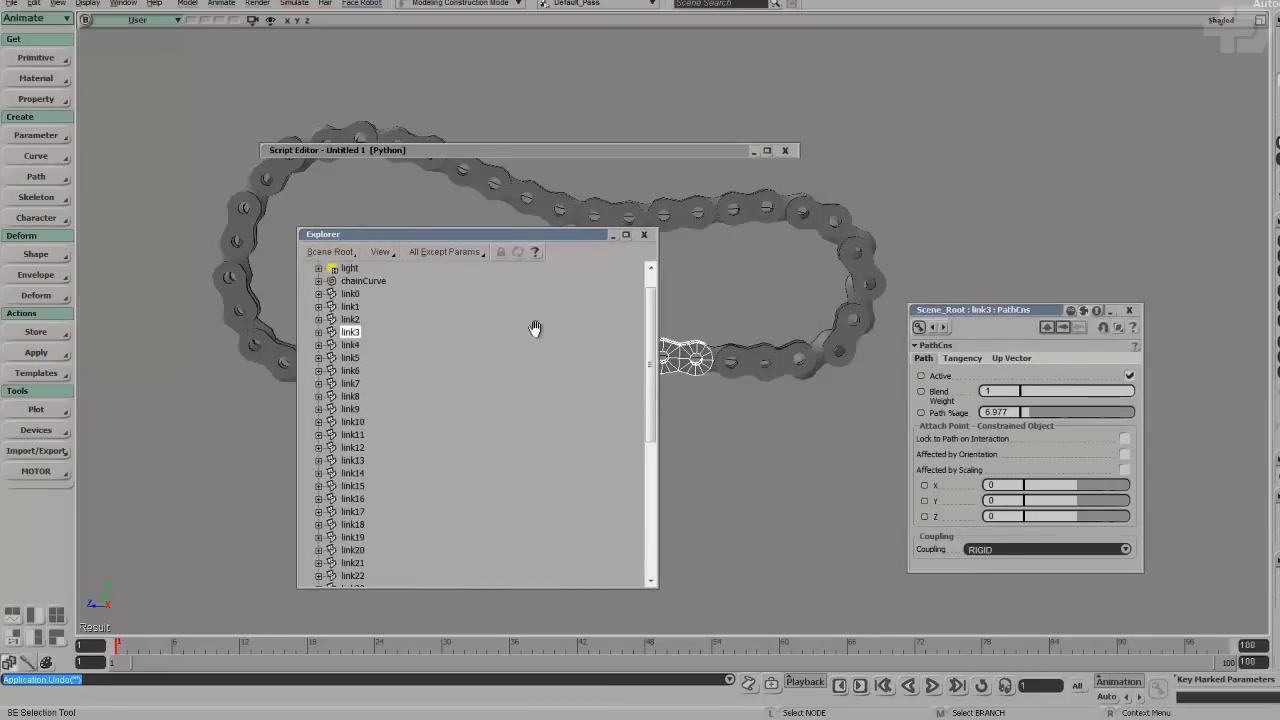
pyautogui.click(318, 357)
pyautogui.click(357, 408)
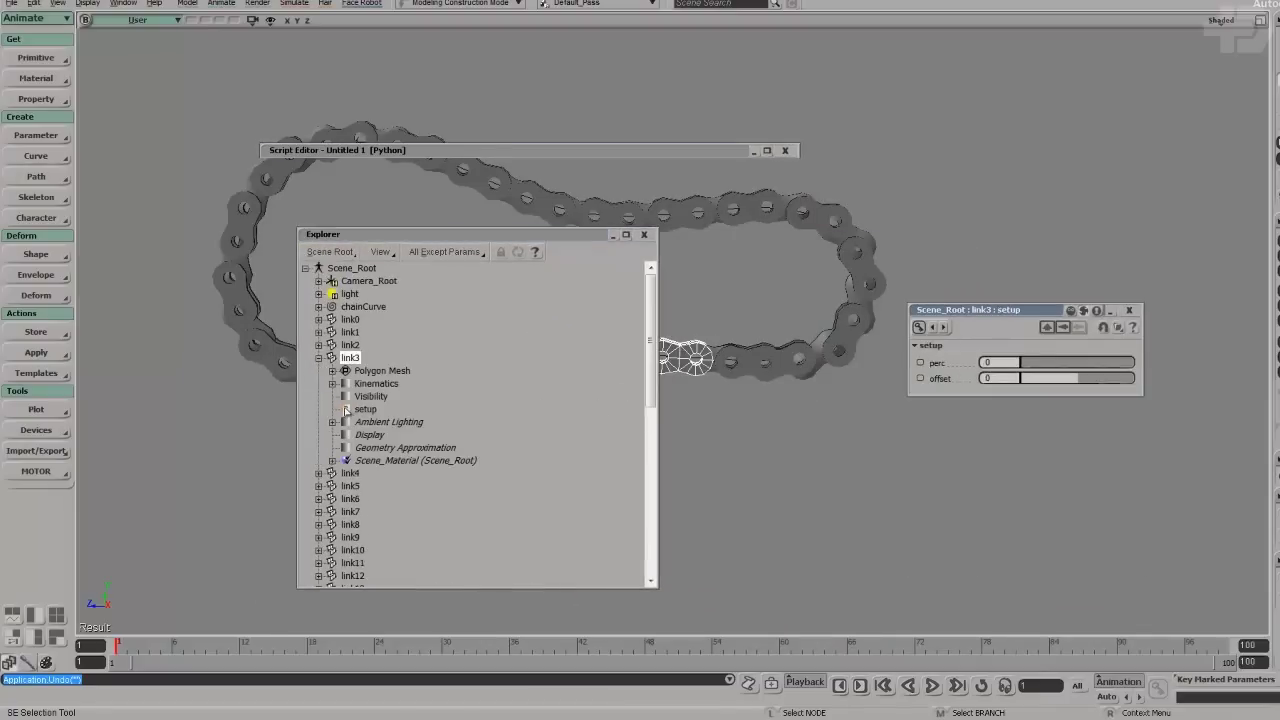
pyautogui.moveTo(1085, 362); pyautogui.dragTo(1015, 363)
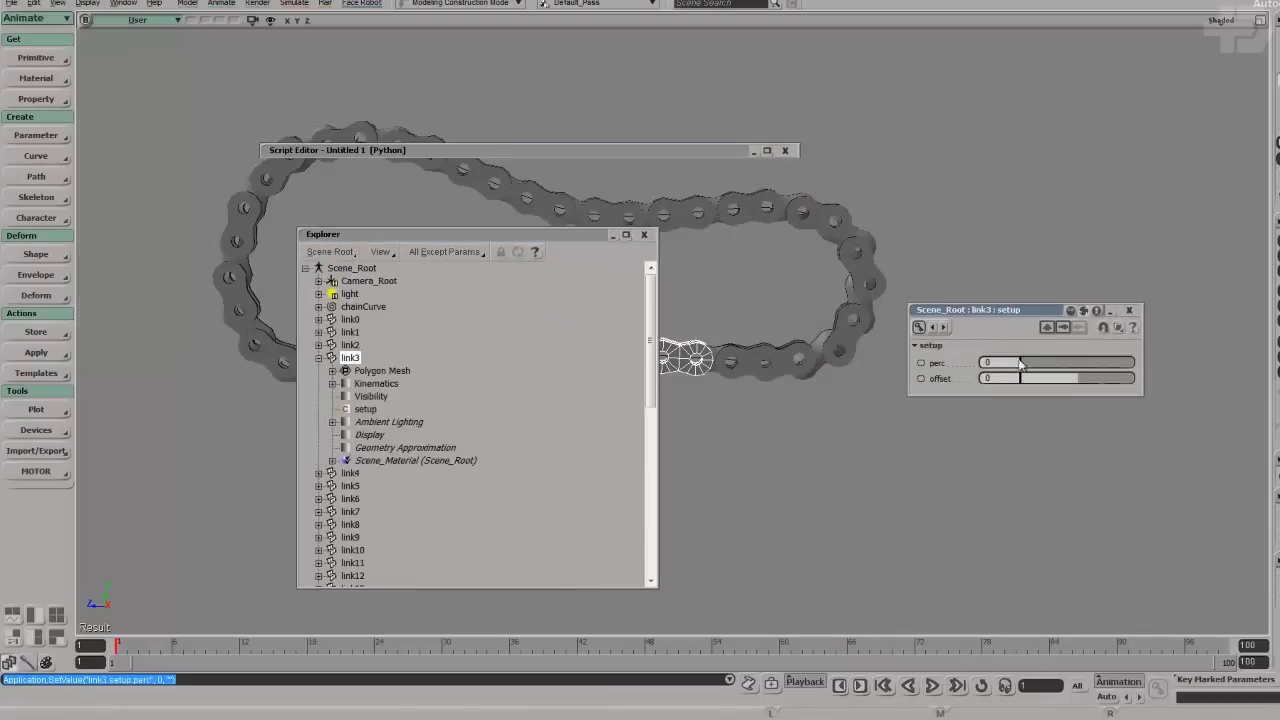
pyautogui.click(318, 357)
# Select link1 through link43, hide them so only link0 stays displayed, and save the scene.
pyautogui.click(351, 320)
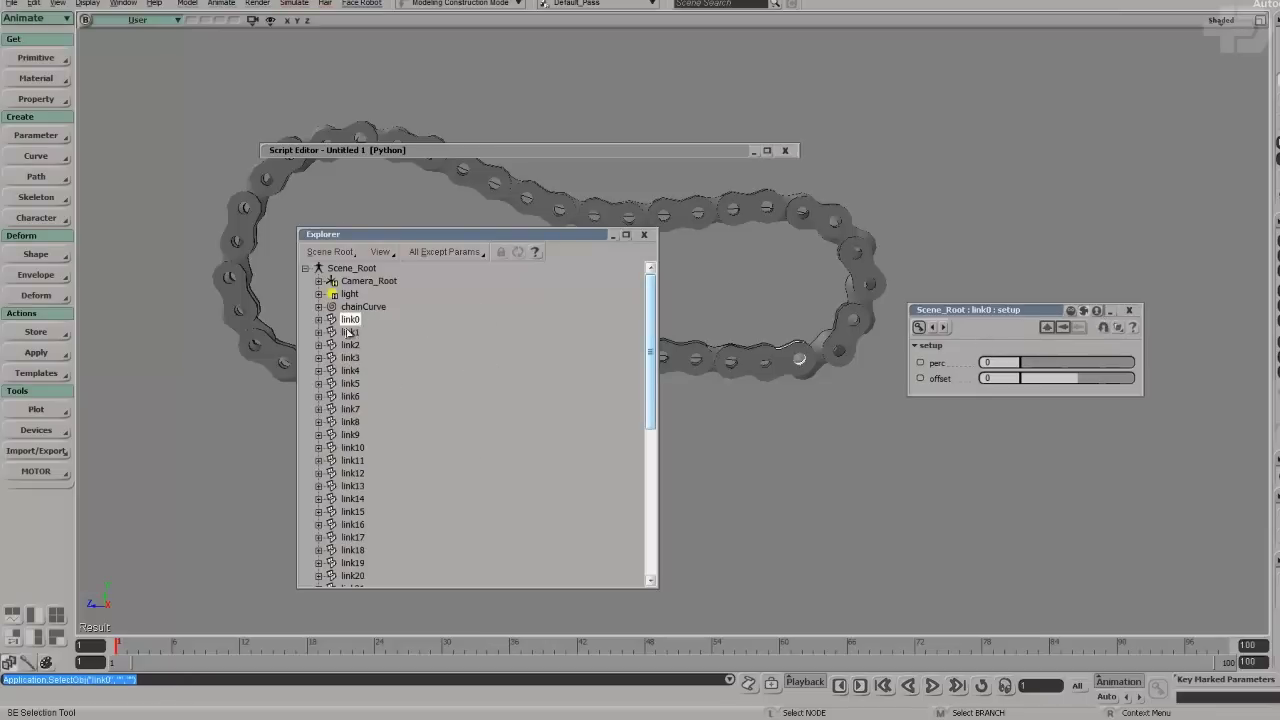
pyautogui.click(350, 332)
pyautogui.scroll(-6, 485, 420)
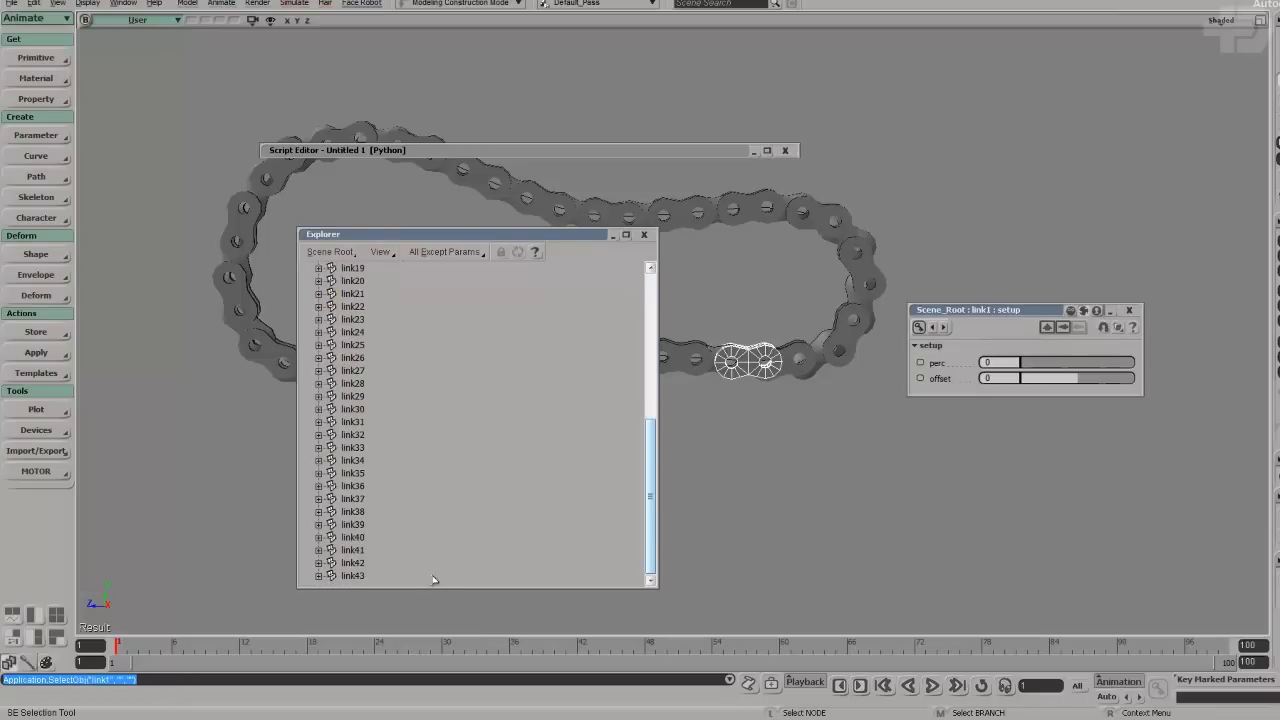
pyautogui.keyDown('shift'); pyautogui.click(351, 576); pyautogui.keyUp('shift')
pyautogui.press('h')
pyautogui.scroll(6, 483, 446)
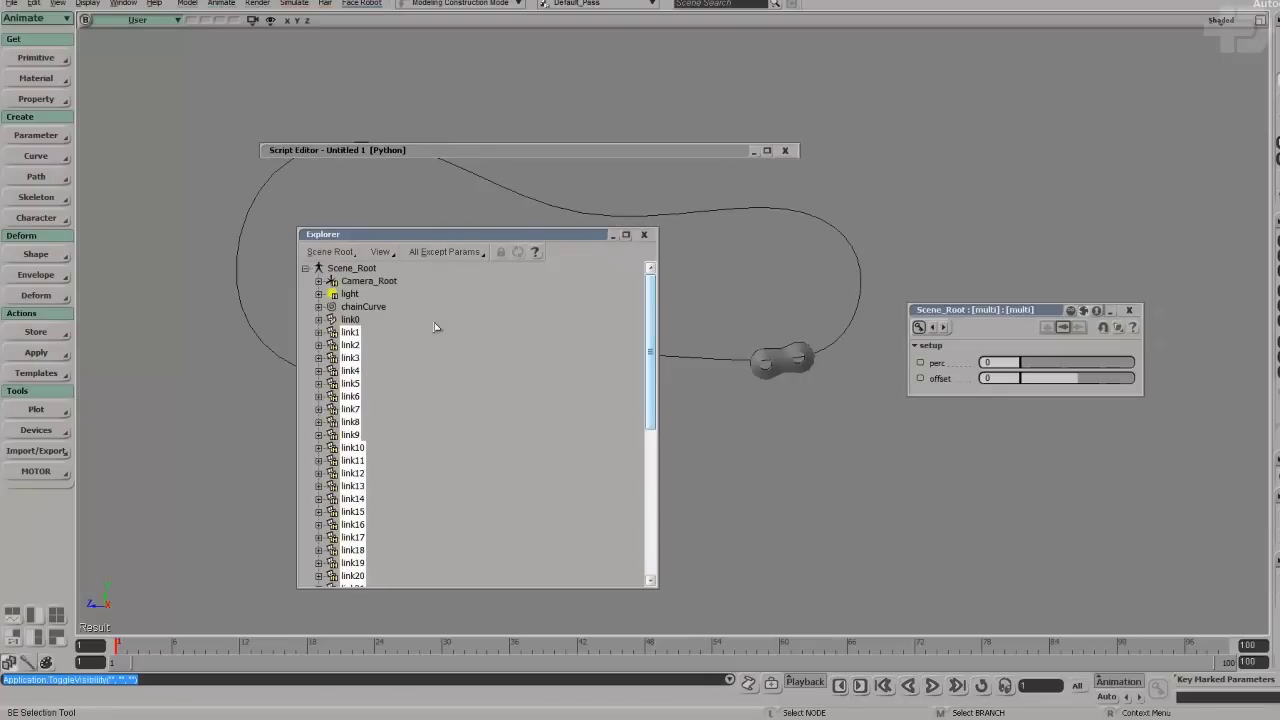
pyautogui.hotkey('ctrl', 's')
# Select link0 and open both its PathCns constraint properties and its custom setup parameters.
pyautogui.click(350, 319)
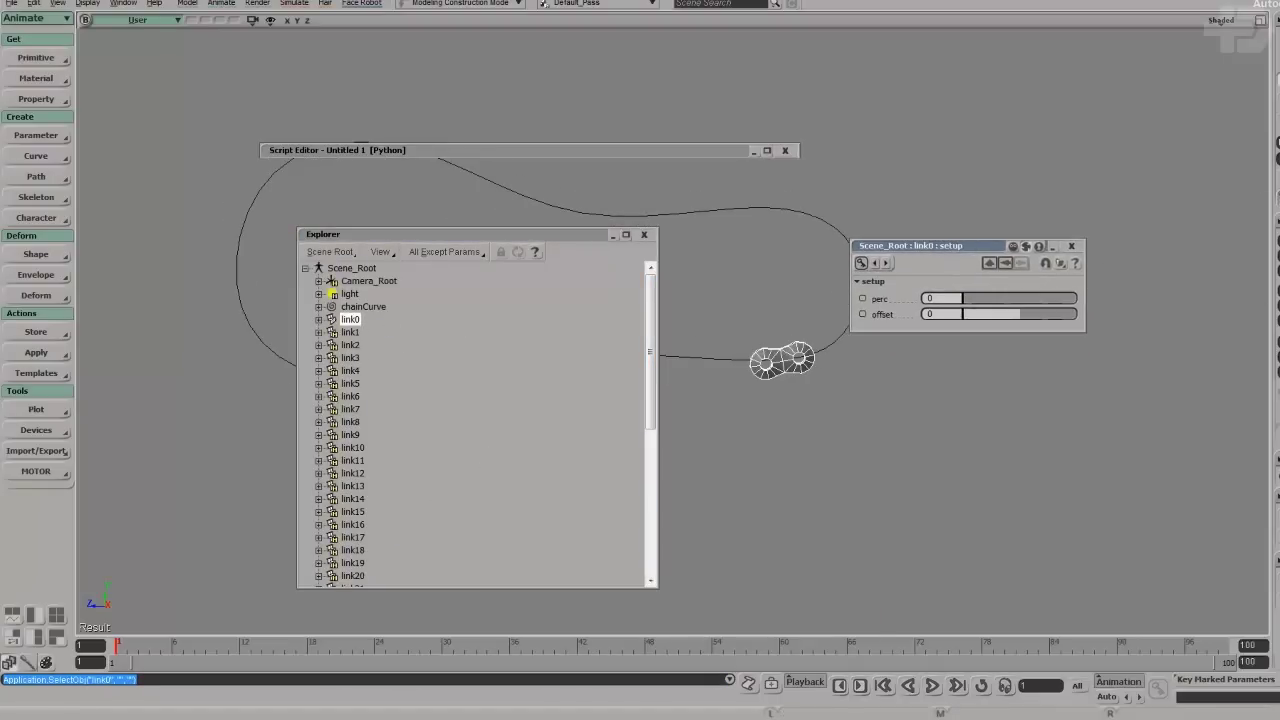
pyautogui.press('F3')
pyautogui.click(1095, 318)
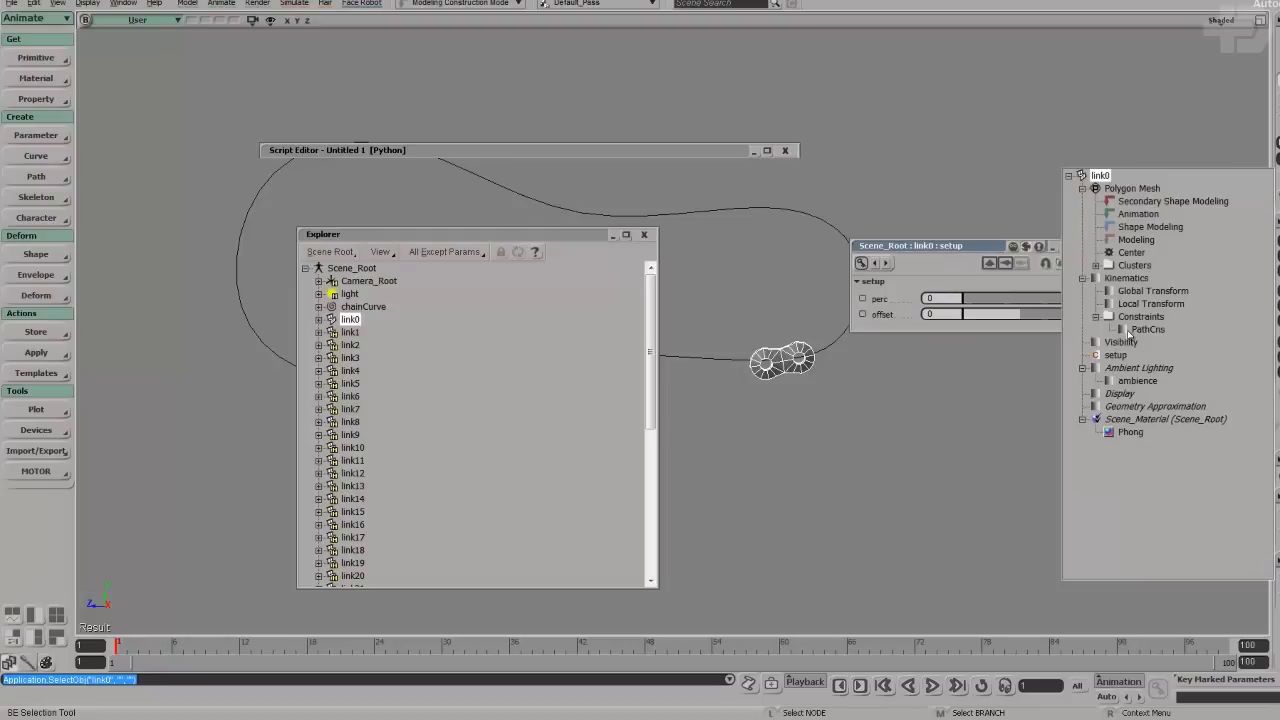
pyautogui.click(1140, 330)
pyautogui.moveTo(985, 250); pyautogui.dragTo(898, 204)
pyautogui.click(319, 319)
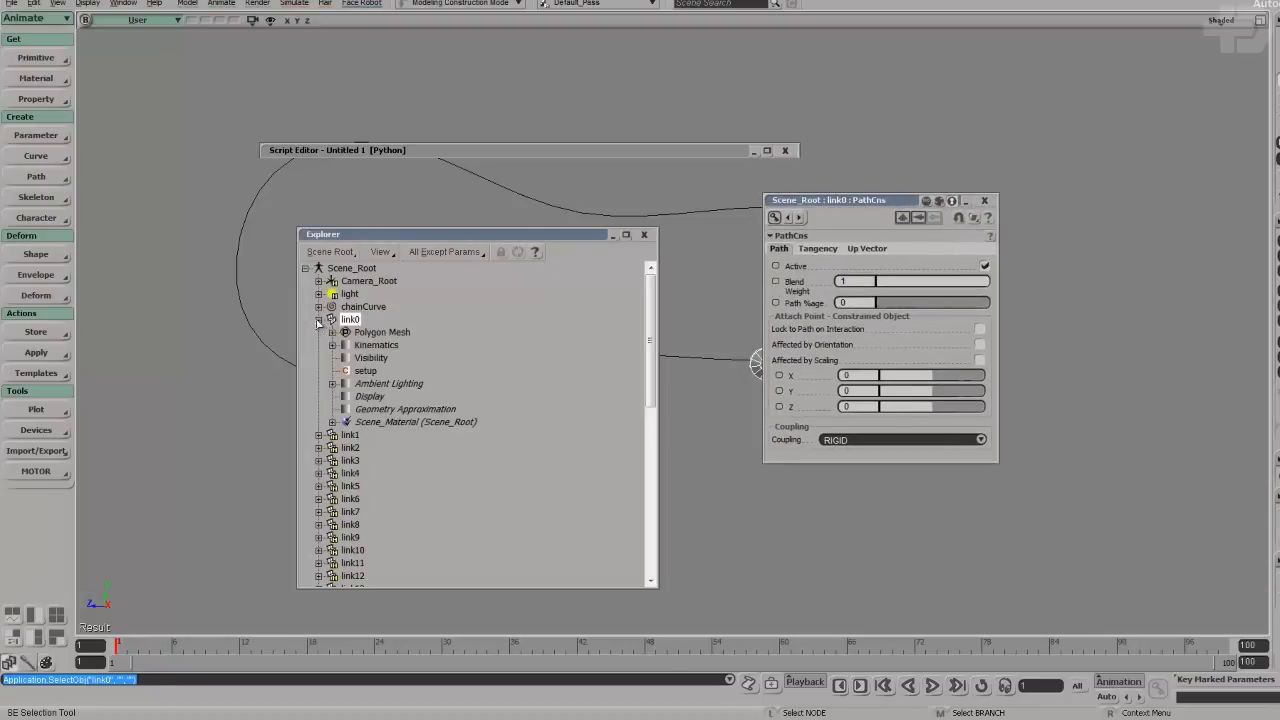
pyautogui.click(352, 371)
# Arrange the property windows, link link0's setup perc parameter to the constraint's Path %age, and test the perc slider.
pyautogui.moveTo(805, 259); pyautogui.dragTo(605, 201)
pyautogui.moveTo(680, 148); pyautogui.dragTo(927, 54)
pyautogui.moveTo(548, 268); pyautogui.dragTo(775, 310)
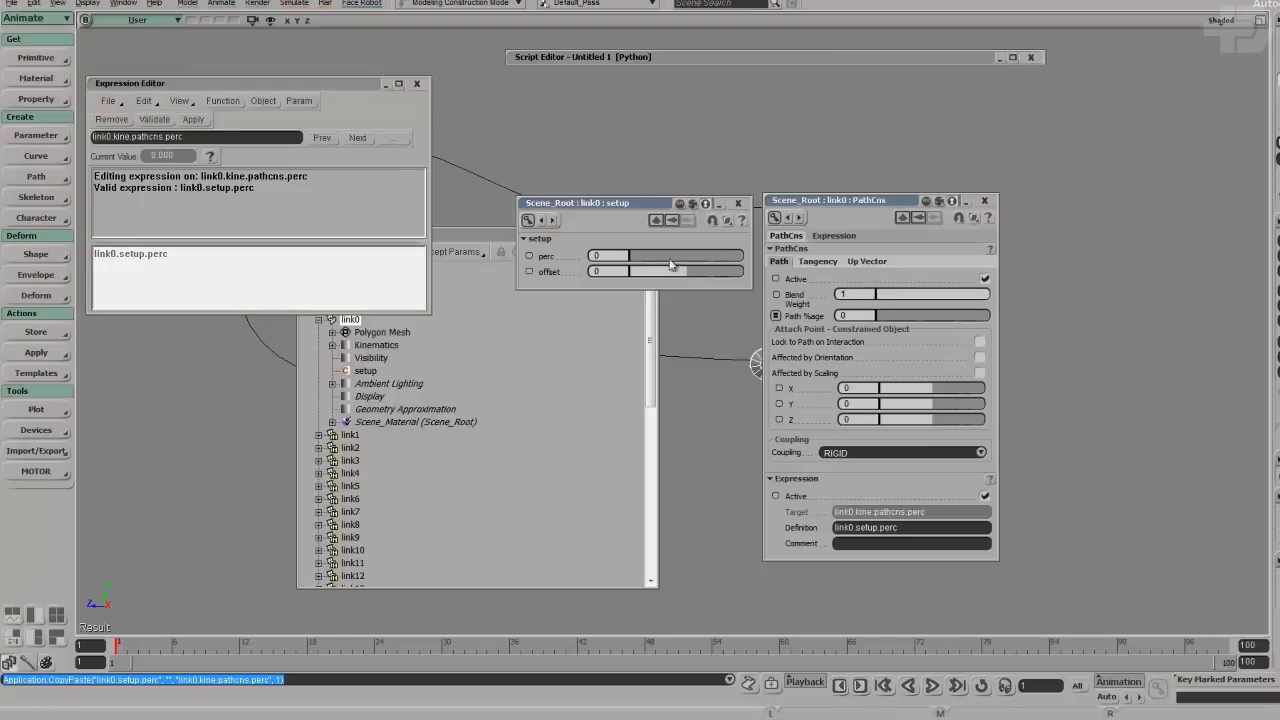
pyautogui.moveTo(680, 268); pyautogui.dragTo(498, 252)
# Change the Path %age expression to this.setup.perc, apply it, and test it with the perc slider.
pyautogui.doubleClick(98, 255)
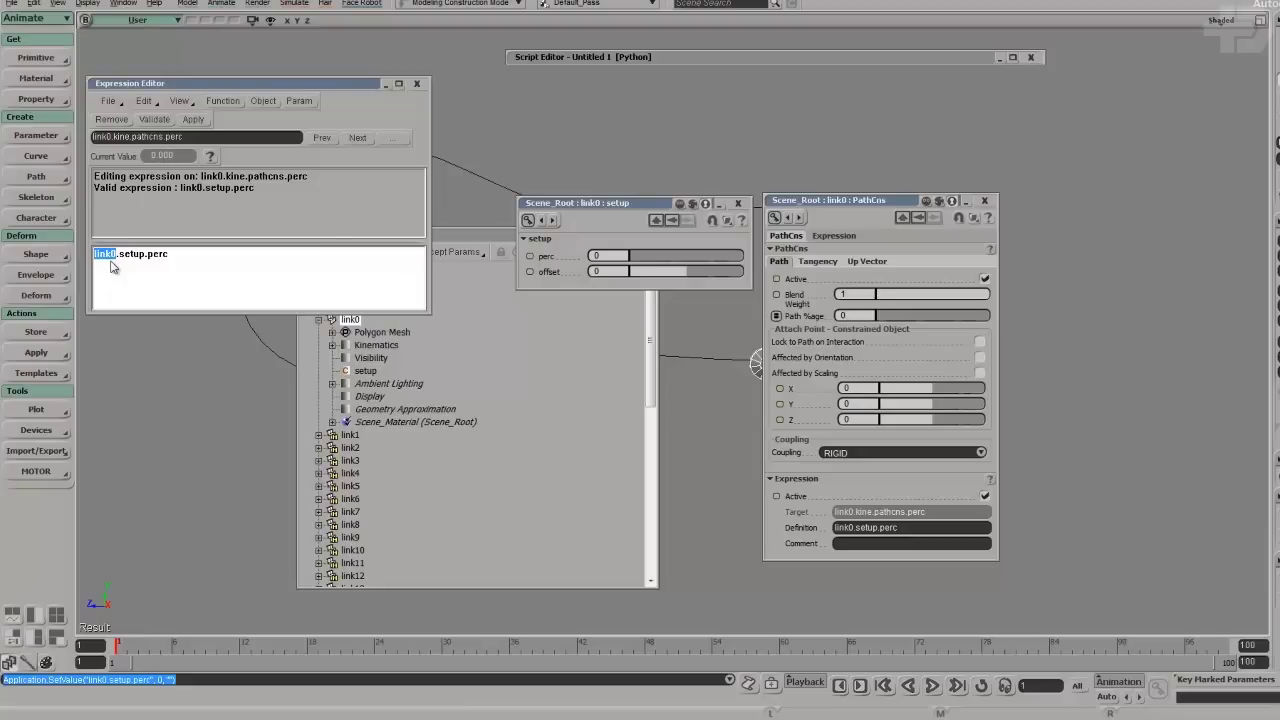
pyautogui.write('this')
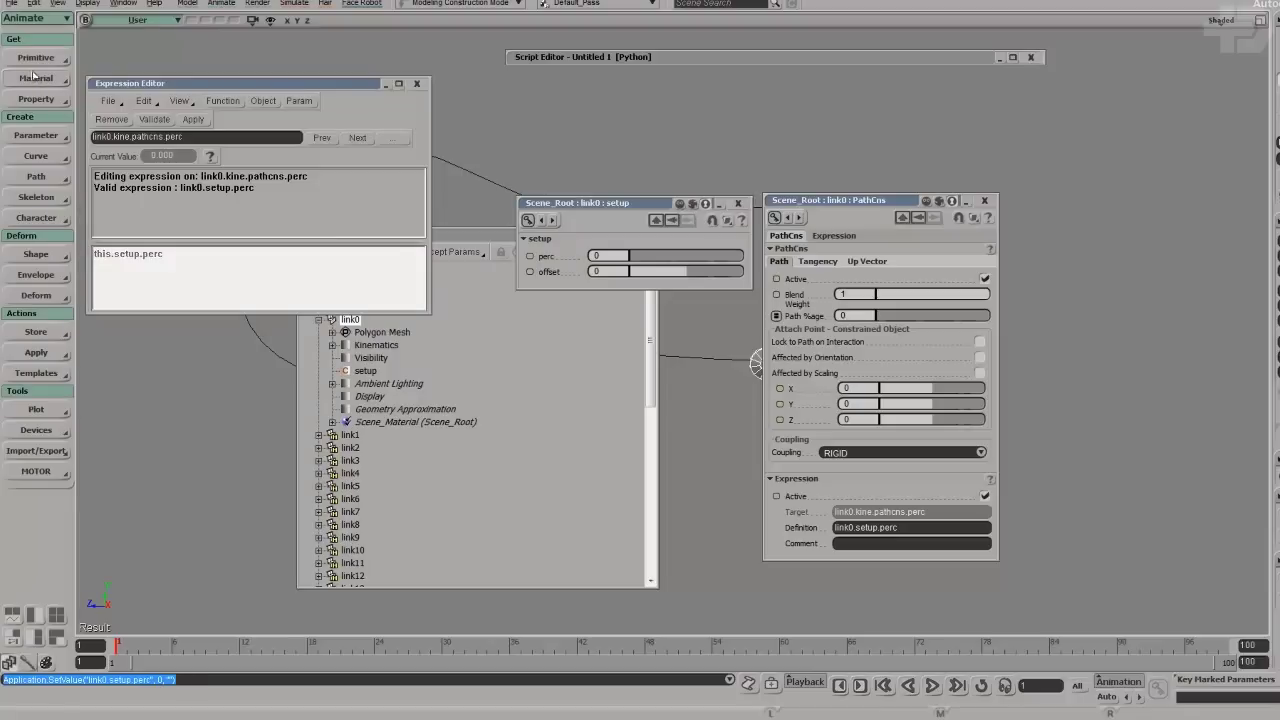
pyautogui.click(192, 120)
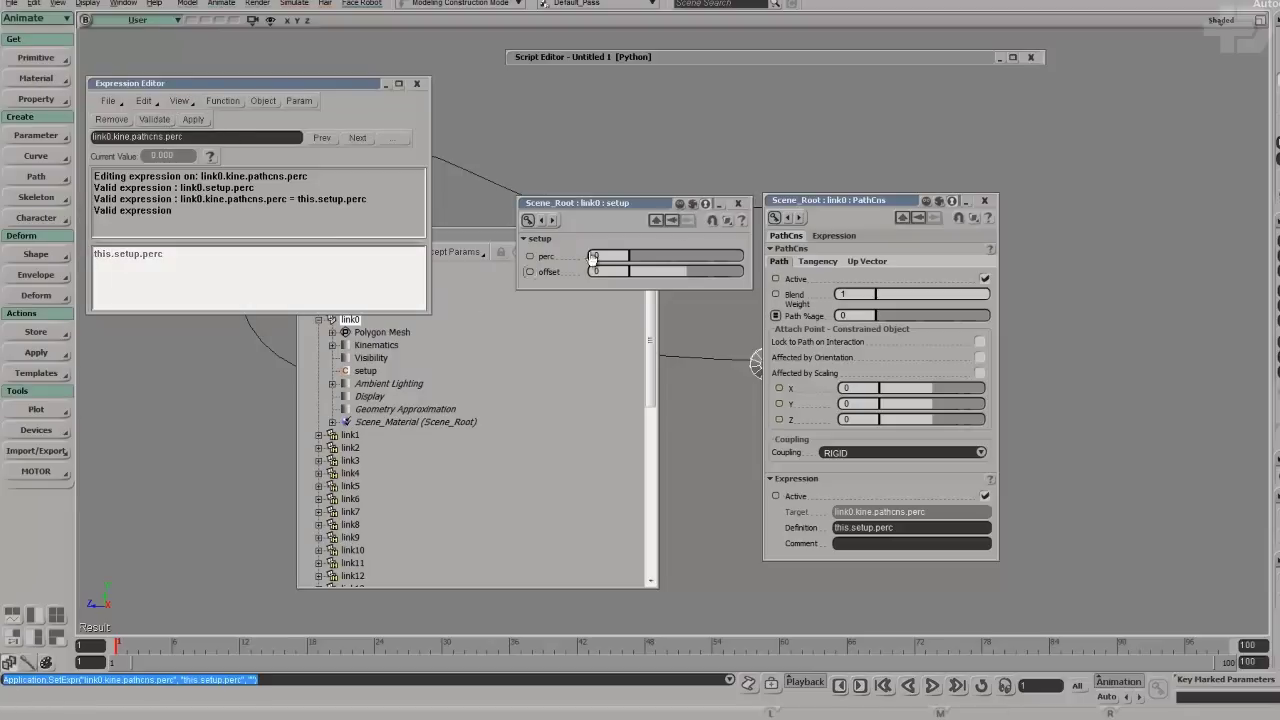
pyautogui.moveTo(638, 255); pyautogui.dragTo(585, 262)
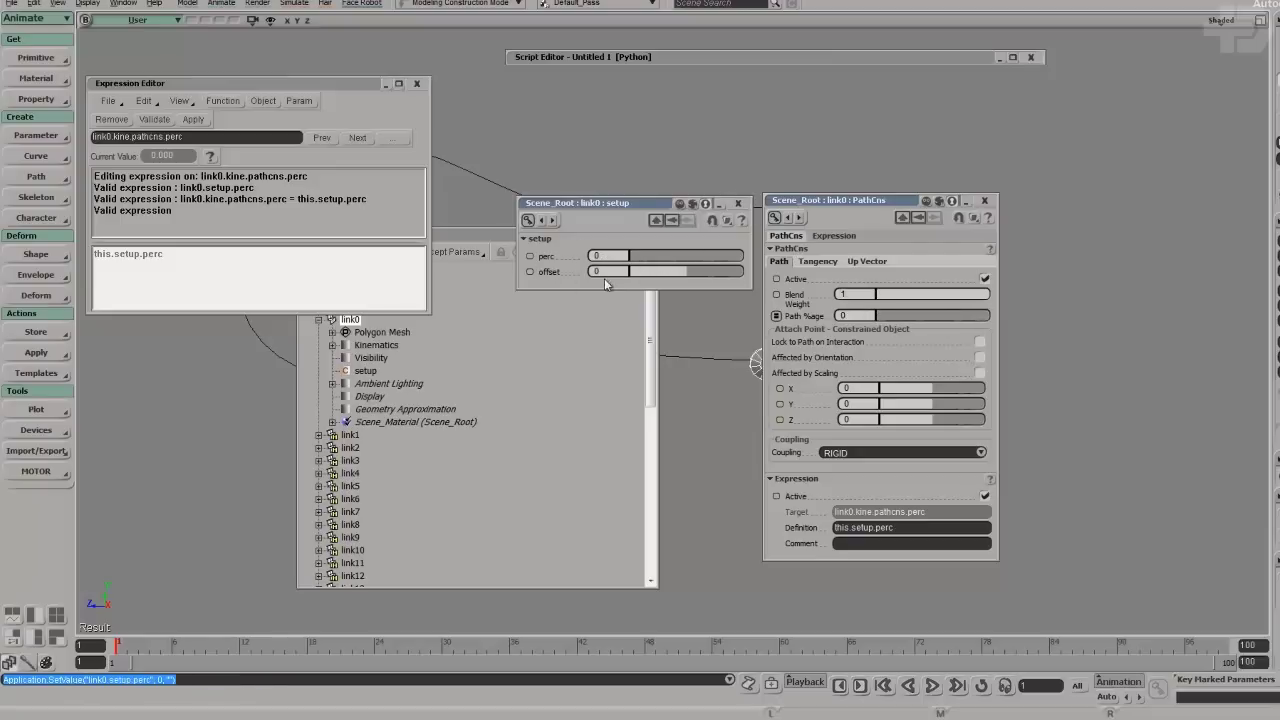
# Extend link0's Path %age expression to this.setup.perc + this.setup.offset and apply it.
pyautogui.click(186, 289)
pyautogui.write('+')
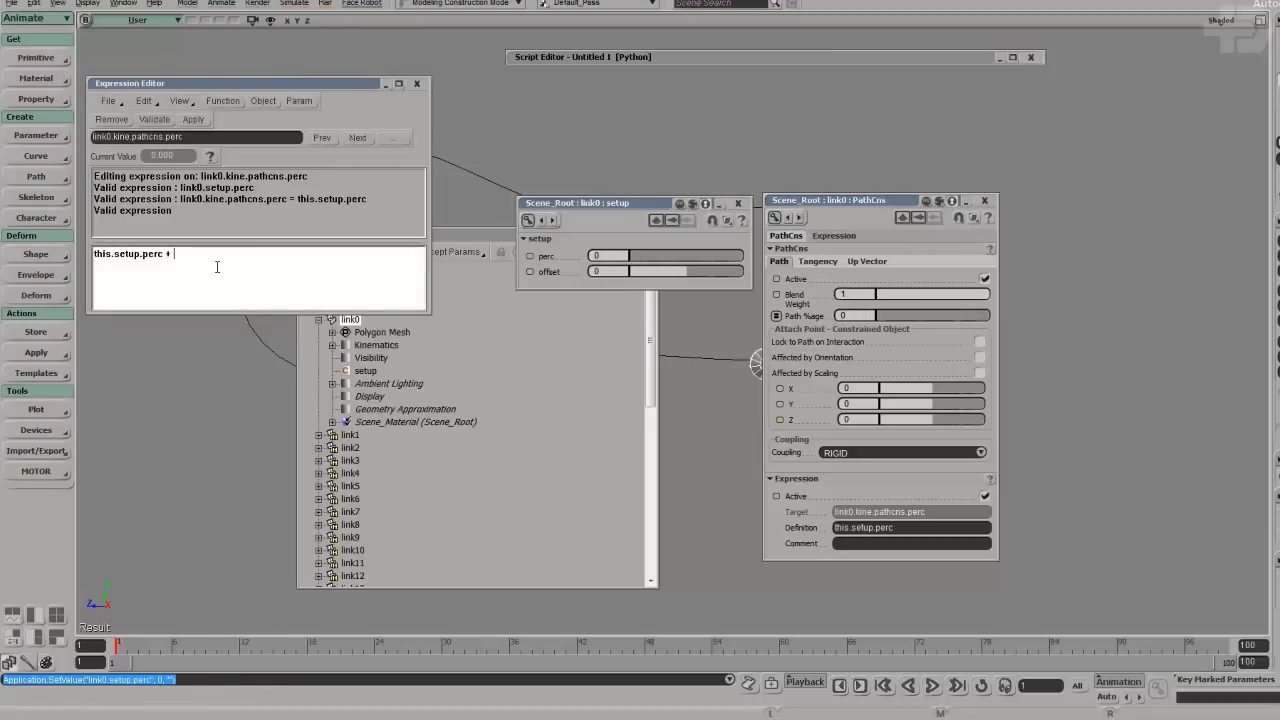
pyautogui.moveTo(530, 272); pyautogui.dragTo(324, 264)
pyautogui.click(229, 270)
pyautogui.doubleClick(185, 254)
pyautogui.write('this.setup.offset')
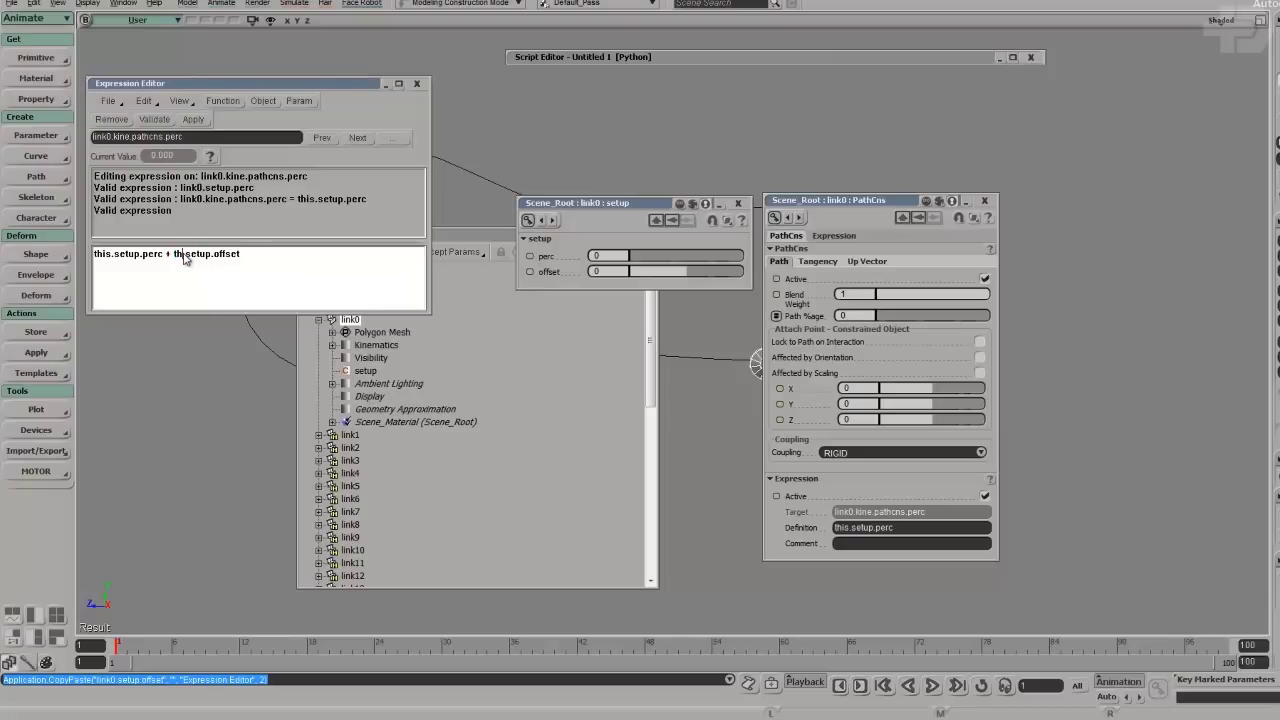
pyautogui.click(193, 119)
# Rearrange the Expression Editor, setup, PathCns and Explorer windows and roll up the Explorer to clear the view of the chain curve.
pyautogui.moveTo(300, 84); pyautogui.dragTo(316, 295)
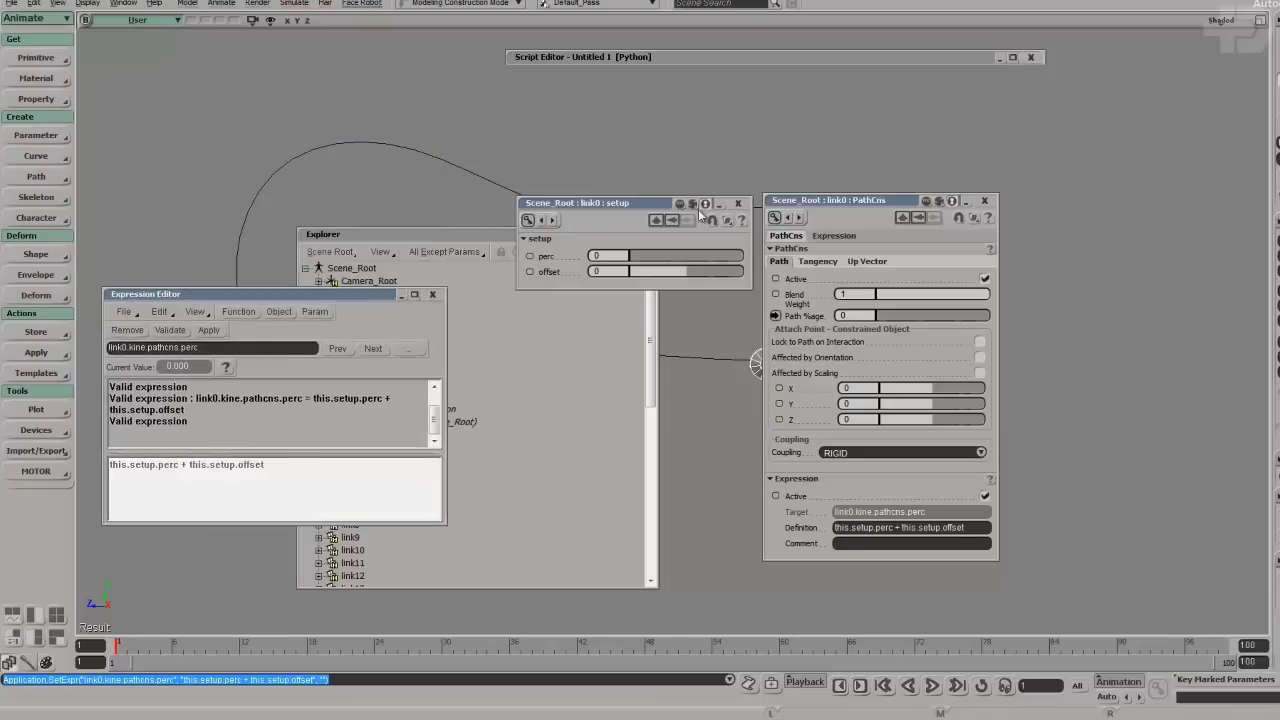
pyautogui.moveTo(689, 205); pyautogui.dragTo(745, 74)
pyautogui.doubleClick(908, 203)
pyautogui.moveTo(908, 203); pyautogui.dragTo(1042, 142)
pyautogui.doubleClick(1042, 142)
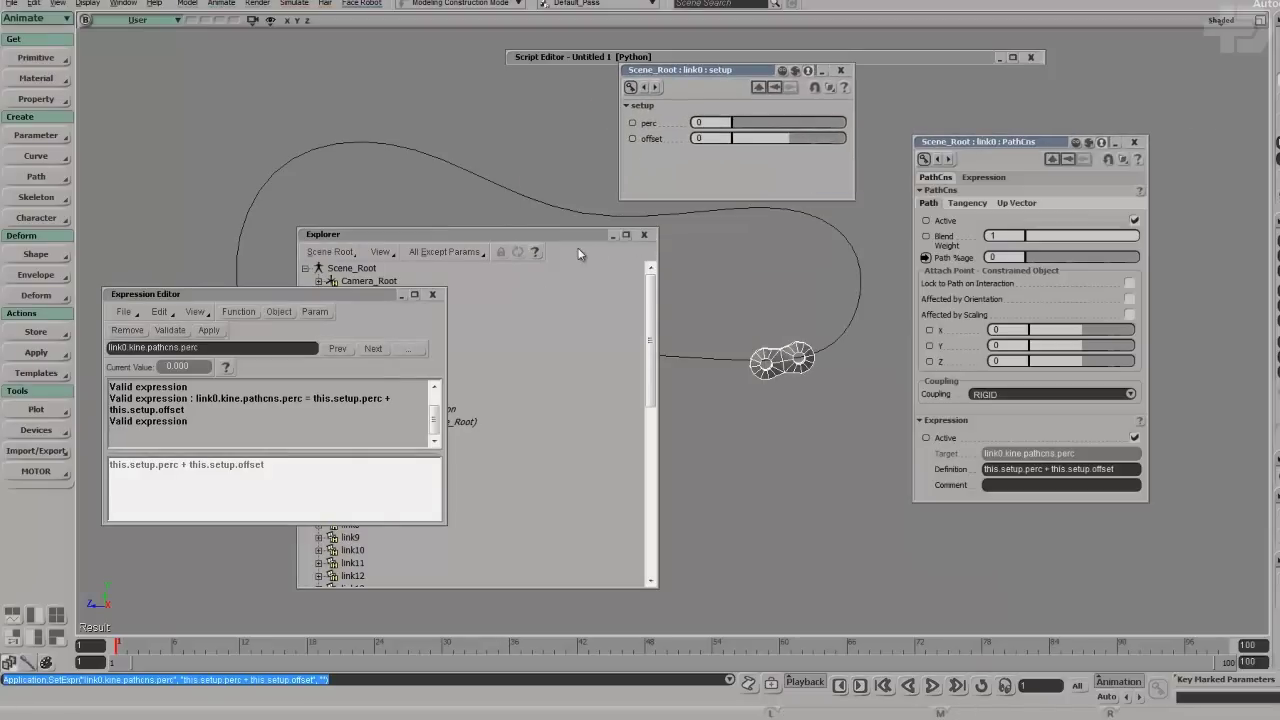
pyautogui.doubleClick(553, 236)
pyautogui.moveTo(553, 236); pyautogui.dragTo(400, 70)
pyautogui.click(320, 294)
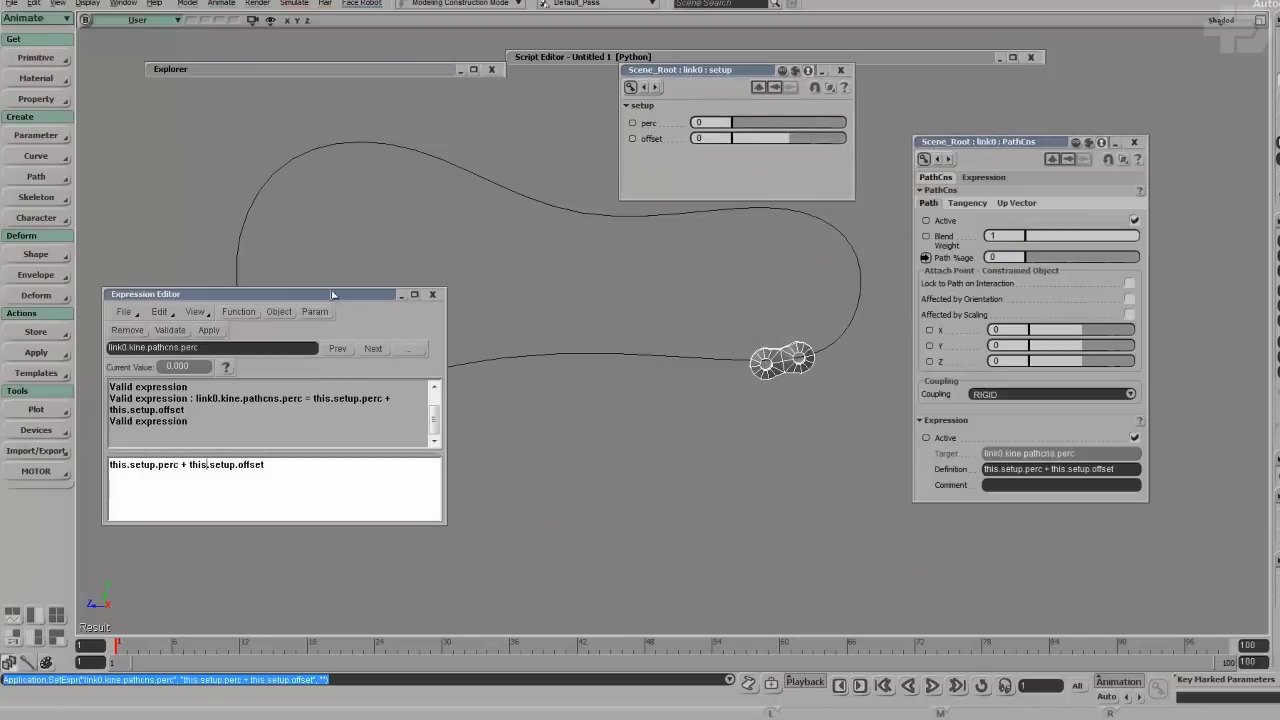
# Test link0's setup offset with its slider and reset the offset to 0.
pyautogui.keyDown('shift'); pyautogui.moveTo(789, 139); pyautogui.dragTo(788, 138); pyautogui.keyUp('shift')
pyautogui.click(712, 138)
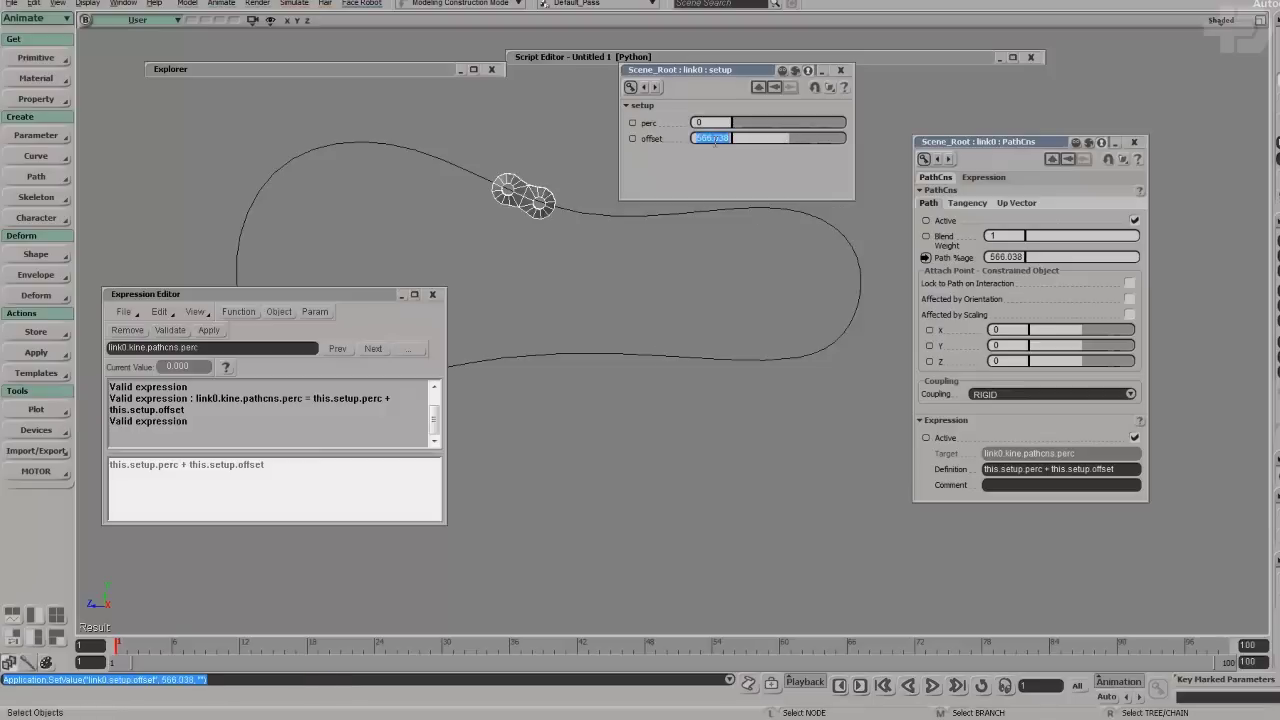
pyautogui.write('0')
pyautogui.press('Return')
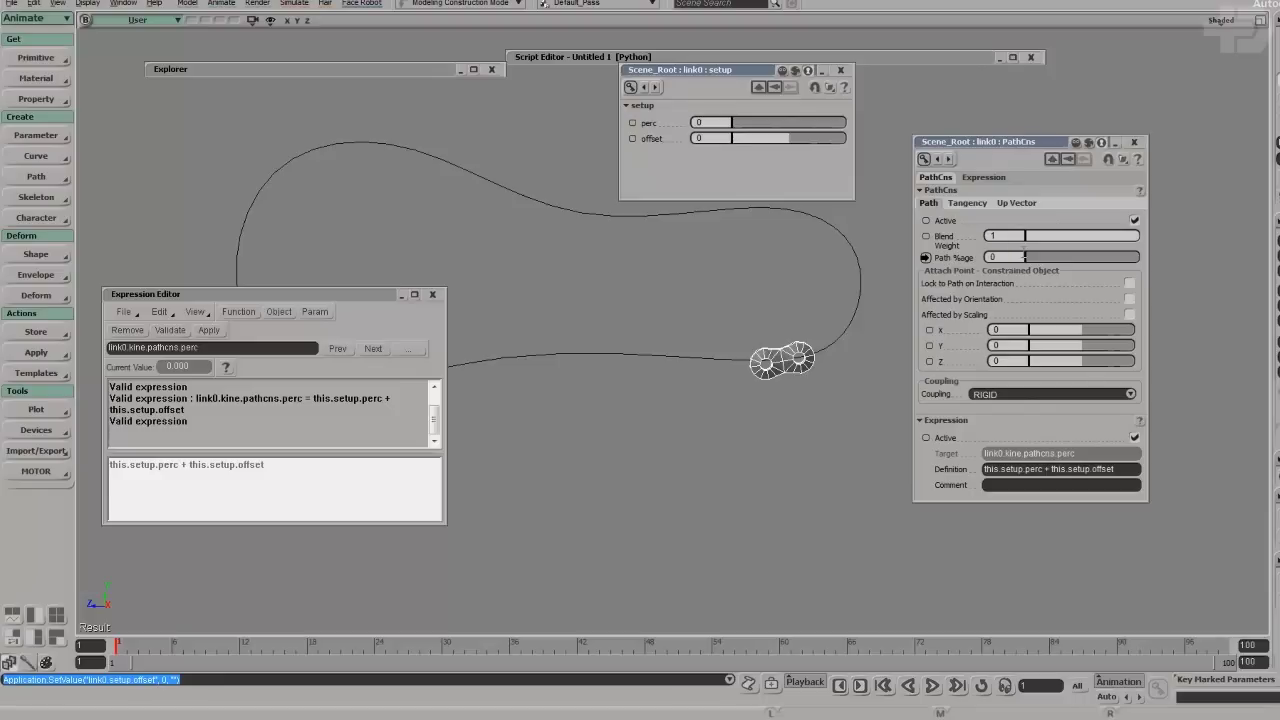
# Insert the Modulo function template fmod( <val1>, <val2> ) after link0's Path %age expression.
pyautogui.moveTo(339, 294); pyautogui.dragTo(365, 289)
pyautogui.click(994, 257)
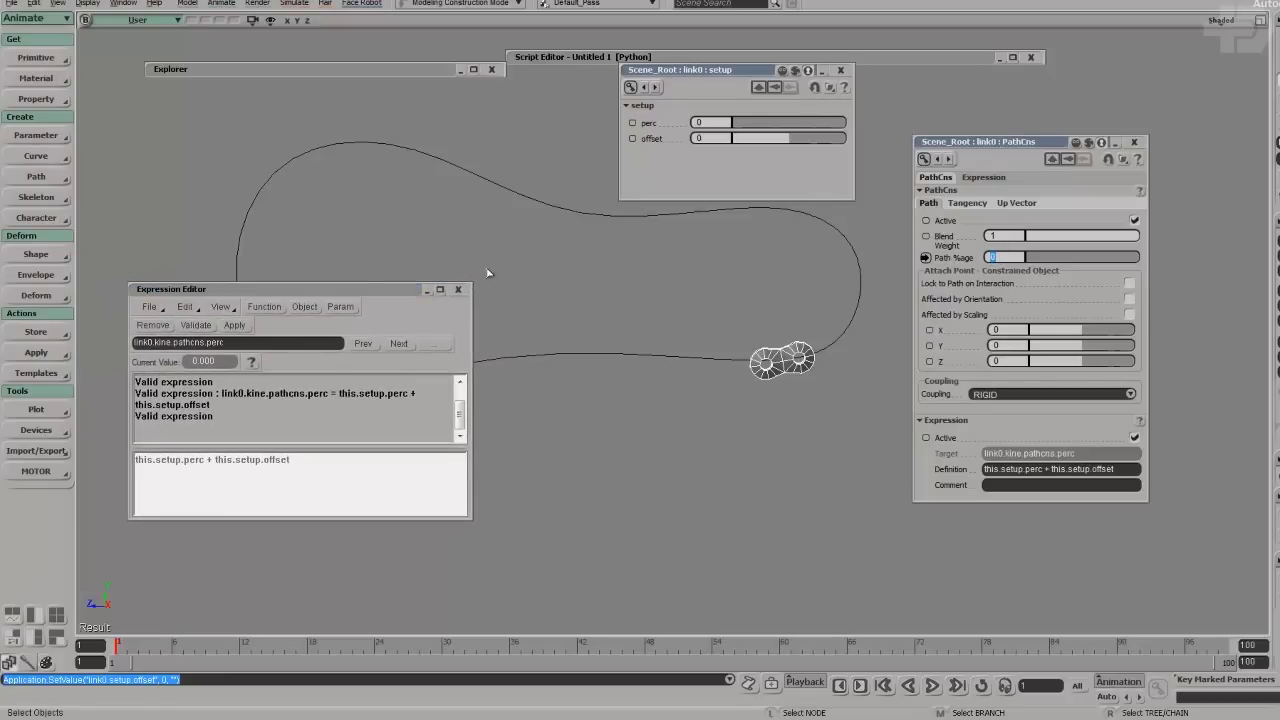
pyautogui.click(344, 327)
pyautogui.click(283, 470)
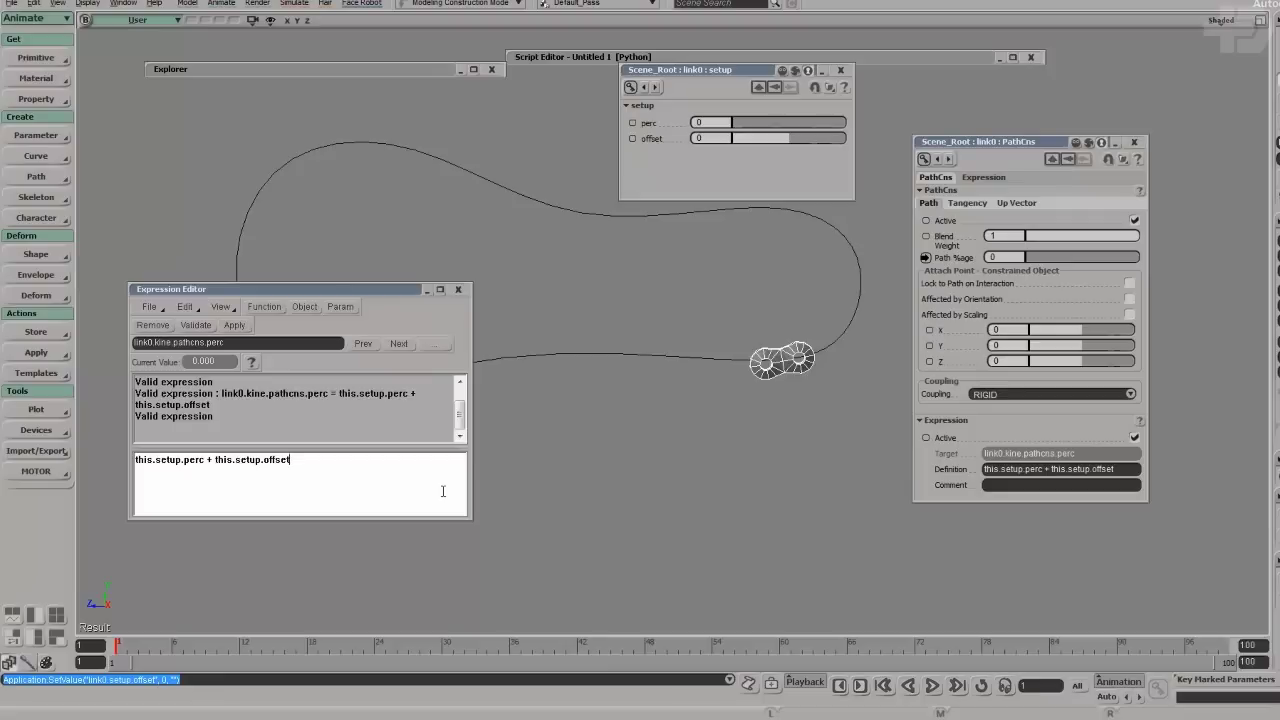
pyautogui.moveTo(298, 466); pyautogui.dragTo(136, 462)
pyautogui.click(300, 480)
pyautogui.click(266, 308)
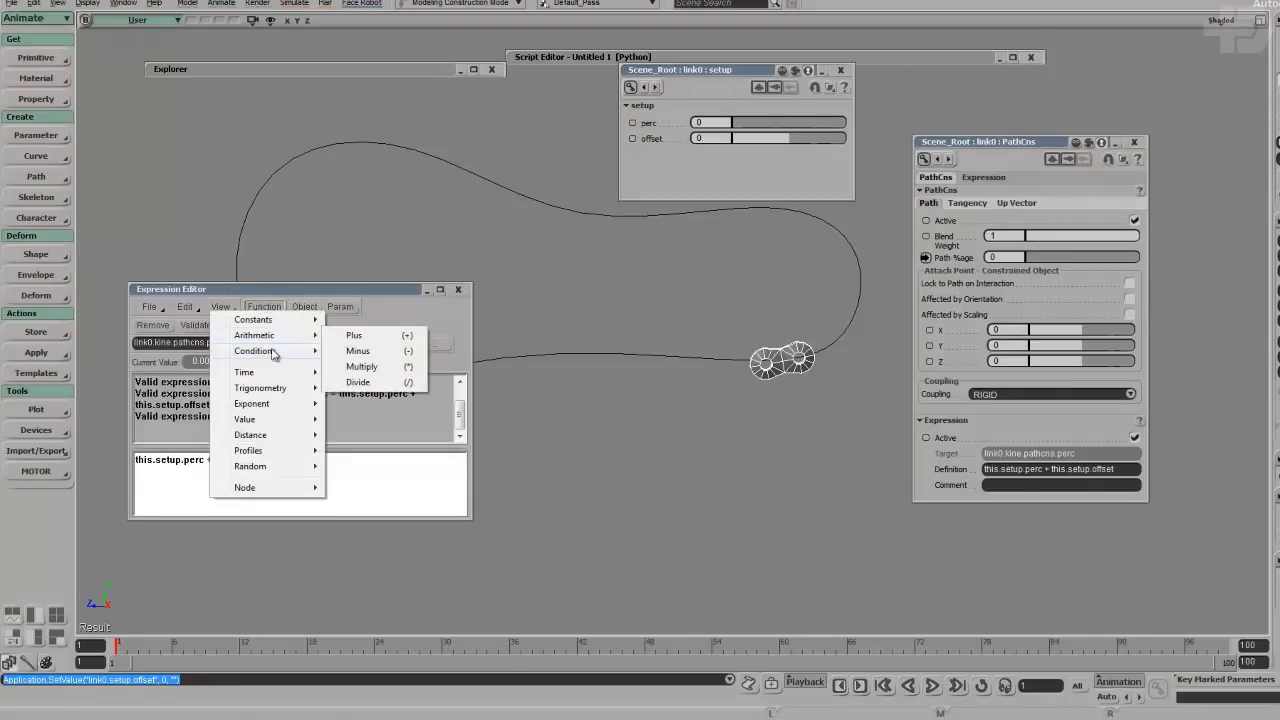
pyautogui.moveTo(275, 357)
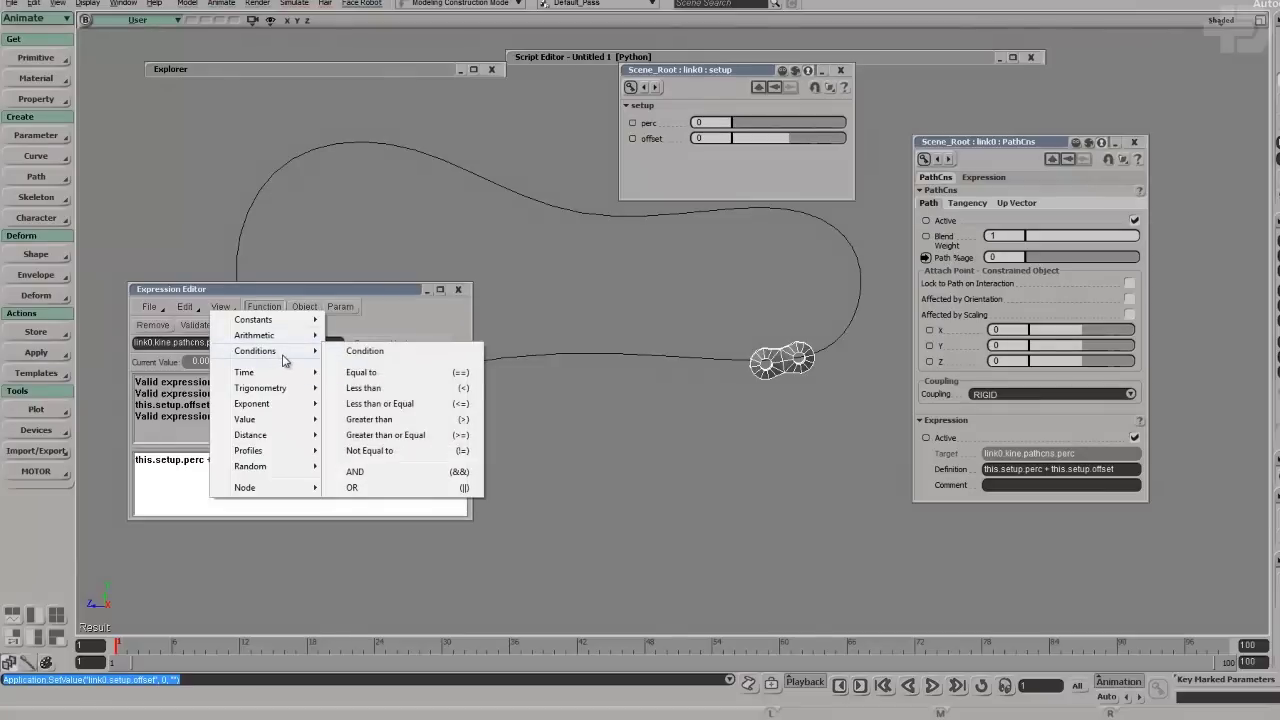
pyautogui.moveTo(262, 421)
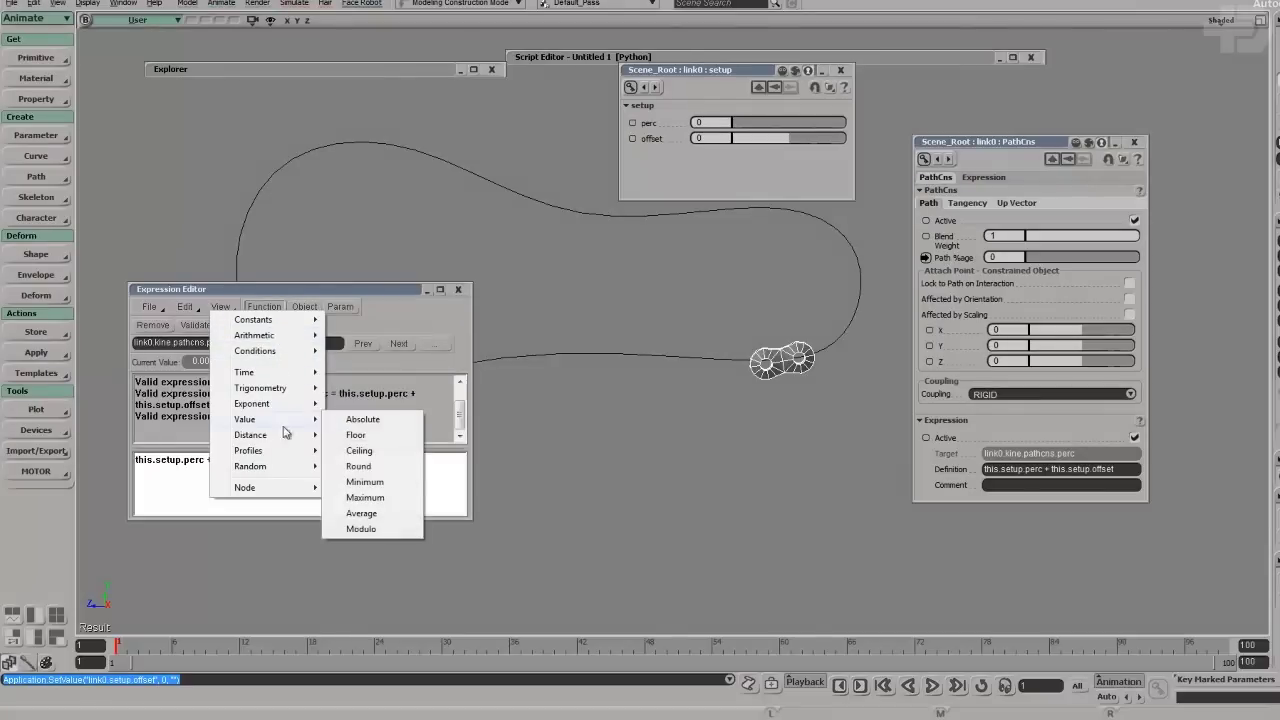
pyautogui.click(362, 529)
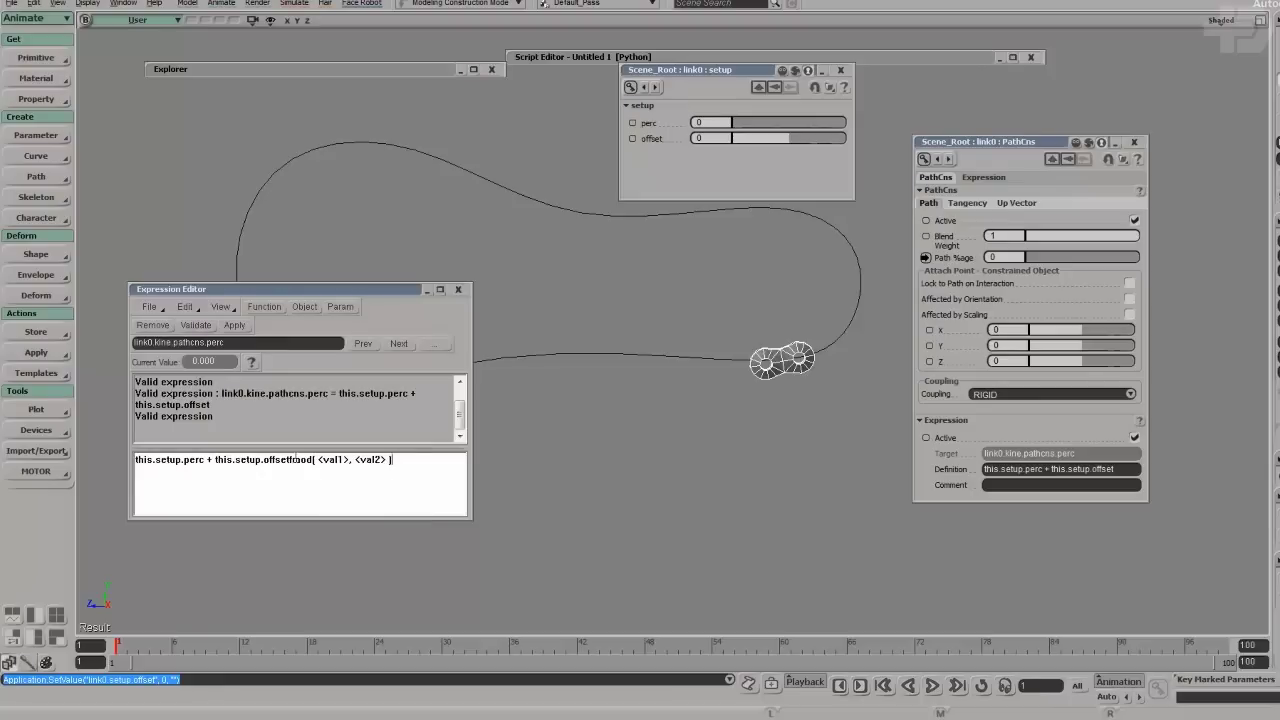
pyautogui.click(289, 459)
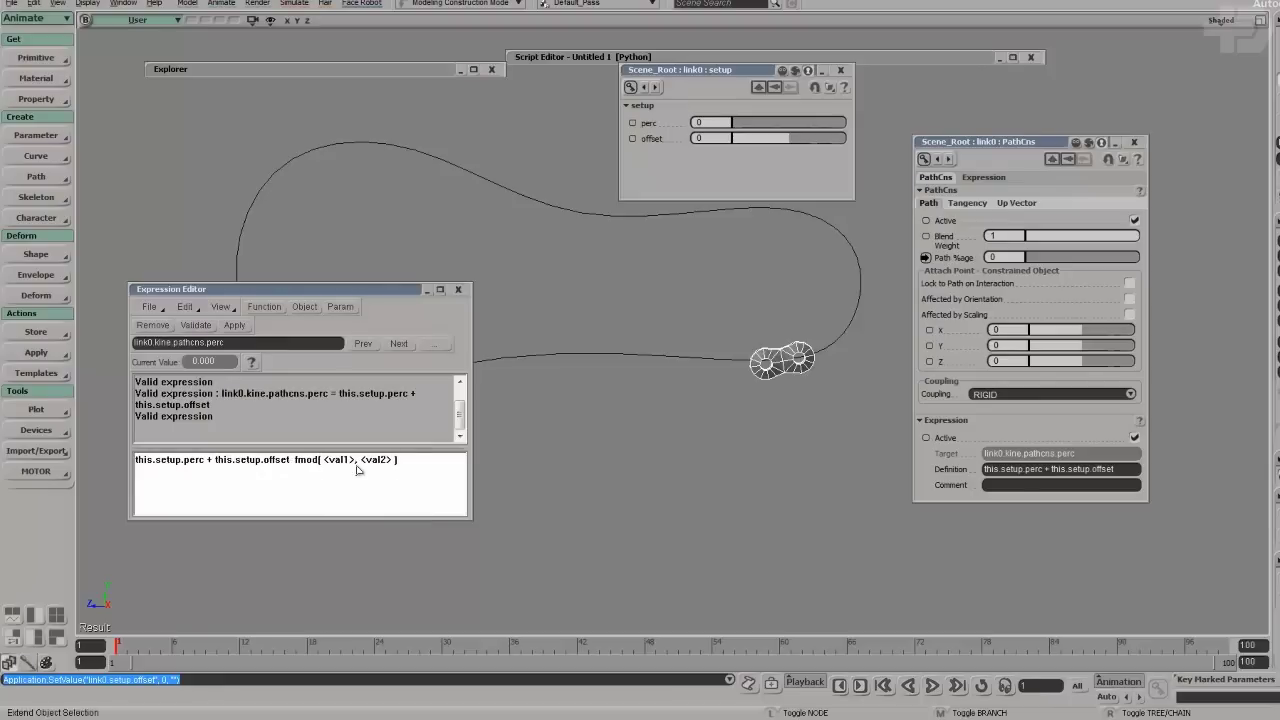
pyautogui.write('f')
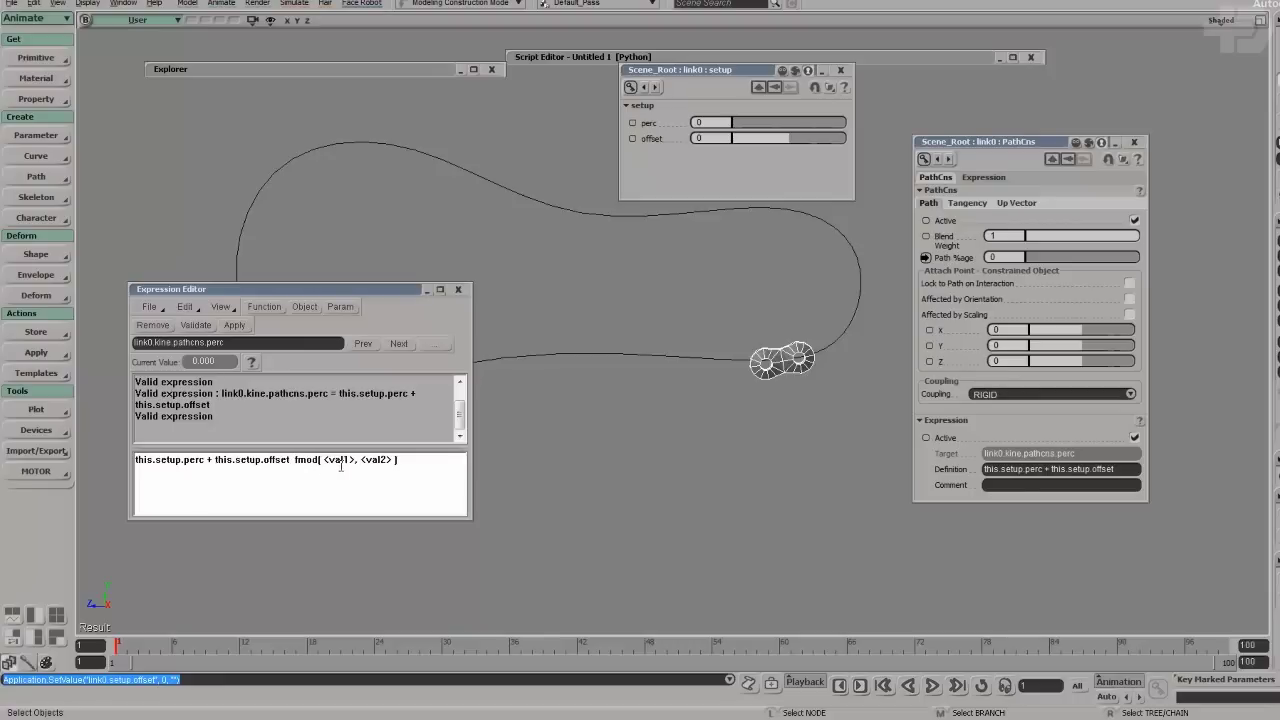
# Examine the two value placeholders of the fmod template and delete the template from the expression.
pyautogui.moveTo(323, 461); pyautogui.dragTo(378, 462)
pyautogui.click(355, 460)
pyautogui.moveTo(361, 460); pyautogui.dragTo(390, 460)
pyautogui.click(396, 460)
pyautogui.moveTo(296, 460); pyautogui.dragTo(443, 491)
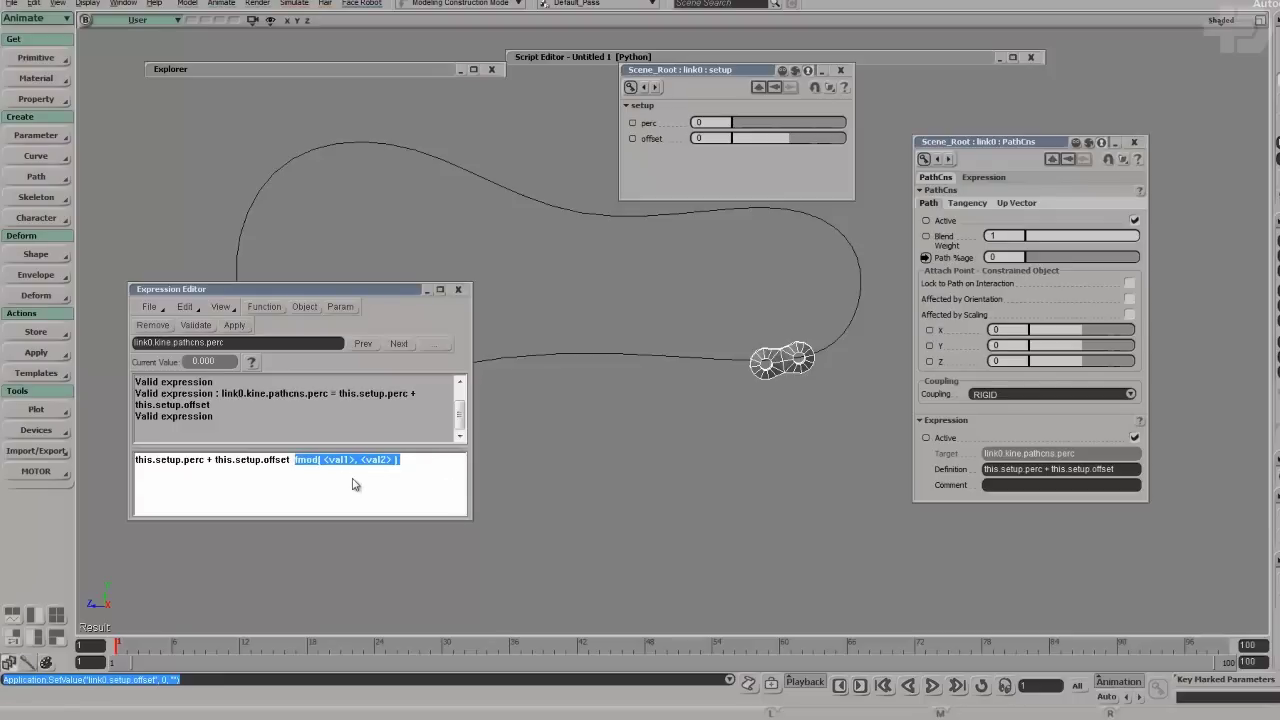
pyautogui.press('Delete')
# Change link0's Path %age expression to fmod( this.setup.perc + this.setup.offset, 100 ), validate it and apply it.
pyautogui.press('shift')
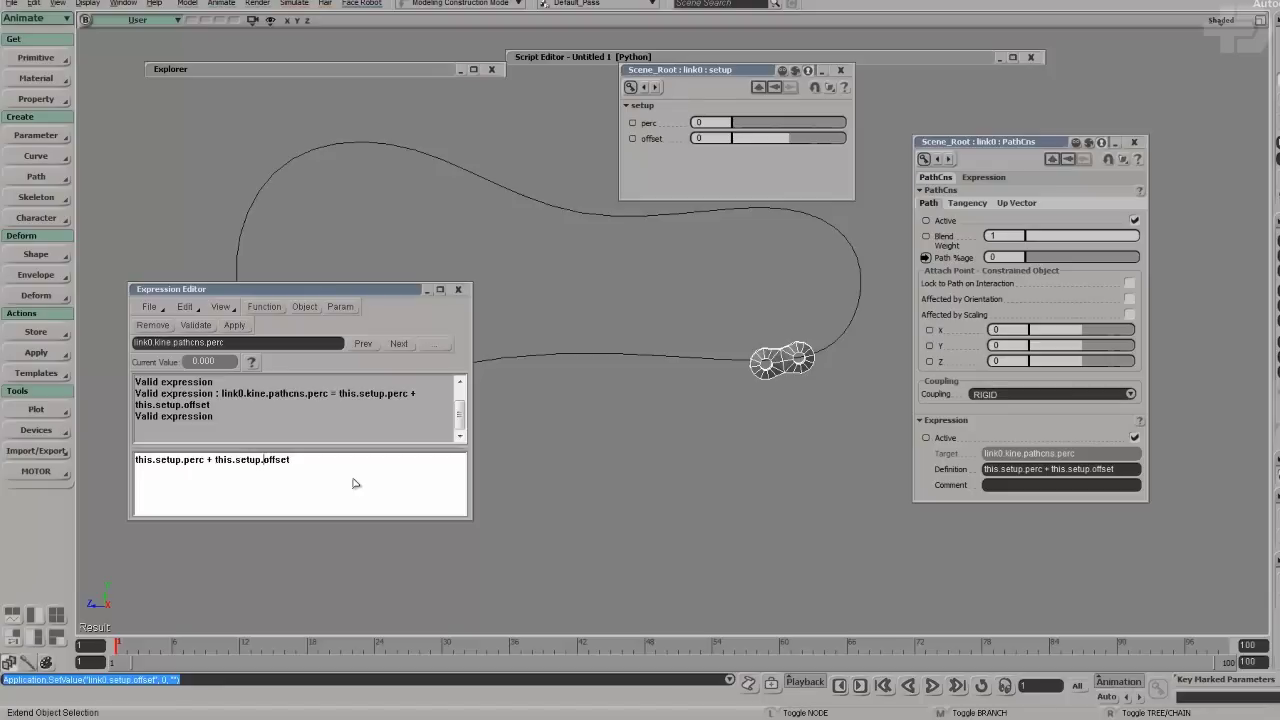
pyautogui.press('Home')
pyautogui.write('fmod(')
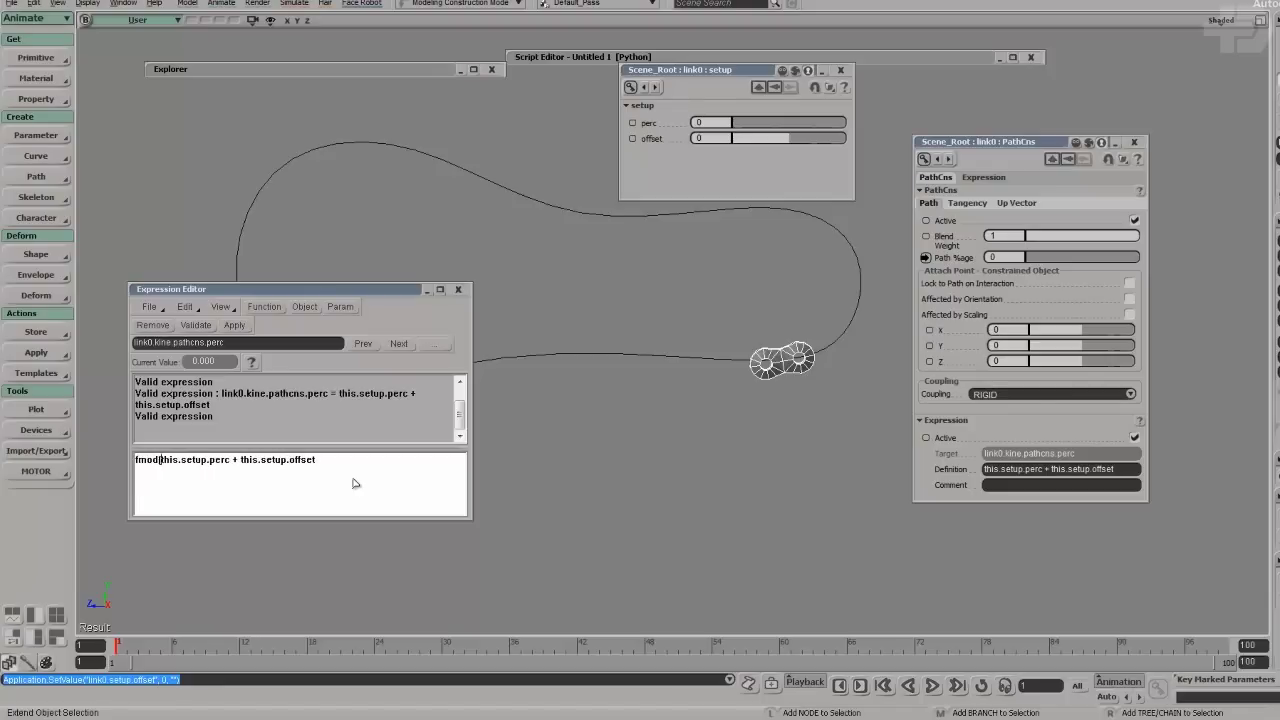
pyautogui.press('shift')
pyautogui.press('End')
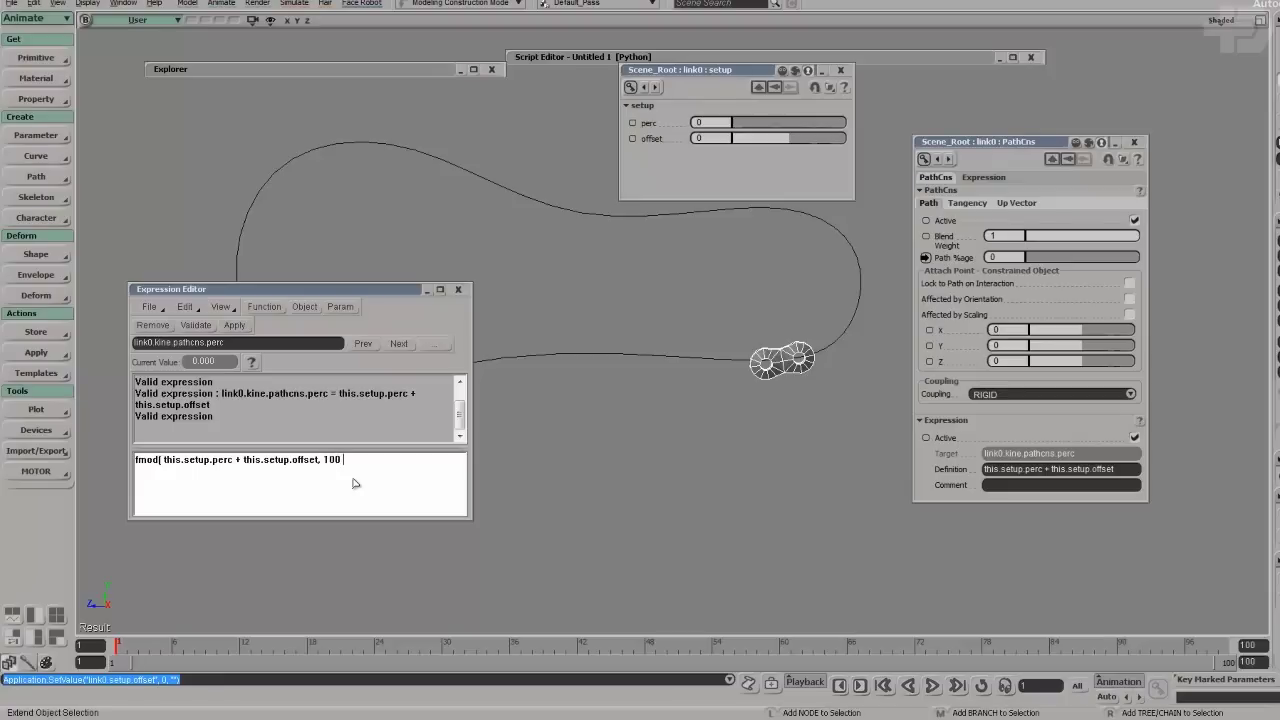
pyautogui.click(195, 325)
pyautogui.click(234, 325)
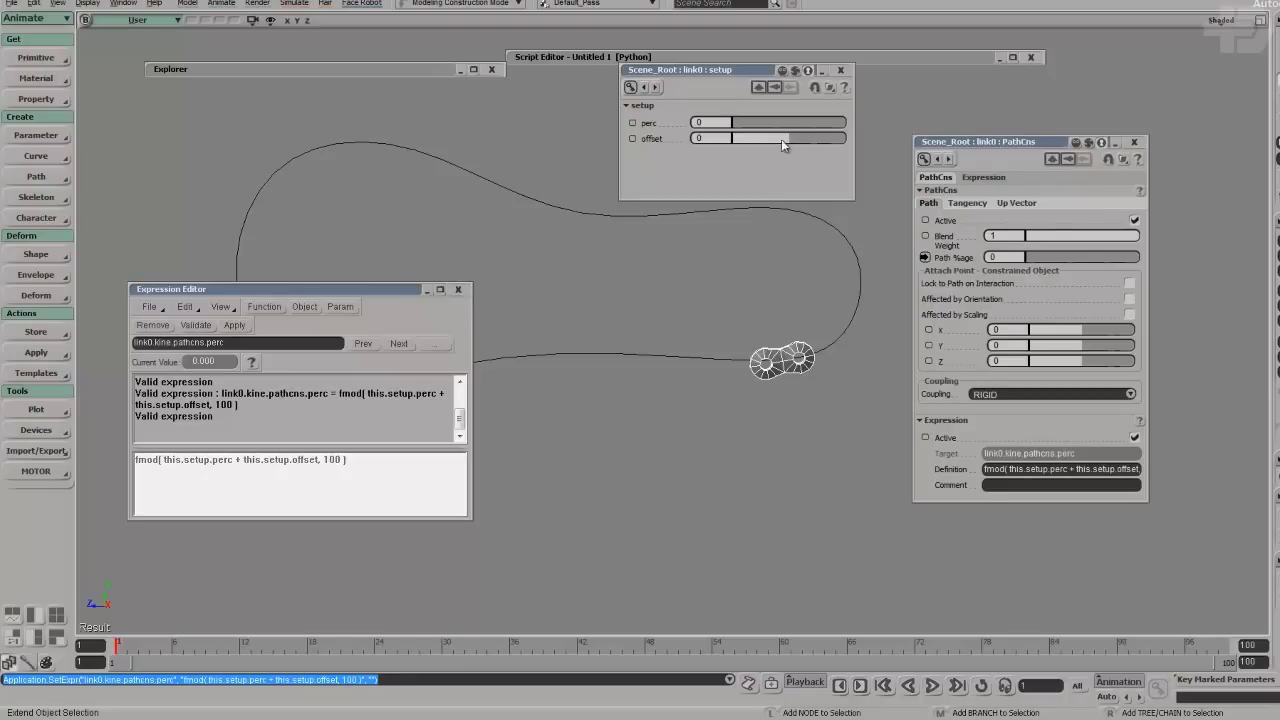
# Test the modulo expression on link0 with the offset slider and with offset values of 150, 180 and 220.
pyautogui.moveTo(798, 138); pyautogui.dragTo(804, 135)
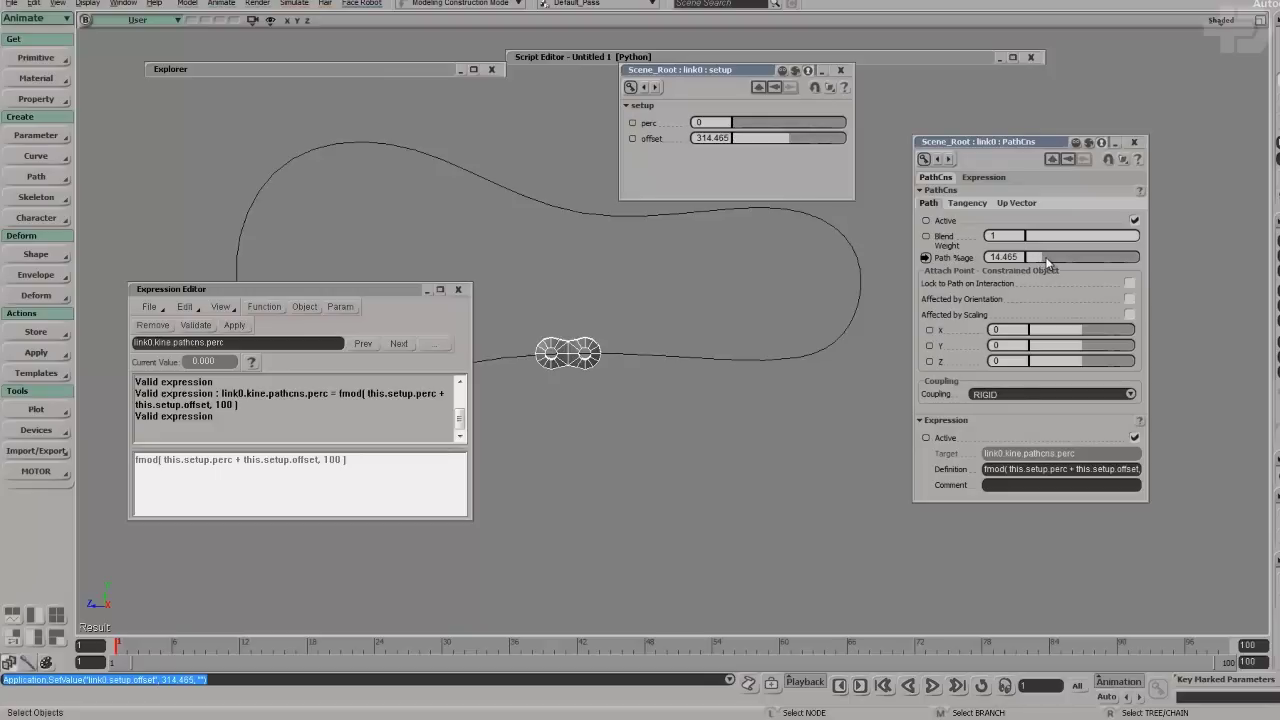
pyautogui.click(1013, 256)
pyautogui.click(711, 138)
pyautogui.write('150')
pyautogui.press('Return')
pyautogui.click(711, 138)
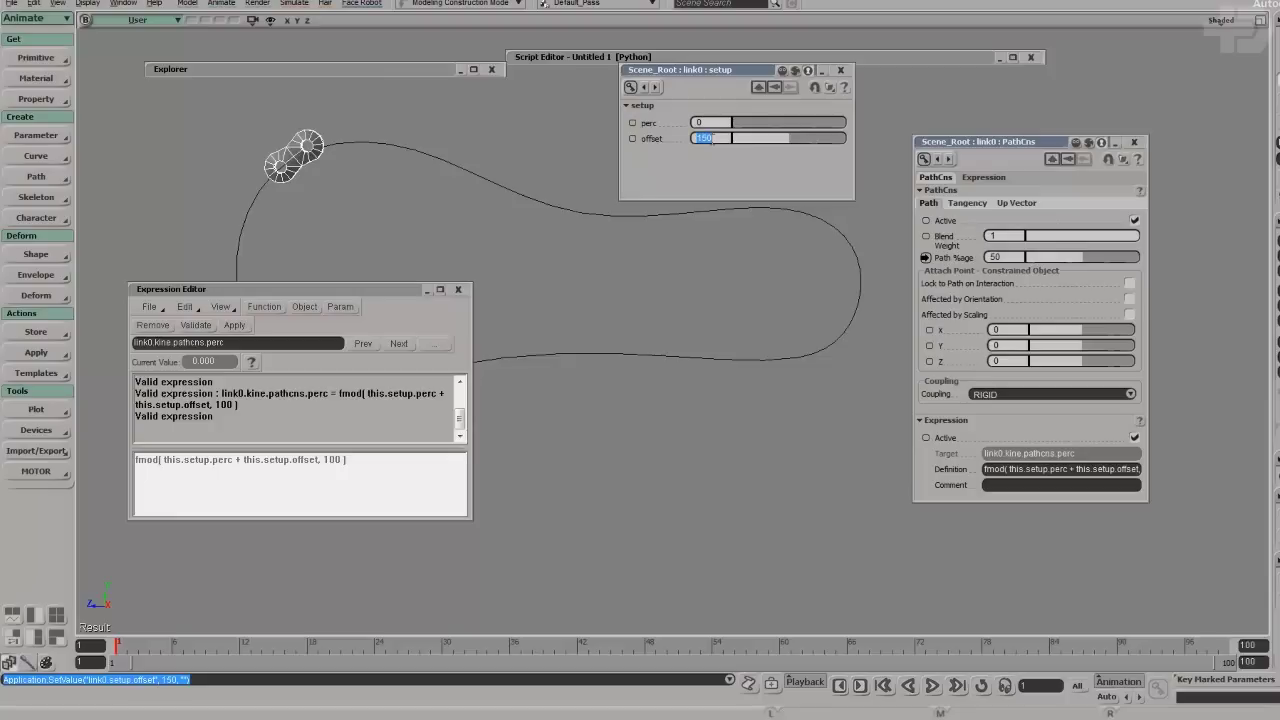
pyautogui.press('Return')
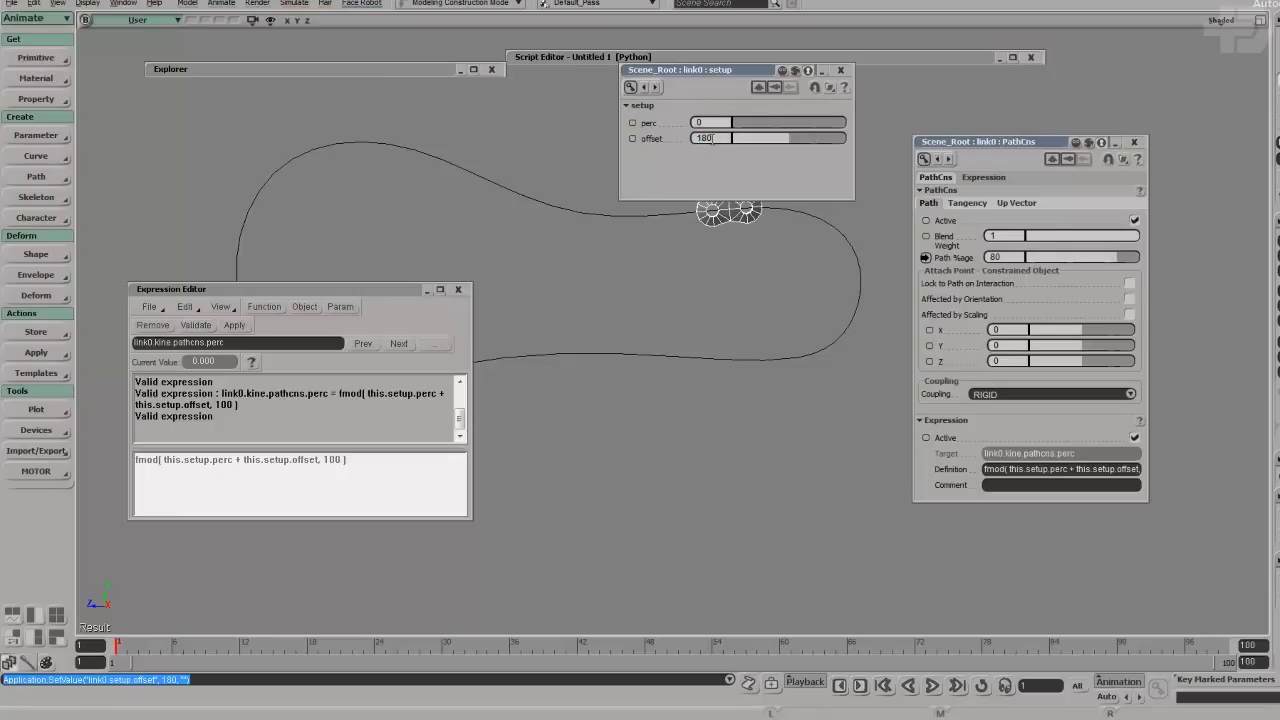
pyautogui.click(711, 138)
pyautogui.press('Return')
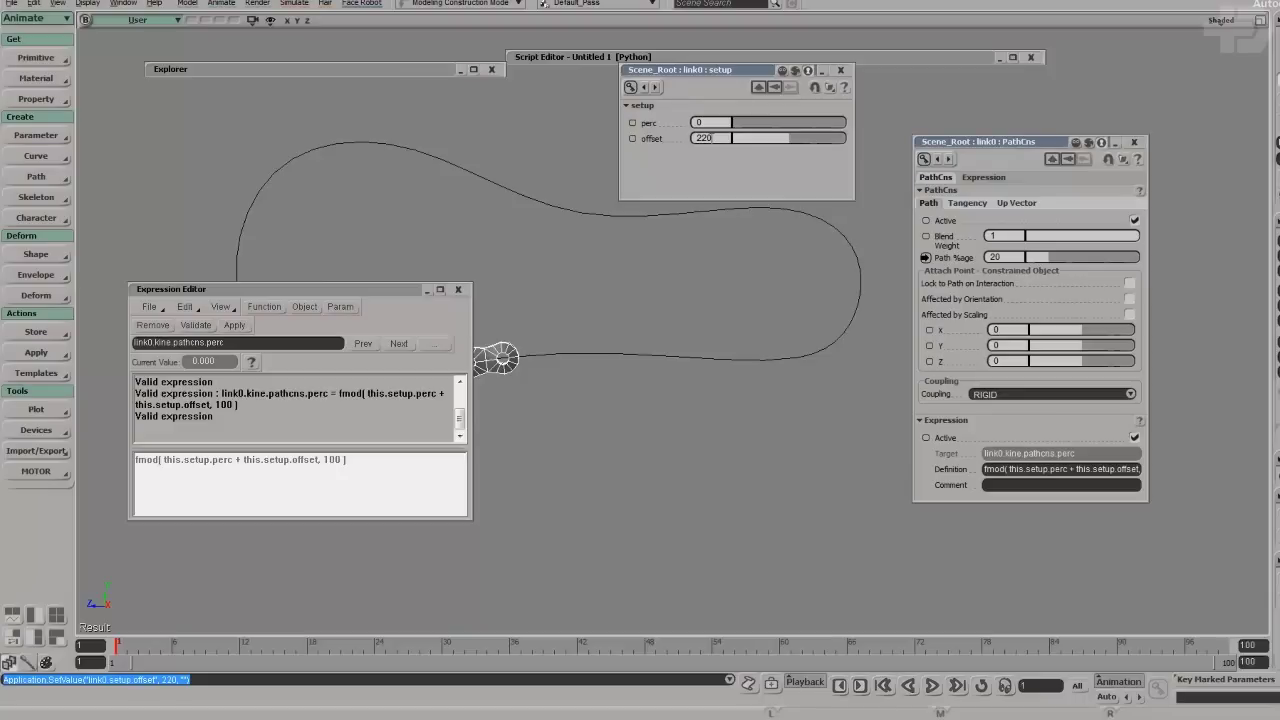
# Reset link0's setup offset to 0 and close the Expression Editor.
pyautogui.click(392, 491)
pyautogui.click(718, 141)
pyautogui.write('0')
pyautogui.press('Return')
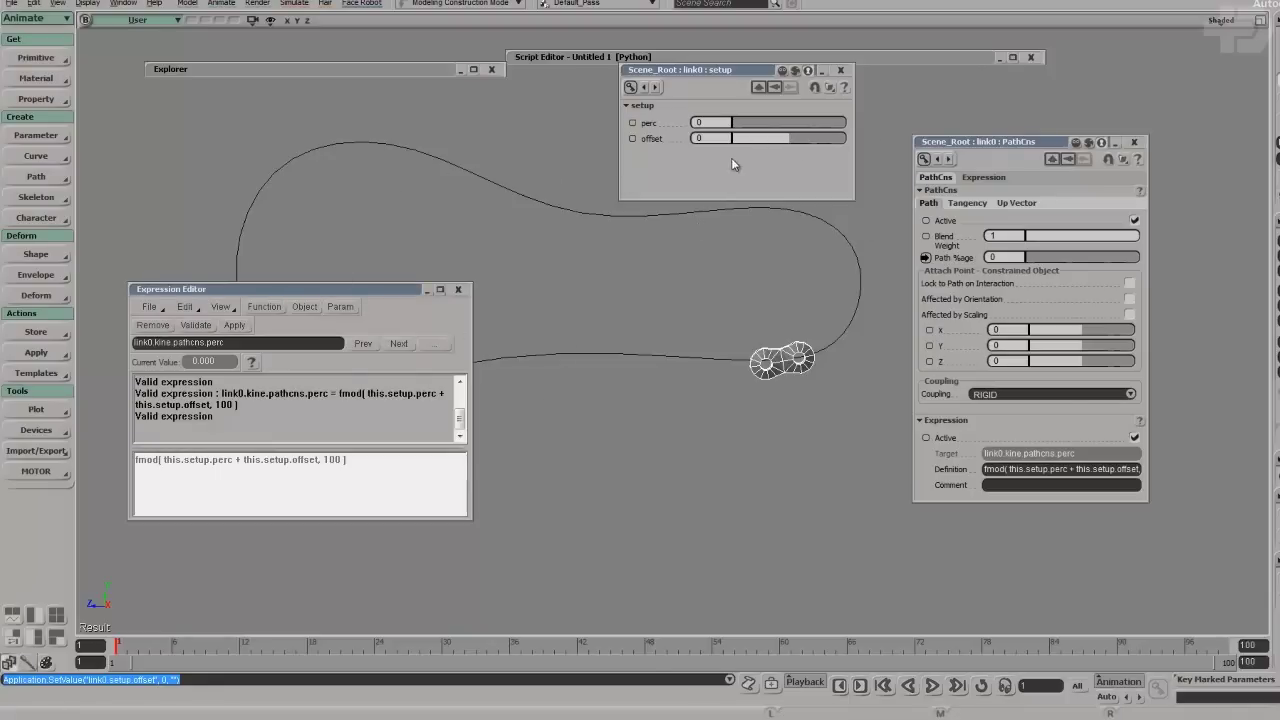
pyautogui.click(458, 289)
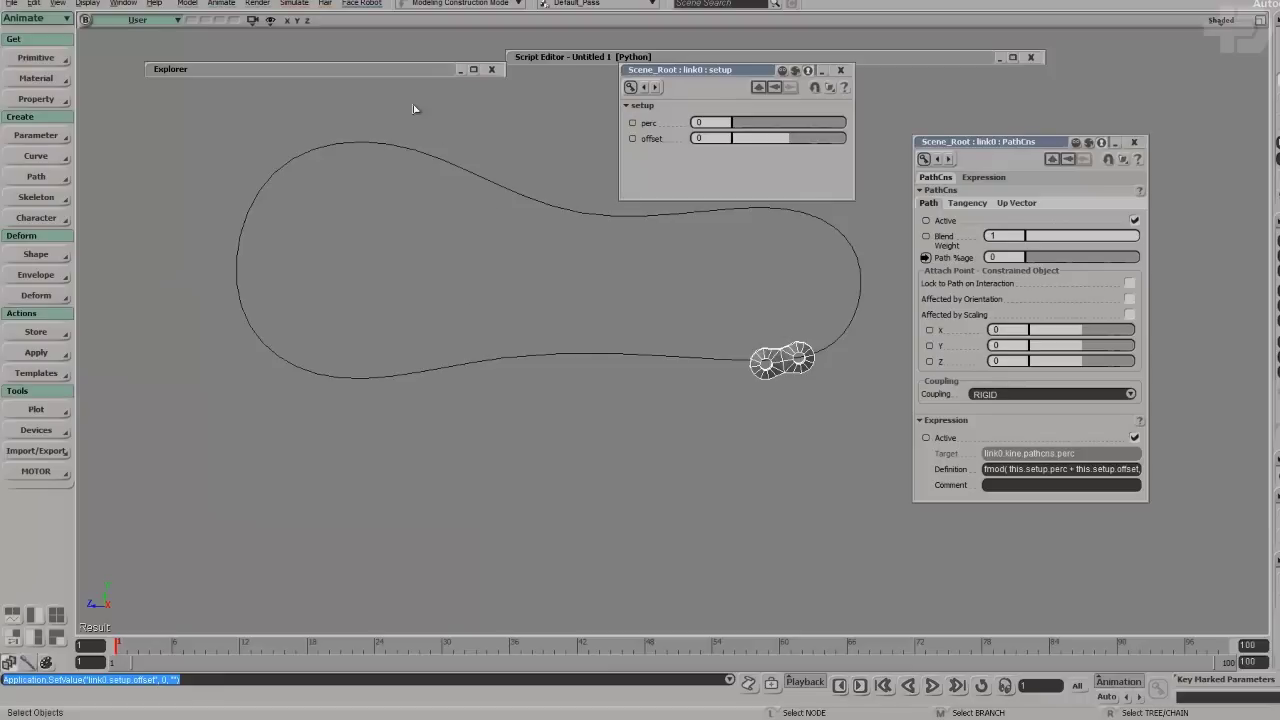
# Copy the animation from link0's Path %age parameter and close link0's setup property window.
pyautogui.rightClick(925, 257)
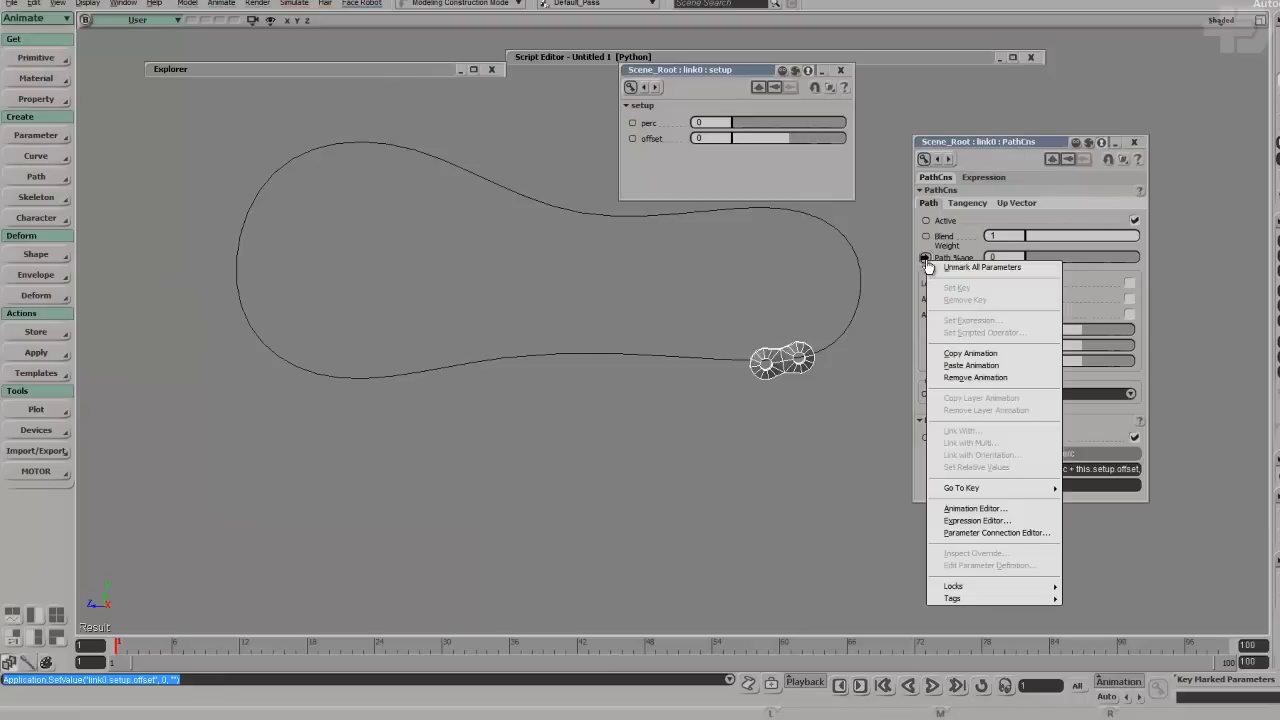
pyautogui.click(957, 353)
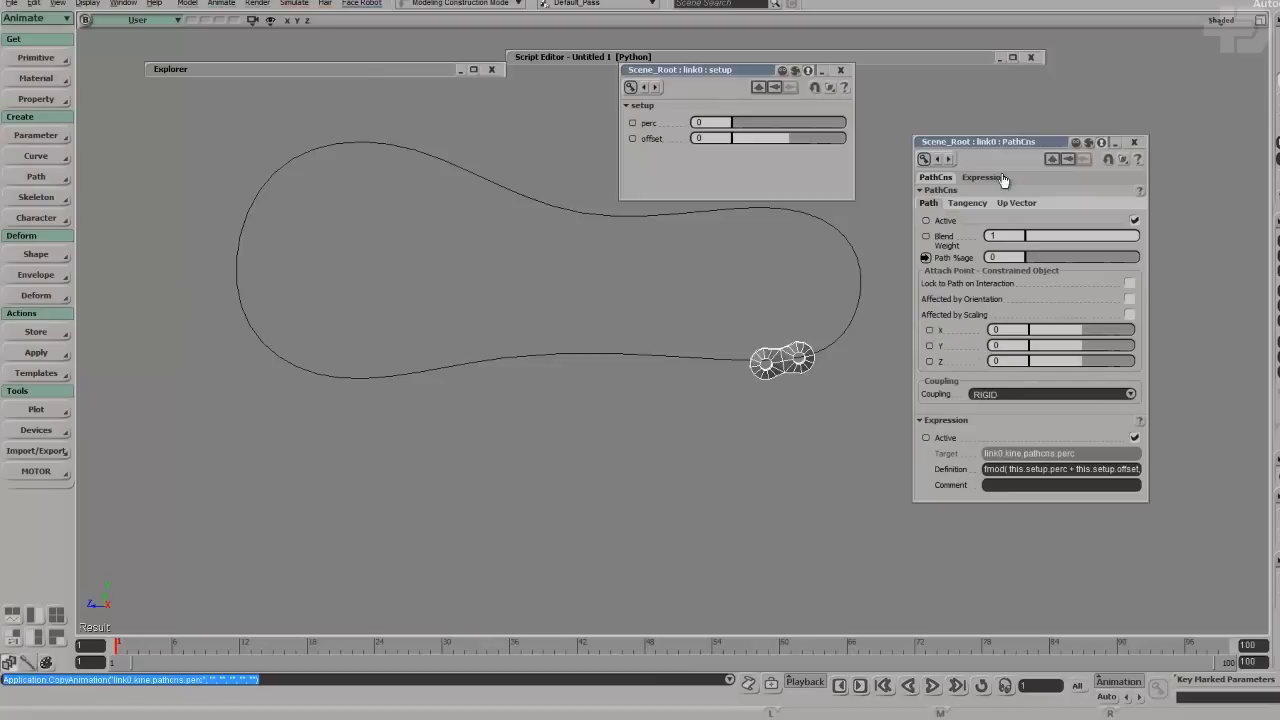
pyautogui.click(840, 70)
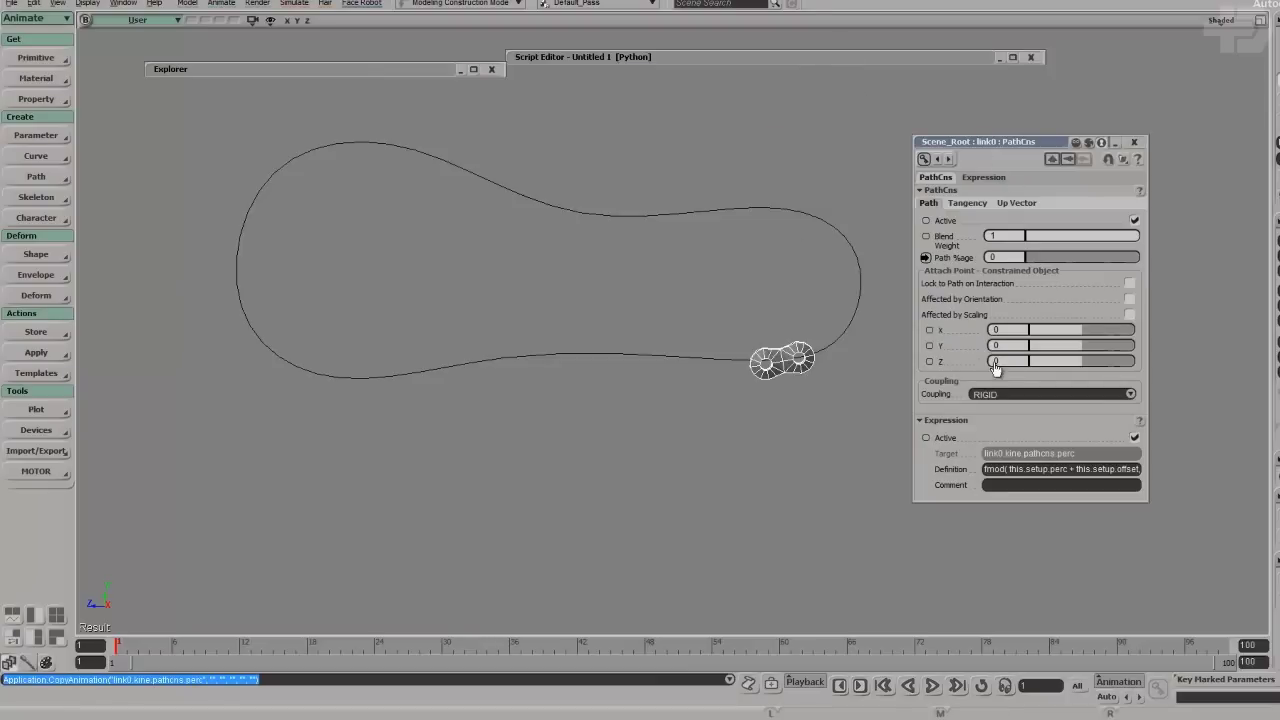
pyautogui.click(1072, 469)
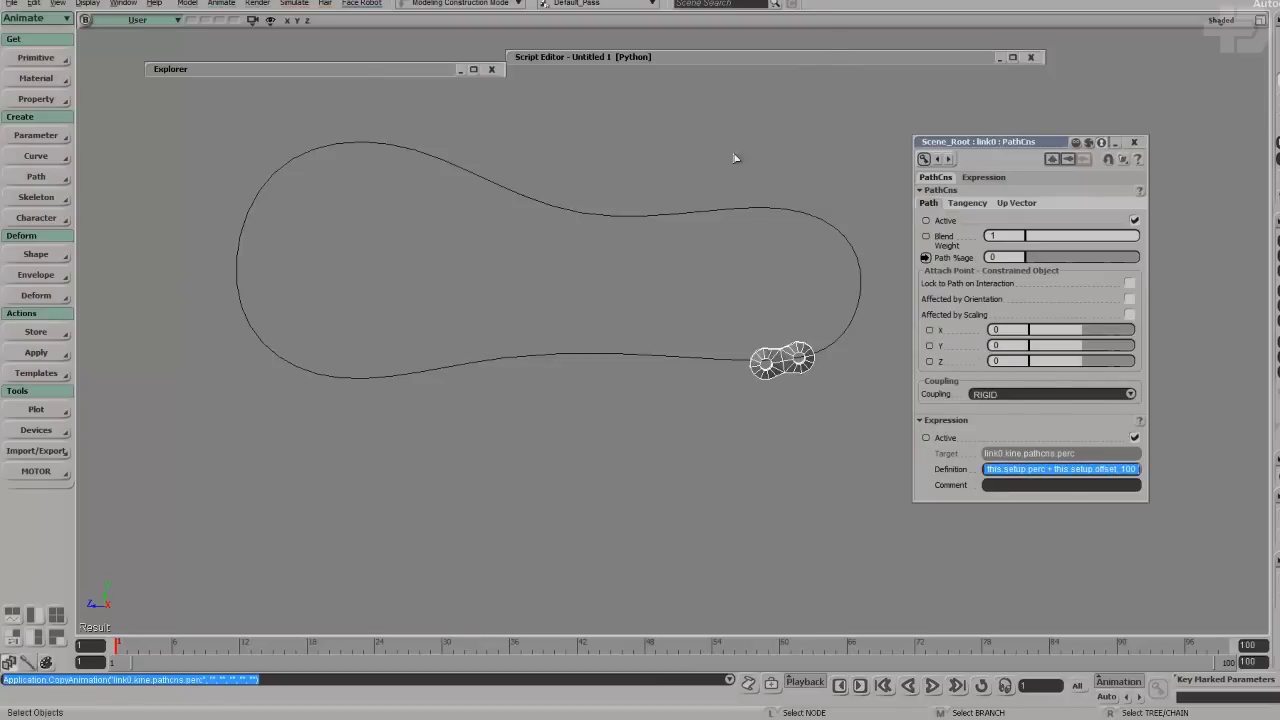
# Expand the Explorer window, collapse the link0 branch and place the PathCns properties beside the Explorer.
pyautogui.click(480, 112)
pyautogui.moveTo(360, 74); pyautogui.dragTo(416, 110)
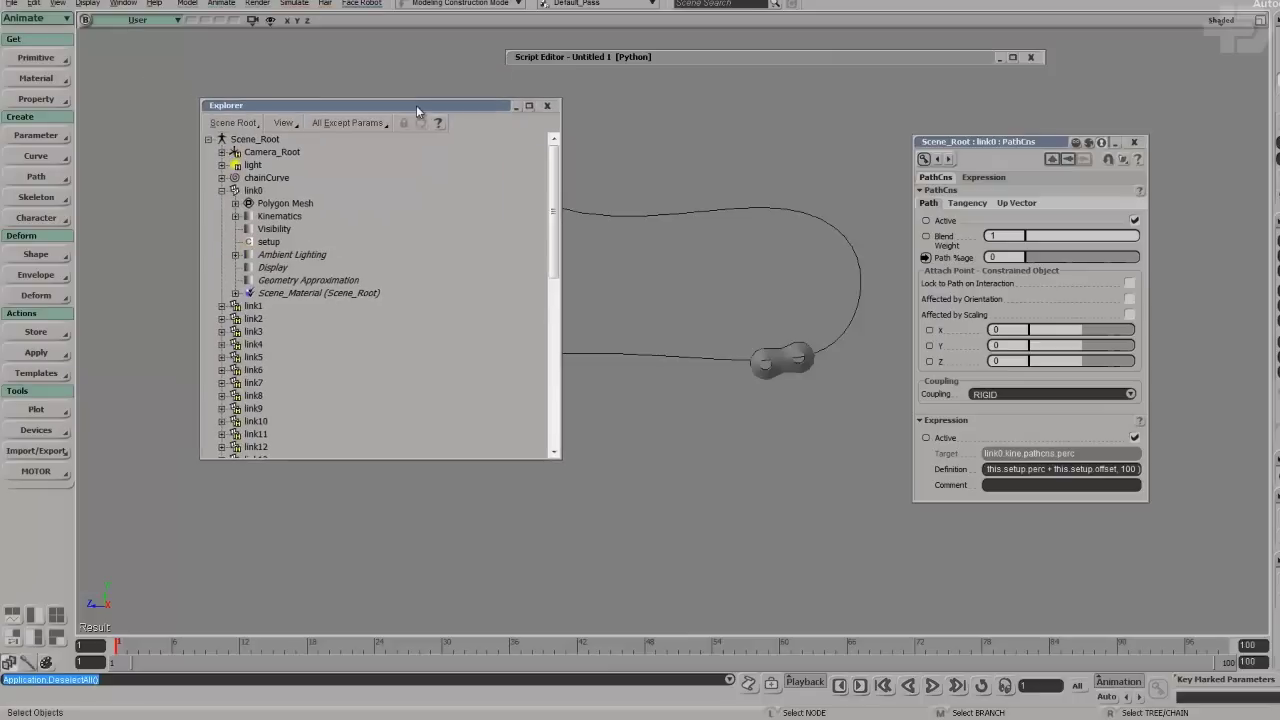
pyautogui.click(222, 190)
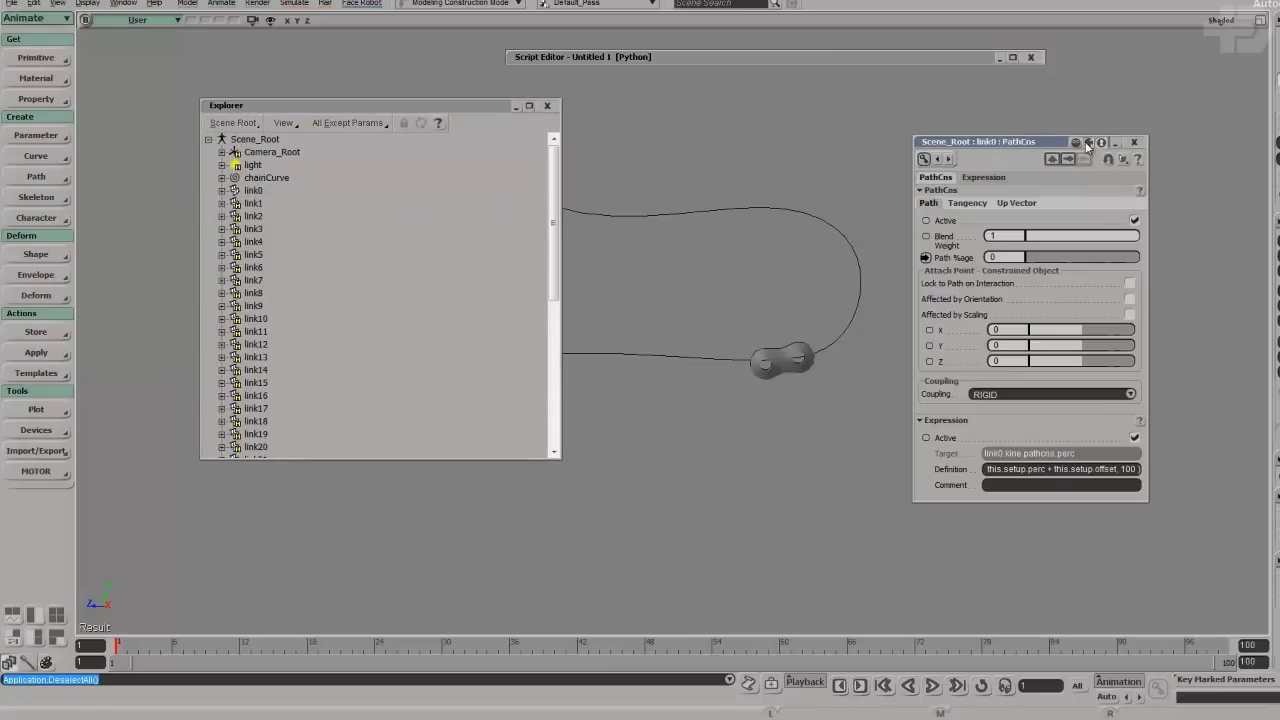
pyautogui.moveTo(973, 149); pyautogui.dragTo(659, 123)
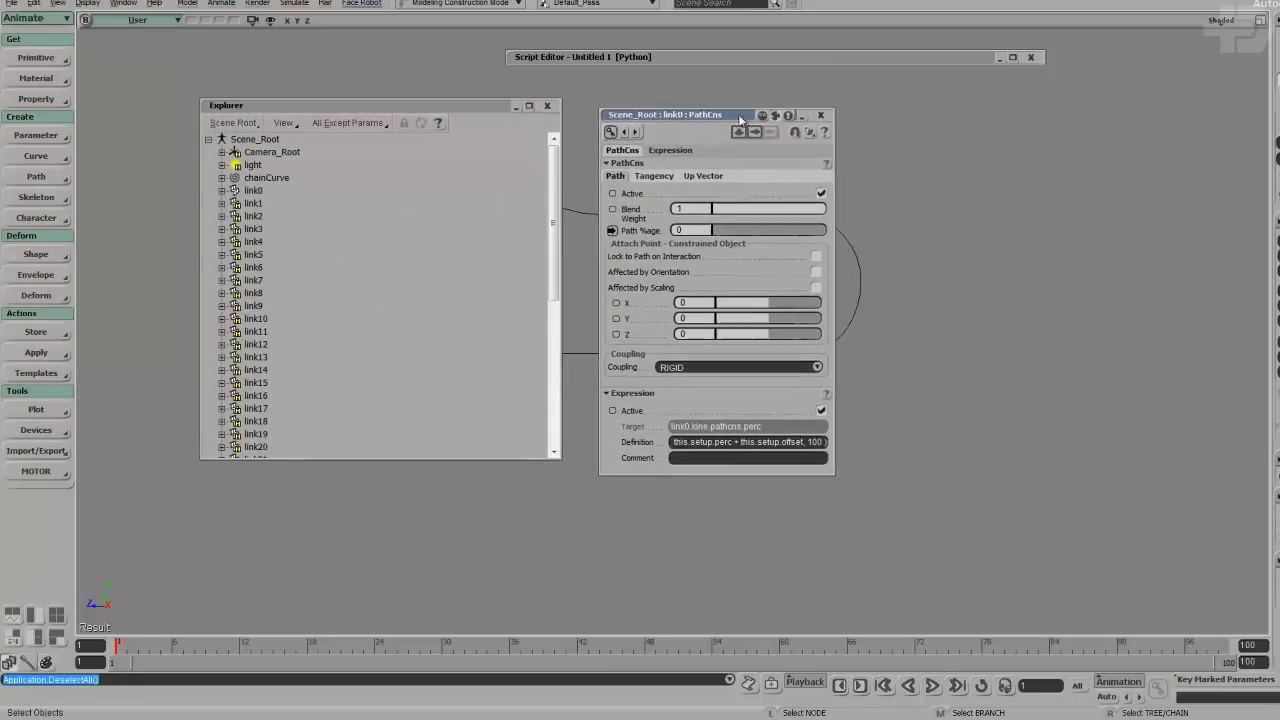
# Select link0 through link43 and paste the copied animation onto the Path %age of all their path constraints.
pyautogui.click(255, 199)
pyautogui.scroll(-8, 358, 300)
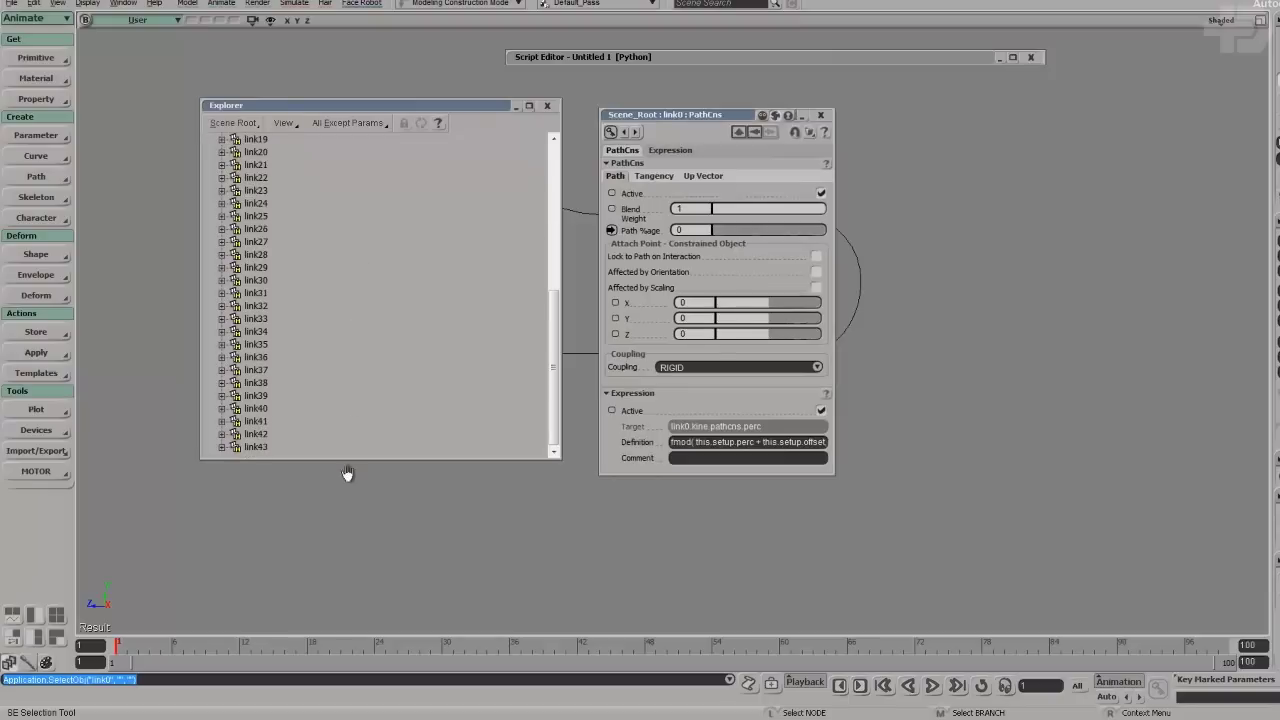
pyautogui.keyDown('shift'); pyautogui.click(257, 447); pyautogui.keyUp('shift')
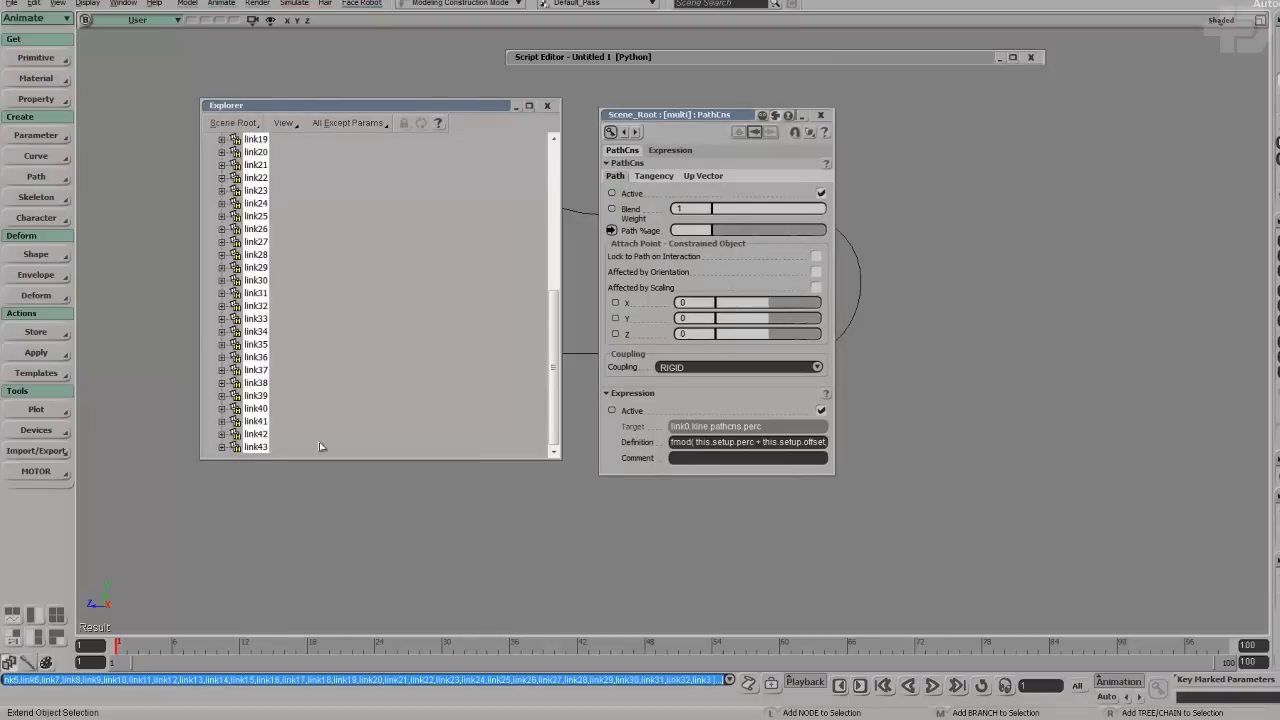
pyautogui.rightClick(611, 231)
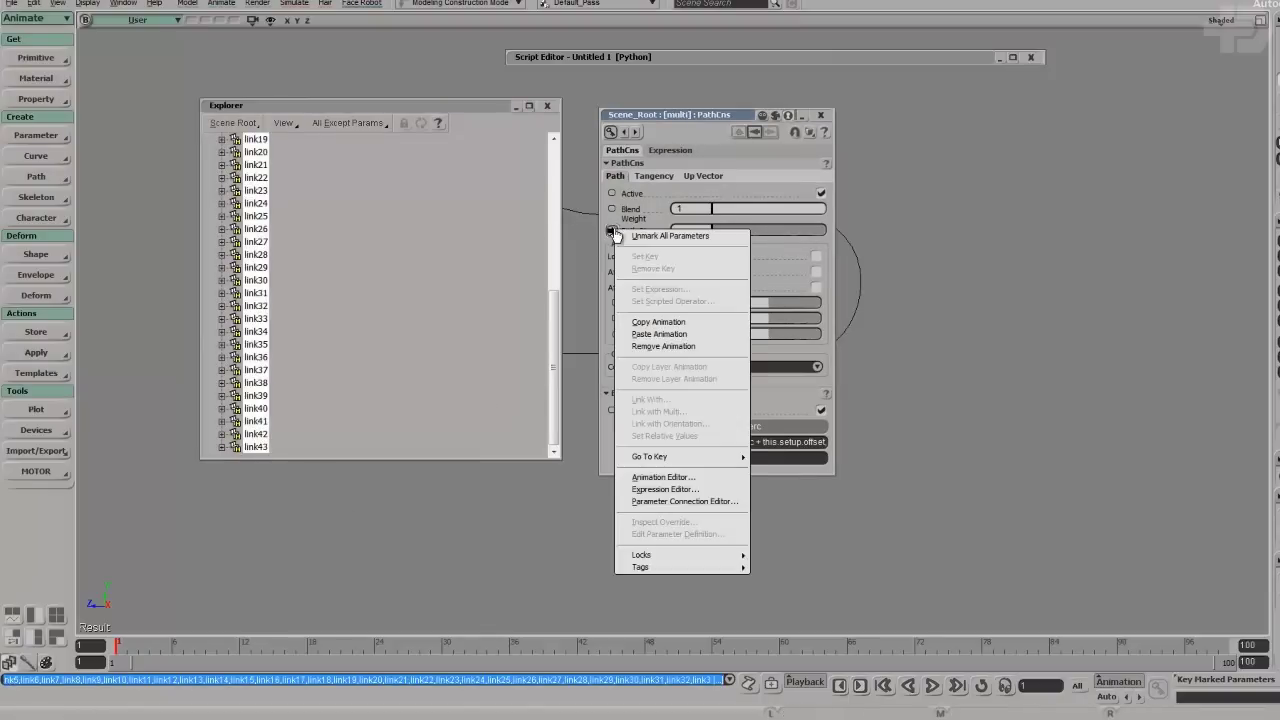
pyautogui.click(655, 334)
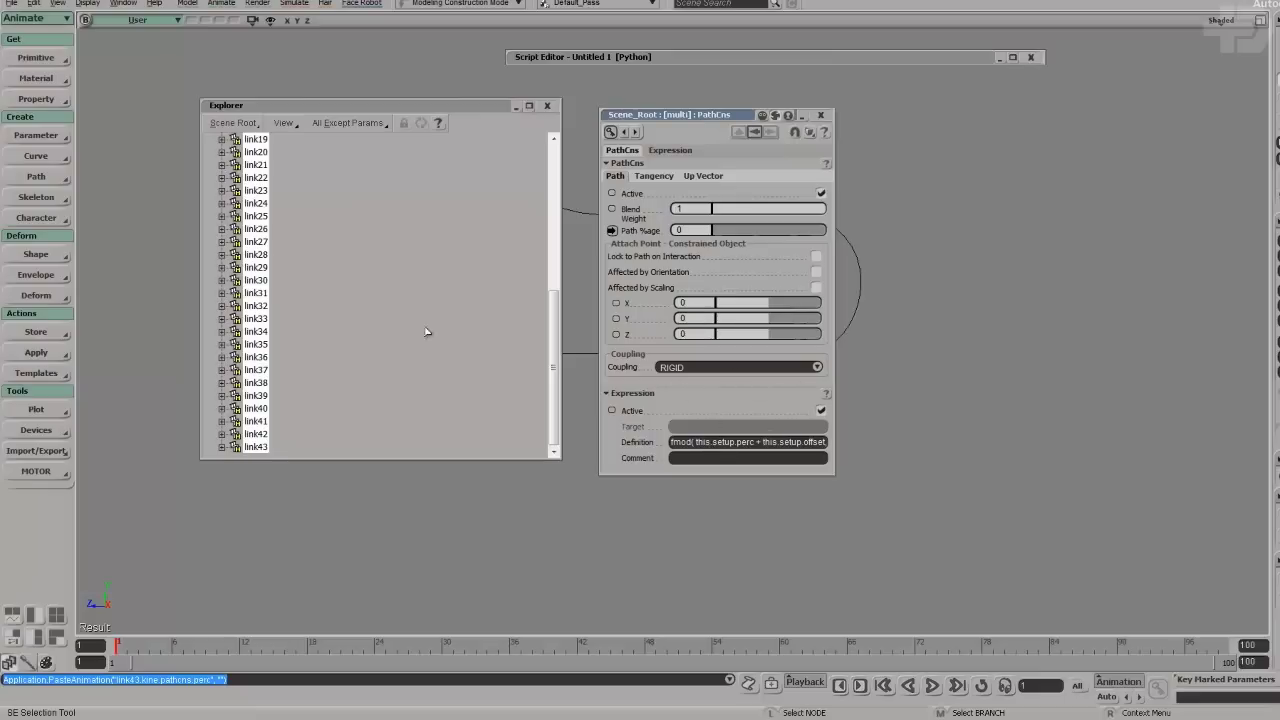
# Select link1 and check its branch in the Explorer for the setup property set.
pyautogui.scroll(8, 397, 280)
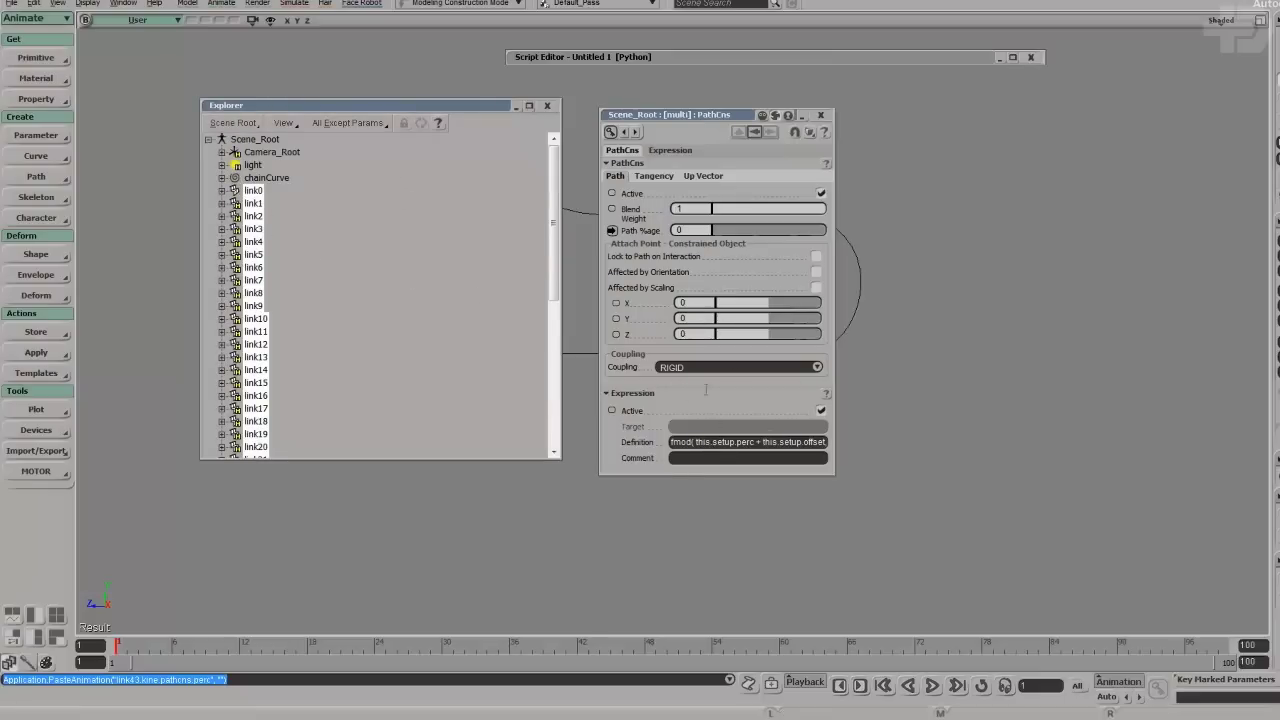
pyautogui.click(253, 203)
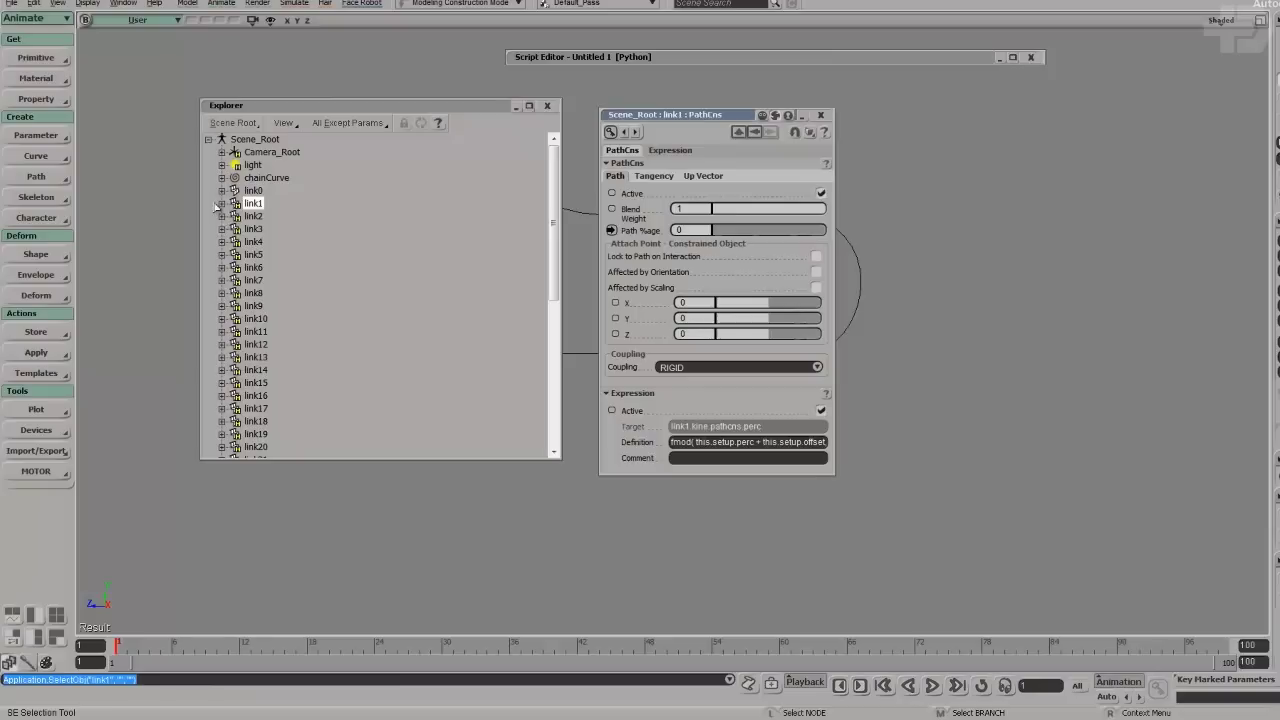
pyautogui.click(221, 203)
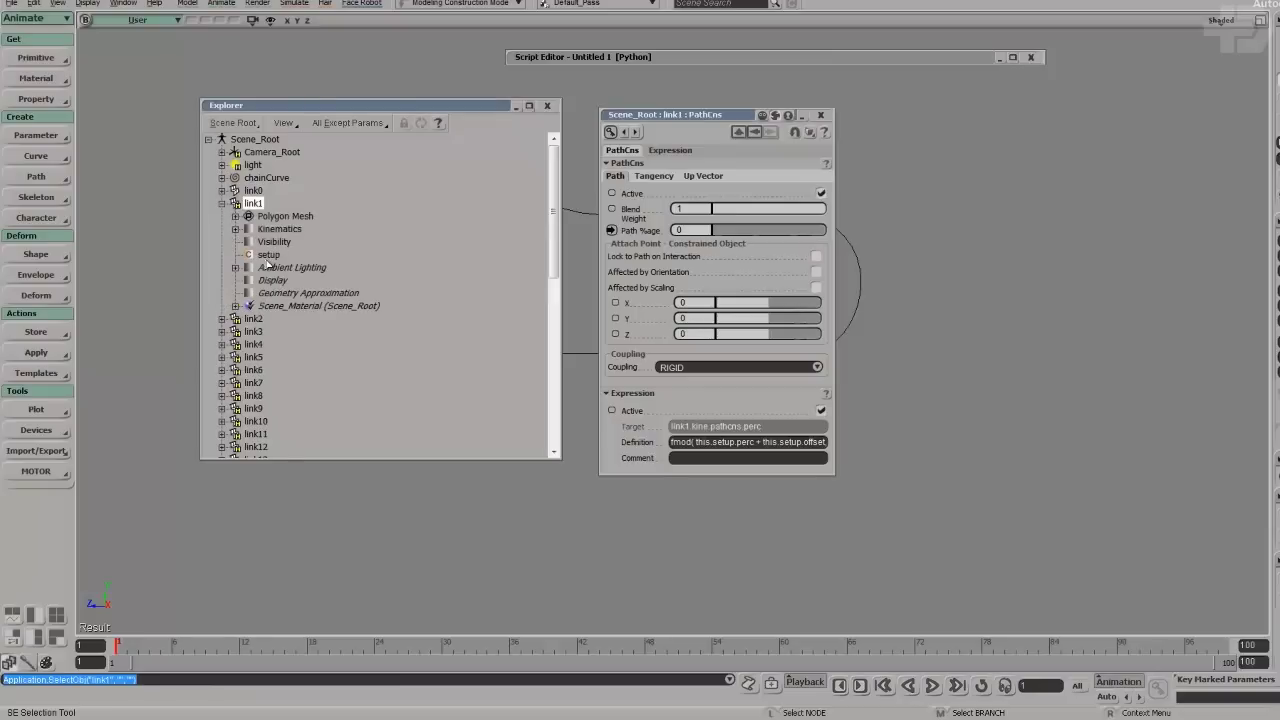
pyautogui.click(221, 203)
# Select link0 through link43, open their shared custom parameter set and set the offset to 377.358.
pyautogui.click(258, 191)
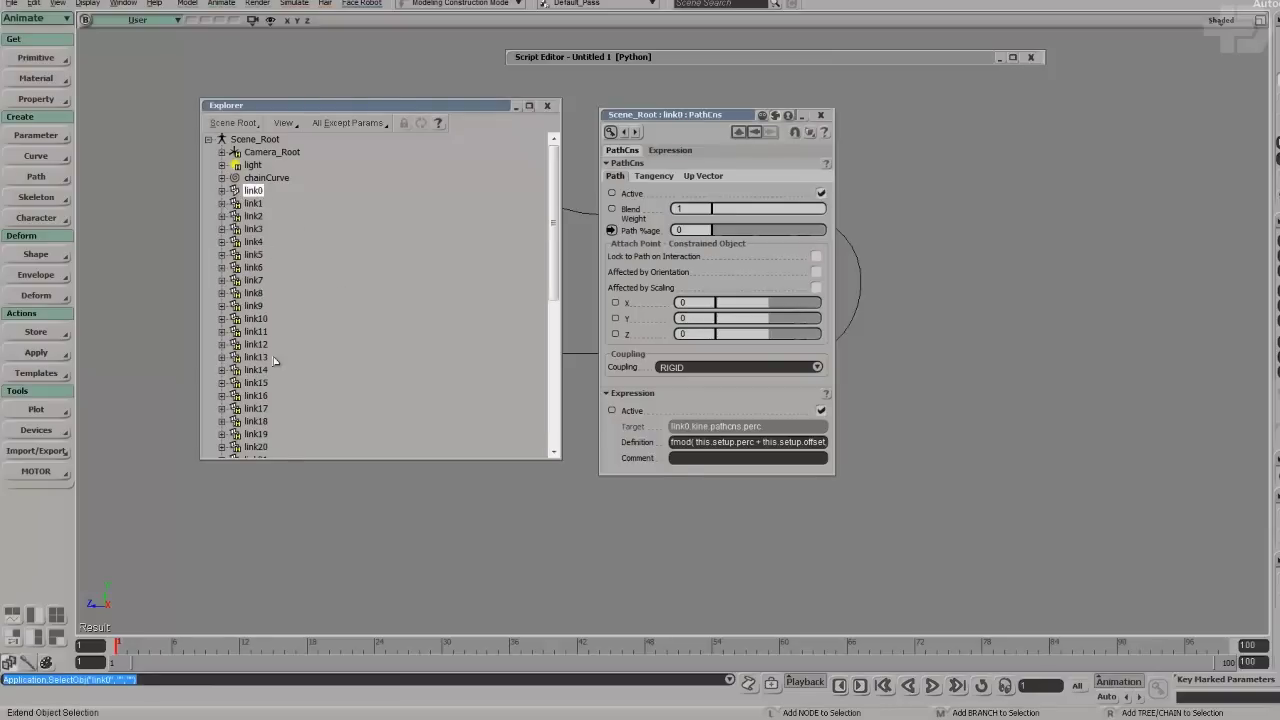
pyautogui.scroll(-5, 286, 400)
pyautogui.keyDown('shift'); pyautogui.click(258, 447); pyautogui.keyUp('shift')
pyautogui.scroll(5, 357, 257)
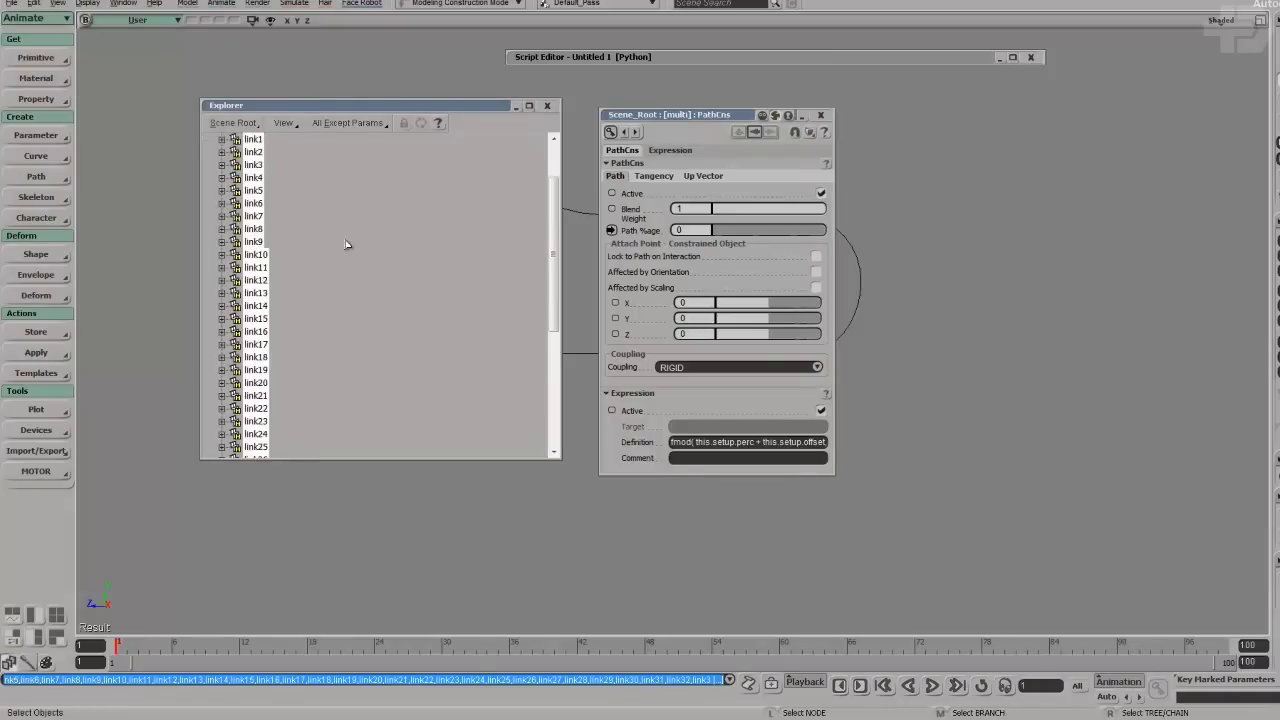
pyautogui.click(1278, 198)
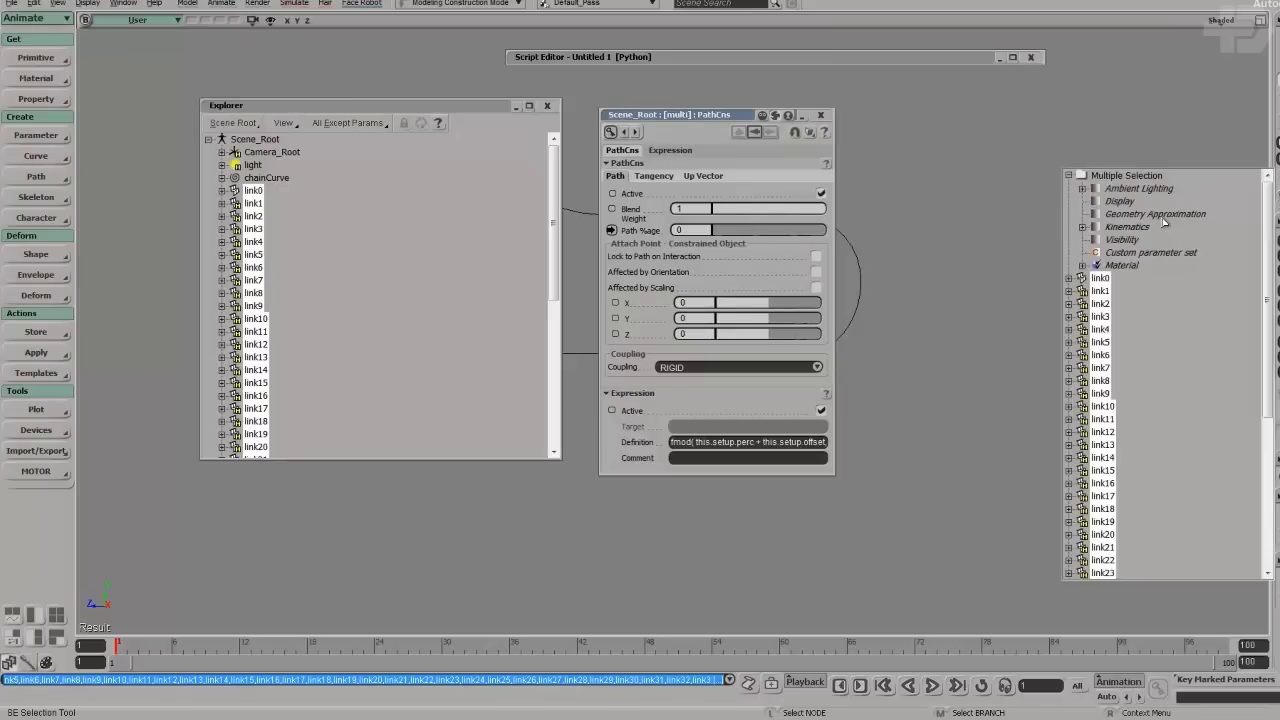
pyautogui.click(1096, 254)
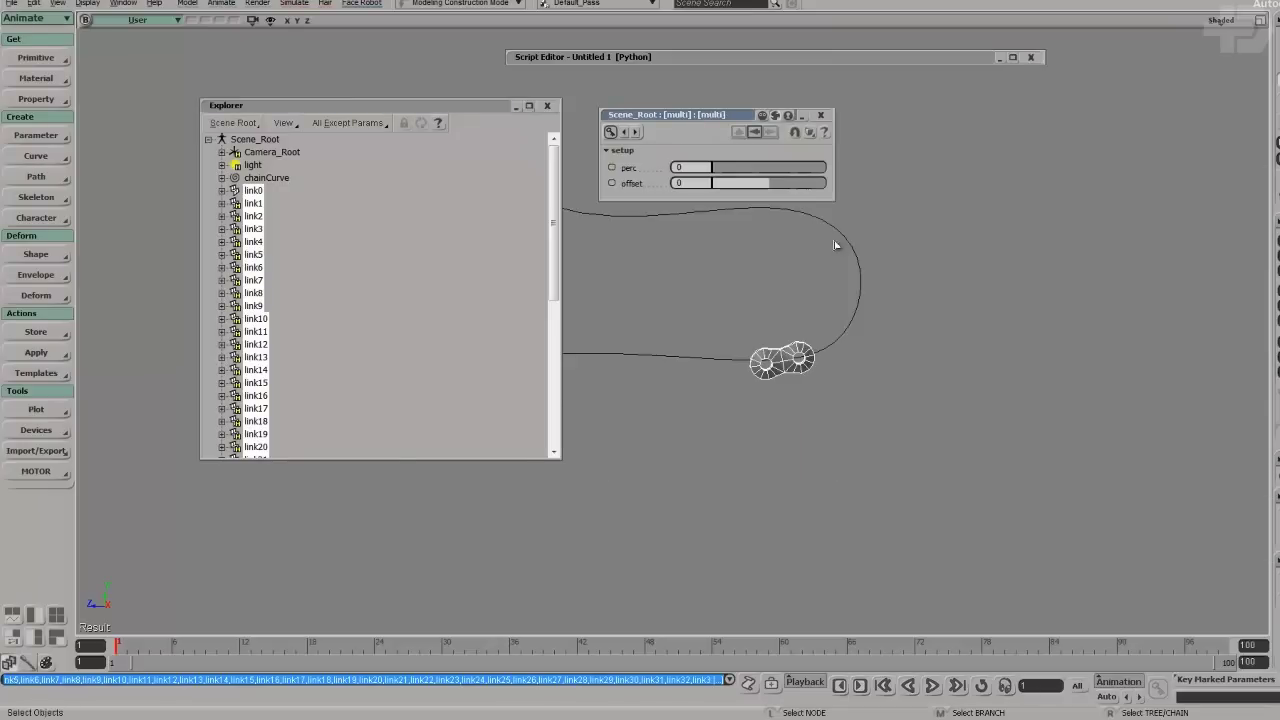
pyautogui.click(771, 182)
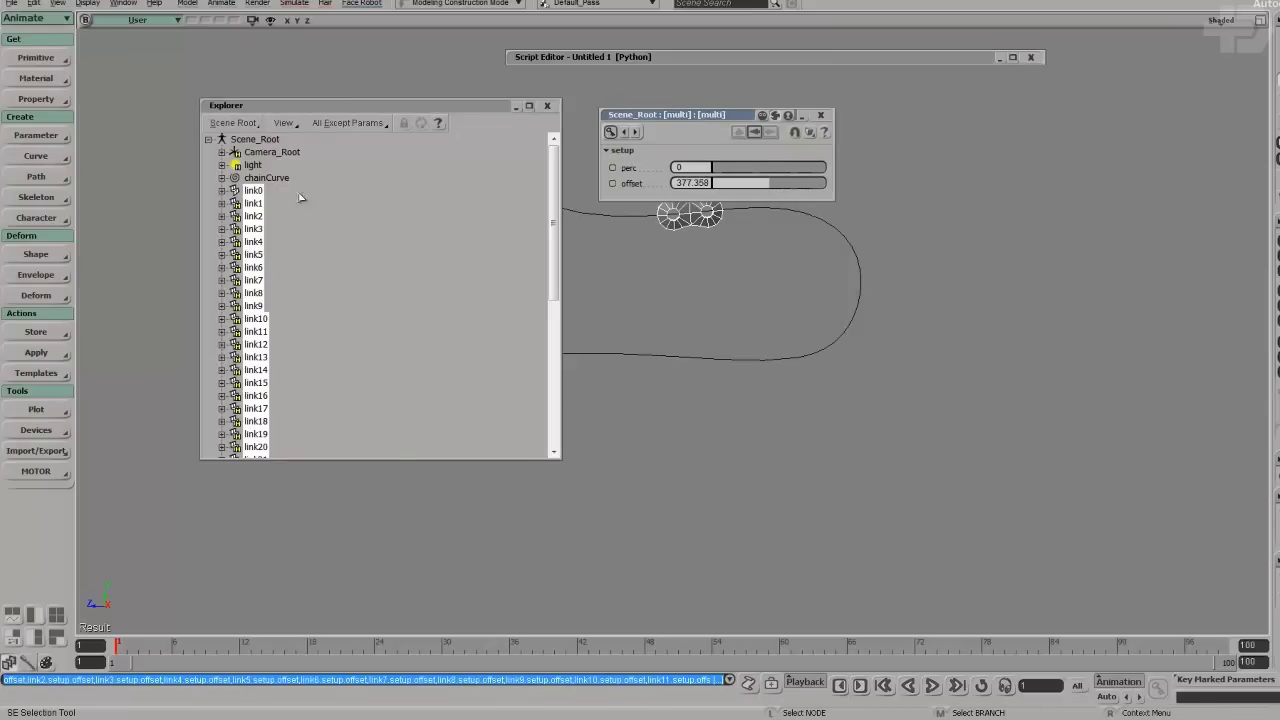
# Select only link1 through link43 and unhide them.
pyautogui.keyDown('ctrl'); pyautogui.click(262, 202); pyautogui.keyUp('ctrl')
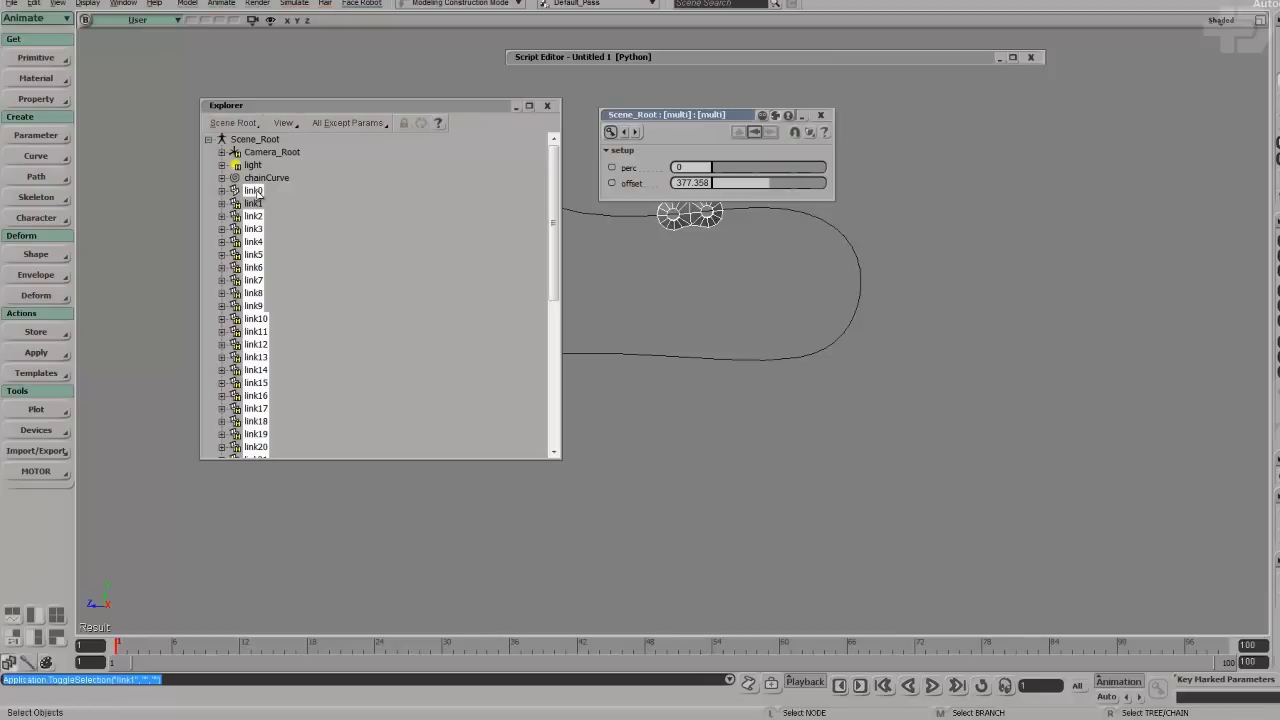
pyautogui.click(256, 191)
pyautogui.click(256, 203)
pyautogui.moveTo(379, 252); pyautogui.dragTo(380, 400)
pyautogui.keyDown('shift'); pyautogui.click(256, 446); pyautogui.keyUp('shift')
pyautogui.press('h')
pyautogui.moveTo(390, 343); pyautogui.dragTo(379, 222)
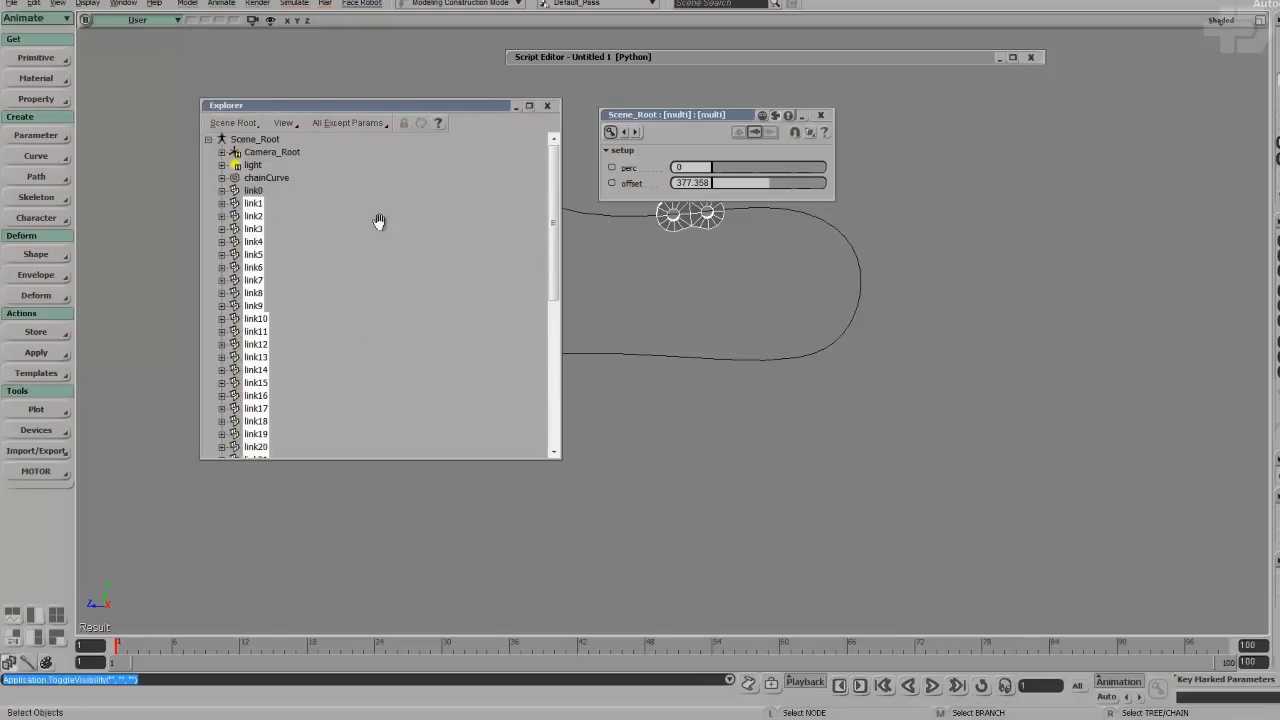
# Select link0 through link43 and rearrange the Explorer and property windows to uncover the upper part of the curve.
pyautogui.click(266, 177)
pyautogui.click(253, 190)
pyautogui.scroll(-7, 300, 350)
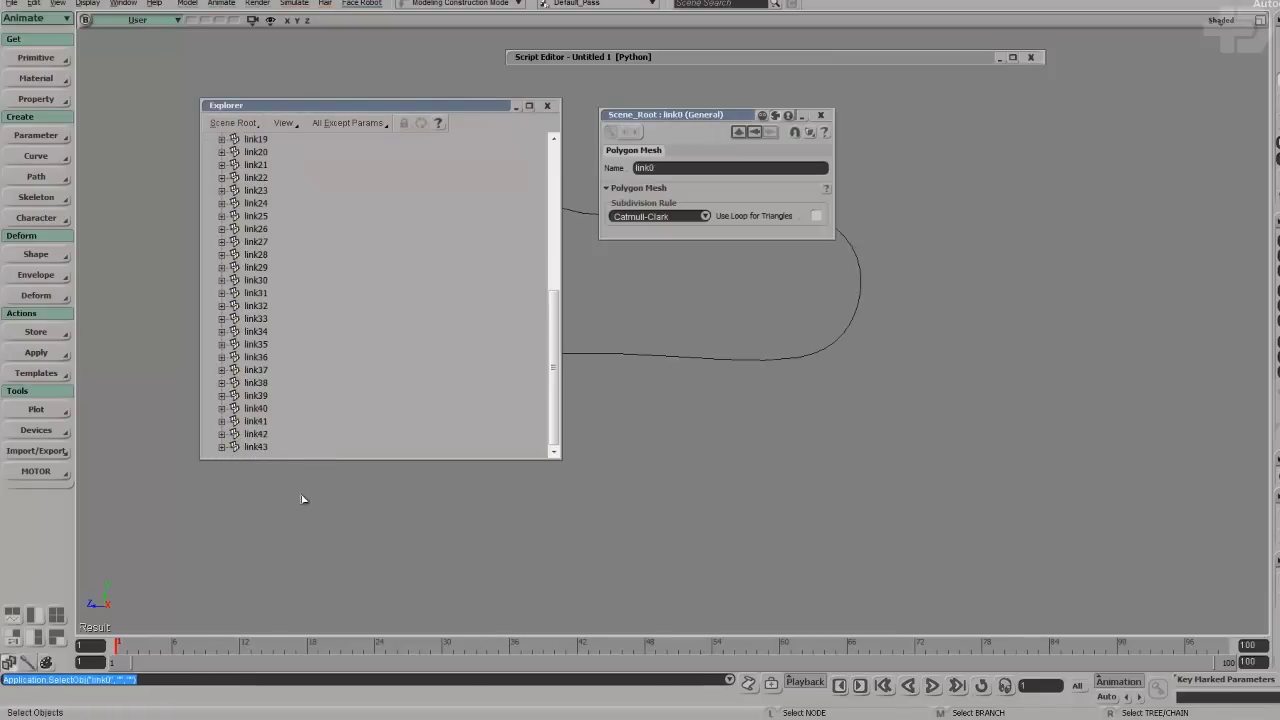
pyautogui.keyDown('shift'); pyautogui.click(257, 447); pyautogui.keyUp('shift')
pyautogui.doubleClick(468, 105)
pyautogui.moveTo(468, 105); pyautogui.dragTo(376, 68)
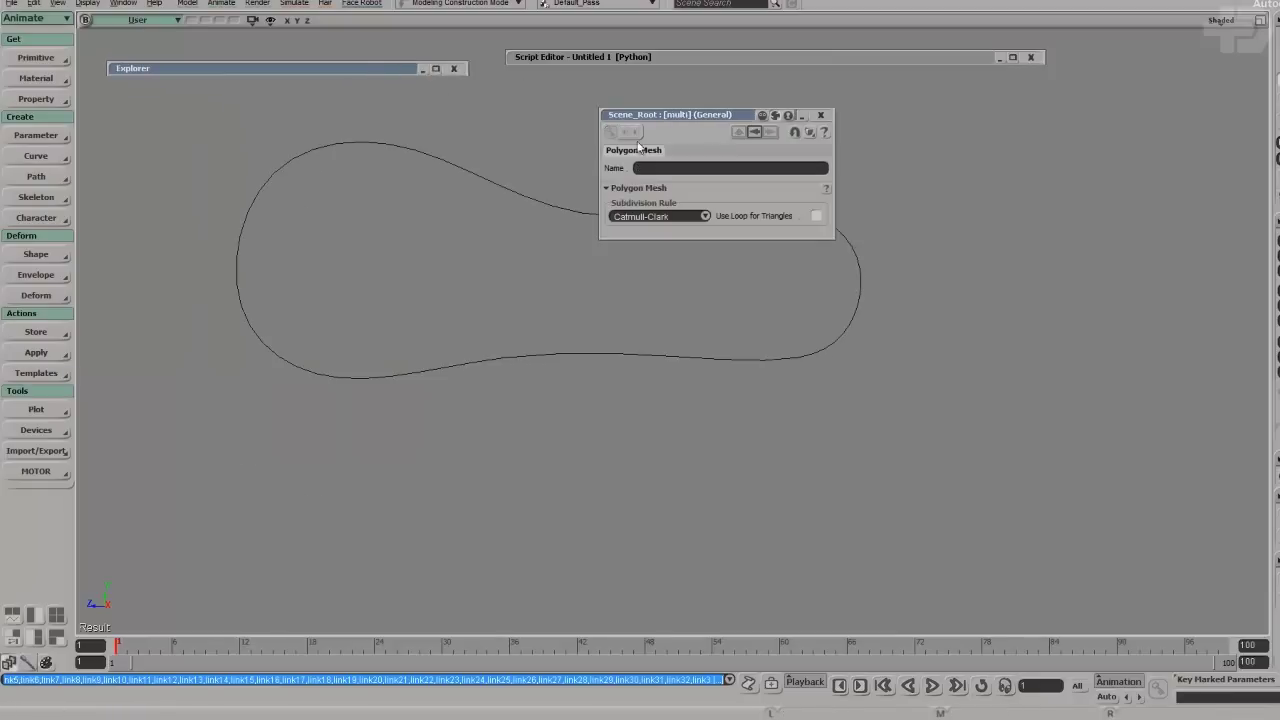
pyautogui.moveTo(688, 118); pyautogui.dragTo(696, 313)
pyautogui.doubleClick(364, 71)
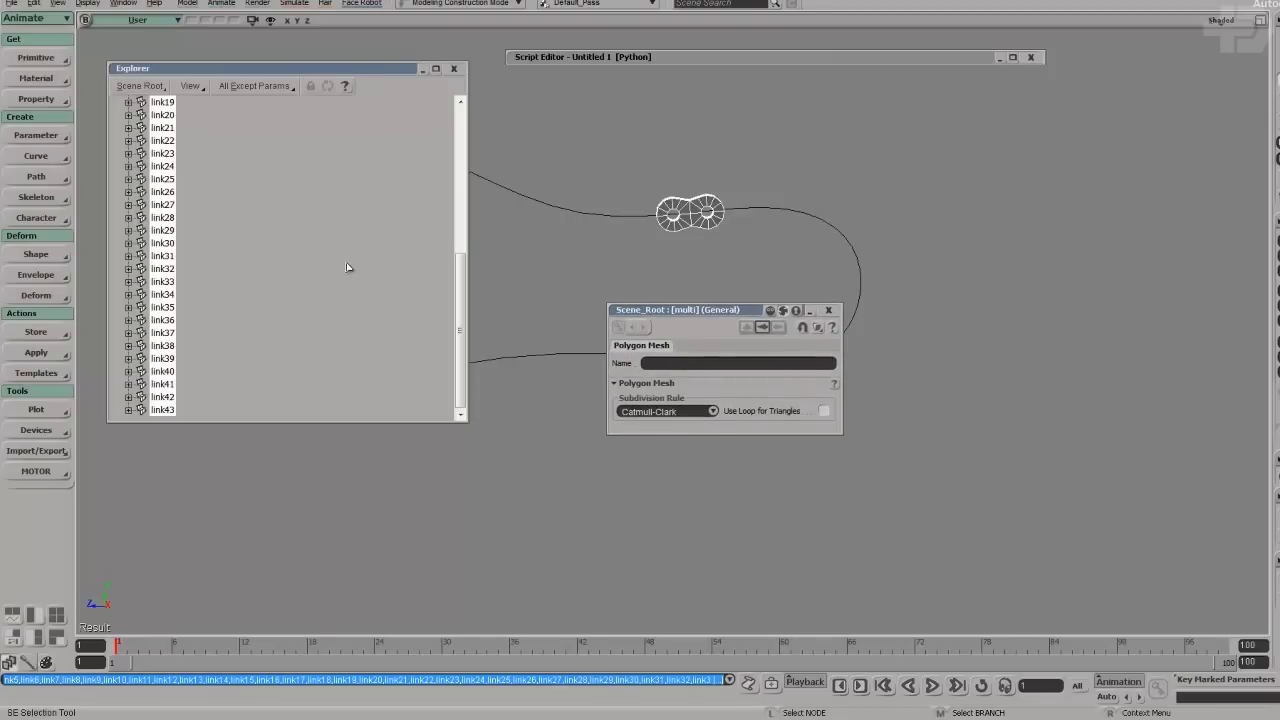
# Inspect the setup parameters in link0's branch, then collapse the branch.
pyautogui.click(142, 155)
pyautogui.click(128, 154)
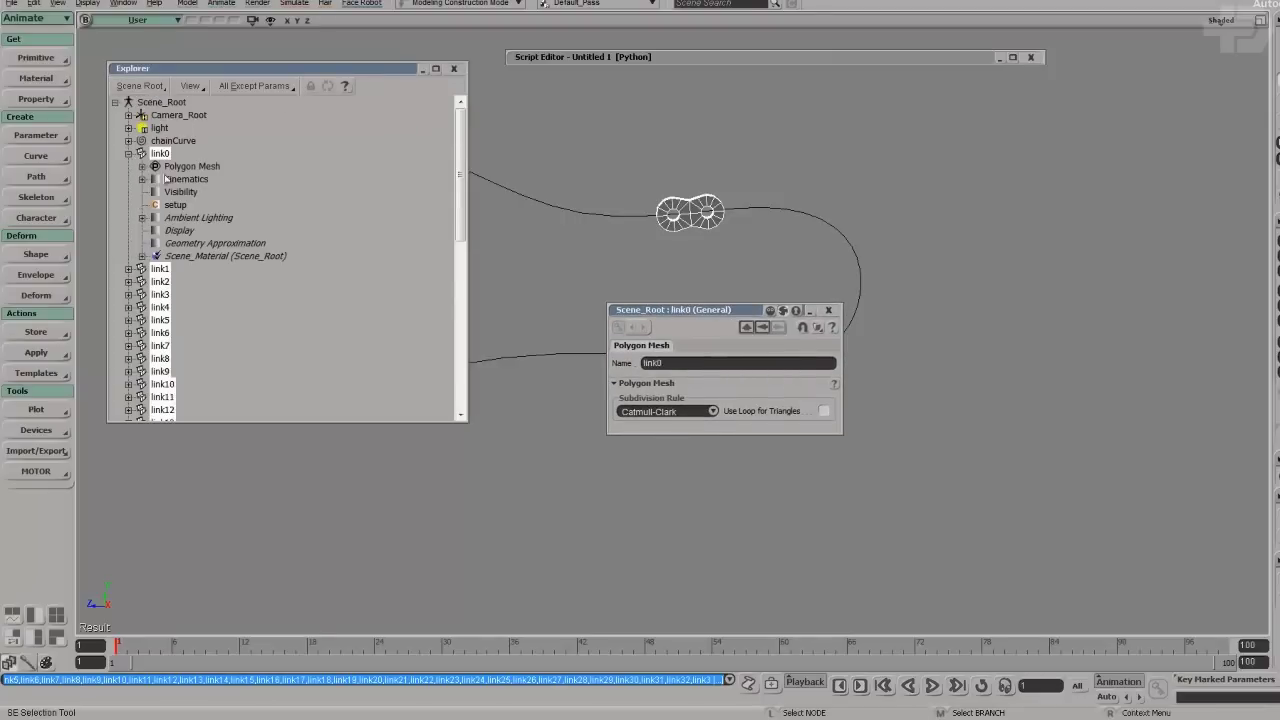
pyautogui.click(156, 205)
pyautogui.click(128, 154)
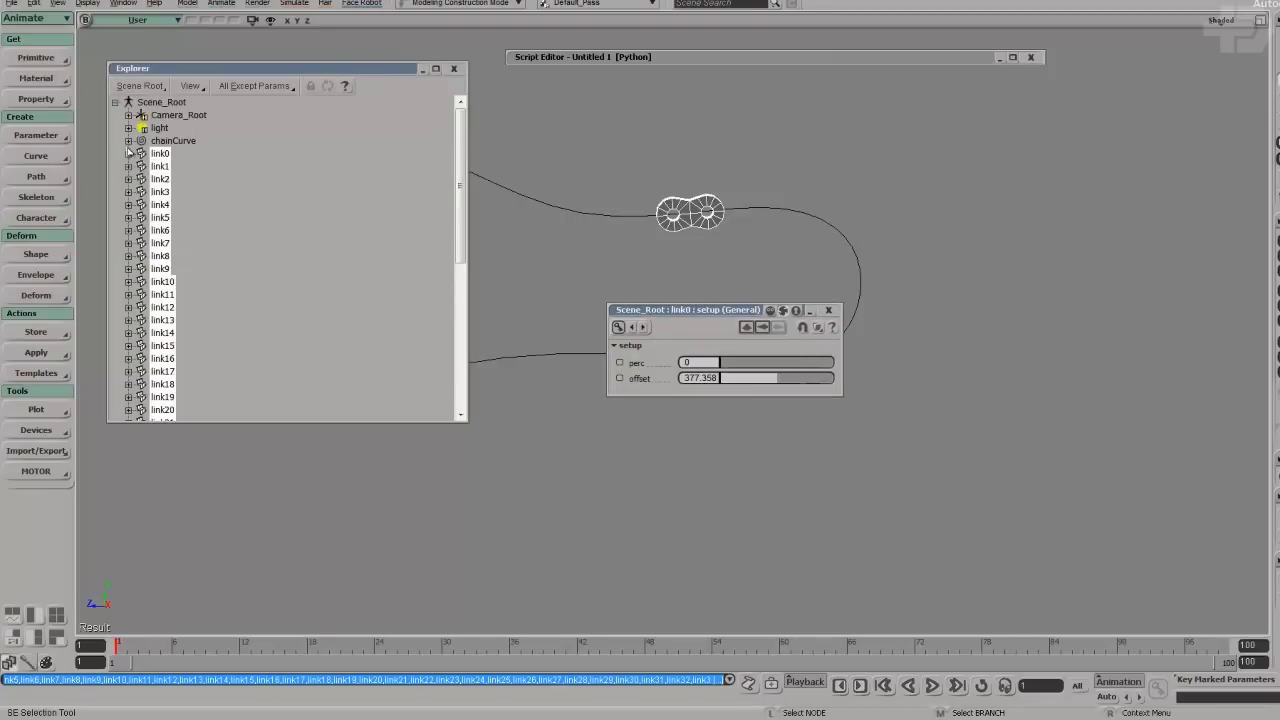
# Open the shared custom parameter set of all selected links and distribute their perc values linearly with L(0,100).
pyautogui.press('F3')
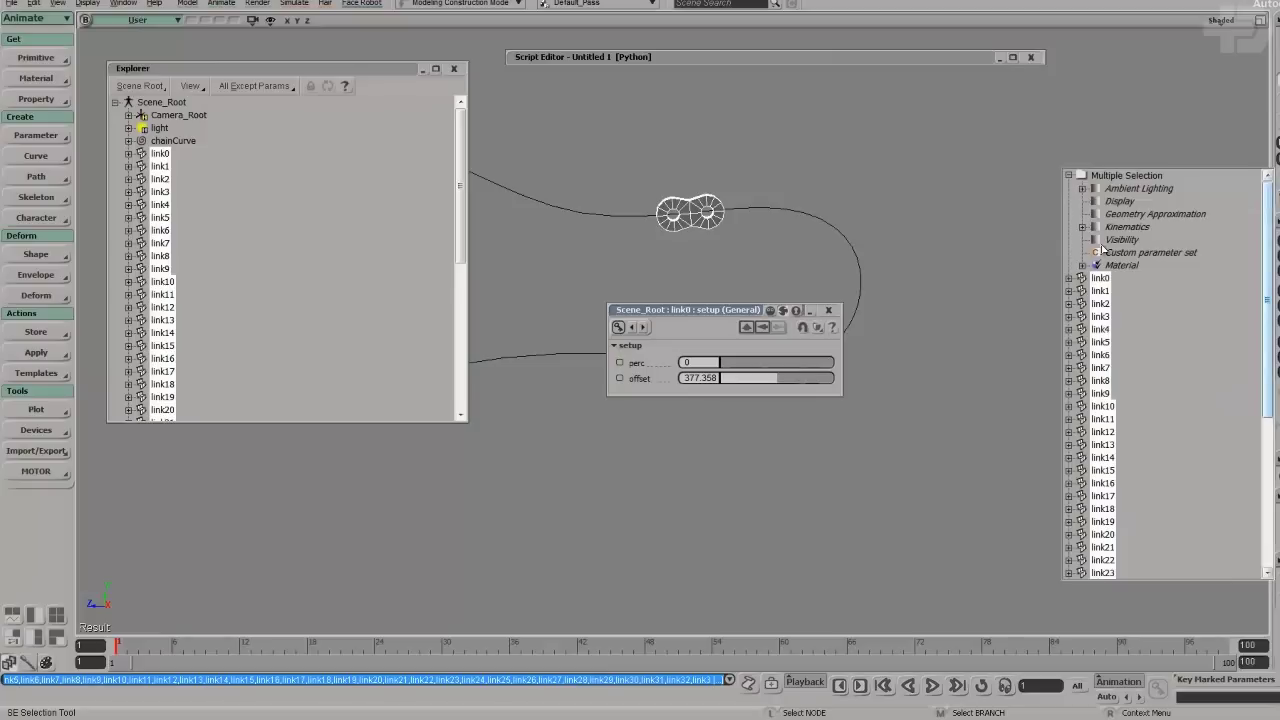
pyautogui.click(1097, 255)
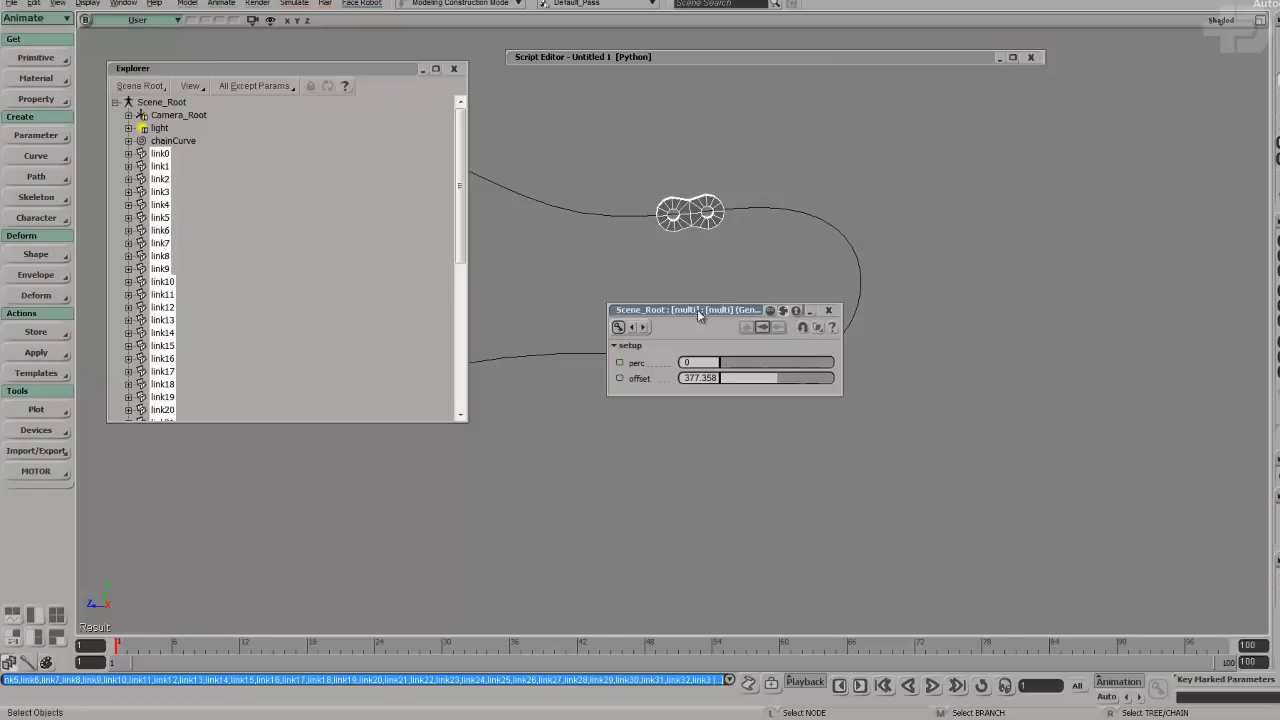
pyautogui.click(701, 361)
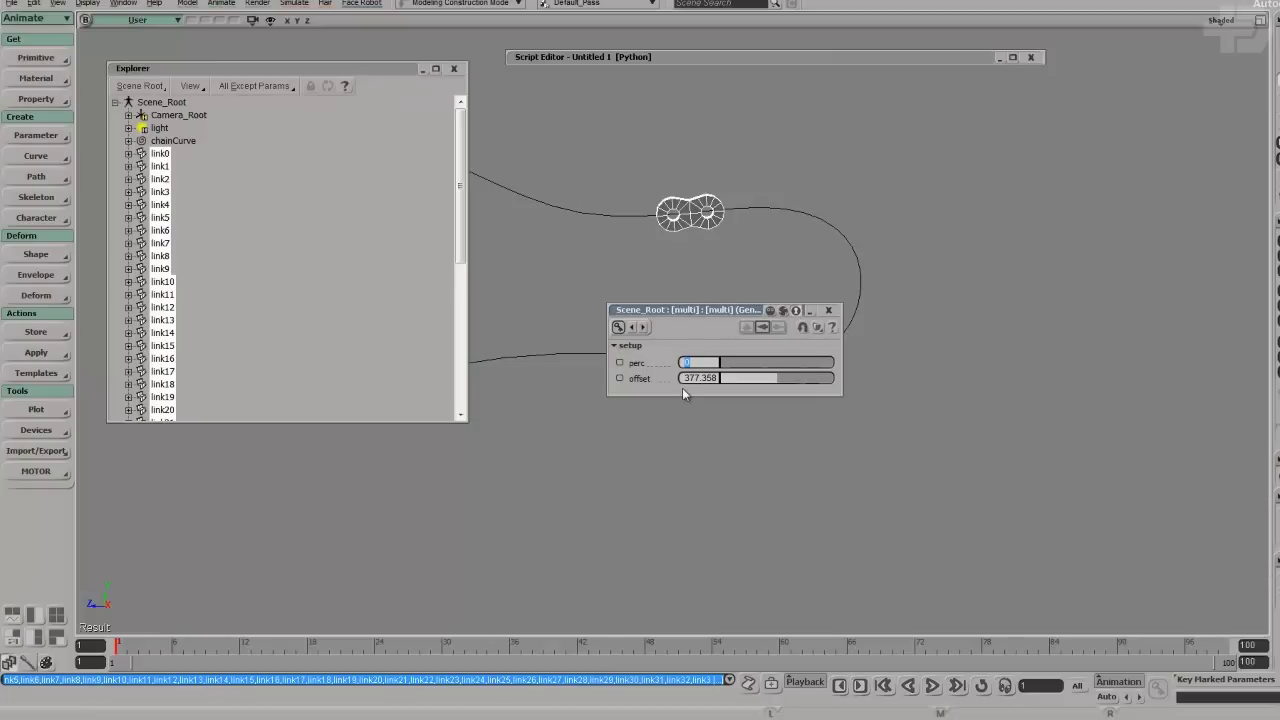
pyautogui.write('1.0')
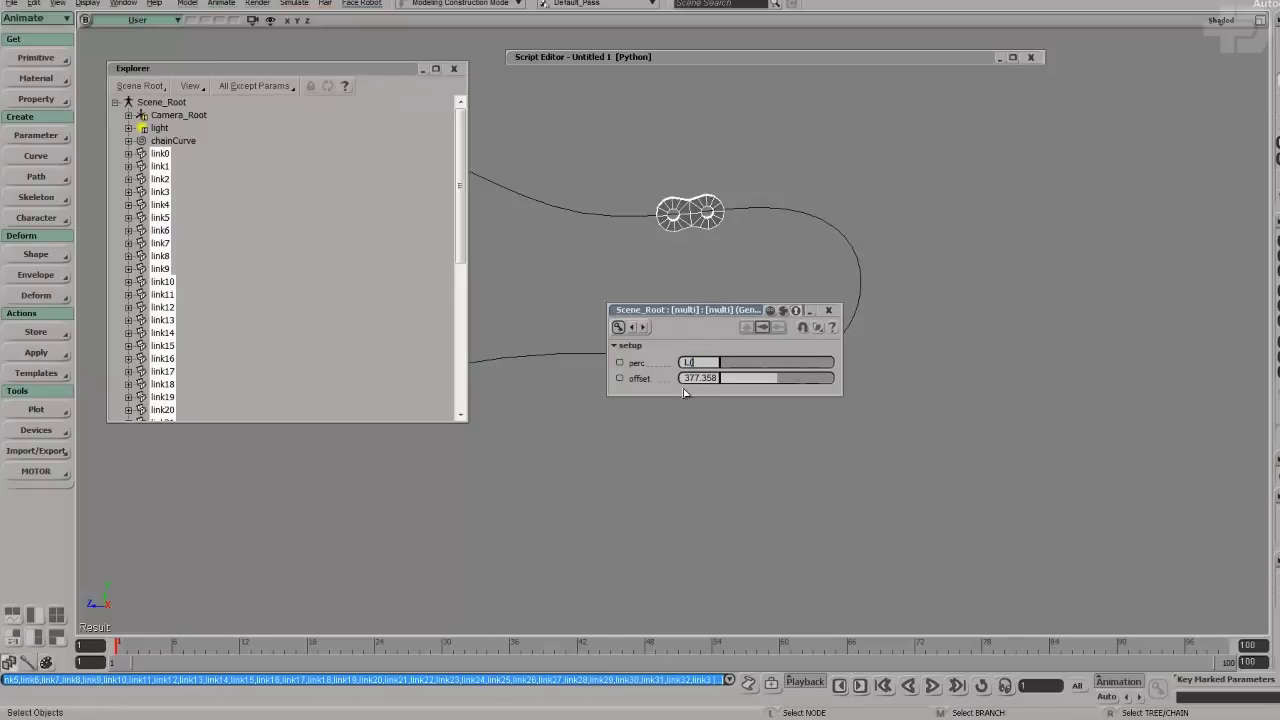
pyautogui.write(',100)')
pyautogui.press('Return')
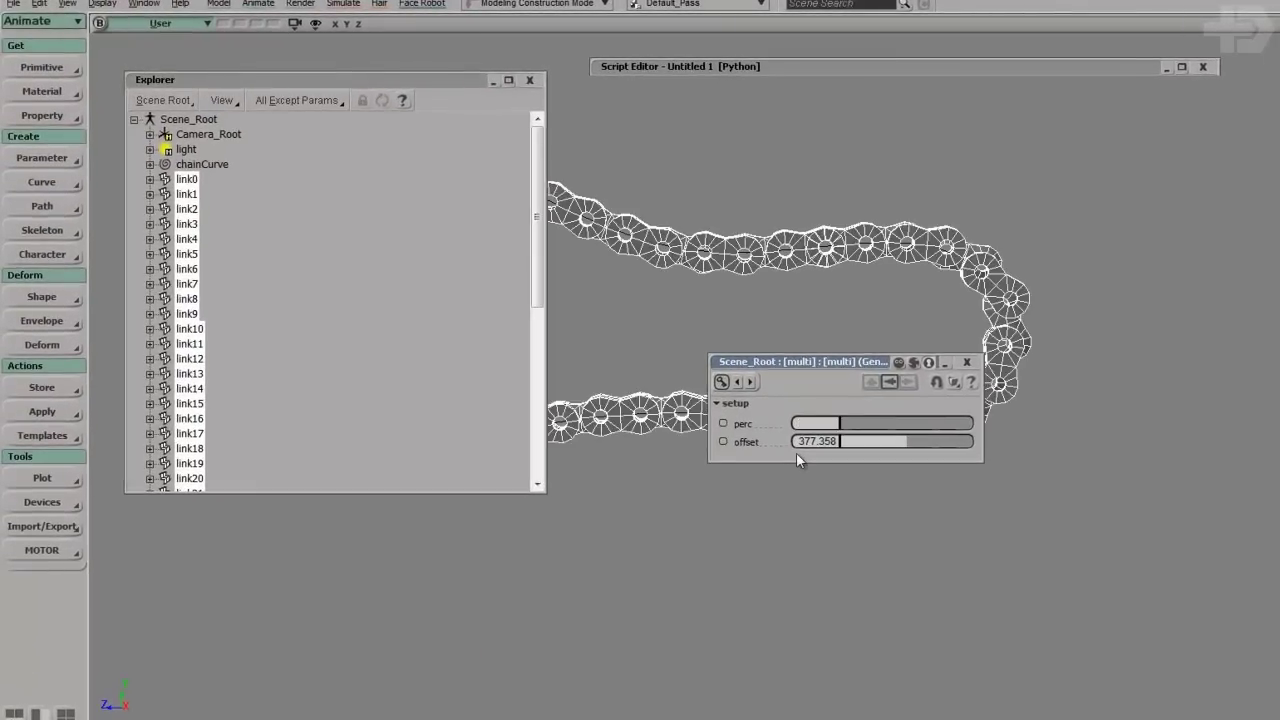
# Examine the distributed chain and compare the perc values in the setup properties of link0 and link9.
pyautogui.press('s')
pyautogui.moveTo(942, 238); pyautogui.dragTo(880, 234, button='middle')
pyautogui.moveTo(880, 234); pyautogui.dragTo(998, 249)
pyautogui.click(187, 179)
pyautogui.click(150, 179)
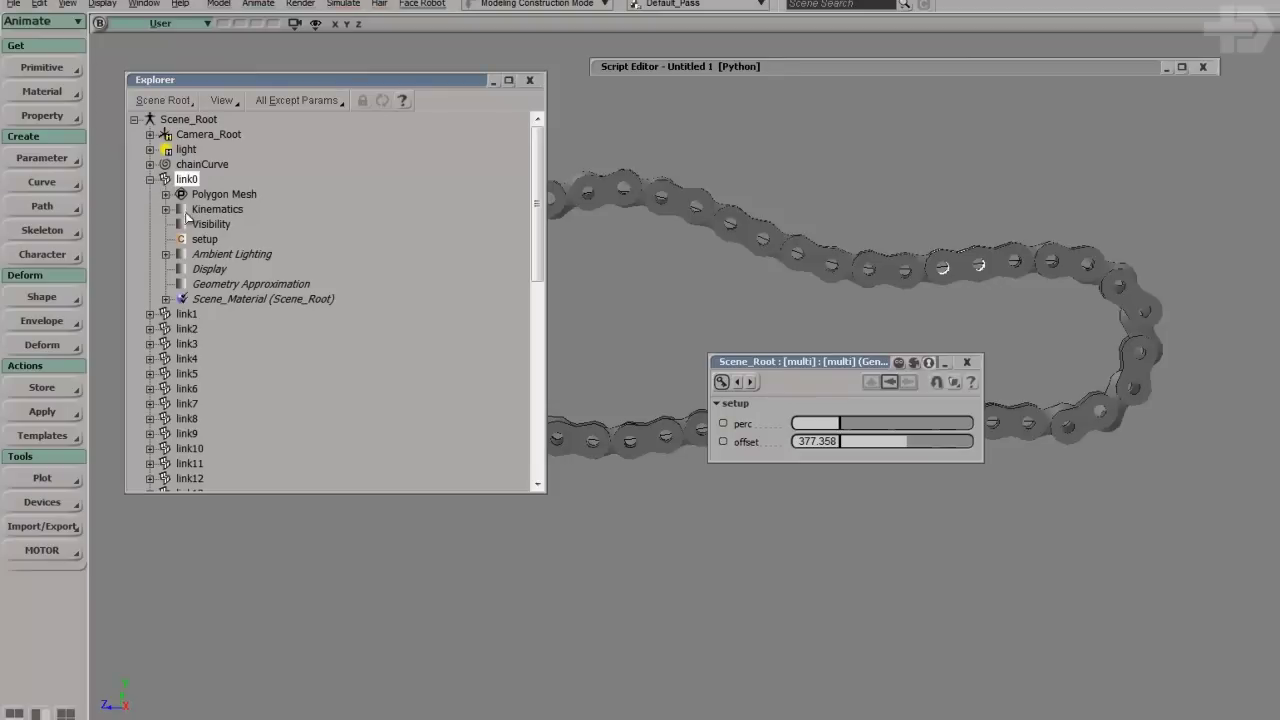
pyautogui.doubleClick(204, 239)
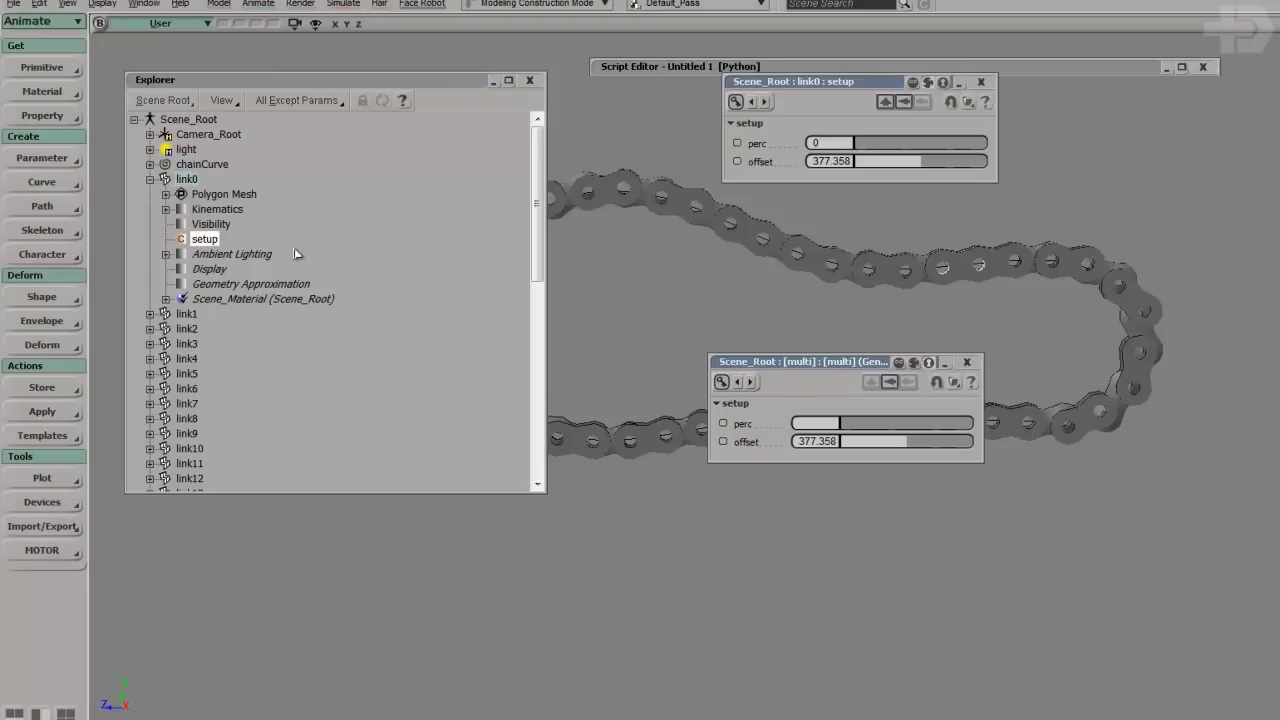
pyautogui.click(188, 358)
pyautogui.scroll(-2, 193, 352)
pyautogui.click(190, 344)
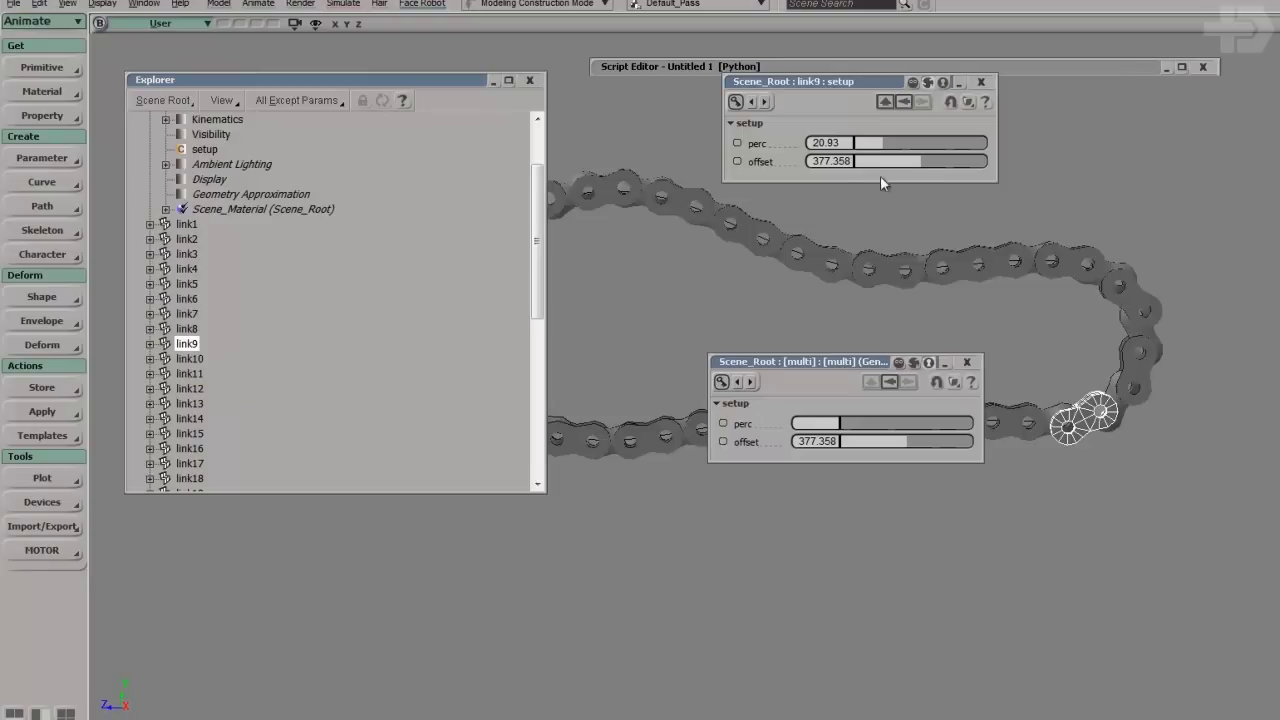
pyautogui.scroll(2, 158, 262)
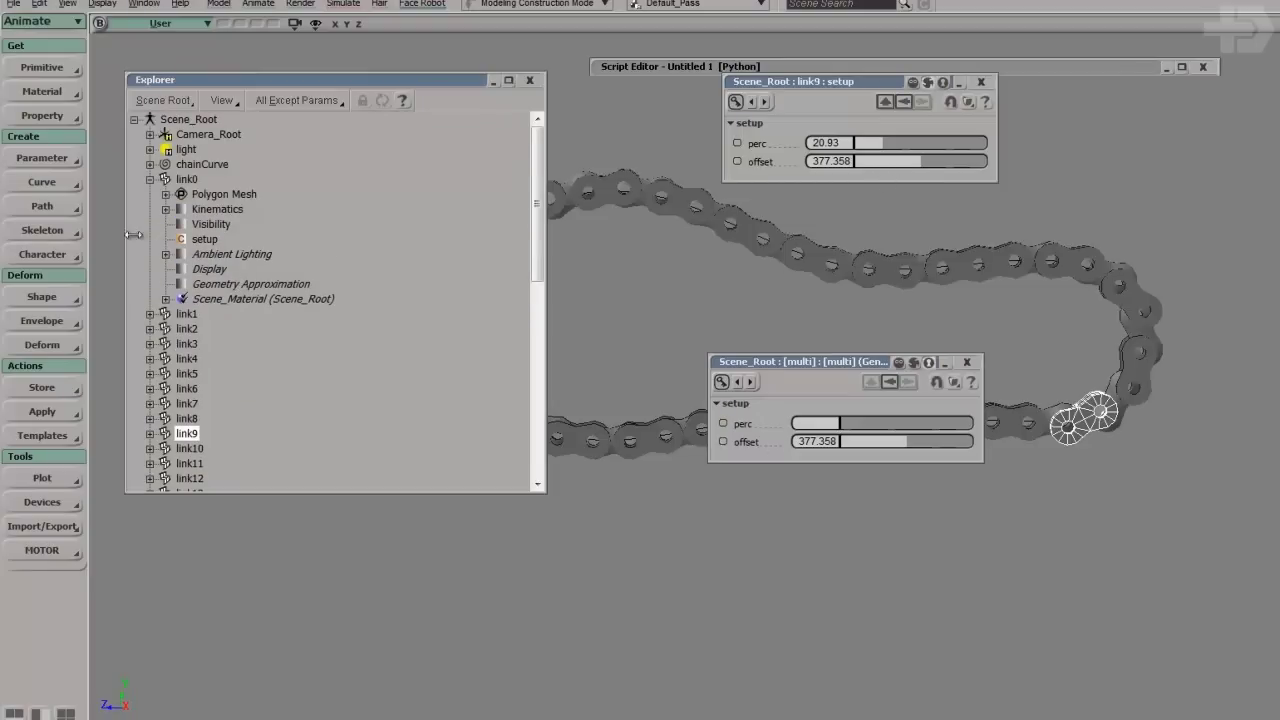
pyautogui.click(150, 179)
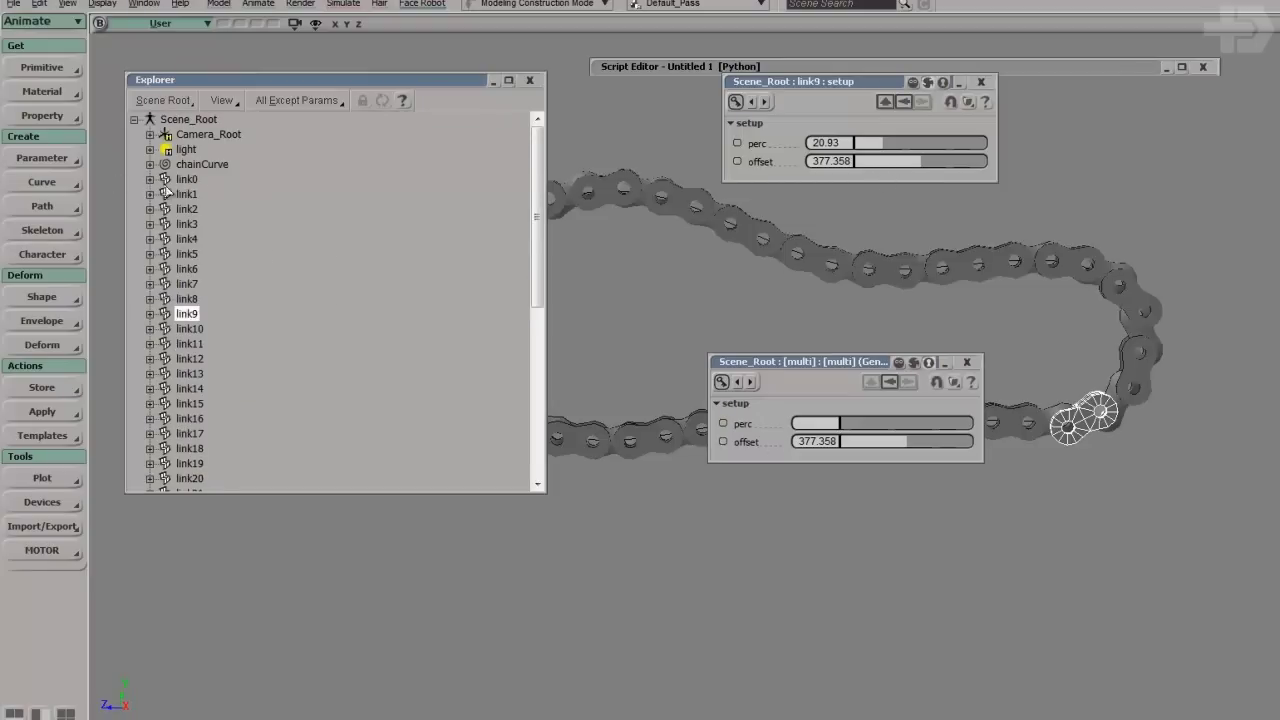
# Select link0 through link43 again and close the spare setup property window.
pyautogui.click(186, 179)
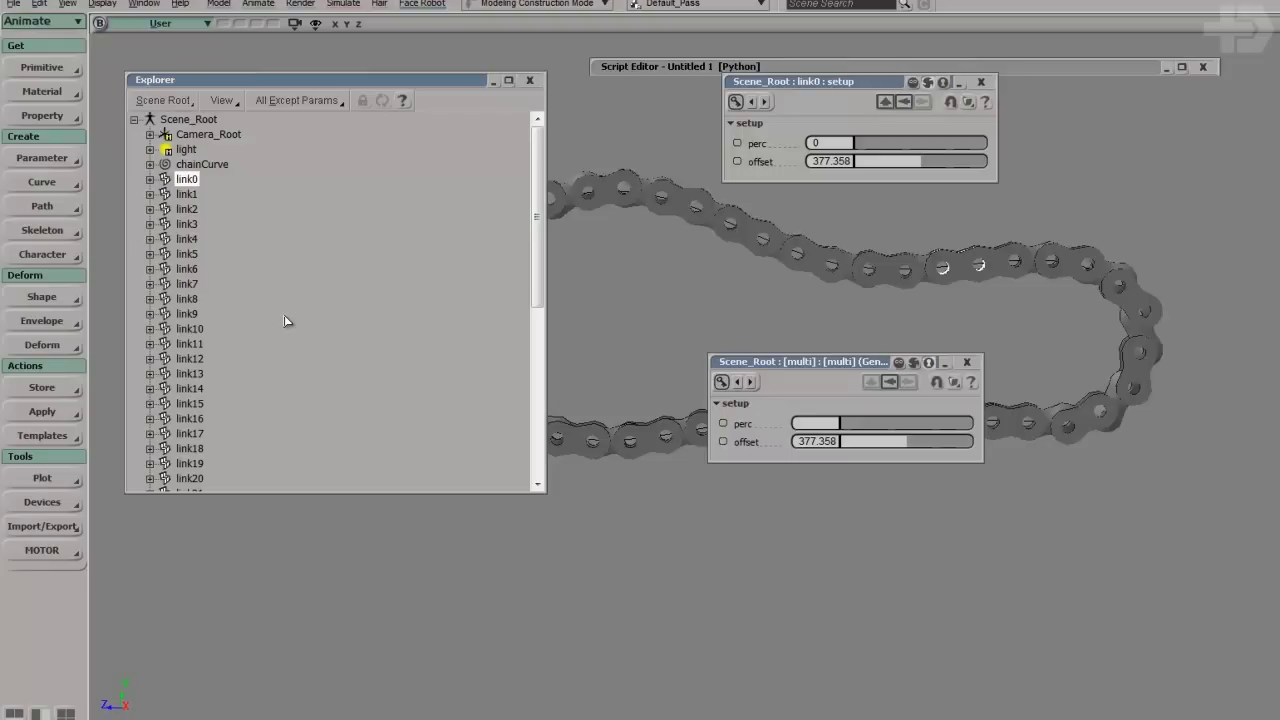
pyautogui.scroll(-9, 286, 280)
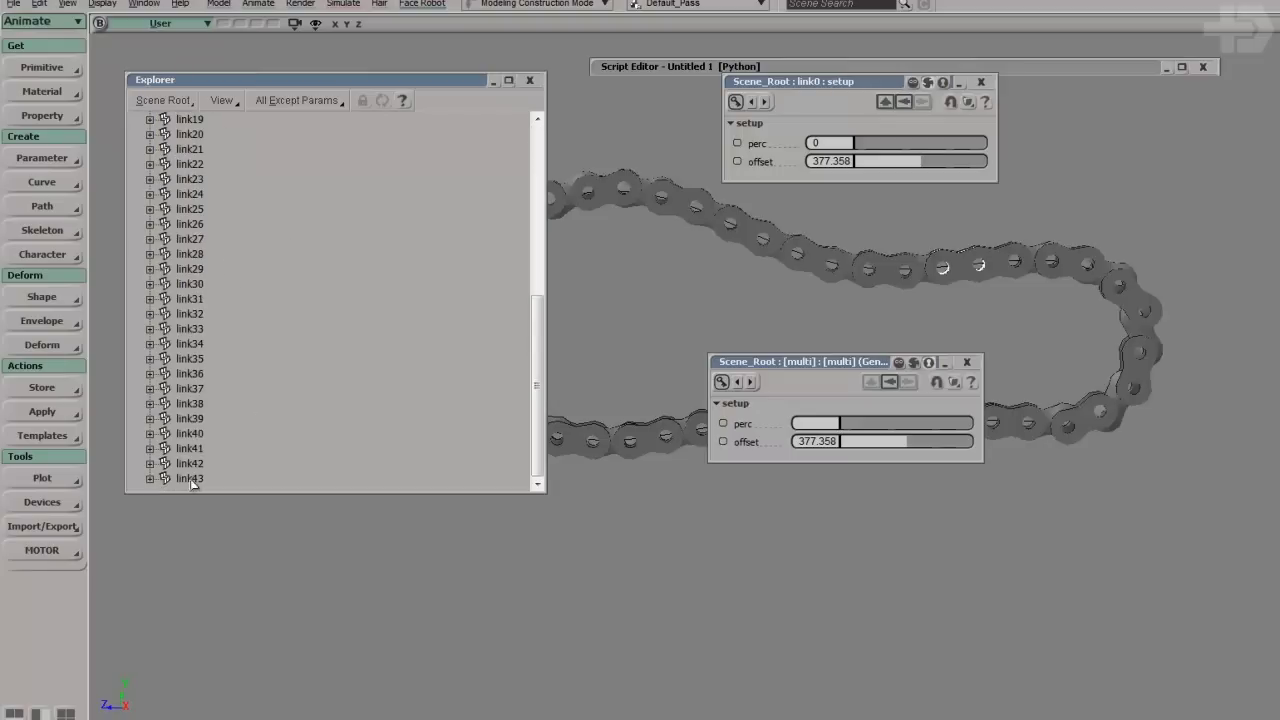
pyautogui.keyDown('shift'); pyautogui.click(192, 481); pyautogui.keyUp('shift')
pyautogui.scroll(9, 280, 300)
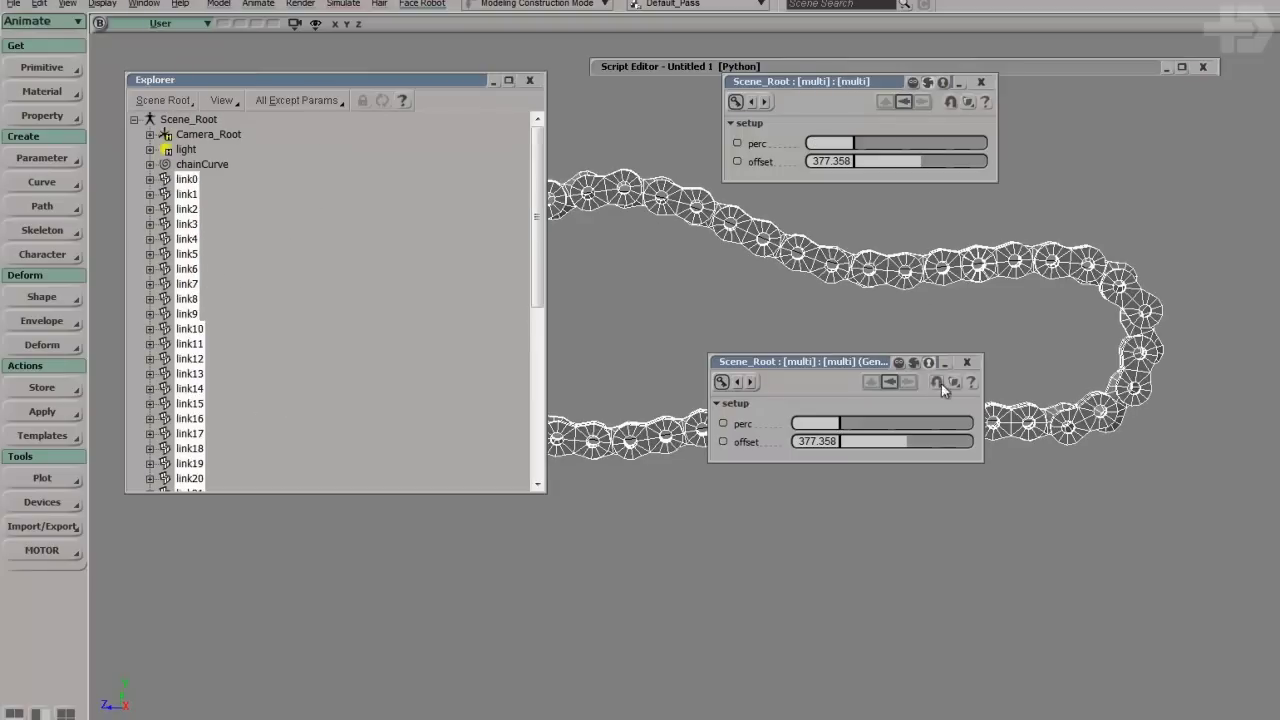
pyautogui.click(966, 362)
# Scrub the shared offset to test the chain's travel along the curve, then set the offset to 0.
pyautogui.moveTo(948, 163); pyautogui.dragTo(900, 186)
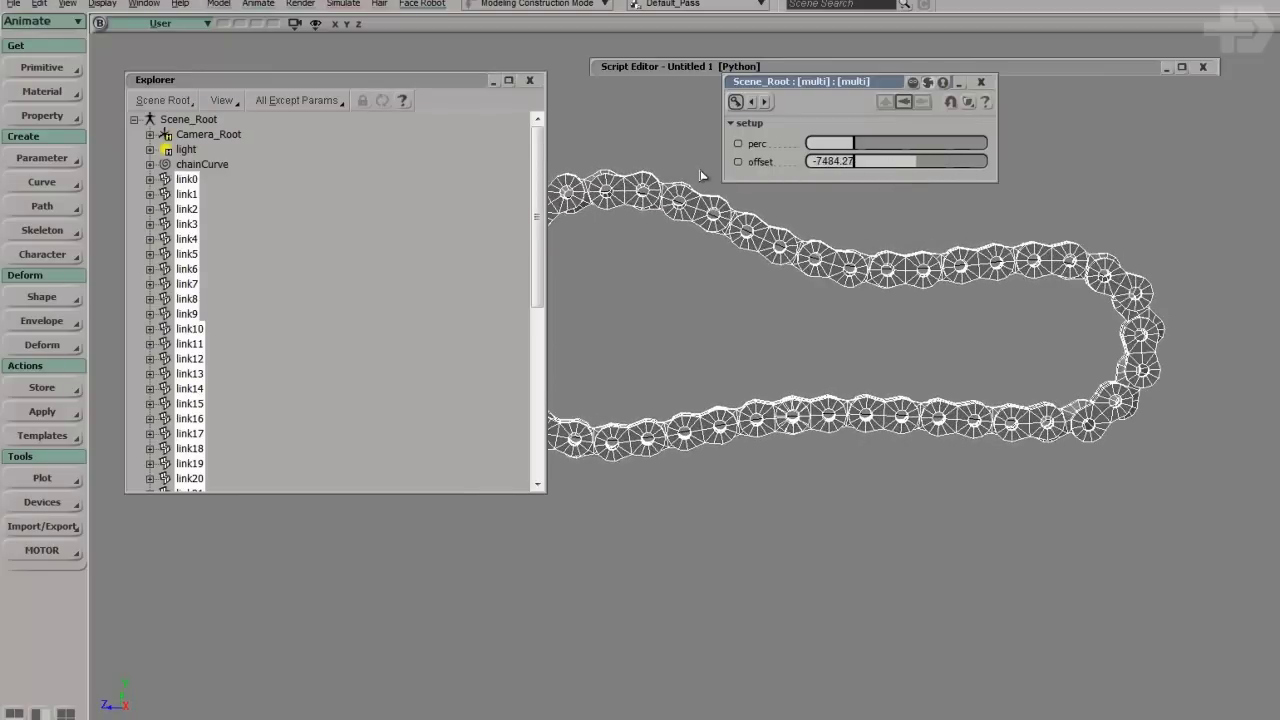
pyautogui.click(830, 161)
pyautogui.write('0')
pyautogui.press('Return')
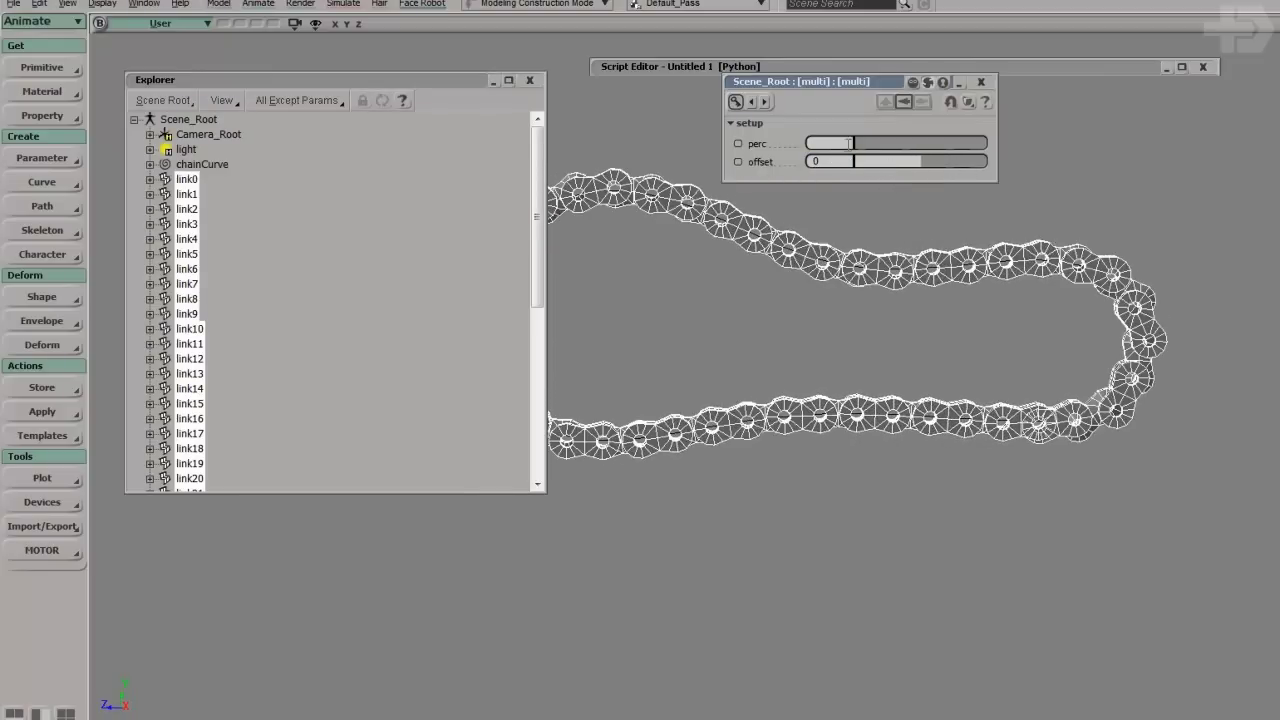
# Roll up the Explorer window and create a null.
pyautogui.doubleClick(459, 83)
pyautogui.click(60, 68)
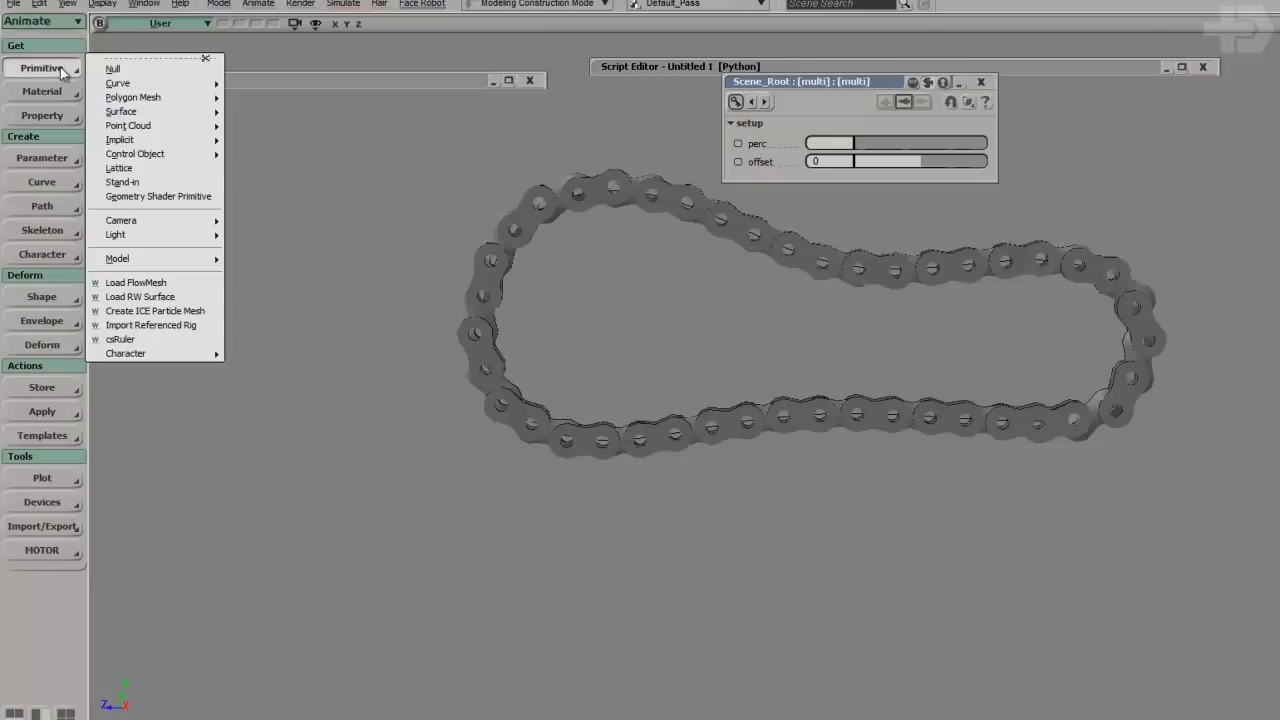
pyautogui.click(113, 68)
pyautogui.moveTo(549, 210); pyautogui.dragTo(549, 255)
# Set the null's shadow display icon to Rings and its primary display icon to None.
pyautogui.click(848, 270)
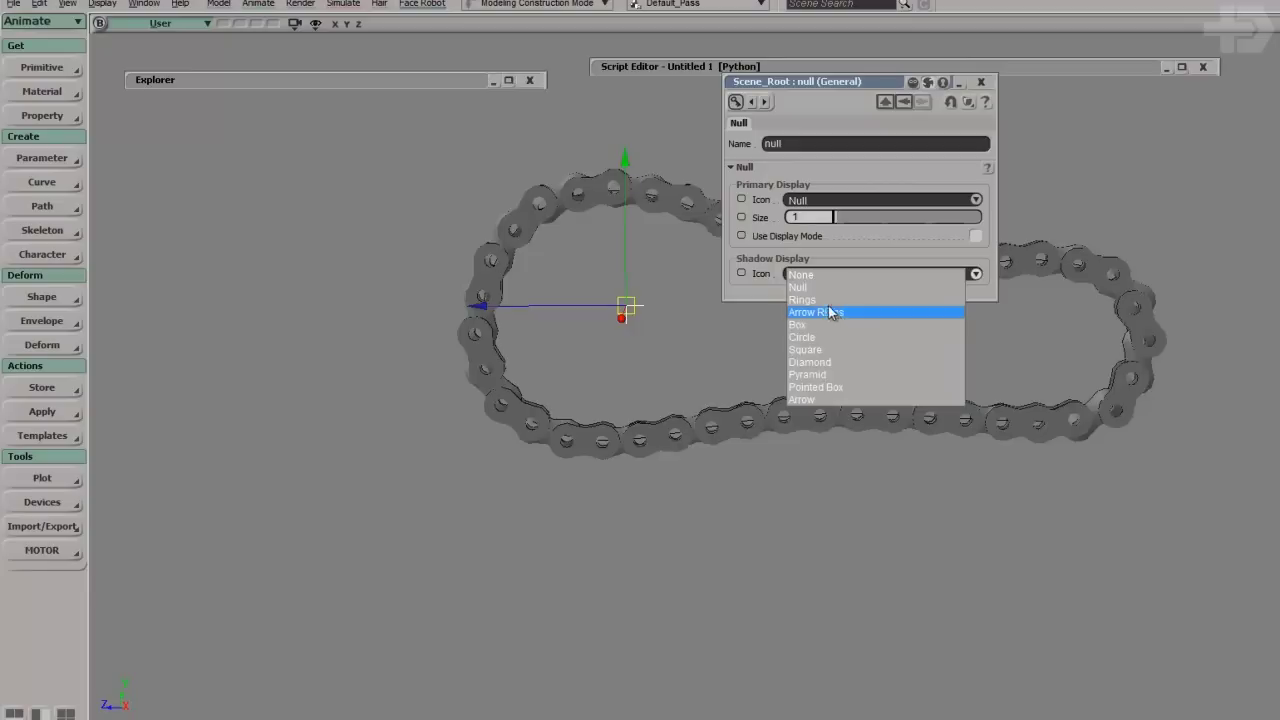
pyautogui.click(825, 299)
pyautogui.click(840, 200)
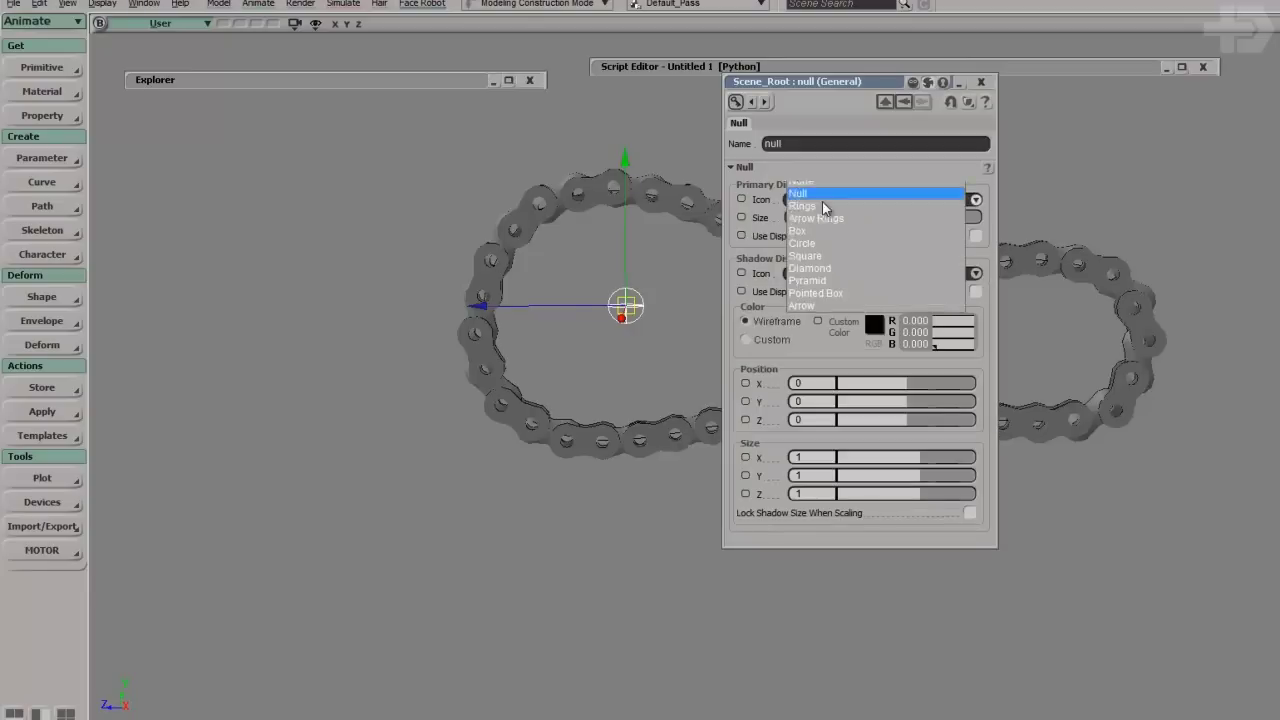
pyautogui.click(812, 190)
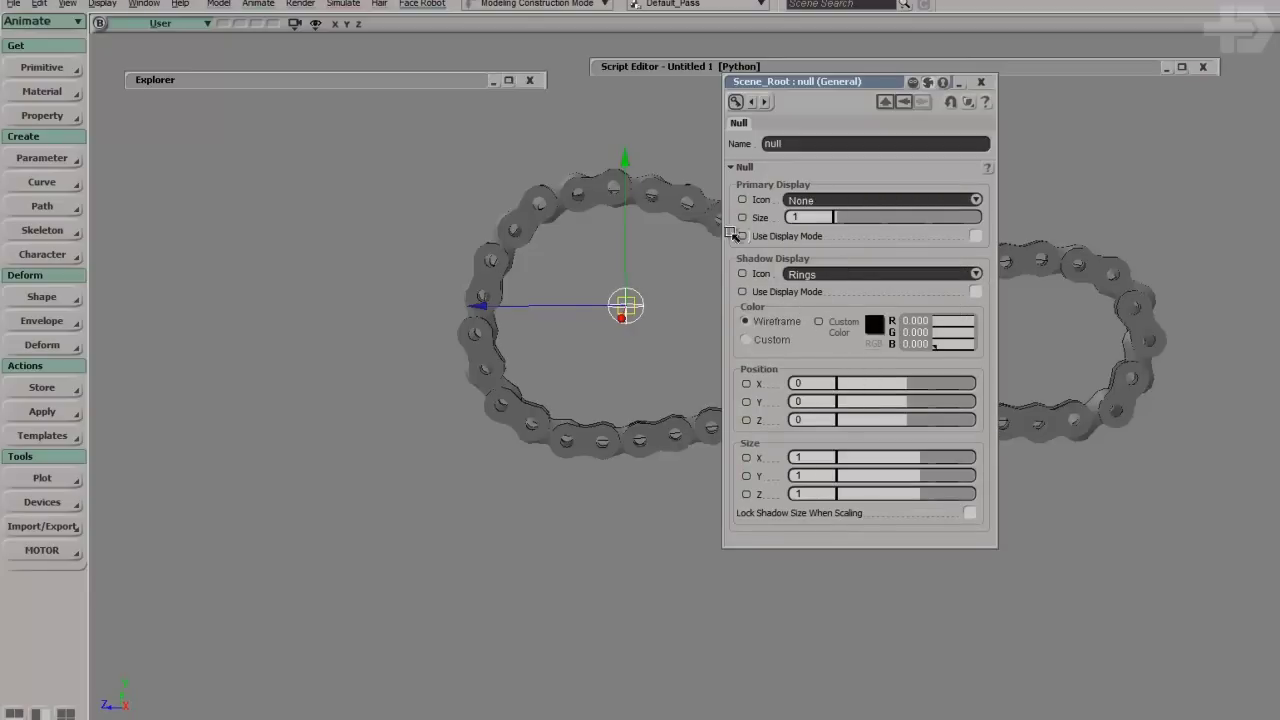
pyautogui.click(812, 200)
pyautogui.click(812, 209)
# Set the null's display size to 7.
pyautogui.click(815, 217)
pyautogui.write('8')
pyautogui.press('Return')
pyautogui.click(812, 216)
pyautogui.press('Return')
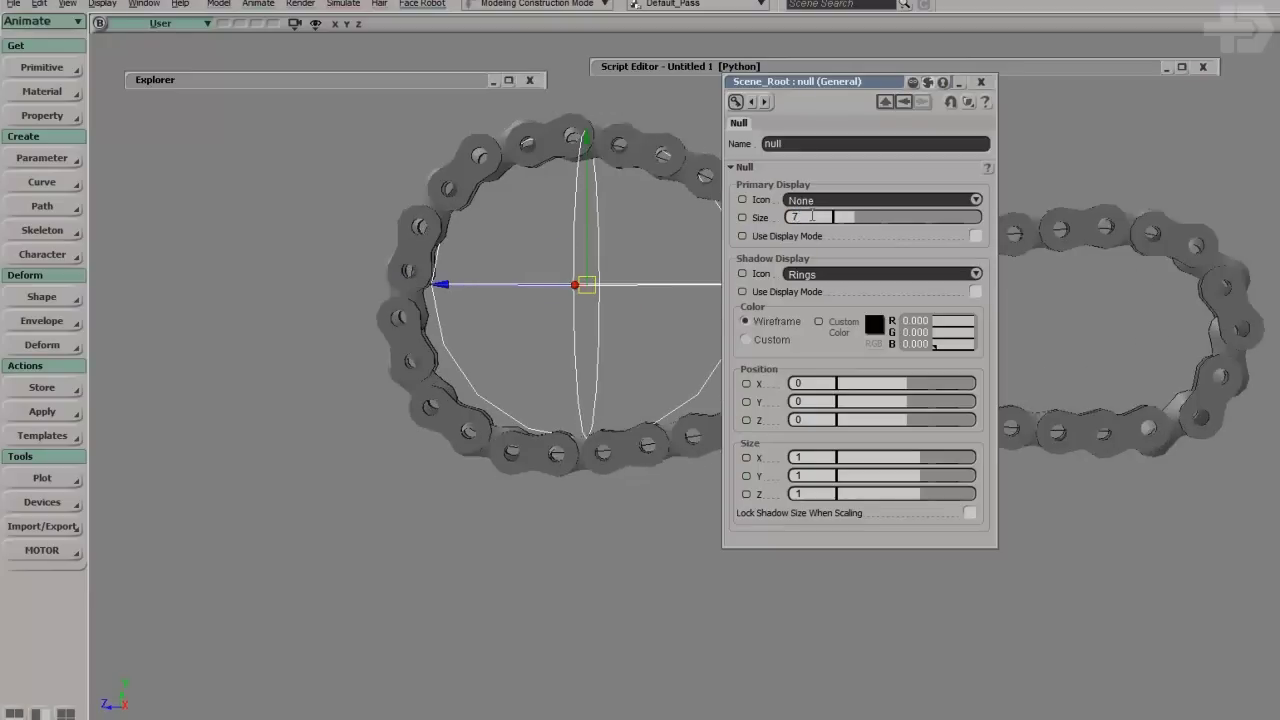
# Move the null to the centre of the chain's larger rounded end and check its rings in perspective.
pyautogui.moveTo(545, 218)
pyautogui.mouseDown()
pyautogui.moveTo(536, 245)
pyautogui.moveTo(530, 222)
pyautogui.mouseUp()
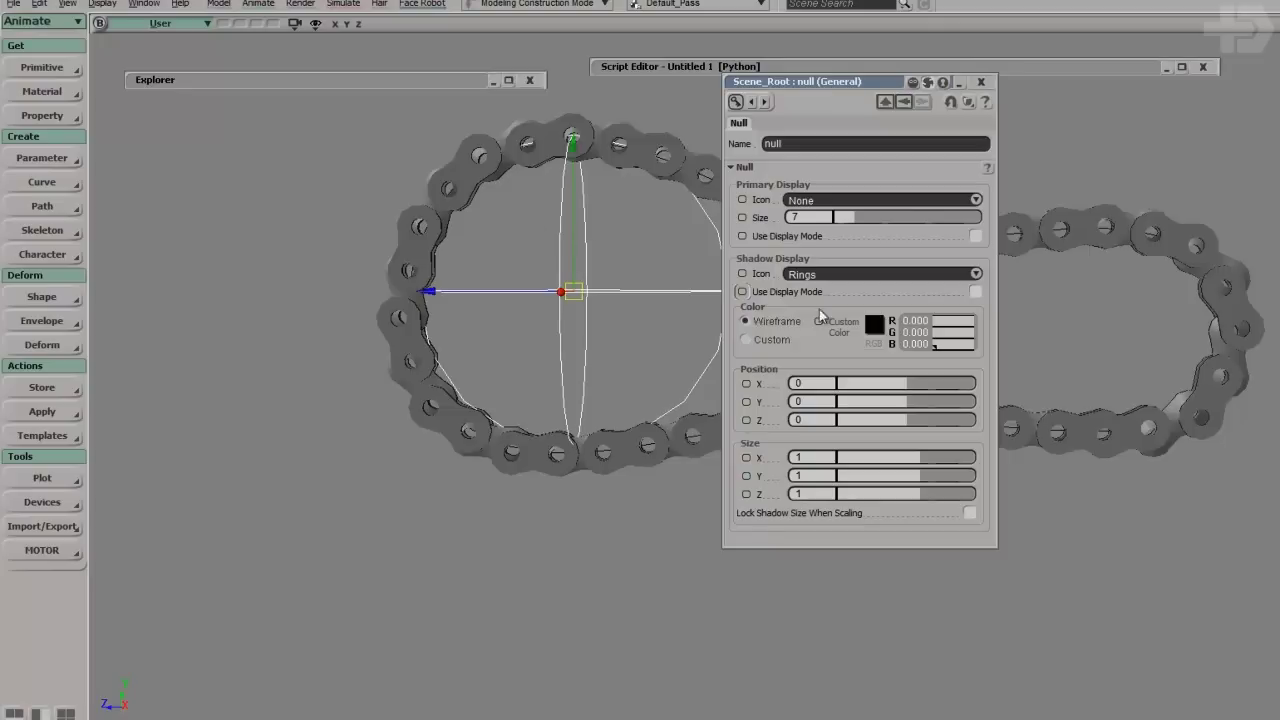
pyautogui.press('s')
pyautogui.moveTo(540, 311); pyautogui.dragTo(580, 349, button='right')
pyautogui.moveTo(584, 350); pyautogui.dragTo(539, 317)
pyautogui.moveTo(539, 317); pyautogui.dragTo(563, 337, button='middle')
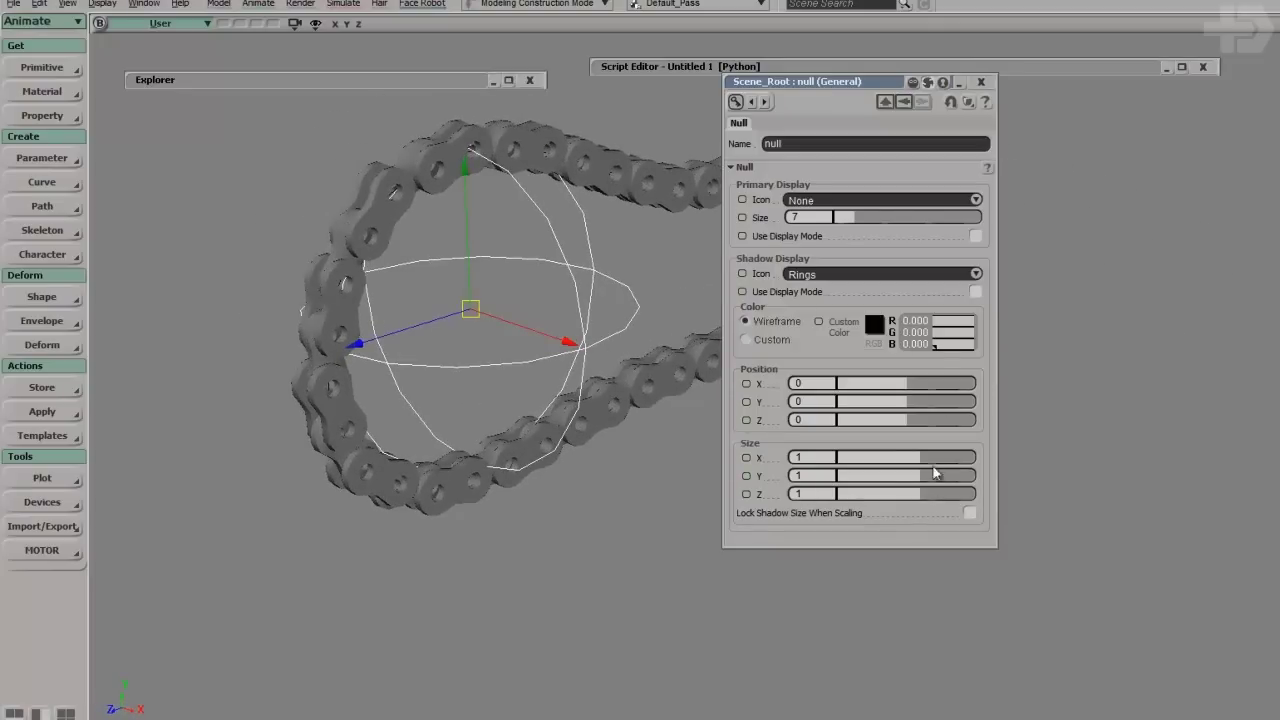
# Flatten the null's Rings shadow icon by setting its X size to 0.15.
pyautogui.moveTo(932, 459); pyautogui.dragTo(693, 431)
pyautogui.doubleClick(814, 457)
pyautogui.write('0.15')
pyautogui.press('Return')
# Add a Display property to the null and set its wireframe colour to green (R 0, G 1, B 0).
pyautogui.moveTo(554, 359); pyautogui.dragTo(430, 240)
pyautogui.click(45, 116)
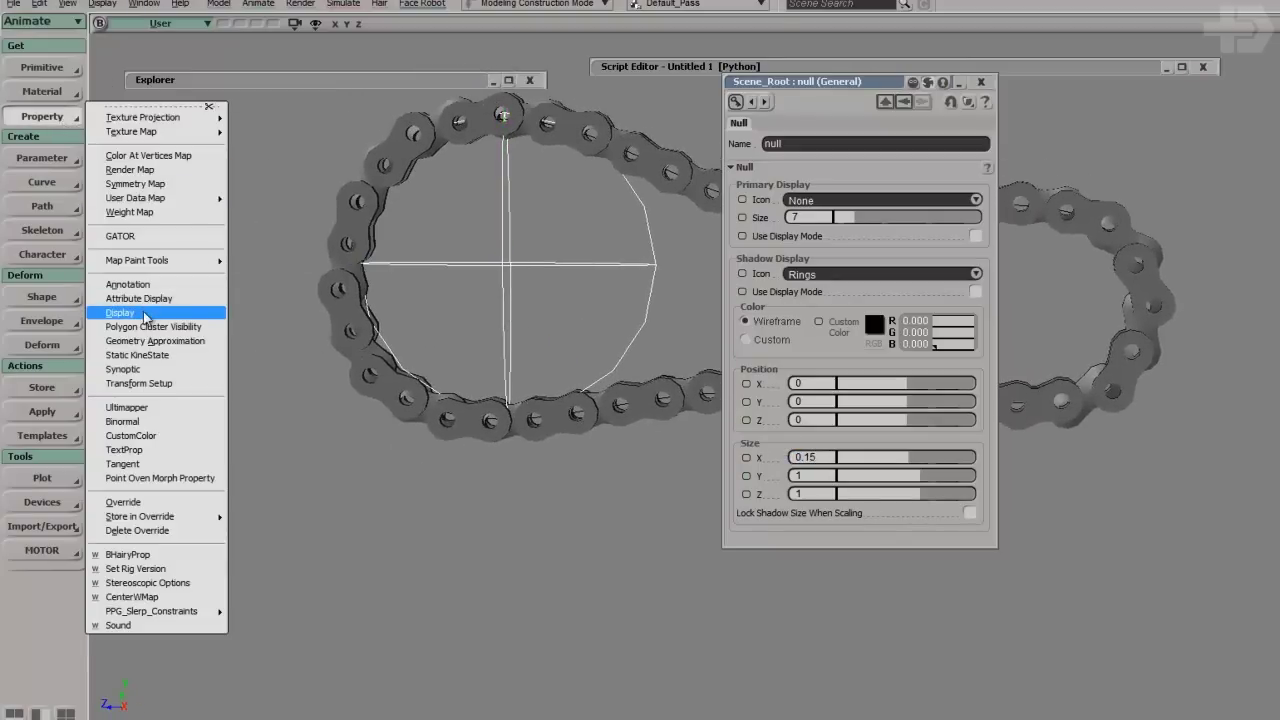
pyautogui.click(150, 312)
pyautogui.moveTo(898, 503); pyautogui.dragTo(1244, 504)
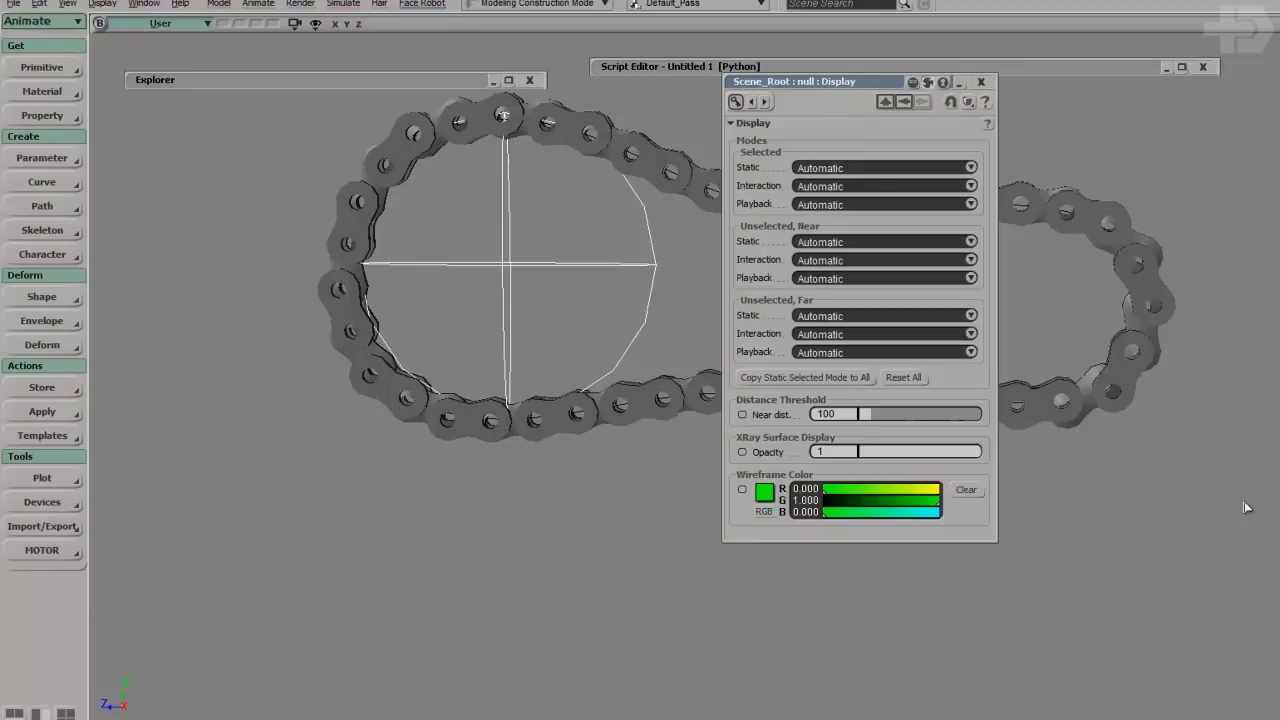
pyautogui.click(1107, 571)
pyautogui.scroll(-1, 545, 209)
pyautogui.moveTo(545, 187); pyautogui.dragTo(547, 225)
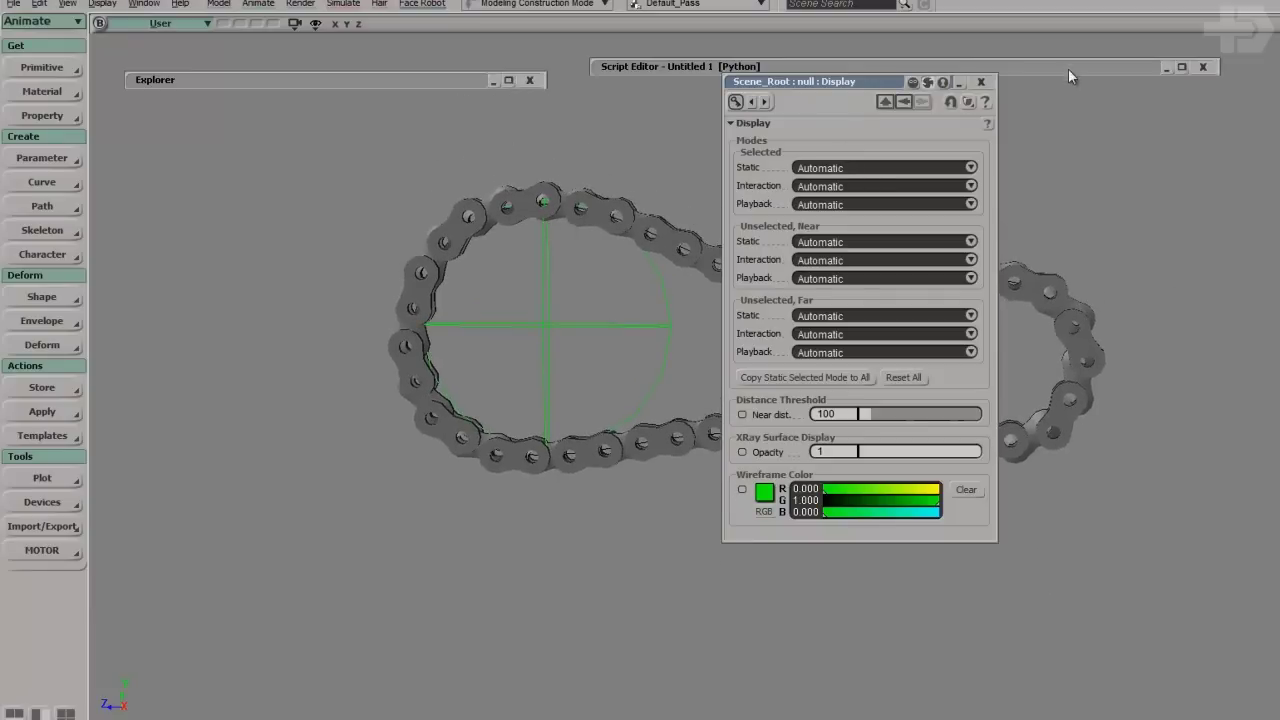
pyautogui.click(982, 82)
pyautogui.press('c')
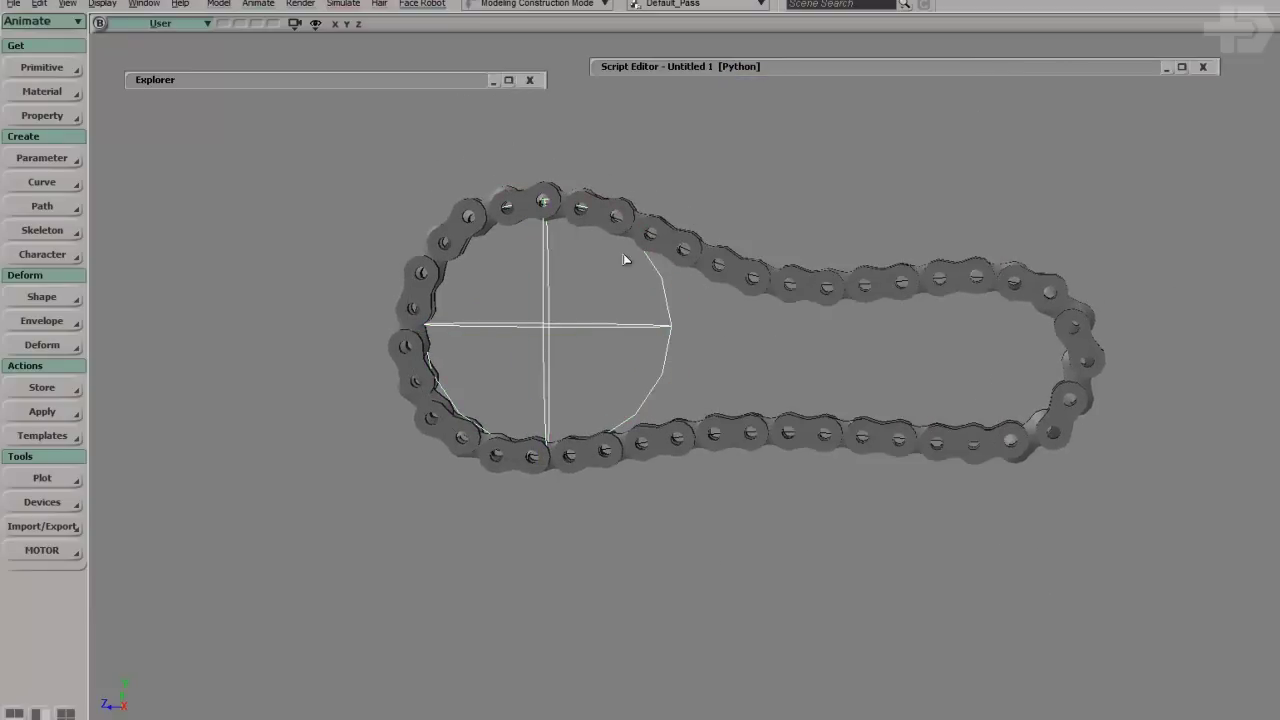
pyautogui.moveTo(641, 244); pyautogui.dragTo(614, 151)
pyautogui.hotkey('ctrl', 'z')
pyautogui.press('Escape')
# Rename the null to master_driver in the Explorer and save the scene.
pyautogui.doubleClick(377, 85)
pyautogui.press('F2')
pyautogui.write('controller')
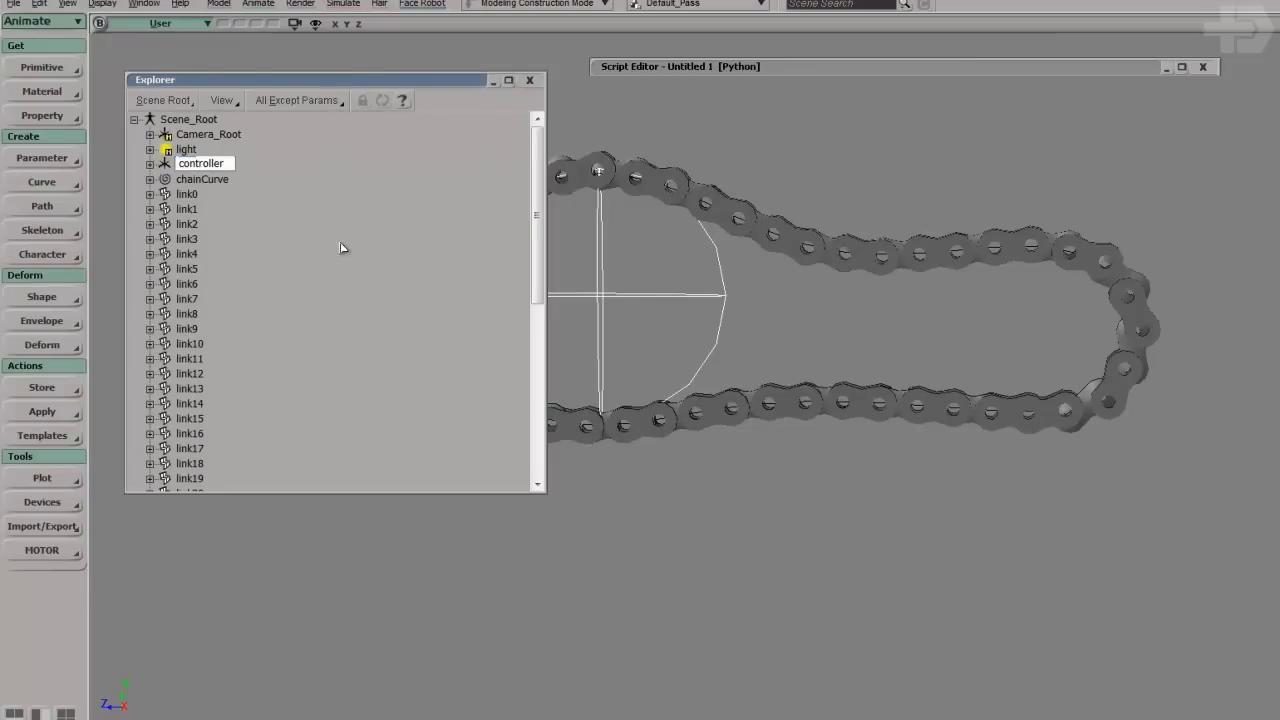
pyautogui.press('BackSpace')
pyautogui.press('BackSpace')
pyautogui.press('BackSpace')
pyautogui.press('BackSpace')
pyautogui.press('BackSpace')
pyautogui.press('BackSpace')
pyautogui.press('BackSpace')
pyautogui.write('river')
pyautogui.press('Return')
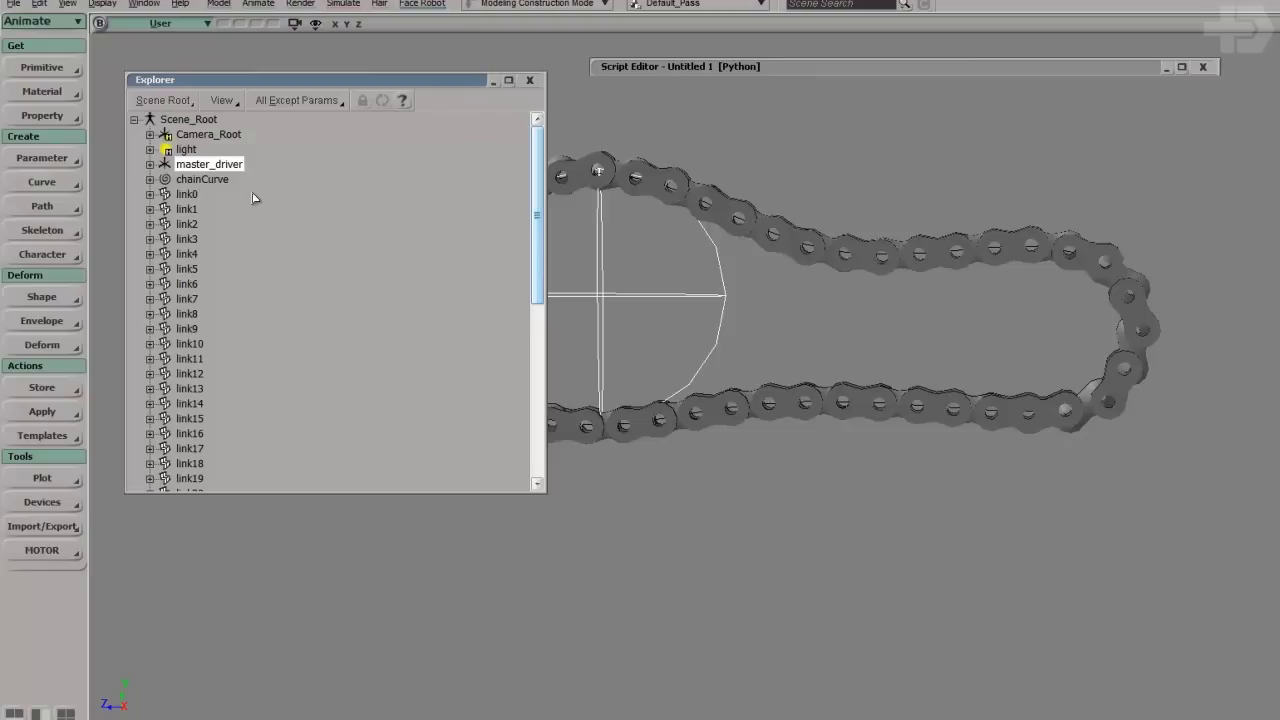
pyautogui.doubleClick(335, 79)
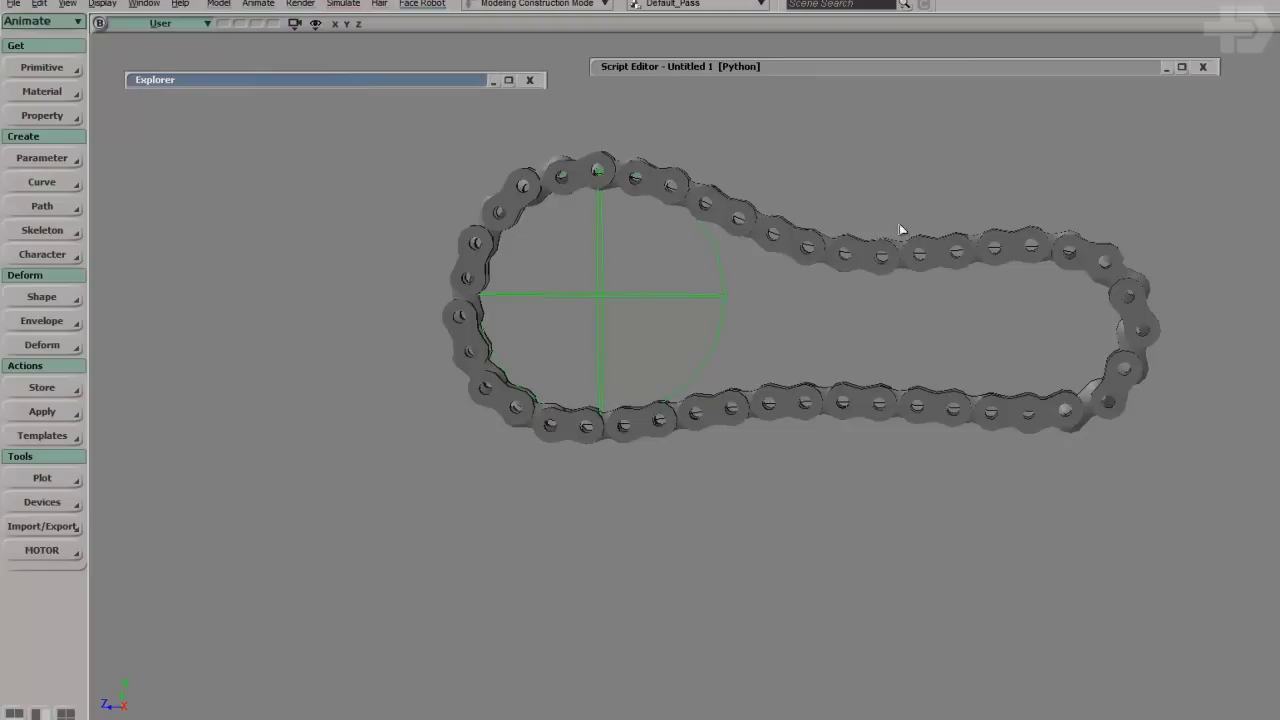
pyautogui.hotkey('ctrl', 's')
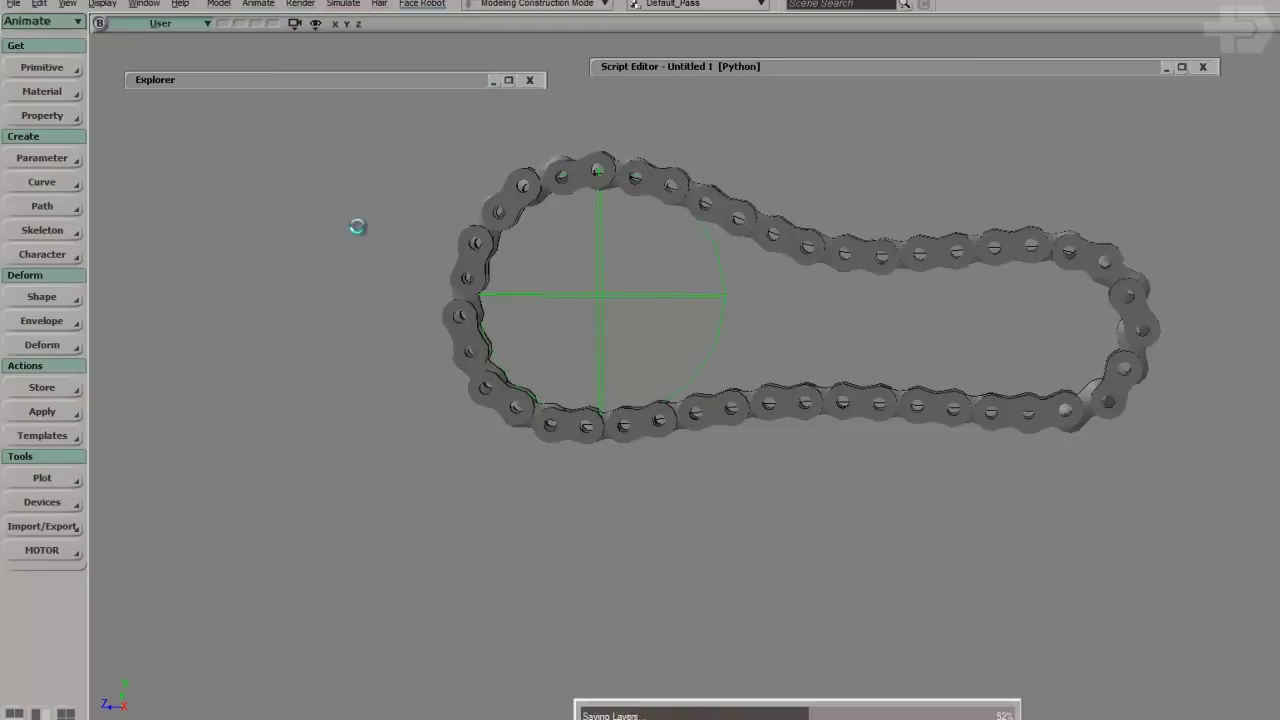
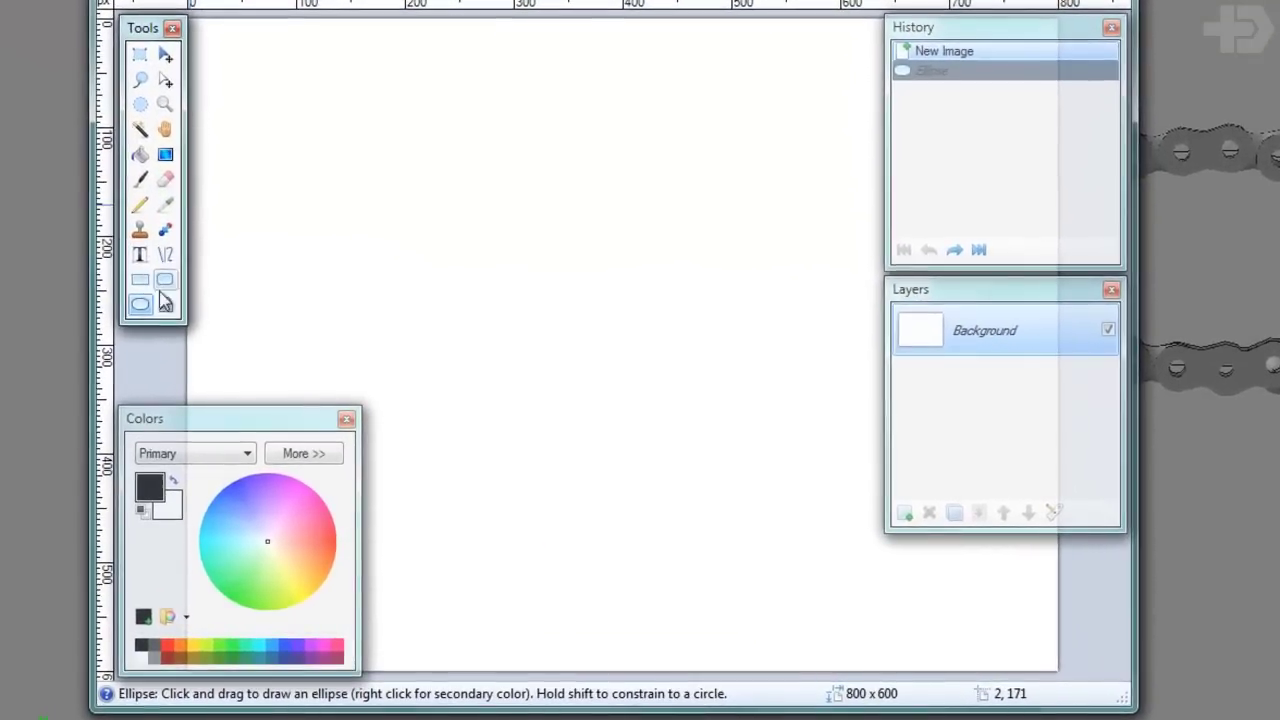
# Draw a black circle outline about 310 px across on the blank Paint.NET canvas.
pyautogui.moveTo(430, 191); pyautogui.dragTo(701, 333)
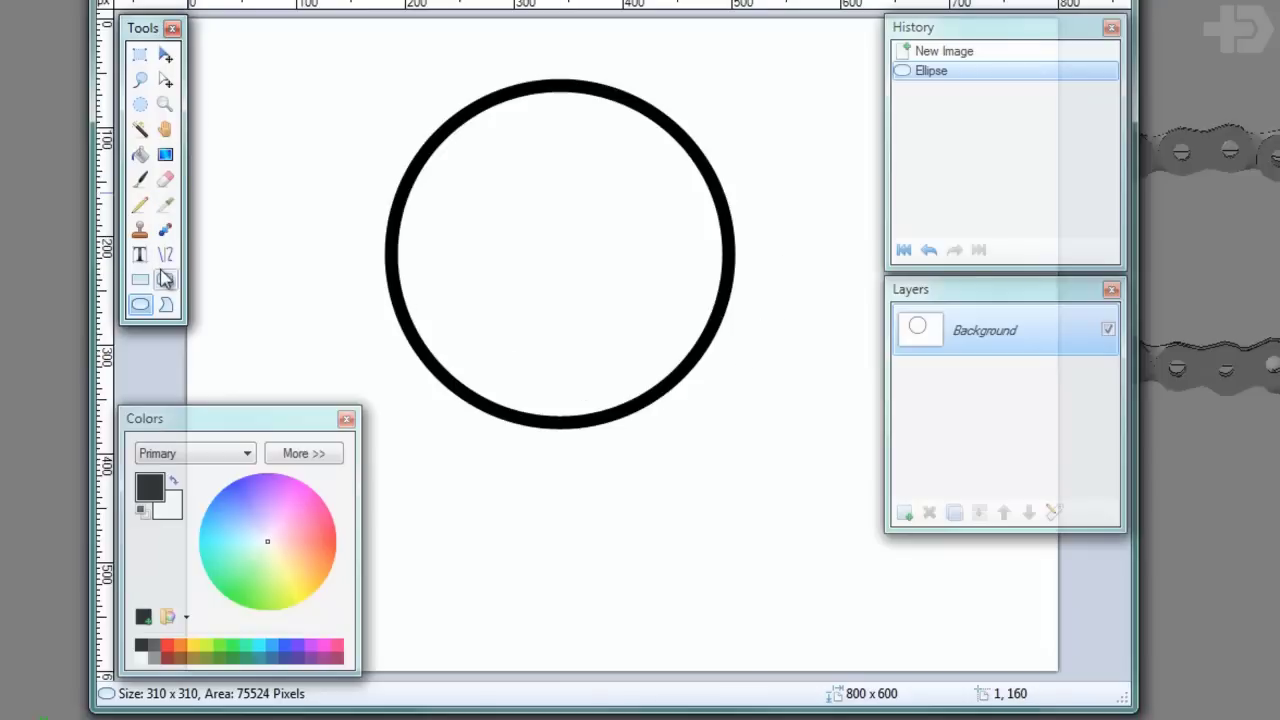
# Try erasing a short gap through the circle's left edge, and undo it.
pyautogui.click(165, 180)
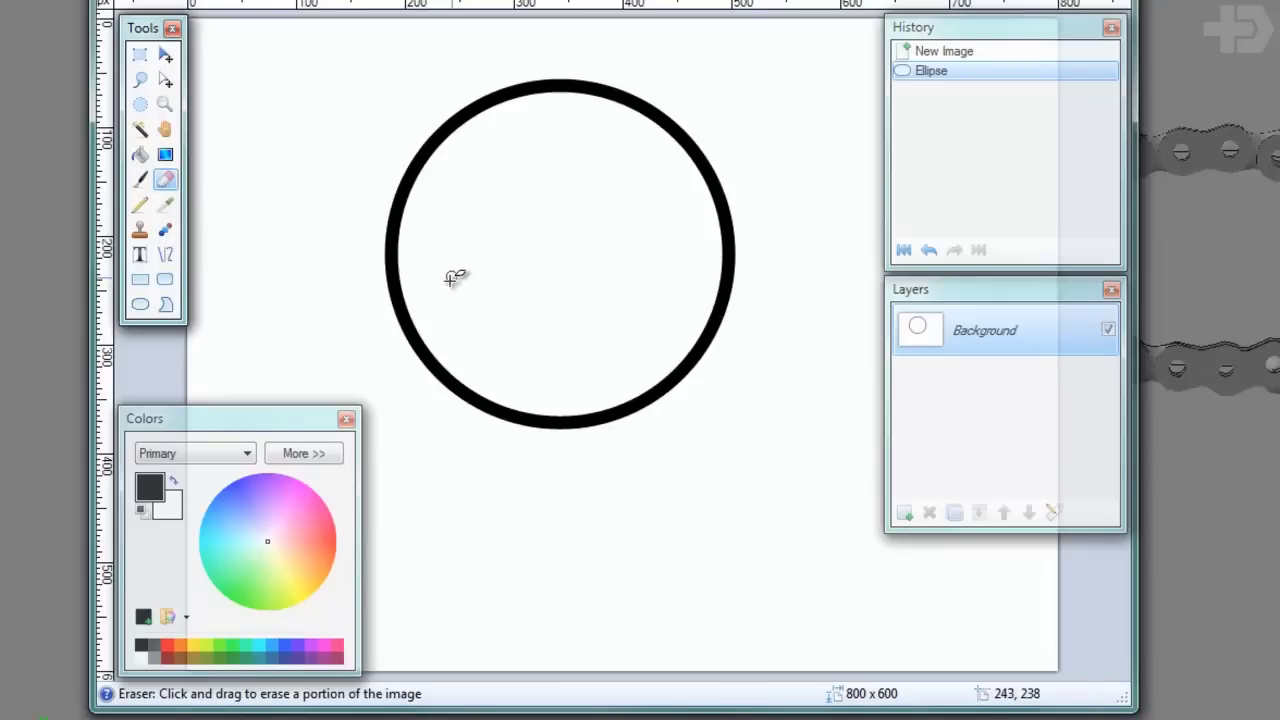
pyautogui.moveTo(412, 280); pyautogui.dragTo(345, 300)
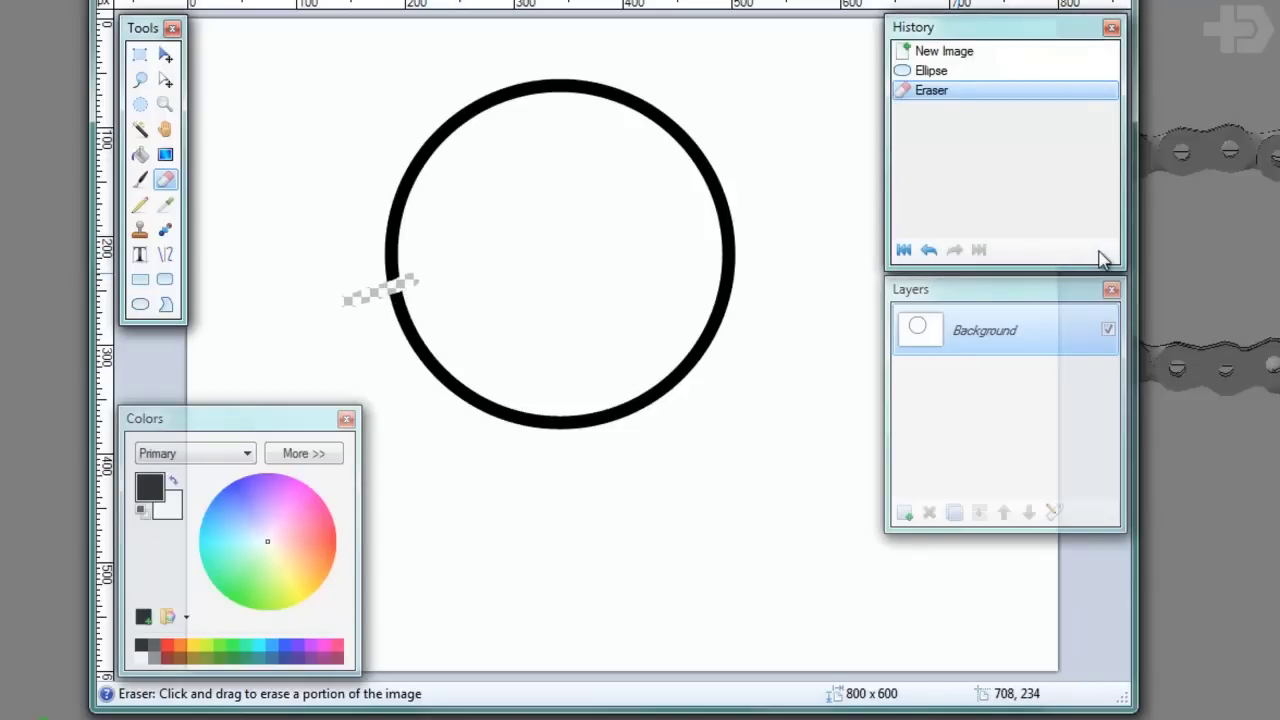
pyautogui.hotkey('ctrl', 'z')
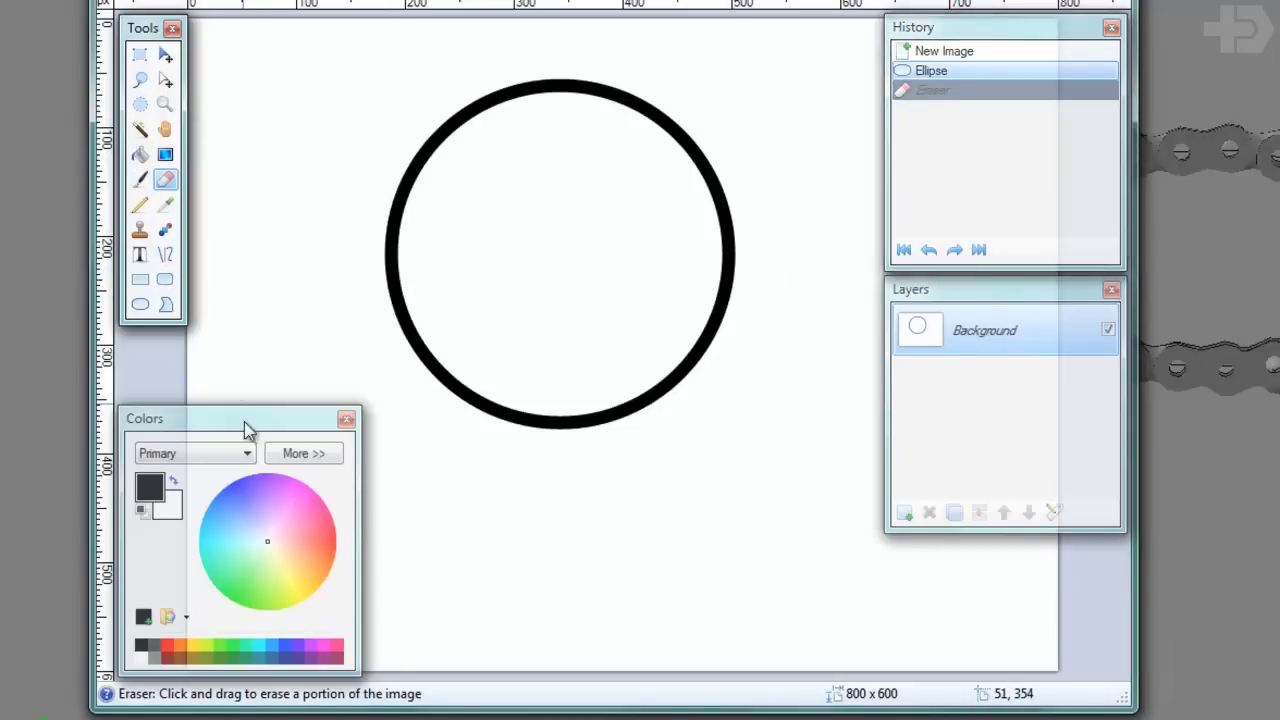
# Paint green strokes from the circle's centre out to its left and right edges.
pyautogui.click(238, 646)
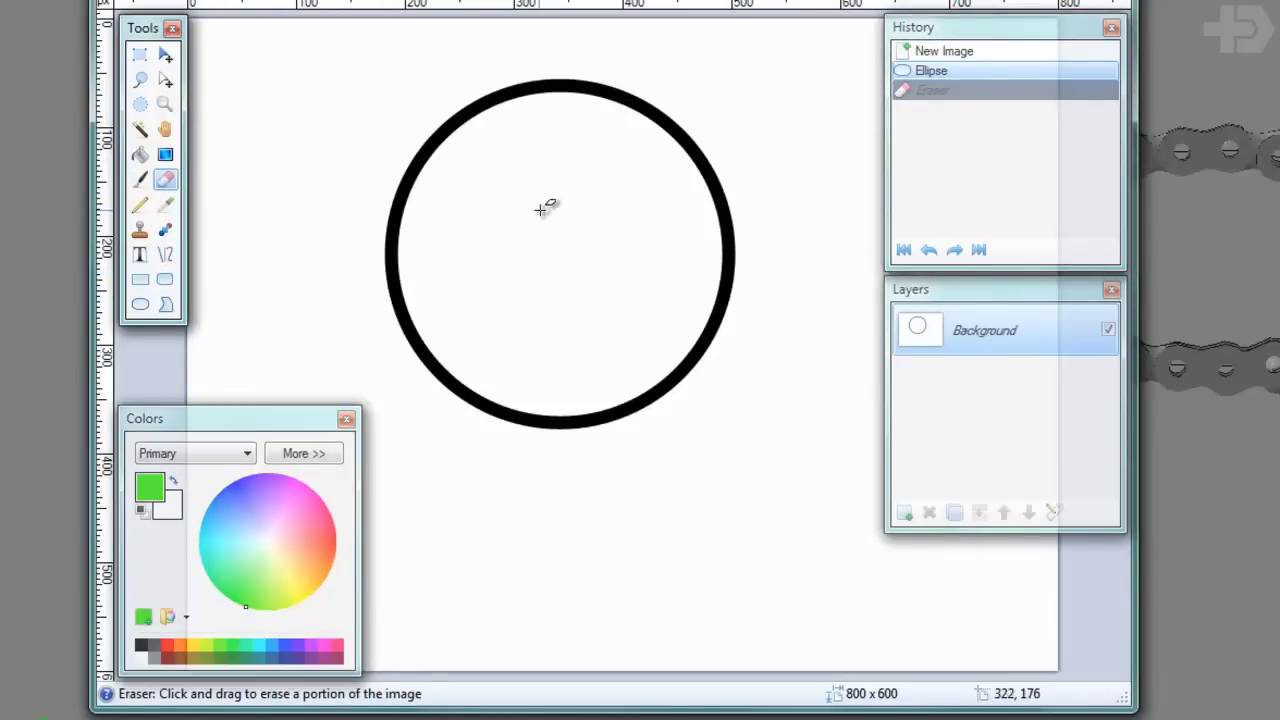
pyautogui.click(140, 179)
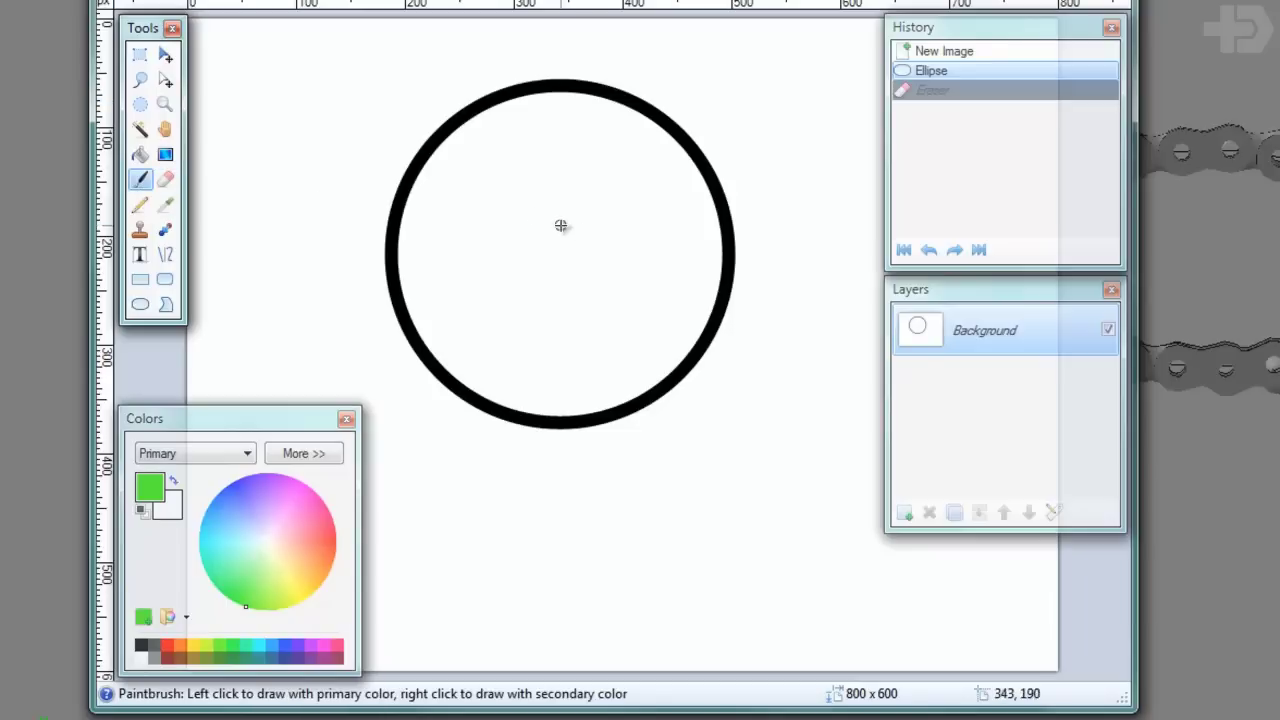
pyautogui.moveTo(563, 249); pyautogui.dragTo(404, 252)
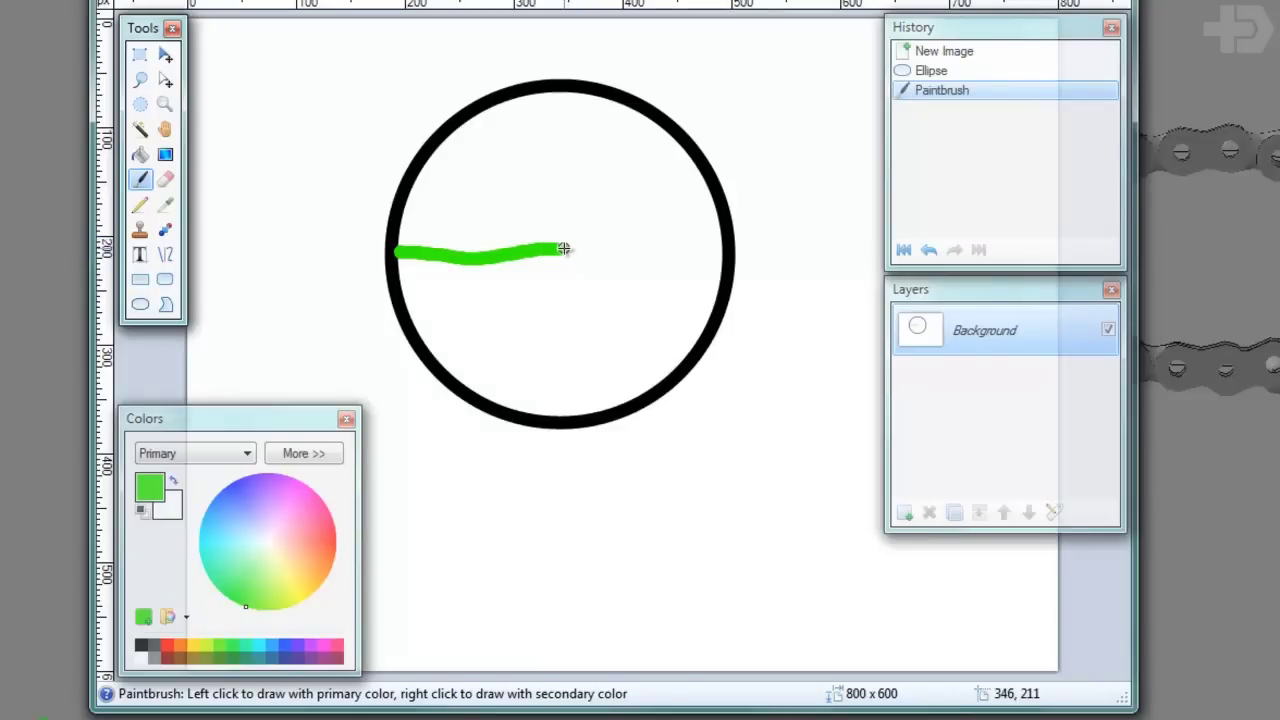
pyautogui.moveTo(562, 247); pyautogui.dragTo(728, 237)
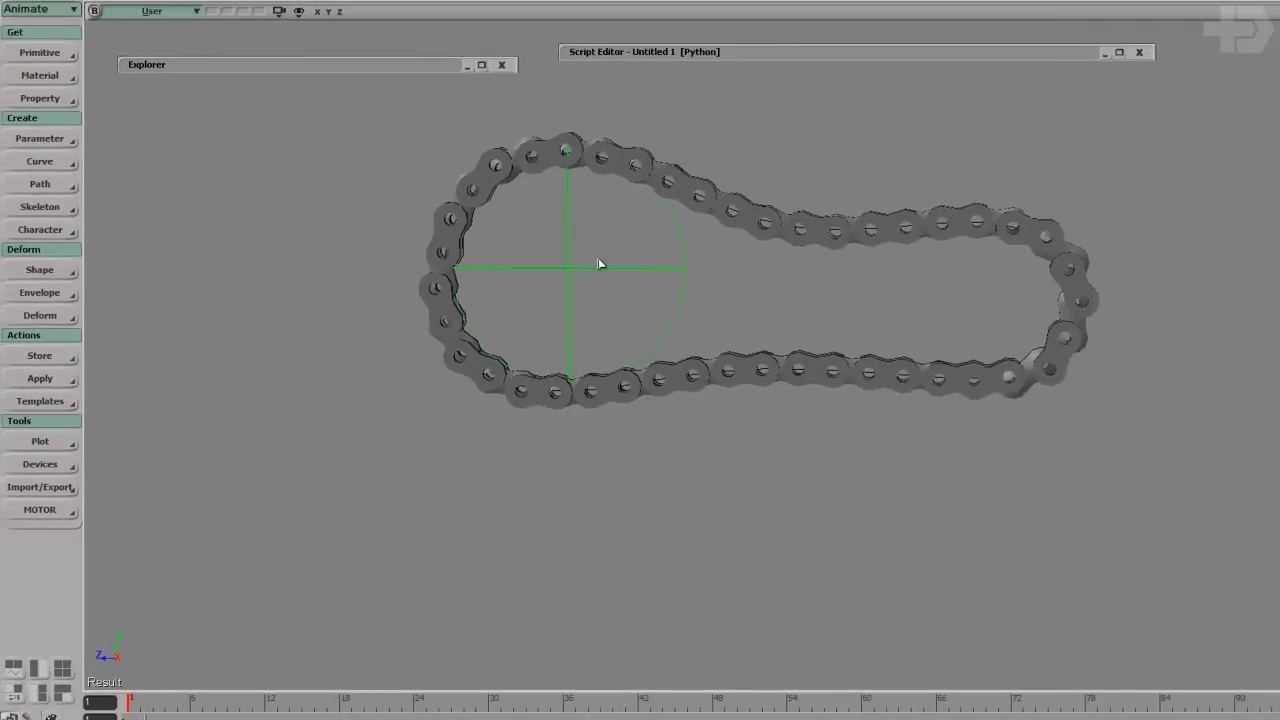
# Switch back to Softimage and try rotating the master_driver null, undoing each rotation.
pyautogui.click(540, 306)
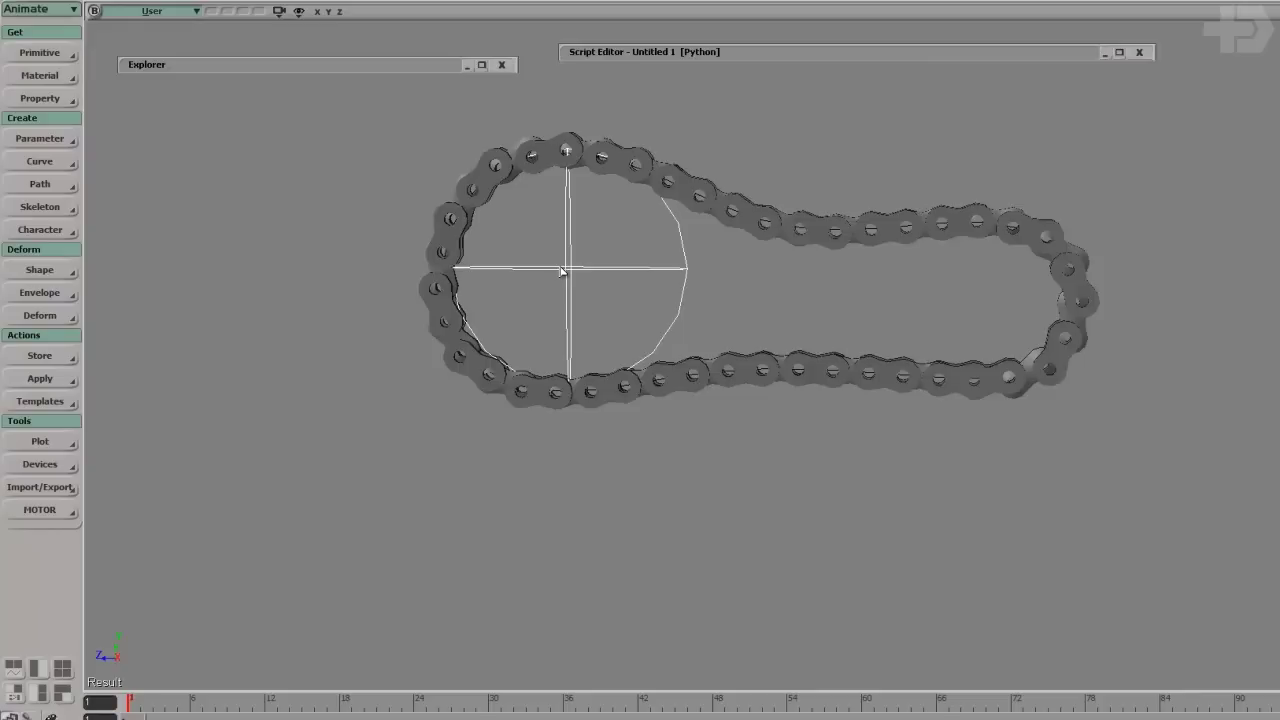
pyautogui.press('e')
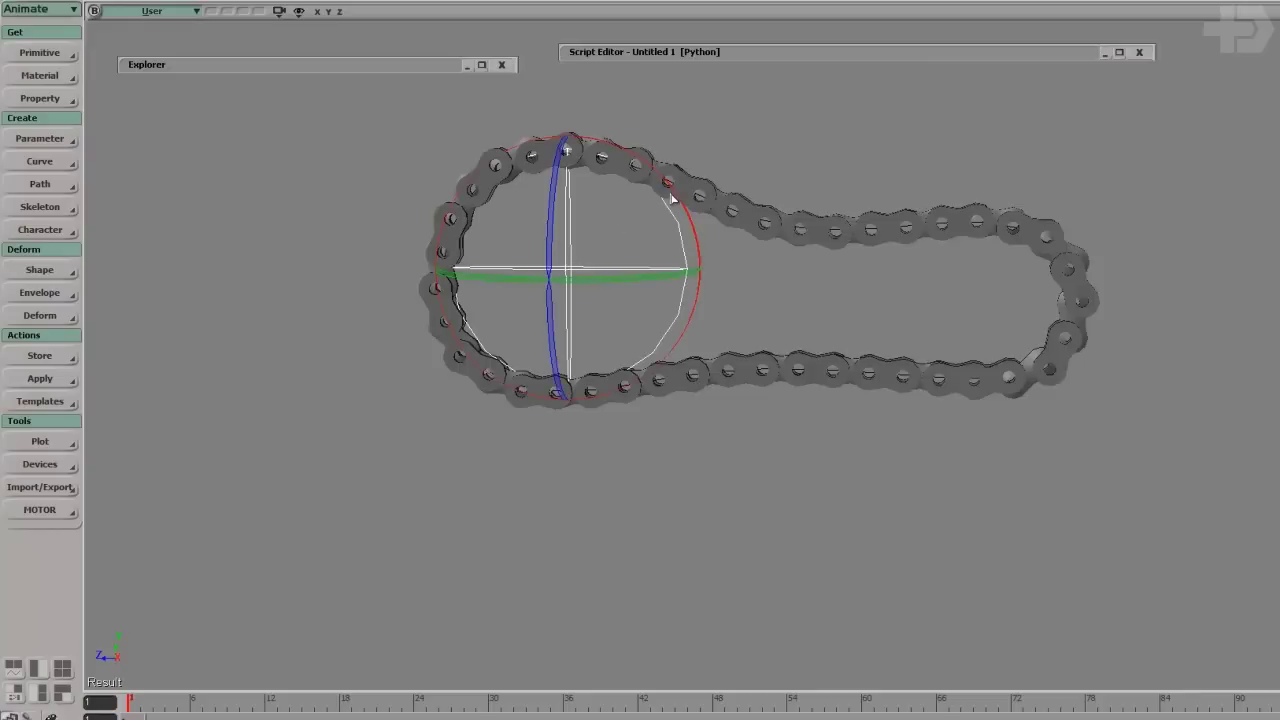
pyautogui.moveTo(656, 169); pyautogui.dragTo(638, 156)
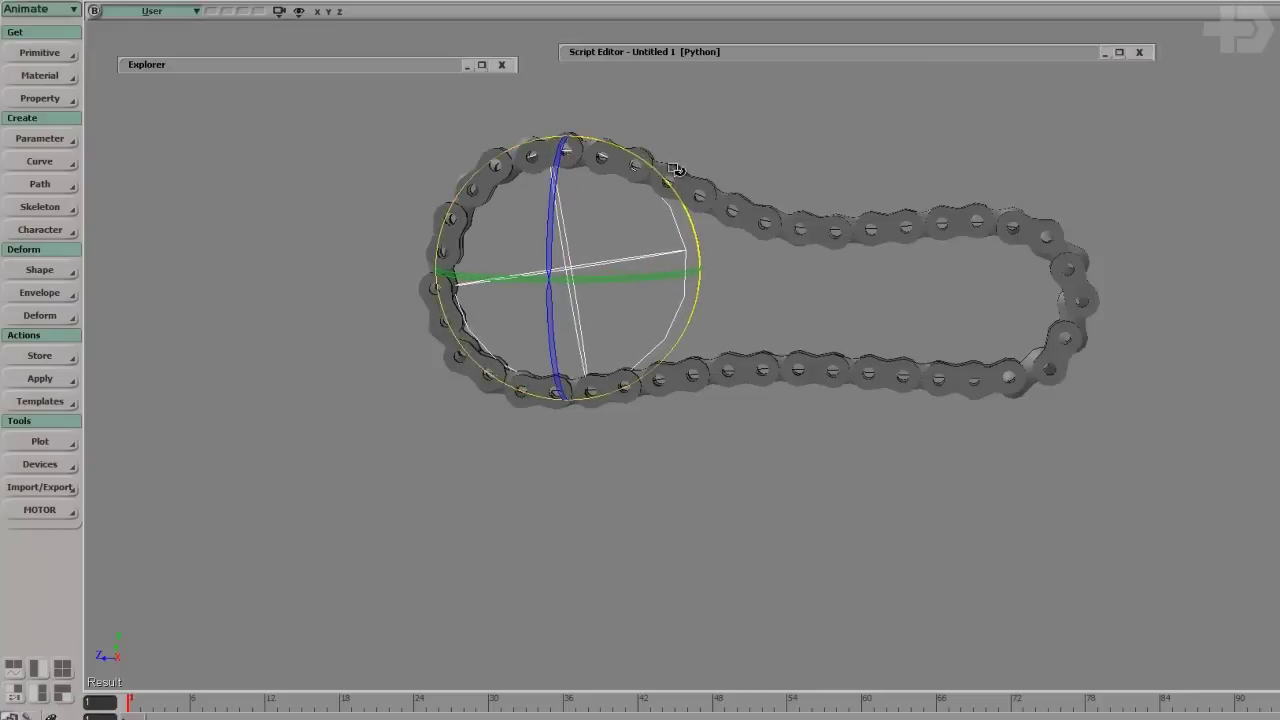
pyautogui.hotkey('ctrl', 'z')
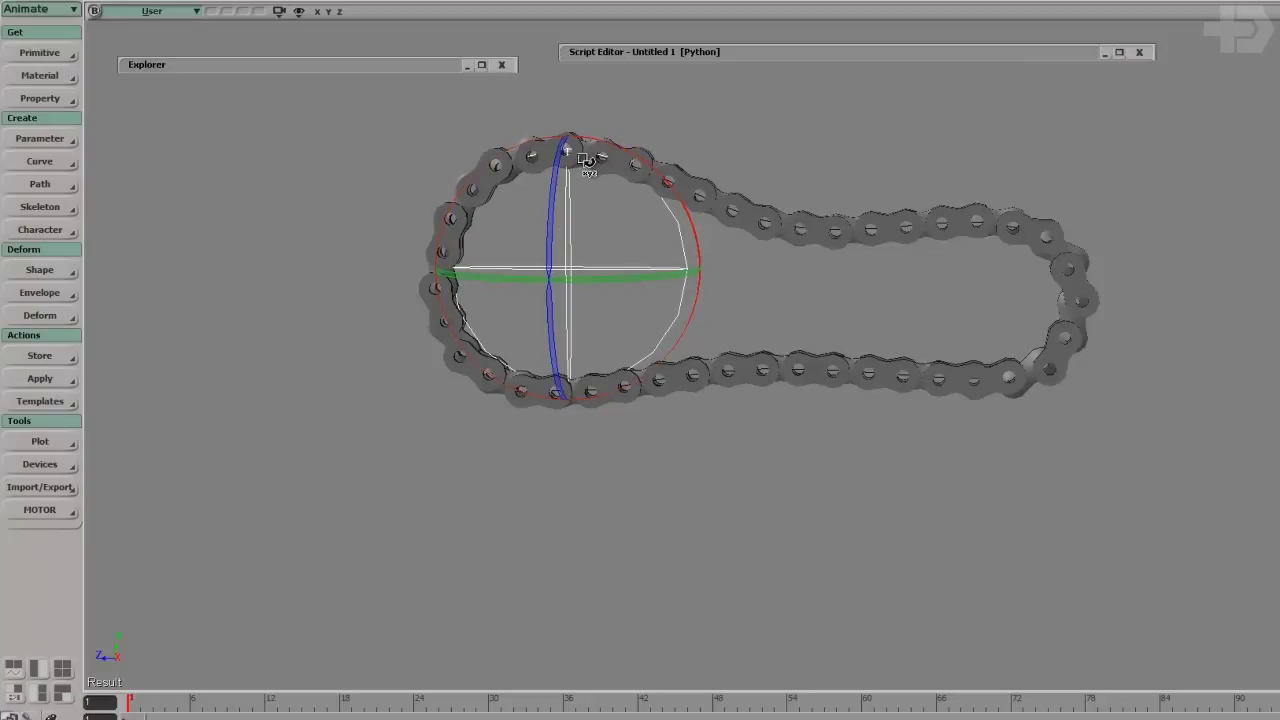
pyautogui.press('Escape')
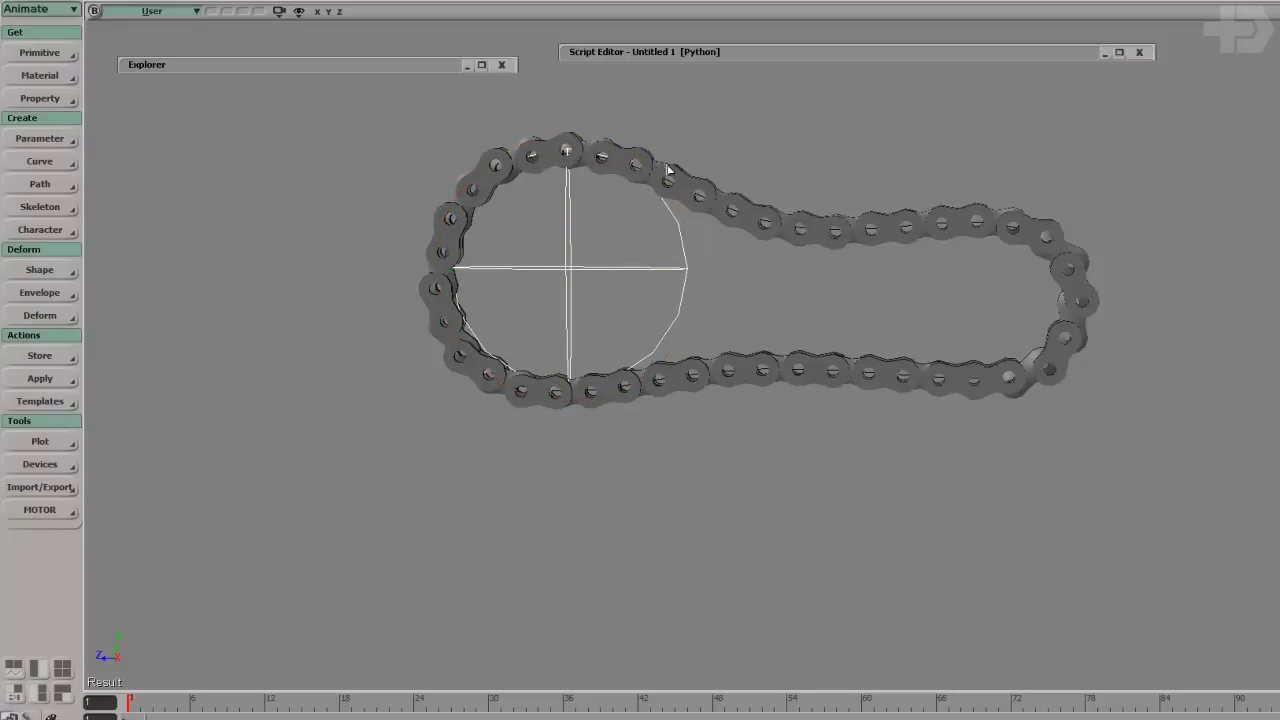
pyautogui.press('c')
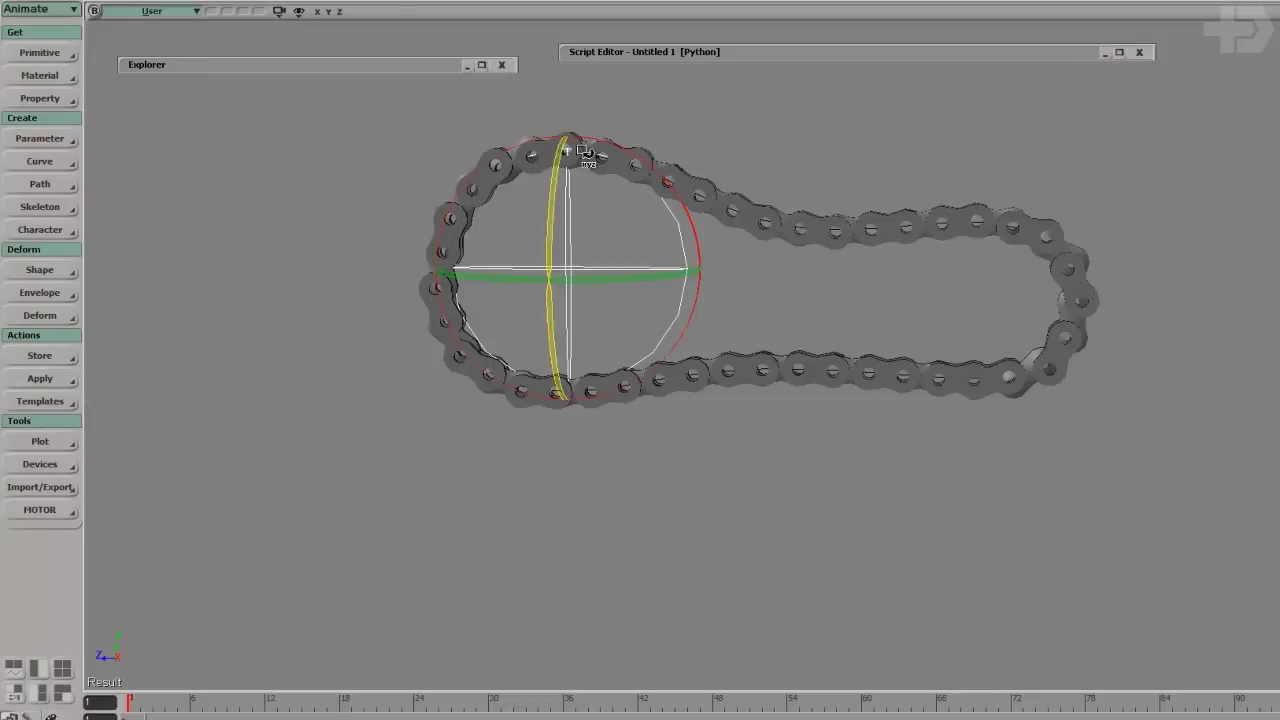
pyautogui.moveTo(566, 150)
pyautogui.mouseDown()
pyautogui.moveTo(563, 140)
pyautogui.moveTo(556, 163)
pyautogui.mouseUp()
pyautogui.hotkey('ctrl', 'z')
pyautogui.press('Escape')
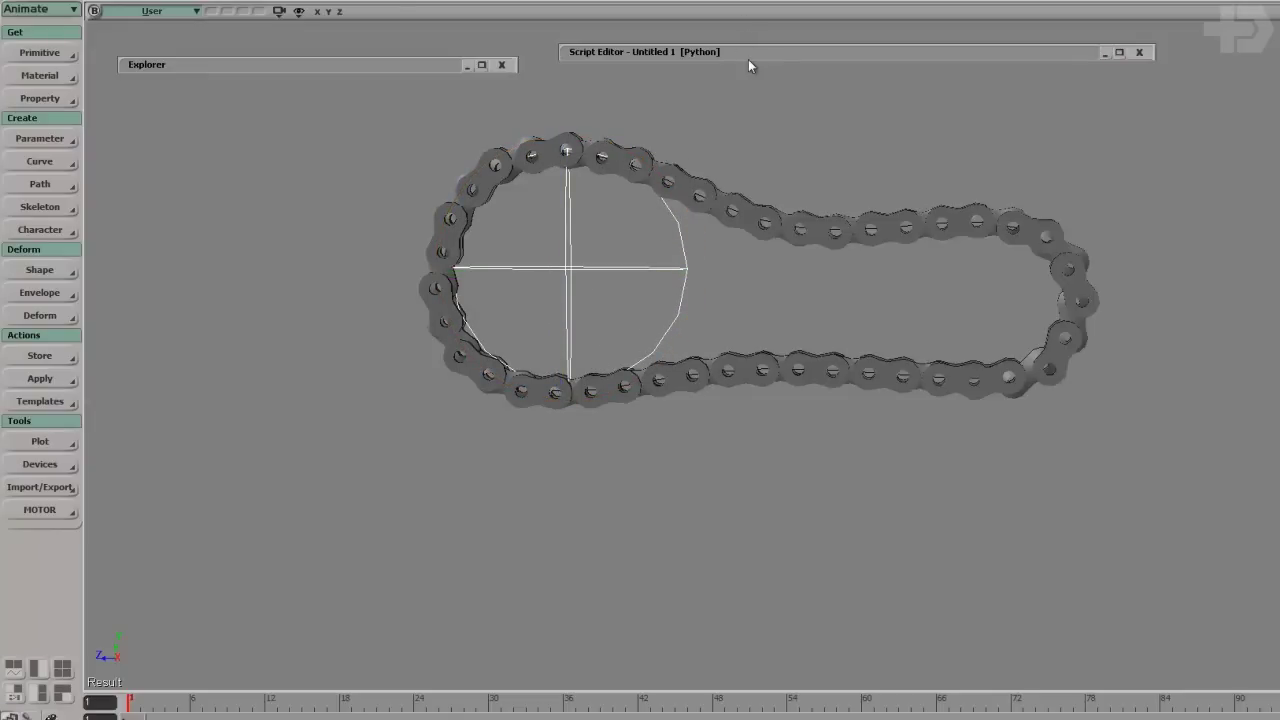
# Move the Script Editor aside, open a narrowed Explorer clear of the chain, and expand master_driver.
pyautogui.moveTo(748, 59); pyautogui.dragTo(880, 47)
pyautogui.doubleClick(221, 68)
pyautogui.moveTo(232, 65); pyautogui.dragTo(213, 59)
pyautogui.click(123, 138)
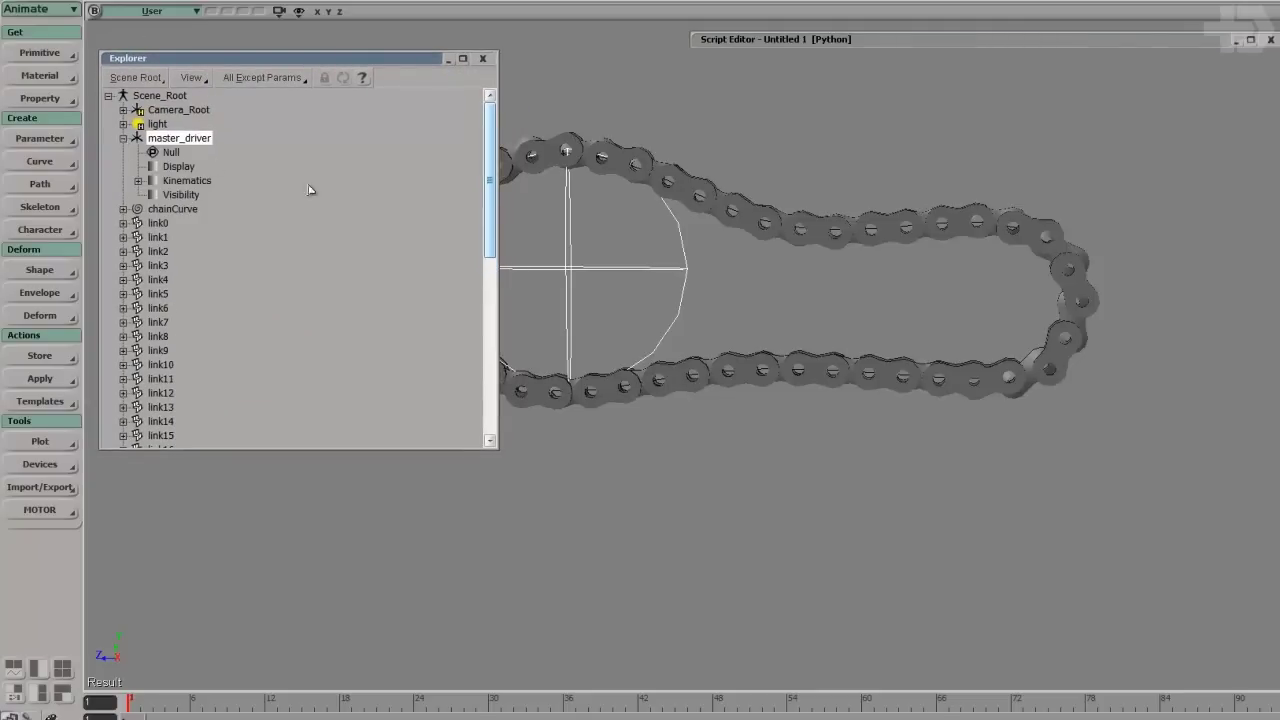
pyautogui.moveTo(497, 128); pyautogui.dragTo(434, 128)
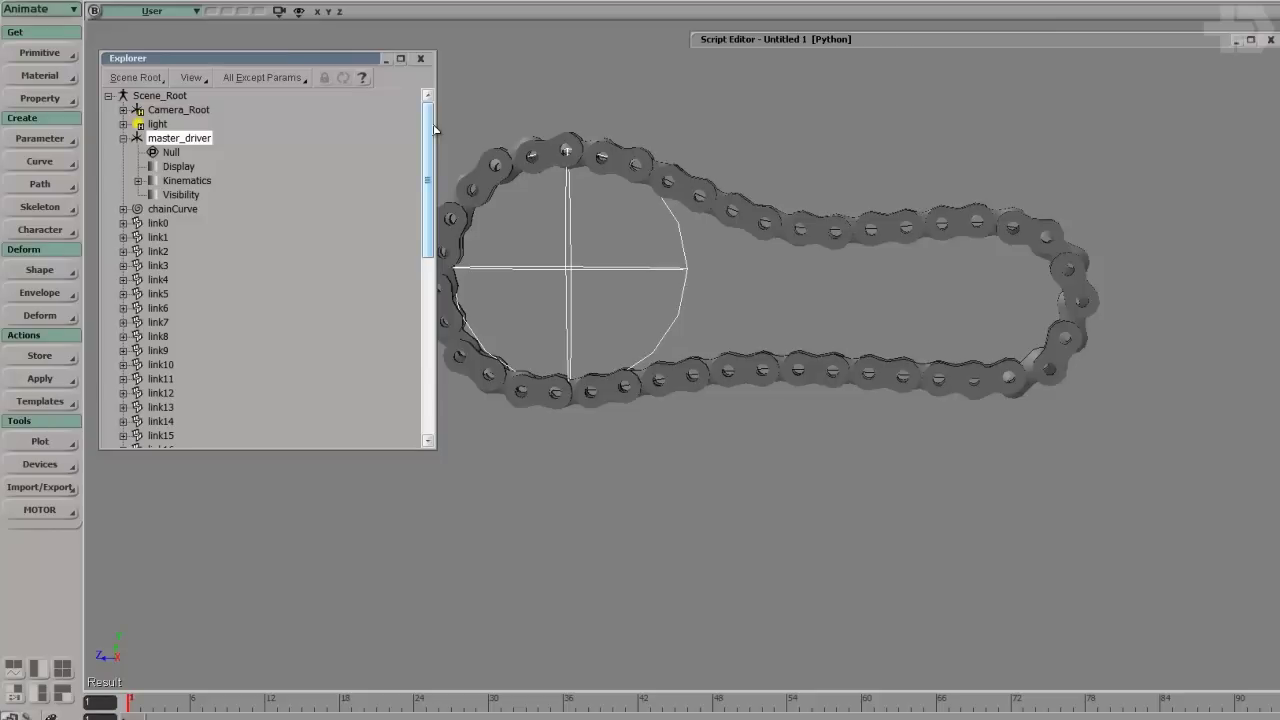
pyautogui.moveTo(436, 128); pyautogui.dragTo(387, 137)
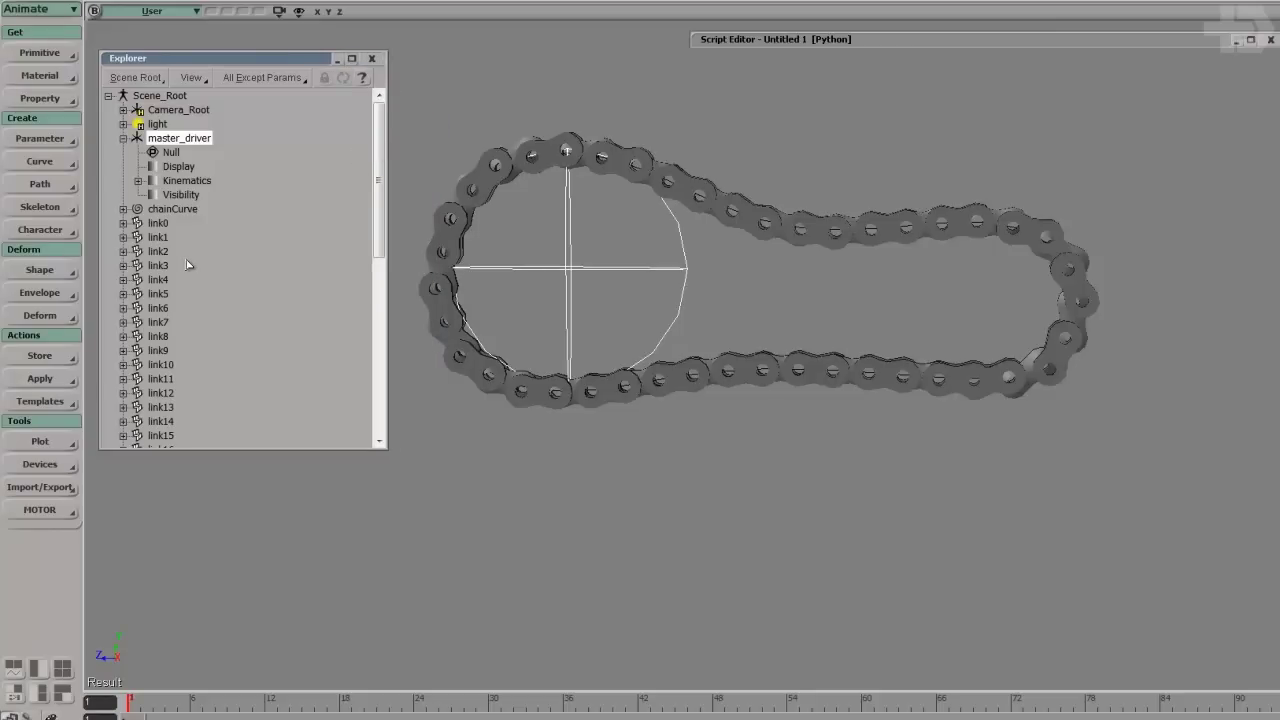
# Create a custom parameter set named setup on master_driver.
pyautogui.click(44, 142)
pyautogui.click(130, 136)
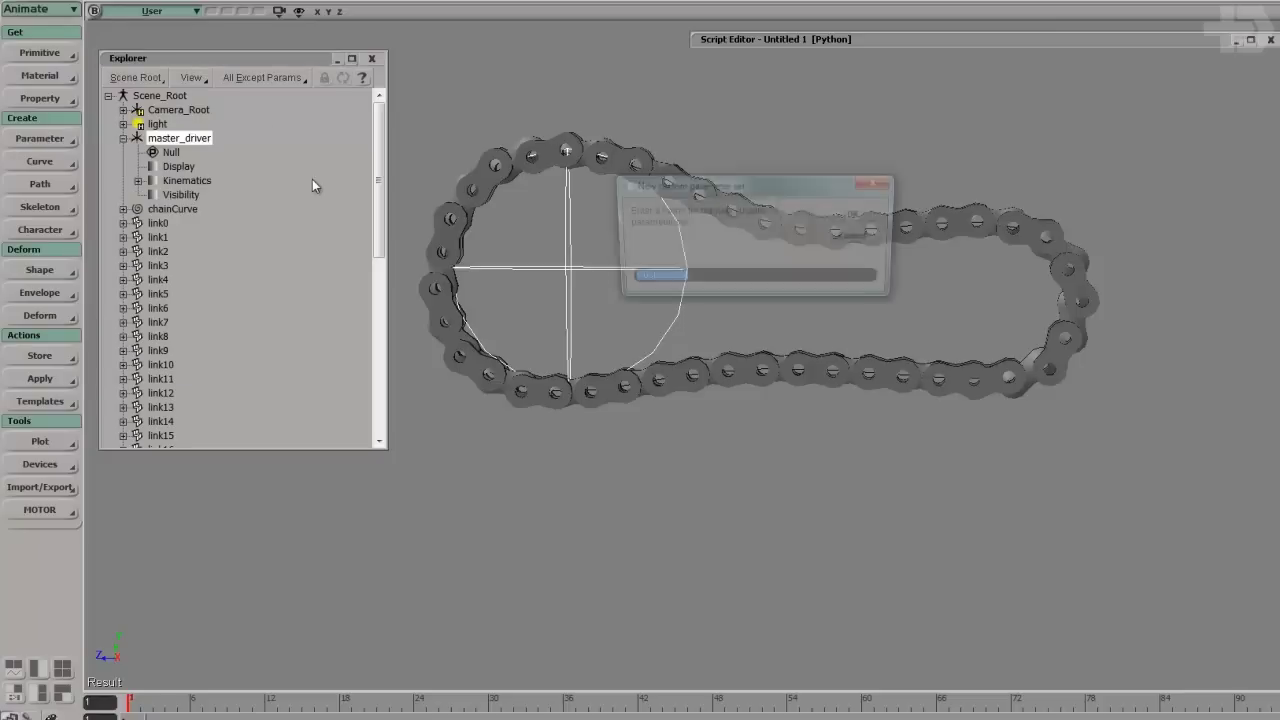
pyautogui.write('setu')
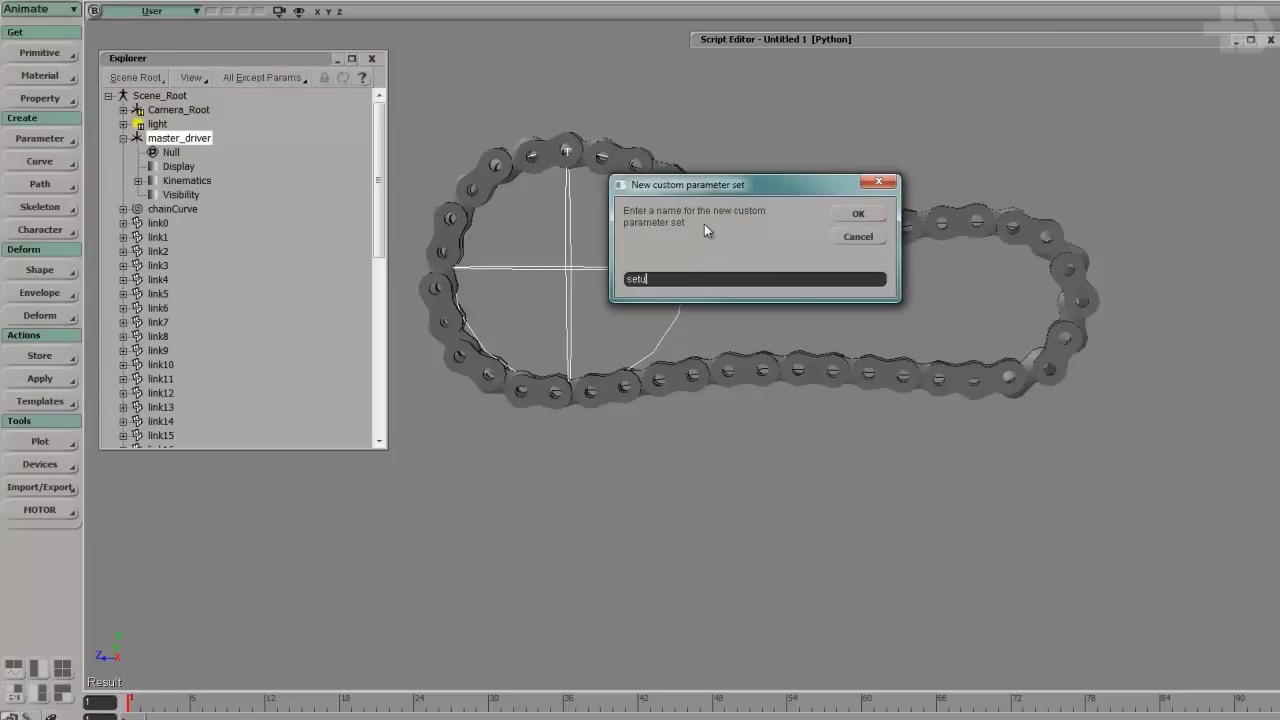
pyautogui.write('p')
pyautogui.press('Return')
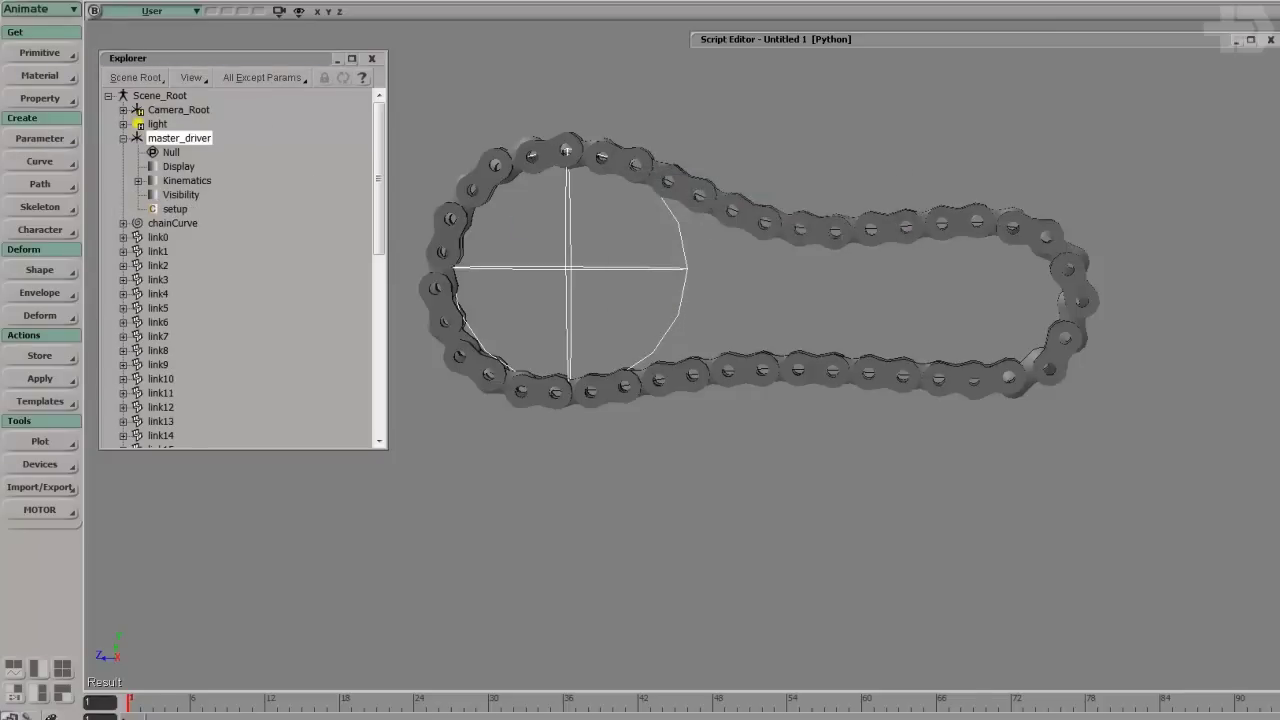
# Add a floating-point parameter named slide to setup, ranging from -1000000 to 1000000, and open the set's properties.
pyautogui.click(183, 211)
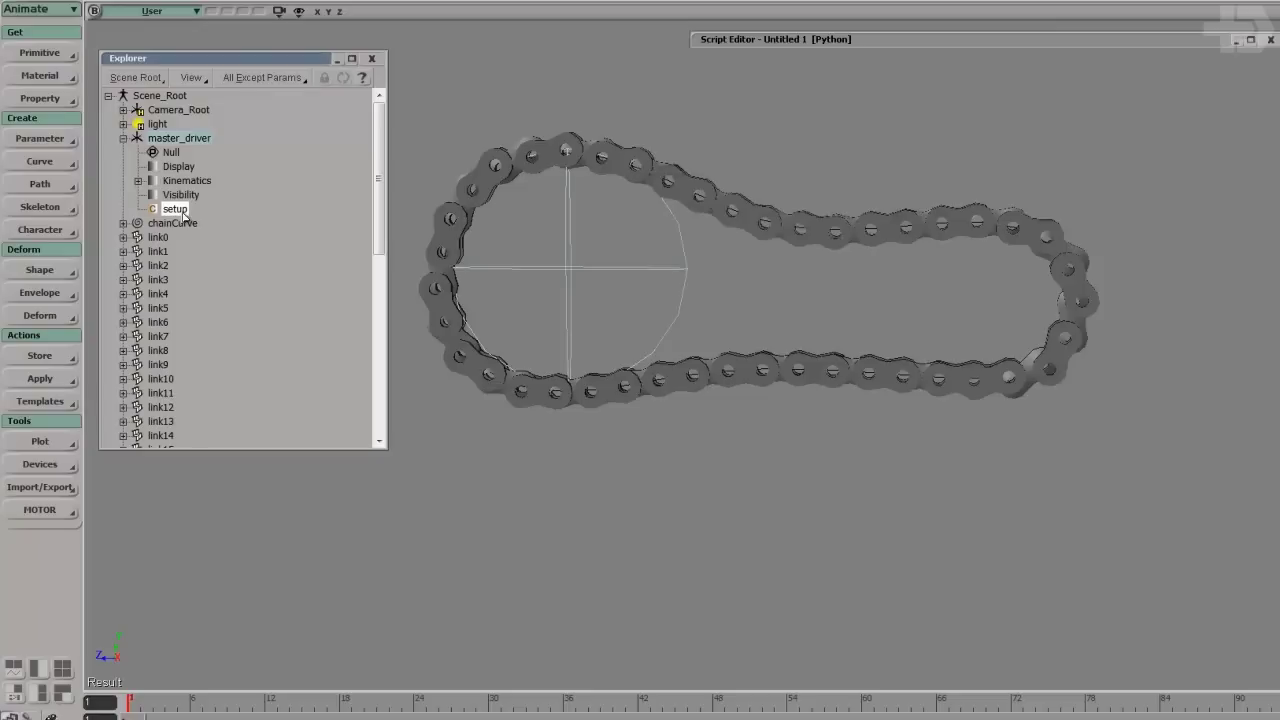
pyautogui.hotkey('ctrl', 'shift', 'p')
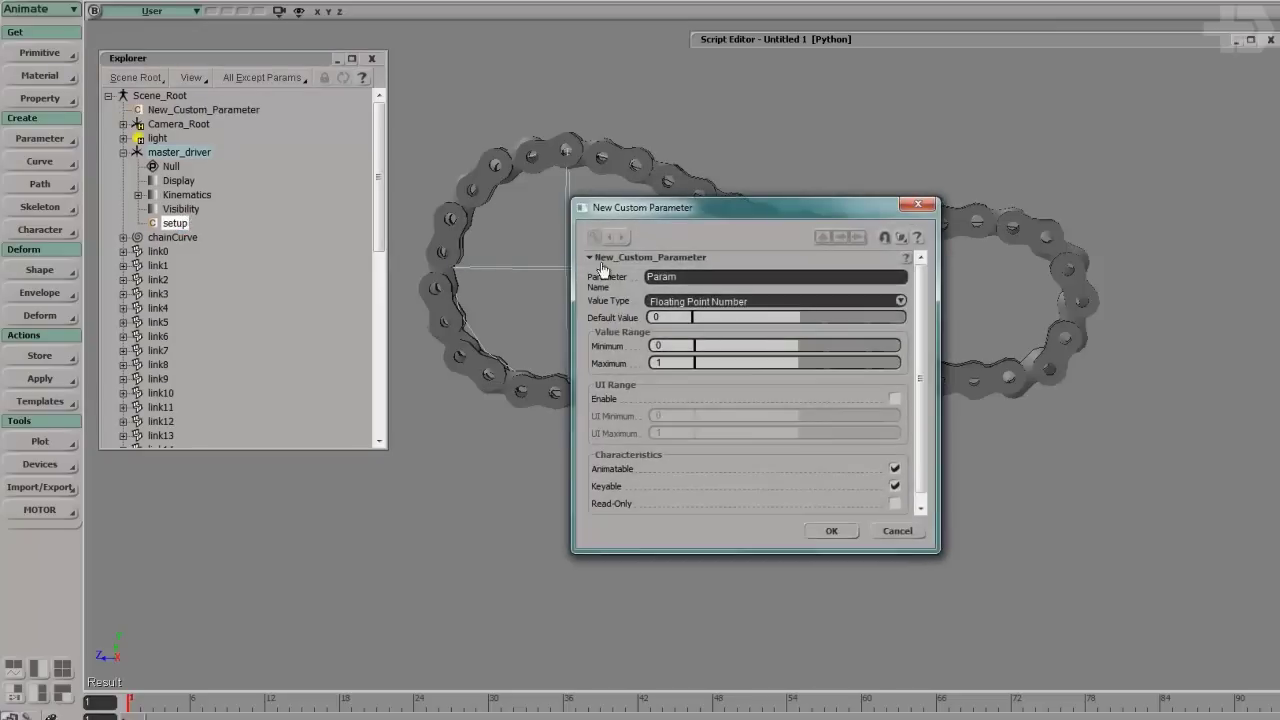
pyautogui.doubleClick(670, 272)
pyautogui.doubleClick(669, 362)
pyautogui.write('1000000')
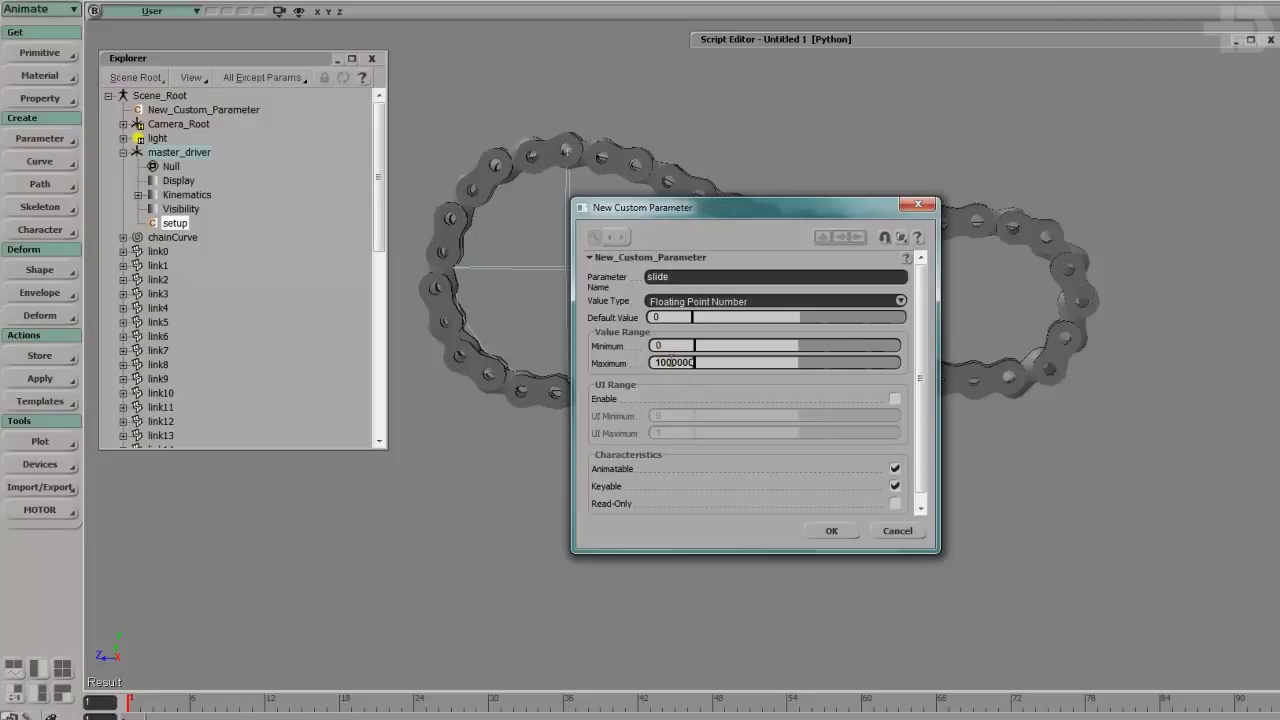
pyautogui.doubleClick(668, 345)
pyautogui.write('-1000000')
pyautogui.click(833, 530)
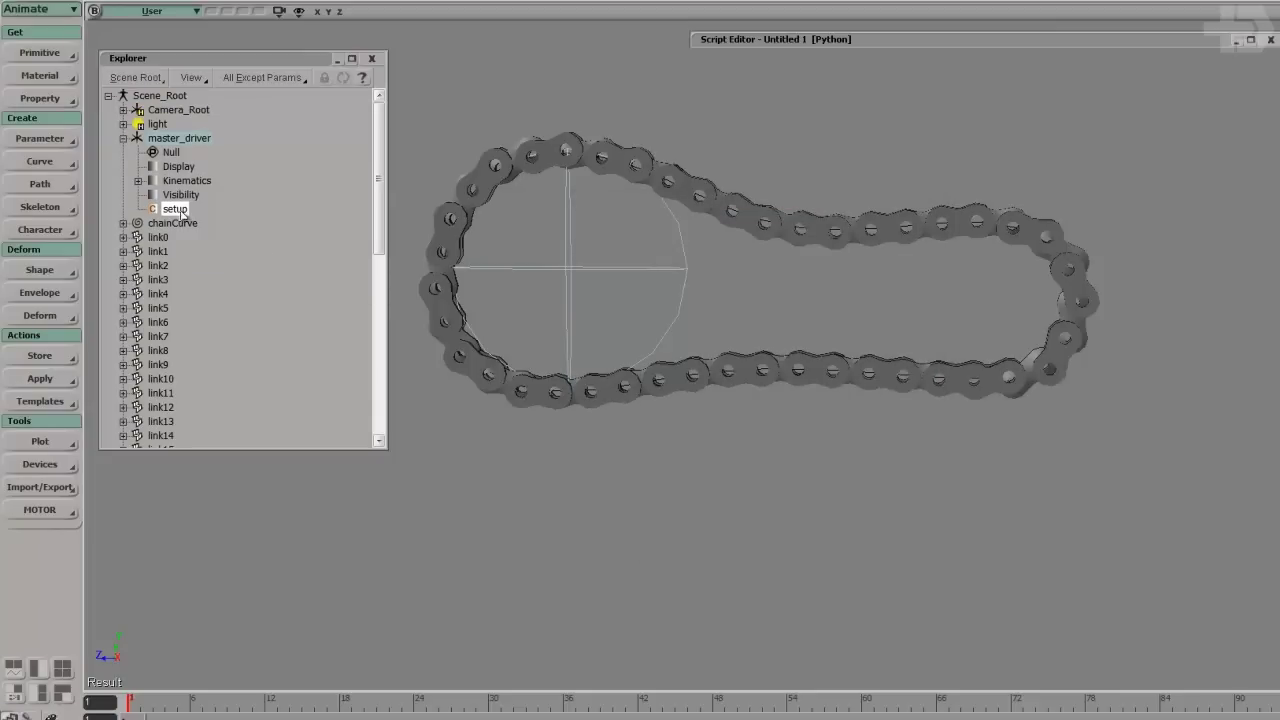
pyautogui.click(181, 212)
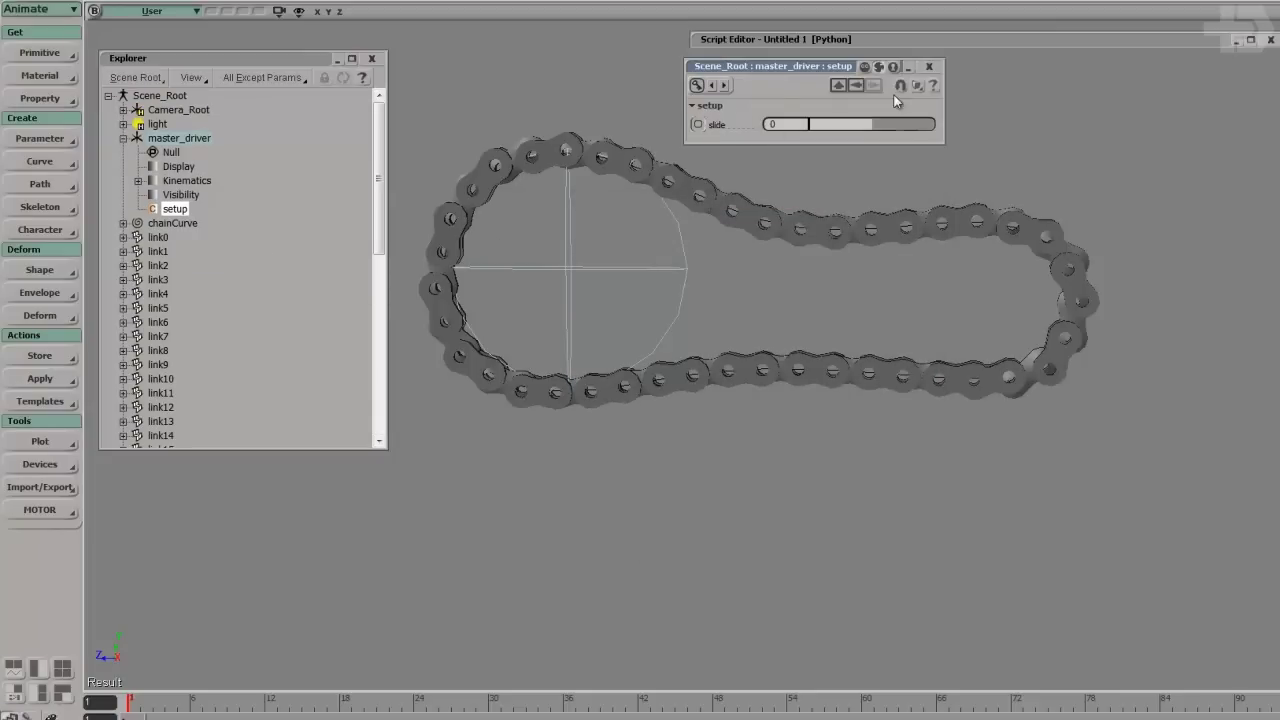
# Select master_driver and place its Local Transform properties beside the Explorer, clear of the setup page.
pyautogui.click(688, 270)
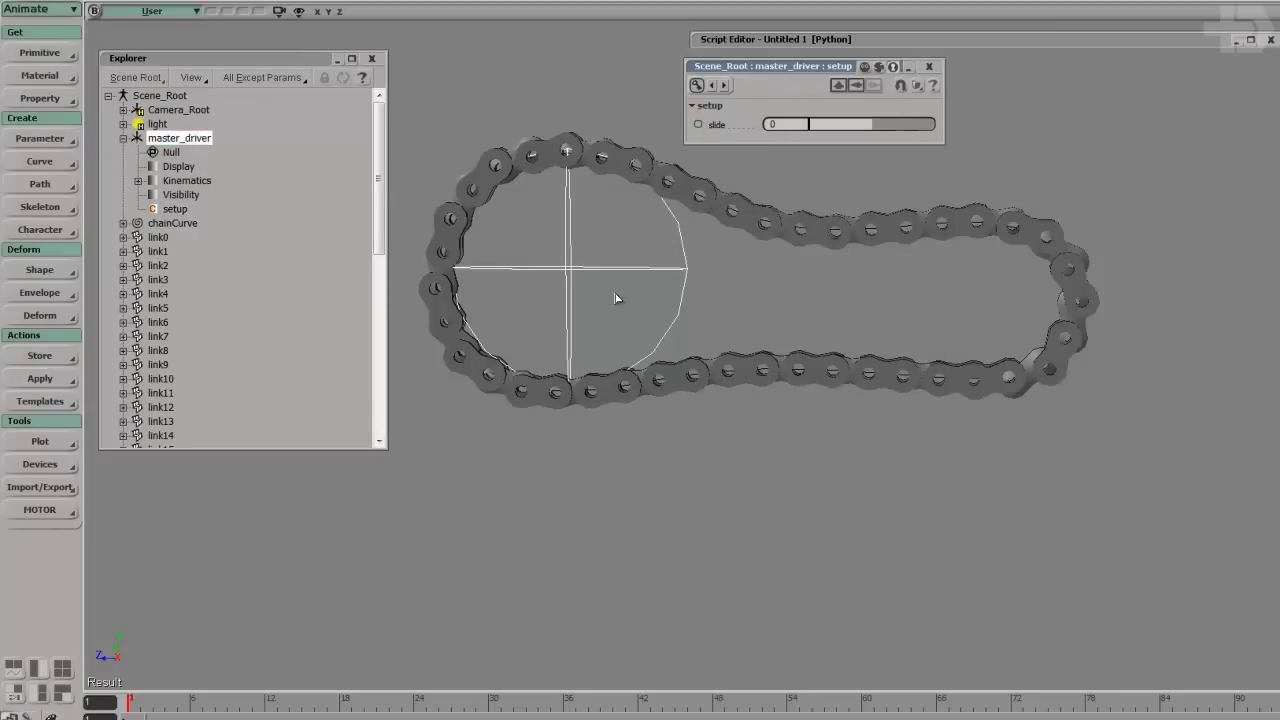
pyautogui.hotkey('ctrl', 'k')
pyautogui.moveTo(801, 81); pyautogui.dragTo(530, 91)
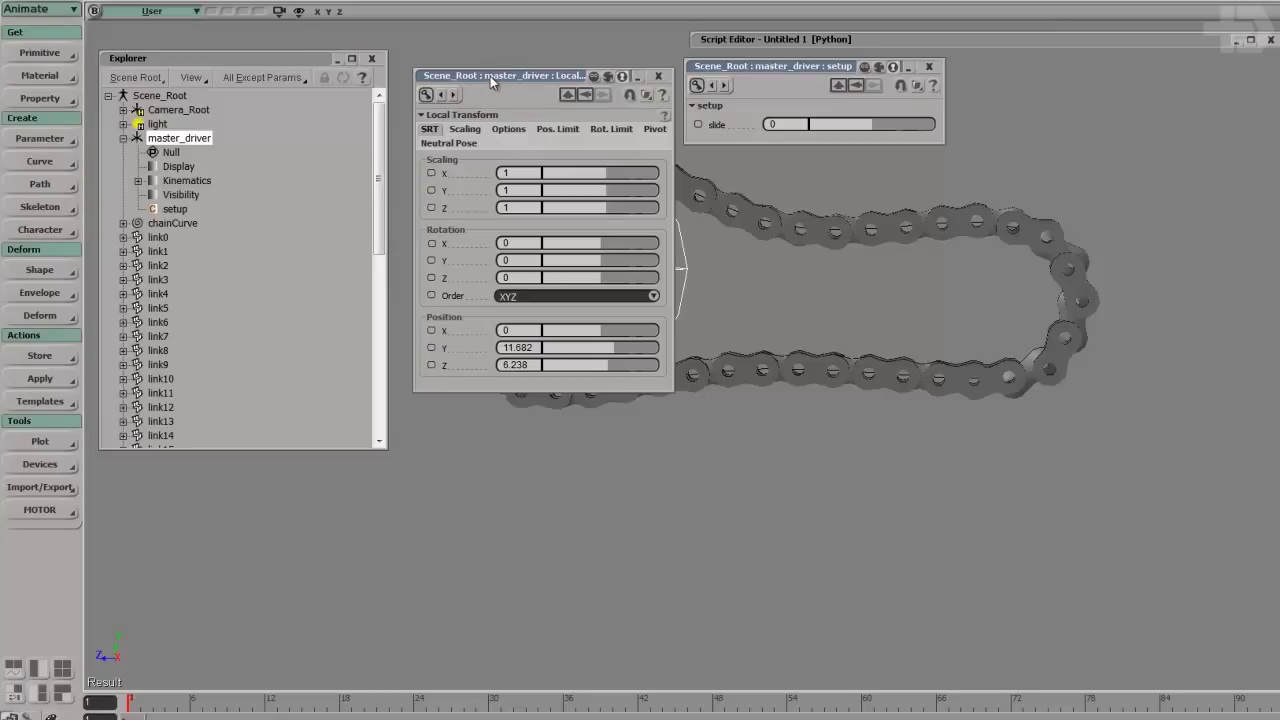
pyautogui.moveTo(490, 76); pyautogui.dragTo(473, 77)
# Rotate master_driver to about 46° in X and drive its slide parameter with its local X rotation.
pyautogui.press('c')
pyautogui.moveTo(700, 243); pyautogui.dragTo(650, 136)
pyautogui.moveTo(746, 65); pyautogui.dragTo(842, 152)
pyautogui.moveTo(500, 77); pyautogui.dragTo(545, 155)
pyautogui.moveTo(462, 321); pyautogui.dragTo(795, 212)
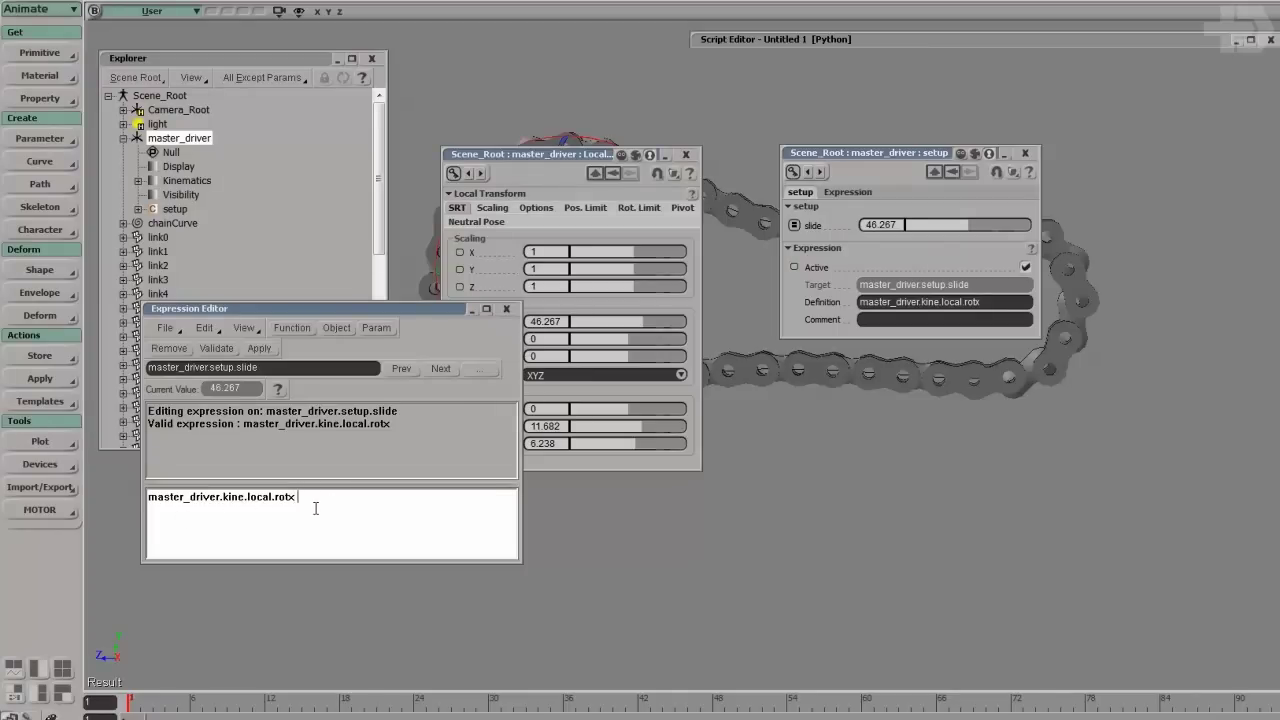
# Extend the slide expression with a multiplication by an open parenthesis and master_driver.null.size, taken from the null's Size parameter.
pyautogui.write('*')
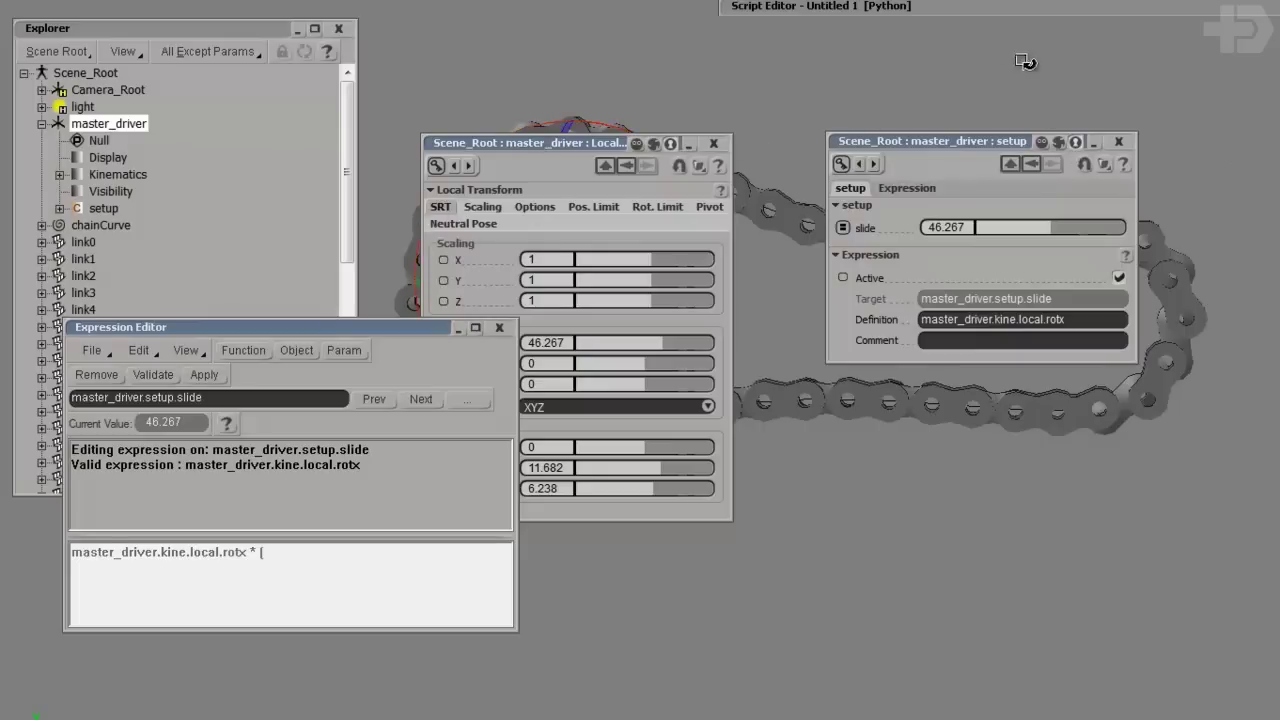
pyautogui.press('Return')
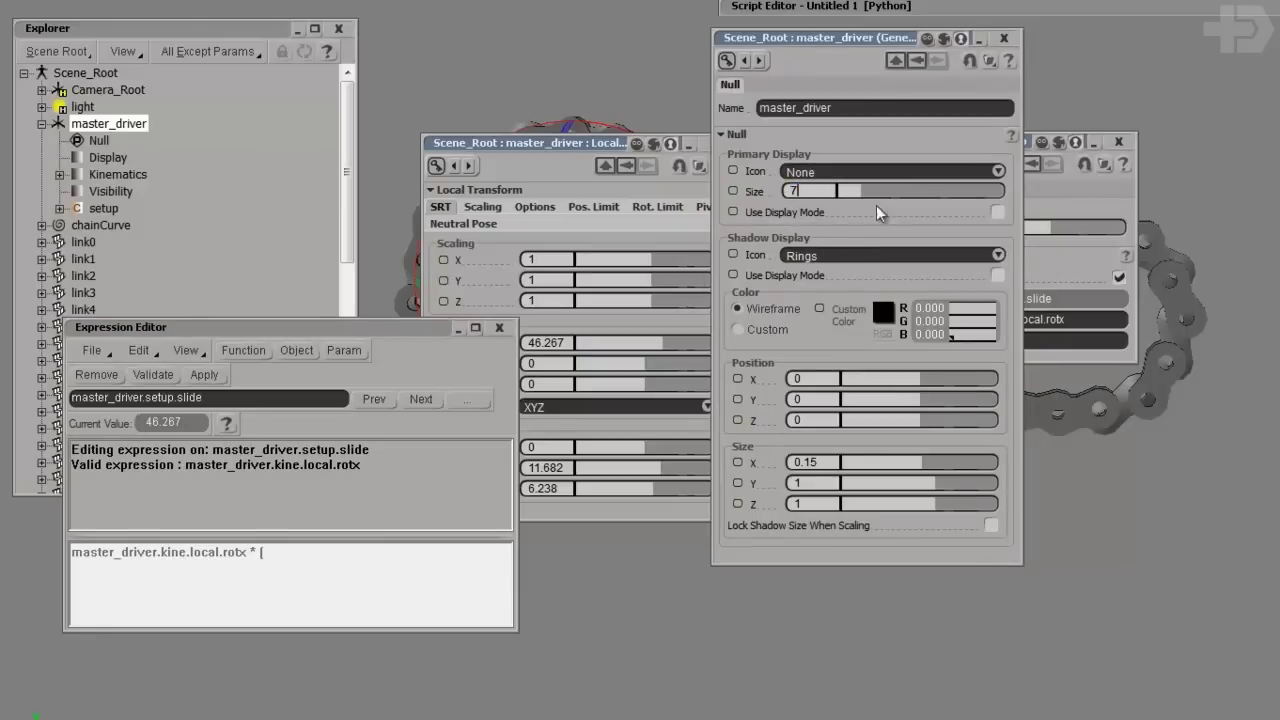
pyautogui.moveTo(734, 192); pyautogui.dragTo(346, 580)
# Replace master_driver with this in the expression's null size reference, making it this.null.size.
pyautogui.click(307, 565)
pyautogui.doubleClick(283, 563)
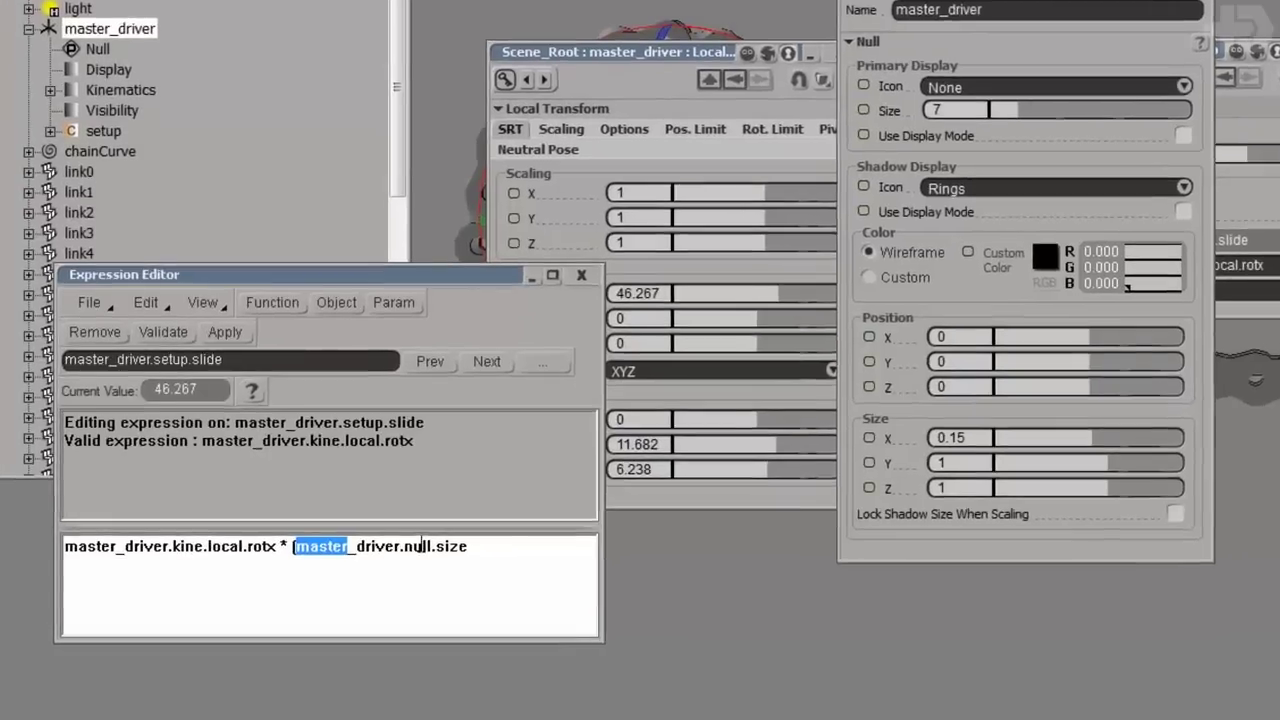
pyautogui.write('this')
pyautogui.press('Delete')
pyautogui.press('Delete')
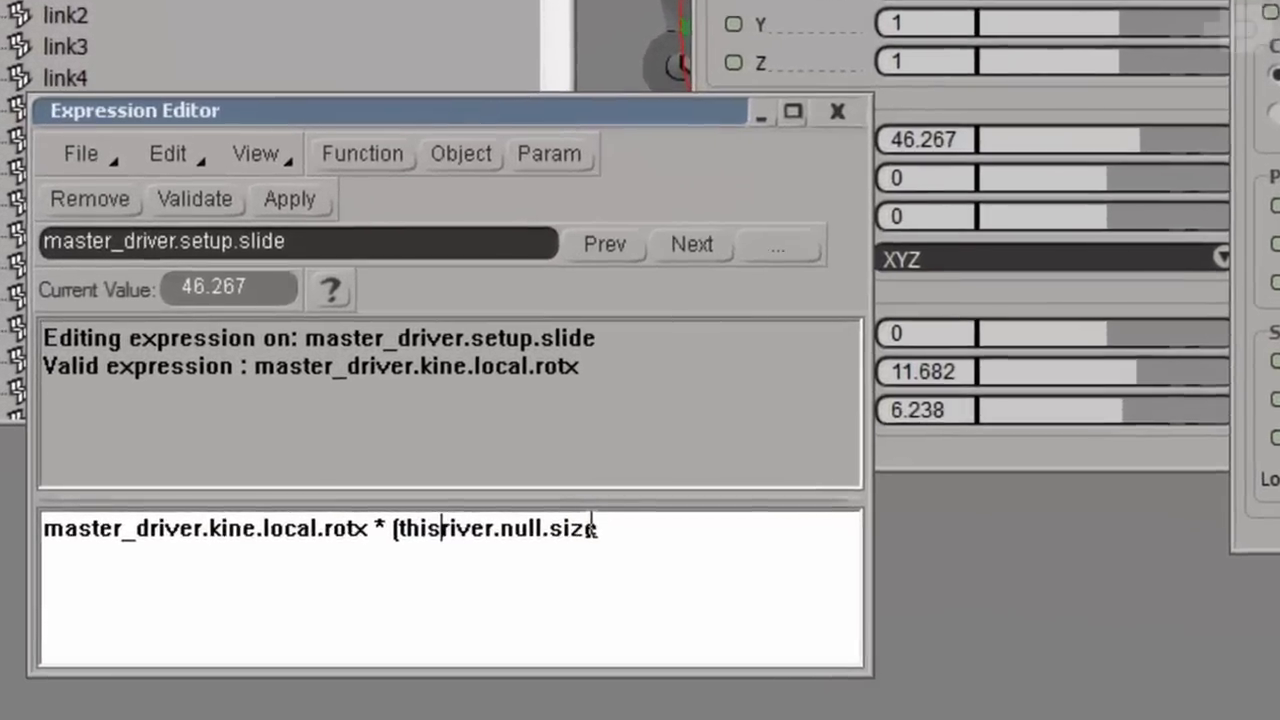
pyautogui.press('Delete')
pyautogui.press('Delete')
pyautogui.press('Delete')
pyautogui.press('Delete')
pyautogui.press('Delete')
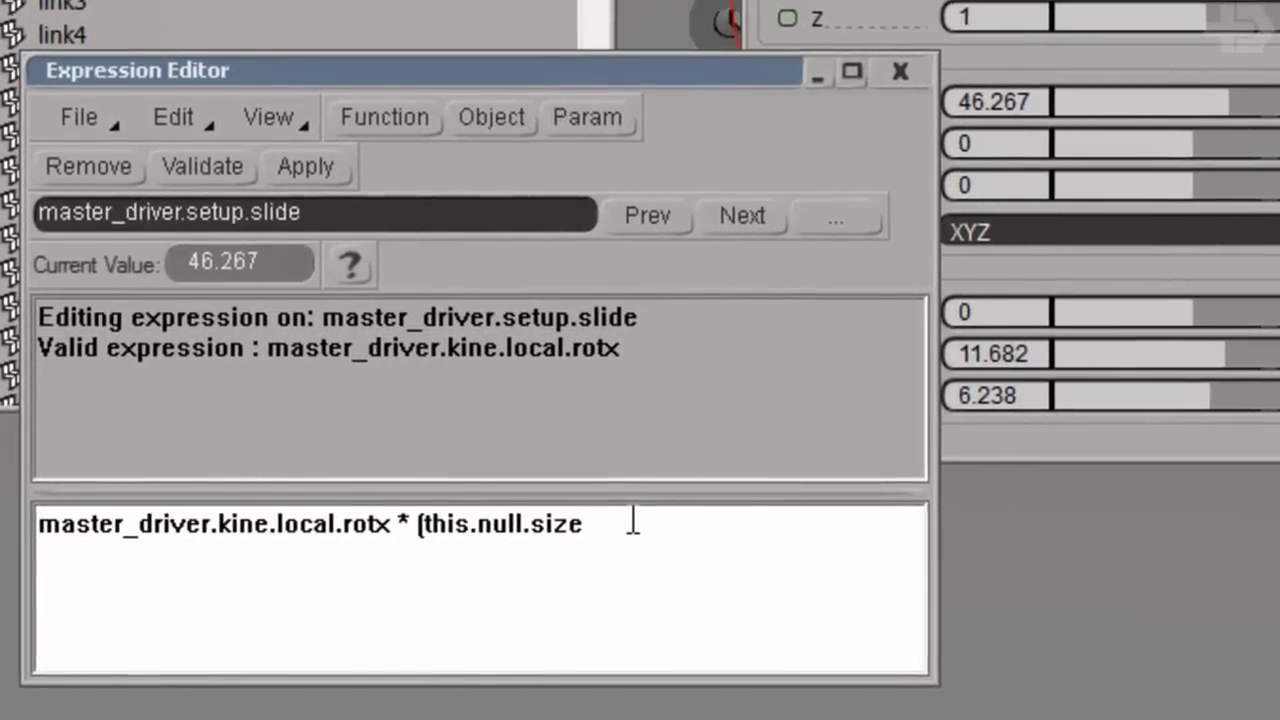
# Replace master_driver with this at the start of the expression, making the rotation reference this.kine.local.rotx.
pyautogui.hotkey('ctrl', 'Left')
pyautogui.hotkey('ctrl', 'Left')
pyautogui.hotkey('ctrl', 'Left')
pyautogui.hotkey('ctrl', 'Left')
pyautogui.hotkey('ctrl', 'Left')
pyautogui.hotkey('ctrl', 'Left')
pyautogui.hotkey('ctrl', 'Left')
pyautogui.hotkey('ctrl', 'Left')
pyautogui.hotkey('ctrl', 'Left')
pyautogui.hotkey('ctrl', 'Left')
pyautogui.hotkey('ctrl', 'Left')
pyautogui.hotkey('ctrl', 'Left')
pyautogui.hotkey('ctrl', 'shift', 'Right')
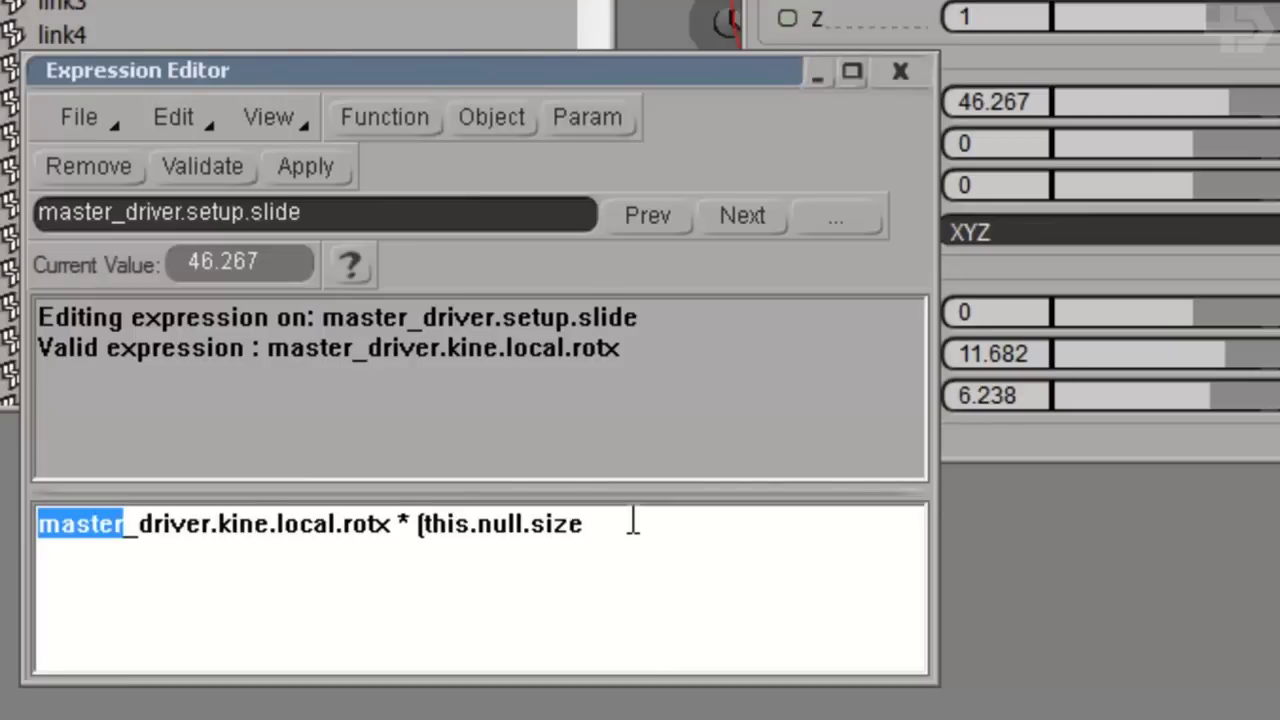
pyautogui.hotkey('ctrl', 'shift', 'Right')
pyautogui.hotkey('ctrl', 'shift', 'Right')
pyautogui.write('this')
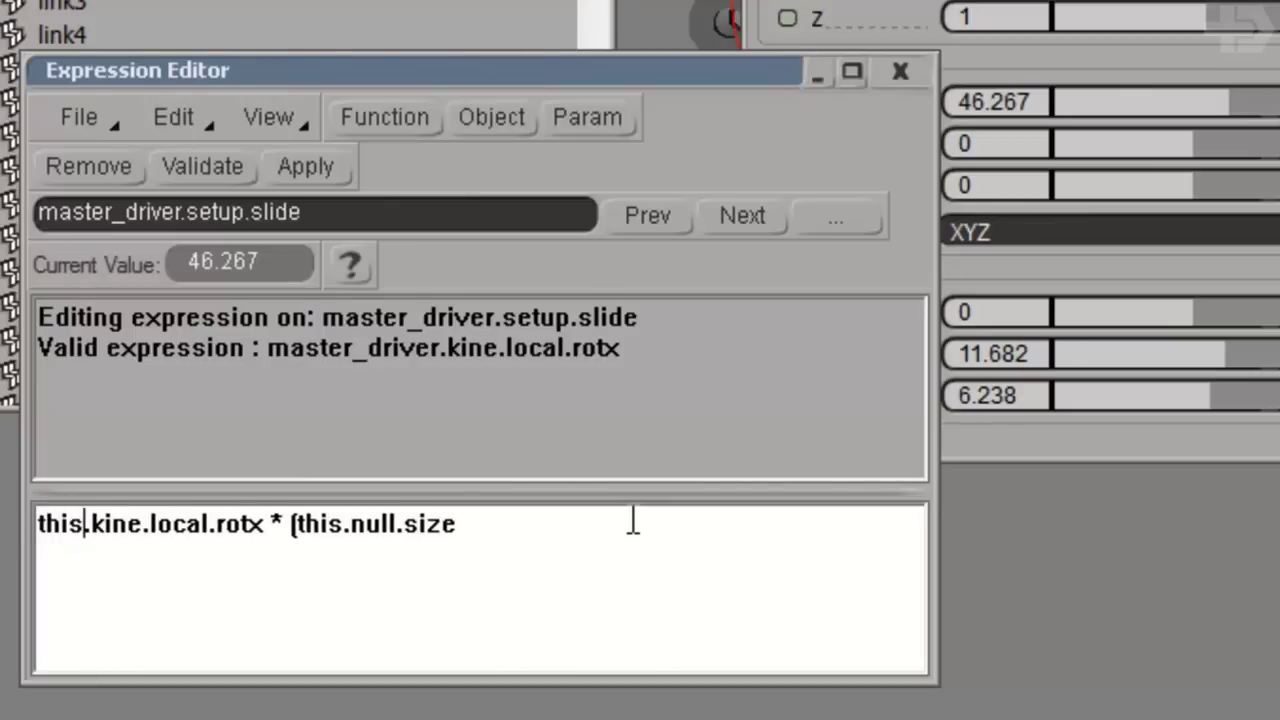
# Double the null size and close its parenthesis by adding * 2) at the end of the expression.
pyautogui.hotkey('ctrl', 'Right')
pyautogui.hotkey('ctrl', 'Right')
pyautogui.hotkey('ctrl', 'Right')
pyautogui.write('* 2)')
# Multiply the doubled null size by the constant PI at the end of the expression.
pyautogui.click(379, 117)
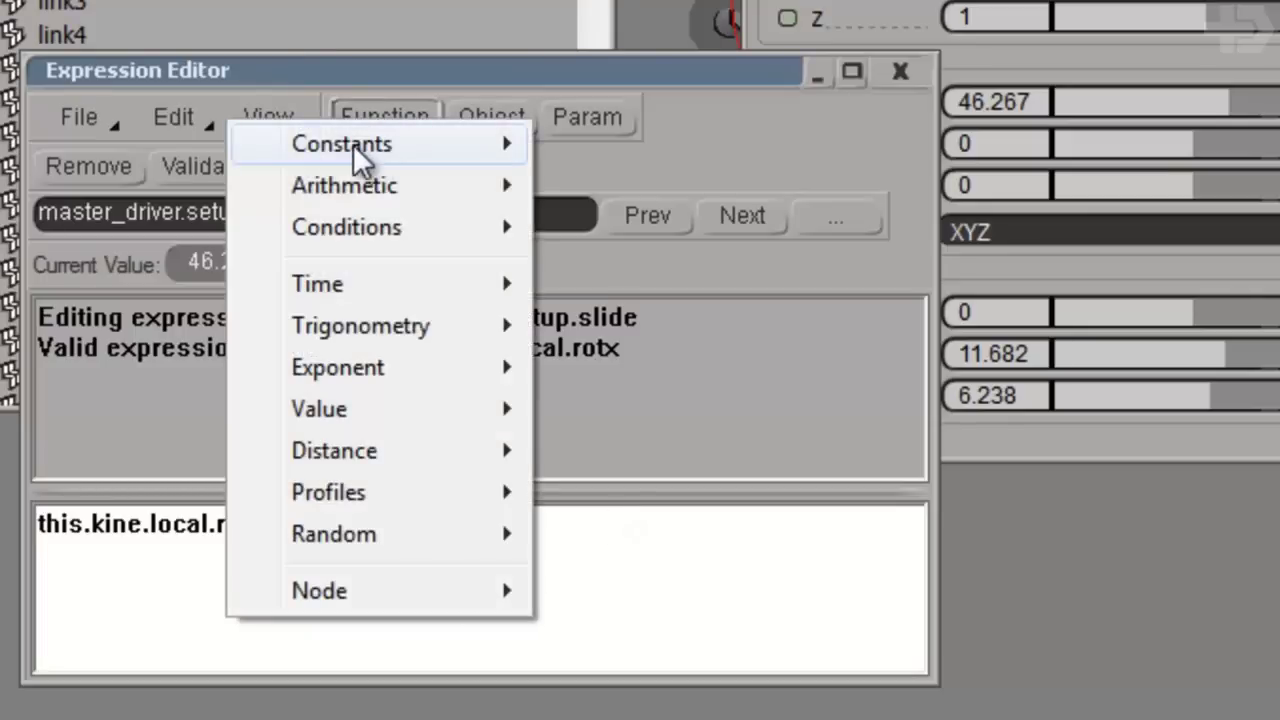
pyautogui.moveTo(353, 144)
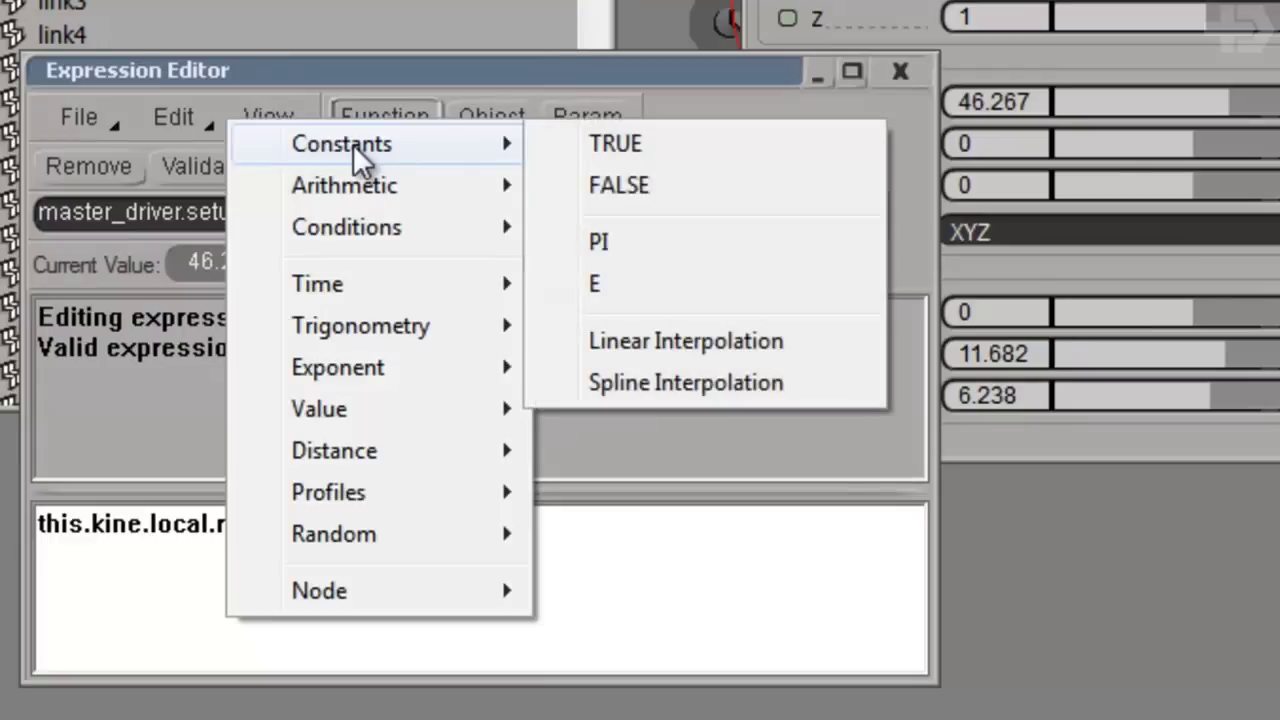
pyautogui.click(635, 249)
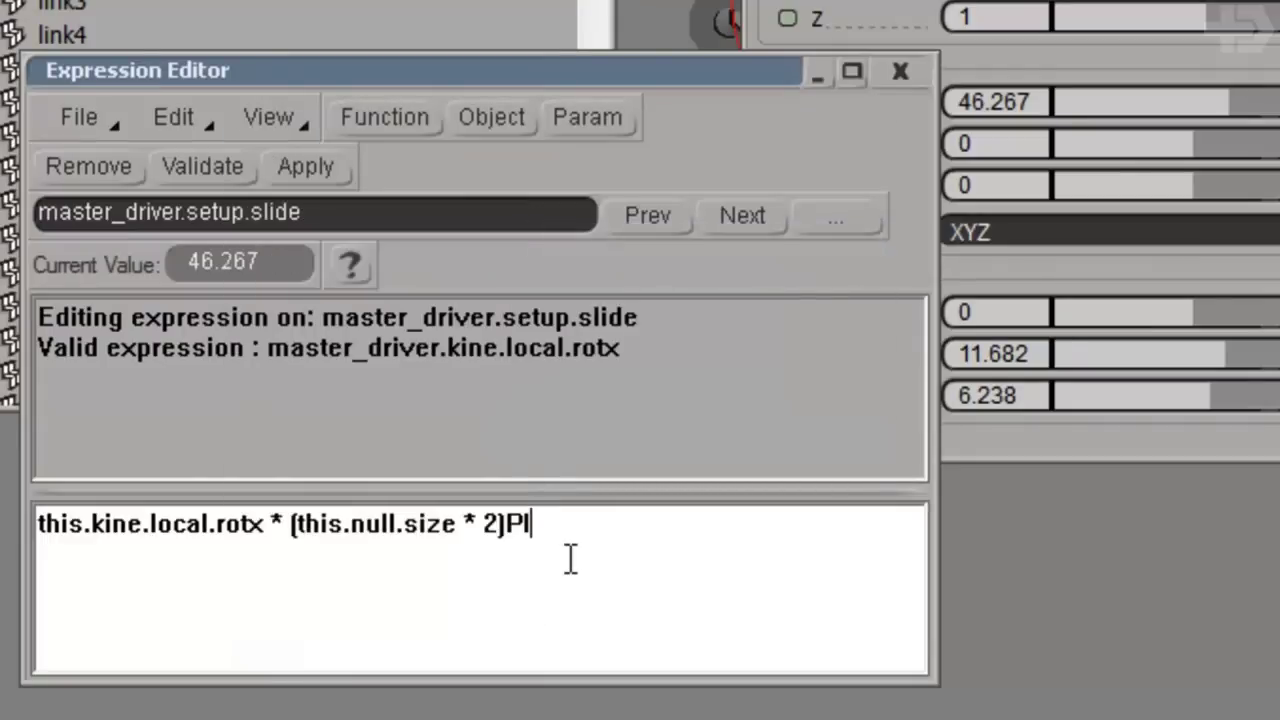
pyautogui.hotkey('shift', 'Left')
pyautogui.hotkey('shift', 'Left')
pyautogui.press('BackSpace')
pyautogui.write('*PI')
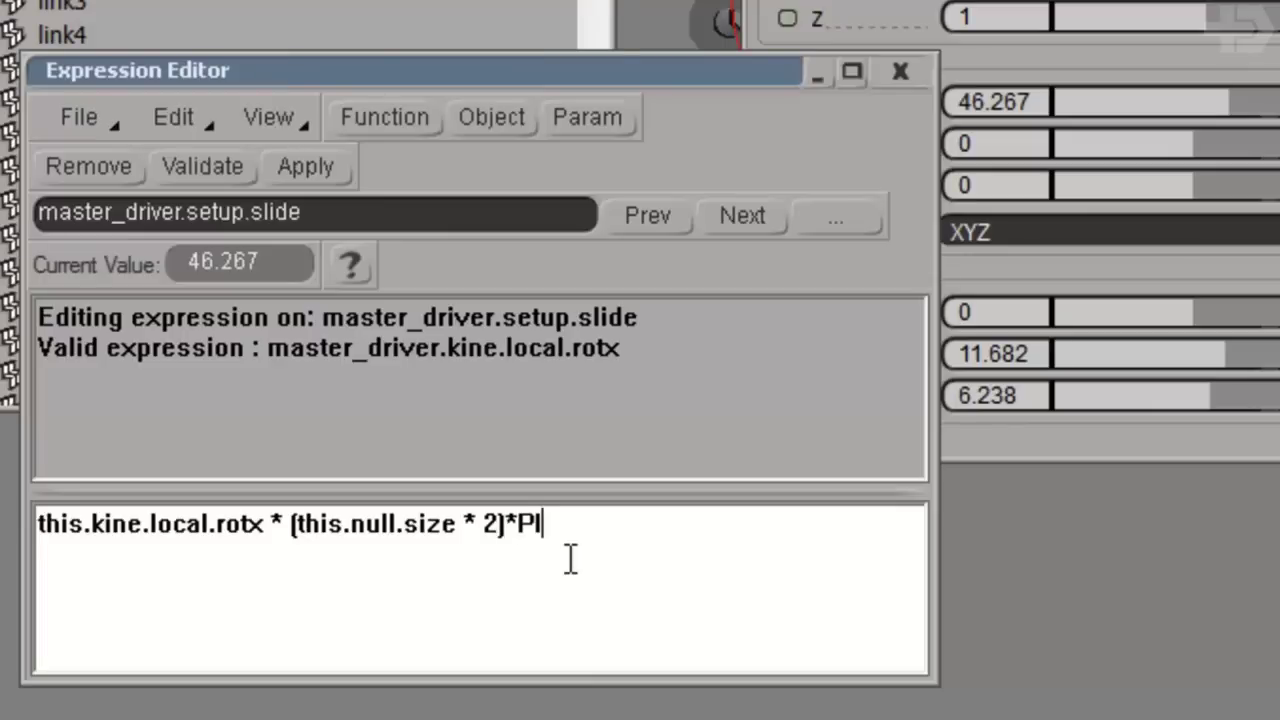
# Enclose the product (this.null.size * 2) * PI in an outer pair of parentheses, with spaces around its operator.
pyautogui.press('Left')
pyautogui.press('Left')
pyautogui.press('Left')
pyautogui.press('Right')
pyautogui.write(')')
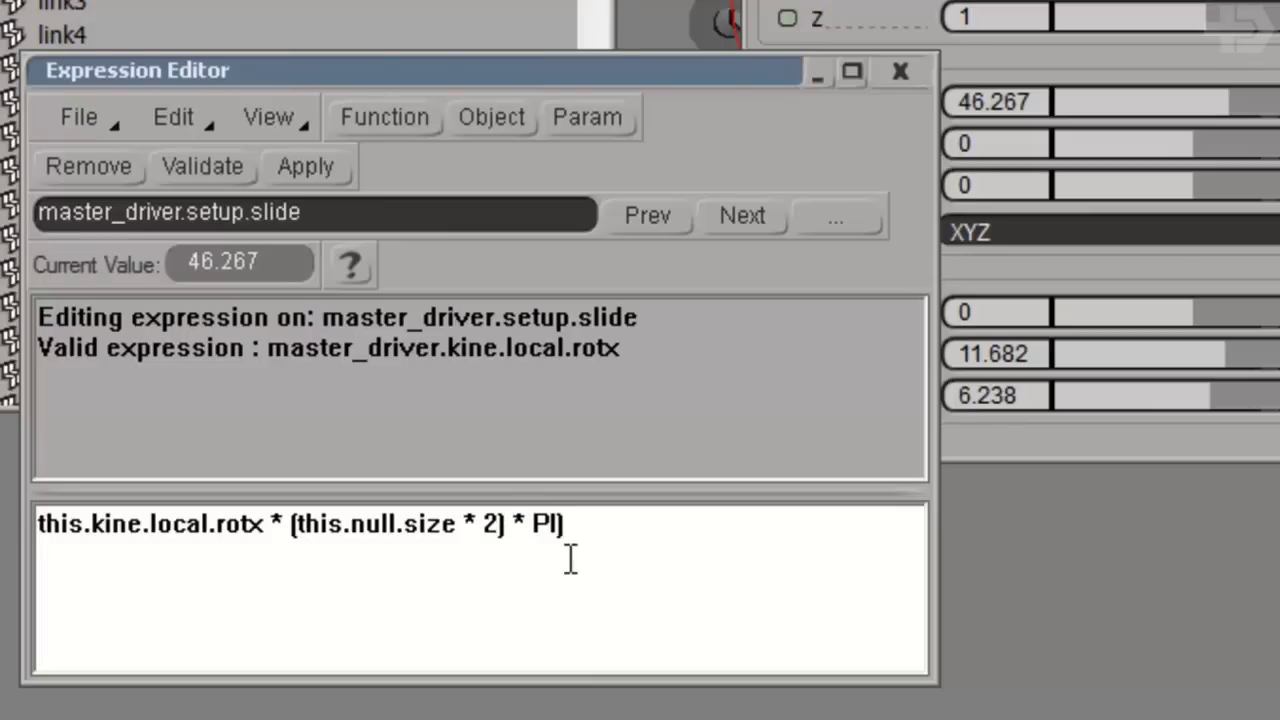
pyautogui.press('Left')
pyautogui.press('Left')
pyautogui.press('Left')
pyautogui.press('Left')
pyautogui.press('Left')
pyautogui.press('Left')
pyautogui.press('Left')
pyautogui.press('Left')
pyautogui.press('Left')
pyautogui.press('Left')
pyautogui.press('Left')
pyautogui.press('Left')
pyautogui.press('Left')
pyautogui.press('Left')
pyautogui.press('Left')
pyautogui.press('Left')
pyautogui.press('Left')
pyautogui.press('Left')
pyautogui.press('Left')
pyautogui.press('Left')
pyautogui.press('Left')
pyautogui.write('(')
pyautogui.press('Right')
pyautogui.press('Right')
pyautogui.press('Right')
pyautogui.press('Right')
pyautogui.press('Right')
pyautogui.press('Right')
pyautogui.press('Right')
pyautogui.press('Right')
pyautogui.press('Right')
pyautogui.press('Right')
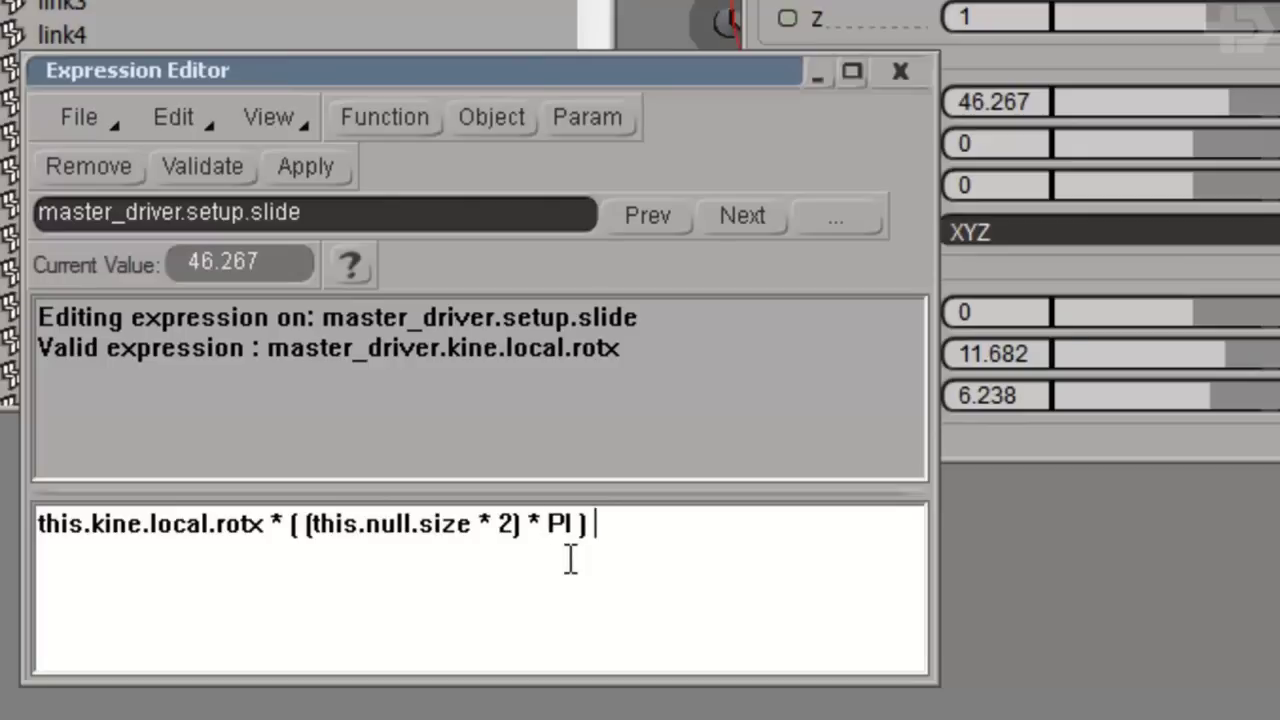
# Divide the circumference term by 360 and parenthesize it, completing this.kine.local.rotx * ( ( (this.null.size * 2) * PI ) / 360 ).
pyautogui.write('/ 360')
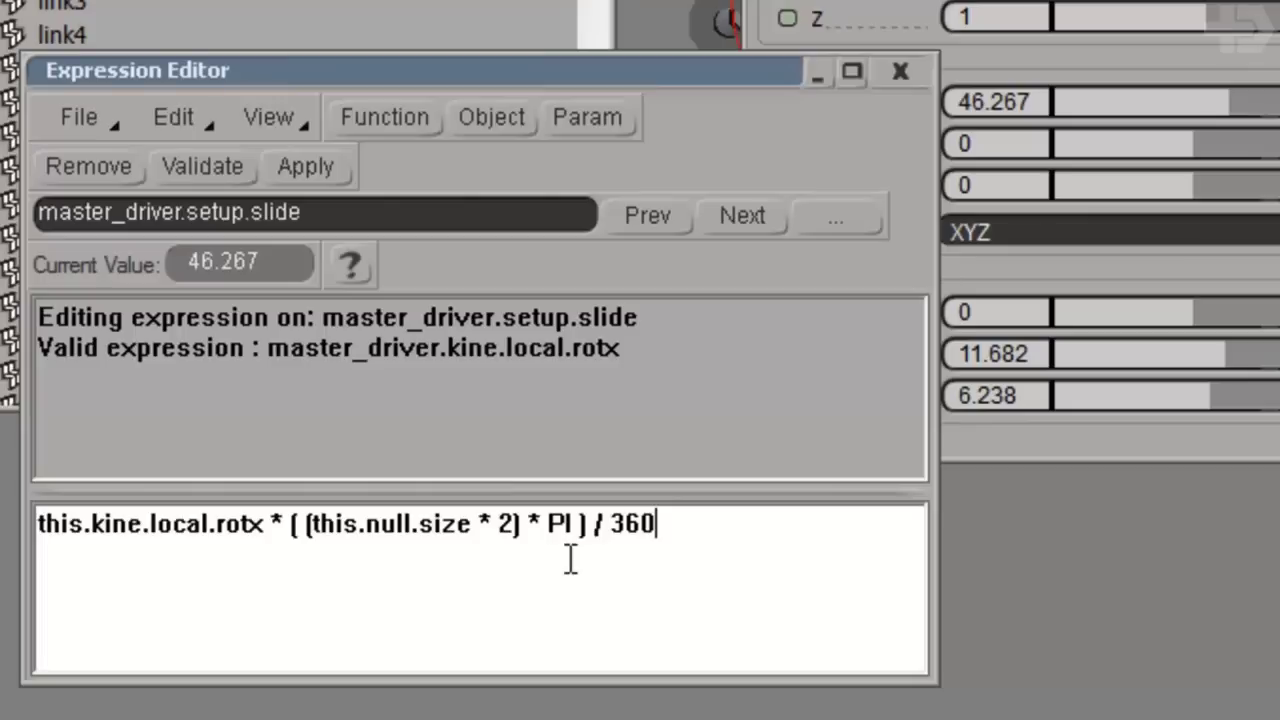
pyautogui.write(' )')
pyautogui.press('Left')
pyautogui.press('Left')
pyautogui.press('Left')
pyautogui.press('Left')
pyautogui.press('Left')
pyautogui.press('Left')
pyautogui.press('Left')
pyautogui.press('Left')
pyautogui.press('Left')
pyautogui.press('Left')
pyautogui.press('Left')
pyautogui.press('Left')
pyautogui.press('Left')
pyautogui.press('Left')
pyautogui.press('Left')
pyautogui.press('Left')
pyautogui.press('Left')
pyautogui.press('Left')
pyautogui.press('Left')
pyautogui.press('Left')
pyautogui.press('Left')
pyautogui.press('Left')
pyautogui.press('Left')
pyautogui.press('Left')
pyautogui.press('Left')
pyautogui.press('Left')
pyautogui.press('Left')
pyautogui.press('Left')
pyautogui.press('Left')
pyautogui.press('Left')
pyautogui.write('(')
pyautogui.press('Right')
pyautogui.press('Right')
pyautogui.hotkey('ctrl', 'Right')
pyautogui.hotkey('ctrl', 'Right')
pyautogui.hotkey('ctrl', 'Right')
pyautogui.hotkey('ctrl', 'Right')
pyautogui.hotkey('ctrl', 'Right')
pyautogui.hotkey('ctrl', 'Right')
pyautogui.hotkey('ctrl', 'Right')
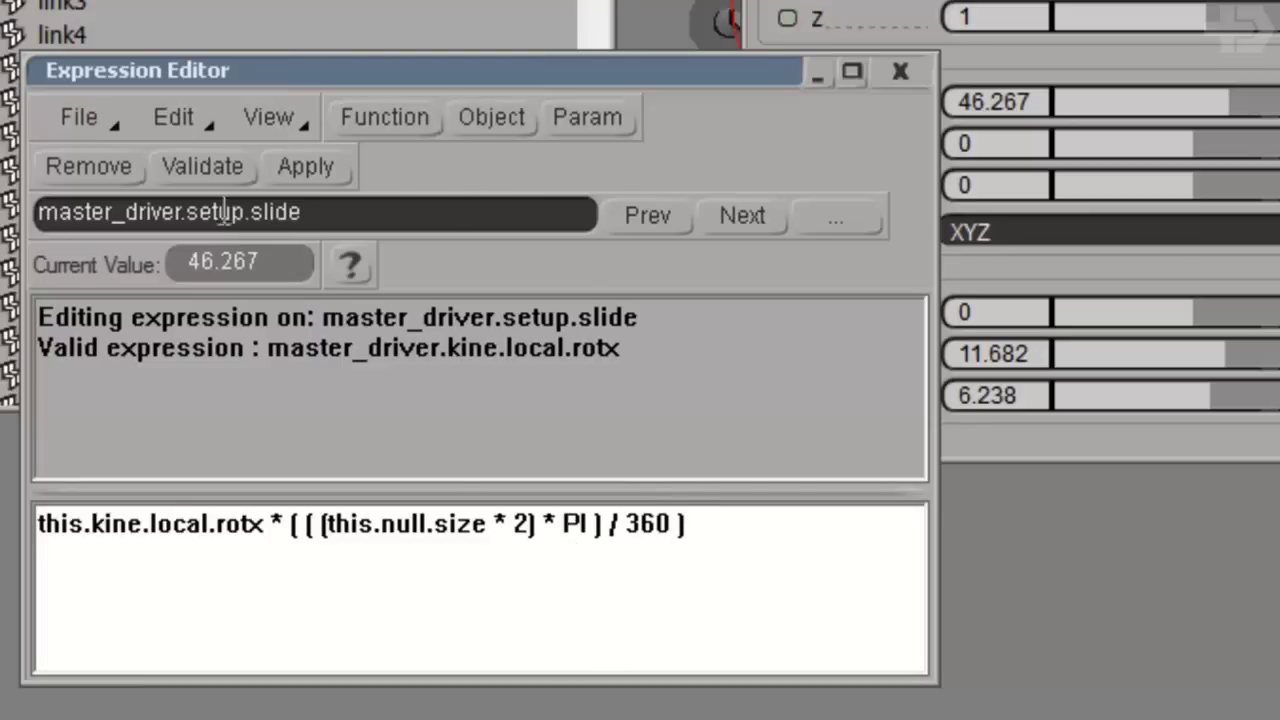
# Validate and apply the slide expression, and close the Expression Editor and the Local Transform properties.
pyautogui.click(190, 170)
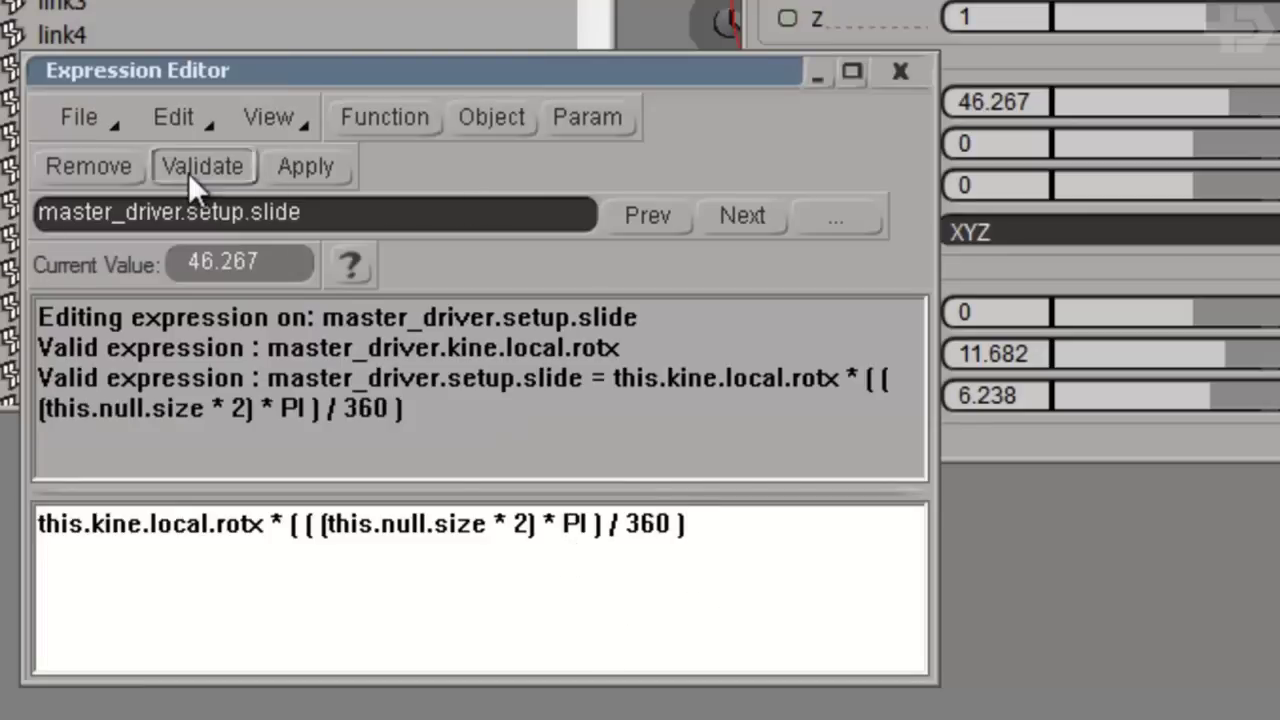
pyautogui.click(321, 167)
pyautogui.click(912, 71)
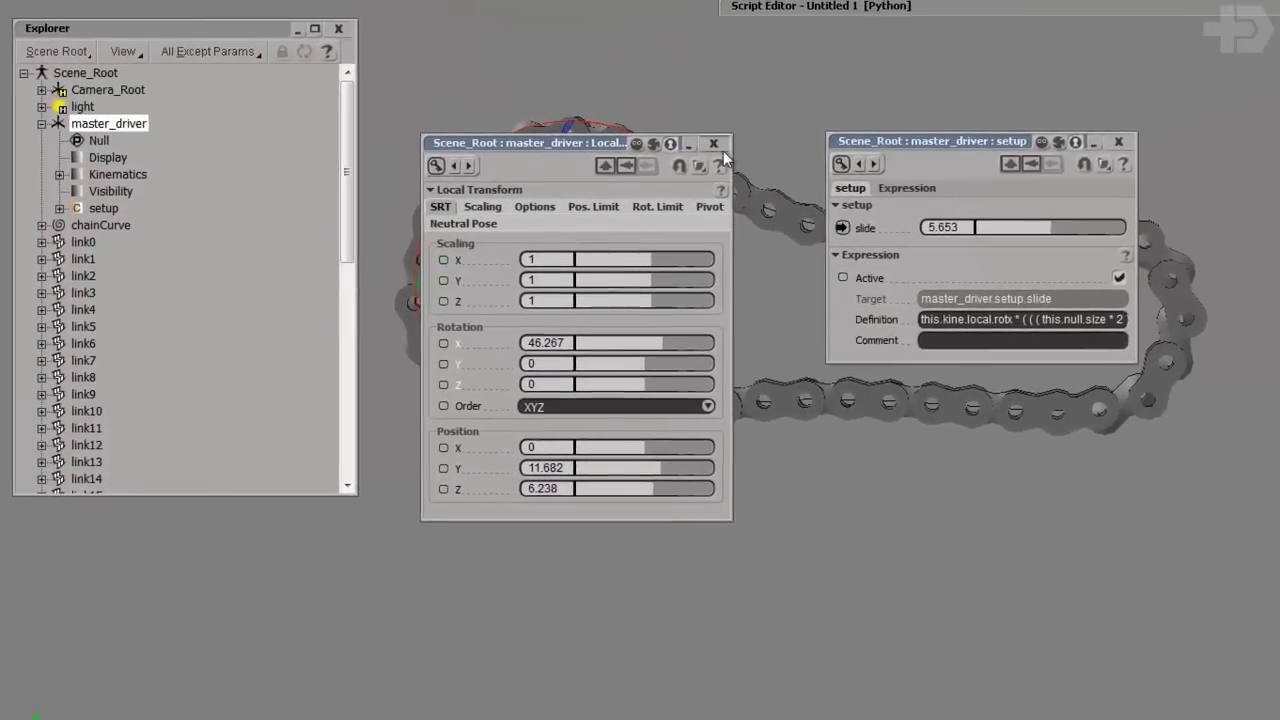
pyautogui.click(714, 144)
# Test the slide expression by rotating master_driver in the viewport, and undo its rotations.
pyautogui.moveTo(717, 215)
pyautogui.mouseDown()
pyautogui.moveTo(668, 148)
pyautogui.moveTo(736, 226)
pyautogui.mouseUp()
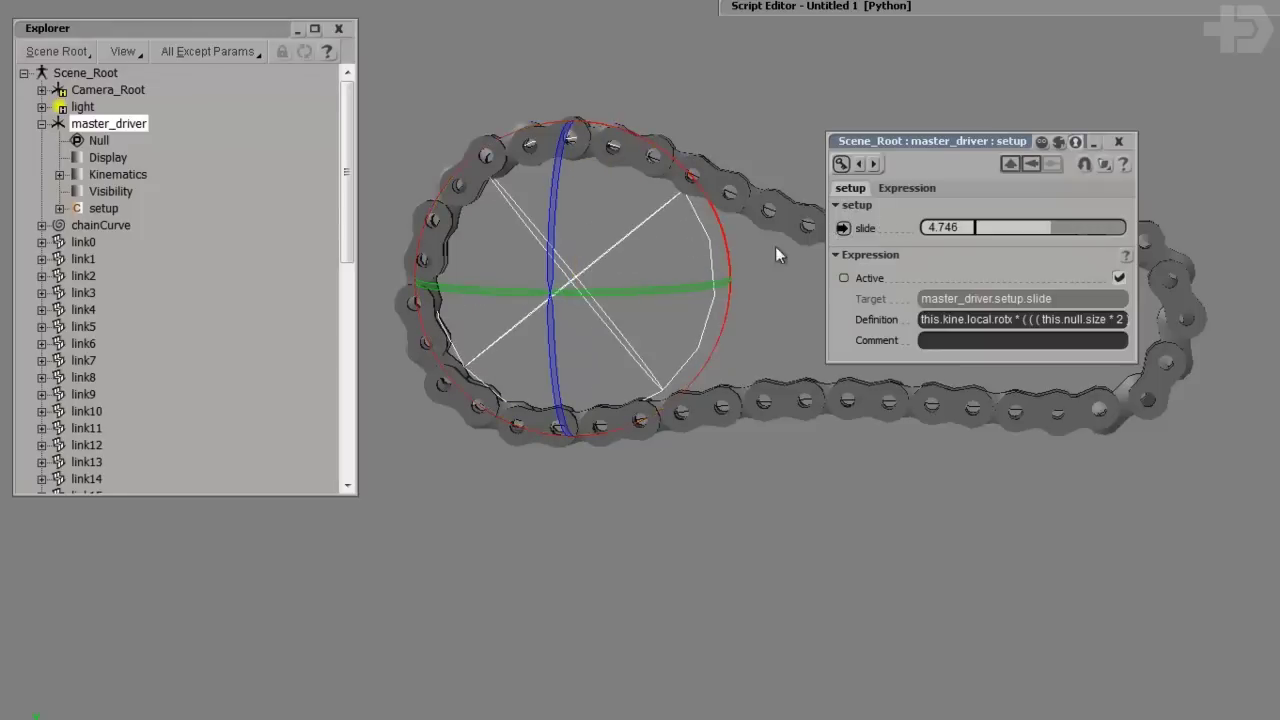
pyautogui.hotkey('ctrl', 'z')
pyautogui.hotkey('ctrl', 'z')
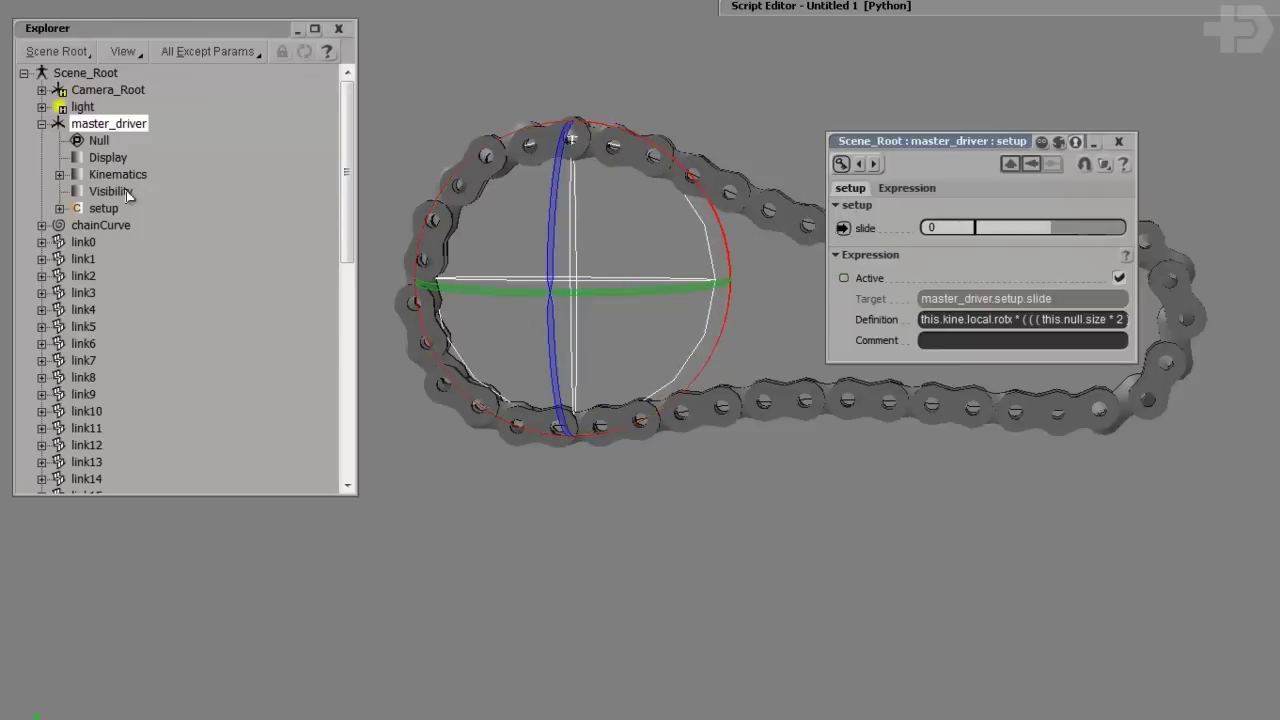
# Select all chain links from link0 to link43 and open their shared setup properties.
pyautogui.click(95, 258)
pyautogui.scroll(-5, 182, 323)
pyautogui.scroll(-5, 182, 323)
pyautogui.keyDown('shift'); pyautogui.click(108, 478); pyautogui.keyUp('shift')
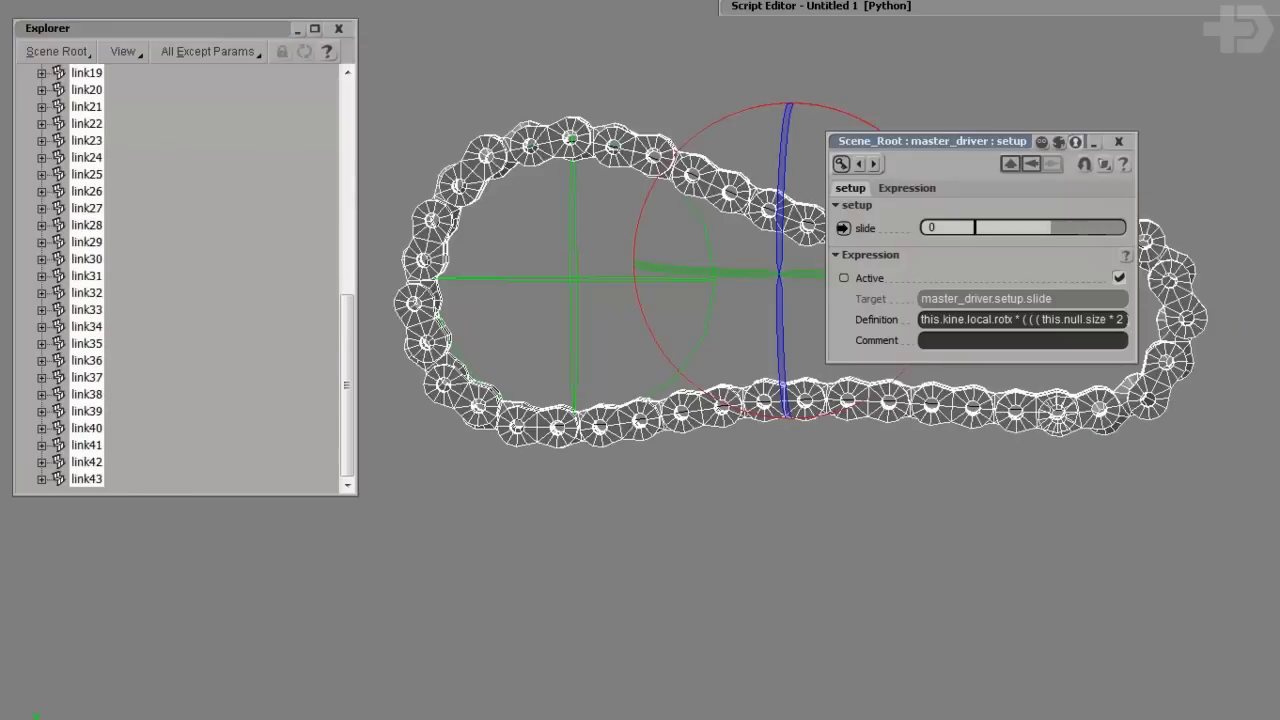
pyautogui.press('Return')
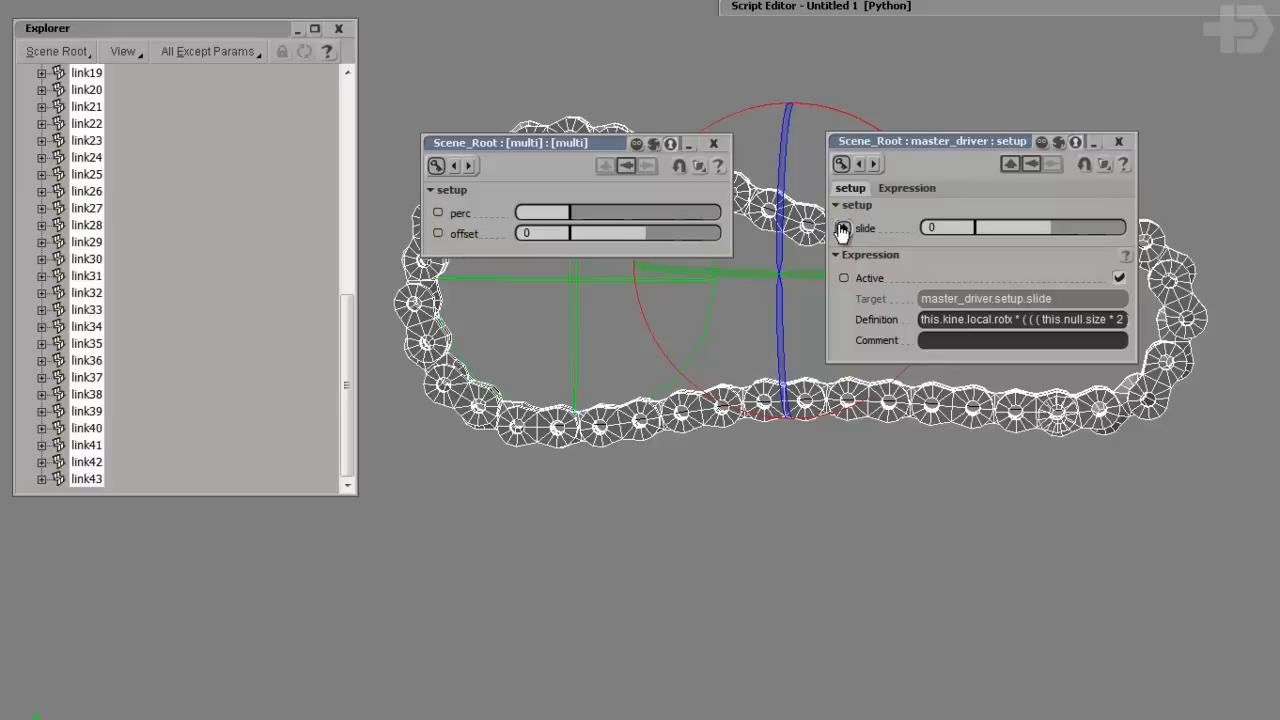
# Drive the links' offset parameter with master_driver's slide parameter and close the links' properties.
pyautogui.moveTo(843, 230); pyautogui.dragTo(437, 233)
pyautogui.click(502, 328)
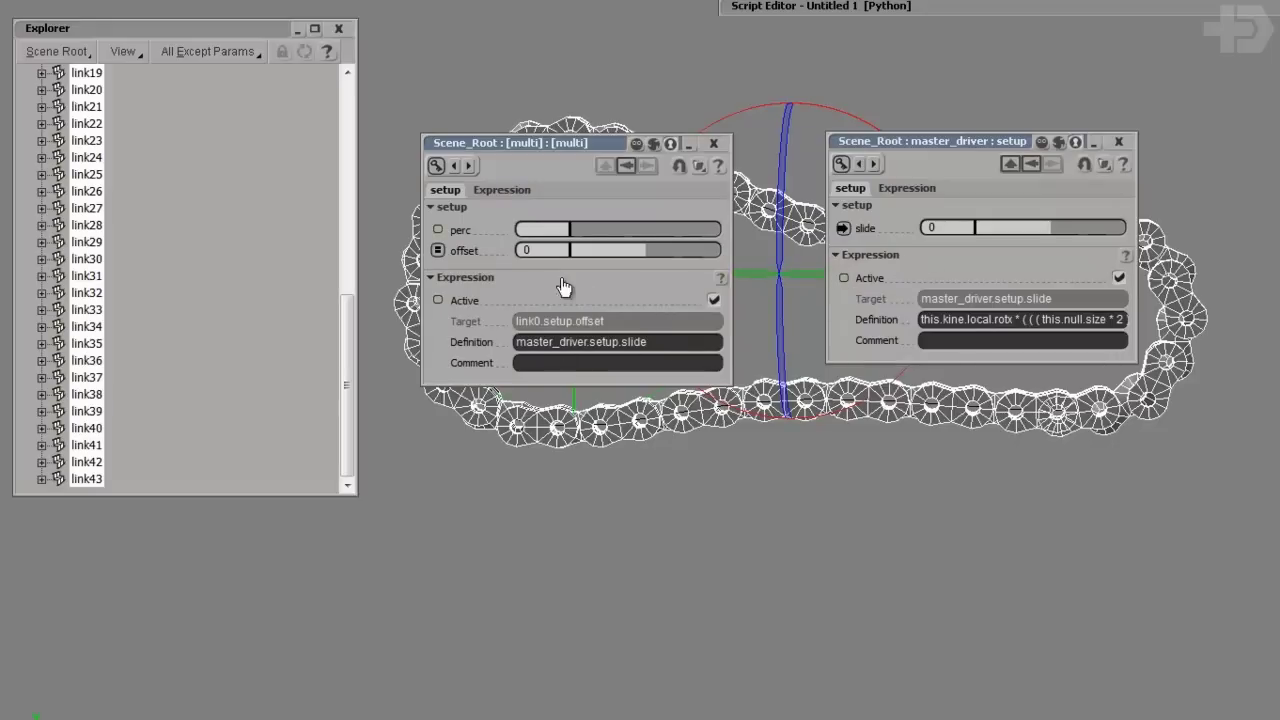
pyautogui.click(714, 144)
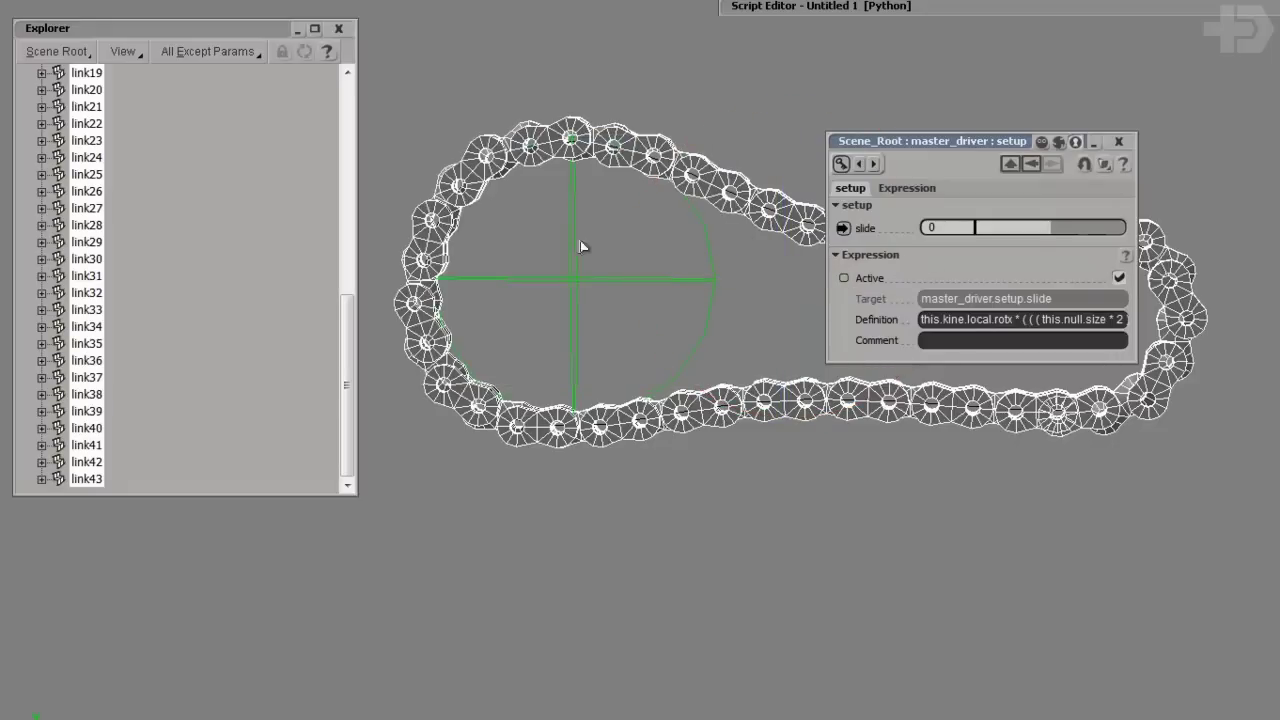
# Try rotating master_driver to test the connection with the chain links, and undo the rotation.
pyautogui.moveTo(677, 158)
pyautogui.mouseDown()
pyautogui.moveTo(627, 127)
pyautogui.moveTo(720, 175)
pyautogui.moveTo(670, 134)
pyautogui.mouseUp()
pyautogui.hotkey('ctrl', 'z')
# Open link0's setup properties and copy the animation of its offset parameter.
pyautogui.moveTo(274, 298); pyautogui.dragTo(271, 137)
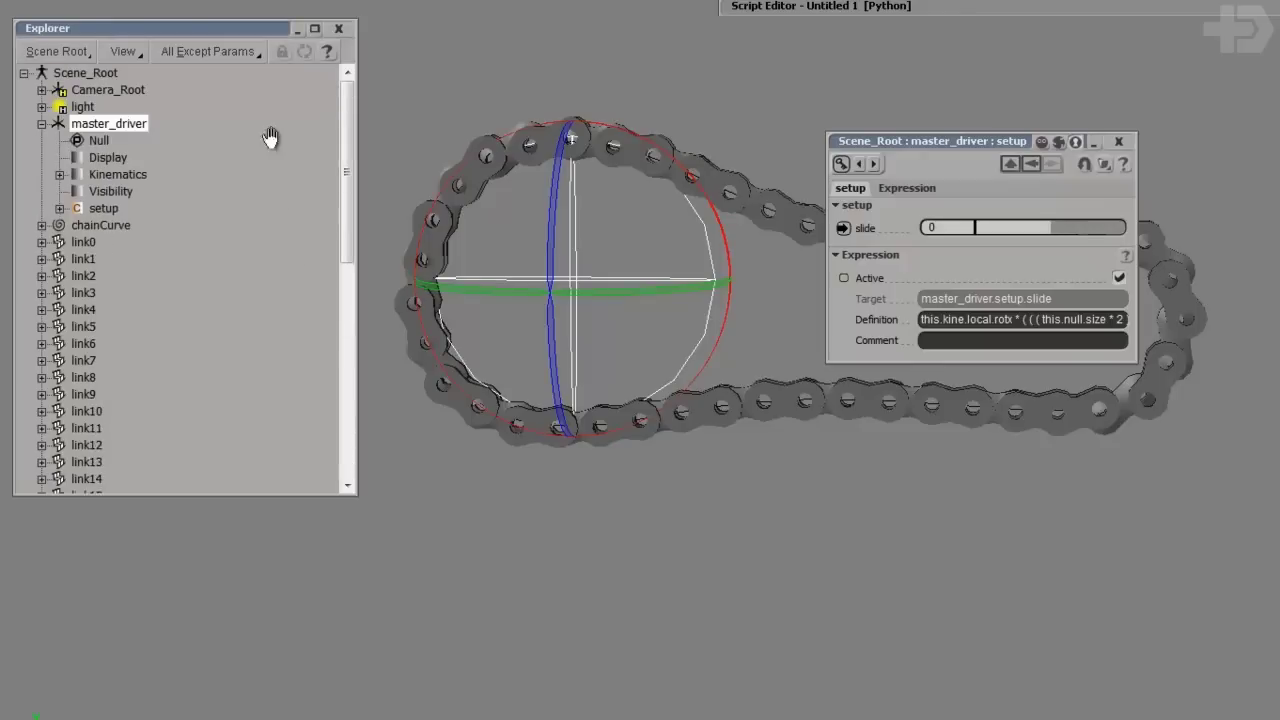
pyautogui.click(98, 245)
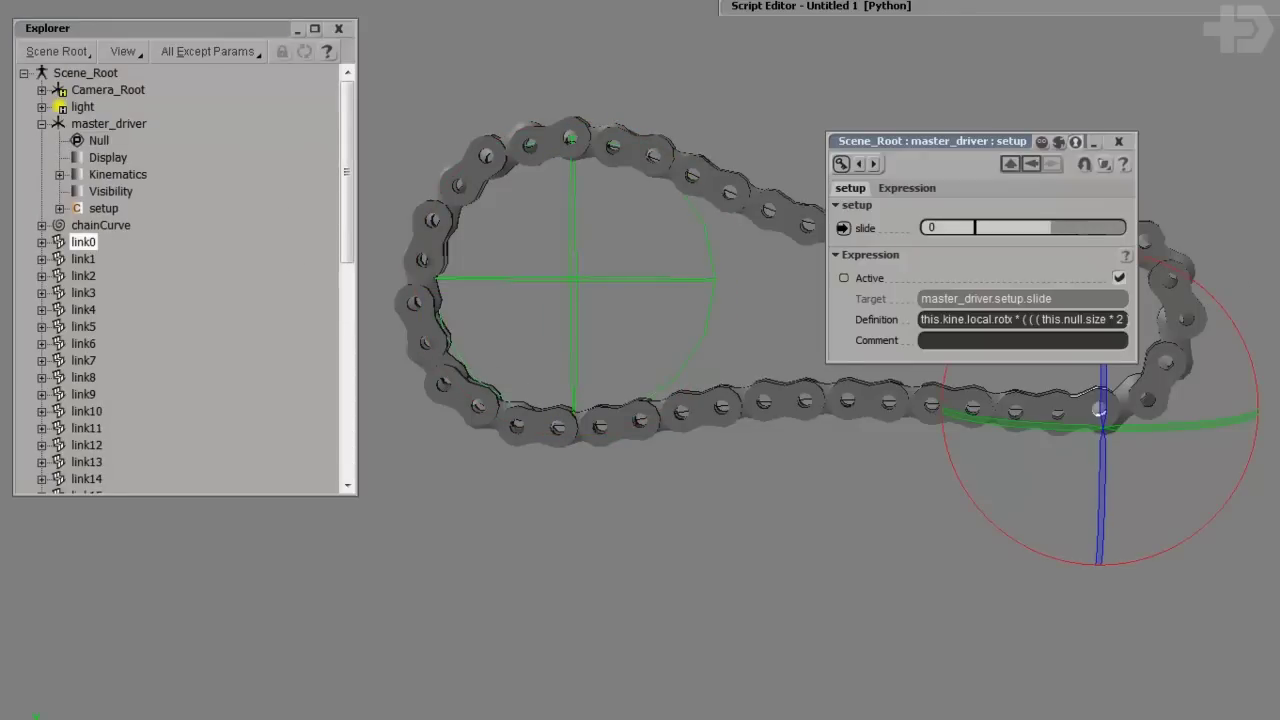
pyautogui.press('Return')
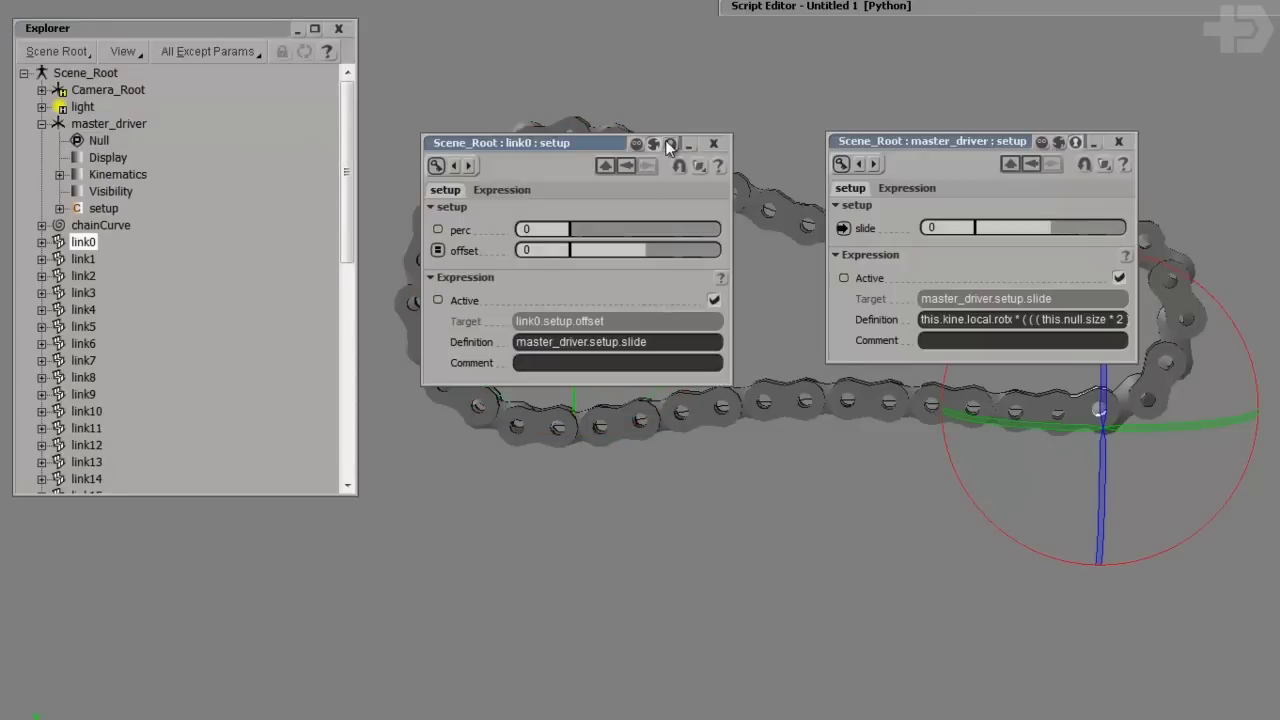
pyautogui.rightClick(438, 251)
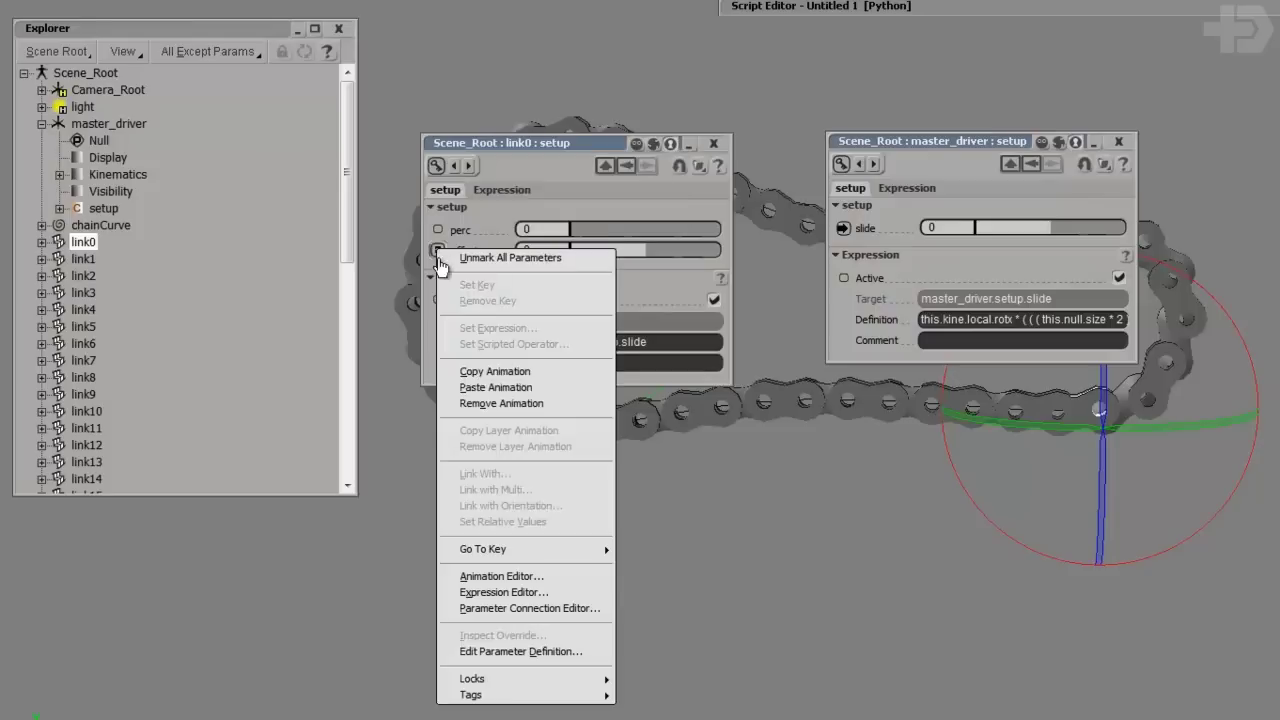
pyautogui.click(496, 372)
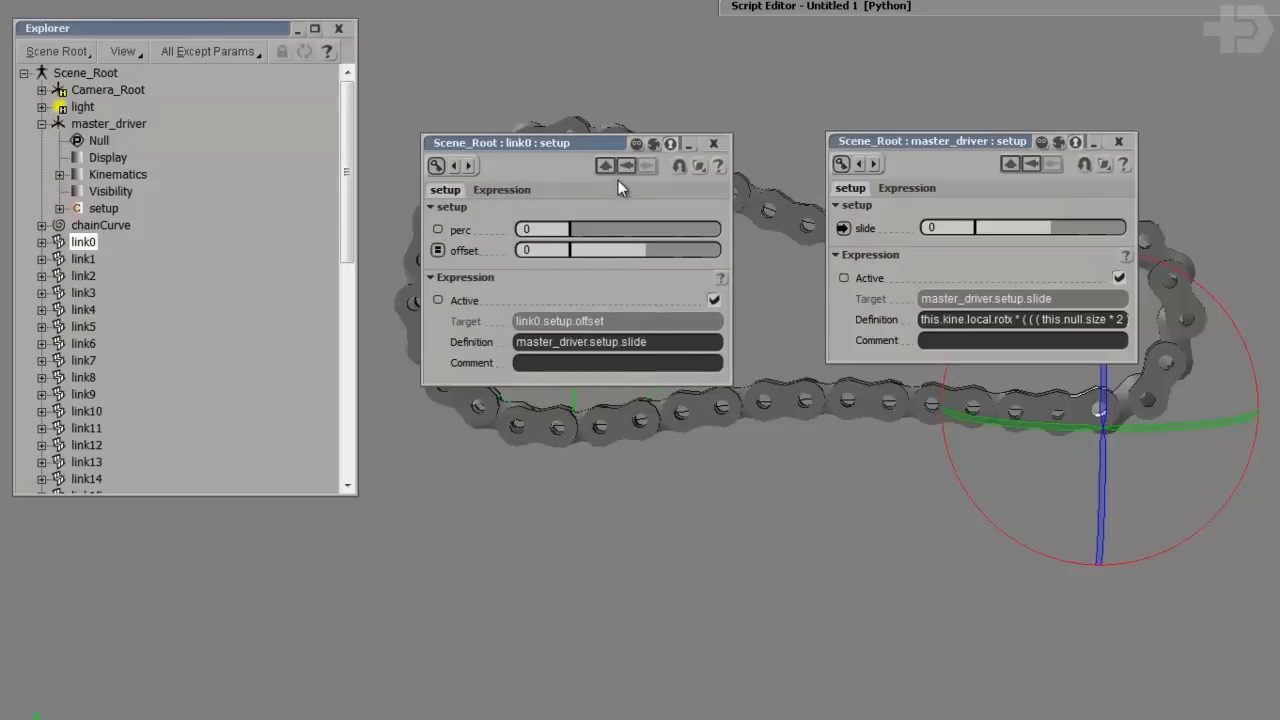
# Extend the selection from link0 to link43 and paste the copied animation onto their offset parameter.
pyautogui.scroll(-10, 110, 420)
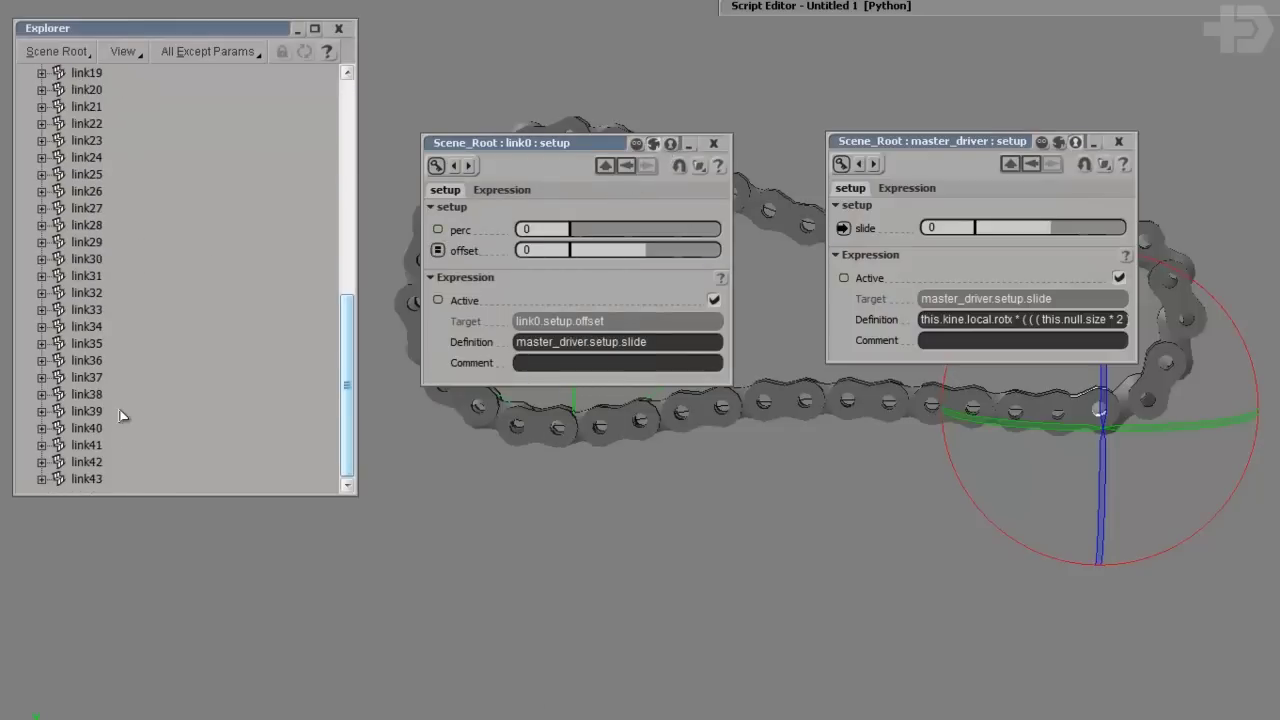
pyautogui.keyDown('shift'); pyautogui.click(92, 479); pyautogui.keyUp('shift')
pyautogui.rightClick(438, 251)
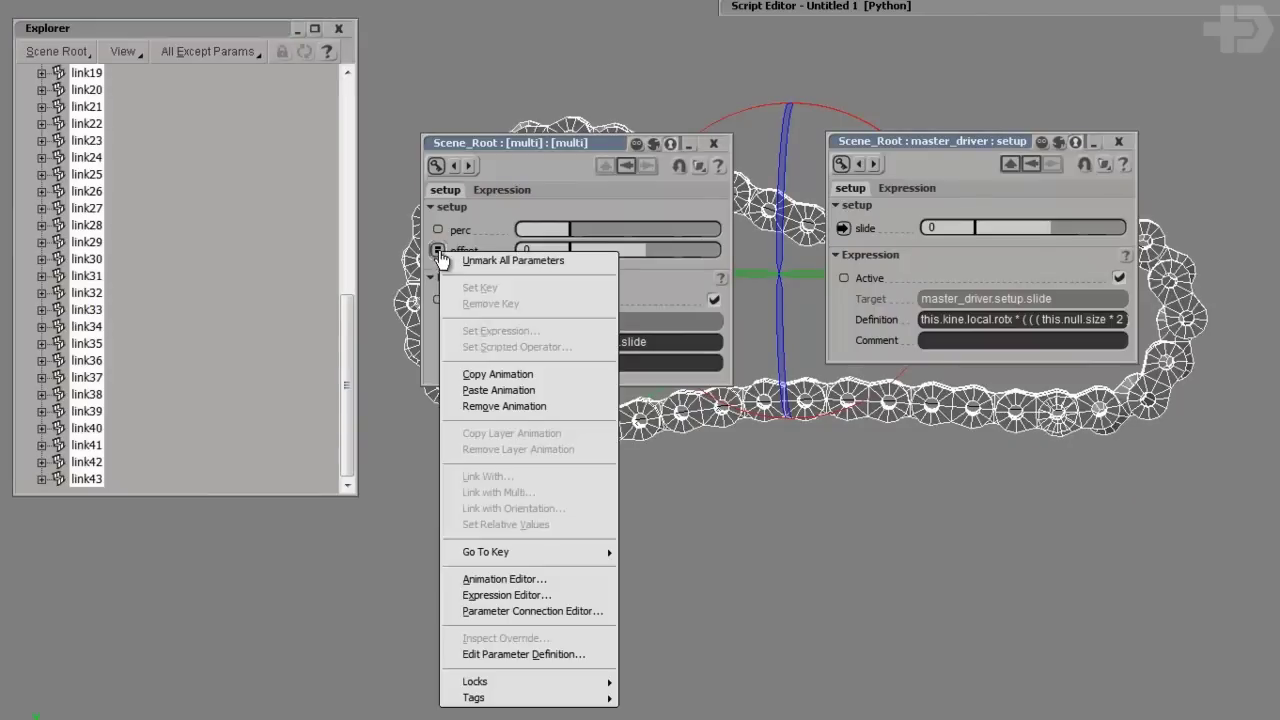
pyautogui.click(538, 390)
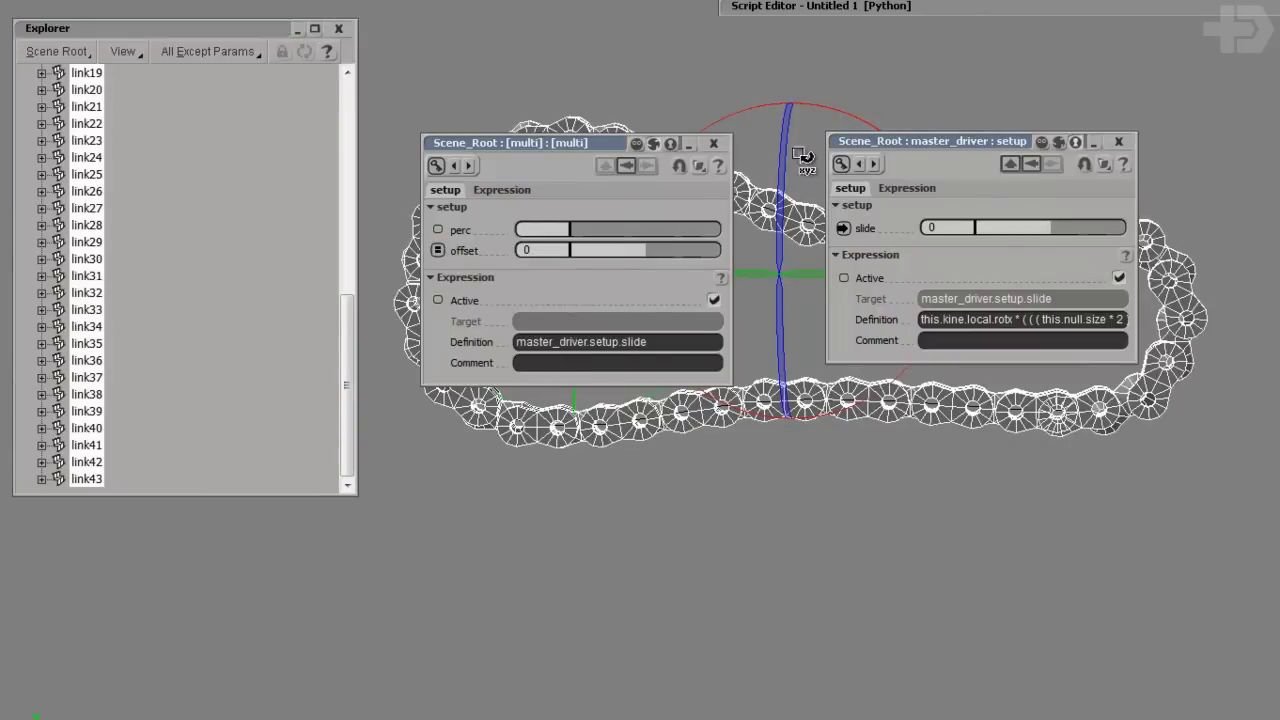
# Close the links' properties, rotate master_driver to check which way the chain travels, and undo the rotation.
pyautogui.click(706, 105)
pyautogui.click(713, 144)
pyautogui.click(661, 249)
pyautogui.press('c')
pyautogui.moveTo(705, 192); pyautogui.dragTo(731, 208)
pyautogui.hotkey('ctrl', 'z')
pyautogui.press('Escape')
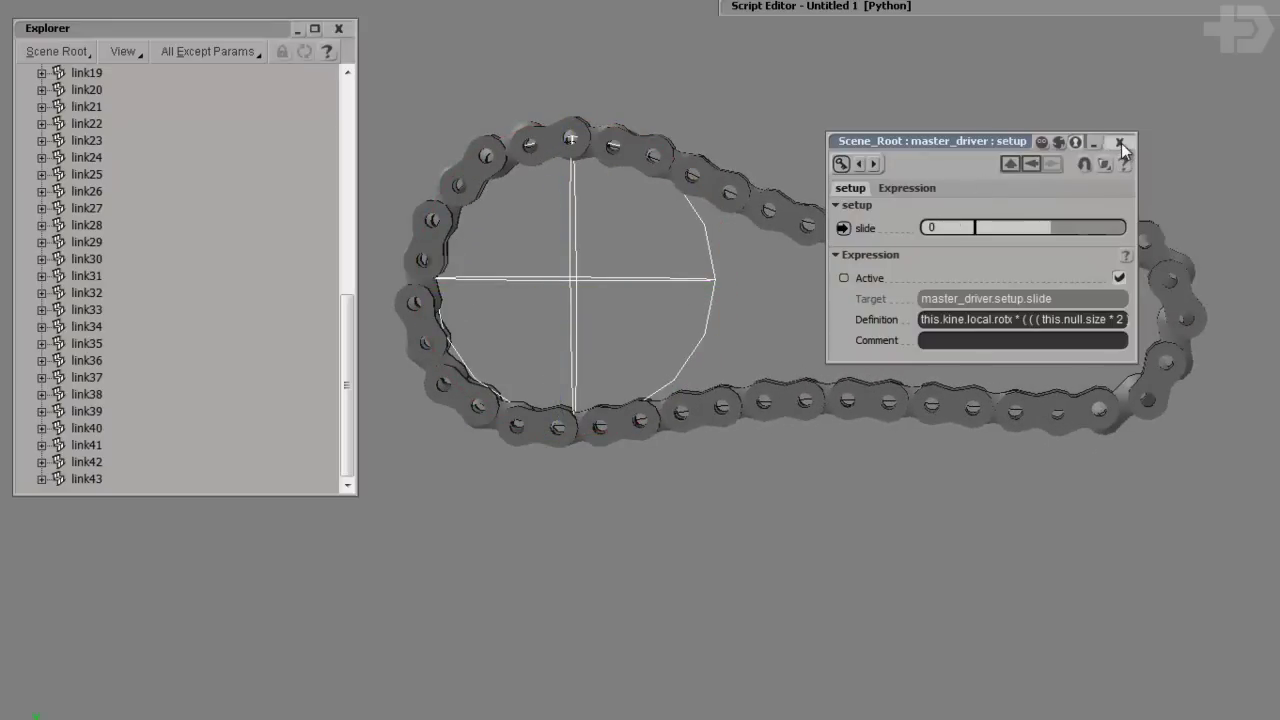
# Inspect the local rotx term in master_driver's slide expression and close its setup properties.
pyautogui.click(1043, 319)
pyautogui.moveTo(951, 320); pyautogui.dragTo(835, 337)
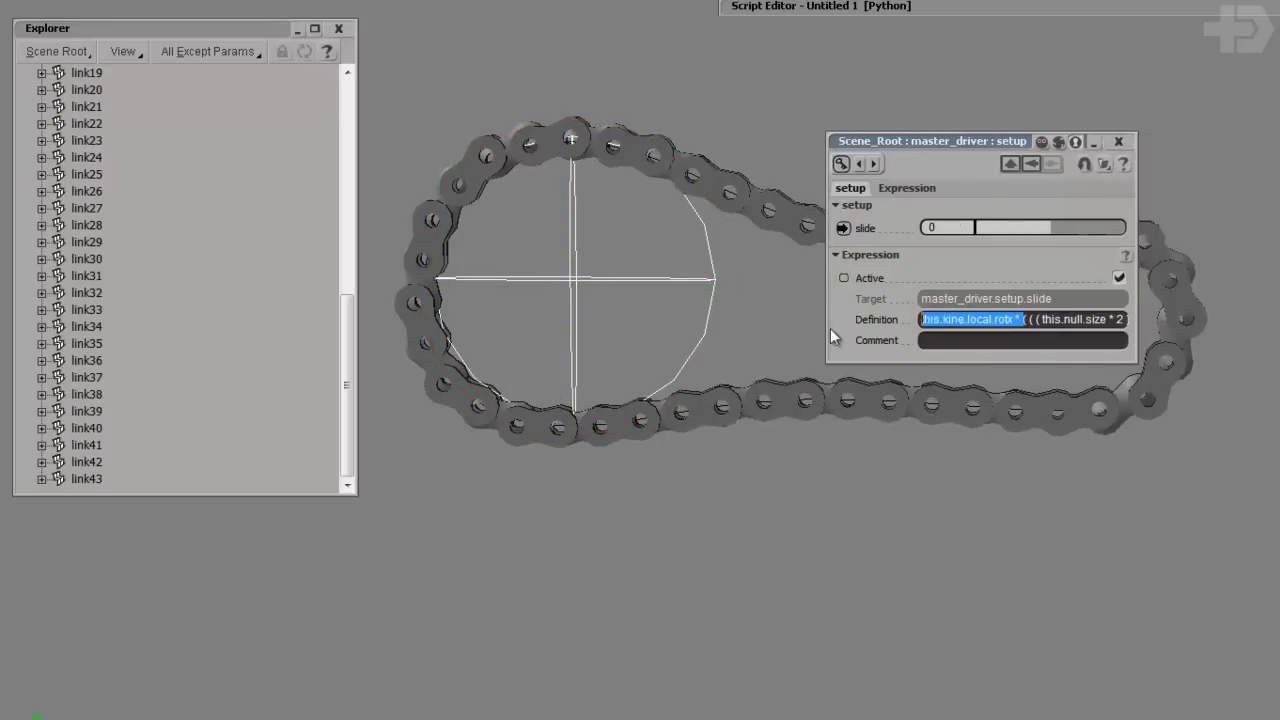
pyautogui.click(1118, 141)
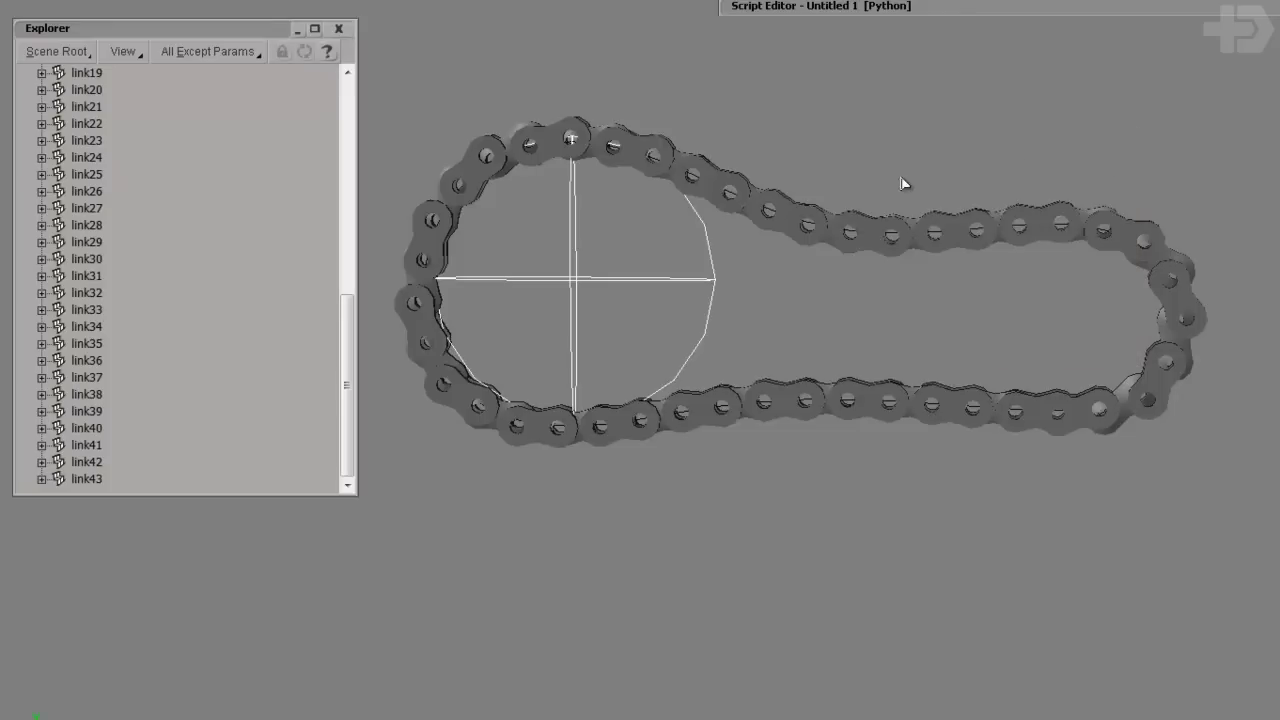
# Select chainCurve and inverse the curve's direction.
pyautogui.click(738, 199)
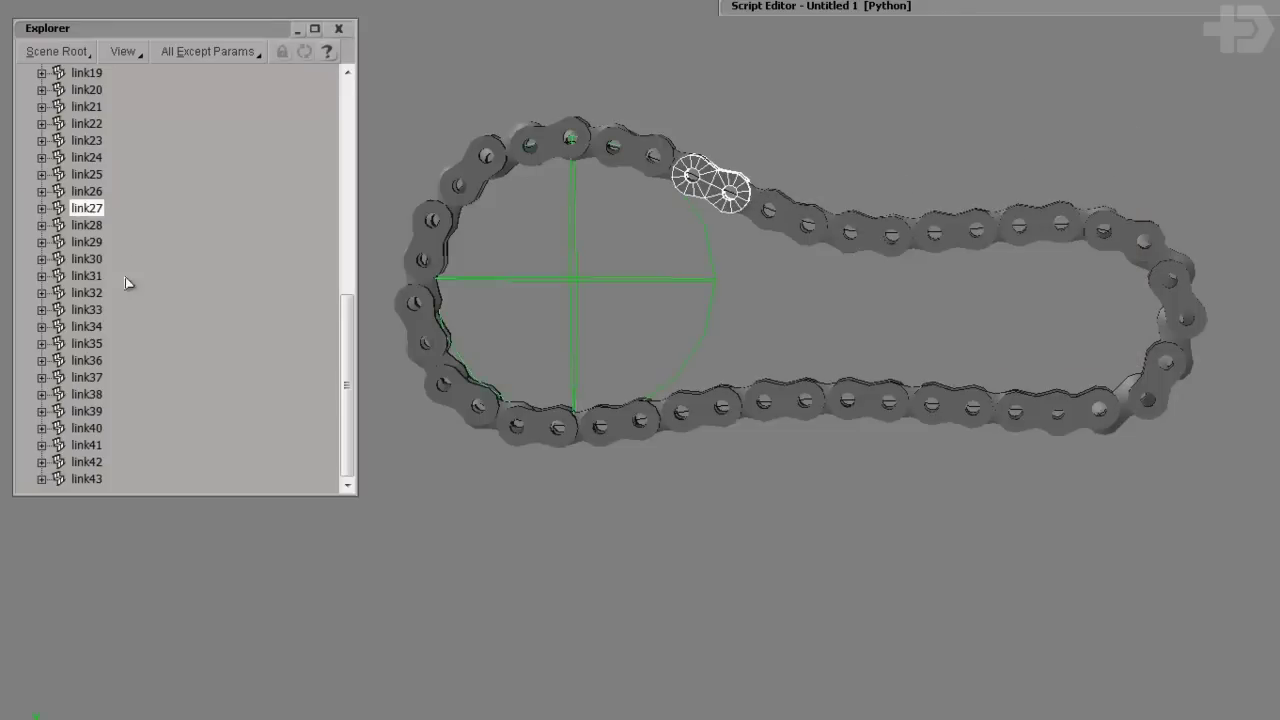
pyautogui.scroll(10, 118, 220)
pyautogui.click(41, 123)
pyautogui.click(100, 140)
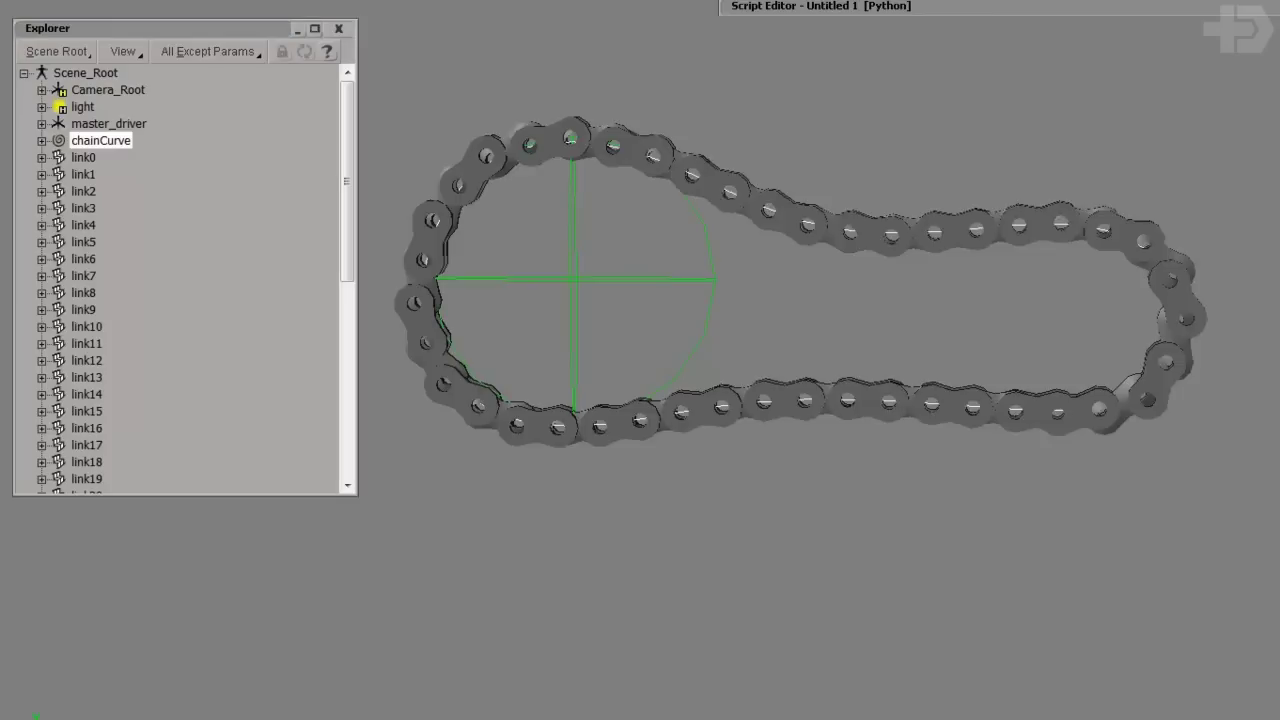
pyautogui.click(0, 330)
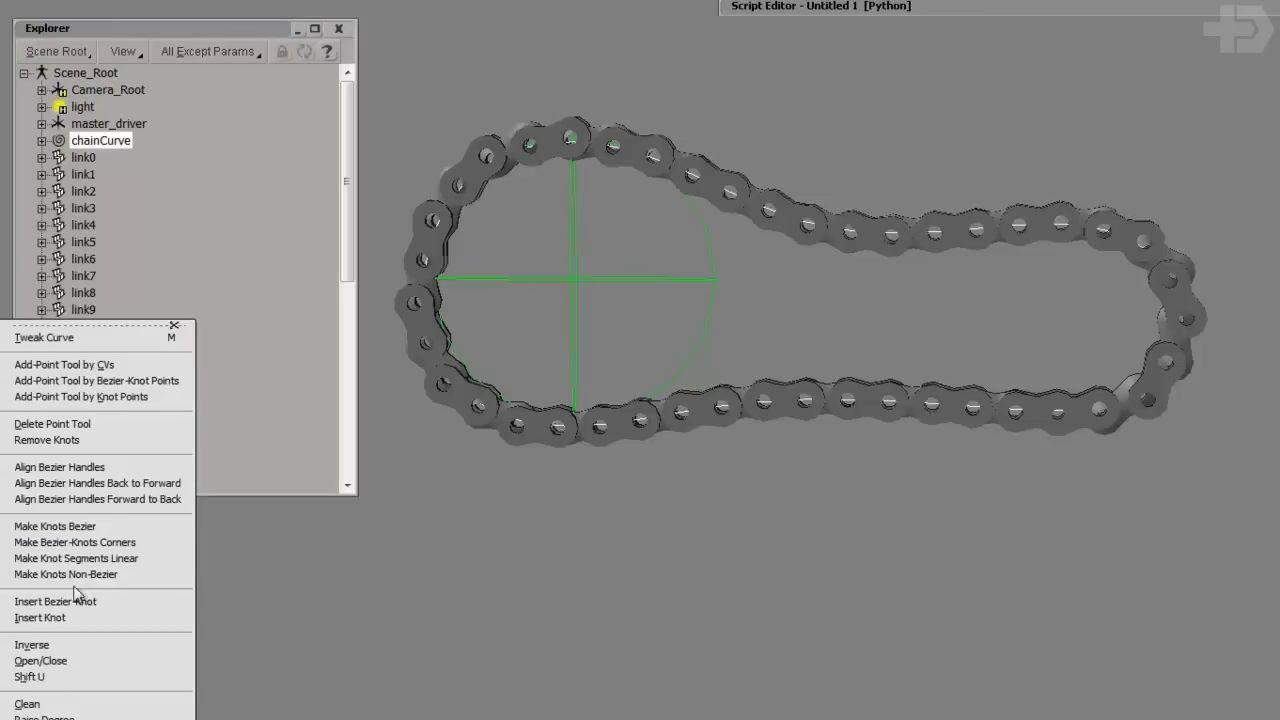
pyautogui.click(35, 646)
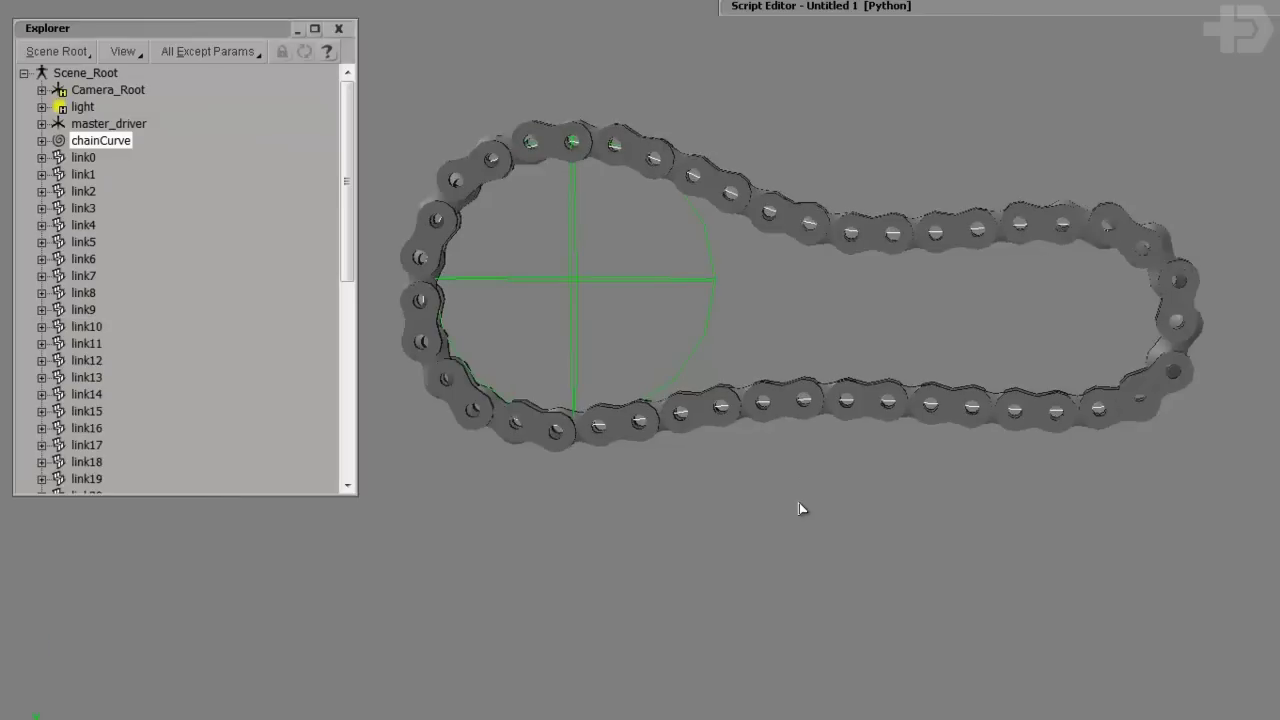
# Try rotating master_driver to test the chain's travel on the inversed curve, and undo the rotation.
pyautogui.click(530, 432)
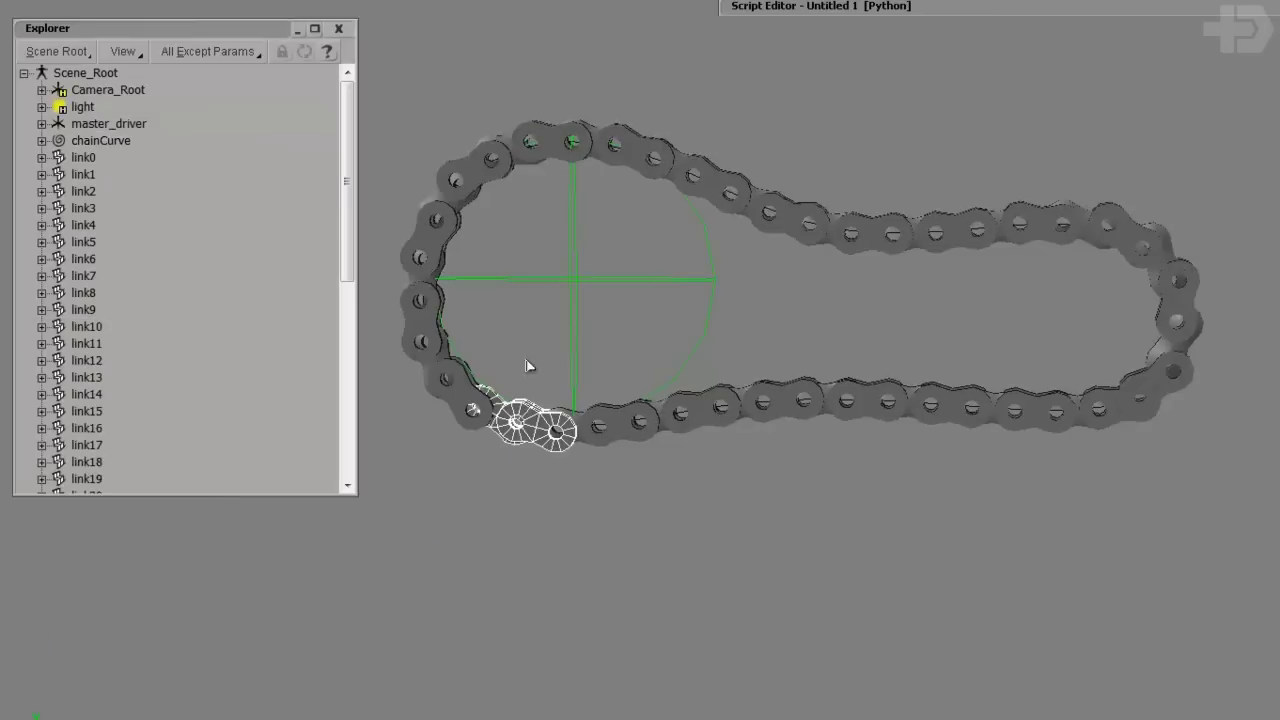
pyautogui.click(590, 263)
pyautogui.press('c')
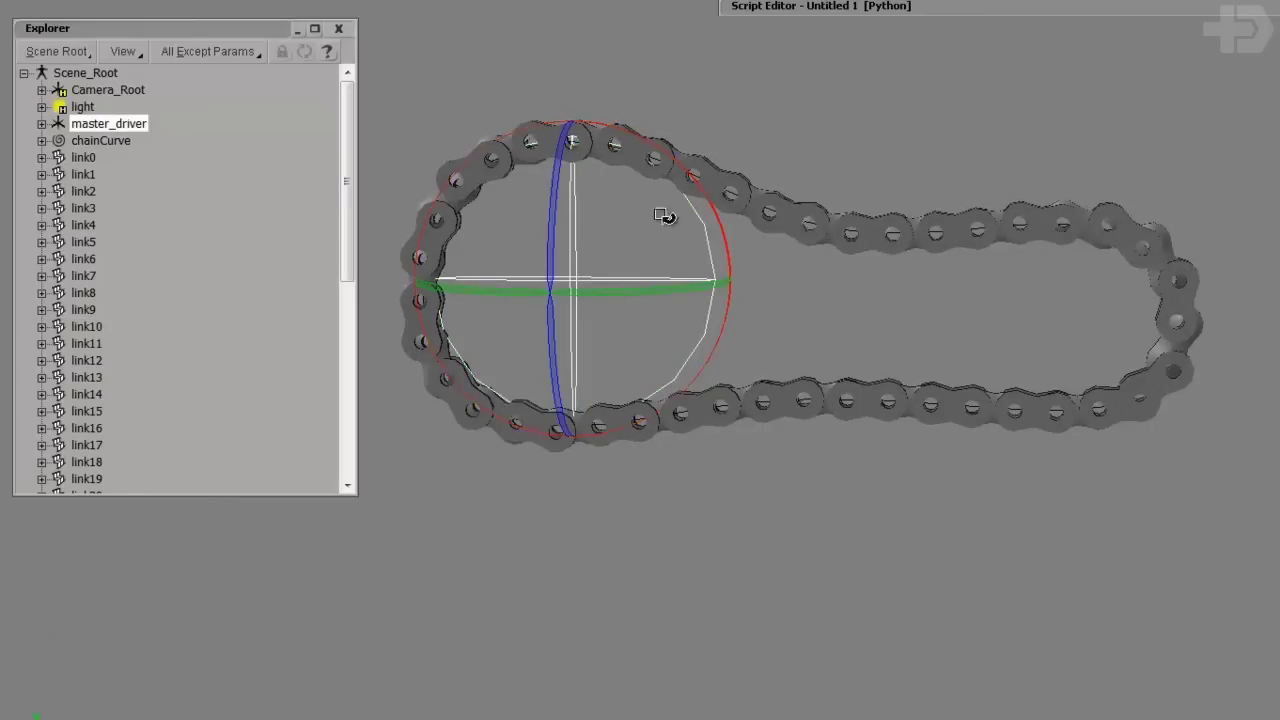
pyautogui.moveTo(691, 177); pyautogui.dragTo(733, 172)
pyautogui.moveTo(695, 97); pyautogui.dragTo(792, 176)
pyautogui.hotkey('ctrl', 'z')
pyautogui.press('Escape')
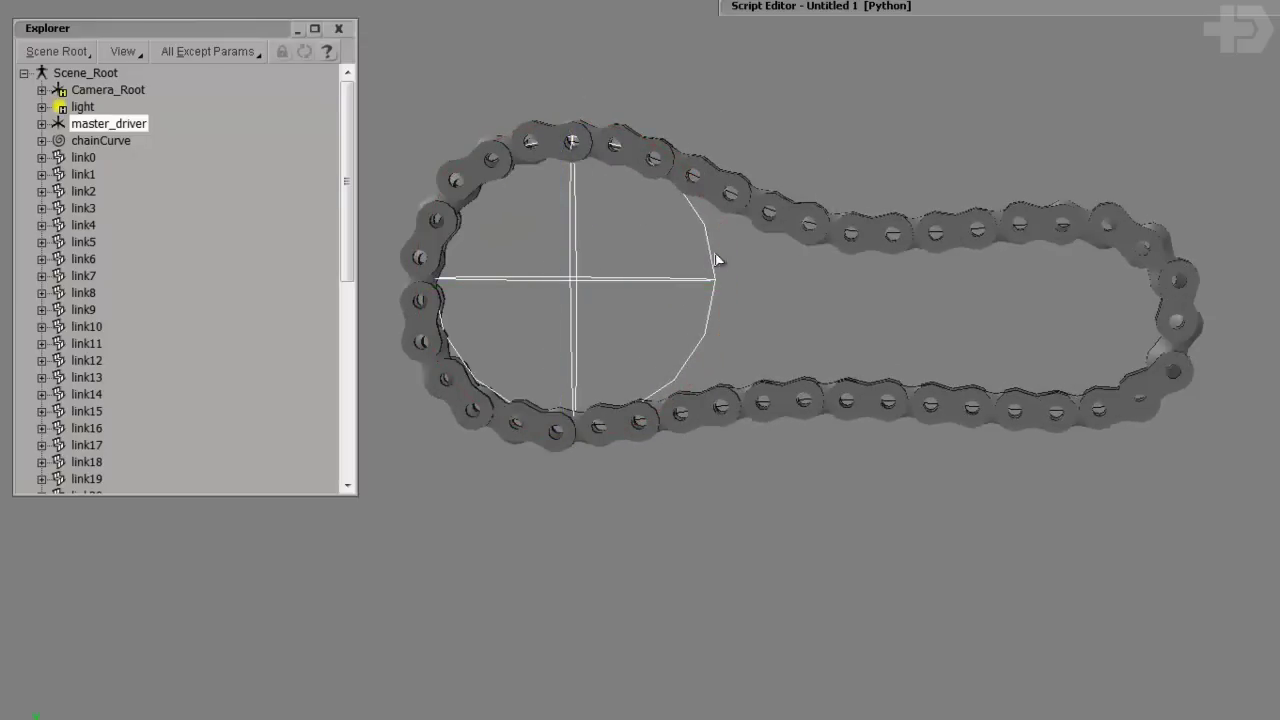
# Try another master_driver rotation, display its null properties, shrink the null and move it into the large chain loop's lower-left area.
pyautogui.moveTo(835, 290); pyautogui.dragTo(690, 350)
pyautogui.press('c')
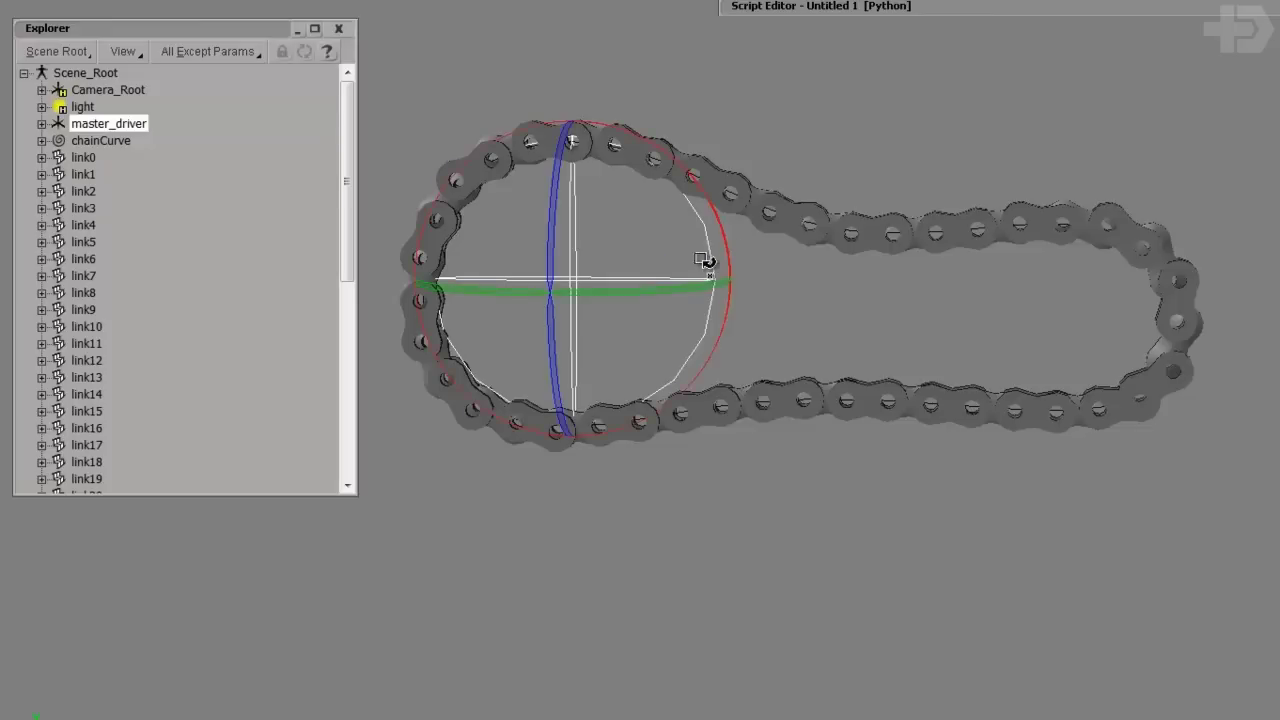
pyautogui.moveTo(714, 206); pyautogui.dragTo(789, 195)
pyautogui.press('Return')
pyautogui.press('x')
pyautogui.moveTo(536, 276); pyautogui.dragTo(398, 258)
pyautogui.press('v')
pyautogui.moveTo(498, 223); pyautogui.dragTo(430, 272)
# Rotate the shrunken master_driver to compare it with the chain's travel, and bring the null back to fill the large chain loop.
pyautogui.press('c')
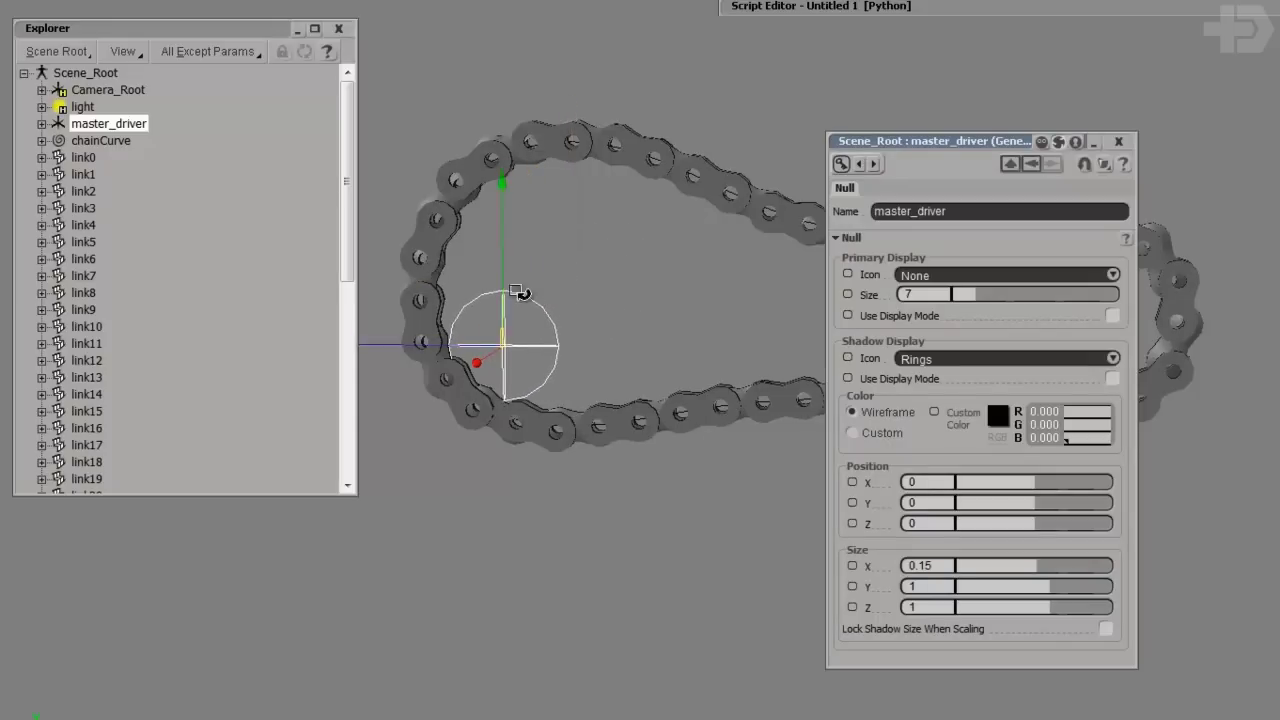
pyautogui.press('c')
pyautogui.moveTo(640, 257); pyautogui.dragTo(560, 300)
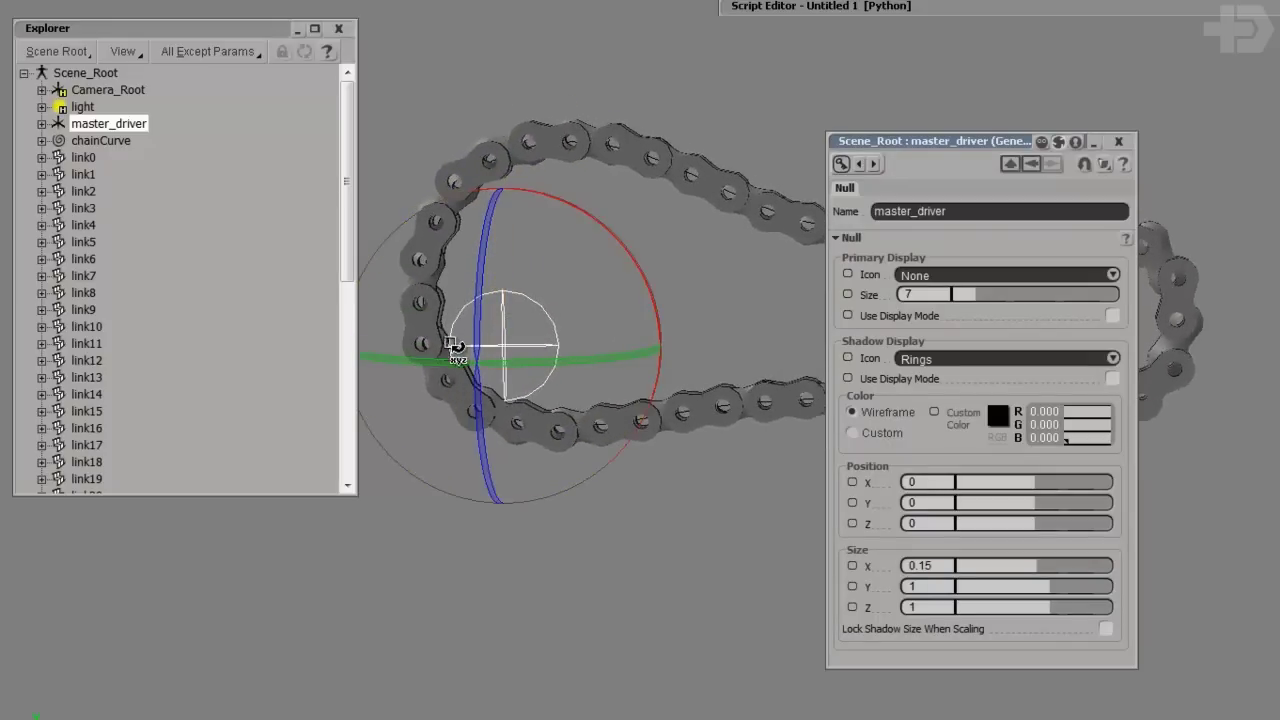
pyautogui.moveTo(650, 265); pyautogui.dragTo(600, 277)
pyautogui.press('v')
pyautogui.moveTo(438, 264); pyautogui.dragTo(486, 214)
# Open the slide parameter of master_driver's setup in the Expression Editor.
pyautogui.click(42, 124)
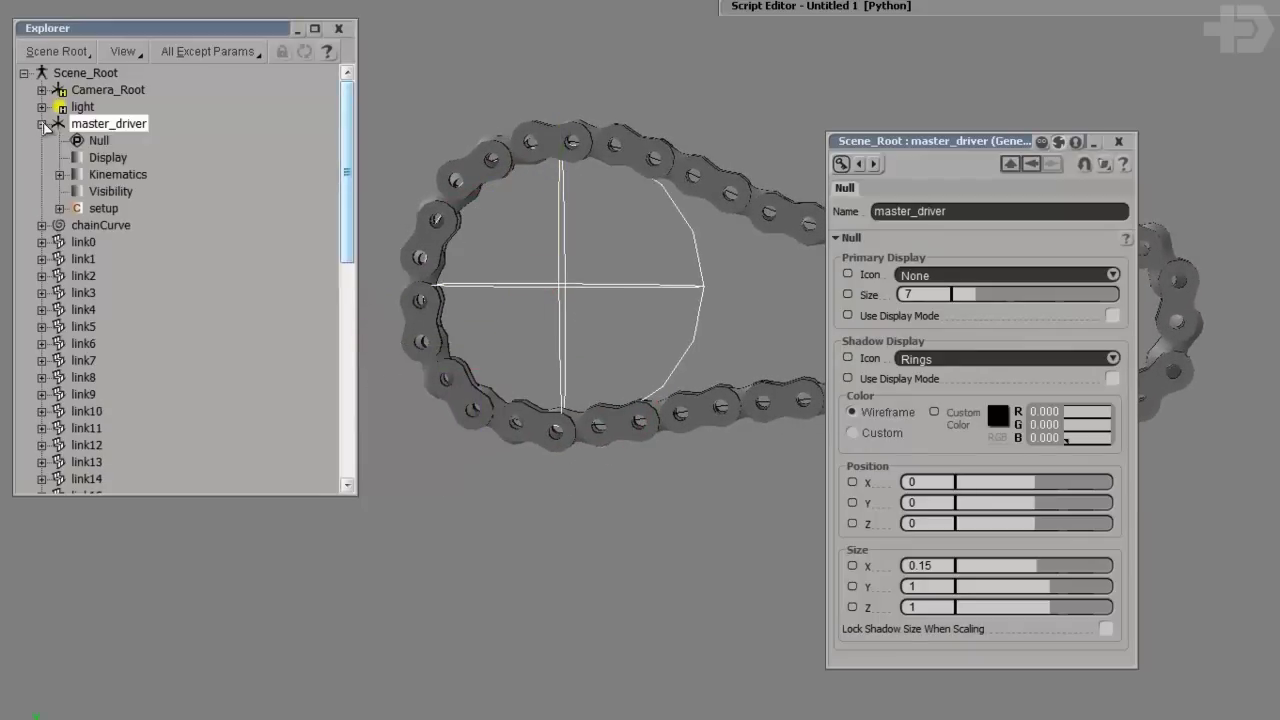
pyautogui.click(108, 209)
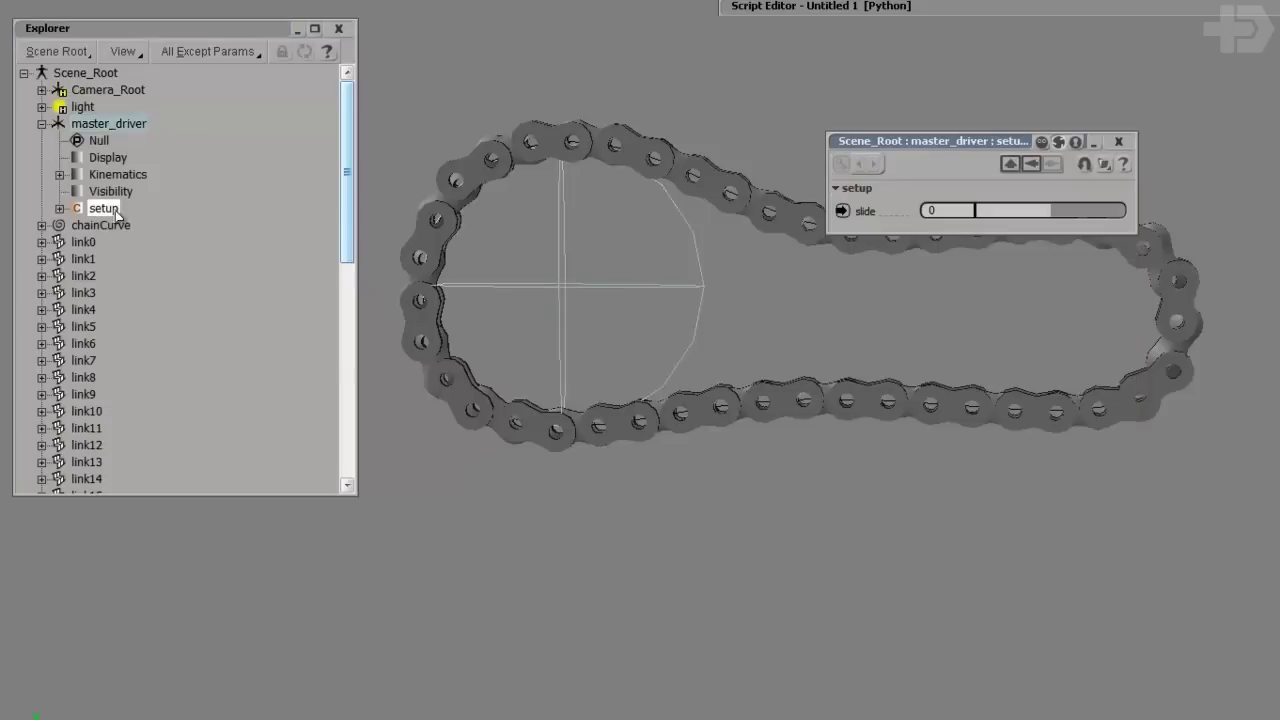
pyautogui.click(84, 242)
pyautogui.scroll(-6, 150, 330)
pyautogui.scroll(4, 108, 360)
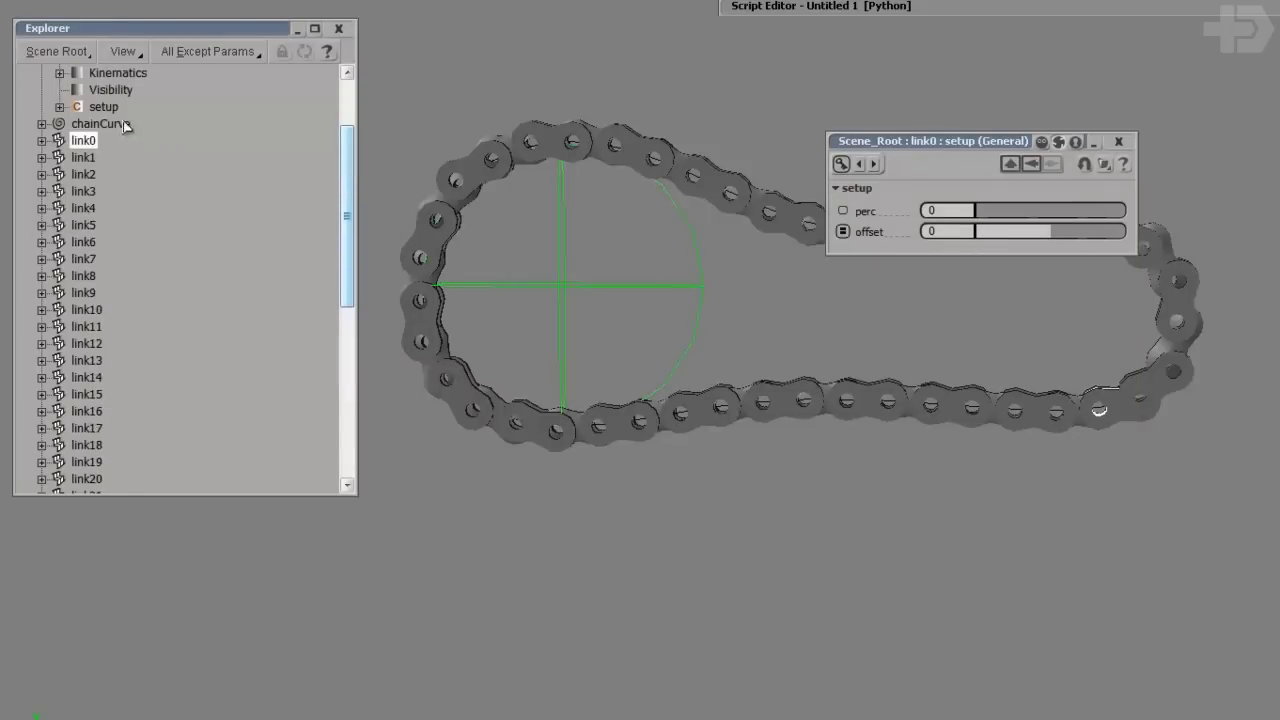
pyautogui.click(103, 107)
pyautogui.rightClick(840, 210)
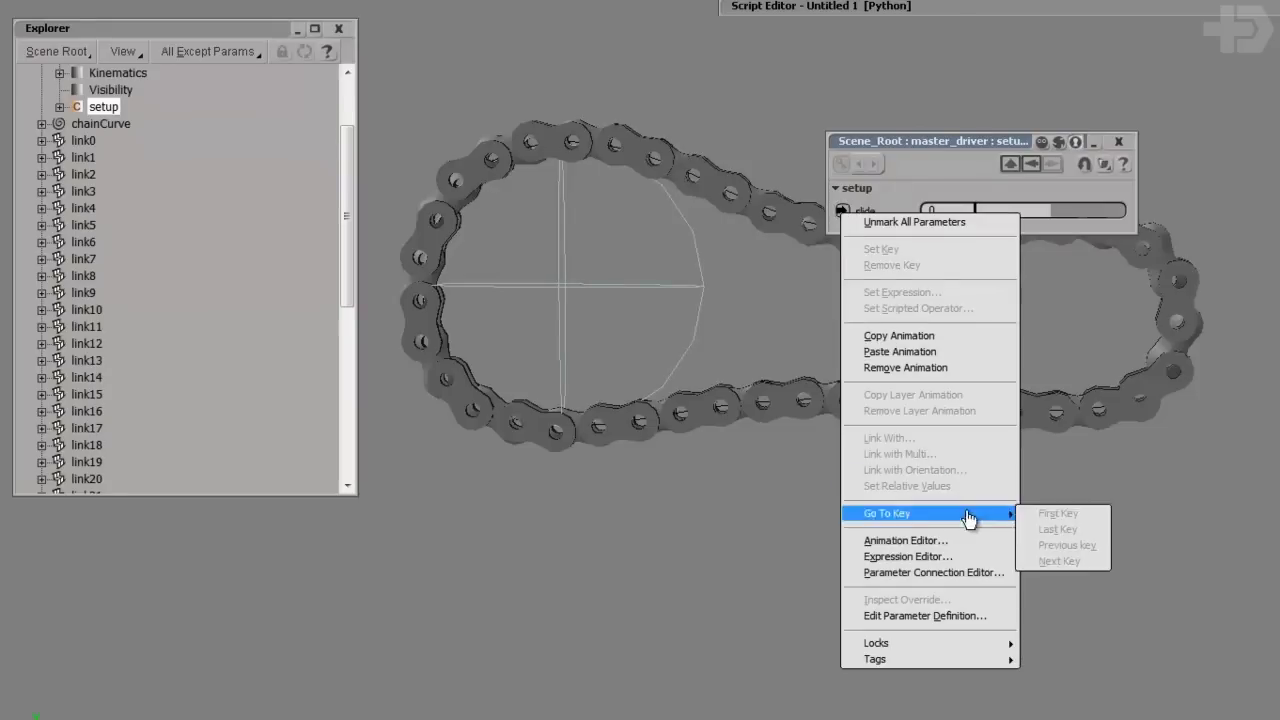
pyautogui.click(900, 554)
pyautogui.moveTo(380, 316); pyautogui.dragTo(761, 276)
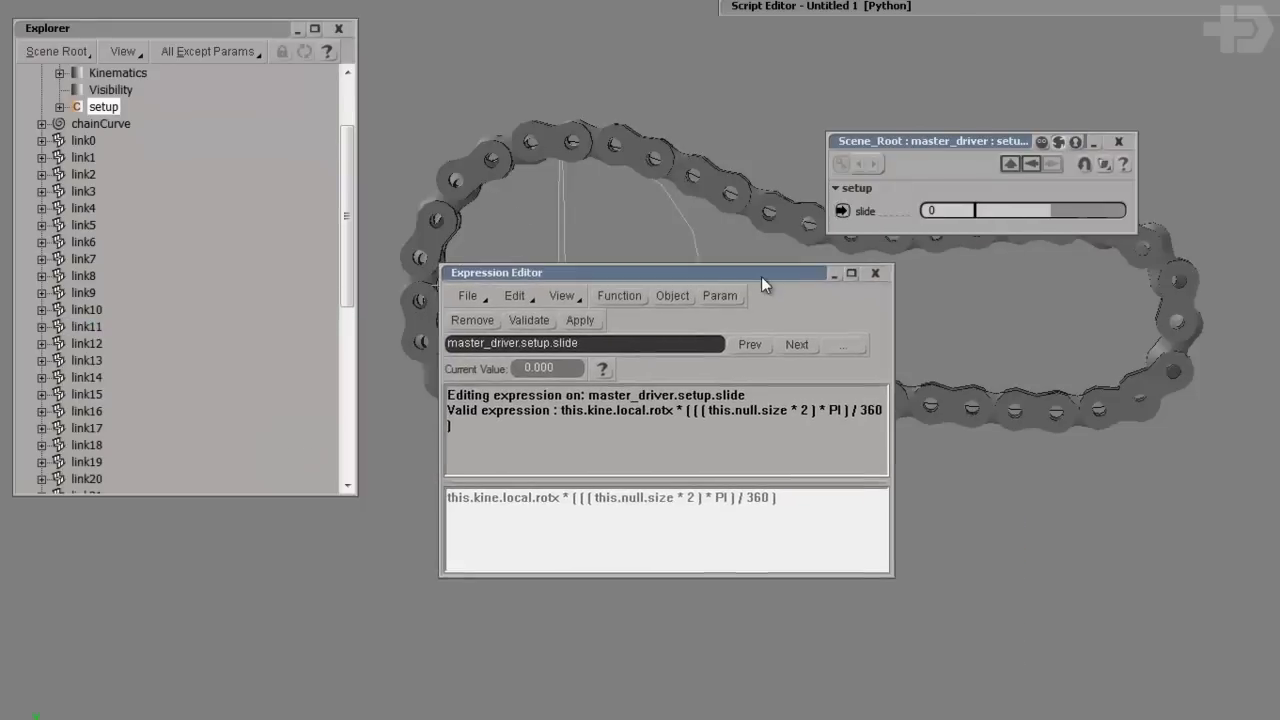
# Add an extra pair of parentheses around this.null.size in the slide expression, with a multiplication sign inside after it.
pyautogui.click(651, 503)
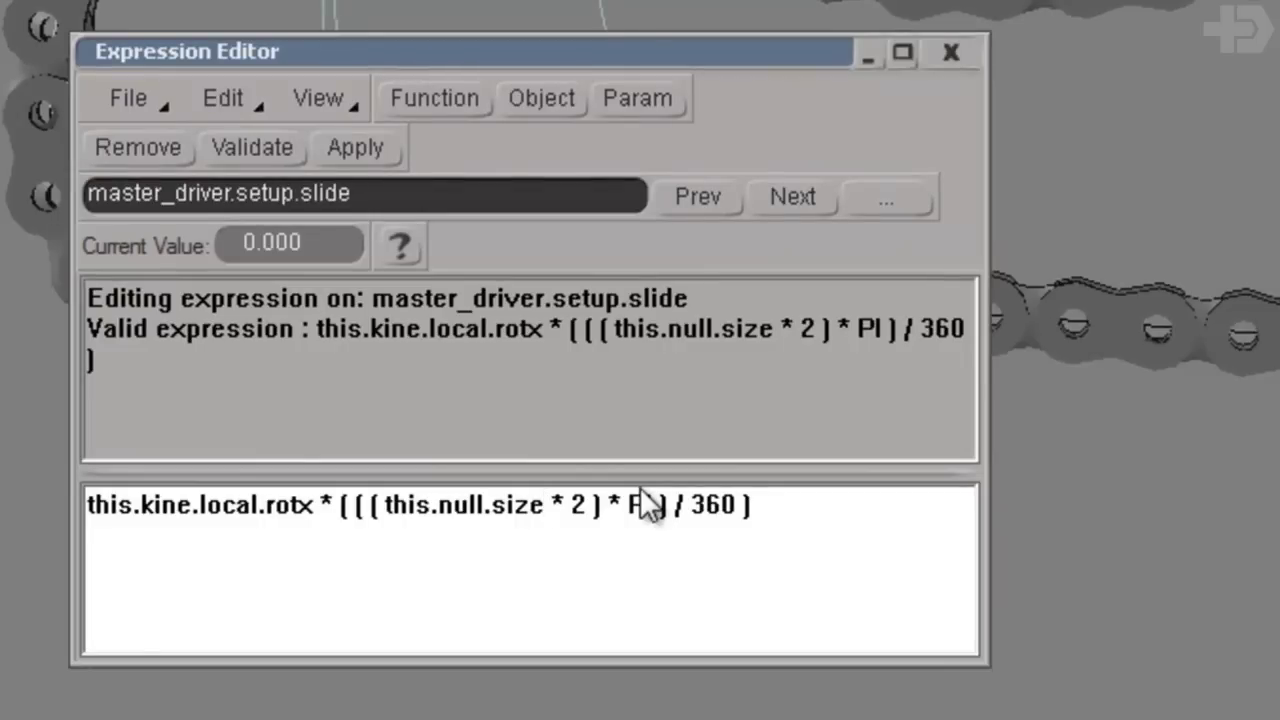
pyautogui.write('( ')
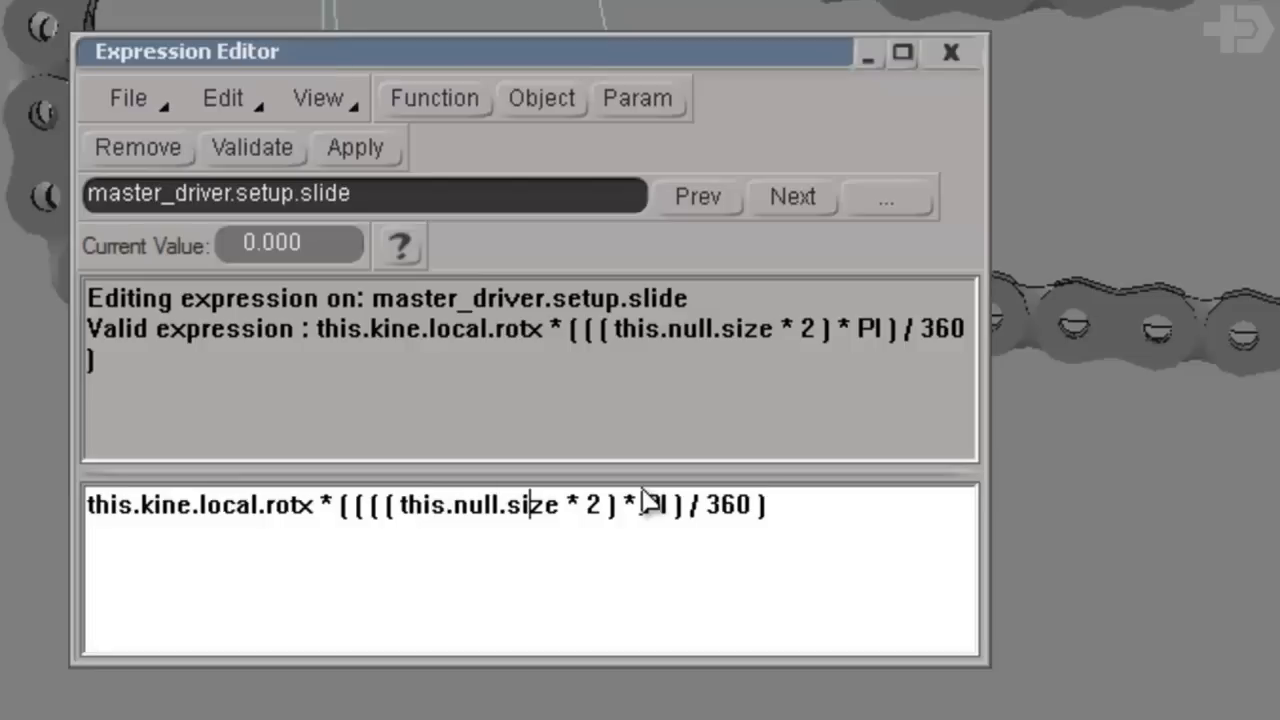
pyautogui.write(' )*')
pyautogui.click(643, 491)
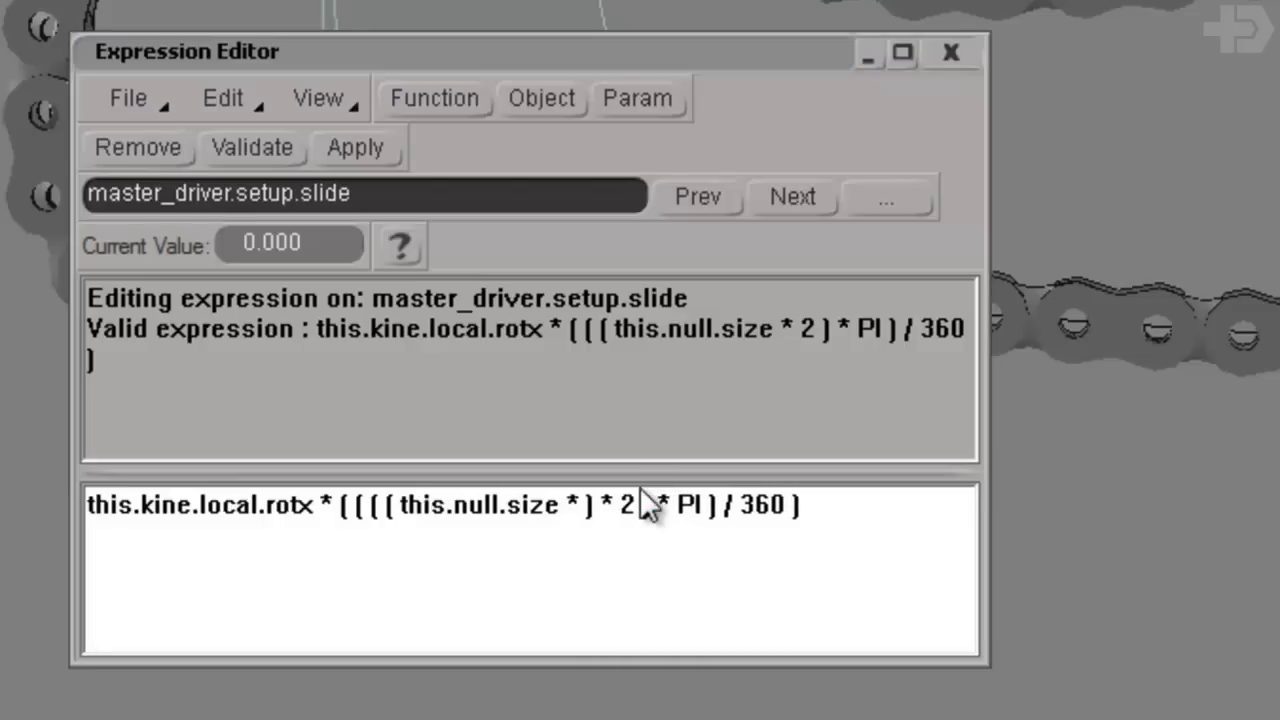
# Enter this.kine.global.sclx as the factor multiplying this.null.size inside the new parentheses.
pyautogui.click(588, 518)
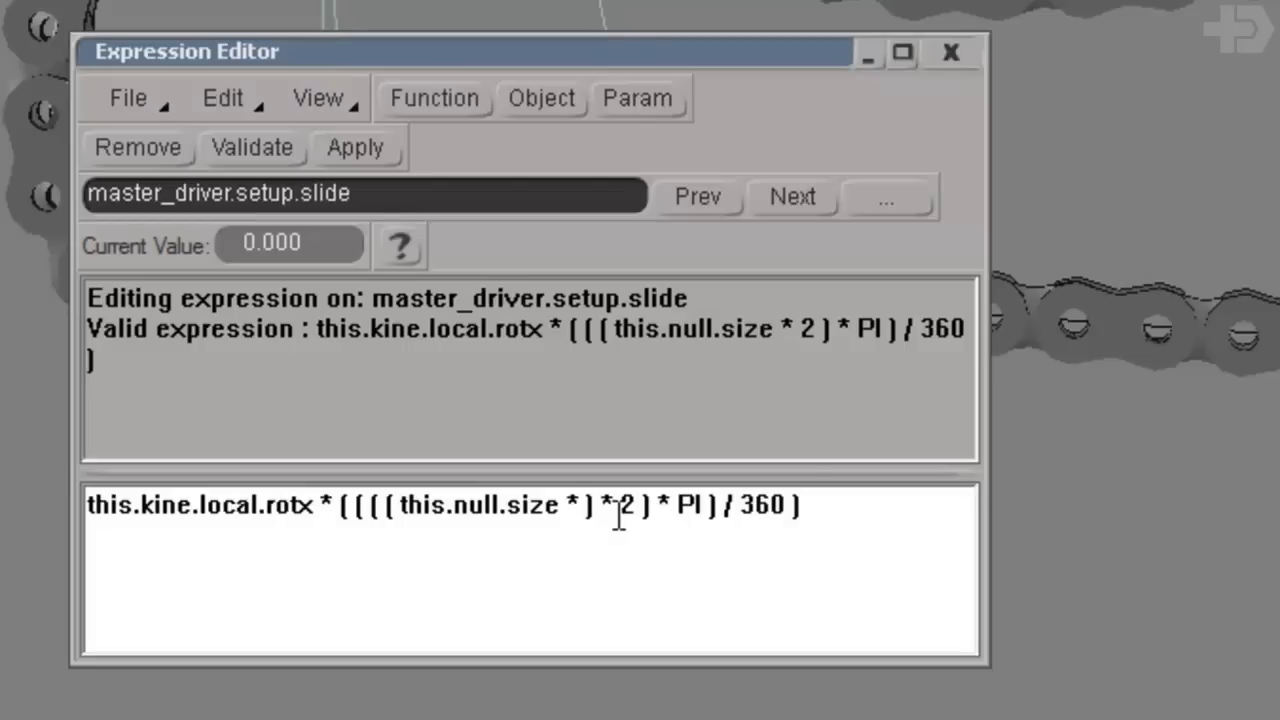
pyautogui.press('Delete')
pyautogui.press('Delete')
pyautogui.write('this.kine')
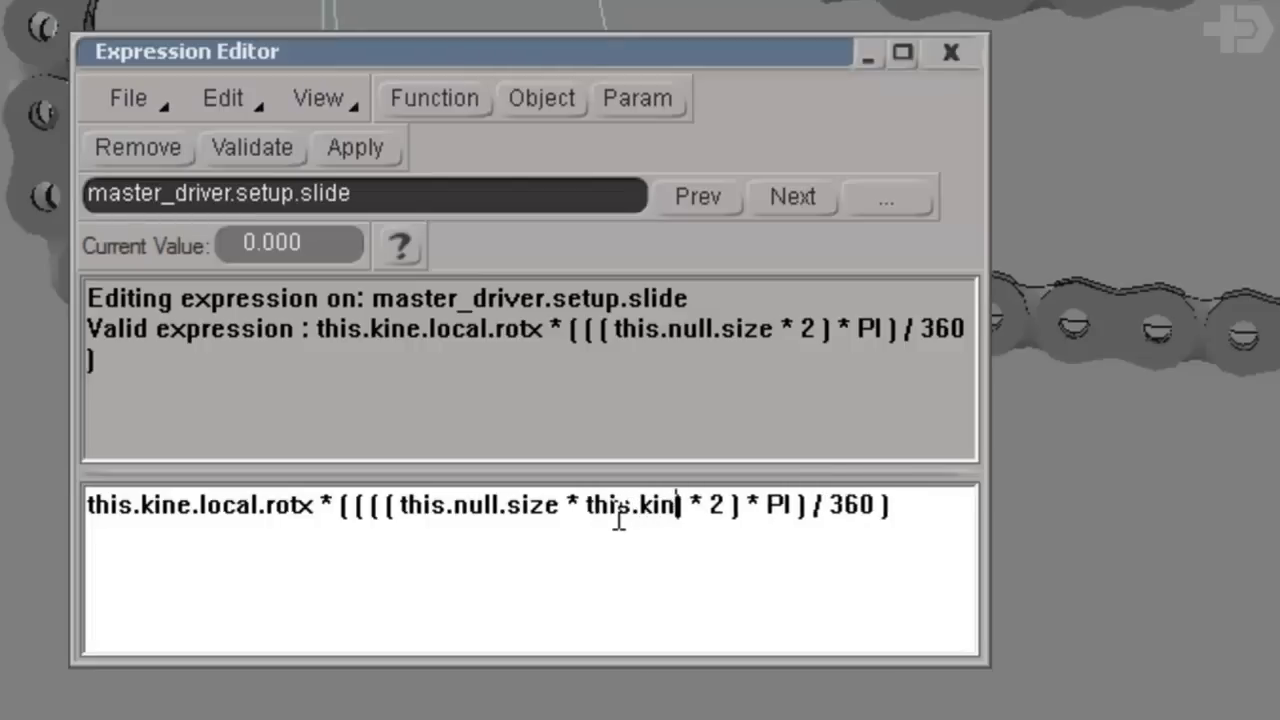
pyautogui.write('.globa')
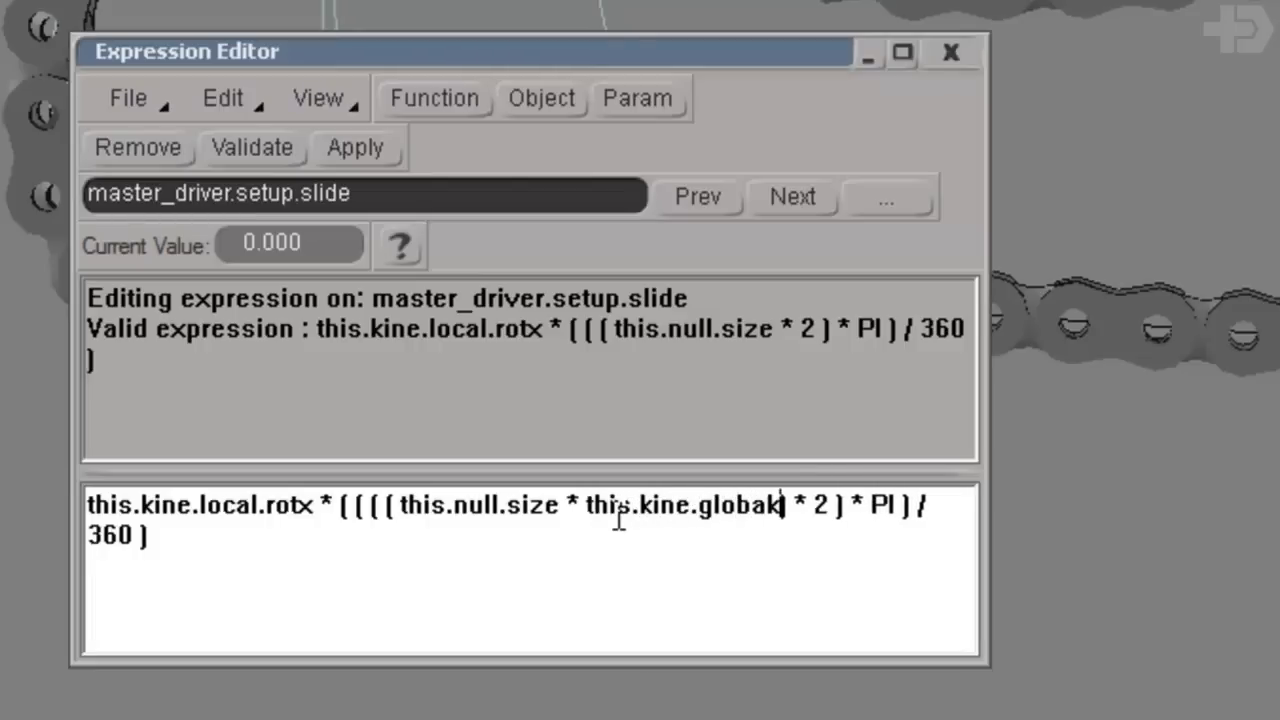
pyautogui.write('l')
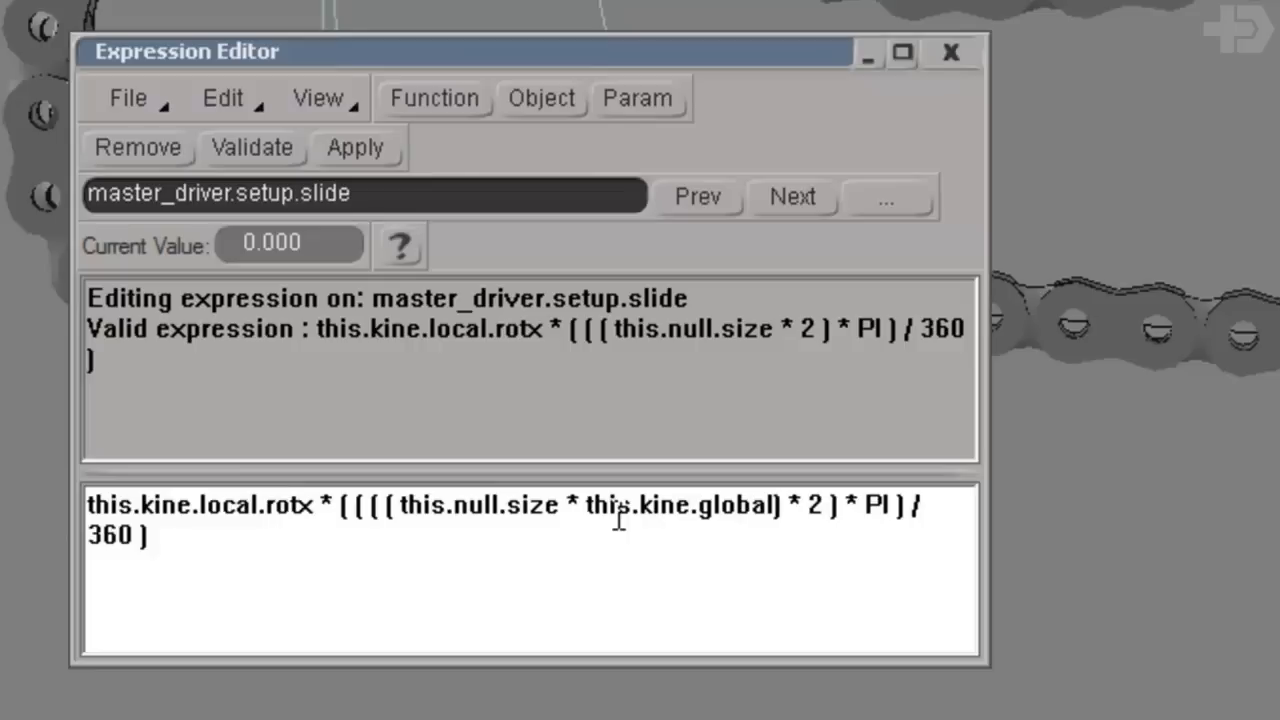
pyautogui.write('.scl')
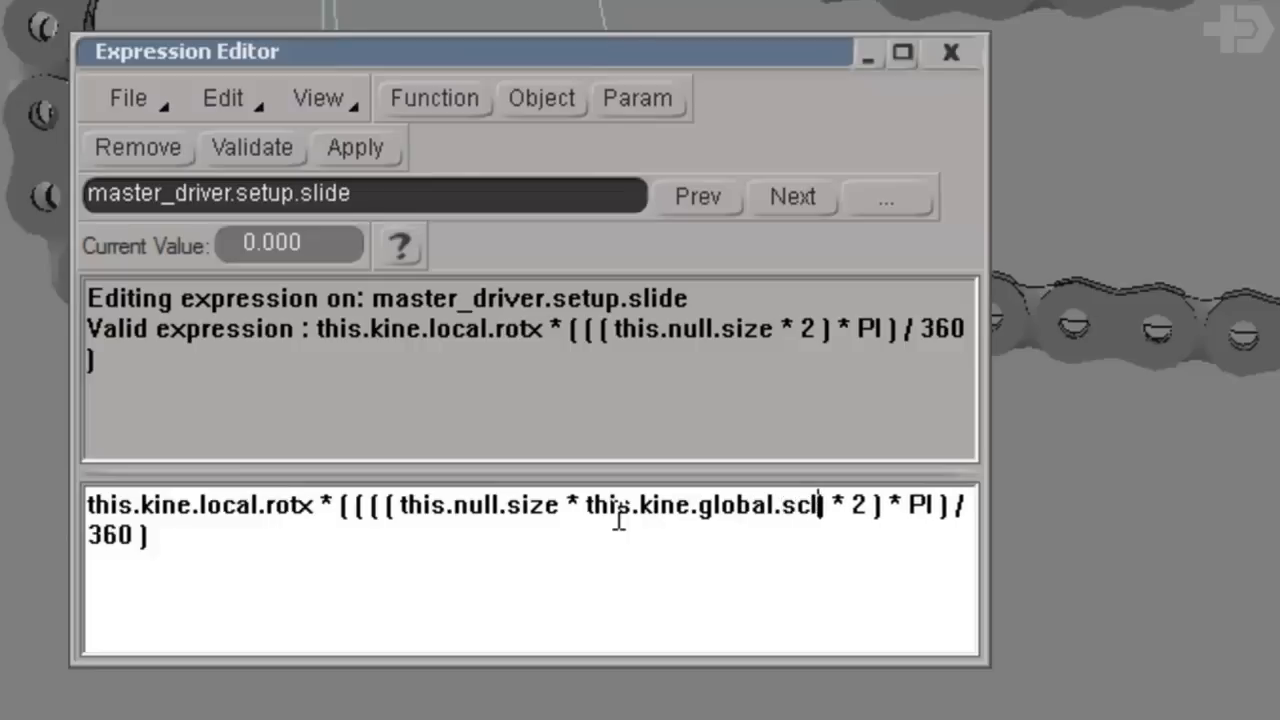
pyautogui.write('x')
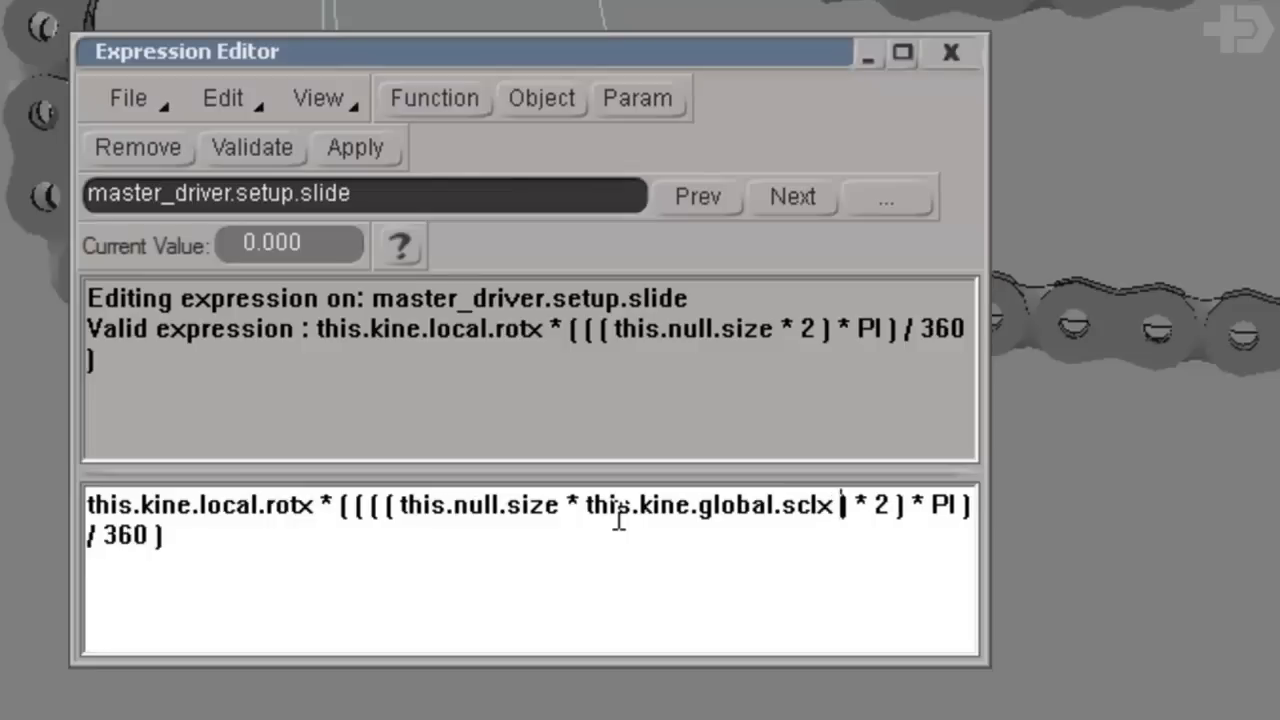
# Validate and apply the revised slide expression, widen the Expression Editor to view it, and close the editor.
pyautogui.click(247, 147)
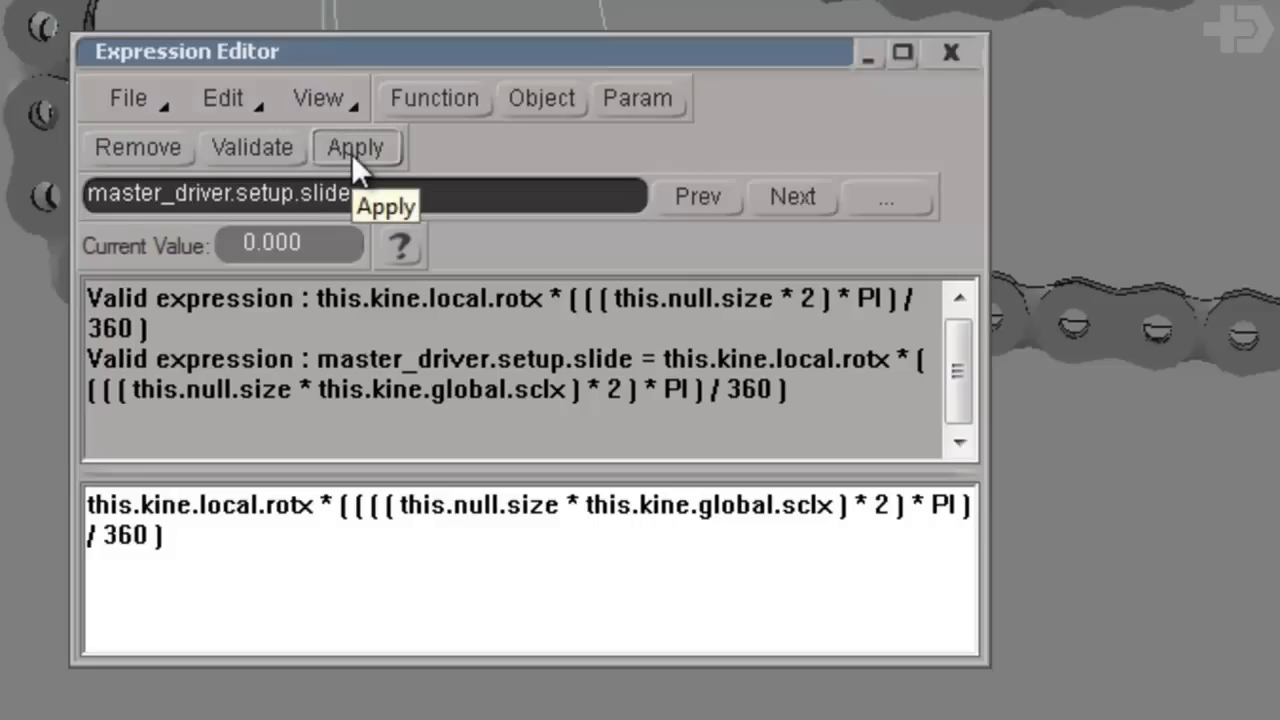
pyautogui.click(351, 153)
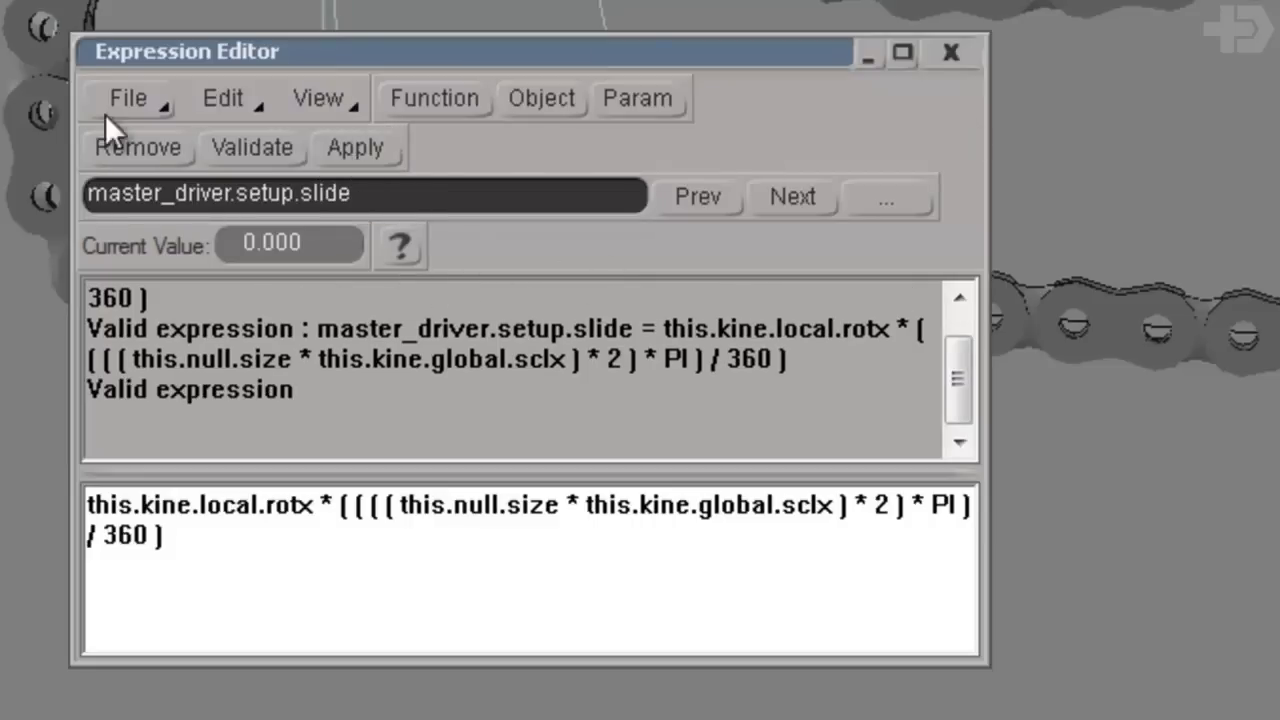
pyautogui.moveTo(988, 130); pyautogui.dragTo(1088, 140)
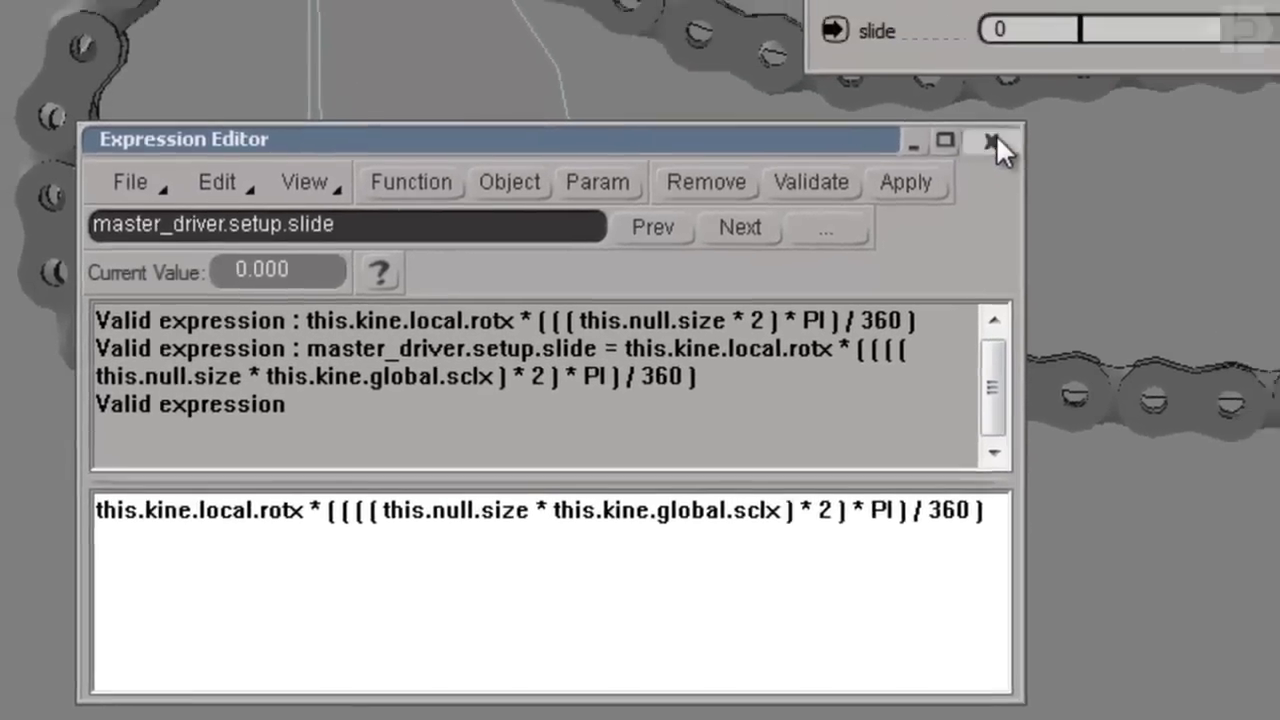
pyautogui.click(1065, 51)
# Test the scale-aware slide expression by rotating master_driver, then resizing and moving the null and rotating it again.
pyautogui.click(522, 258)
pyautogui.press('c')
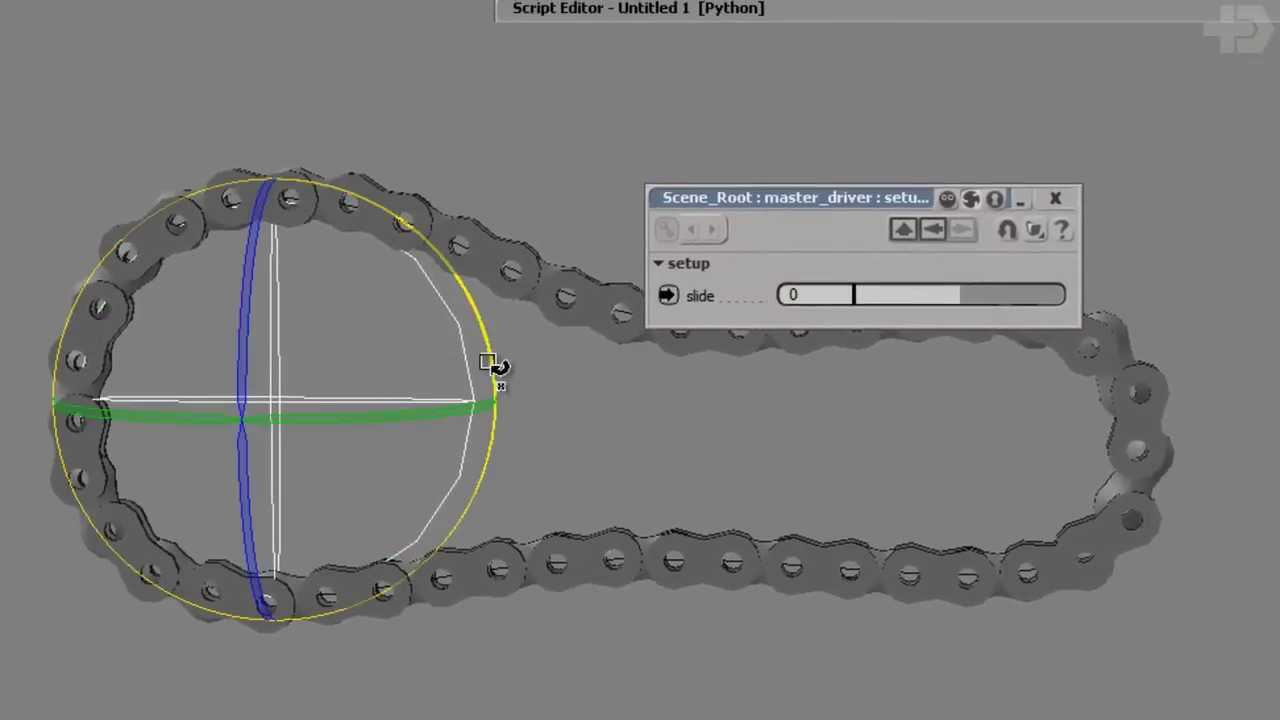
pyautogui.moveTo(470, 313)
pyautogui.mouseDown()
pyautogui.moveTo(414, 214)
pyautogui.moveTo(437, 237)
pyautogui.moveTo(449, 314)
pyautogui.mouseUp()
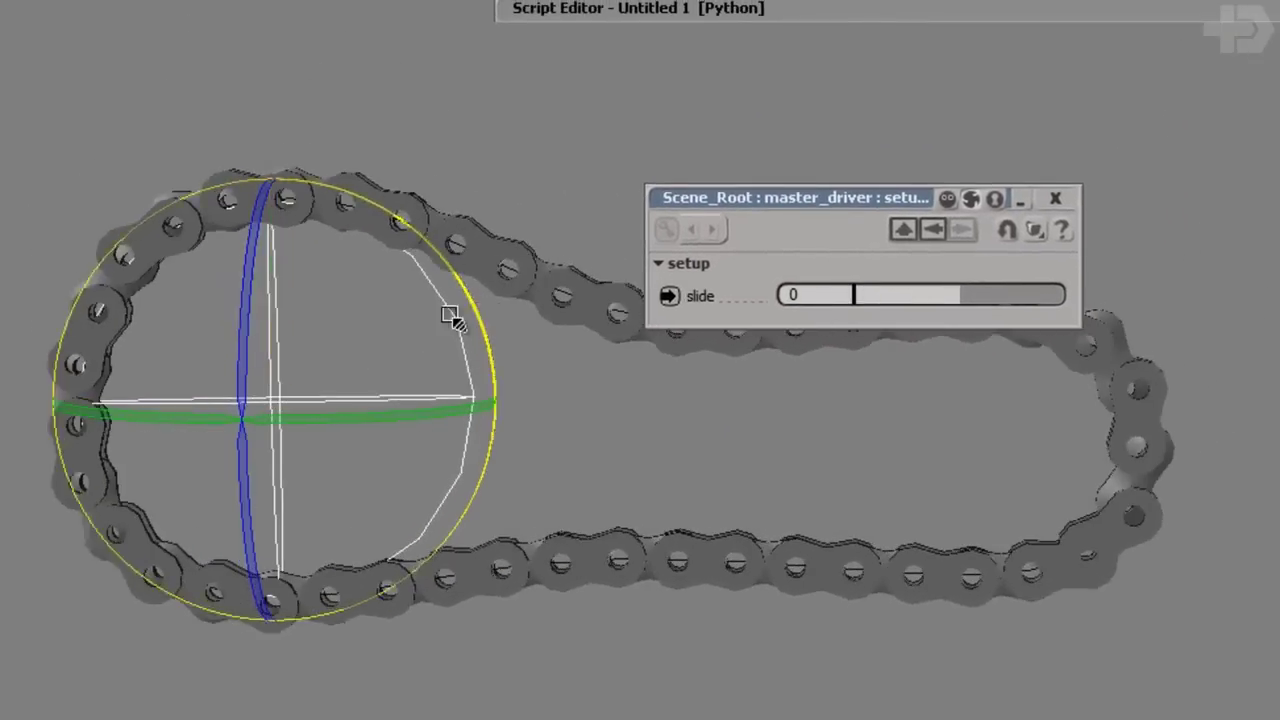
pyautogui.press('v')
pyautogui.moveTo(289, 403); pyautogui.dragTo(82, 388)
pyautogui.press('v')
pyautogui.moveTo(182, 273); pyautogui.dragTo(147, 170)
pyautogui.press('c')
pyautogui.moveTo(377, 134); pyautogui.dragTo(395, 90)
# Scale master_driver up to the large chain loop, try rotating it against the links, and undo the rotation.
pyautogui.press('x')
pyautogui.moveTo(243, 298); pyautogui.dragTo(303, 379)
pyautogui.press('v')
pyautogui.press('c')
pyautogui.moveTo(503, 289); pyautogui.dragTo(524, 320)
pyautogui.hotkey('ctrl', 'z')
# Scale and reposition master_driver to fit just inside the large chain loop, and close its setup properties.
pyautogui.press('v')
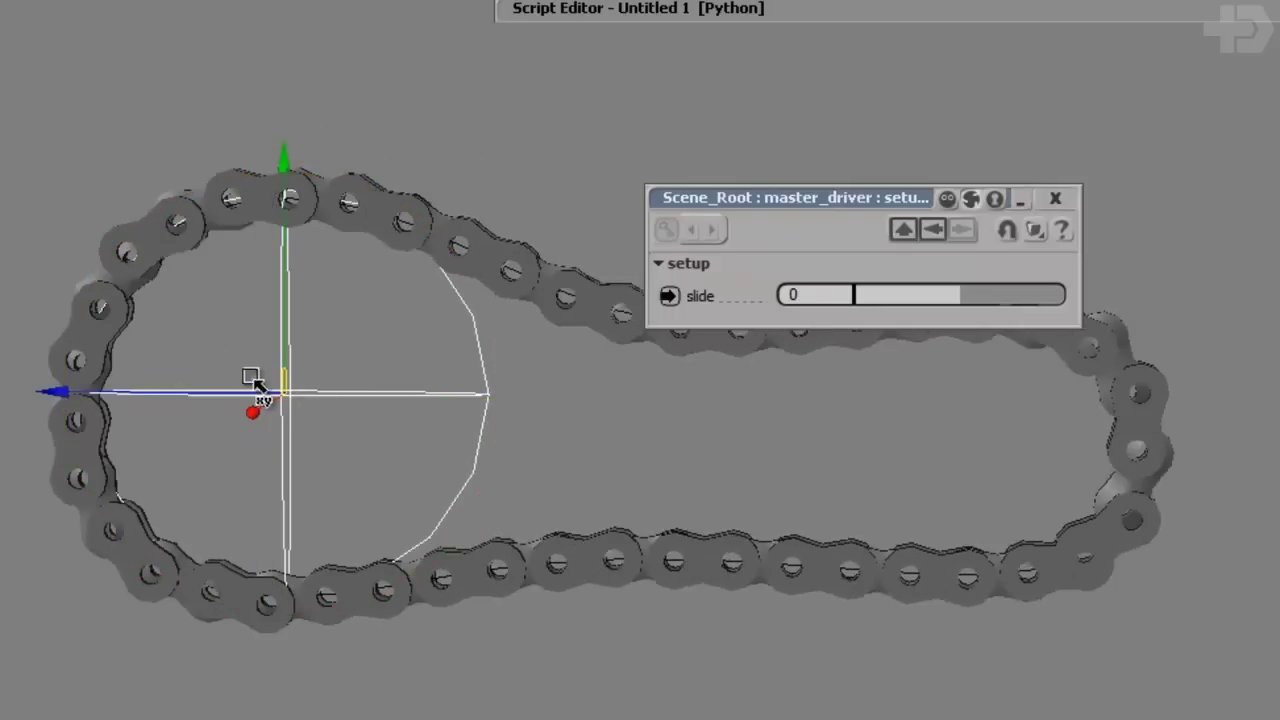
pyautogui.press('x')
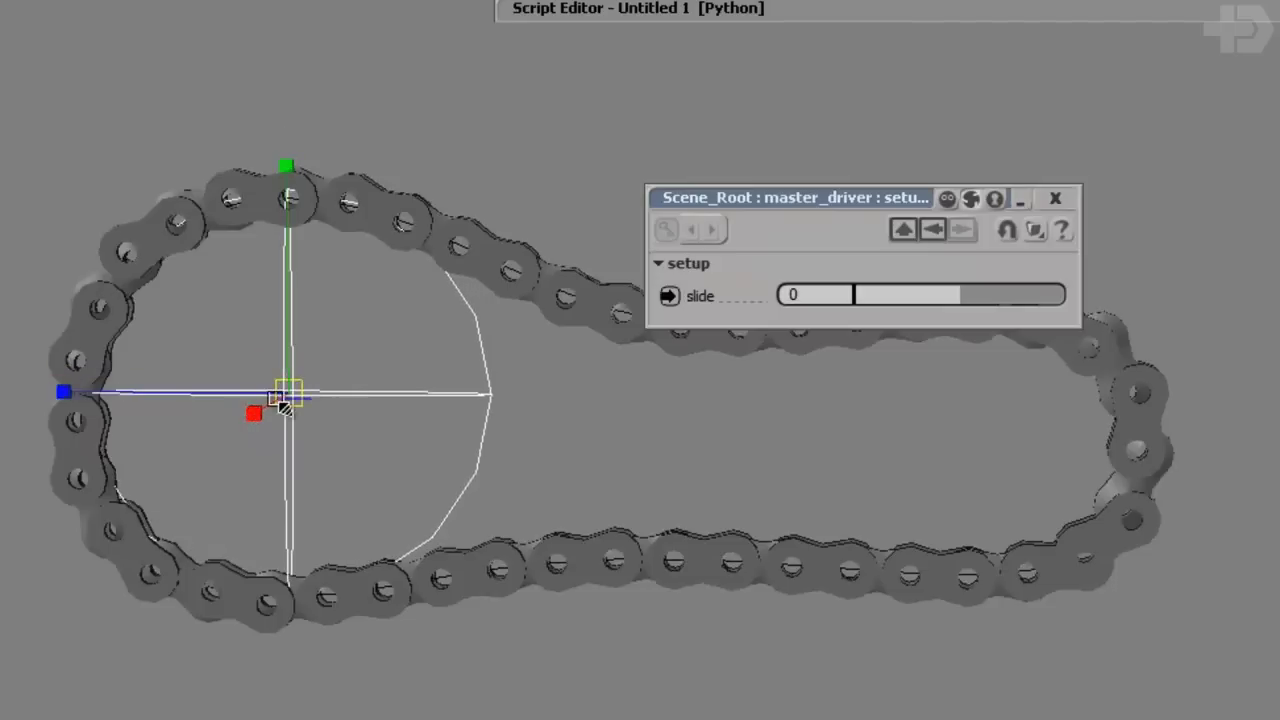
pyautogui.moveTo(285, 397); pyautogui.dragTo(262, 396)
pyautogui.press('v')
pyautogui.moveTo(187, 301); pyautogui.dragTo(184, 297)
pyautogui.press('Escape')
pyautogui.click(520, 457)
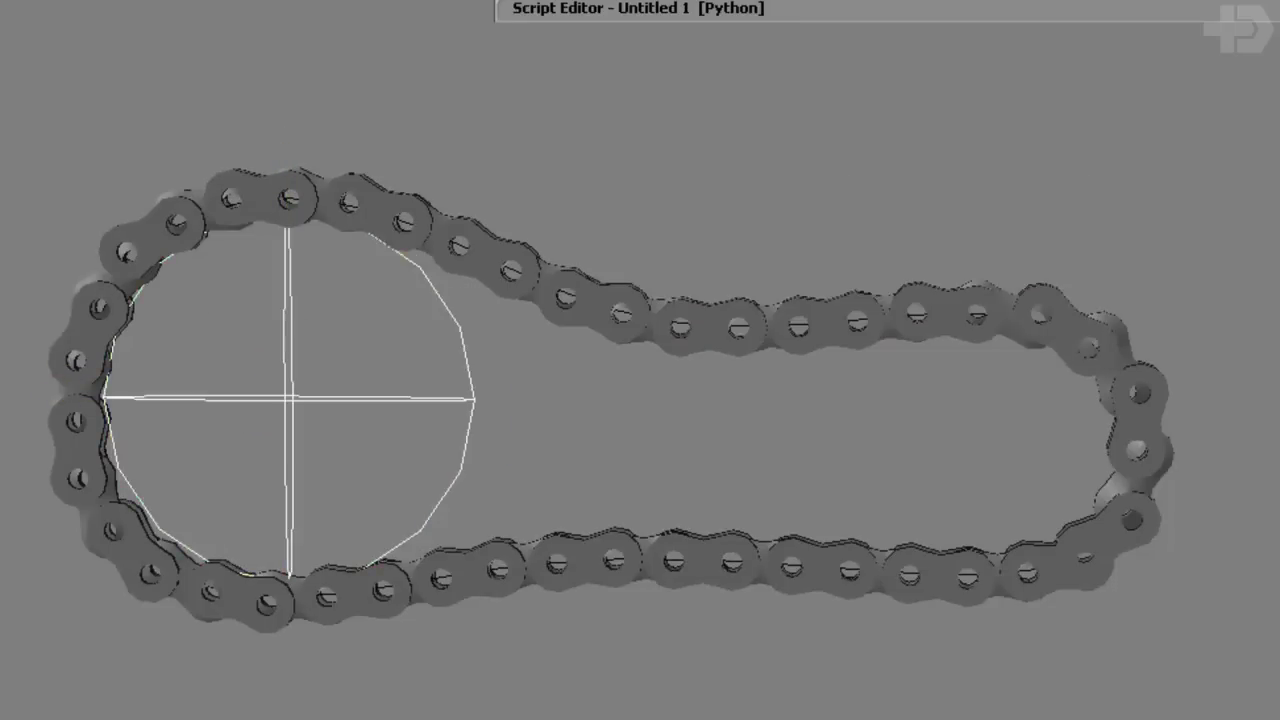
# Rotate master_driver slightly to test that the links travel around the loop, and clear the selection.
pyautogui.click(524, 472)
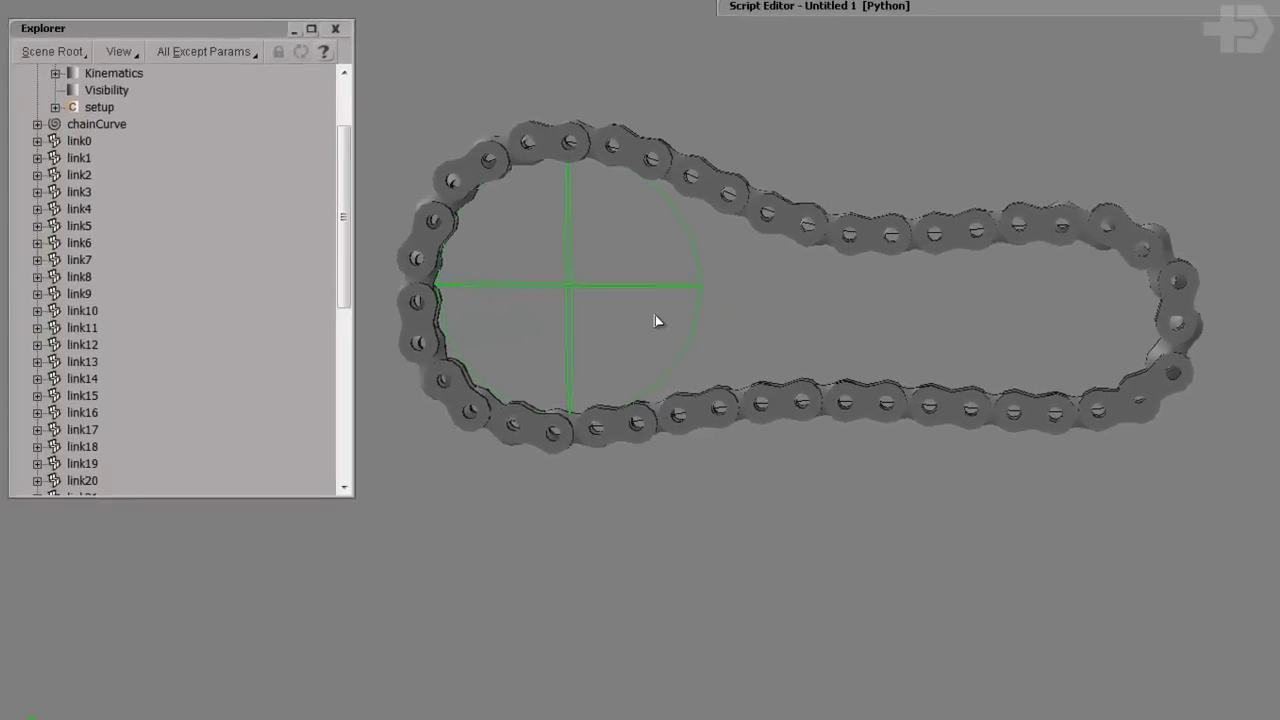
pyautogui.click(712, 237)
pyautogui.moveTo(700, 189); pyautogui.dragTo(689, 121)
pyautogui.press('space')
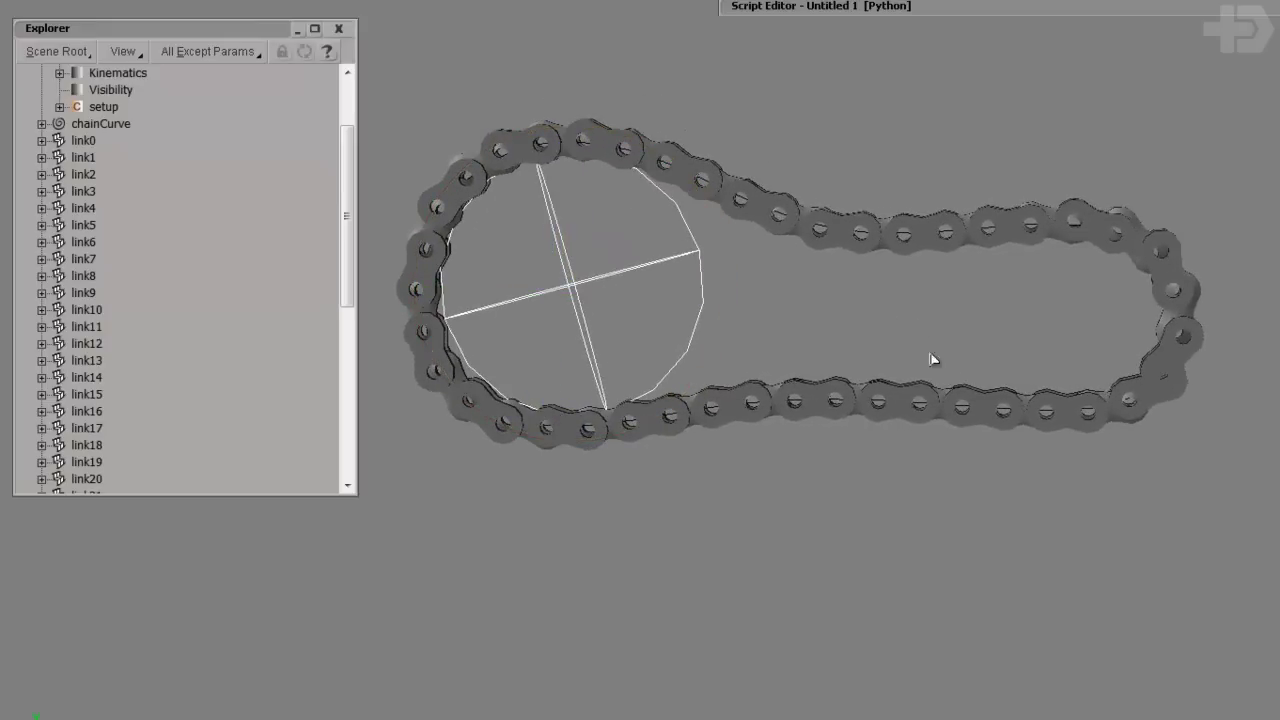
pyautogui.moveTo(880, 320); pyautogui.dragTo(916, 336)
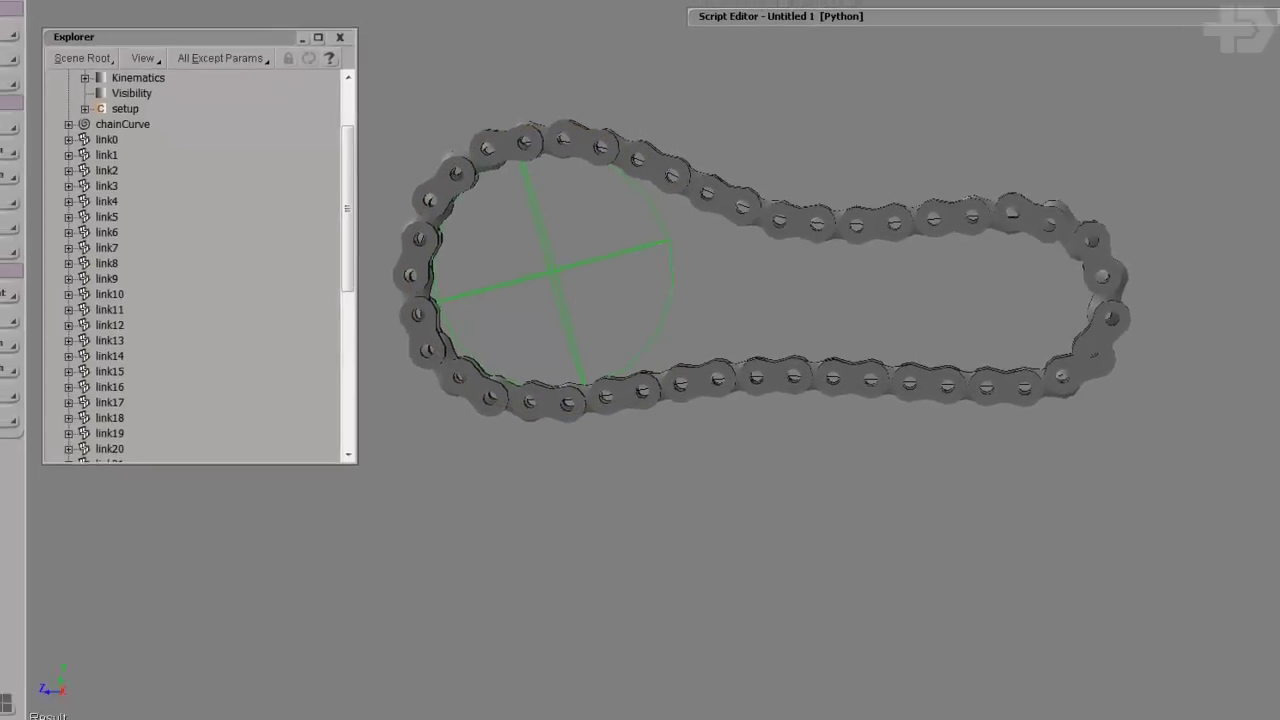
pyautogui.click(764, 685)
pyautogui.doubleClick(794, 36)
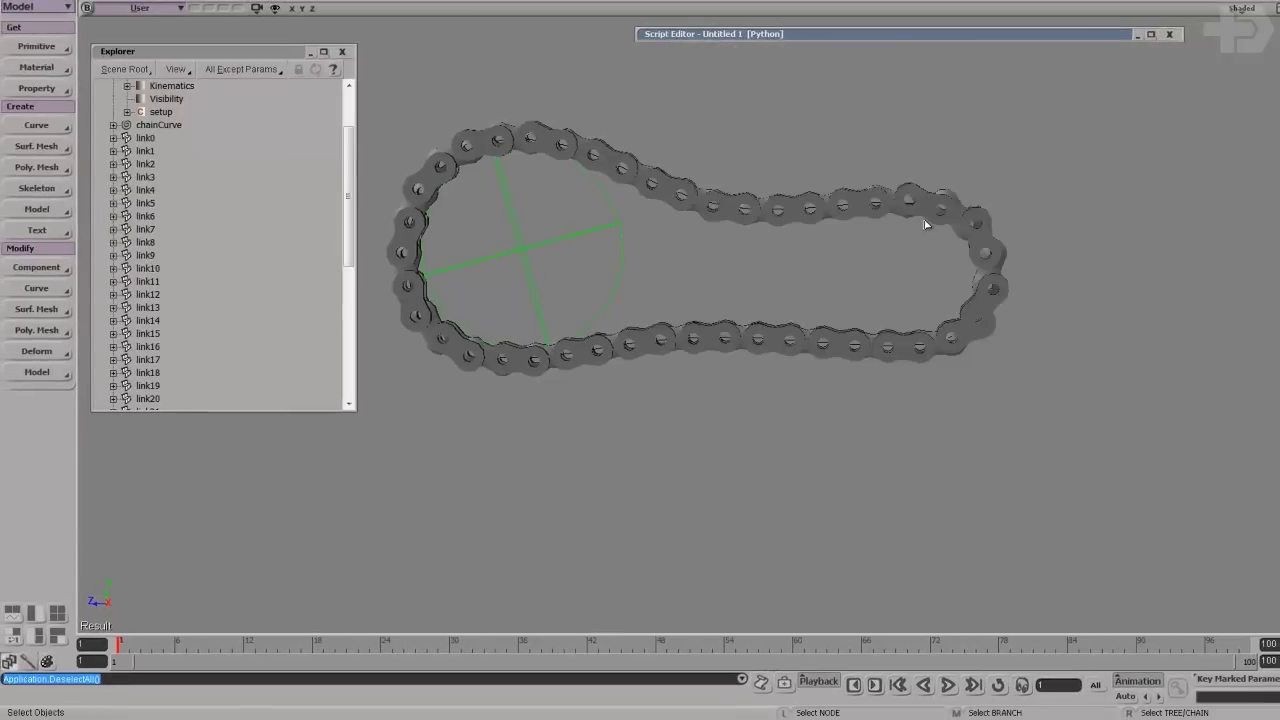
# Apply a new Phong material to link0 with a golden yellow diffuse colour, and close its properties.
pyautogui.click(923, 207)
pyautogui.scroll(2, 250, 195)
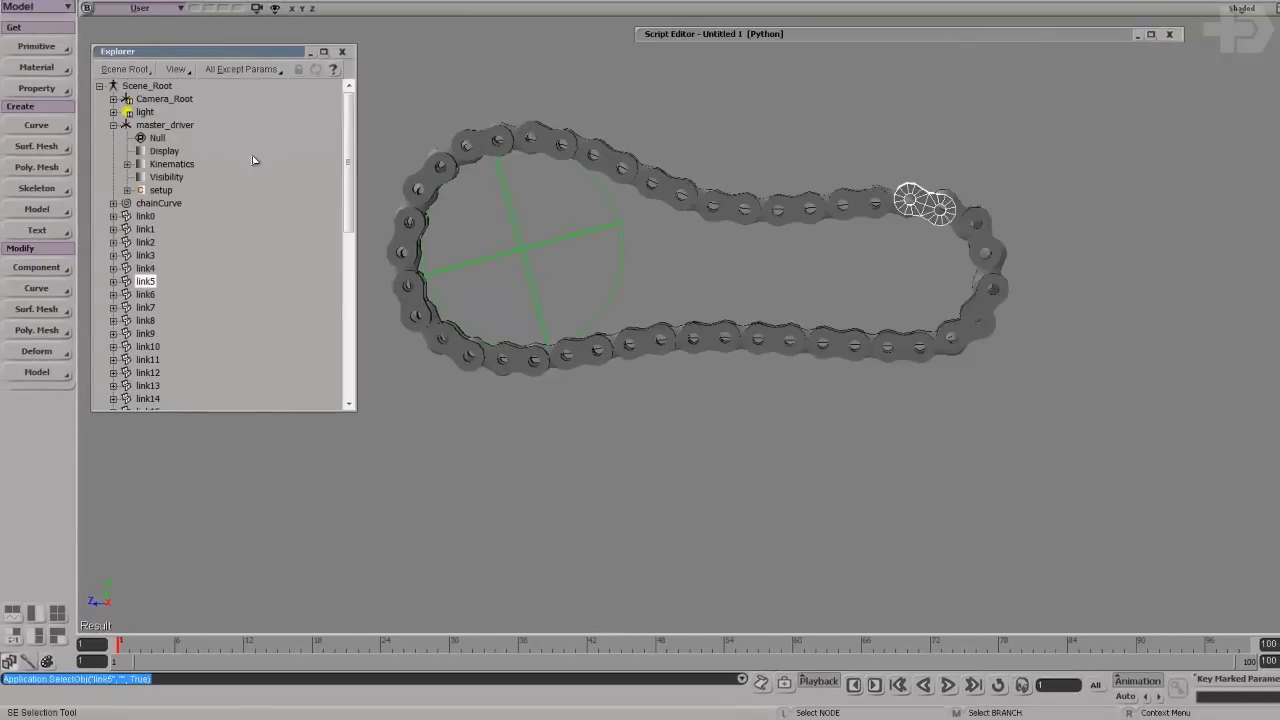
pyautogui.click(148, 216)
pyautogui.click(36, 67)
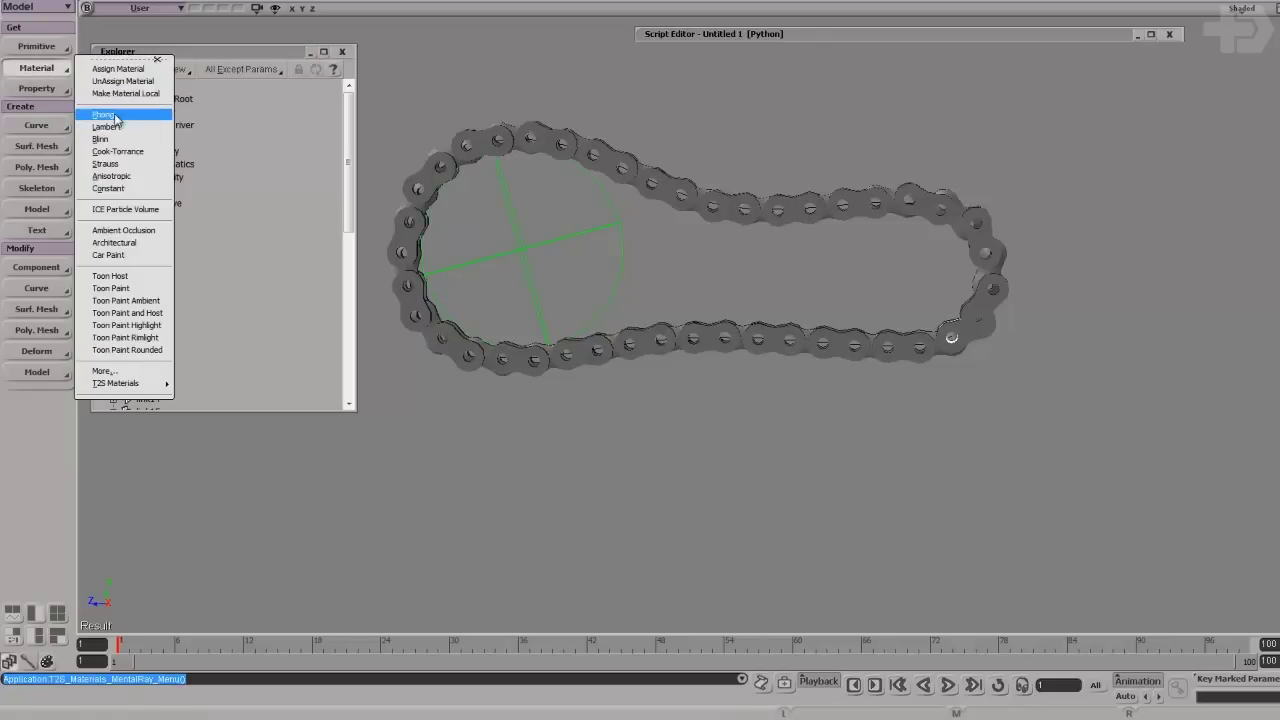
pyautogui.click(104, 114)
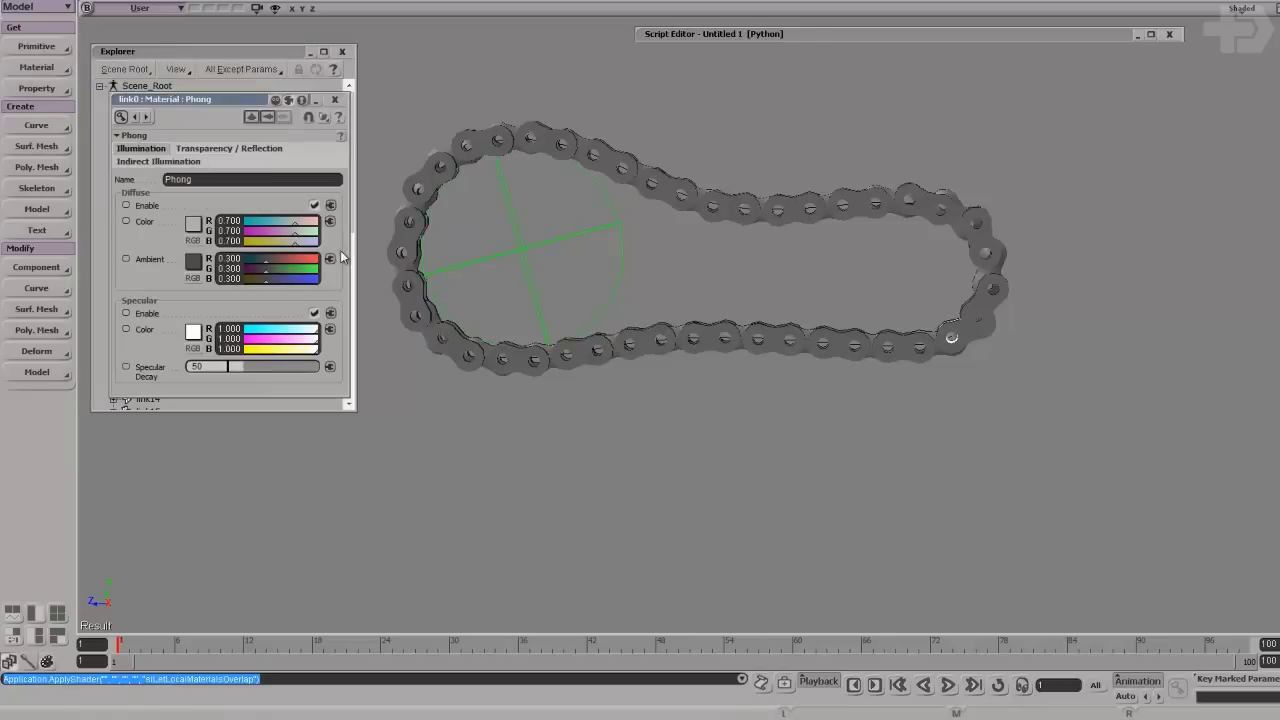
pyautogui.moveTo(286, 227)
pyautogui.mouseDown()
pyautogui.moveTo(307, 224)
pyautogui.moveTo(301, 235)
pyautogui.mouseUp()
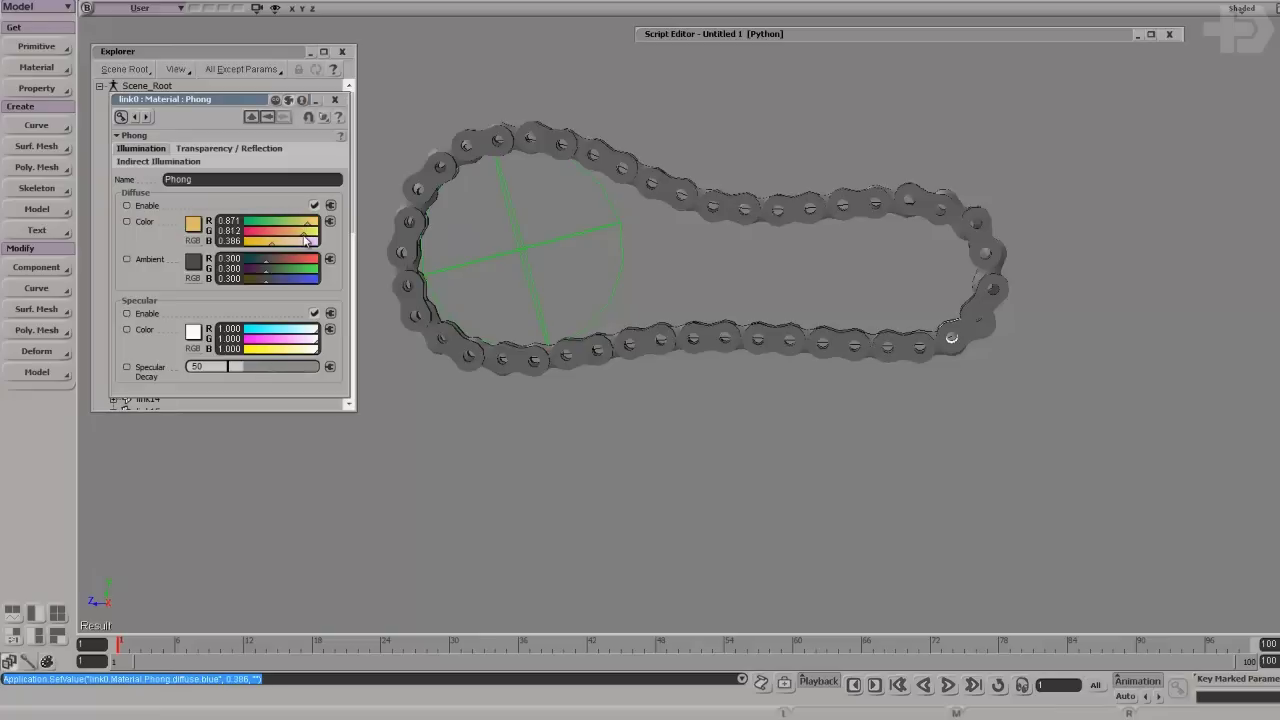
pyautogui.click(335, 100)
# Apply a separate Phong material to link1 with a pinkish red diffuse colour, with green at 0.218 and blue at 0.455.
pyautogui.click(146, 229)
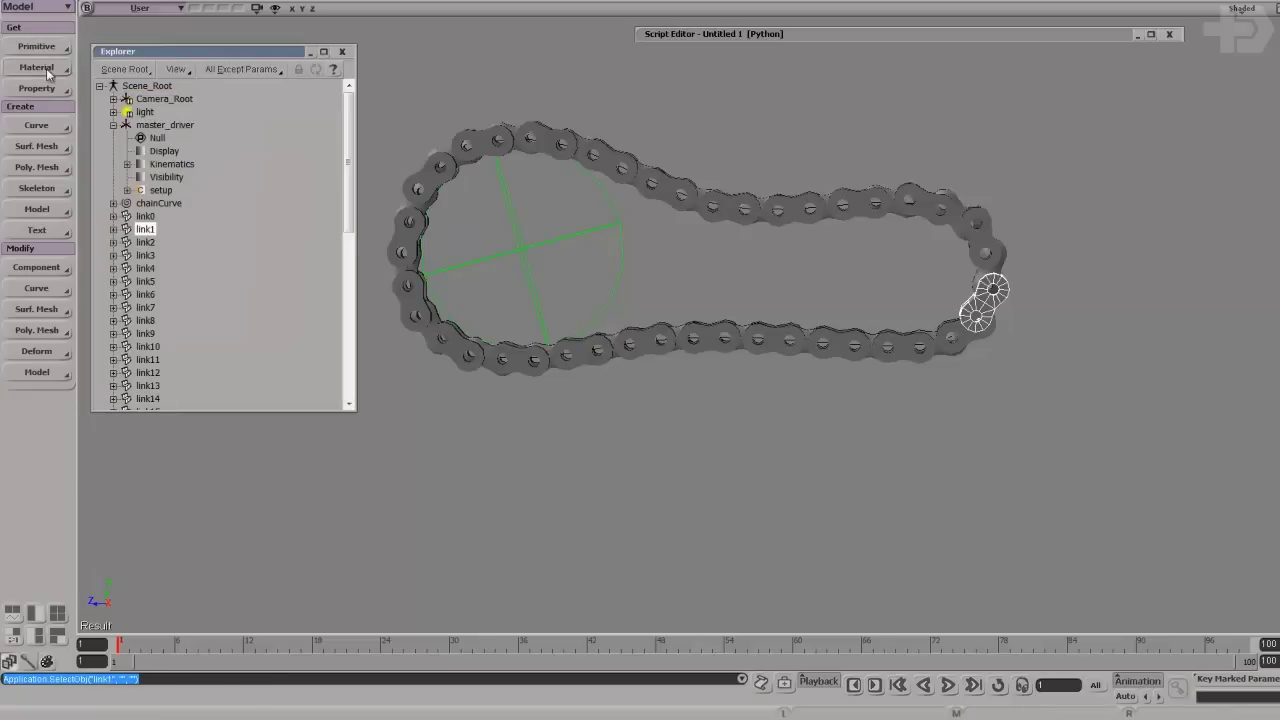
pyautogui.click(48, 73)
pyautogui.click(115, 114)
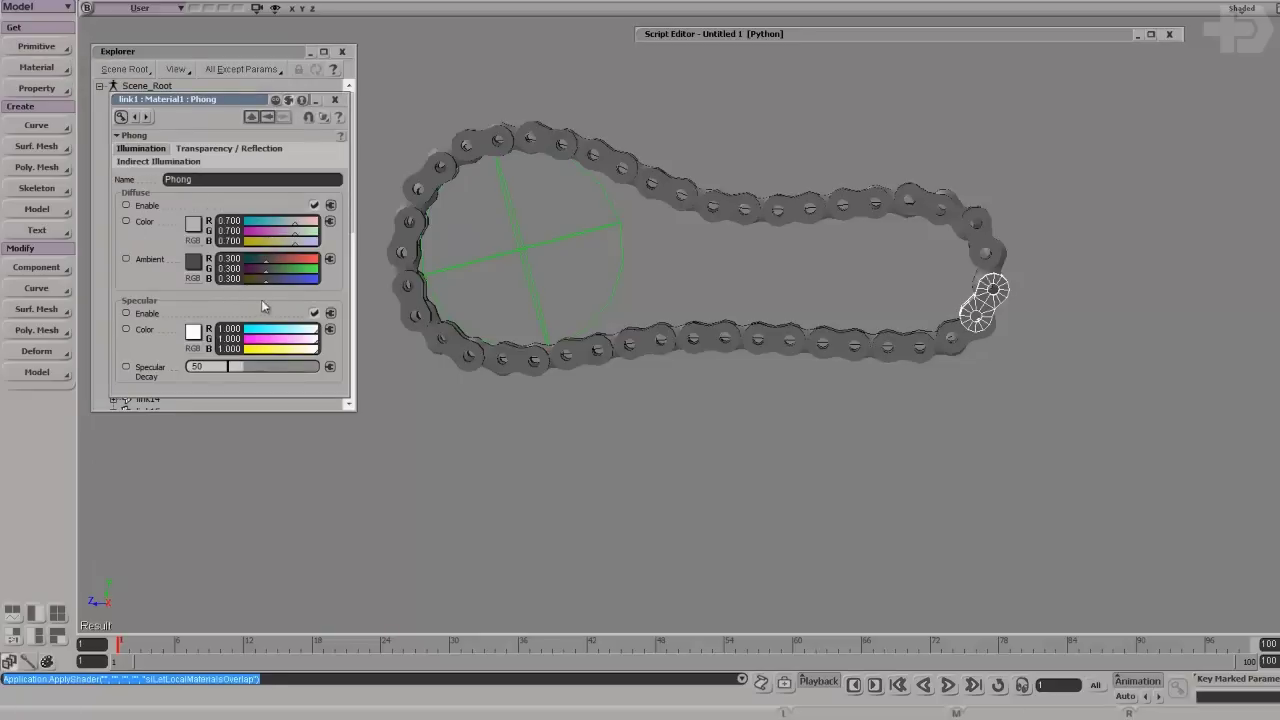
pyautogui.moveTo(278, 241); pyautogui.dragTo(271, 222)
pyautogui.click(302, 233)
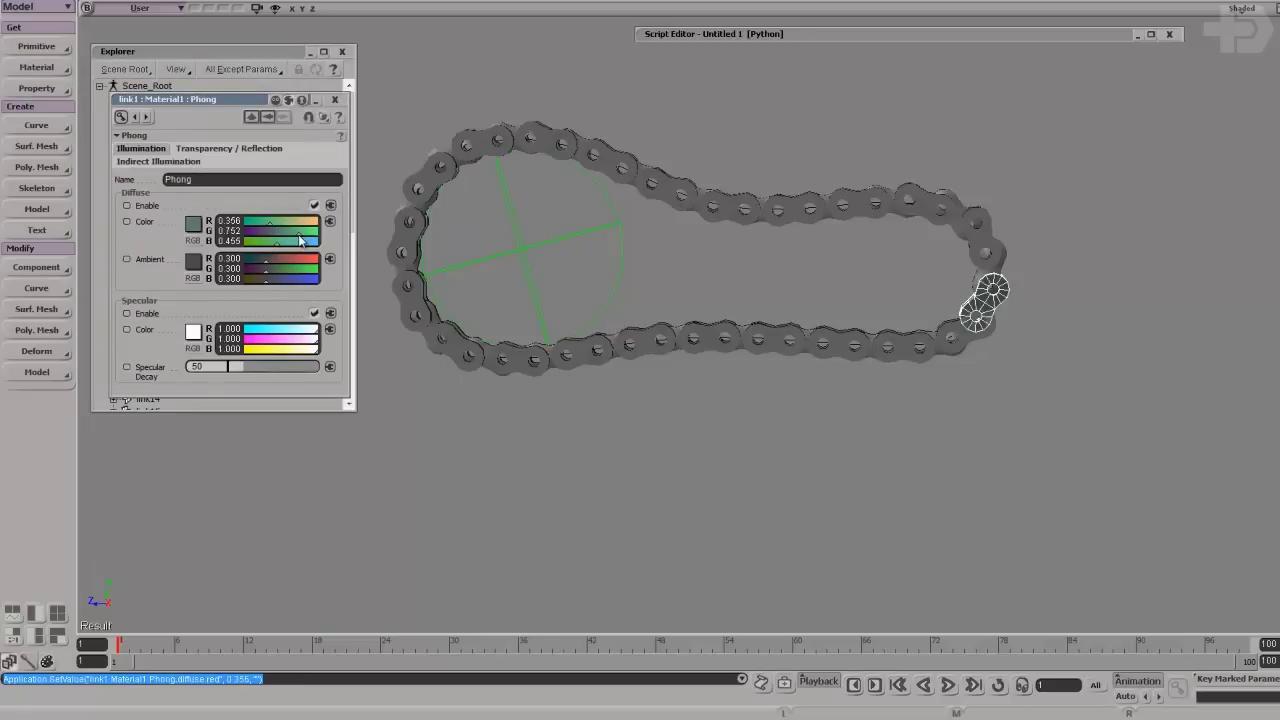
pyautogui.moveTo(298, 234); pyautogui.dragTo(260, 232)
pyautogui.click(292, 224)
pyautogui.click(306, 224)
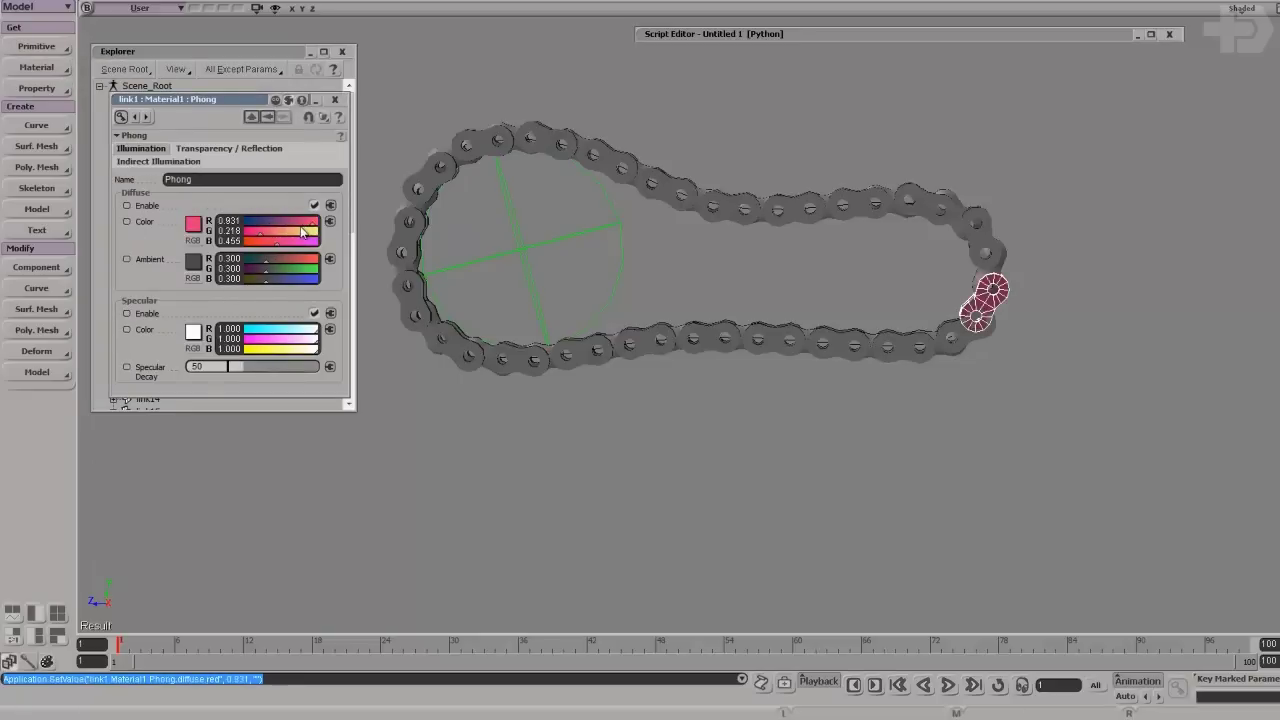
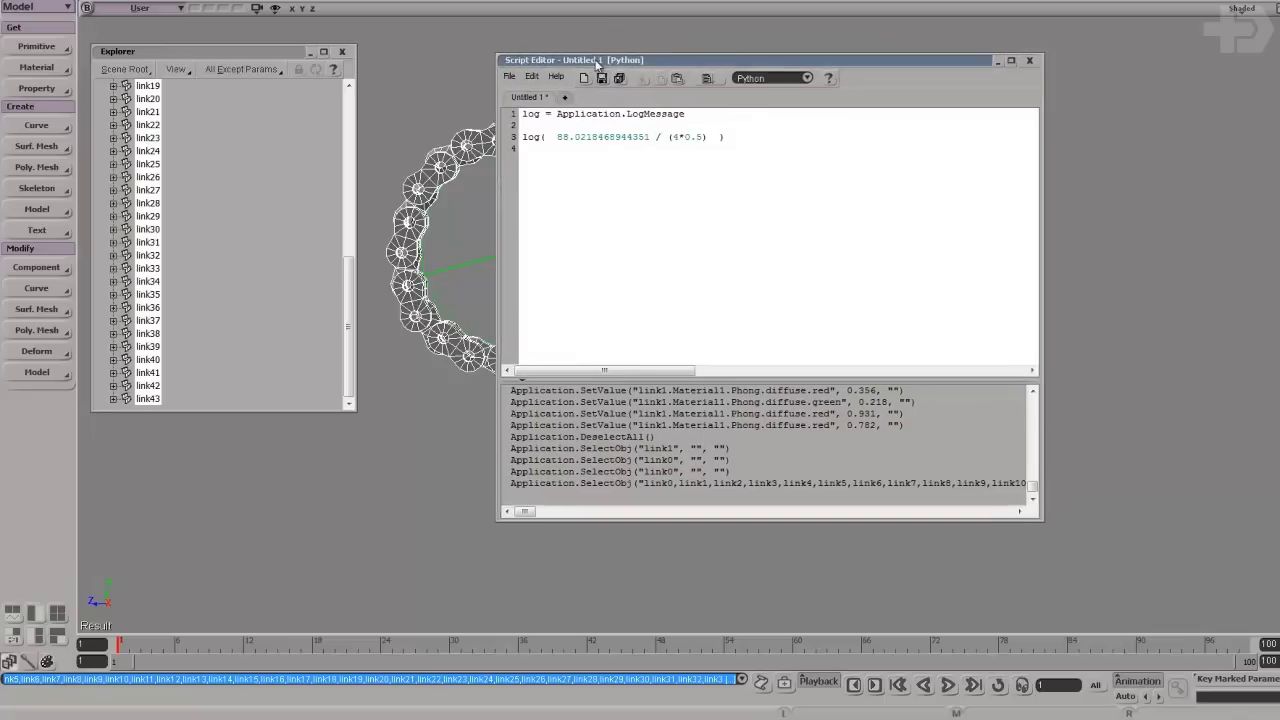
# Start a second script in the Script Editor, keep Python as its language, and import the random module.
pyautogui.click(545, 100)
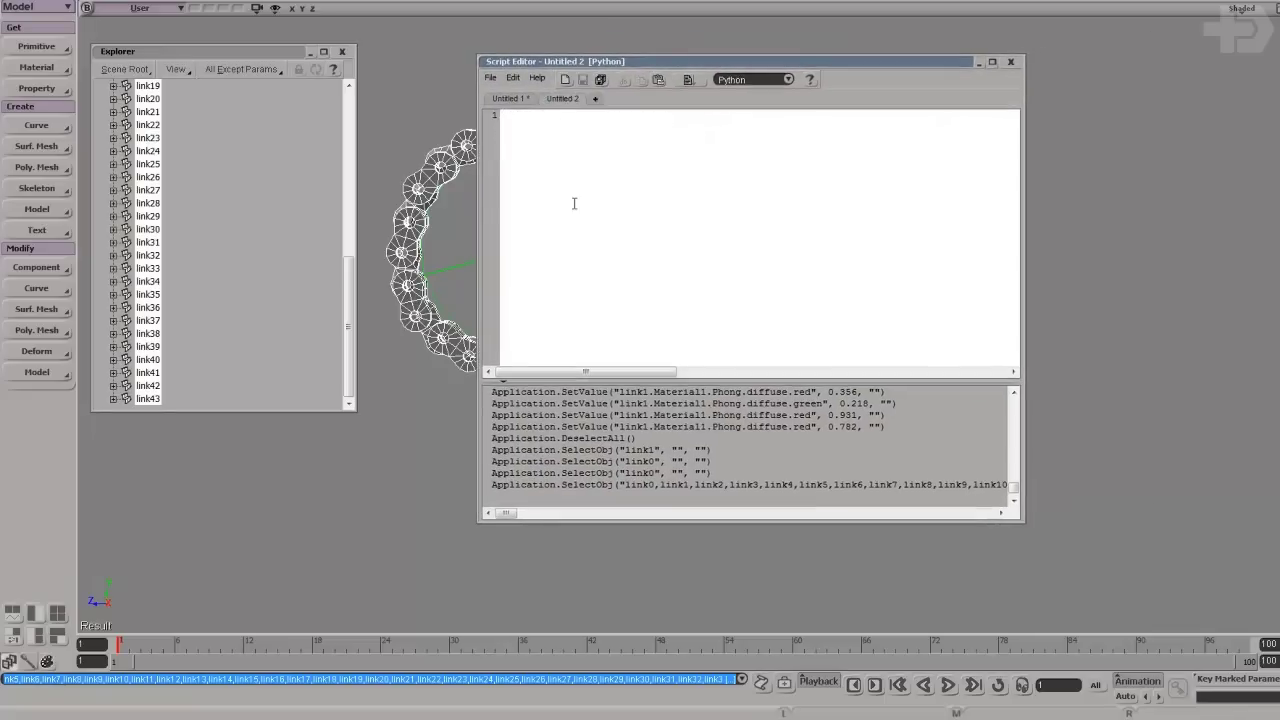
pyautogui.write('import')
pyautogui.click(753, 80)
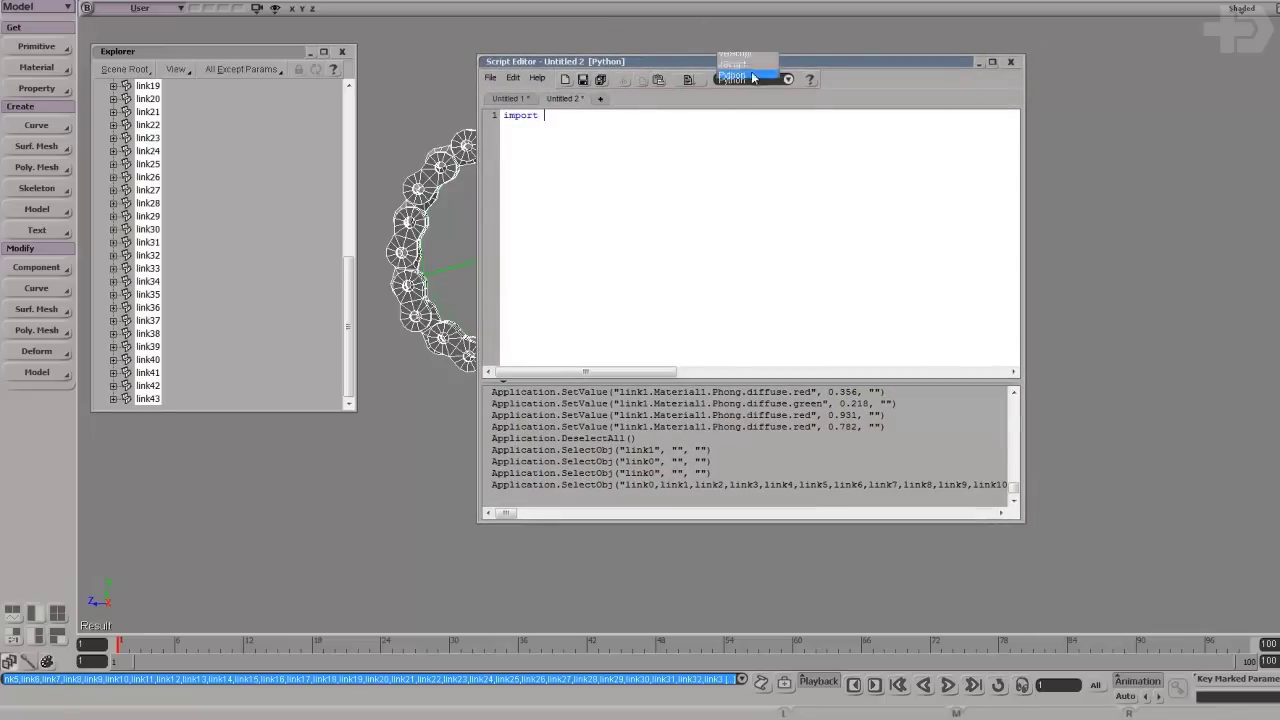
pyautogui.click(752, 82)
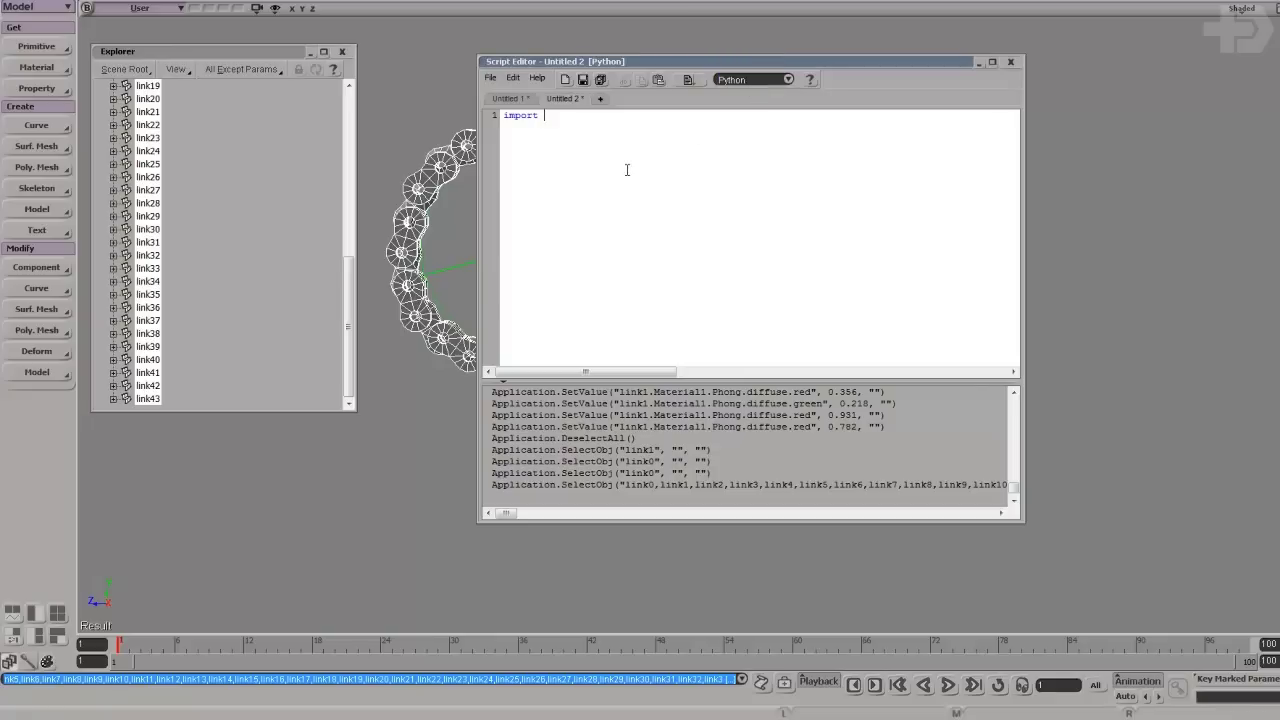
pyautogui.write('random')
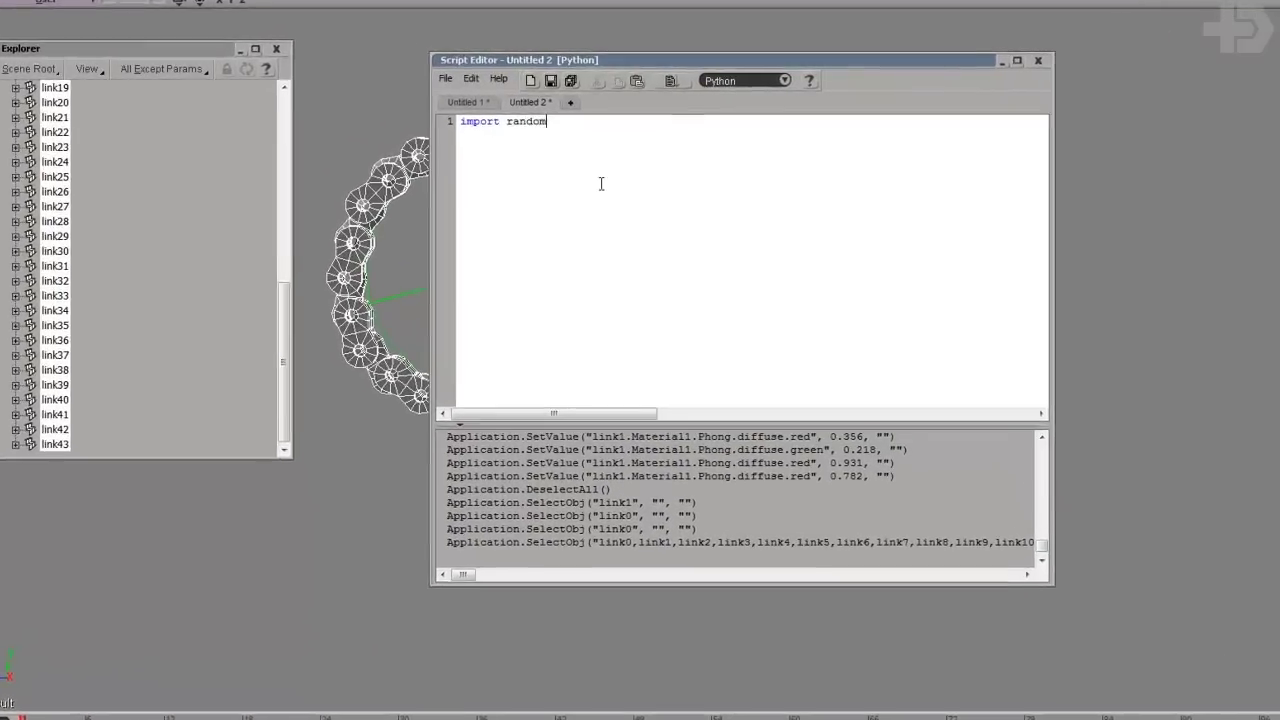
pyautogui.press('Return')
pyautogui.press('Return')
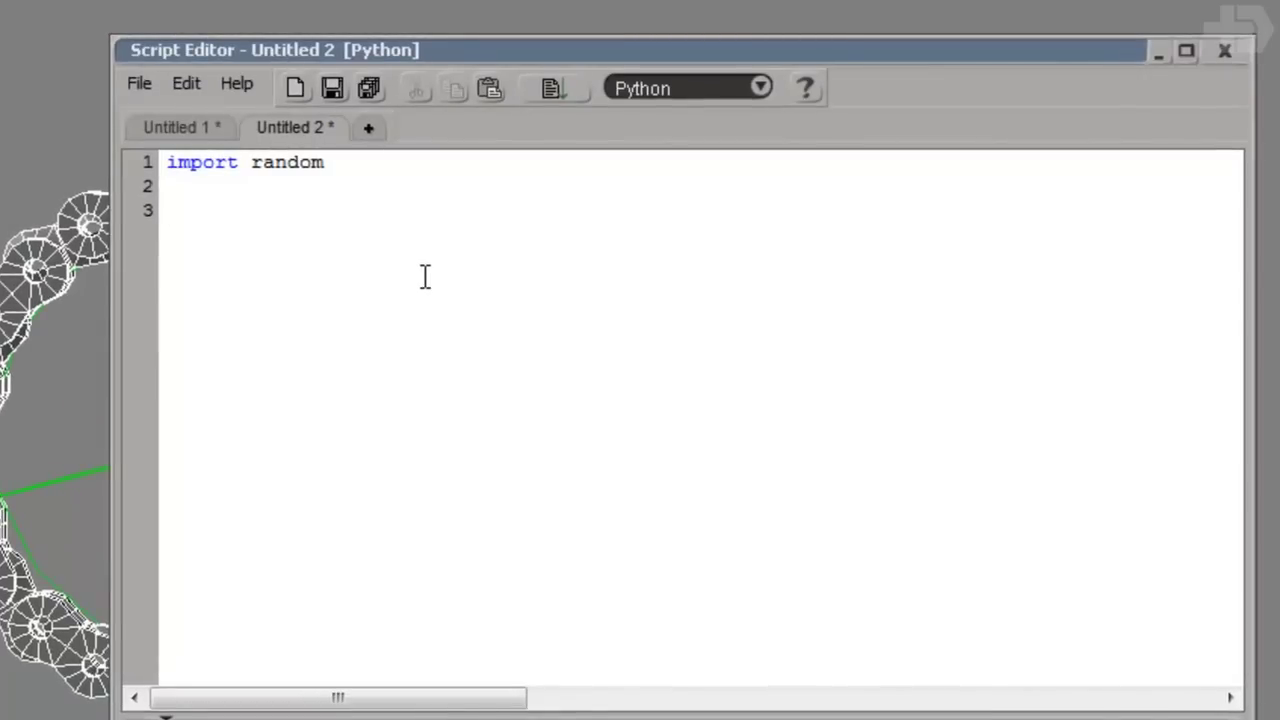
# Begin a random.sample call and, on the line above it, store Application.Selection in a variable named sel.
pyautogui.write('random.sample')
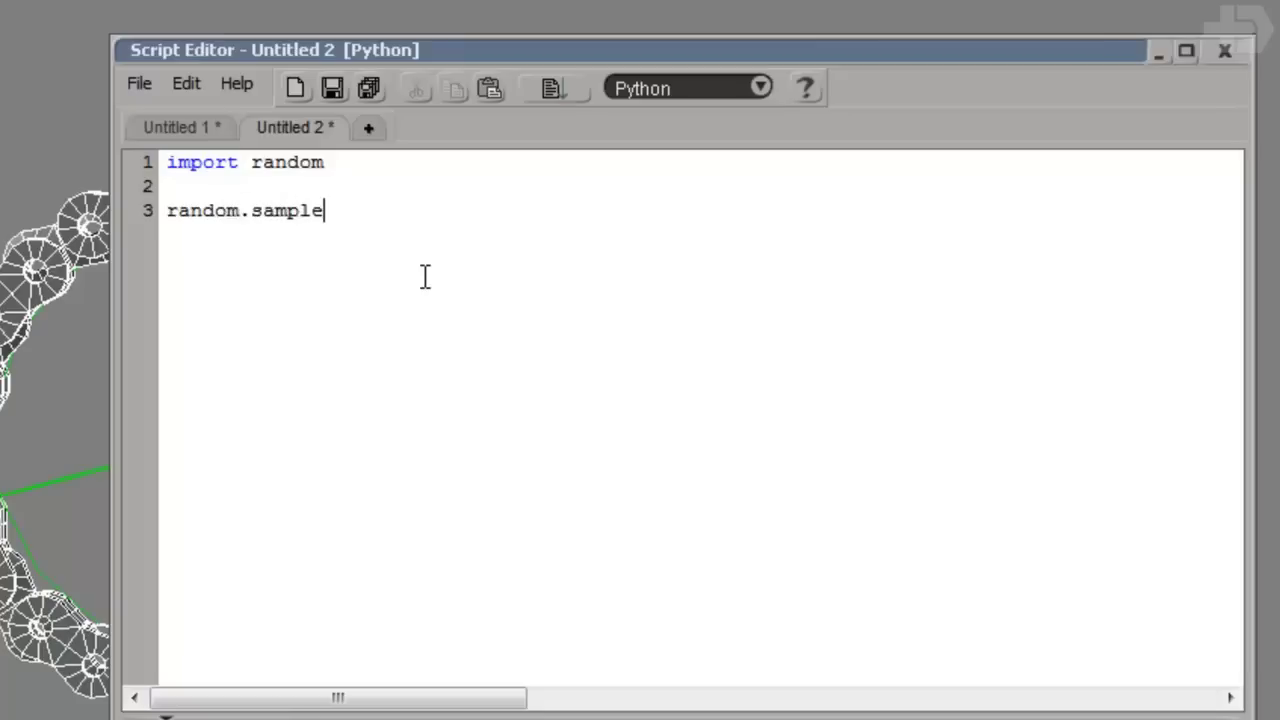
pyautogui.press('Return')
pyautogui.write('(')
pyautogui.press('Return')
pyautogui.write('sel')
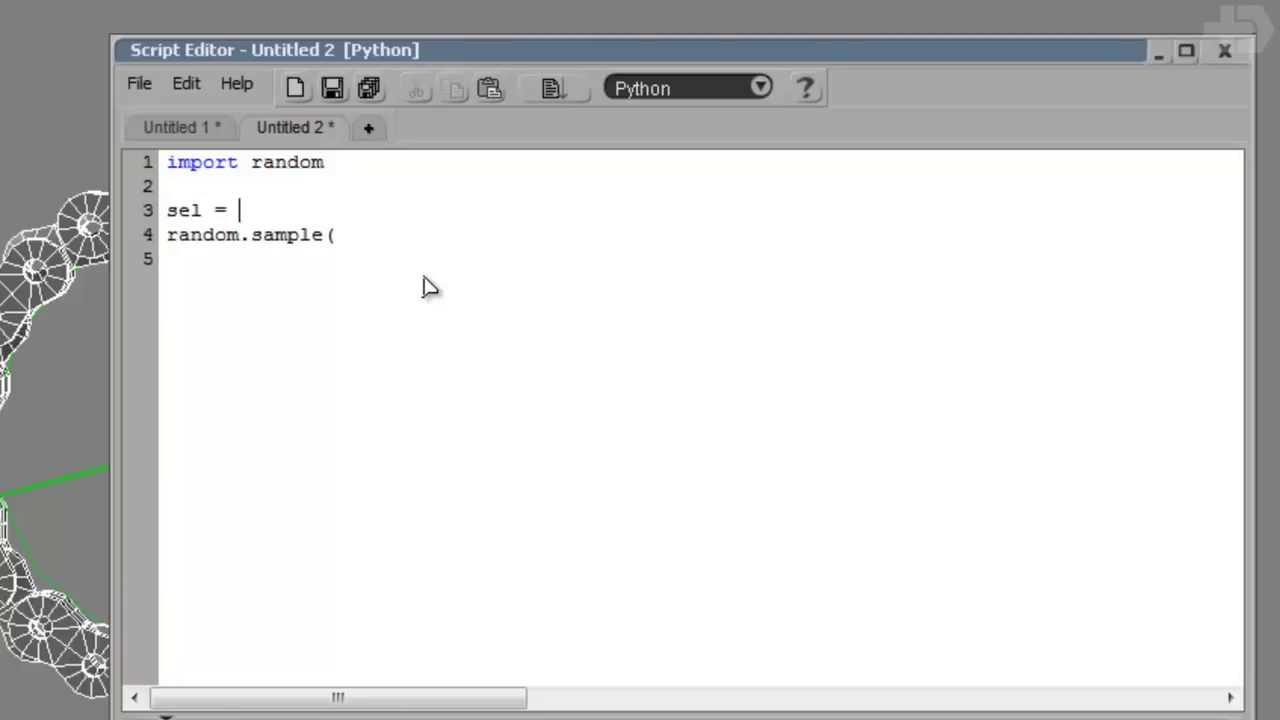
pyautogui.write(' = Applicati')
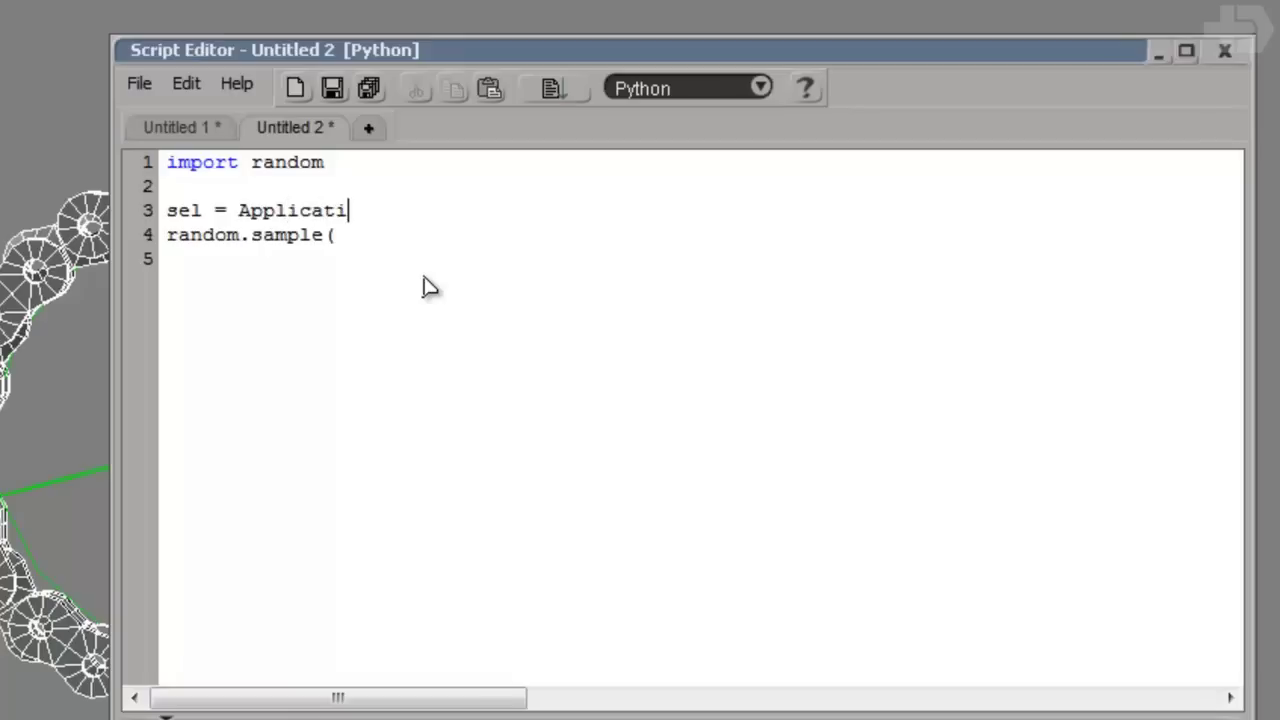
pyautogui.write('on.Selection ')
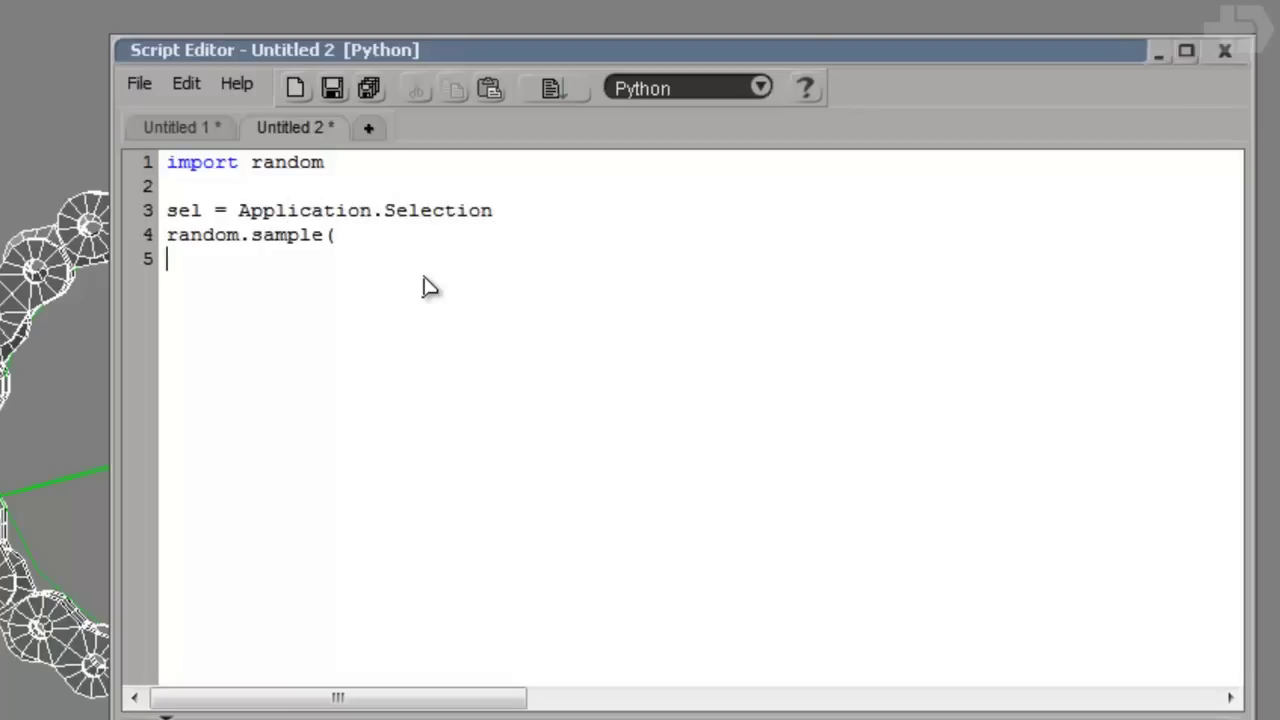
# Complete the sampling line as "sample = random.sample(sel, sel.Count / 2 )" to pick half of the selected objects.
pyautogui.write('sample = random.')
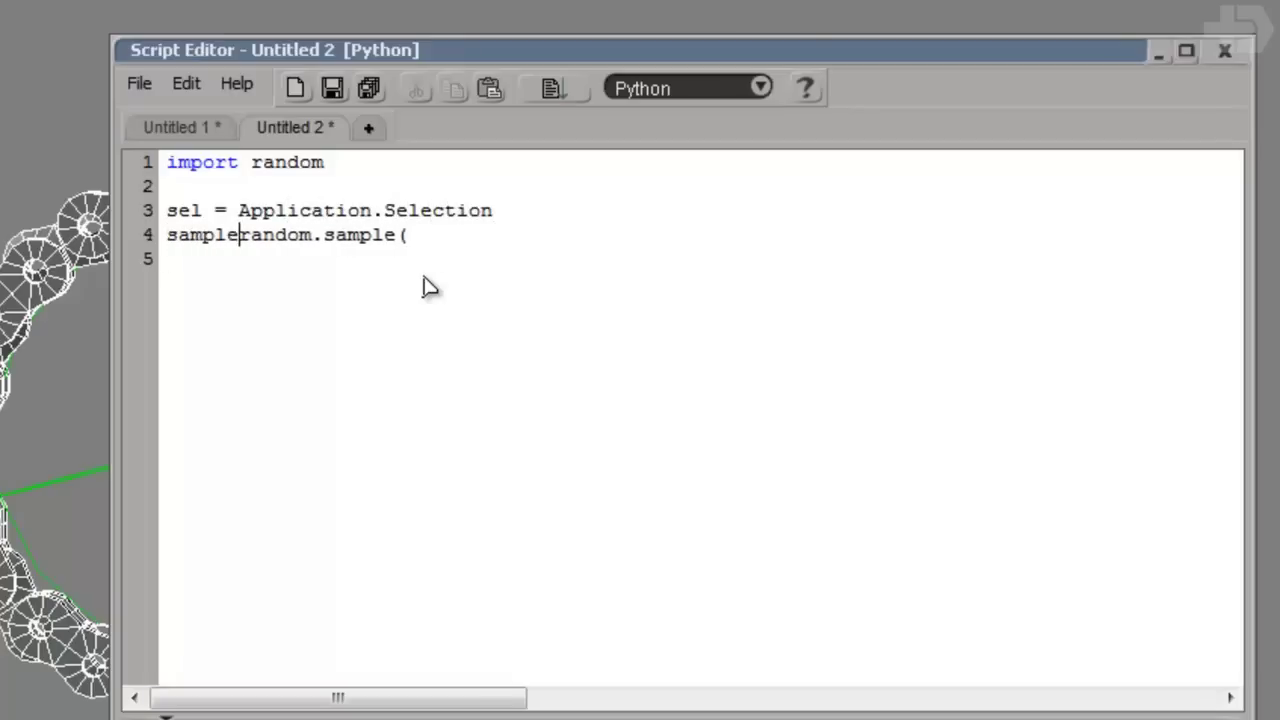
pyautogui.write('sample(sel')
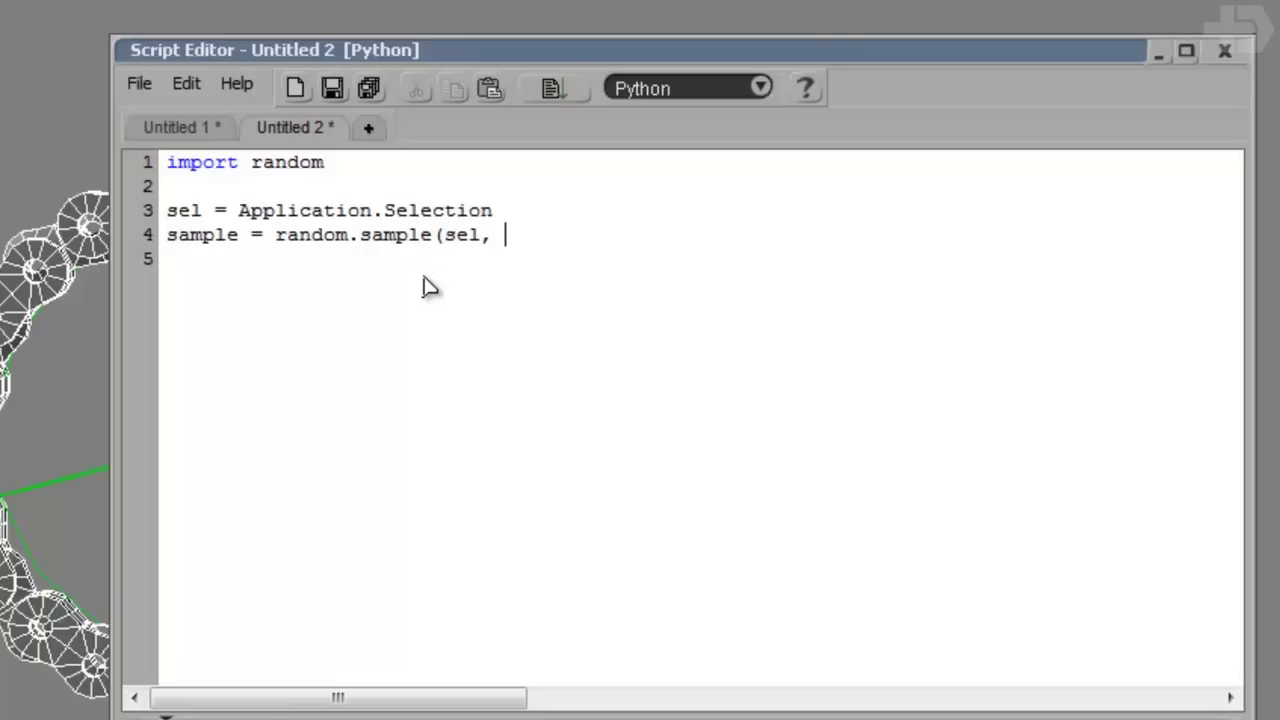
pyautogui.write(', sel.Count / 2.0')
pyautogui.press('BackSpace')
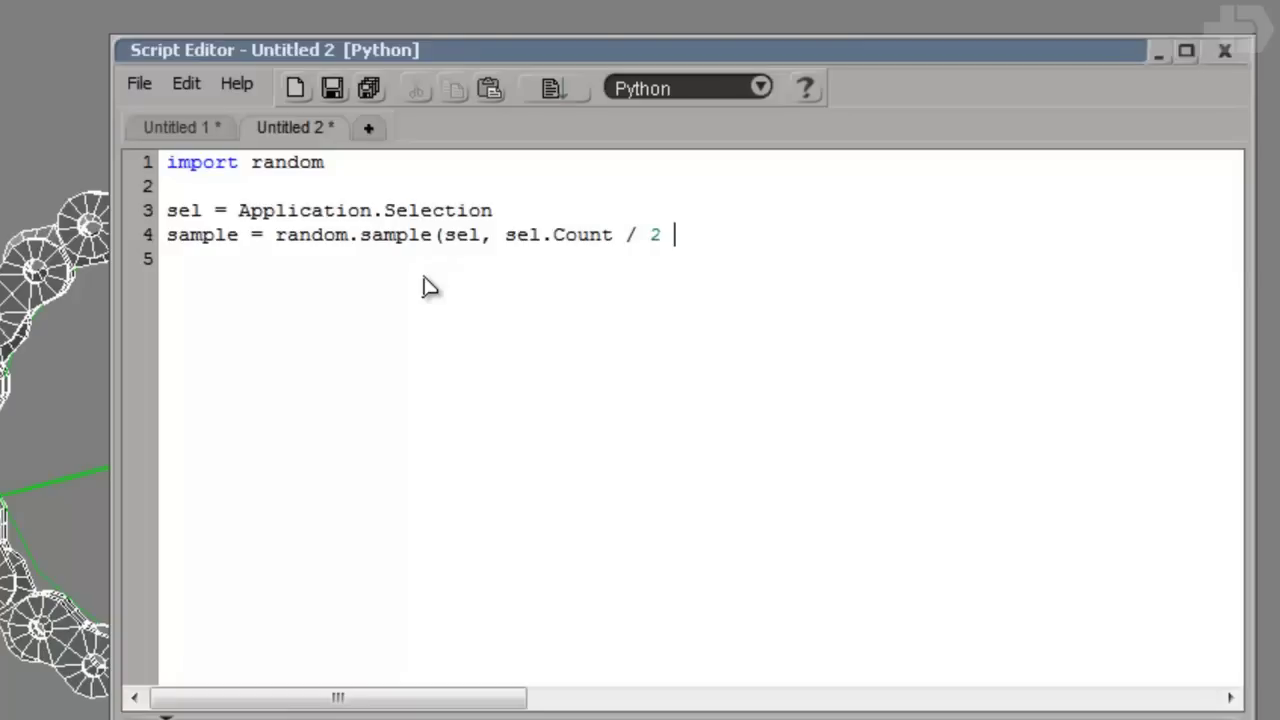
pyautogui.press('Return')
# Add the line "Application.SelectObj(sample)" at the end of the script.
pyautogui.write('Applic')
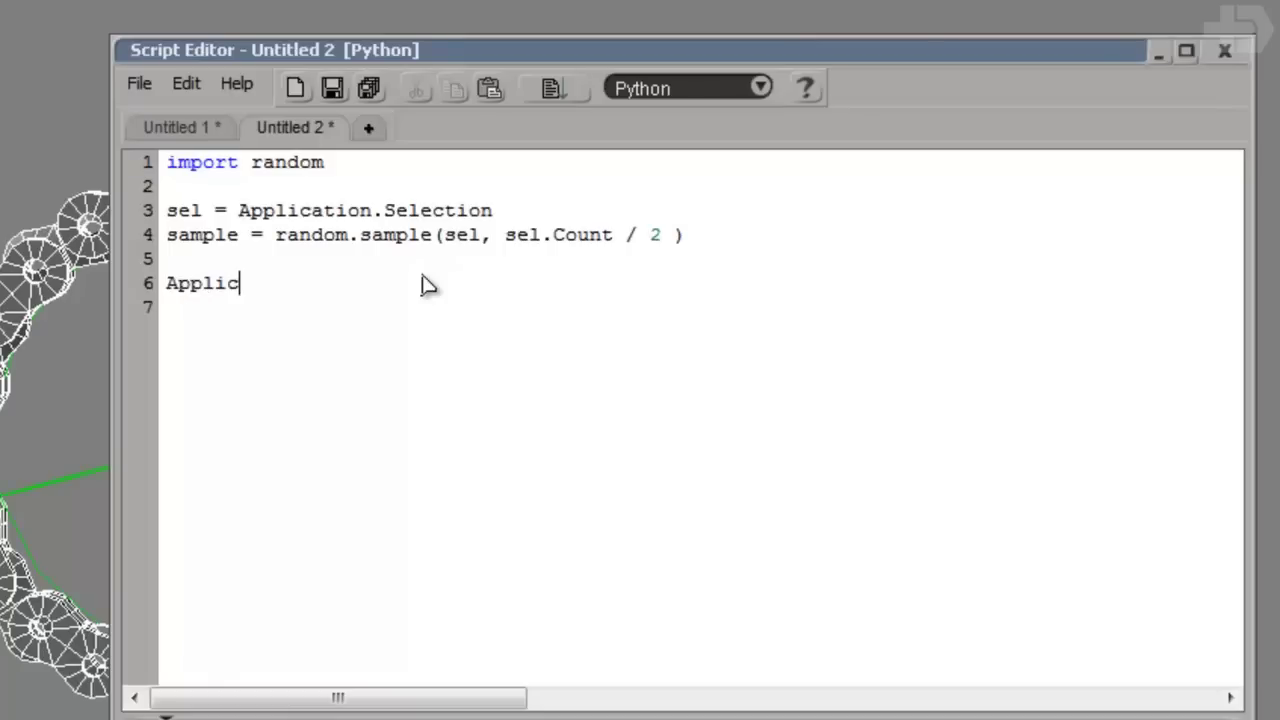
pyautogui.write('ation.SelectObj')
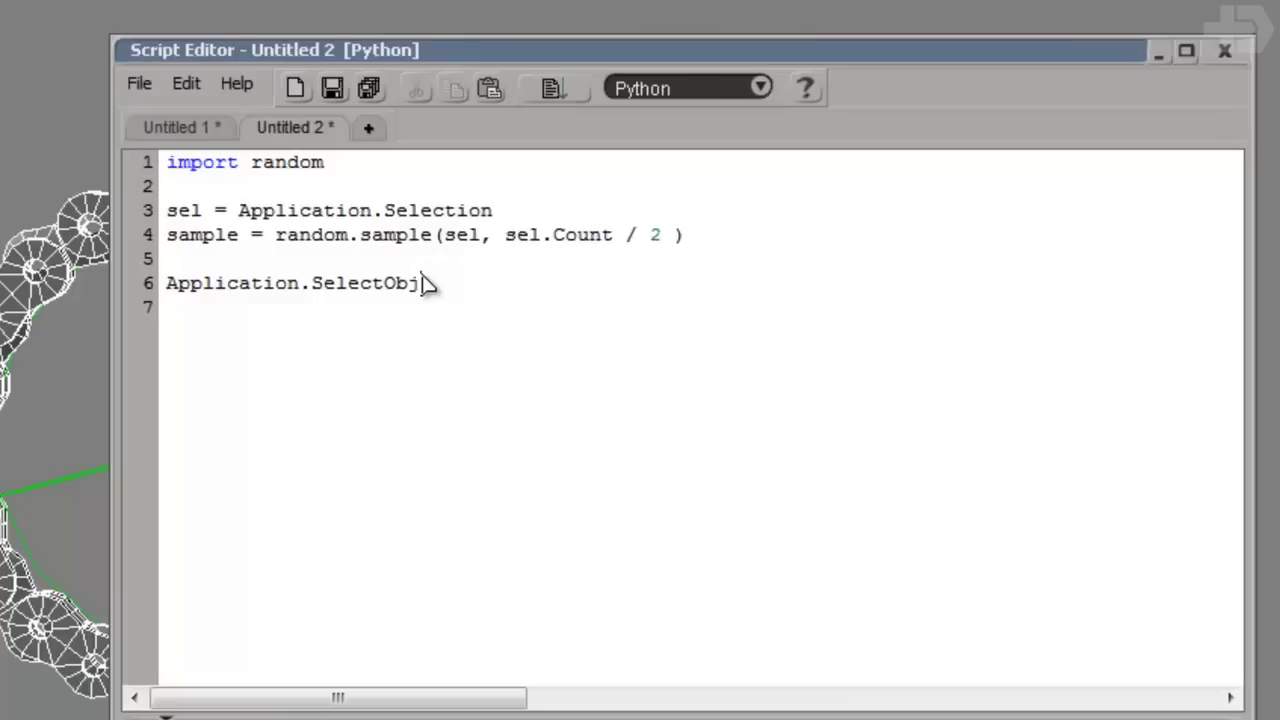
pyautogui.write('(sample')
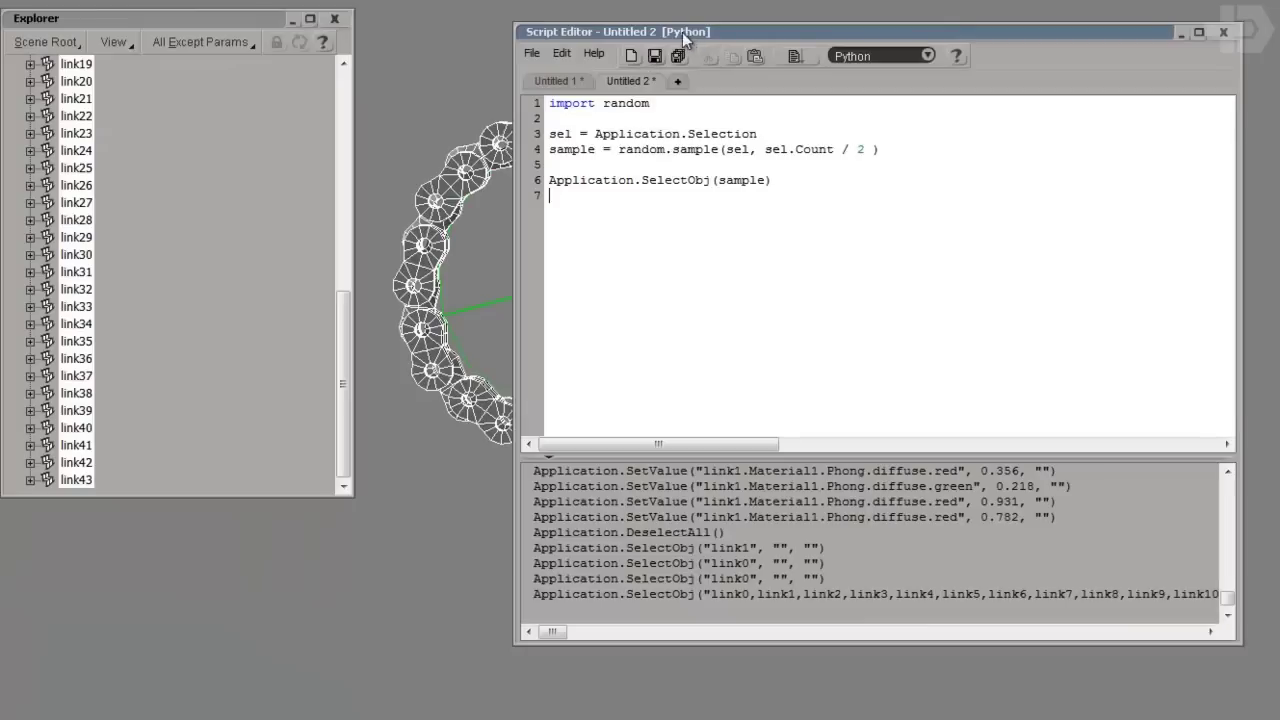
# Run the script to select a random half of the chain links, and collapse the Script Editor out of the way.
pyautogui.moveTo(682, 32); pyautogui.dragTo(940, 258)
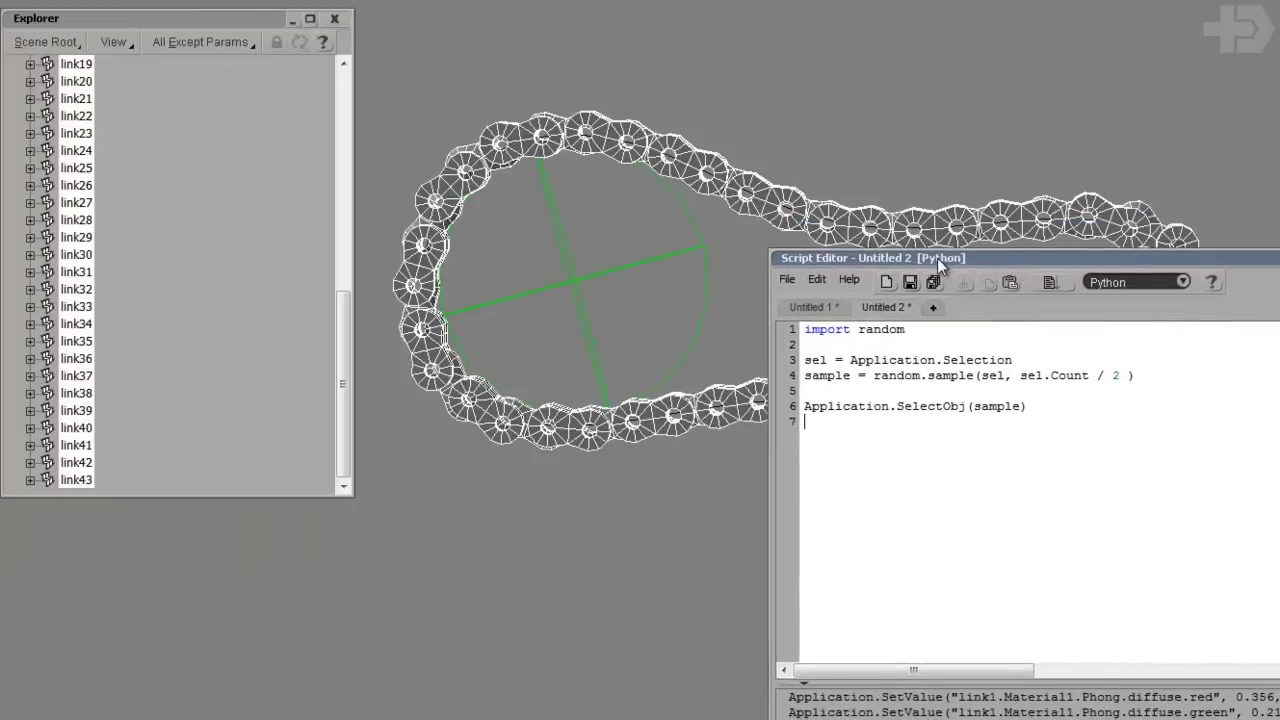
pyautogui.click(1048, 285)
pyautogui.doubleClick(852, 258)
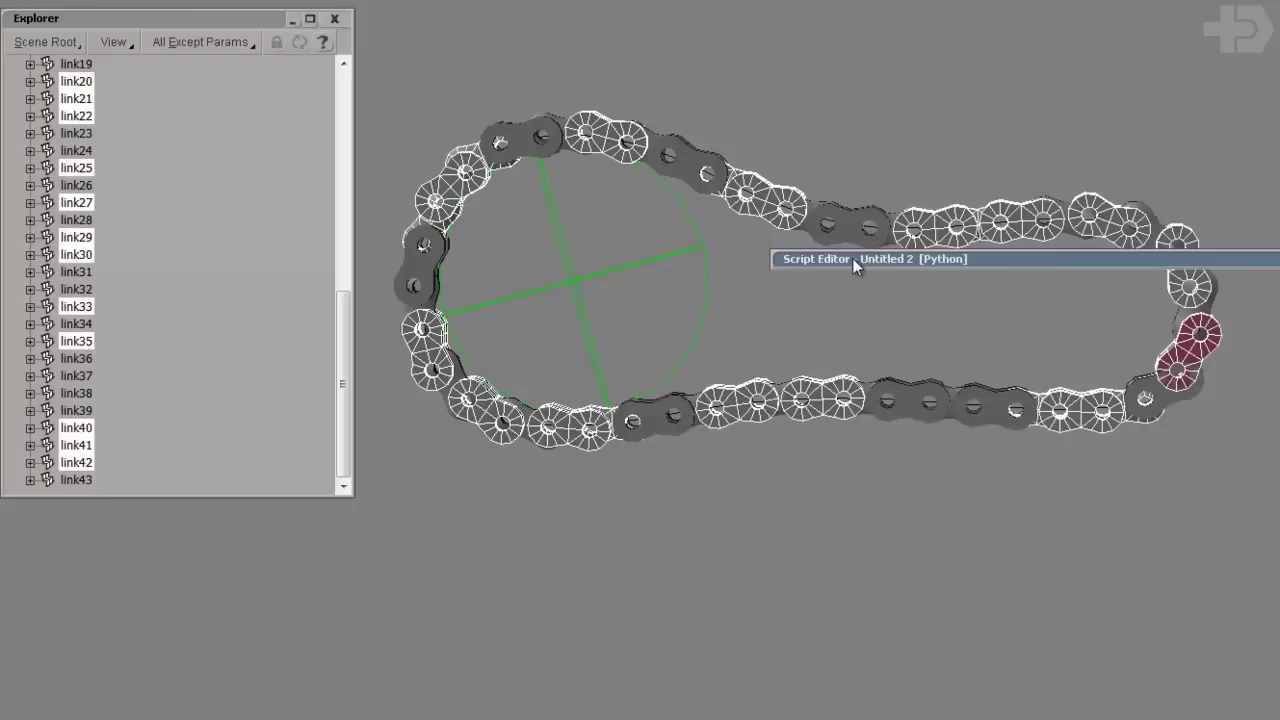
pyautogui.moveTo(852, 258); pyautogui.dragTo(853, 3)
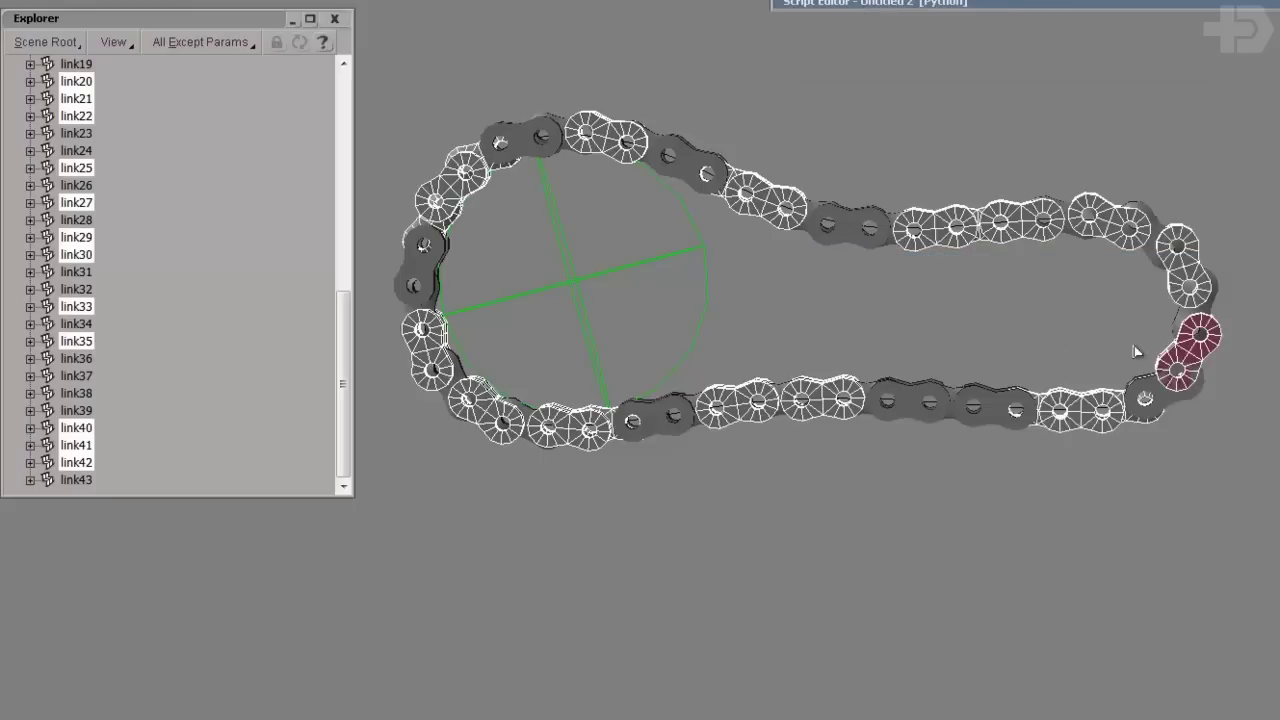
# Group the randomly selected half of the chain links after reviewing them in the scene list.
pyautogui.scroll(9, 229, 157)
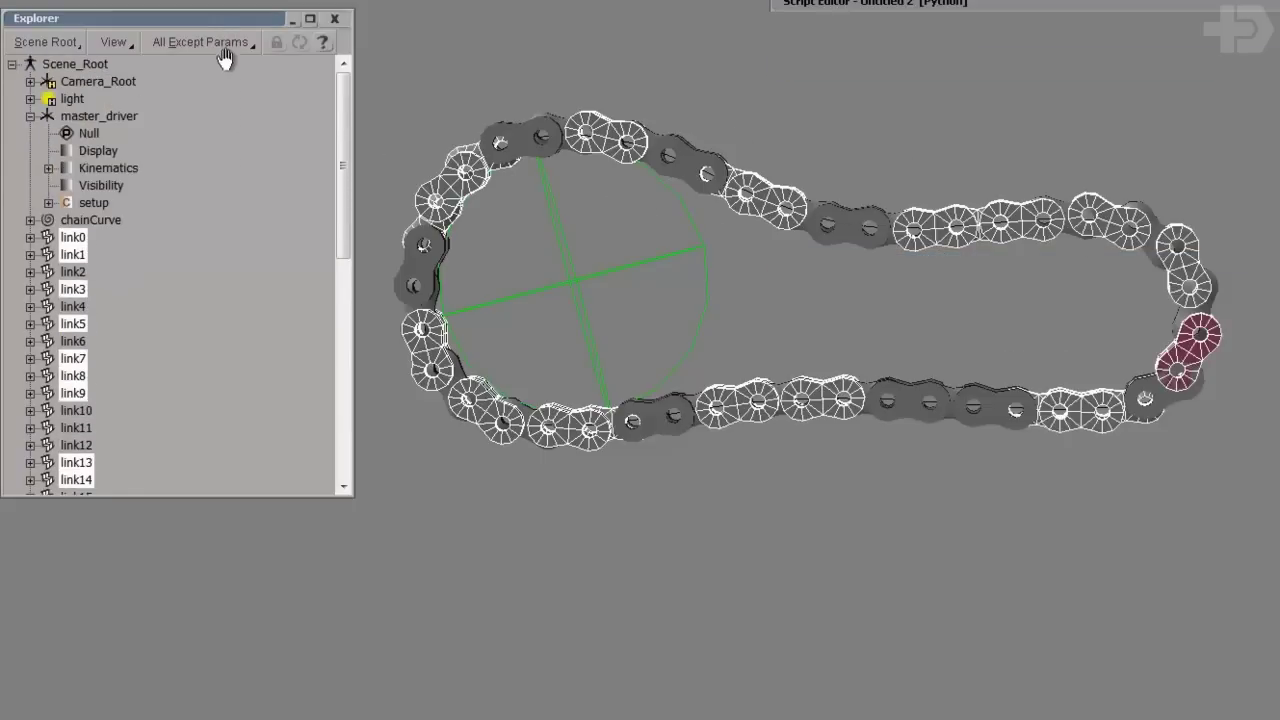
pyautogui.scroll(-10, 234, 131)
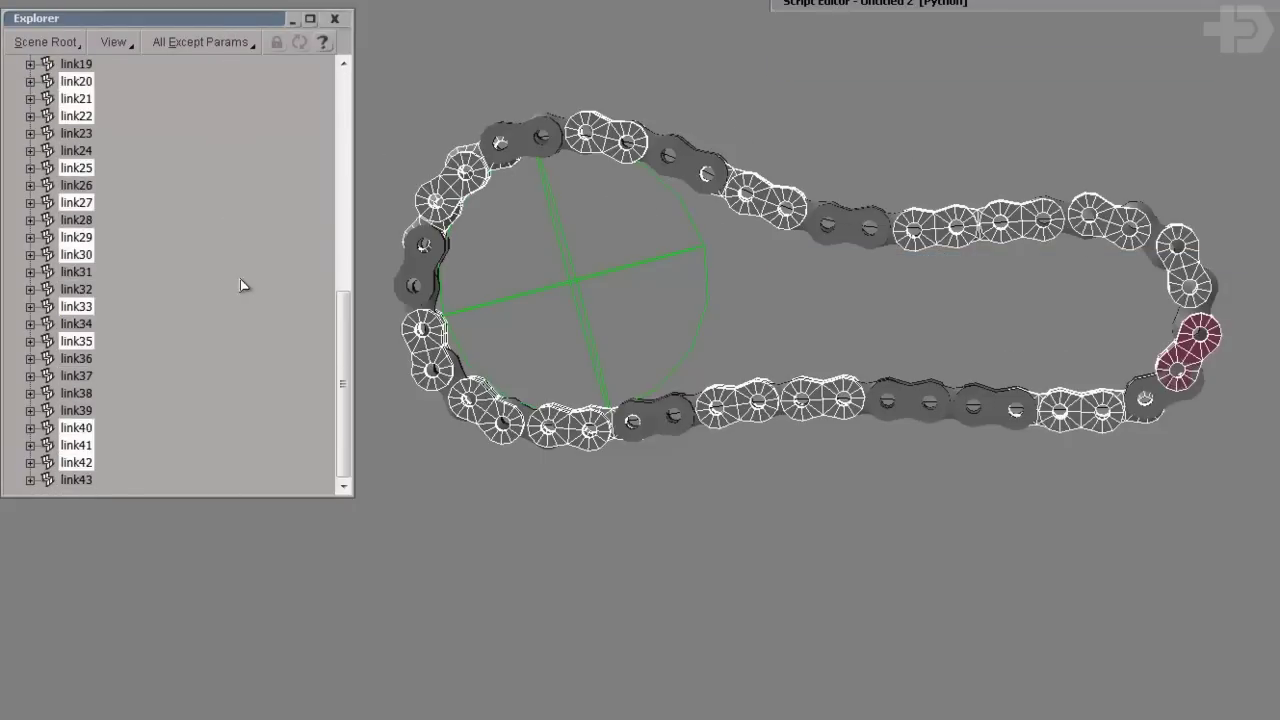
pyautogui.scroll(10, 228, 300)
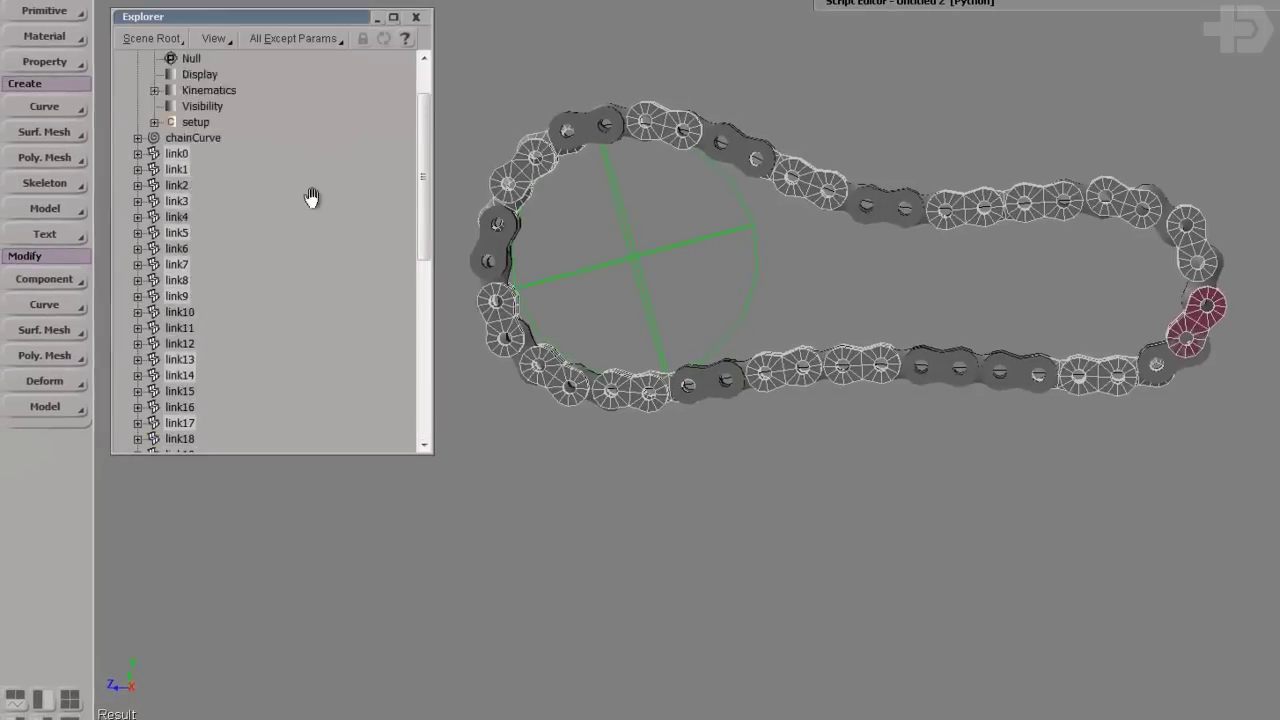
pyautogui.scroll(2, 312, 197)
# Select link1 through link43 and assign them the material used by link0.
pyautogui.click(176, 232)
pyautogui.scroll(-10, 252, 260)
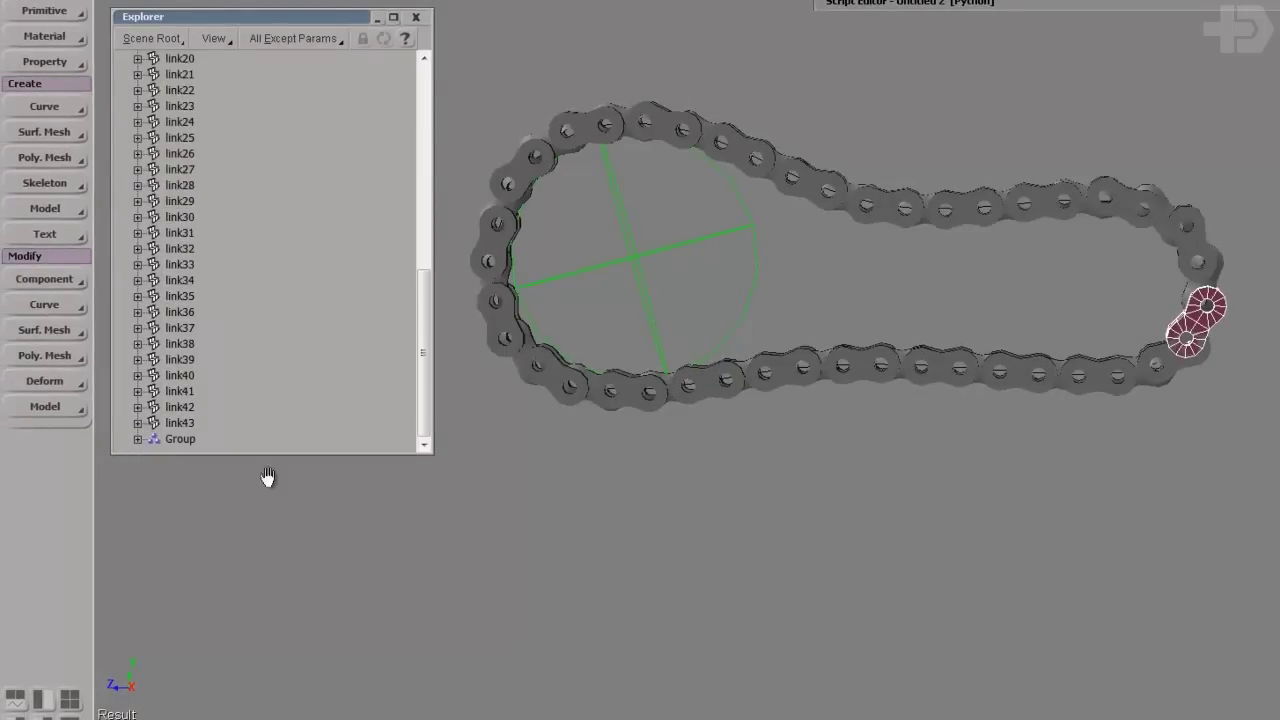
pyautogui.click(183, 434)
pyautogui.scroll(10, 299, 343)
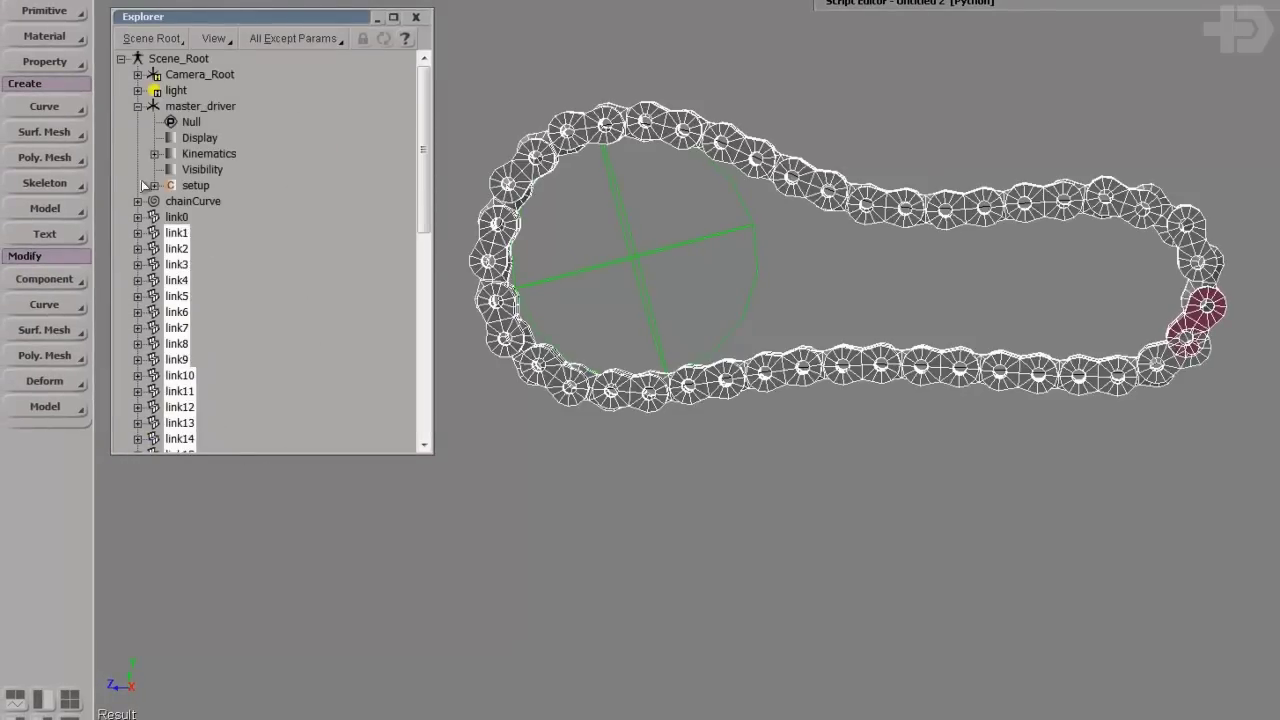
pyautogui.click(65, 38)
pyautogui.click(140, 38)
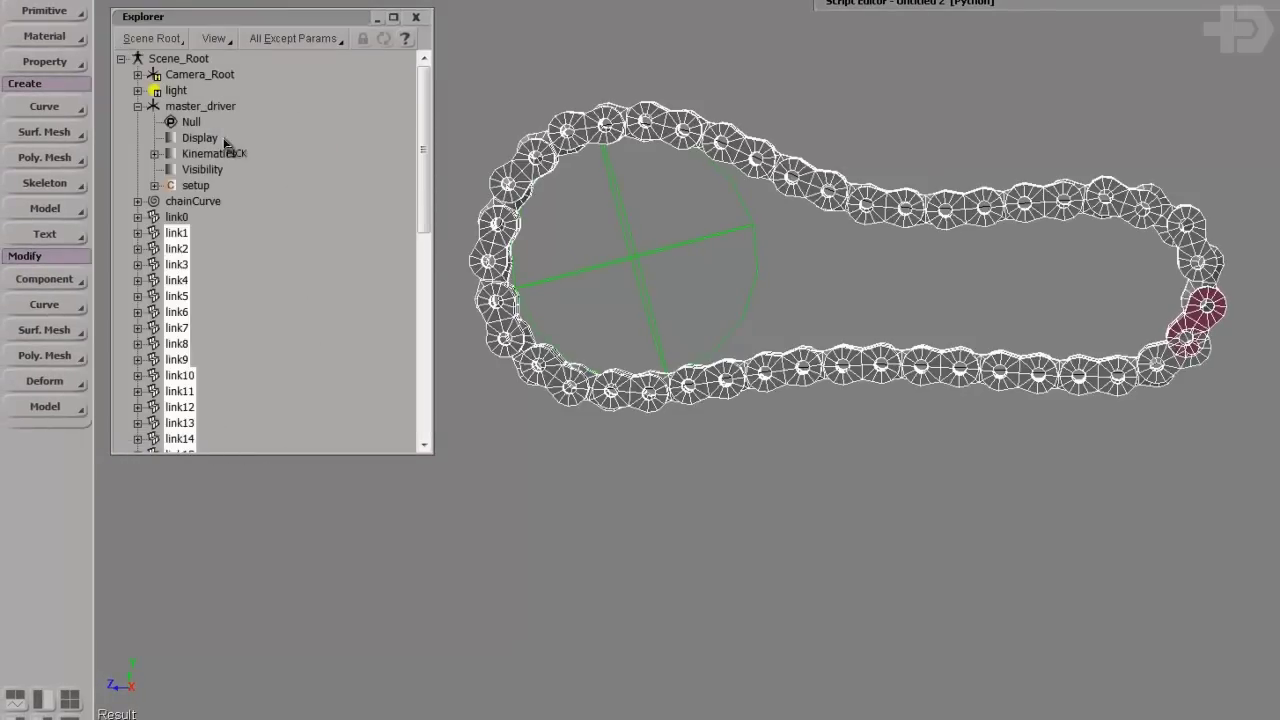
pyautogui.click(180, 217)
pyautogui.scroll(-10, 273, 245)
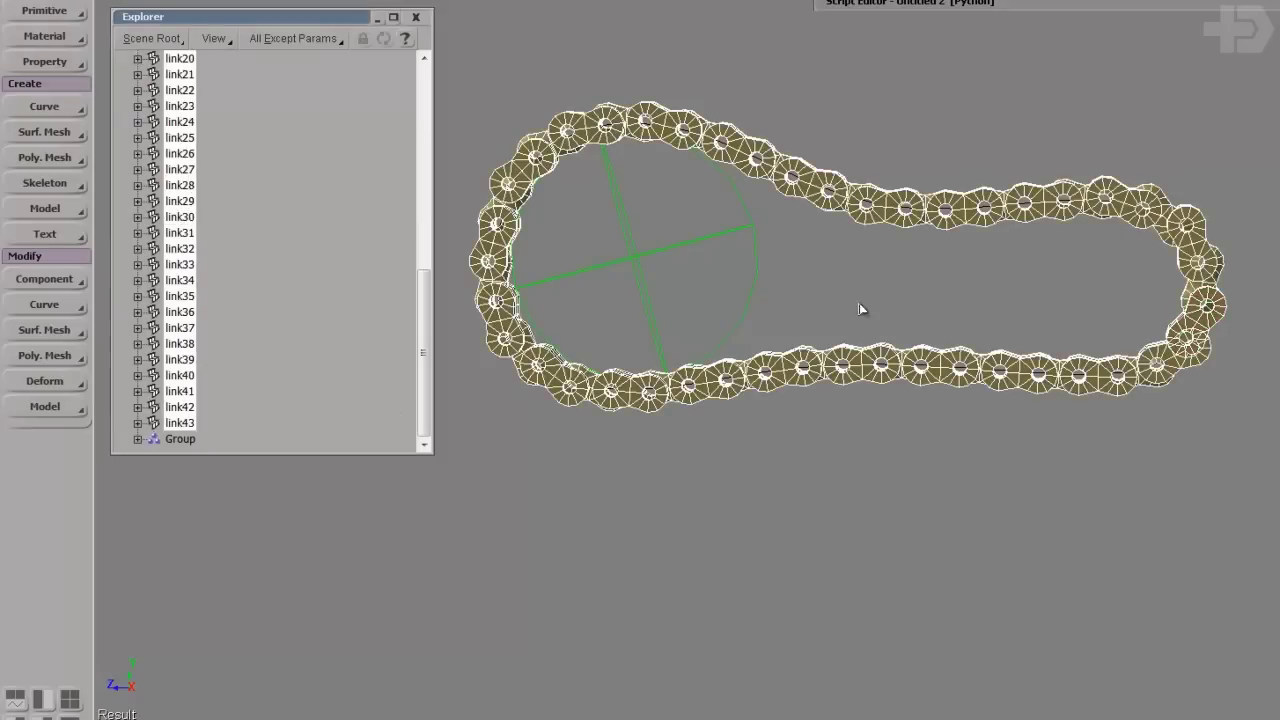
# Select the members of Group except link1 and try to assign them link1's material.
pyautogui.rightClick(190, 441)
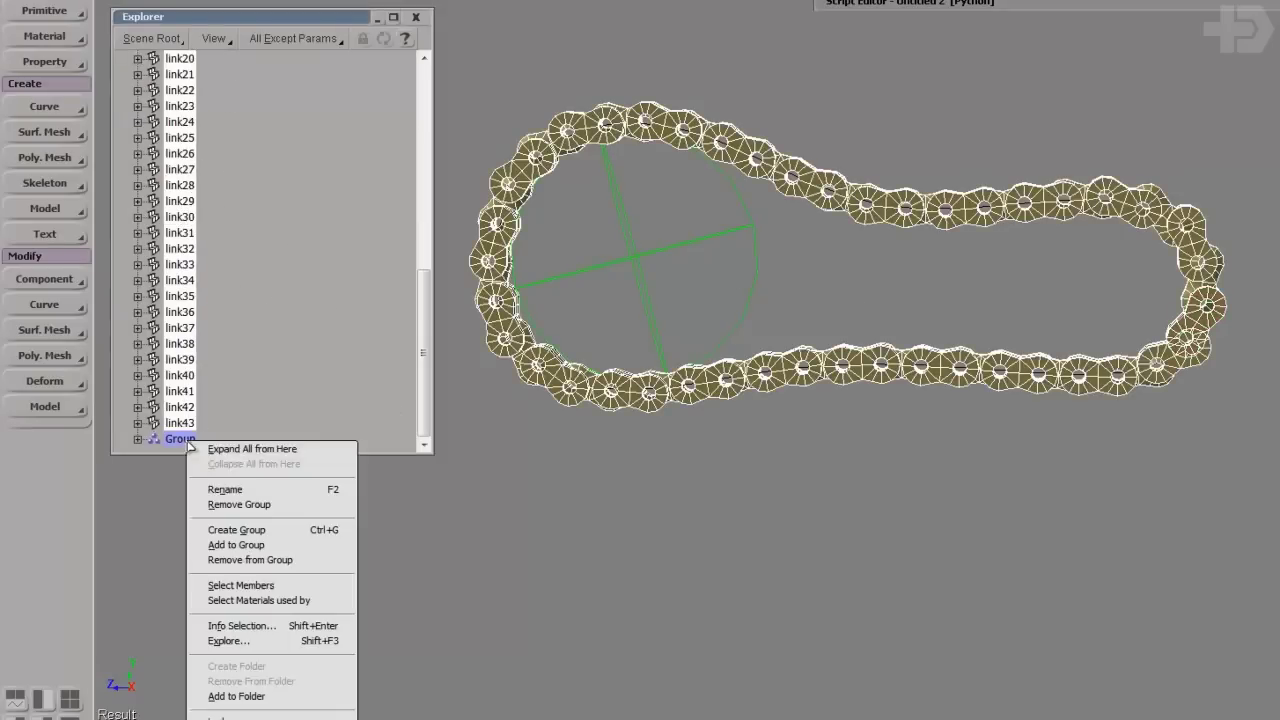
pyautogui.click(228, 601)
pyautogui.scroll(10, 266, 317)
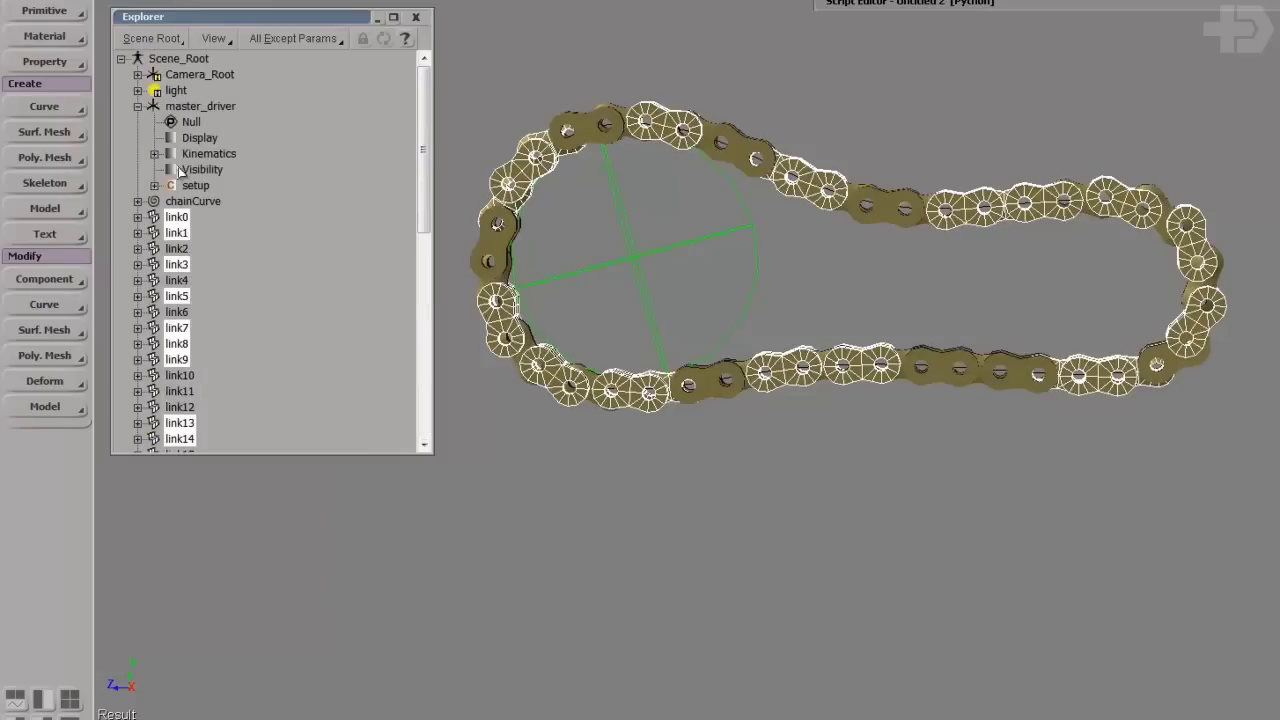
pyautogui.keyDown('ctrl'); pyautogui.click(176, 233); pyautogui.keyUp('ctrl')
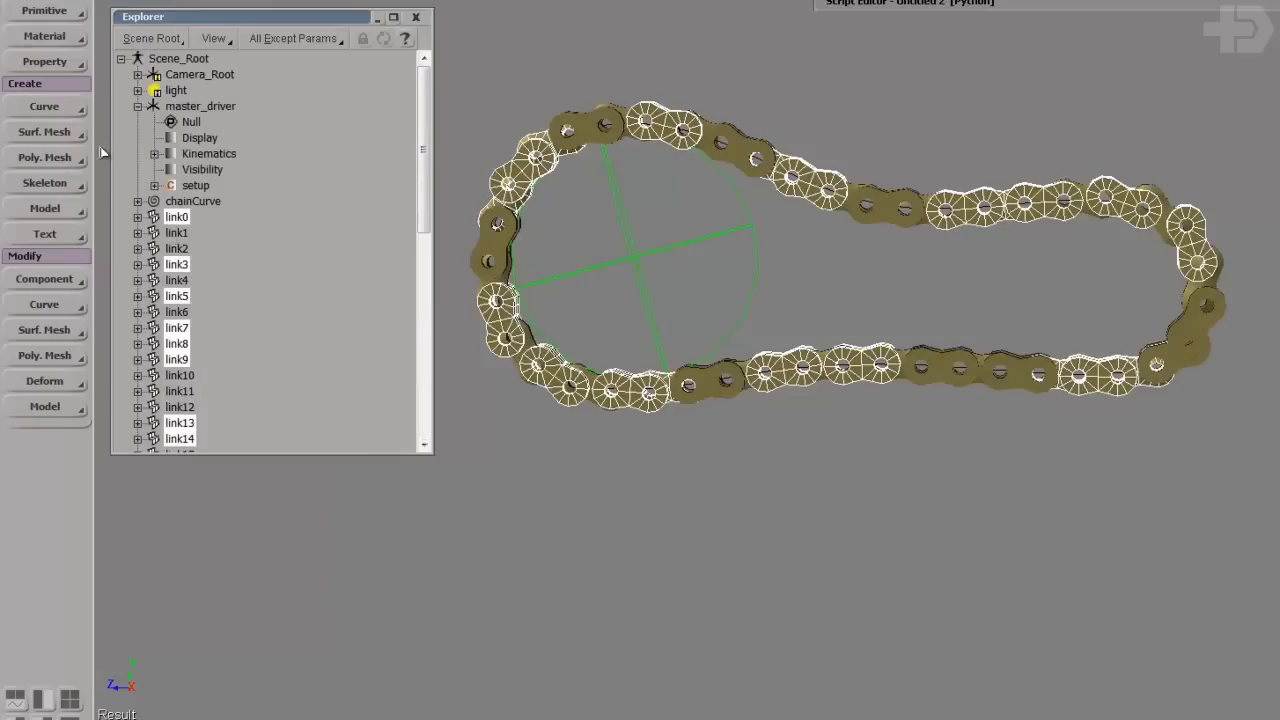
pyautogui.click(66, 40)
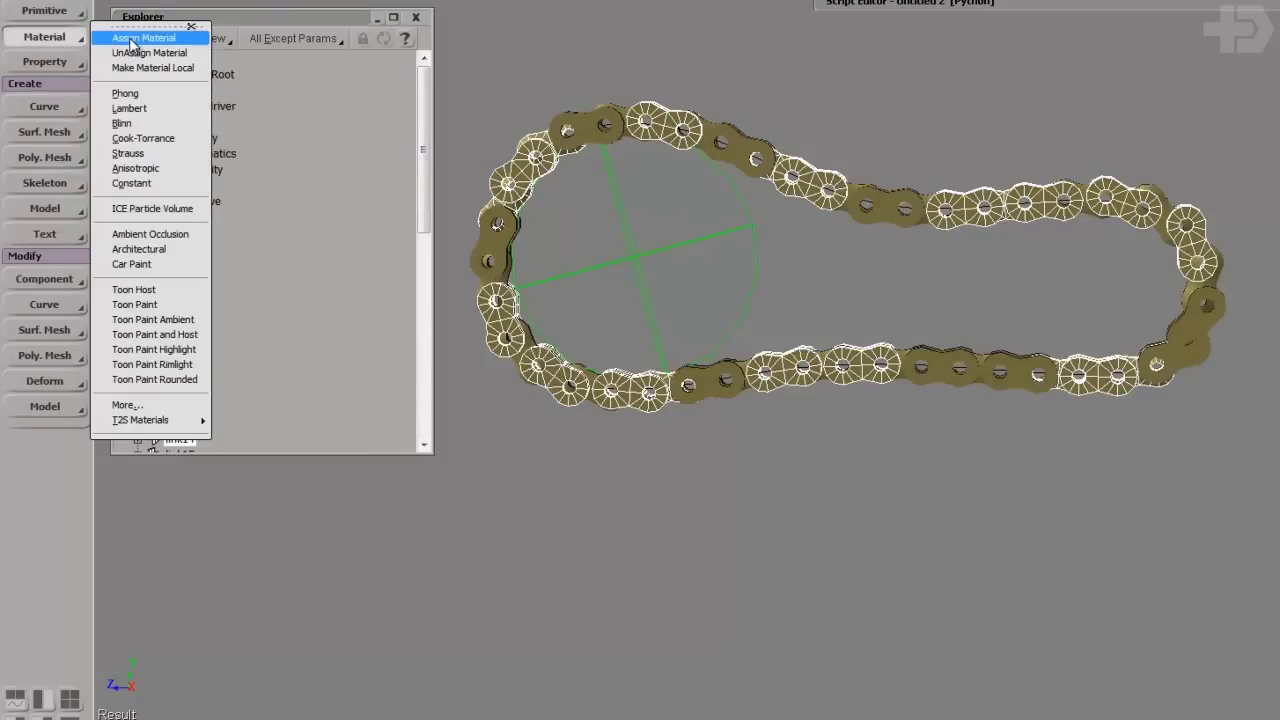
pyautogui.click(135, 38)
pyautogui.click(181, 236)
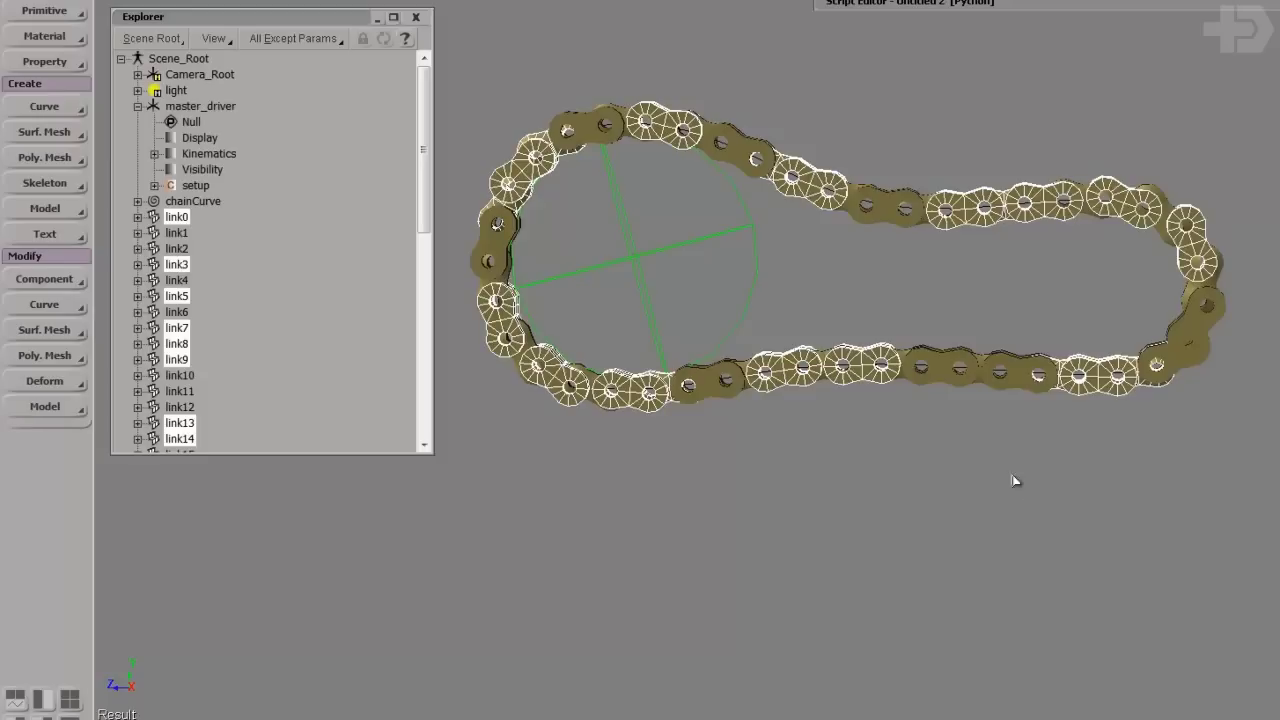
pyautogui.click(60, 42)
pyautogui.click(105, 53)
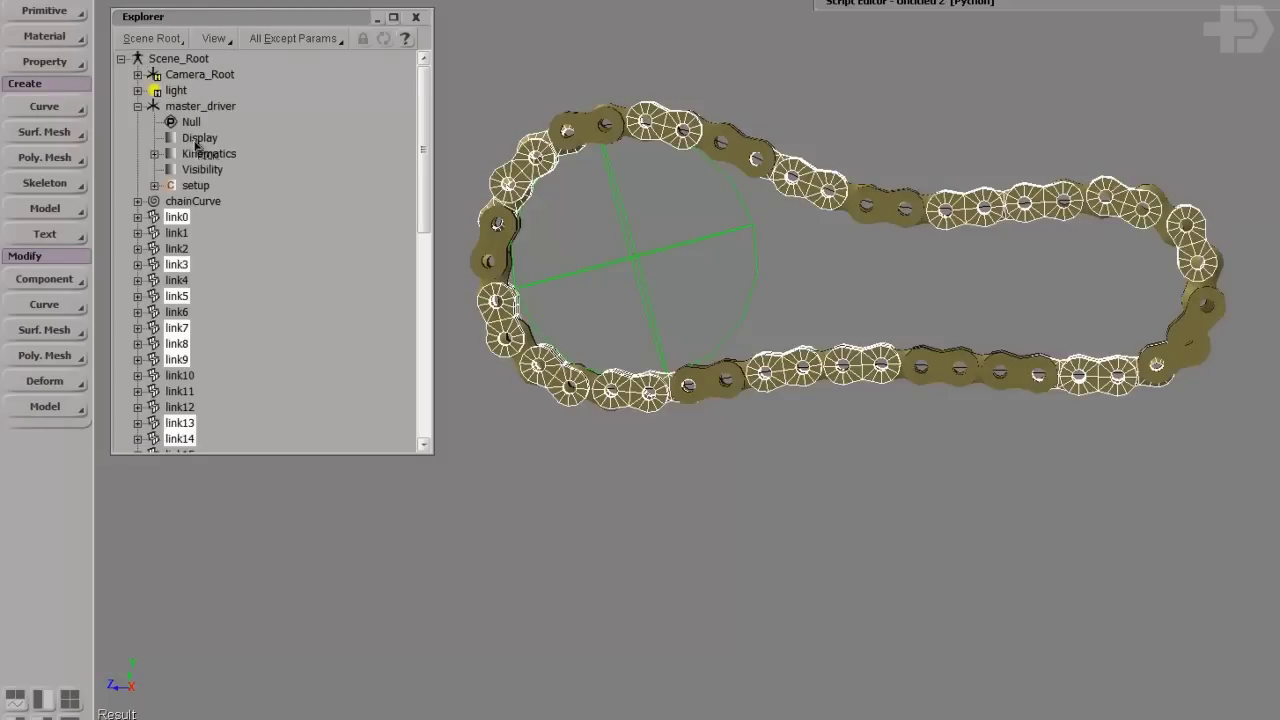
pyautogui.click(178, 232)
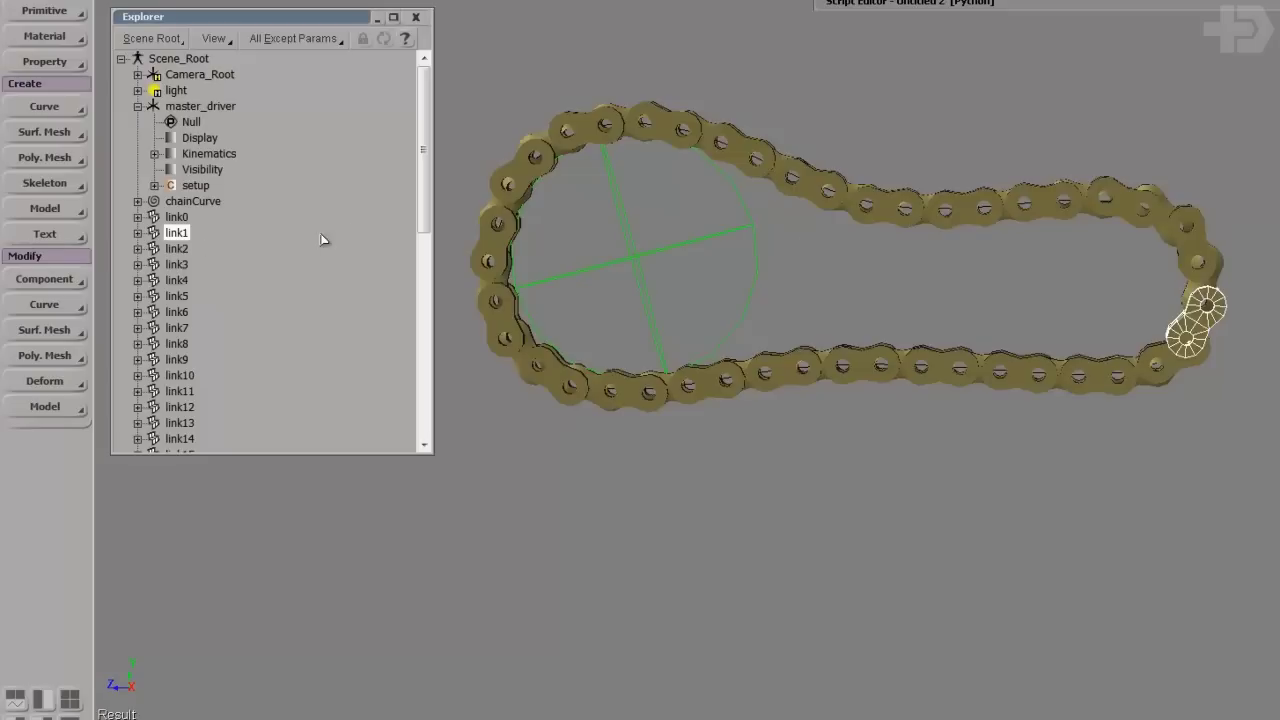
# Select the members of Group, assign them Material1 from the material library, and clear the selection.
pyautogui.press('m')
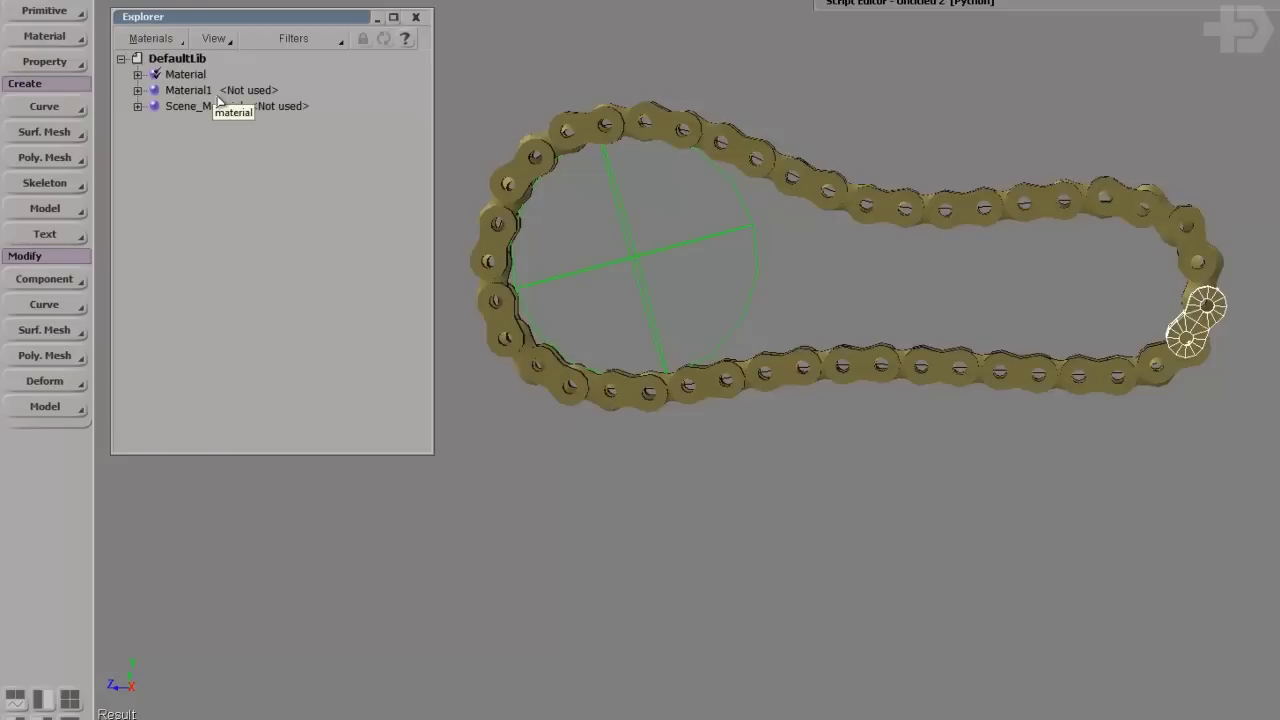
pyautogui.press('s')
pyautogui.click(178, 217)
pyautogui.scroll(-10, 264, 302)
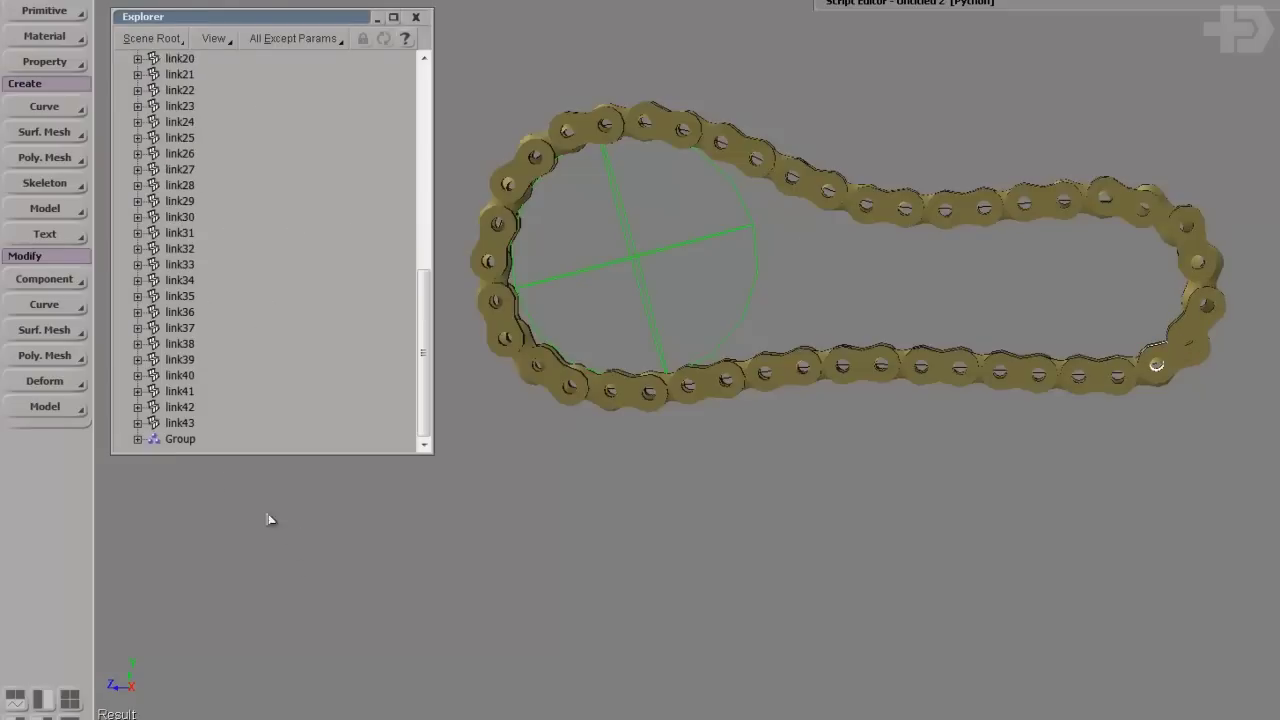
pyautogui.rightClick(196, 447)
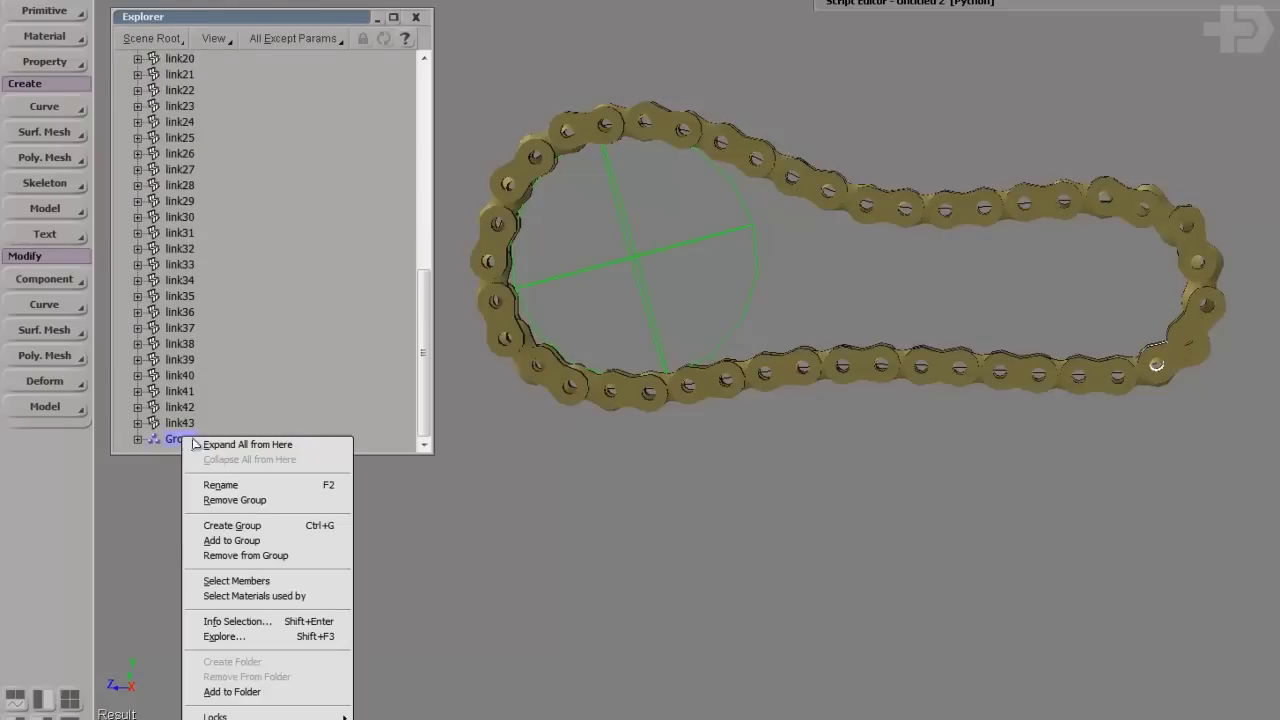
pyautogui.click(243, 581)
pyautogui.click(156, 40)
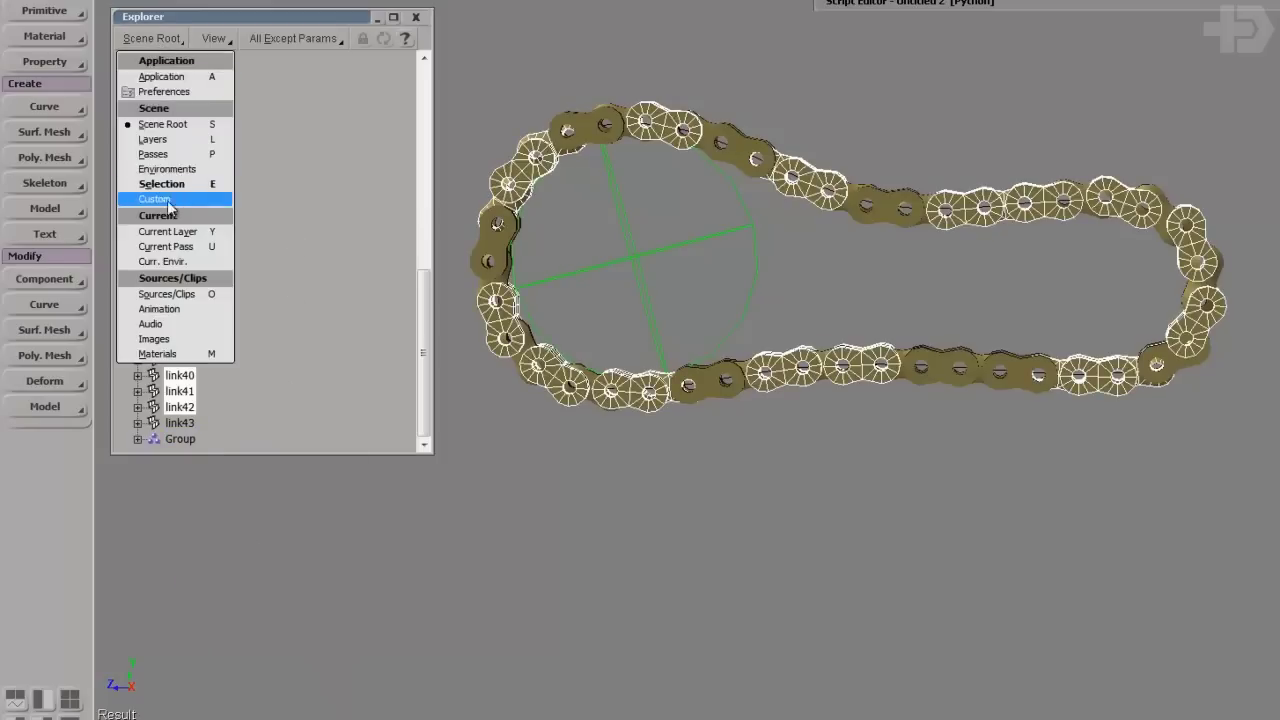
pyautogui.click(190, 355)
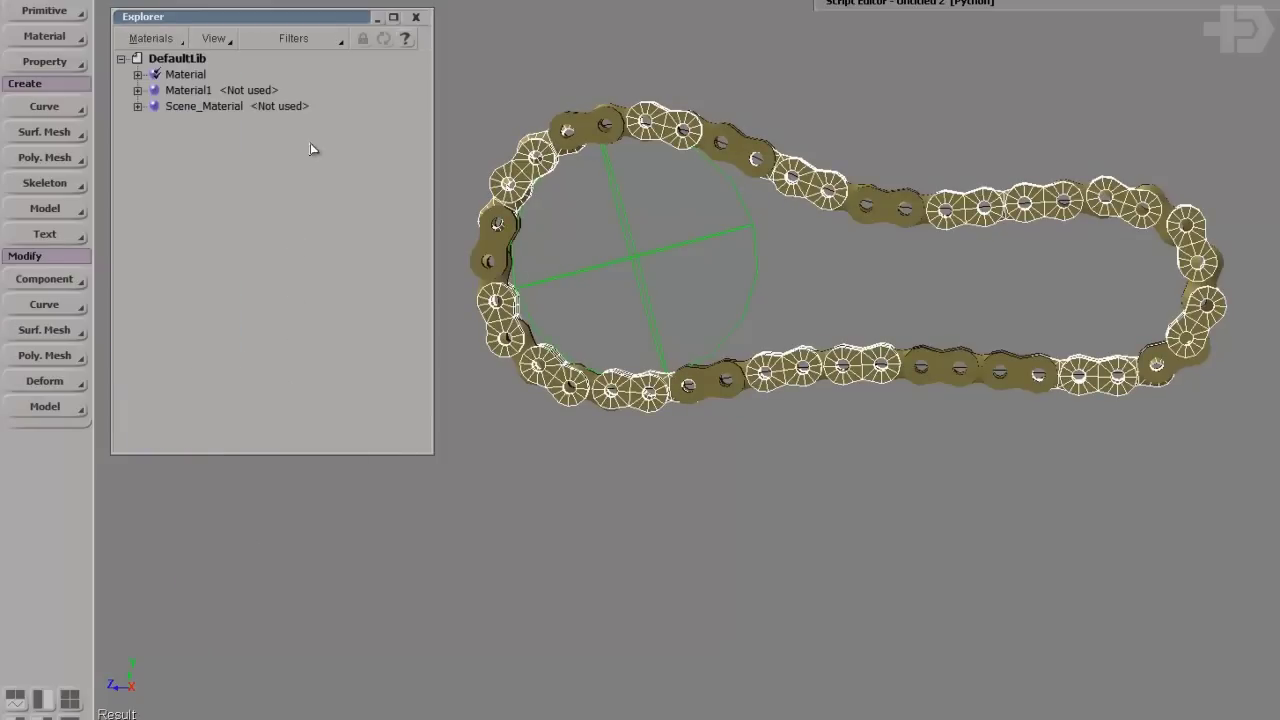
pyautogui.click(55, 36)
pyautogui.click(140, 38)
pyautogui.click(245, 90)
pyautogui.moveTo(863, 84); pyautogui.dragTo(848, 130)
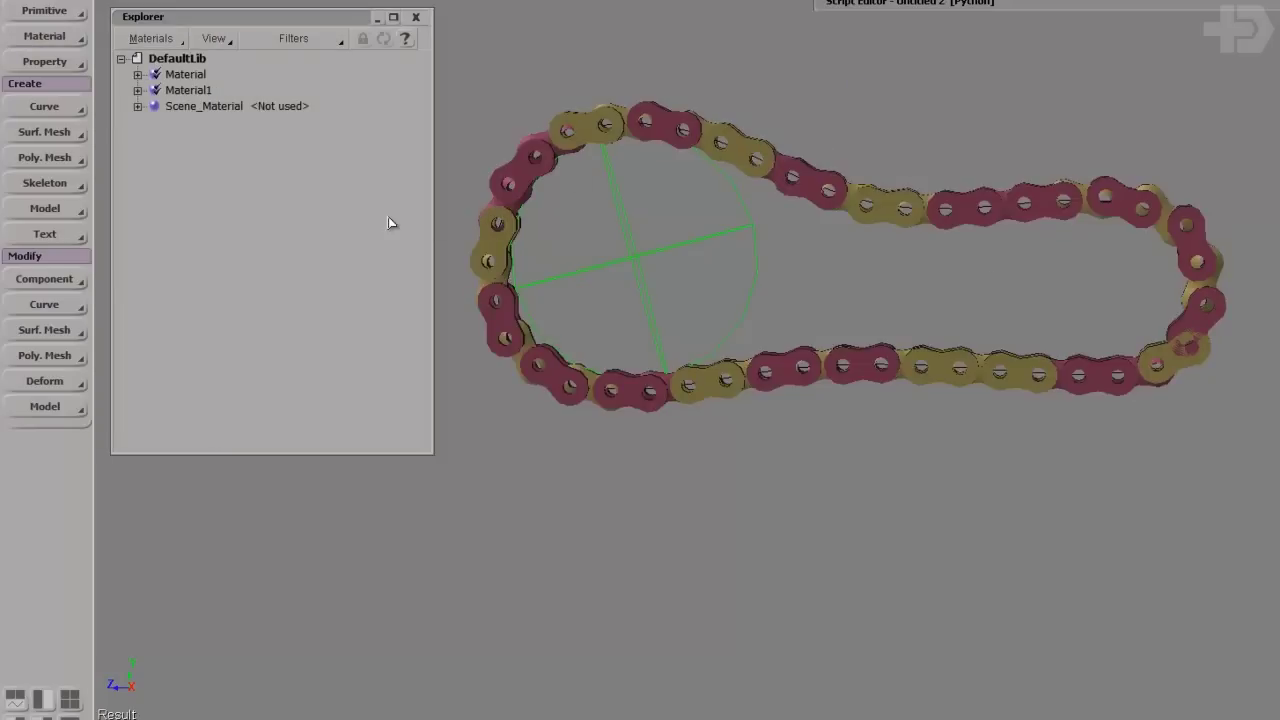
# Rotate the master_driver null about its X axis to run the two-coloured links along the curve.
pyautogui.click(319, 202)
pyautogui.press('s')
pyautogui.scroll(10, 351, 240)
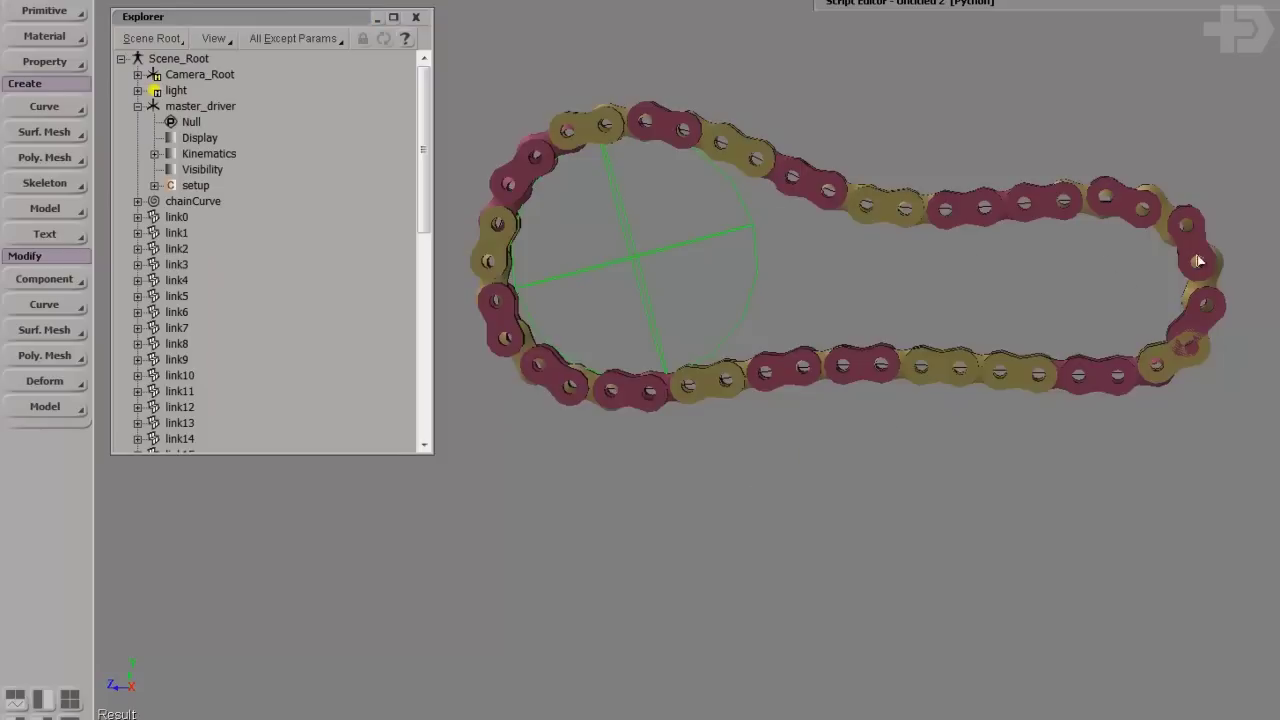
pyautogui.click(657, 296)
pyautogui.press('c')
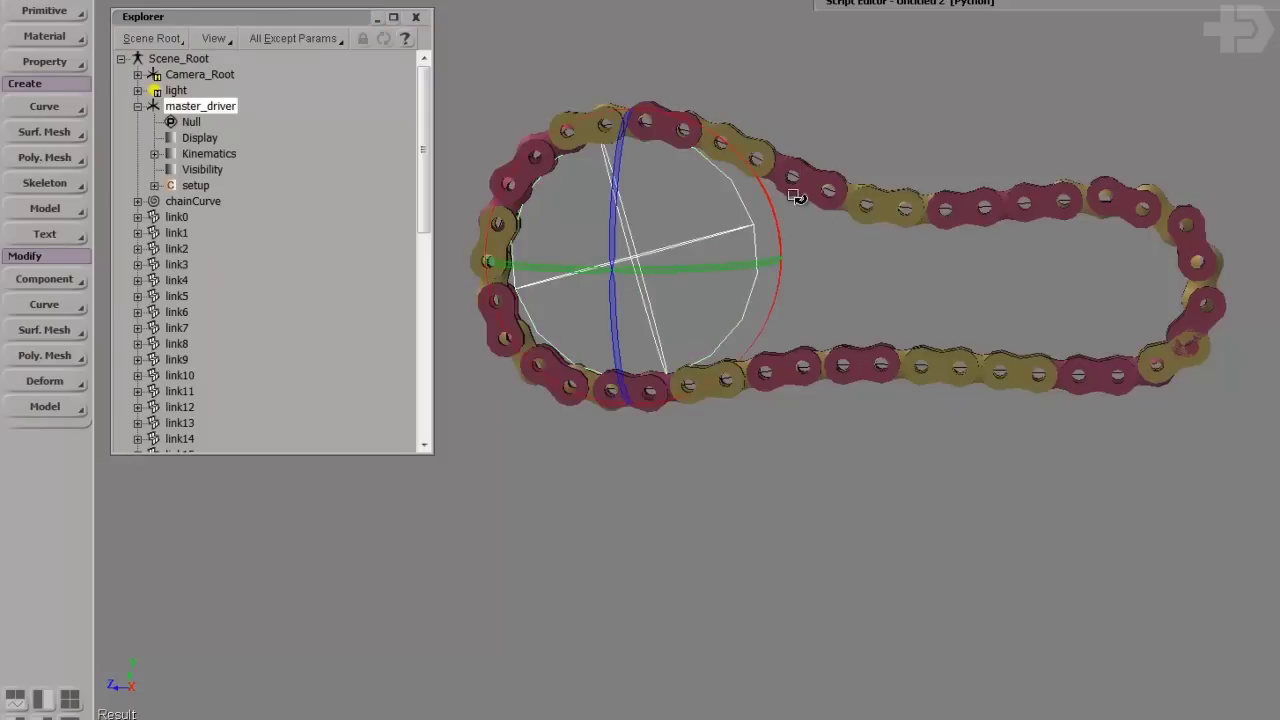
pyautogui.moveTo(757, 171); pyautogui.dragTo(775, 1)
pyautogui.moveTo(946, 200); pyautogui.dragTo(776, 203)
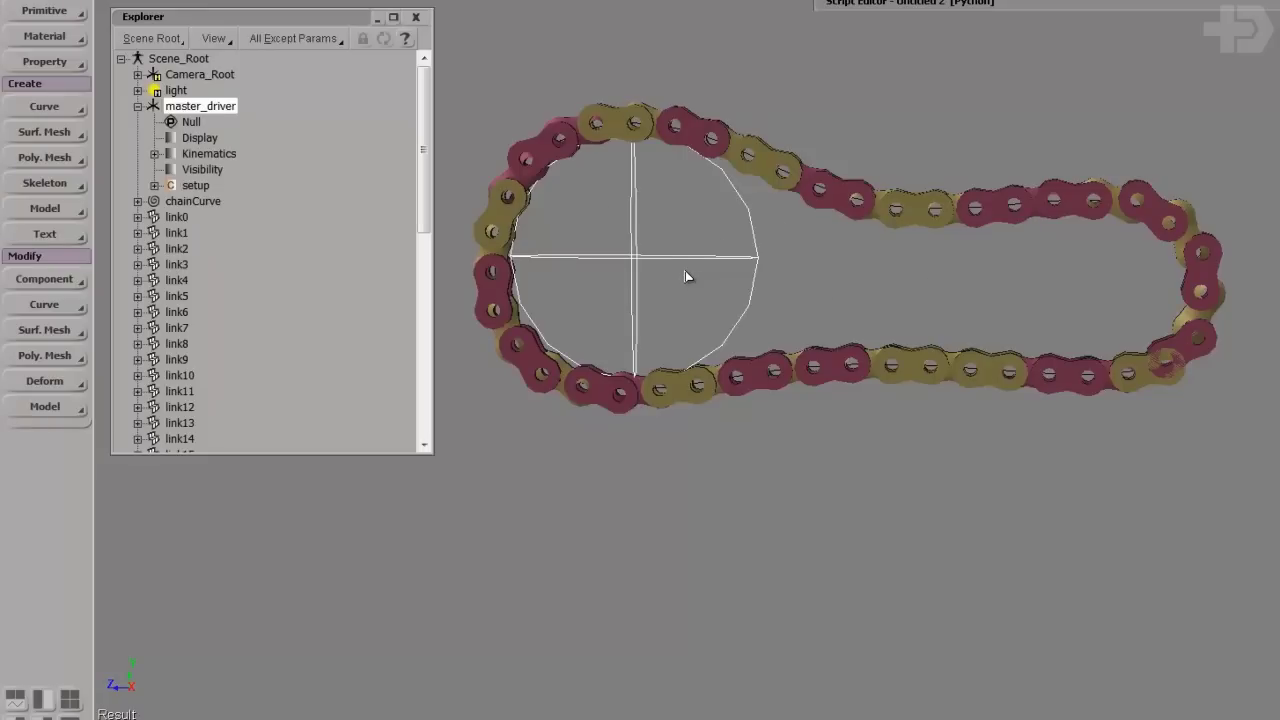
pyautogui.press('c')
pyautogui.moveTo(749, 223); pyautogui.dragTo(837, 289)
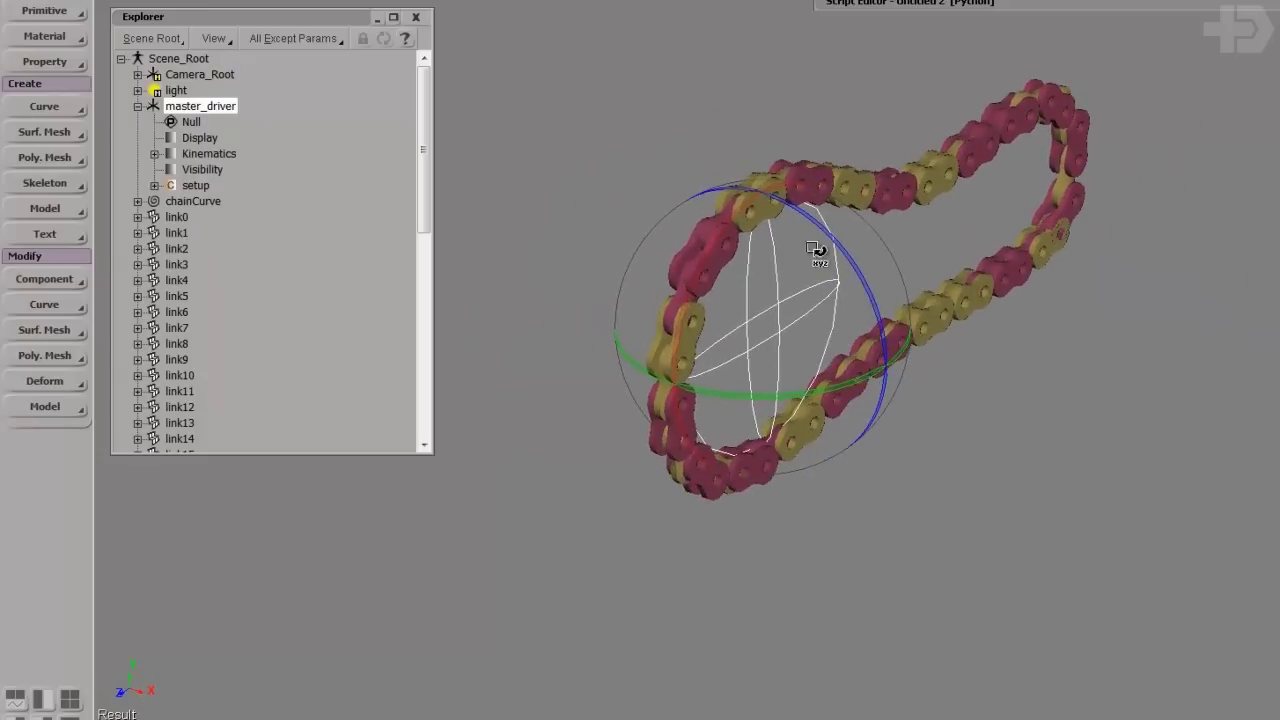
pyautogui.moveTo(727, 225)
pyautogui.mouseDown()
pyautogui.moveTo(677, 383)
pyautogui.moveTo(729, 221)
pyautogui.mouseUp()
# Select link1 through link43, scale them wider along X, and clear the selection.
pyautogui.click(192, 233)
pyautogui.scroll(-10, 323, 251)
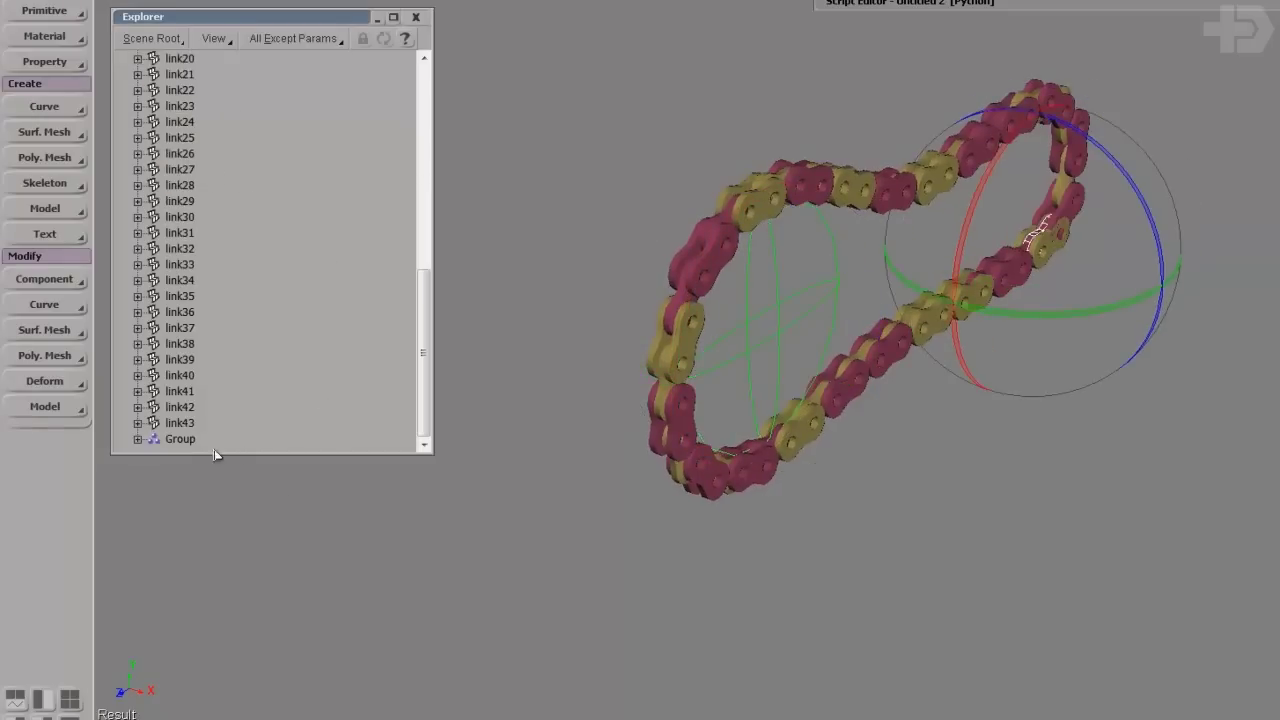
pyautogui.keyDown('shift'); pyautogui.click(190, 425); pyautogui.keyUp('shift')
pyautogui.press('x')
pyautogui.moveTo(864, 292); pyautogui.dragTo(26, 51)
pyautogui.moveTo(768, 265); pyautogui.dragTo(453, 180)
pyautogui.press('space')
pyautogui.click(1260, 480)
pyautogui.moveTo(1257, 494); pyautogui.dragTo(1140, 427, button='right')
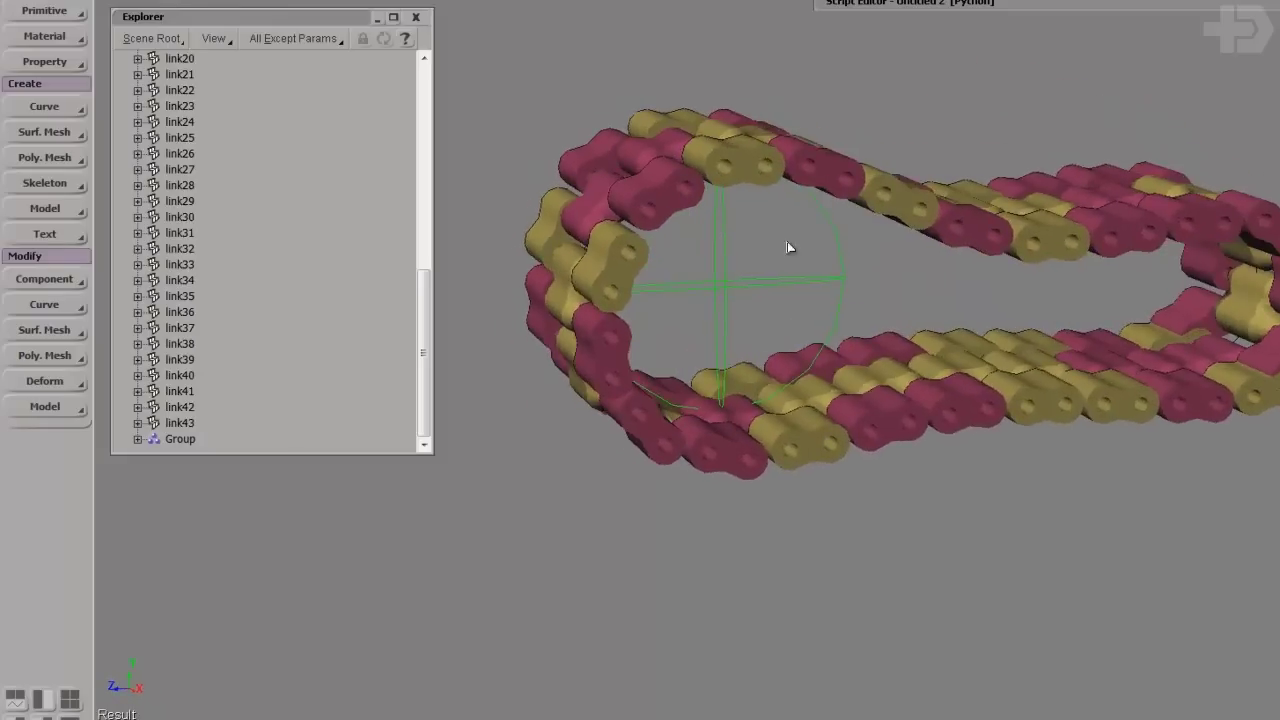
# Rotate the master_driver null to test the widened chain, then undo both the rotation and the link scaling.
pyautogui.click(768, 286)
pyautogui.press('c')
pyautogui.moveTo(652, 189); pyautogui.dragTo(1070, 335)
pyautogui.hotkey('ctrl', 'z')
pyautogui.hotkey('ctrl', 'z')
pyautogui.press('KP_Add')
# Duplicate the master_driver null and move the copy to the narrower end of the chain.
pyautogui.press('s')
pyautogui.moveTo(1151, 467); pyautogui.dragTo(1118, 450)
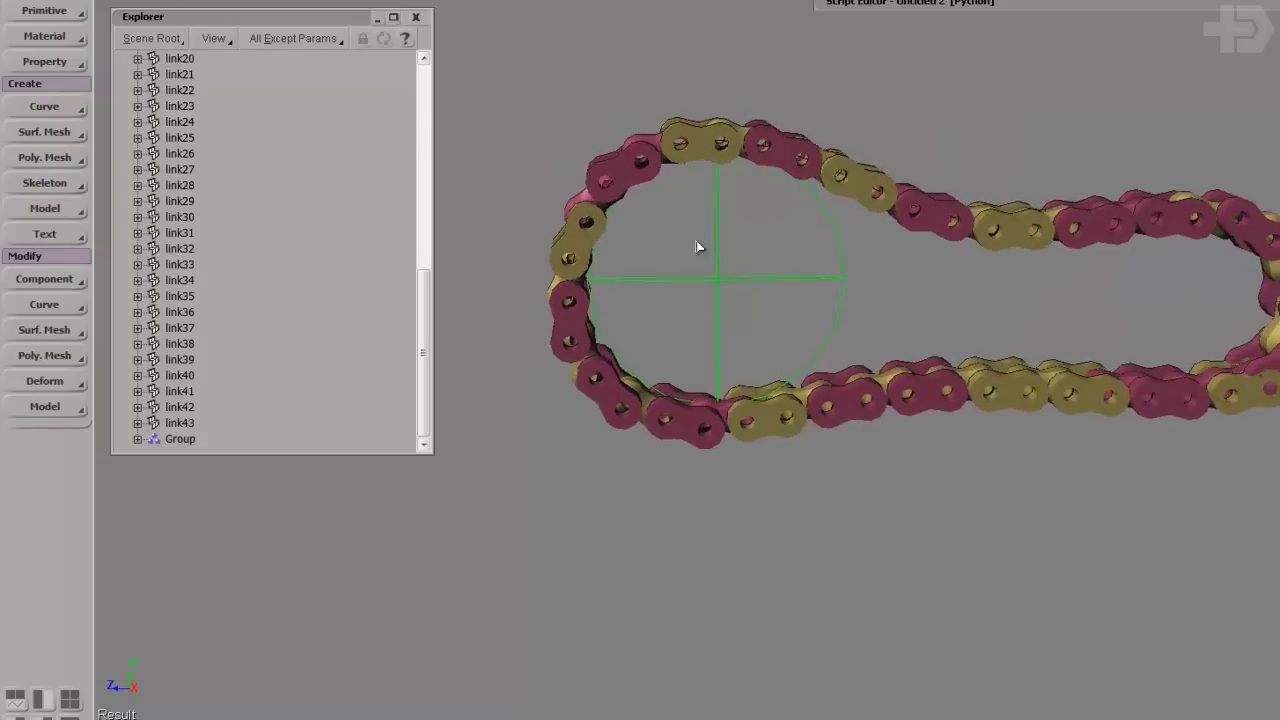
pyautogui.moveTo(698, 243); pyautogui.dragTo(740, 314)
pyautogui.hotkey('ctrl', 'd')
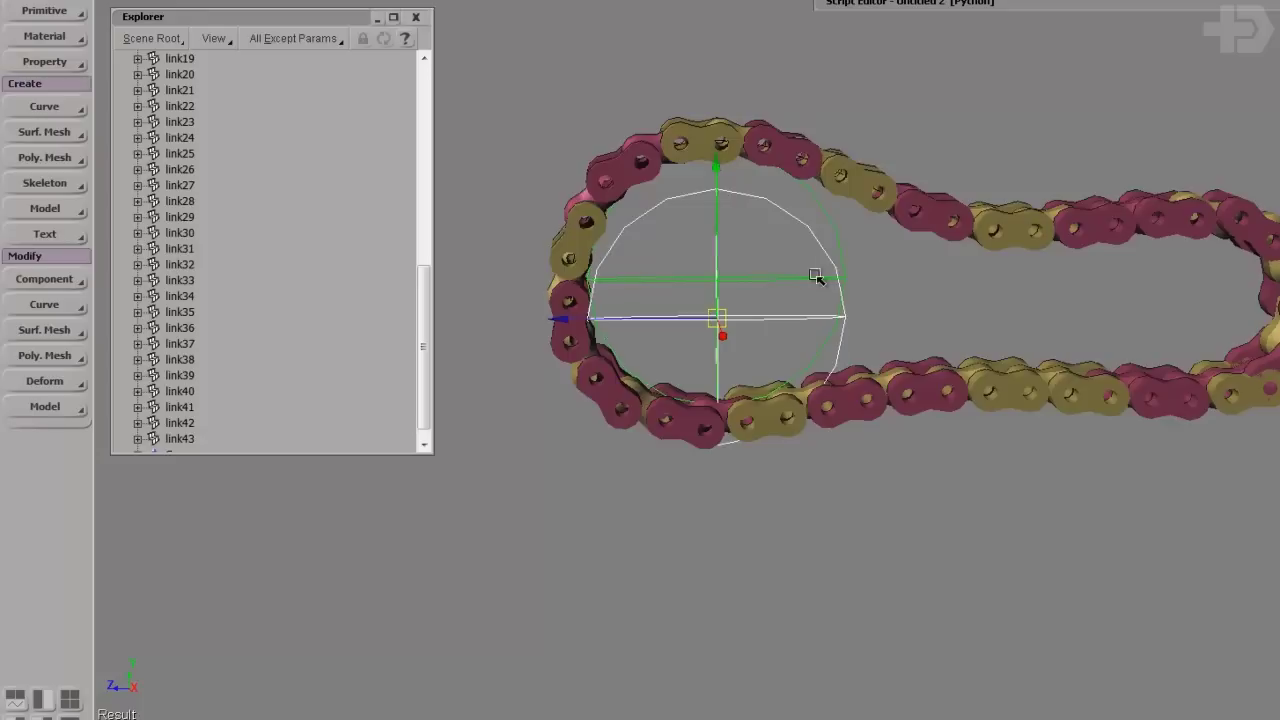
pyautogui.moveTo(649, 254); pyautogui.dragTo(1047, 220)
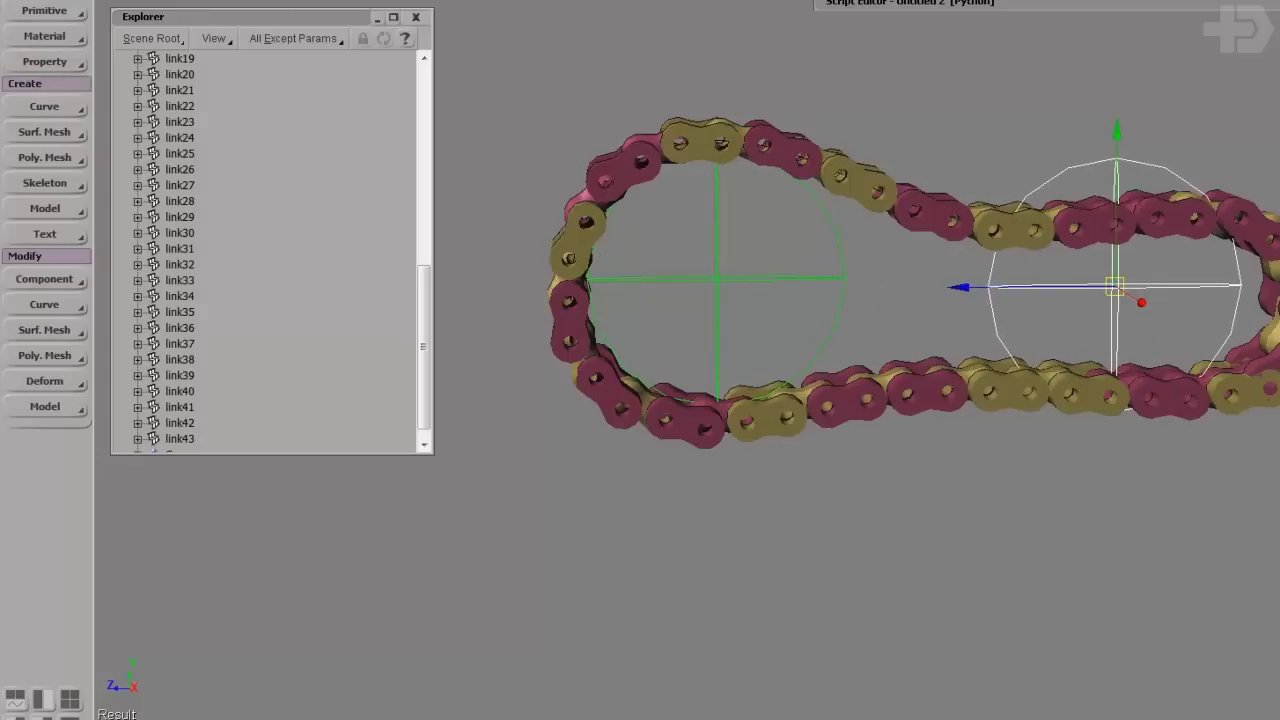
# Set the duplicated null's wireframe colour to blue with R 0.000, G 0.251 and B 1.000, and close its display properties.
pyautogui.hotkey('alt', 'Return')
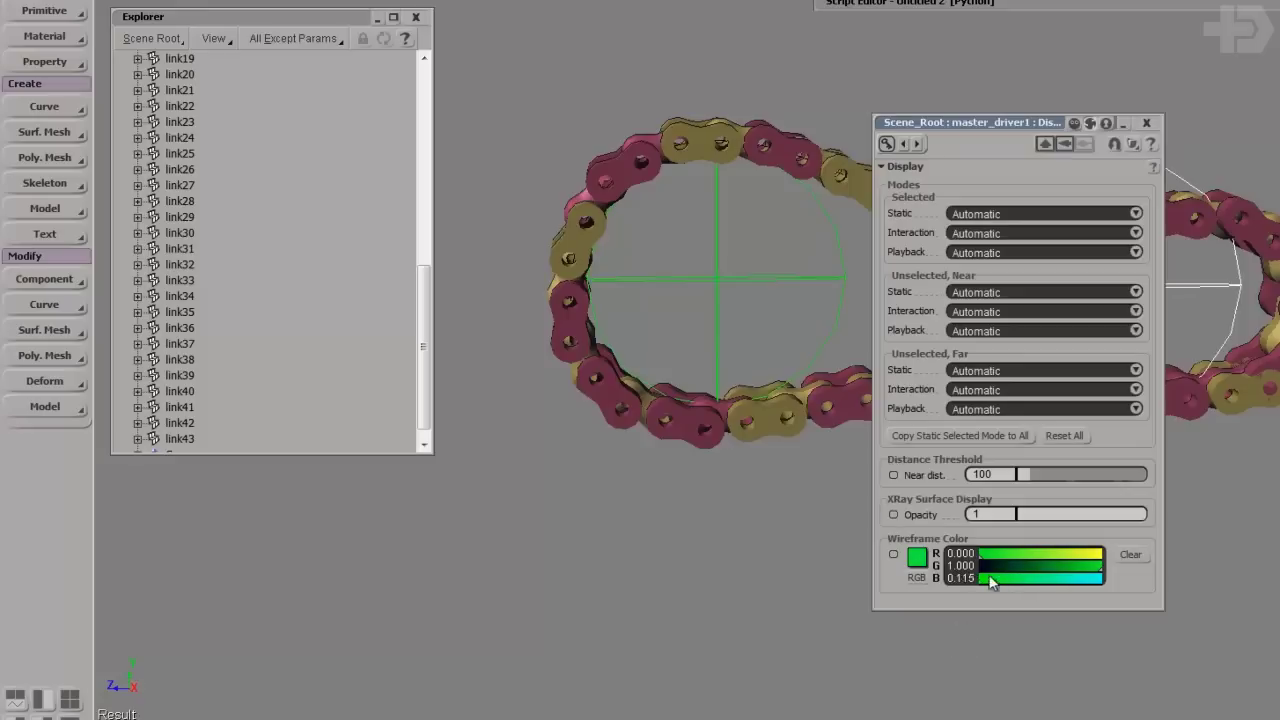
pyautogui.moveTo(1036, 566); pyautogui.dragTo(1140, 578)
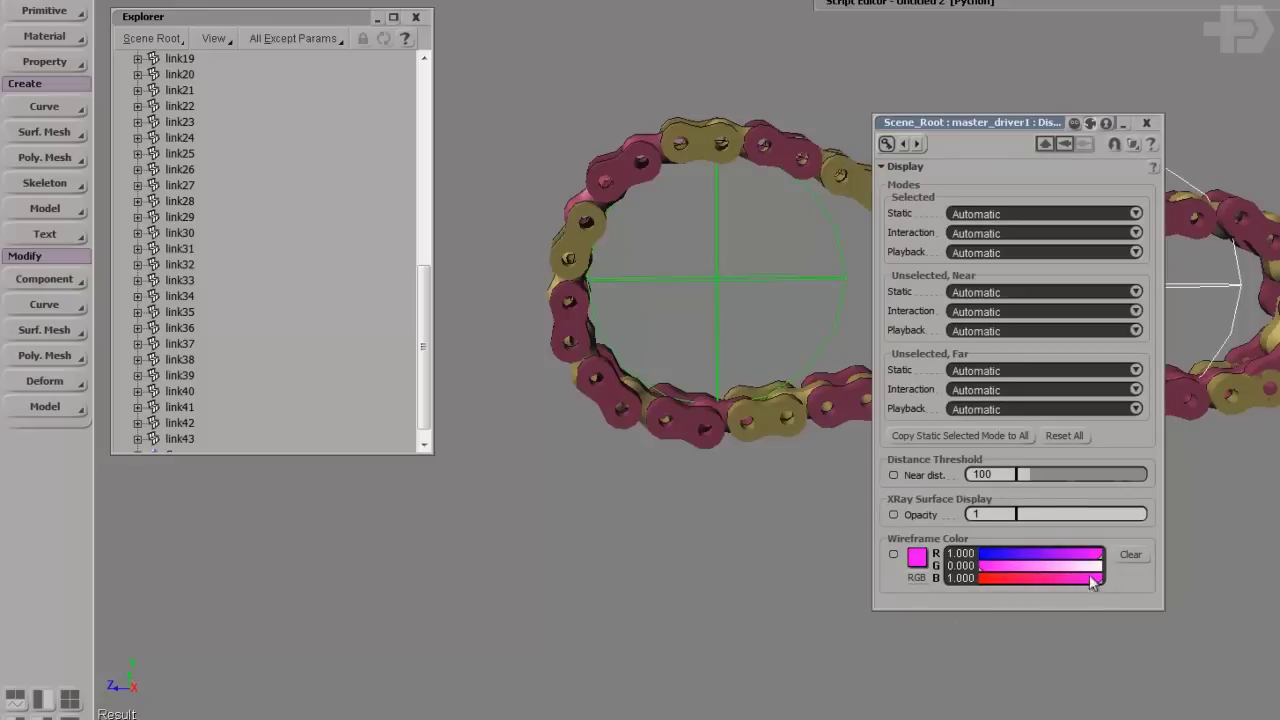
pyautogui.moveTo(1006, 570); pyautogui.dragTo(1019, 568)
pyautogui.moveTo(946, 90); pyautogui.dragTo(813, 70)
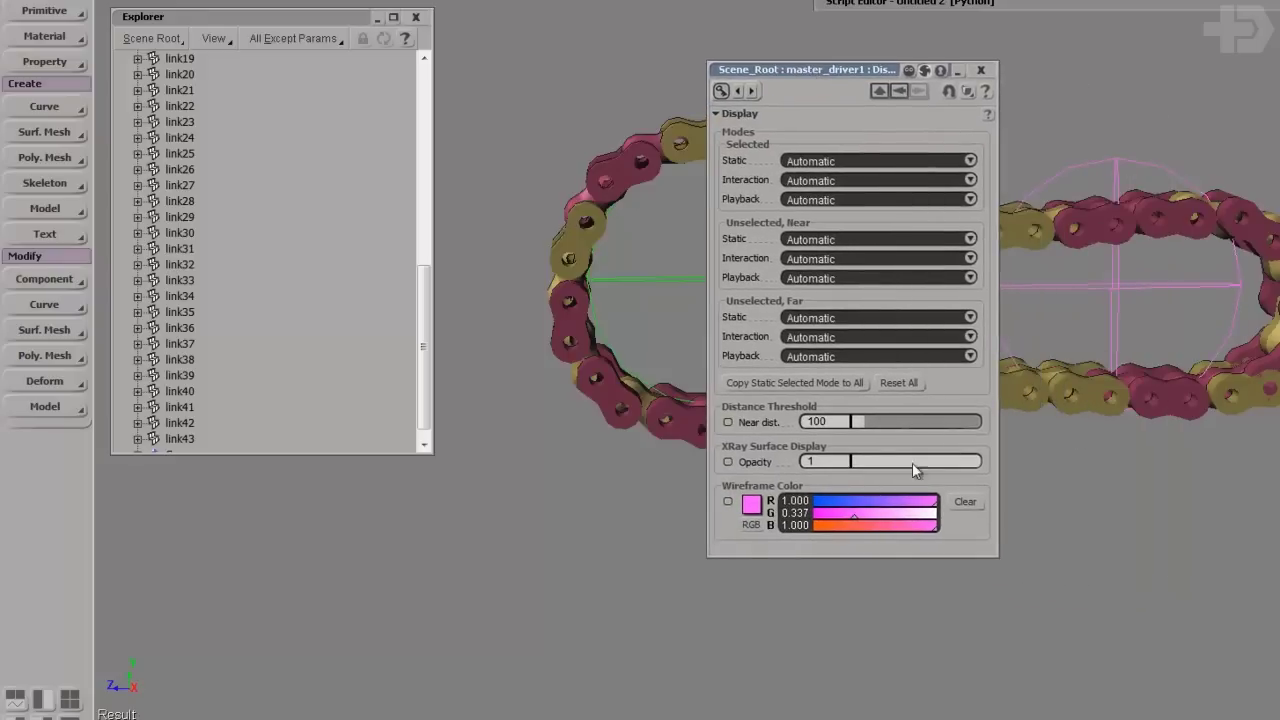
pyautogui.moveTo(840, 500); pyautogui.dragTo(789, 502)
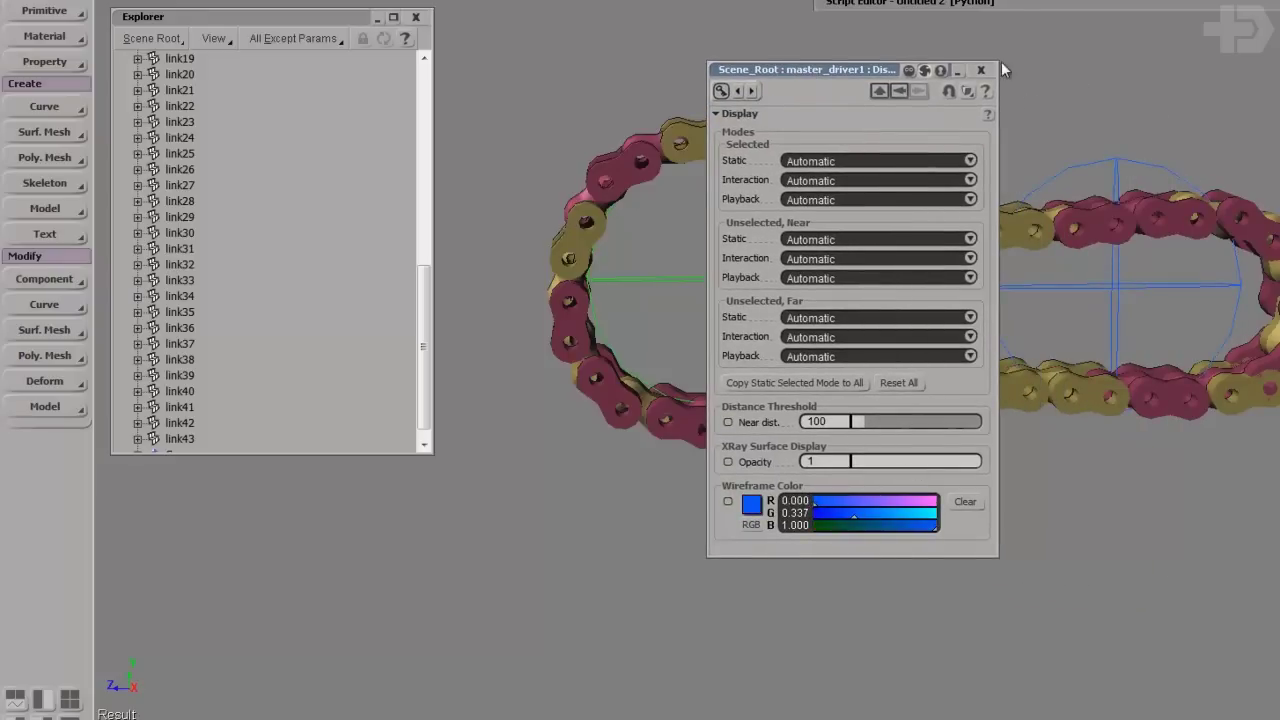
pyautogui.moveTo(846, 515); pyautogui.dragTo(839, 515)
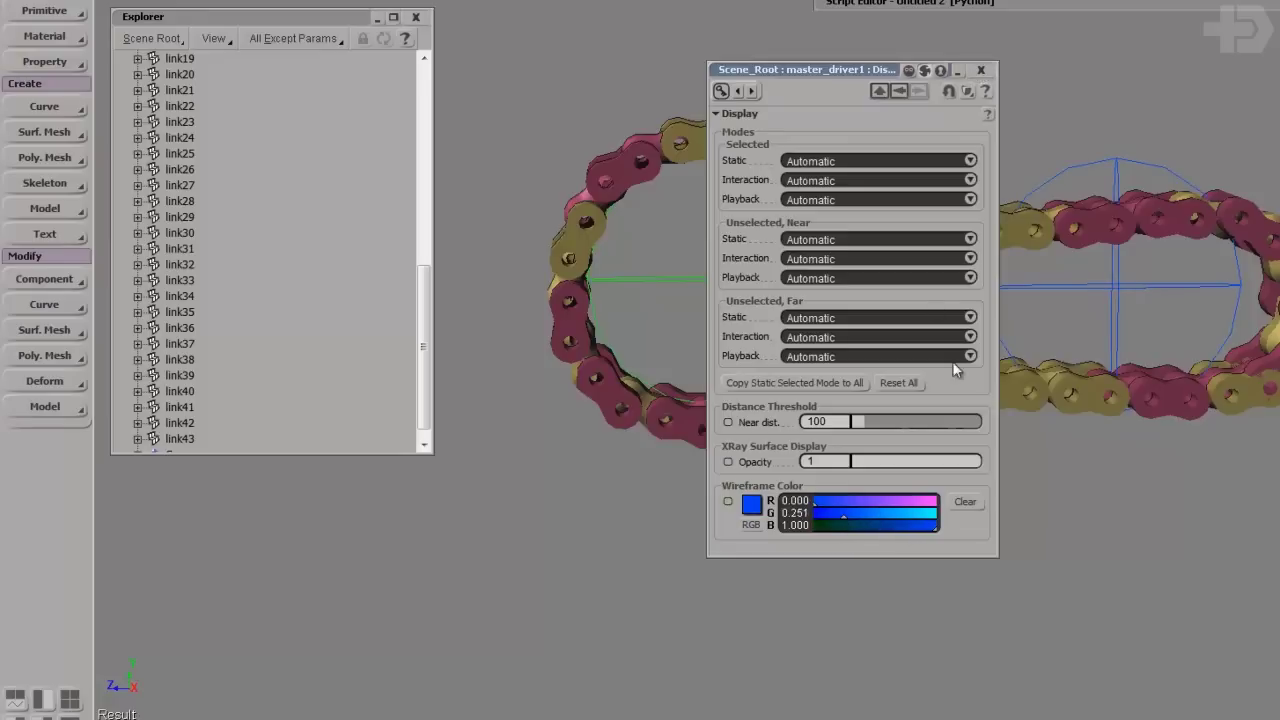
pyautogui.click(980, 70)
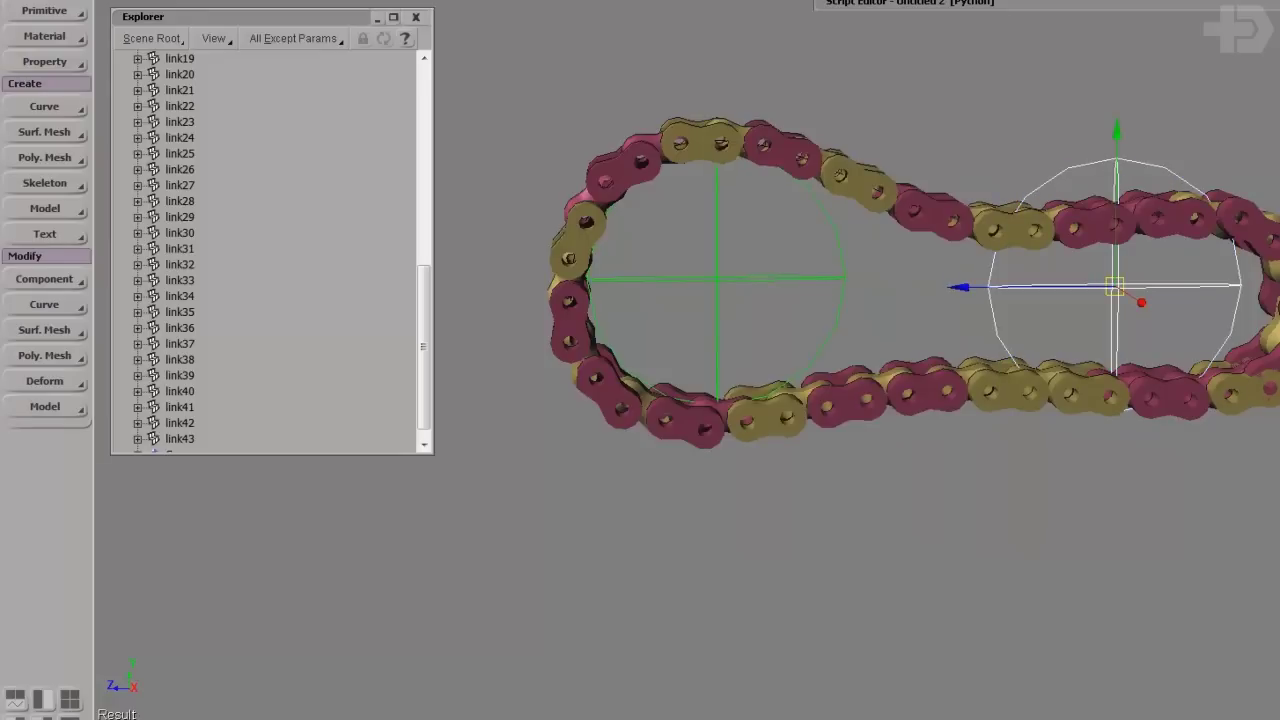
# Select the blue null and rename it master_driven.
pyautogui.hotkey('ctrl', 'shift', 'a')
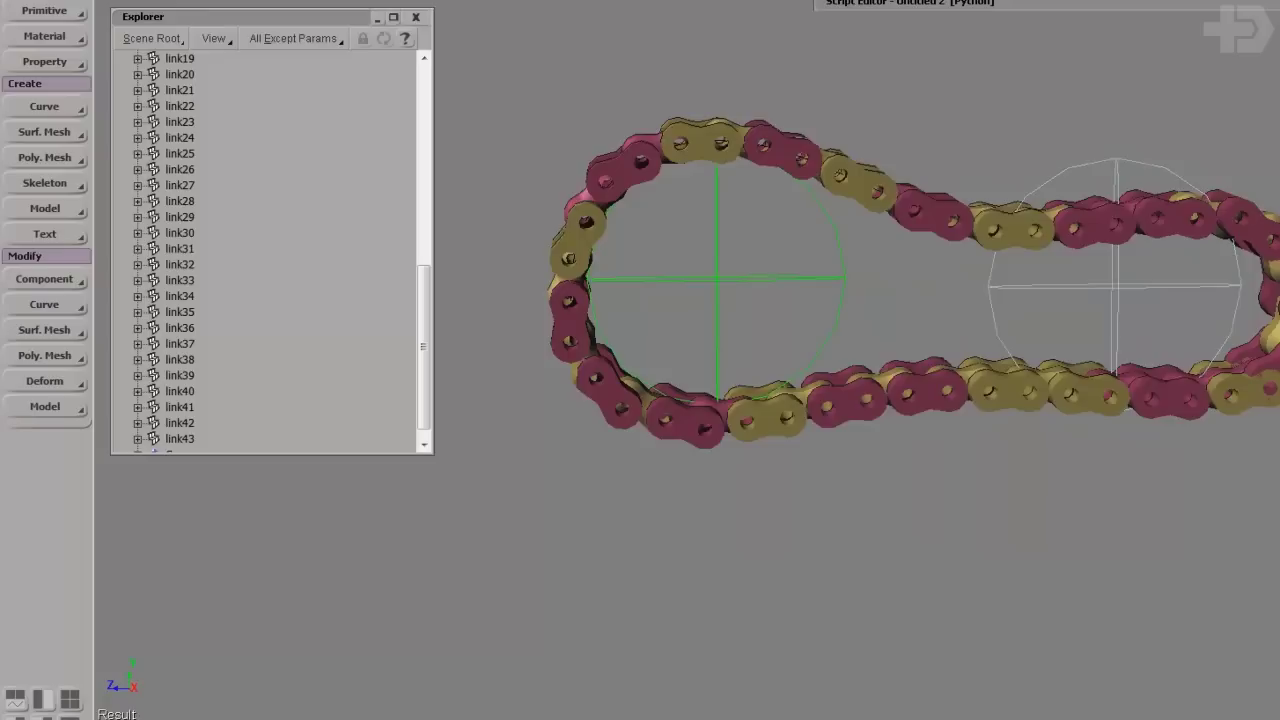
pyautogui.hotkey('ctrl', 'shift', 'a')
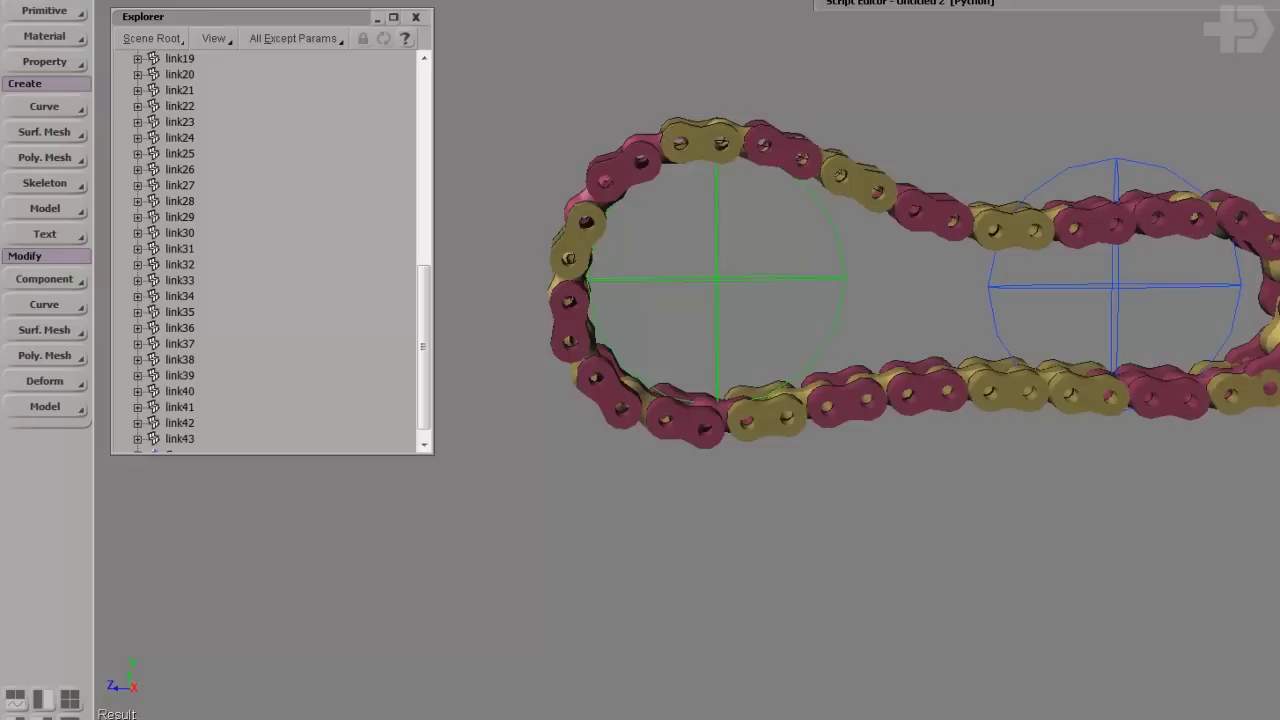
pyautogui.click(1108, 165)
pyautogui.scroll(3, 266, 163)
pyautogui.doubleClick(223, 202)
pyautogui.click(250, 204)
pyautogui.moveTo(250, 204); pyautogui.dragTo(239, 204)
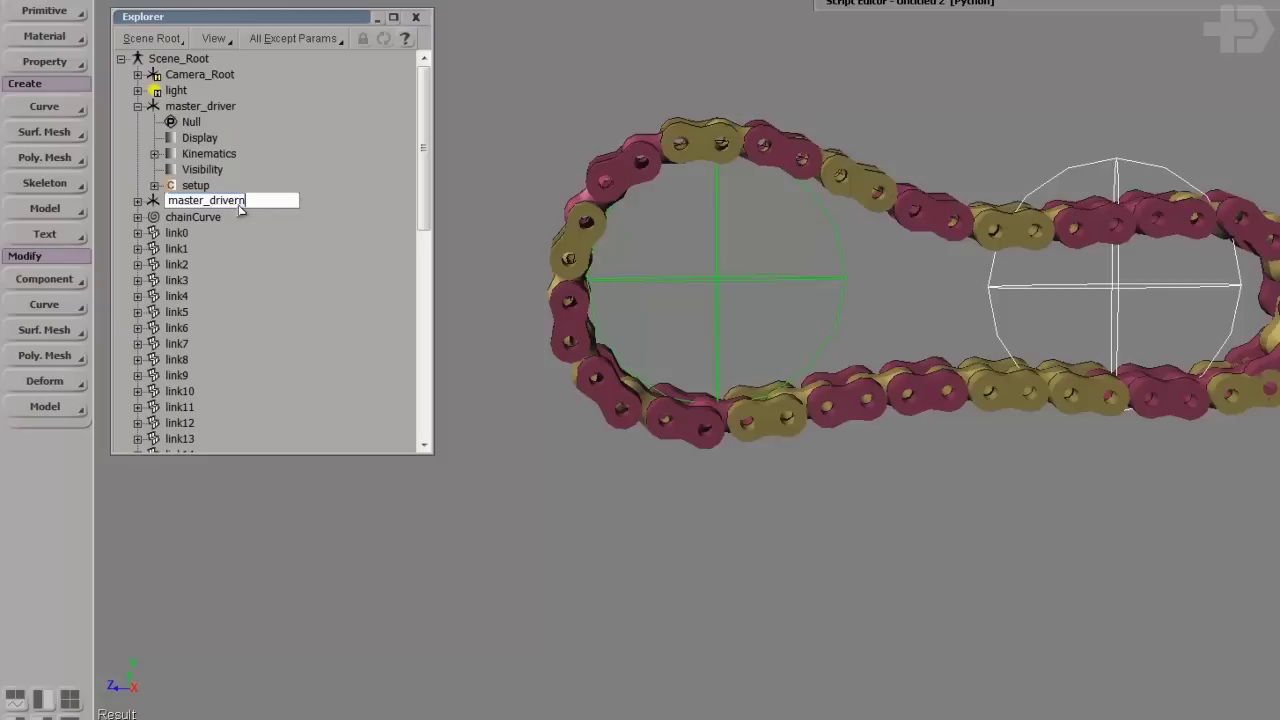
pyautogui.write('n')
pyautogui.press('Return')
pyautogui.doubleClick(250, 204)
pyautogui.click(252, 206)
pyautogui.press('BackSpace')
pyautogui.press('Return')
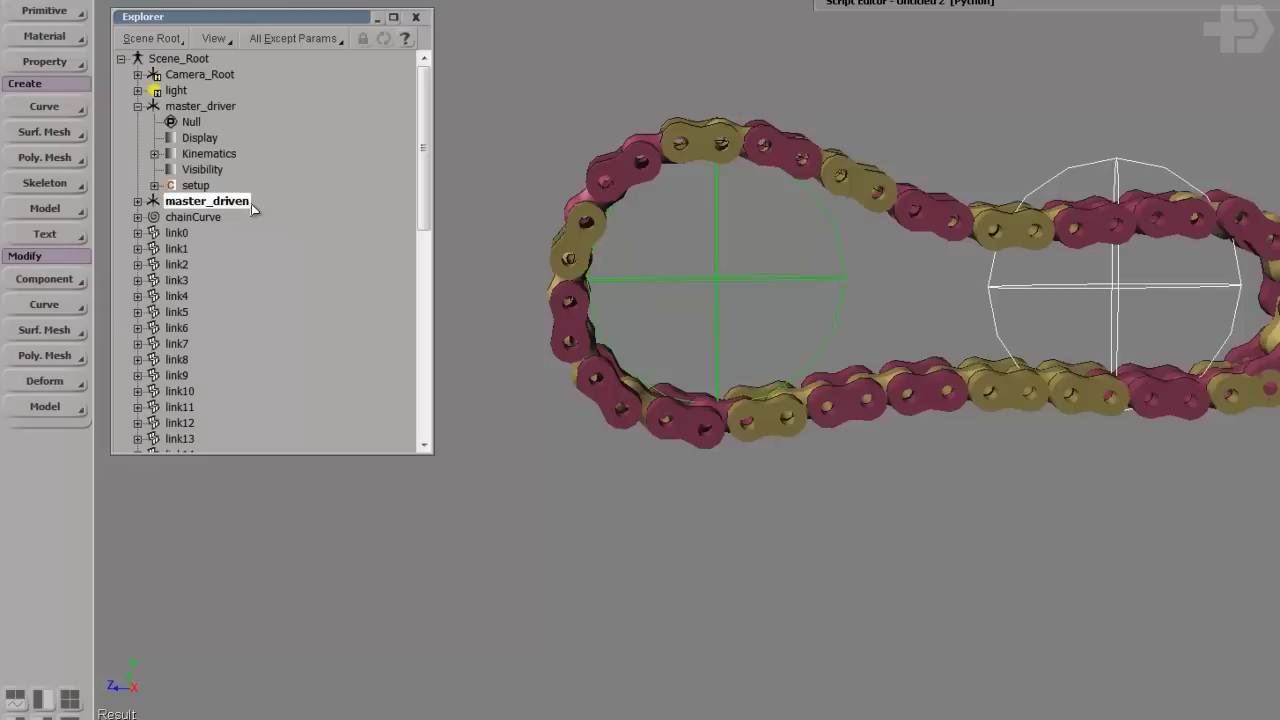
# Scale the master_driven null to about 0.61, move it to about Y 10.15, Z -18.36 inside the chain's narrow end, and clear the selection.
pyautogui.moveTo(1076, 252); pyautogui.dragTo(1086, 306)
pyautogui.press('x')
pyautogui.press('s')
pyautogui.moveTo(1196, 299); pyautogui.dragTo(1180, 271, button='right')
pyautogui.press('v')
pyautogui.moveTo(1099, 247); pyautogui.dragTo(1134, 217)
pyautogui.press('s')
pyautogui.moveTo(1138, 242); pyautogui.dragTo(1142, 257, button='right')
pyautogui.moveTo(1126, 226); pyautogui.dragTo(1133, 227)
pyautogui.press('s')
pyautogui.moveTo(1150, 272); pyautogui.dragTo(1174, 323, button='right')
pyautogui.click(1163, 308)
pyautogui.press('s')
pyautogui.click(1170, 305)
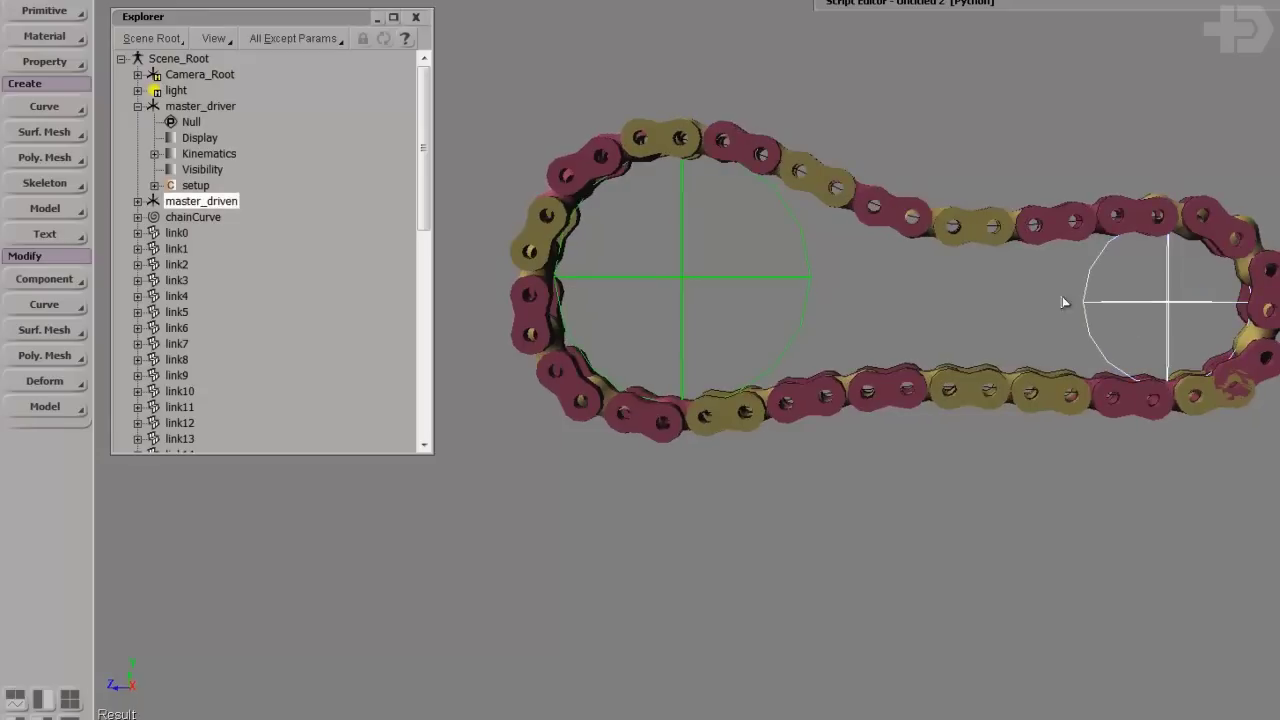
pyautogui.click(991, 306)
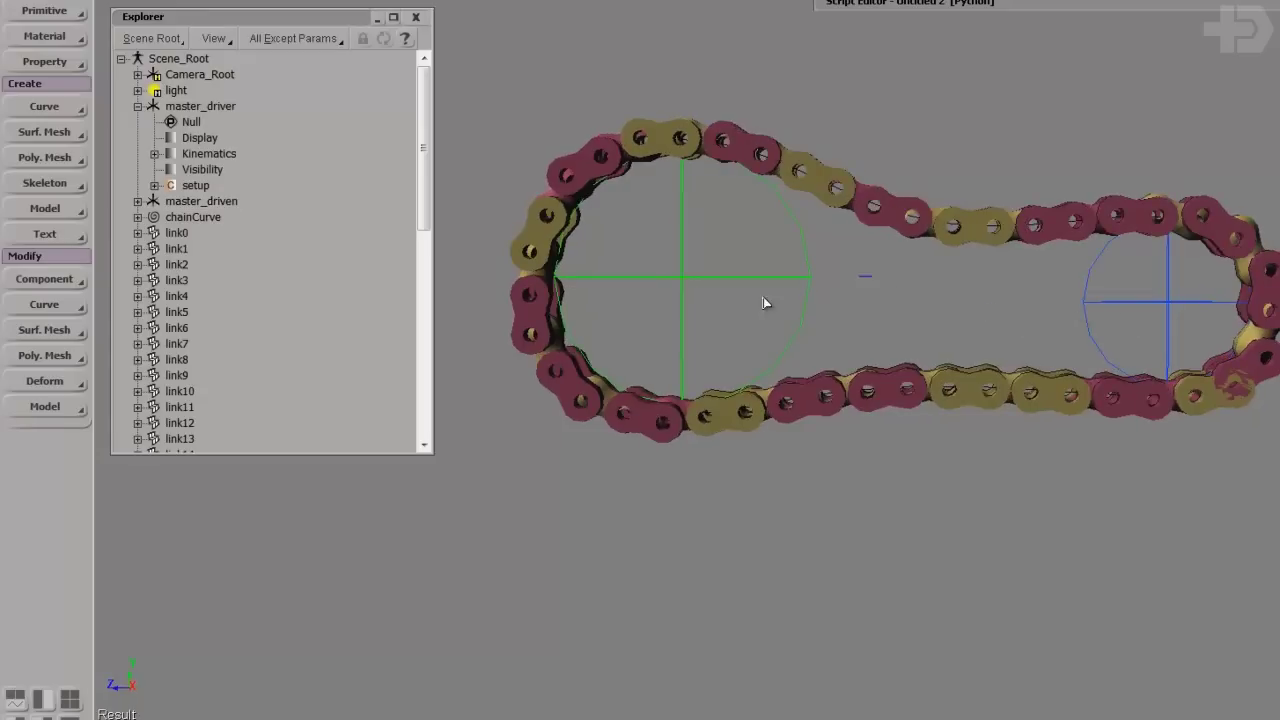
# Rotate the master_driver null to test the chain's motion, and undo the rotation.
pyautogui.click(812, 279)
pyautogui.press('c')
pyautogui.moveTo(823, 236); pyautogui.dragTo(862, 150)
pyautogui.hotkey('ctrl', 'z')
pyautogui.press('space')
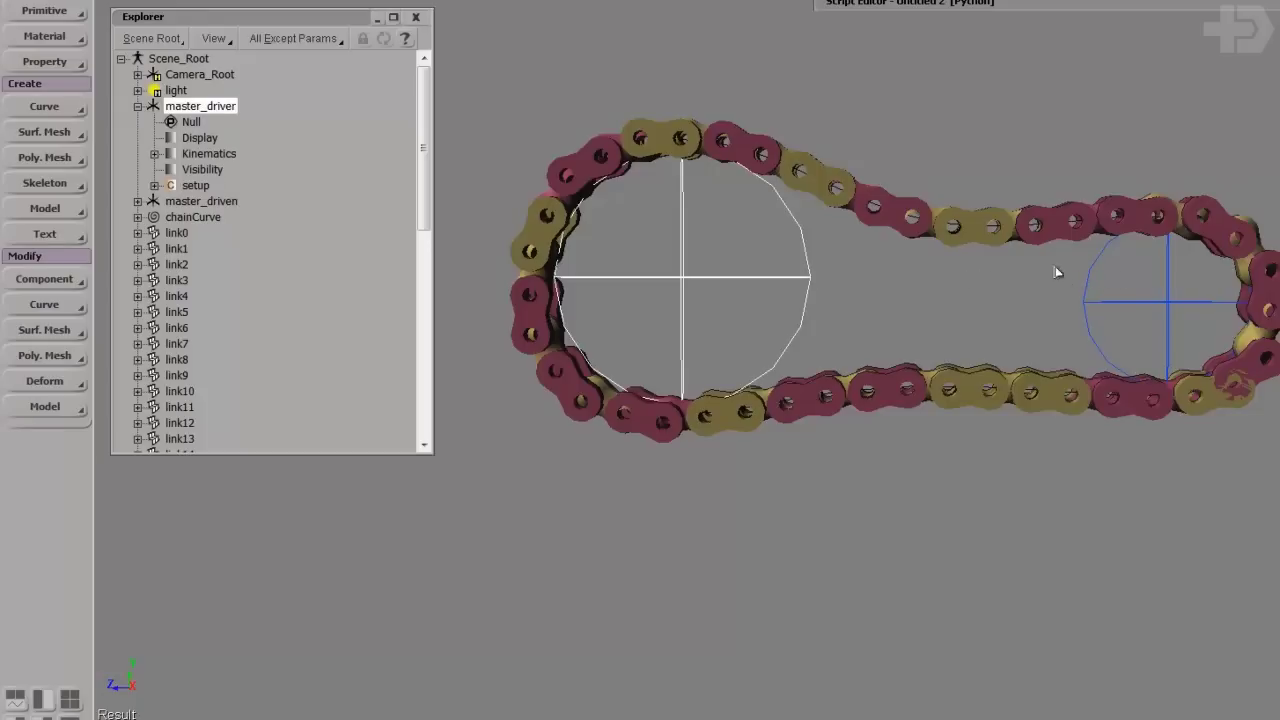
# Open the master_driven null's local transform properties and rotate the null about 25 degrees around X.
pyautogui.click(1130, 299)
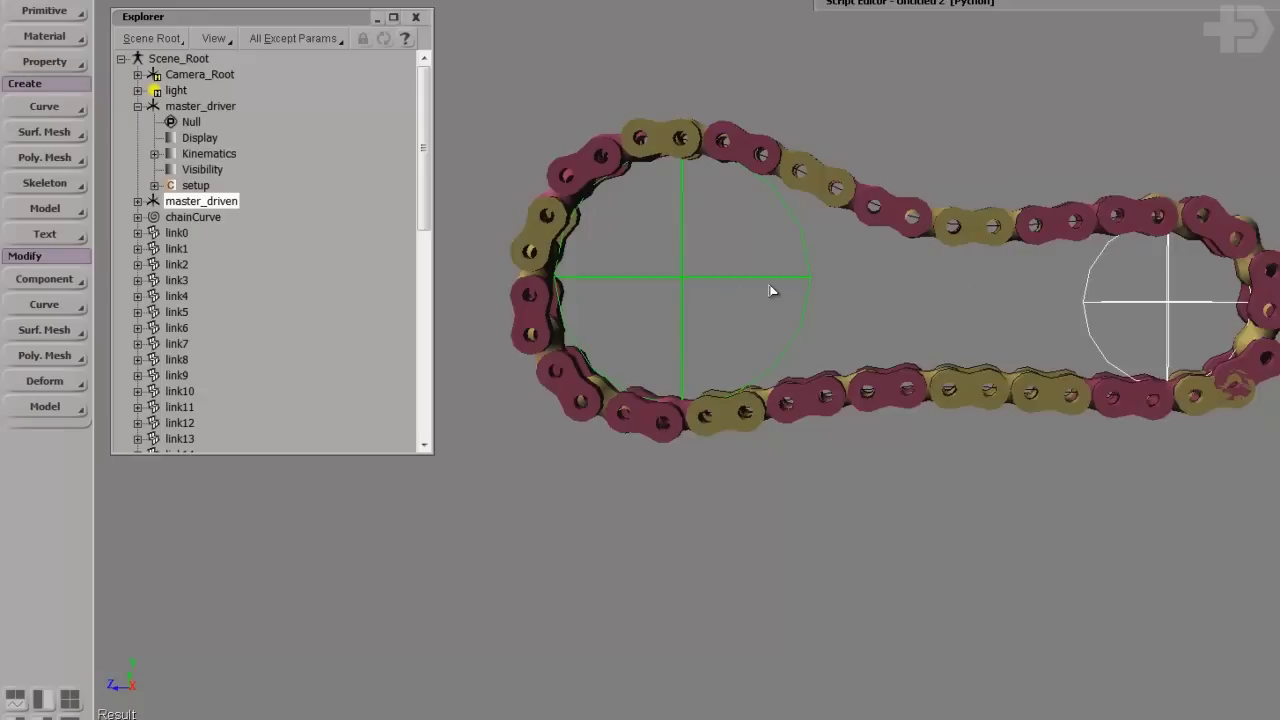
pyautogui.click(690, 296)
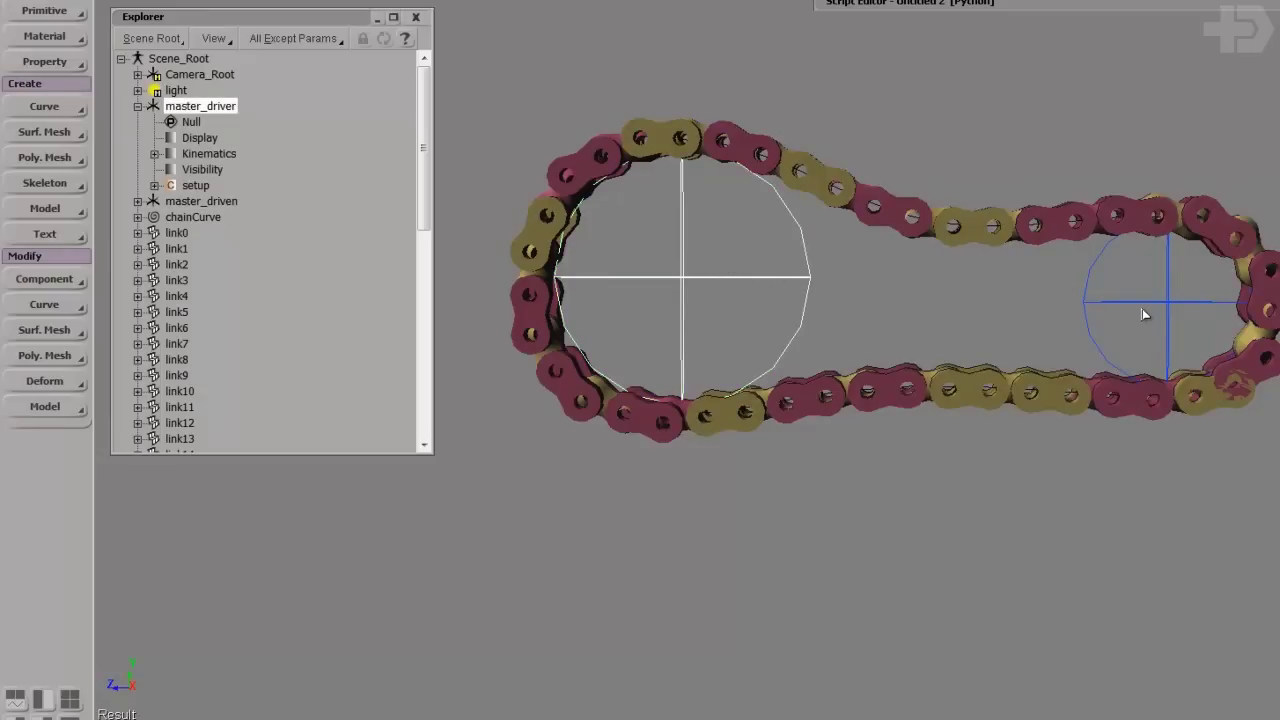
pyautogui.click(1184, 299)
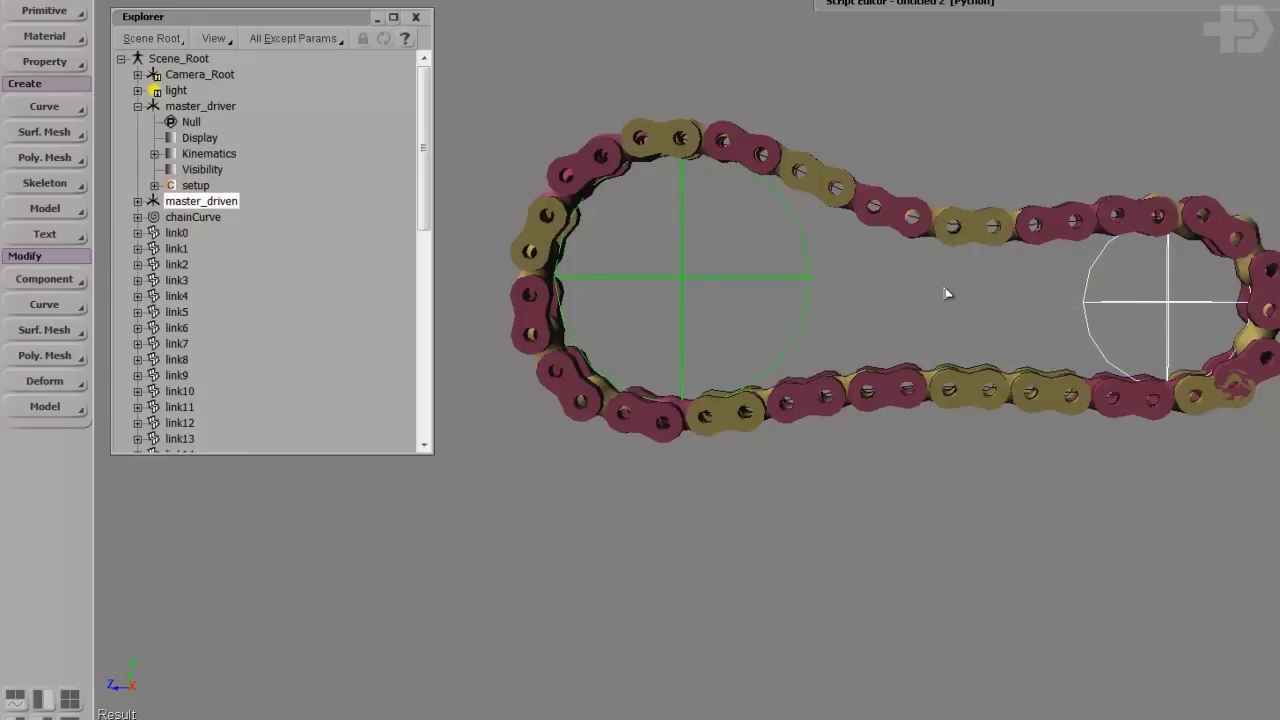
pyautogui.press('Return')
pyautogui.moveTo(859, 78); pyautogui.dragTo(977, 293)
pyautogui.press('c')
pyautogui.moveTo(1086, 177); pyautogui.dragTo(1030, 186)
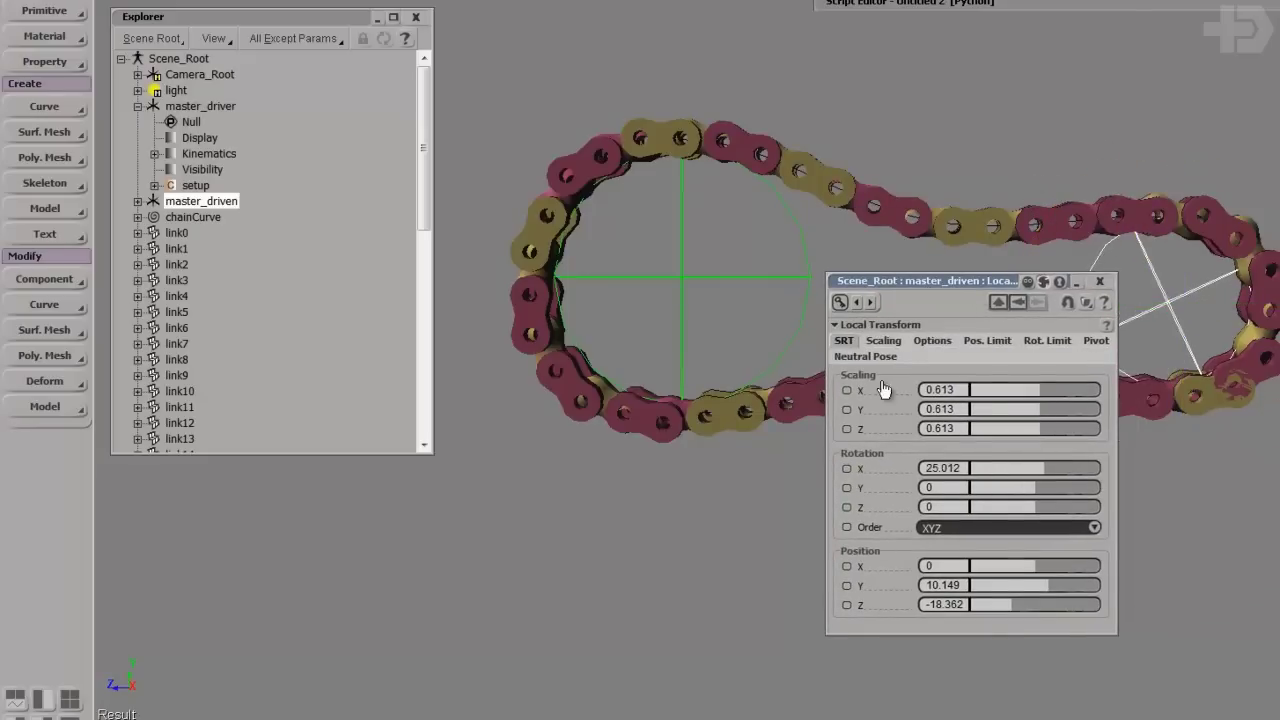
# Open an expression for master_driven's local X rotation and arrange the editor and transform windows so both stay accessible.
pyautogui.rightClick(847, 472)
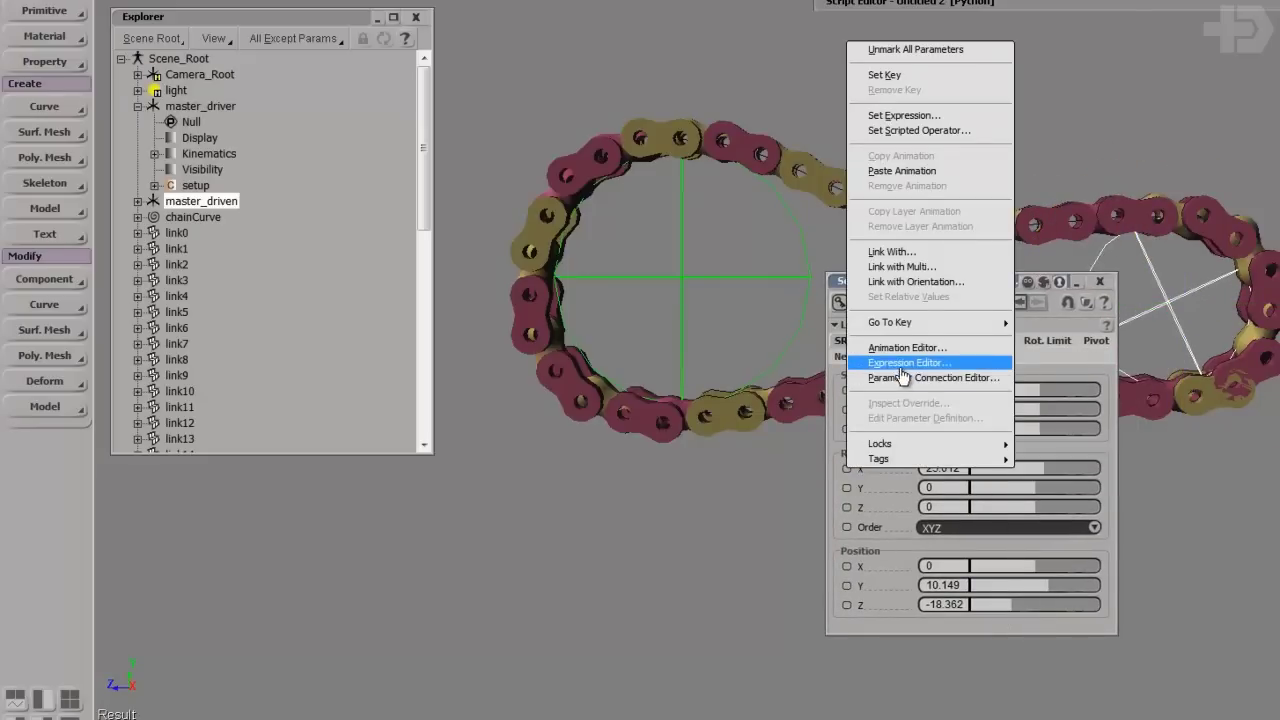
pyautogui.click(900, 362)
pyautogui.moveTo(708, 248); pyautogui.dragTo(1030, 0)
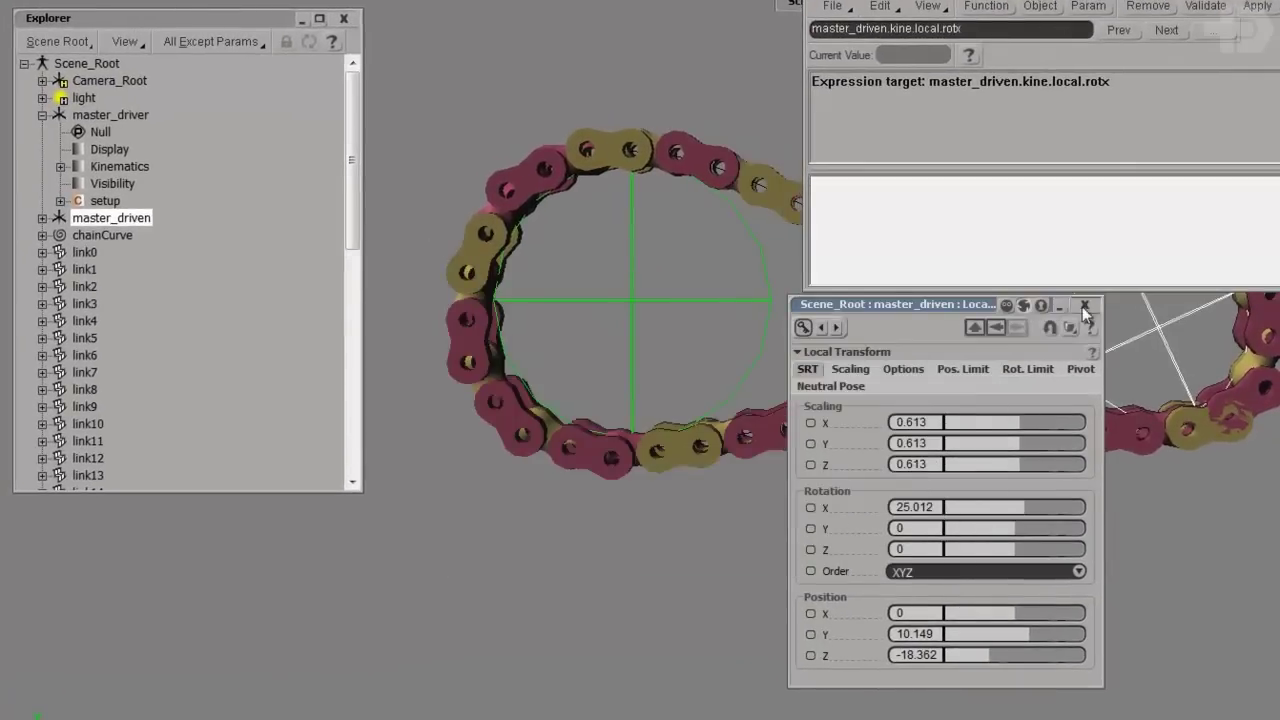
pyautogui.moveTo(971, 308); pyautogui.dragTo(1034, 337)
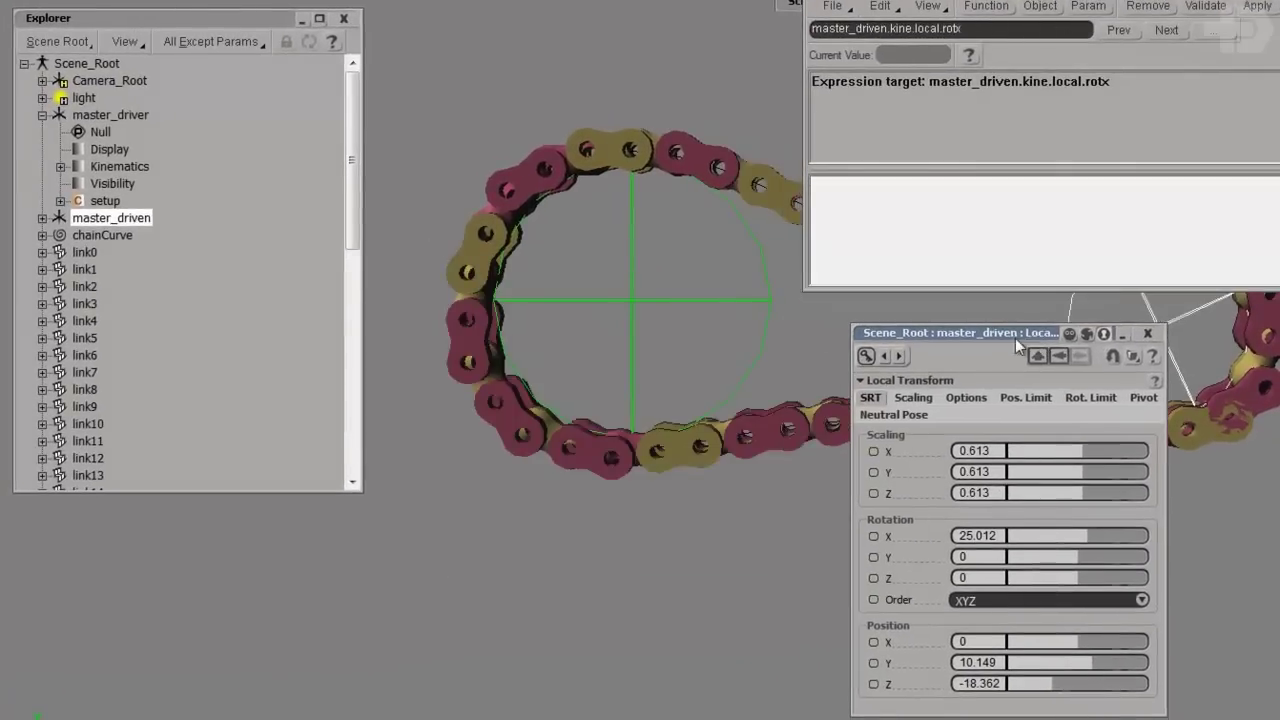
# Open the master_driver null's local transform properties beside the expression editor and rotate the null about 22.9 degrees around X.
pyautogui.click(632, 306)
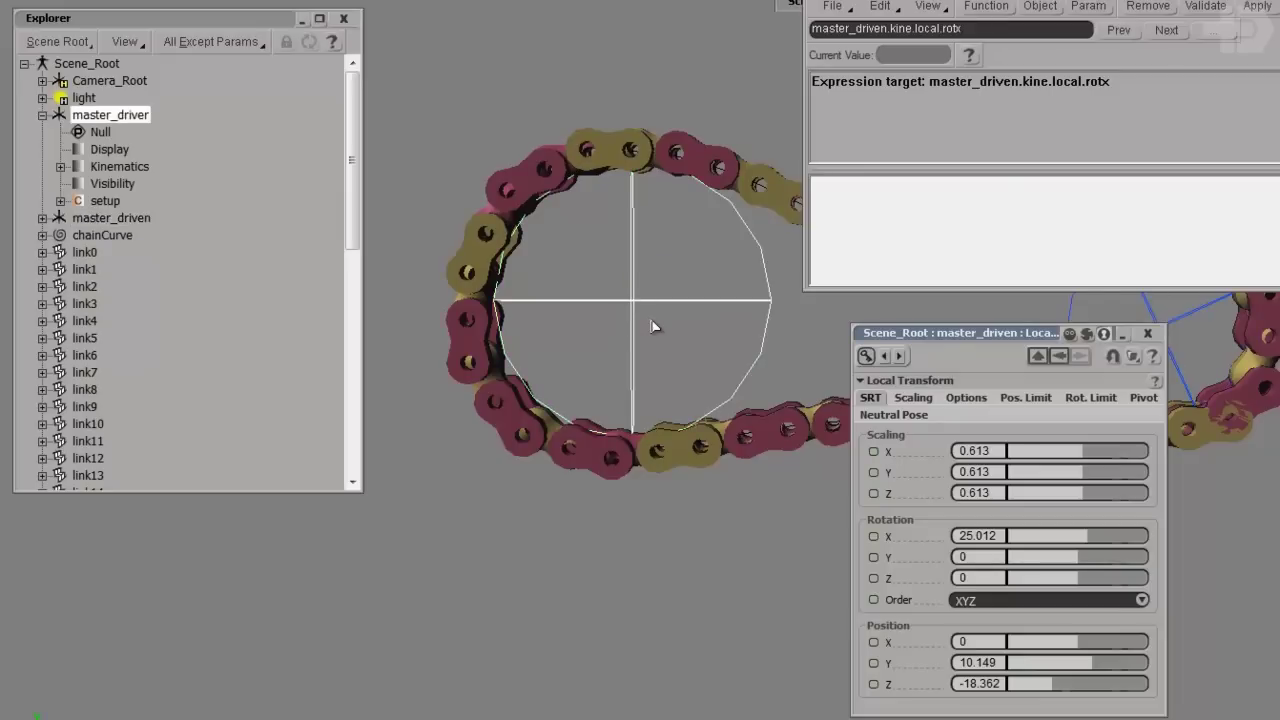
pyautogui.press('Return')
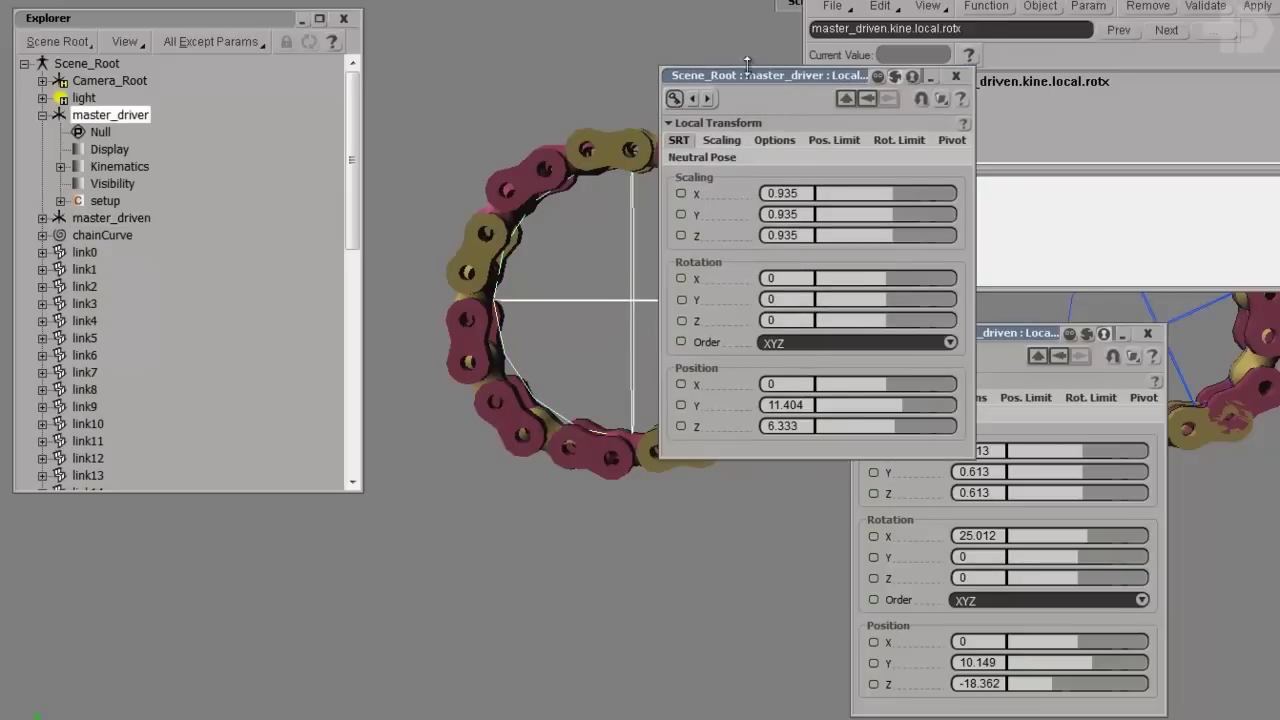
pyautogui.moveTo(765, 75); pyautogui.dragTo(541, 25)
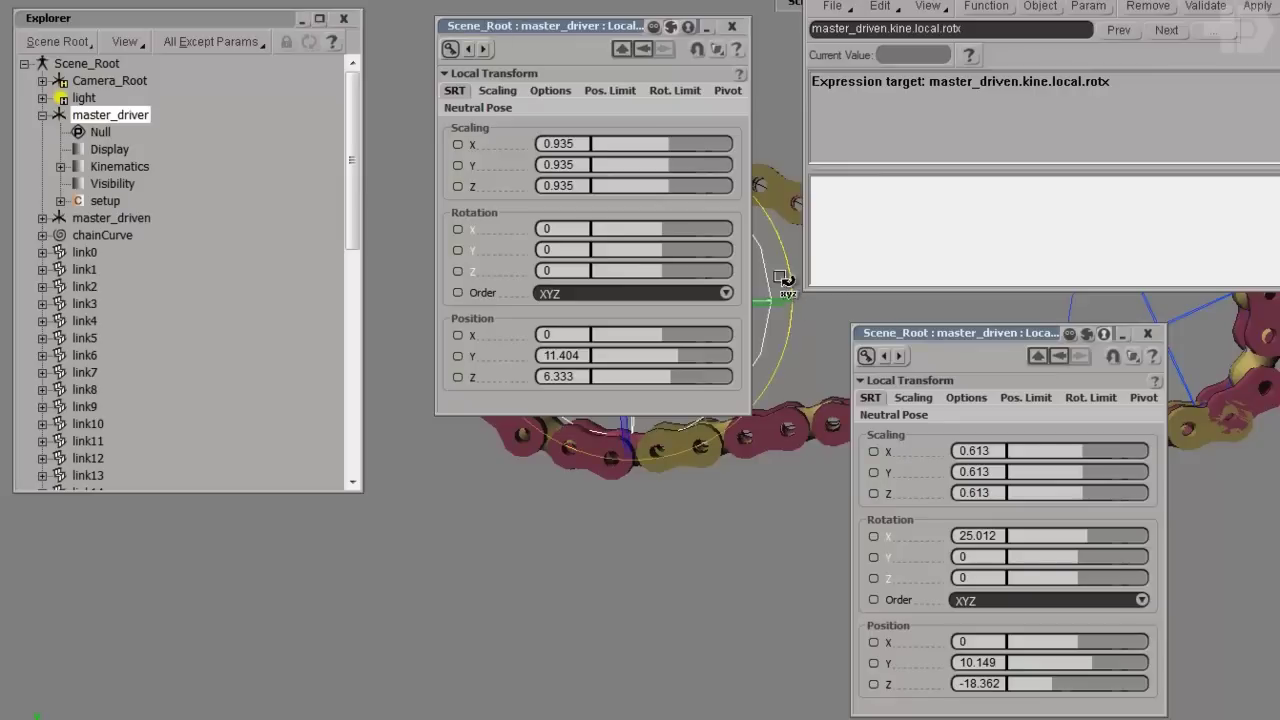
pyautogui.moveTo(787, 256); pyautogui.dragTo(758, 184)
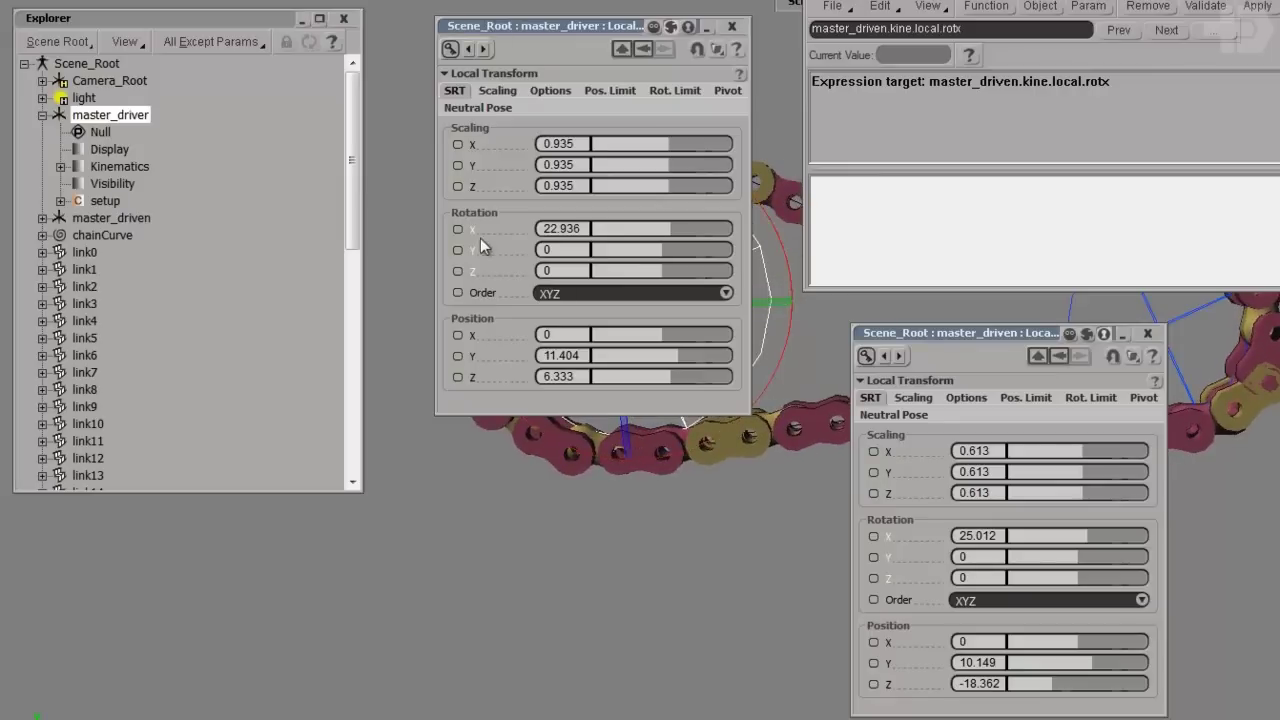
# Write the rotation expression as master_driver.kine.local.rotx * ( master_driver.null.size / this.null.size ), inserting the rotation reference from master_driver's X rotation.
pyautogui.moveTo(458, 230); pyautogui.dragTo(928, 214)
pyautogui.click(947, 226)
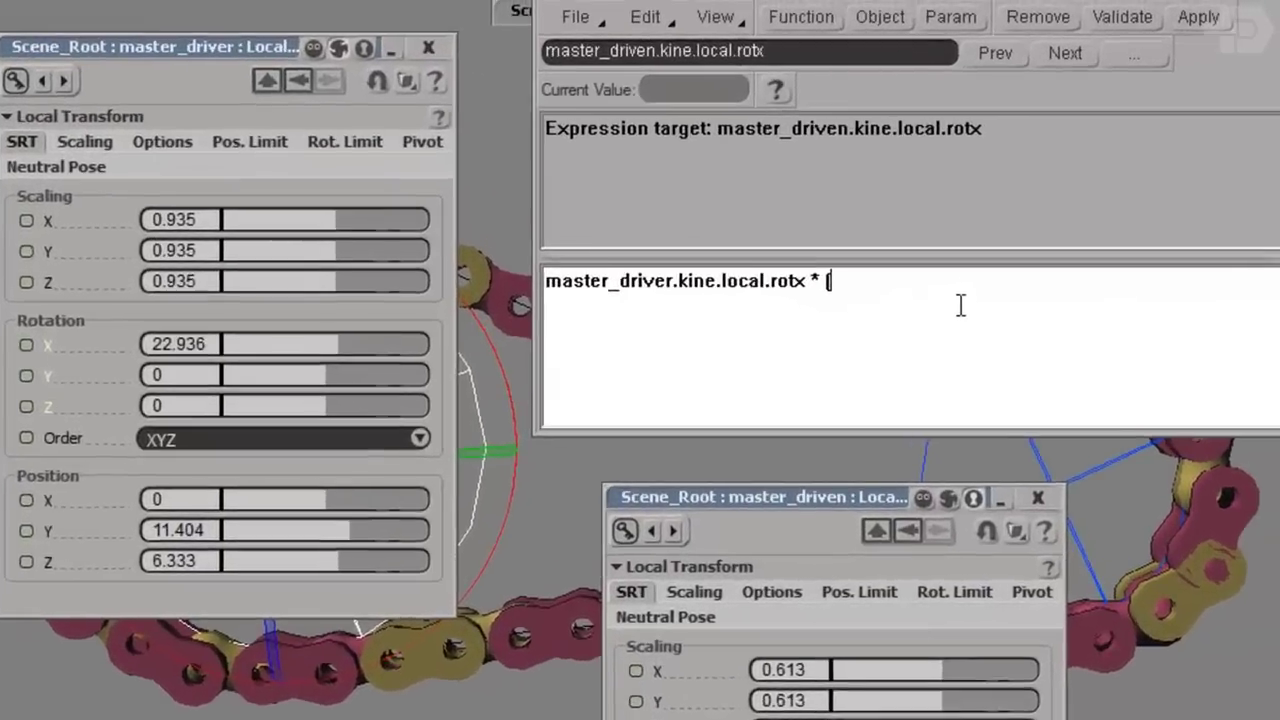
pyautogui.write('( ')
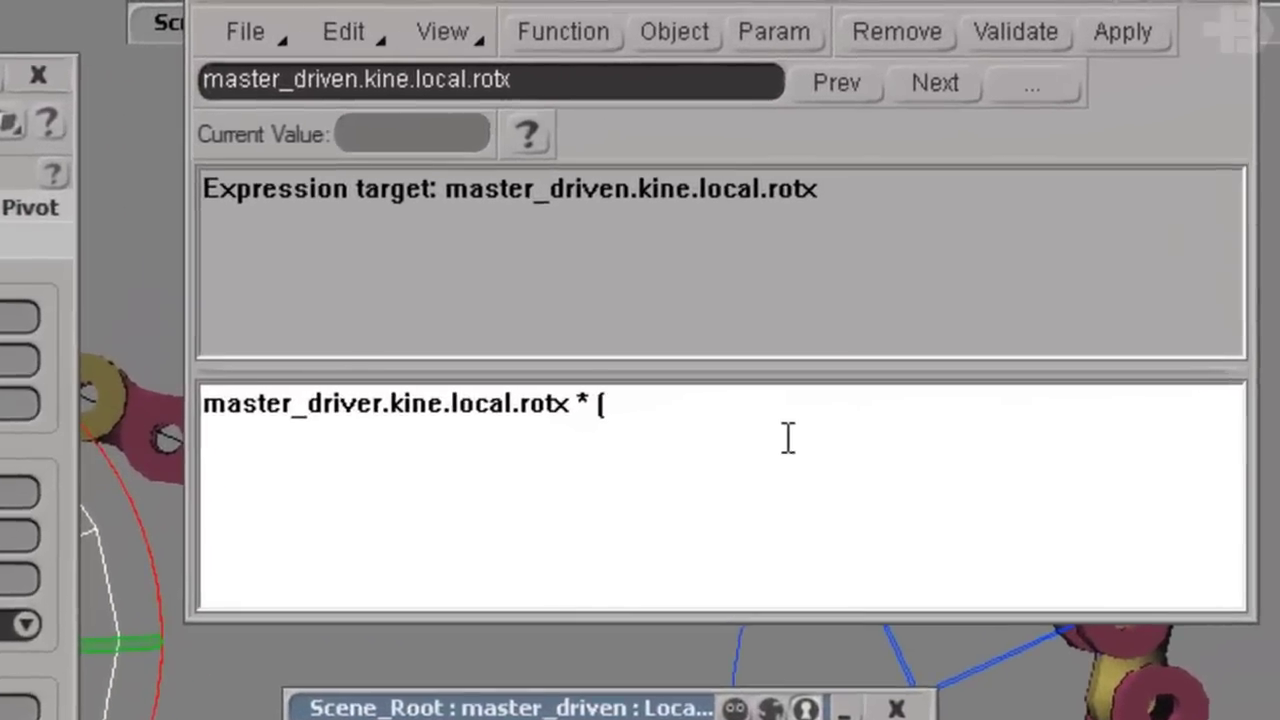
pyautogui.write('master_drv')
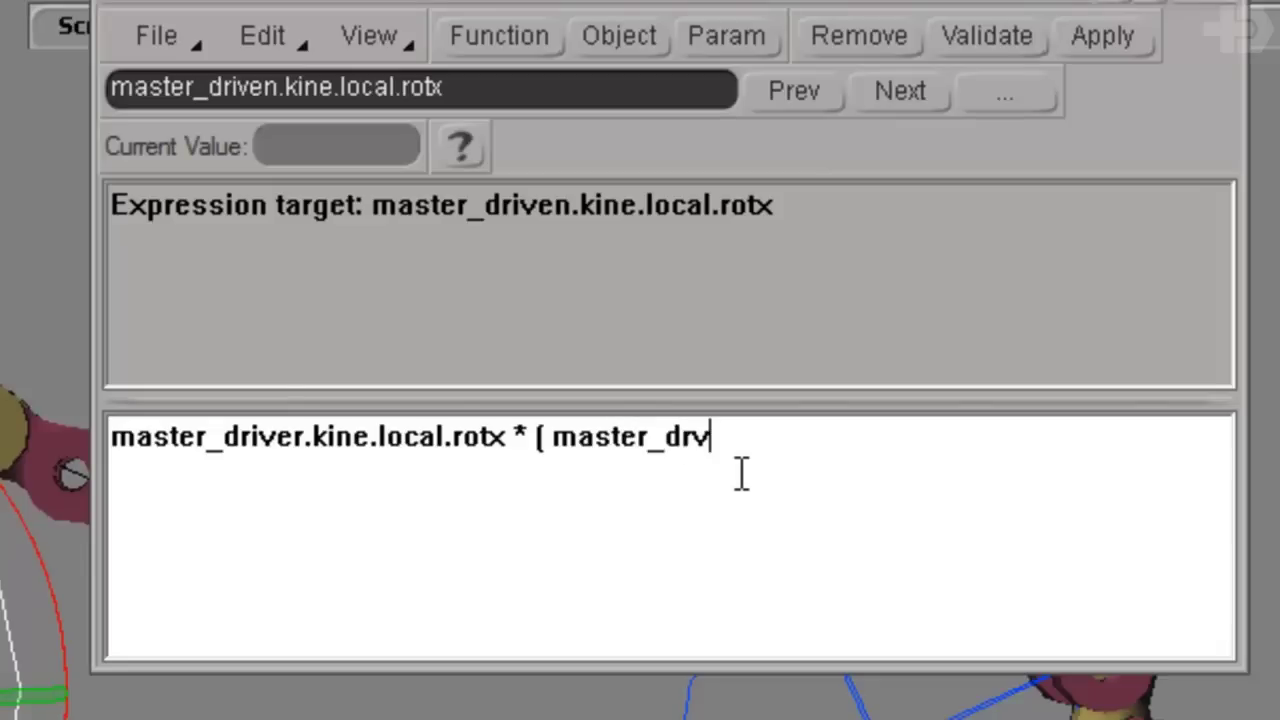
pyautogui.press('BackSpace')
pyautogui.write('iver.')
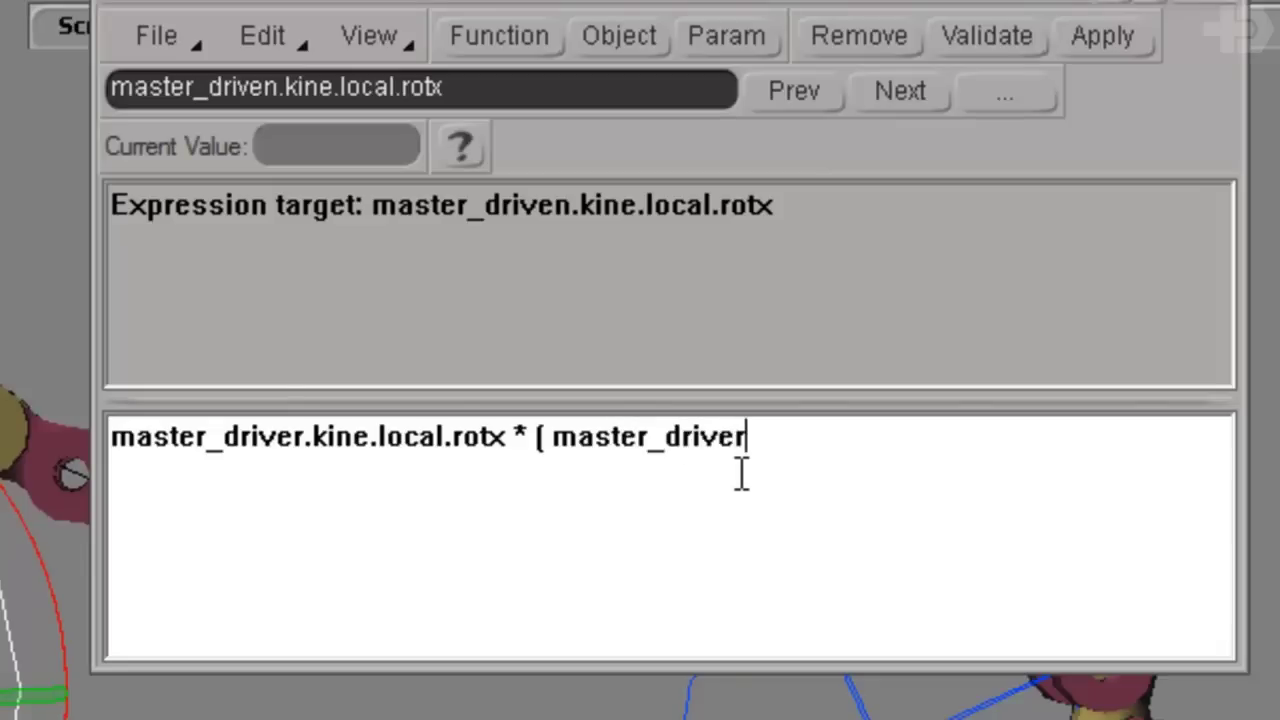
pyautogui.write('null.size ')
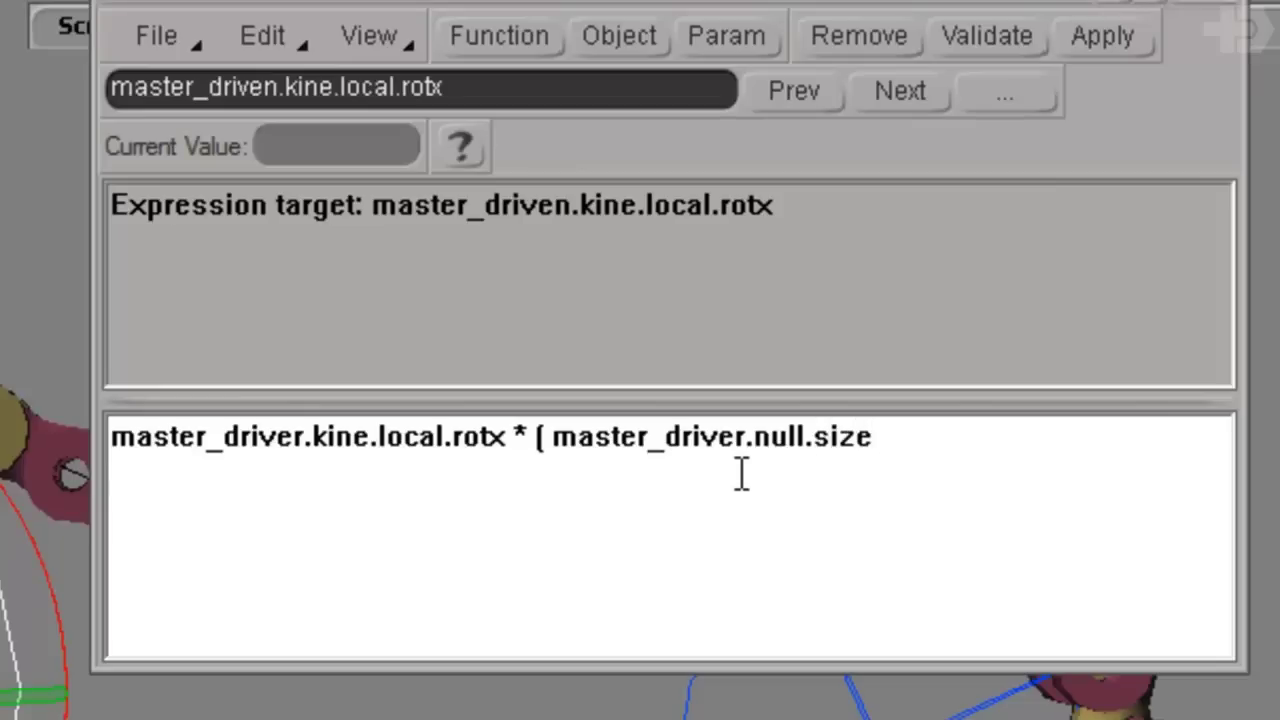
pyautogui.write('/ this.')
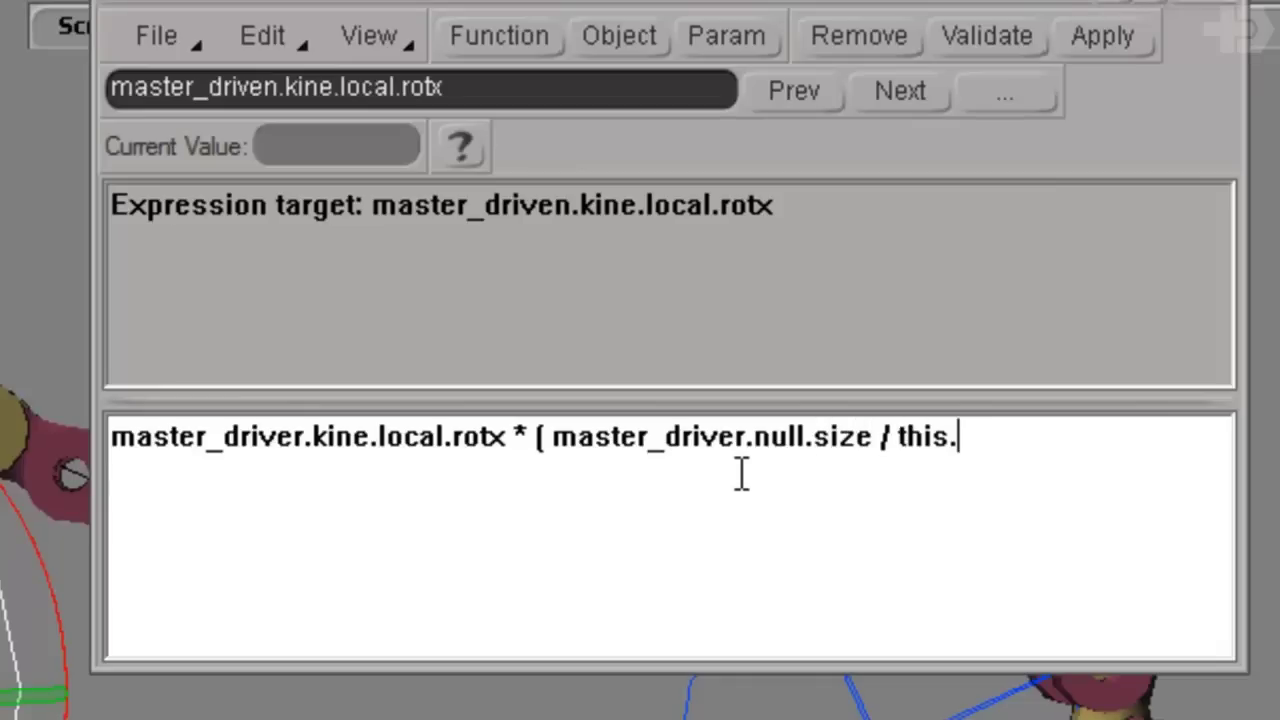
pyautogui.write('null.size')
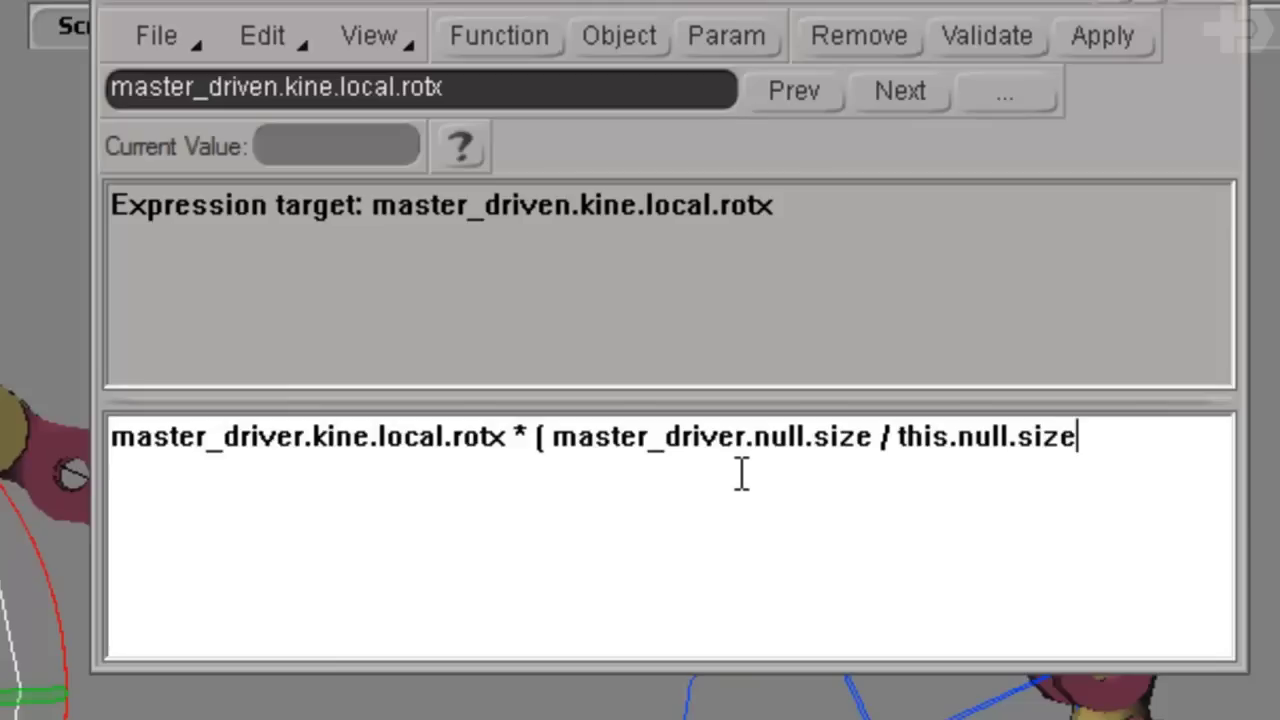
pyautogui.write(' )')
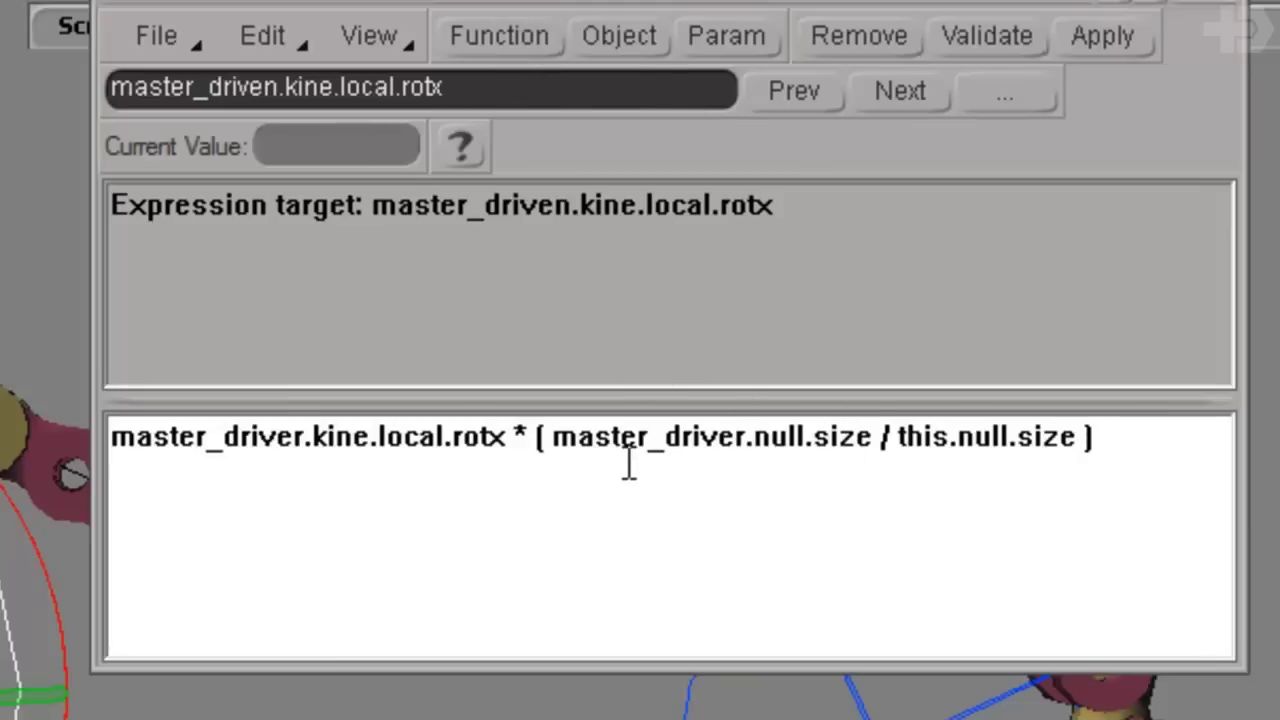
# Extend the expression's numerator to (master_driver.null.size * master_driver.kine.global.sclx ).
pyautogui.click(558, 440)
pyautogui.write('(')
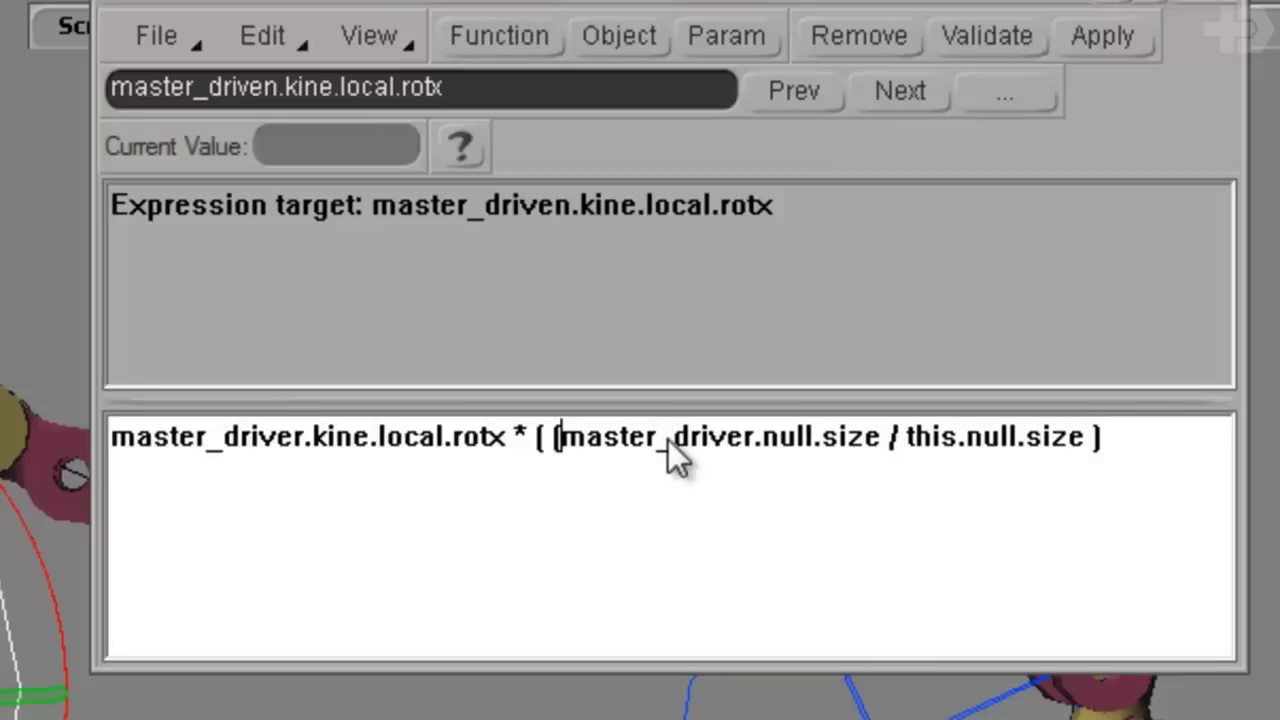
pyautogui.write('* it')
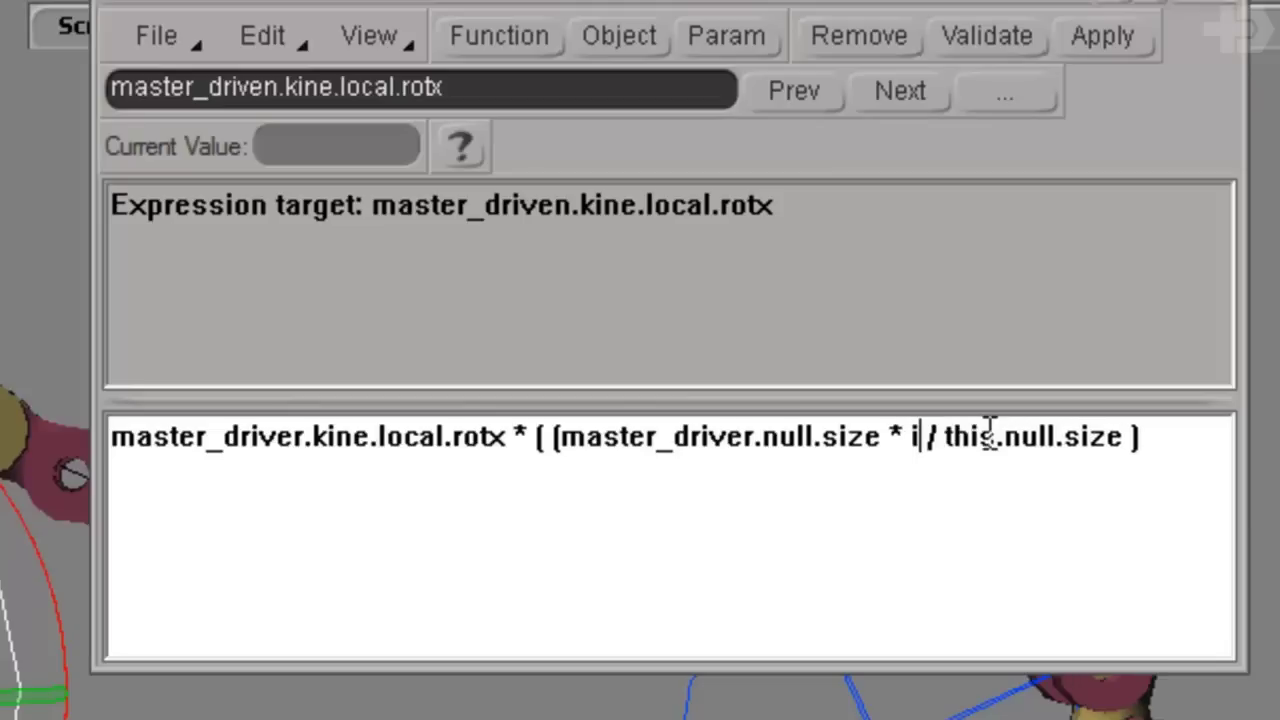
pyautogui.press('BackSpace')
pyautogui.press('BackSpace')
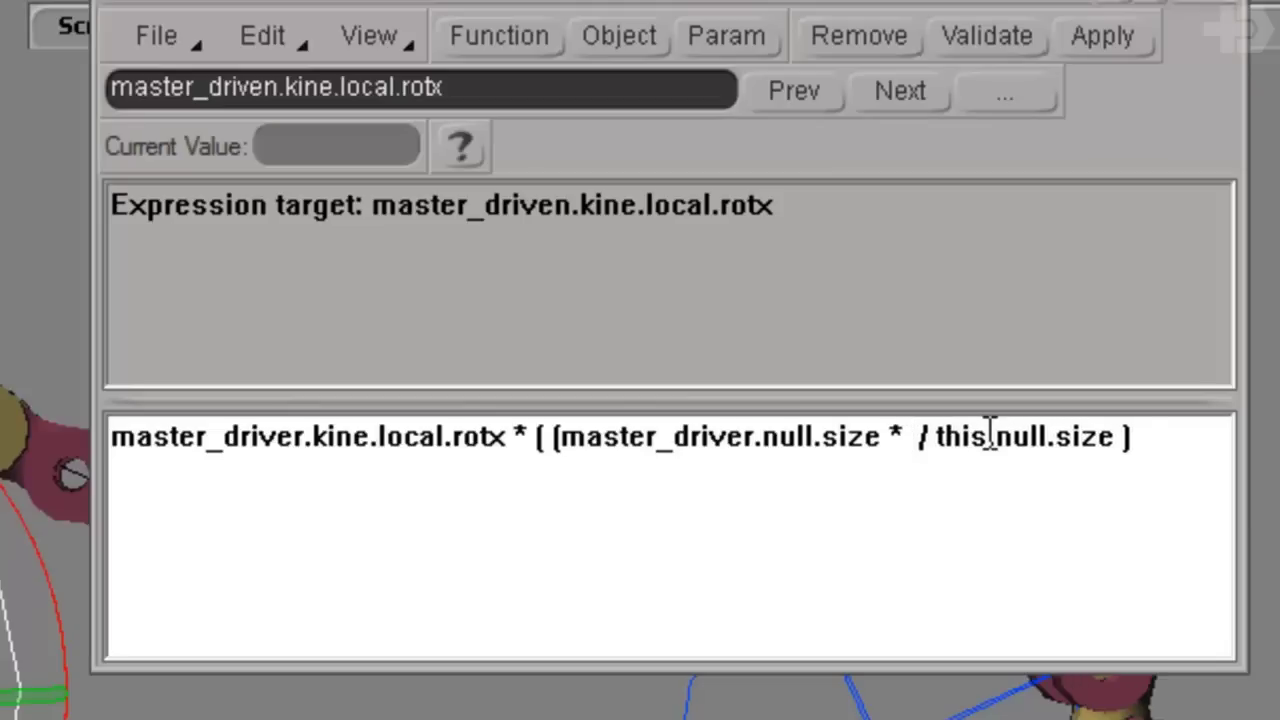
pyautogui.write('master_driver.kine.global.sclx')
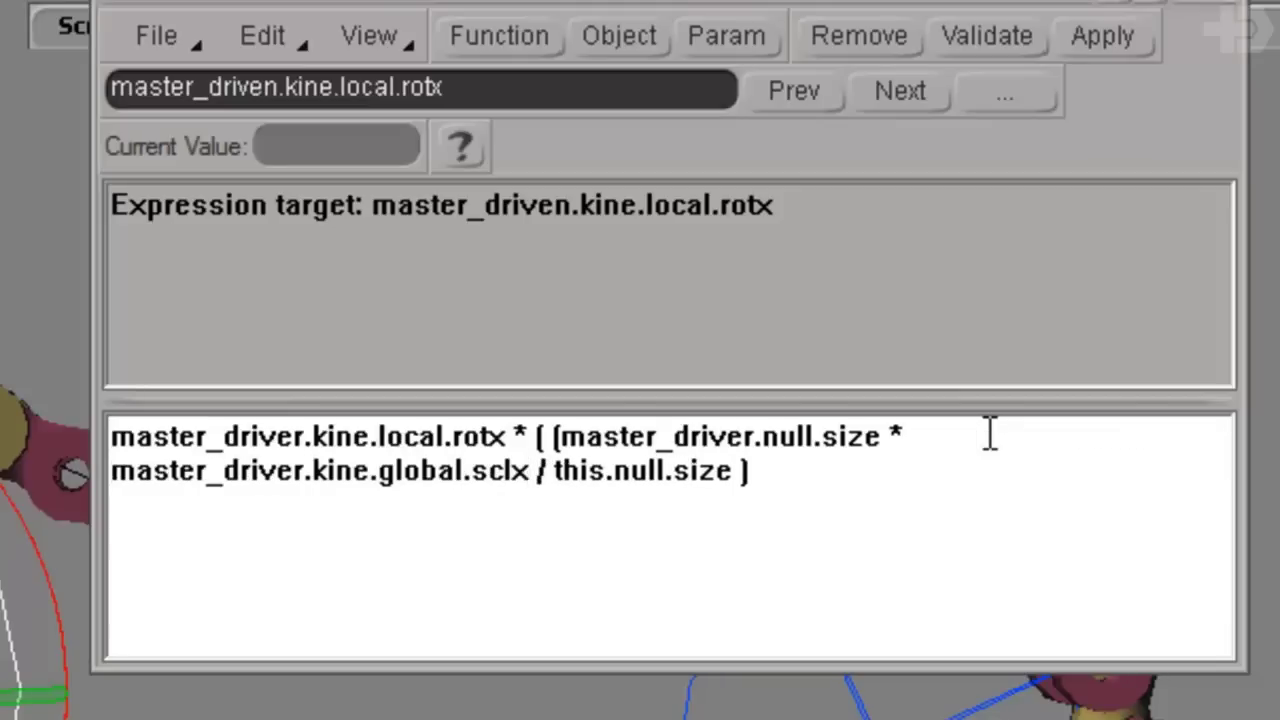
pyautogui.write(' )')
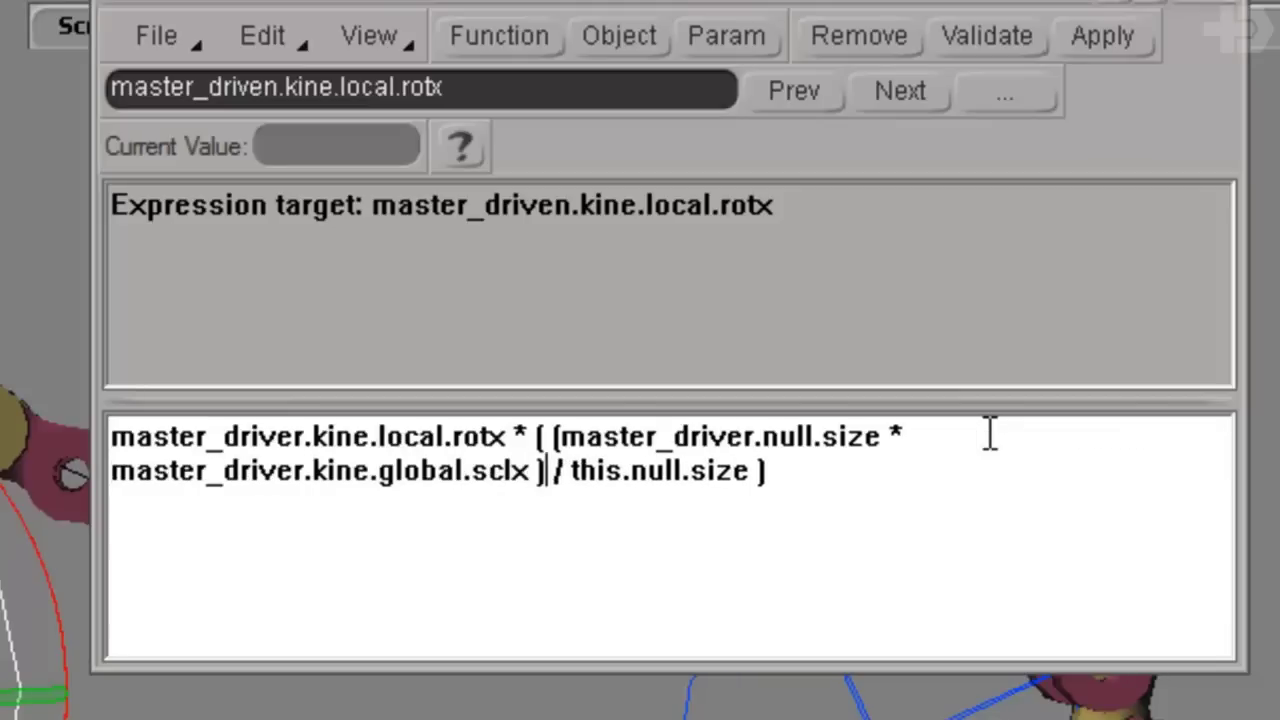
# Extend the expression's denominator to ( this.null.size* this.kine.global.sclx ), keeping the outer closing parenthesis.
pyautogui.press('Right')
pyautogui.press('Right')
pyautogui.press('Right')
pyautogui.write('(')
pyautogui.press('Right')
pyautogui.press('Right')
pyautogui.press('Right')
pyautogui.press('Right')
pyautogui.press('Right')
pyautogui.press('Right')
pyautogui.press('Right')
pyautogui.press('Right')
pyautogui.press('Right')
pyautogui.press('Right')
pyautogui.press('Right')
pyautogui.press('Right')
pyautogui.press('Right')
pyautogui.press('Right')
pyautogui.write('* t')
pyautogui.write('his.n')
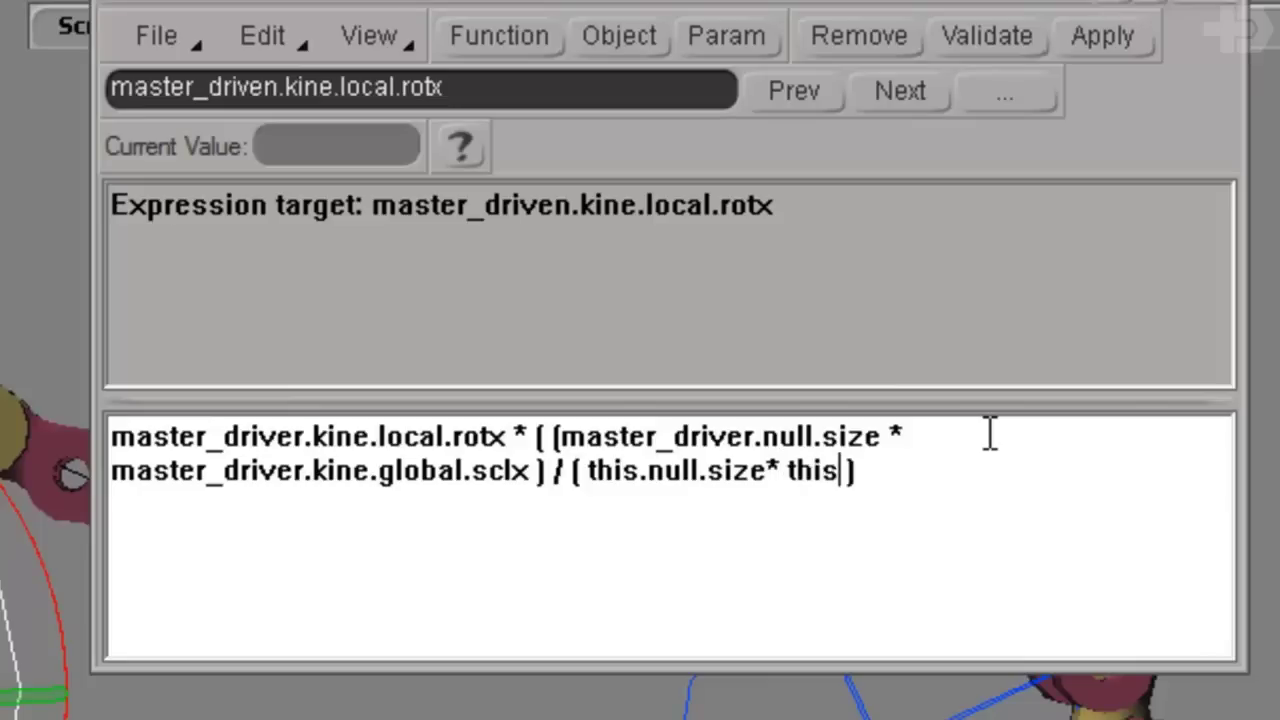
pyautogui.press('BackSpace')
pyautogui.write('kine.glo')
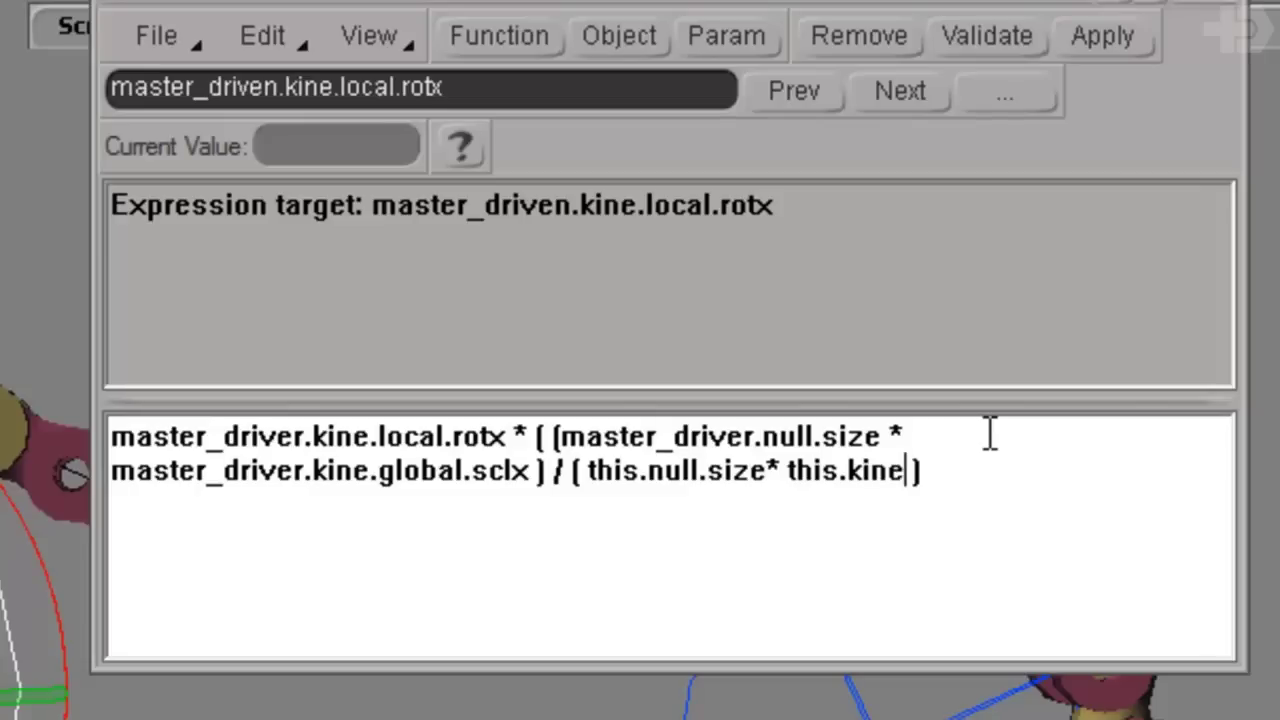
pyautogui.write('bal.sclx')
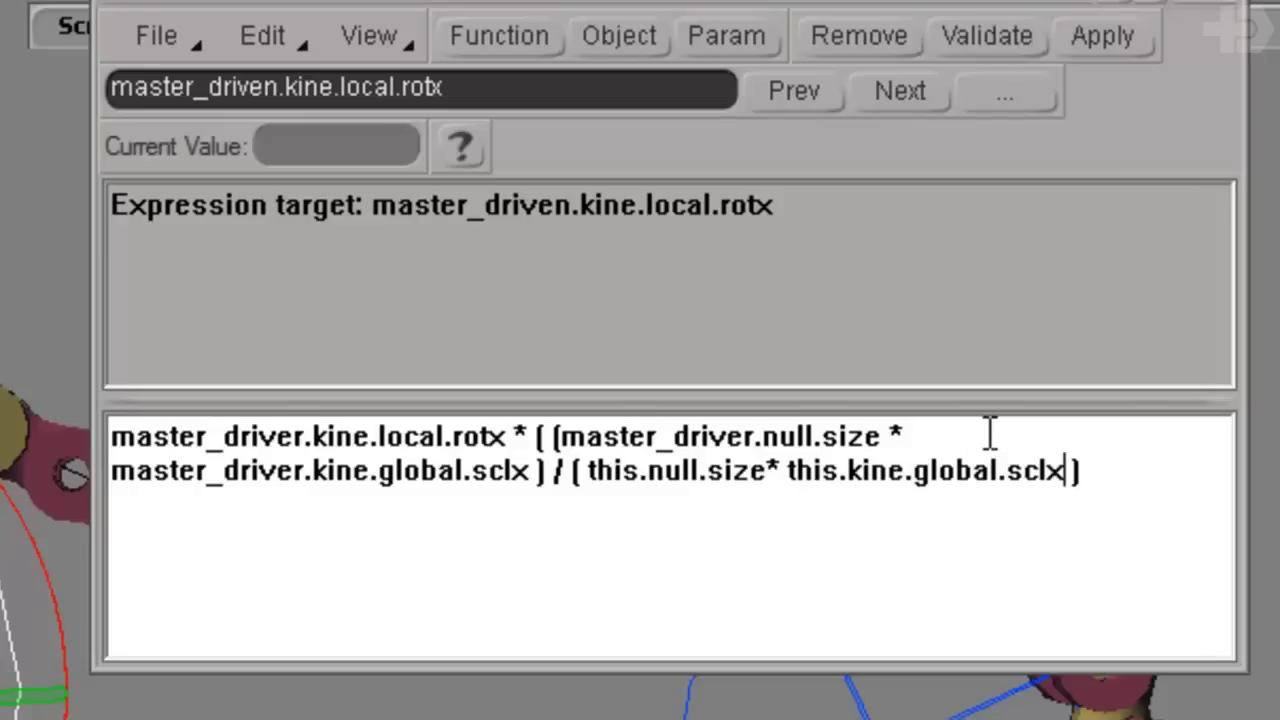
pyautogui.write(' )')
pyautogui.press('End')
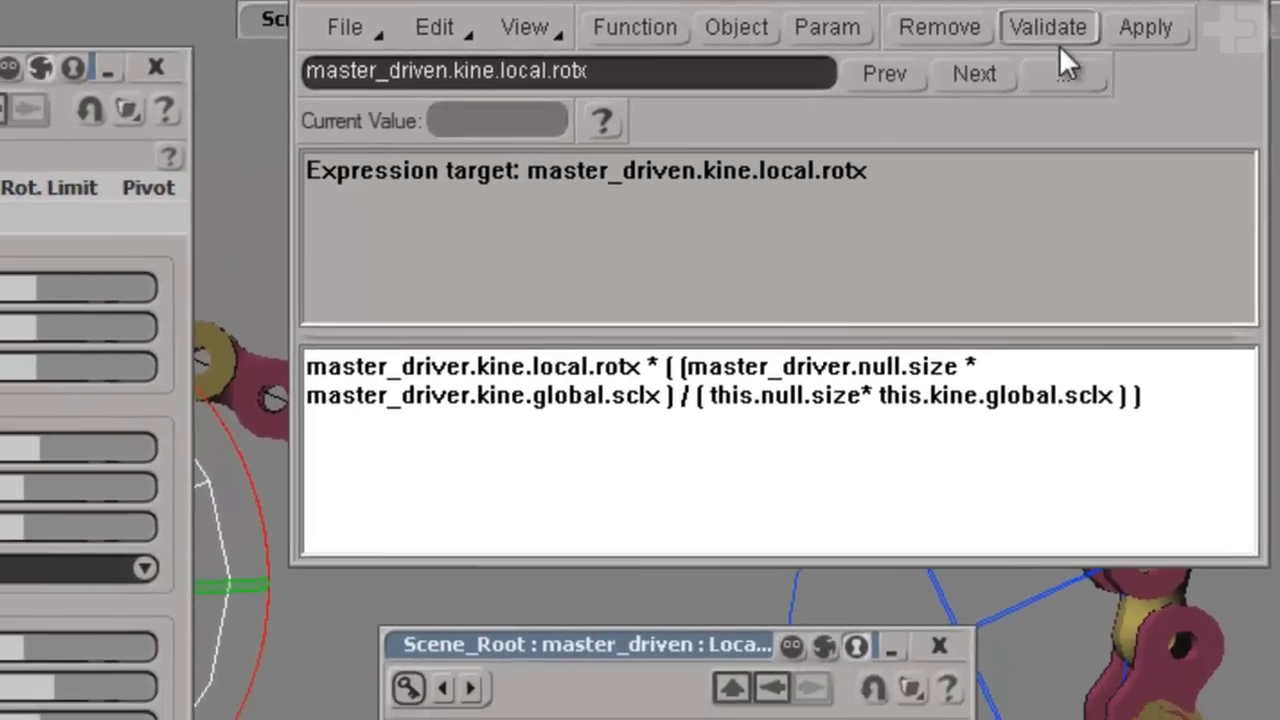
# Validate and apply the expression on master_driven's X rotation, and rotate master_driver to test the driven null.
pyautogui.click(1050, 30)
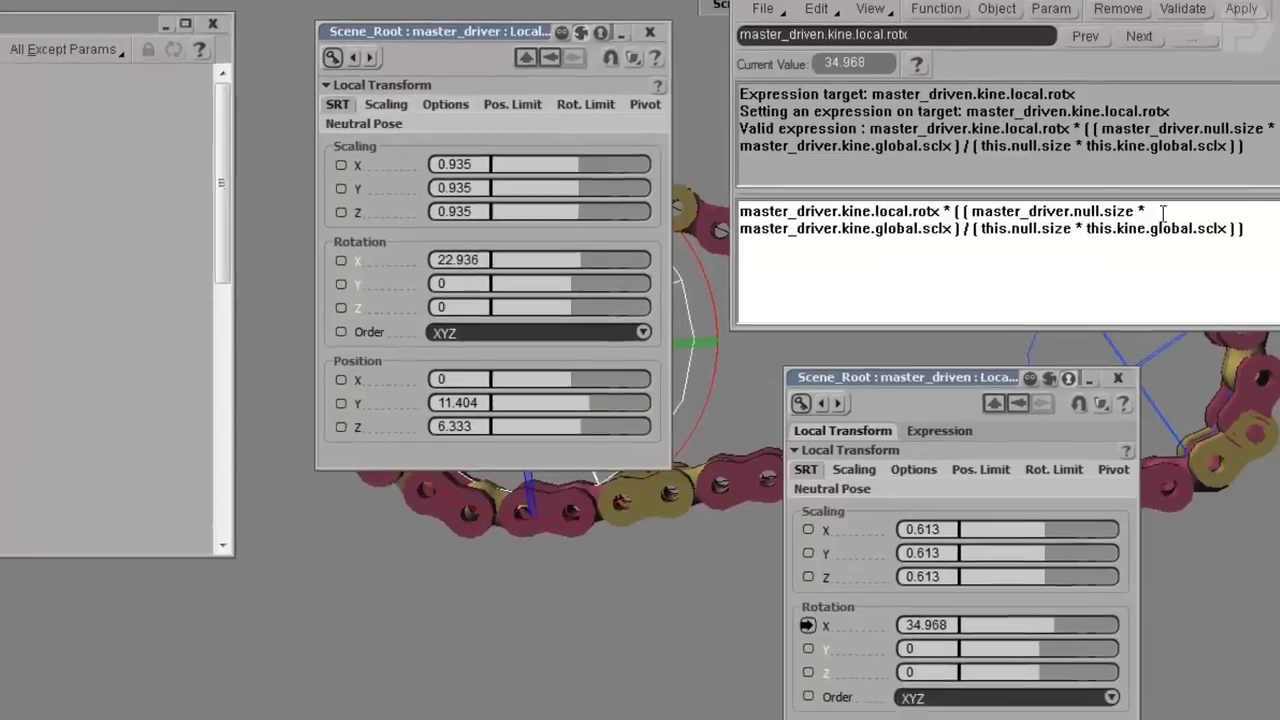
pyautogui.moveTo(995, 342); pyautogui.dragTo(1279, 284)
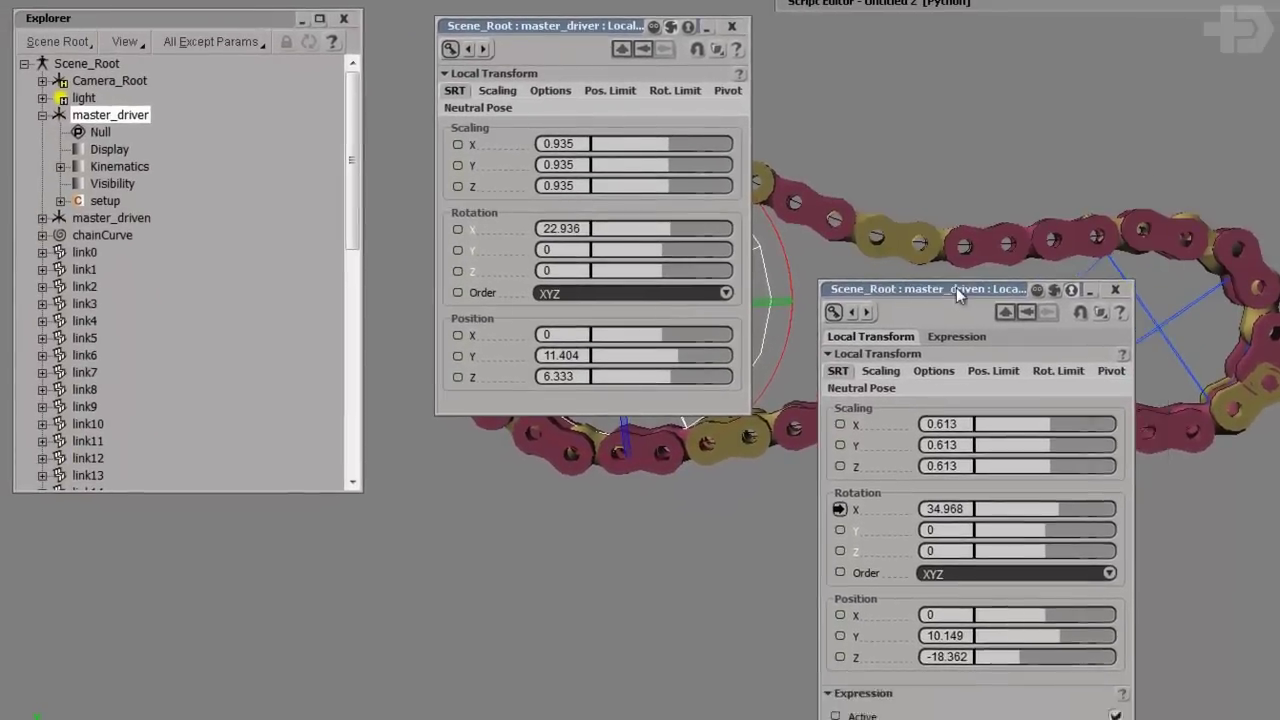
pyautogui.moveTo(789, 248); pyautogui.dragTo(905, 278)
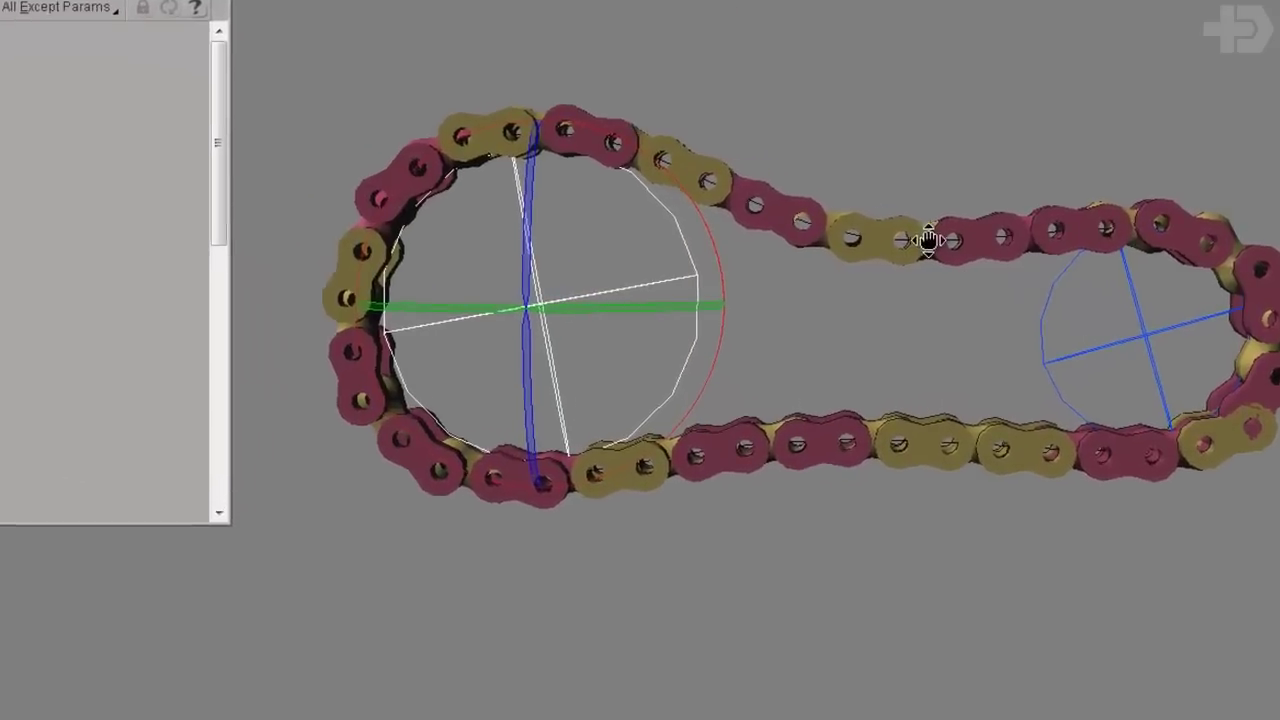
pyautogui.moveTo(578, 368); pyautogui.dragTo(1049, 414)
# Duplicate the blue master_driven null and move the copy along Z into the middle of the chain.
pyautogui.click(1029, 434)
pyautogui.press('w')
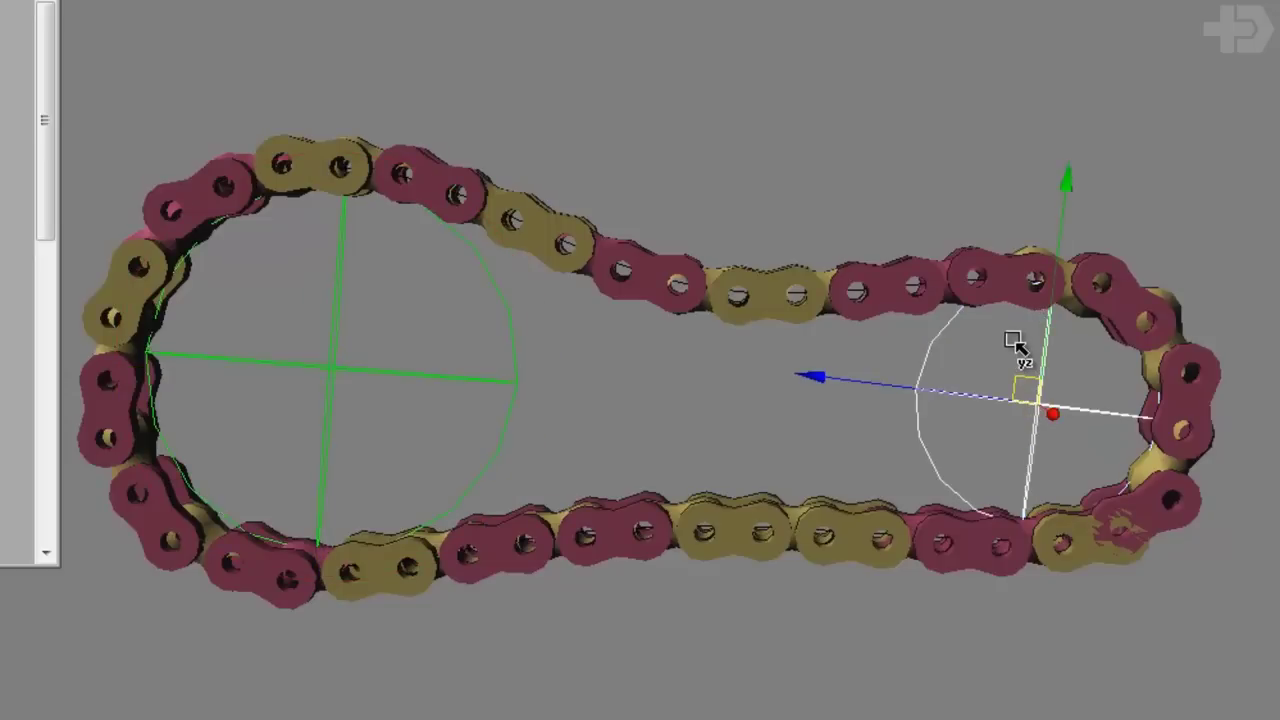
pyautogui.hotkey('ctrl', 'd')
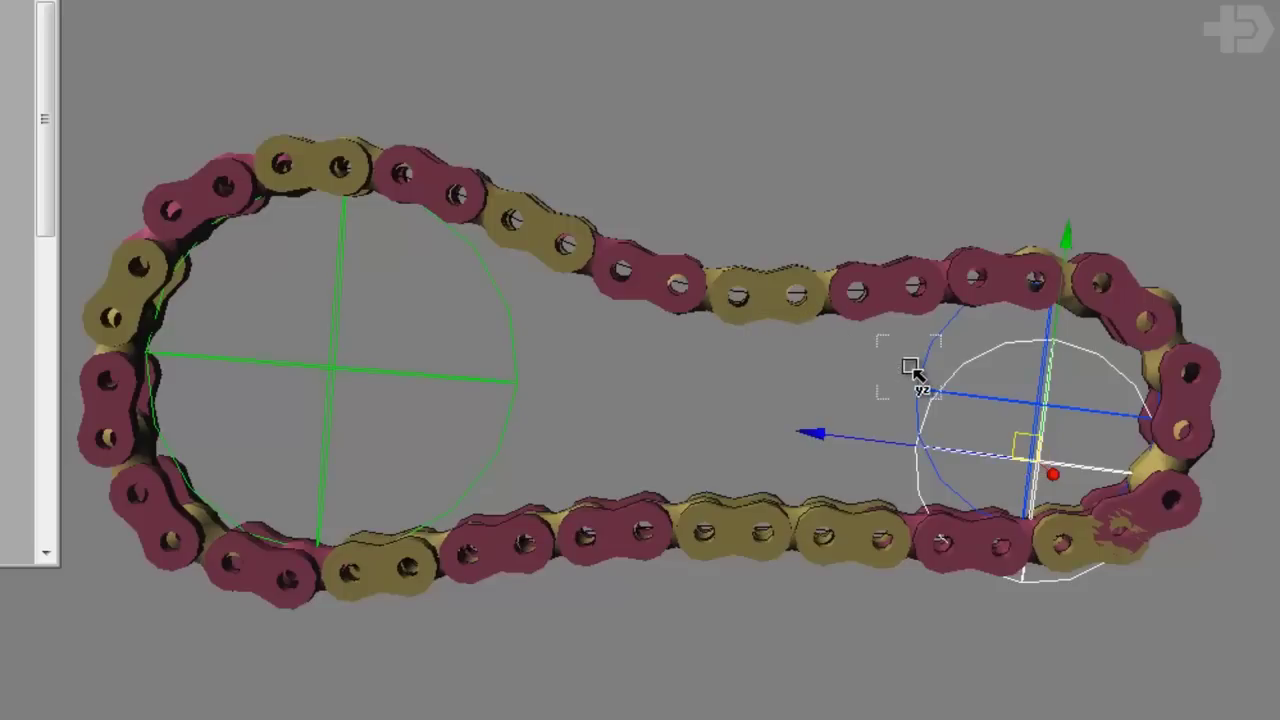
pyautogui.hotkey('ctrl', 'z')
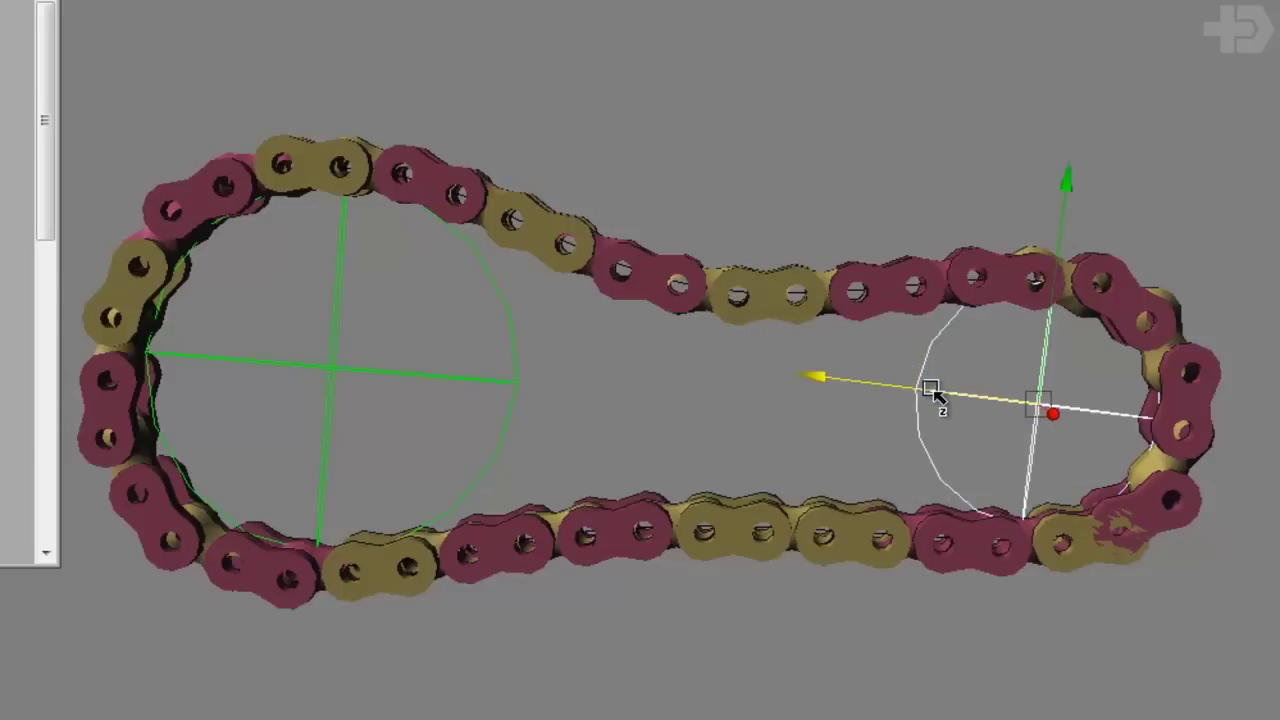
pyautogui.moveTo(932, 390)
pyautogui.keyDown('shift'); pyautogui.mouseDown()
pyautogui.moveTo(966, 363)
pyautogui.moveTo(686, 286)
pyautogui.moveTo(678, 356)
pyautogui.mouseUp(); pyautogui.keyUp('shift')
# Scale the duplicated null down and position it so that its circle rests on the chain's lower run.
pyautogui.press('r')
pyautogui.moveTo(760, 381); pyautogui.dragTo(669, 389)
pyautogui.press('w')
pyautogui.moveTo(677, 291); pyautogui.dragTo(594, 314)
pyautogui.press('r')
pyautogui.moveTo(690, 428); pyautogui.dragTo(639, 402)
pyautogui.press('w')
pyautogui.moveTo(609, 291); pyautogui.dragTo(634, 316)
# Rotate master_driver back and forth to test that both blue driven nulls turn with the chain.
pyautogui.press('q')
pyautogui.click(456, 379)
pyautogui.press('e')
pyautogui.moveTo(536, 277); pyautogui.dragTo(352, 76)
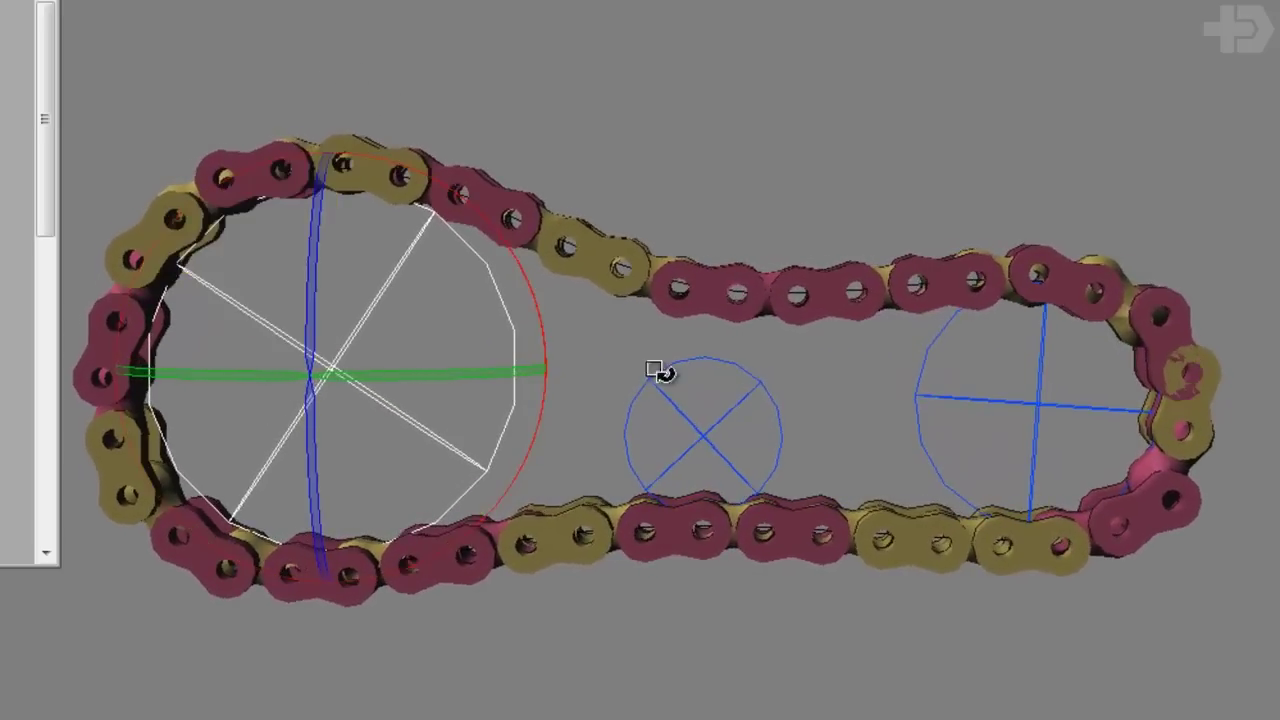
pyautogui.moveTo(503, 229); pyautogui.dragTo(625, 290)
pyautogui.click(766, 432)
pyautogui.press('w')
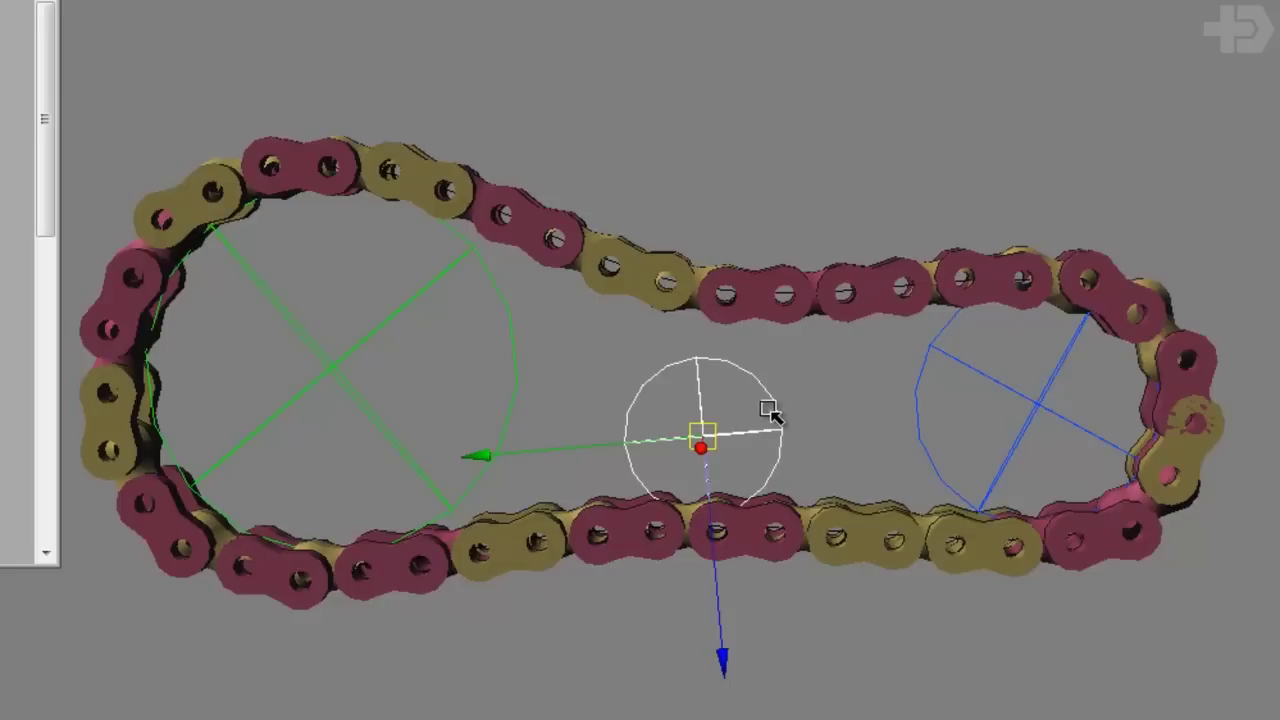
pyautogui.press('Escape')
pyautogui.click(821, 421)
pyautogui.moveTo(655, 281); pyautogui.dragTo(648, 256, button='middle')
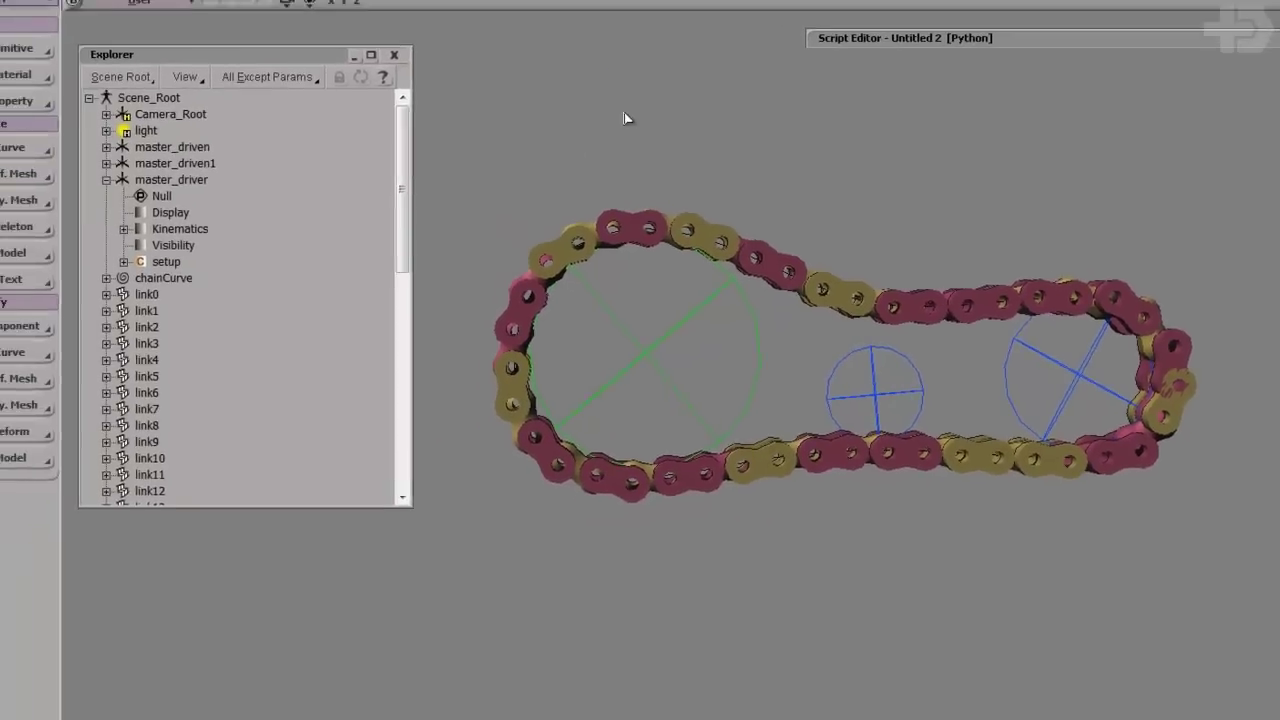
# Collapse master_driver in the explorer, create a new null and name it main_control.
pyautogui.click(38, 56)
pyautogui.moveTo(140, 68)
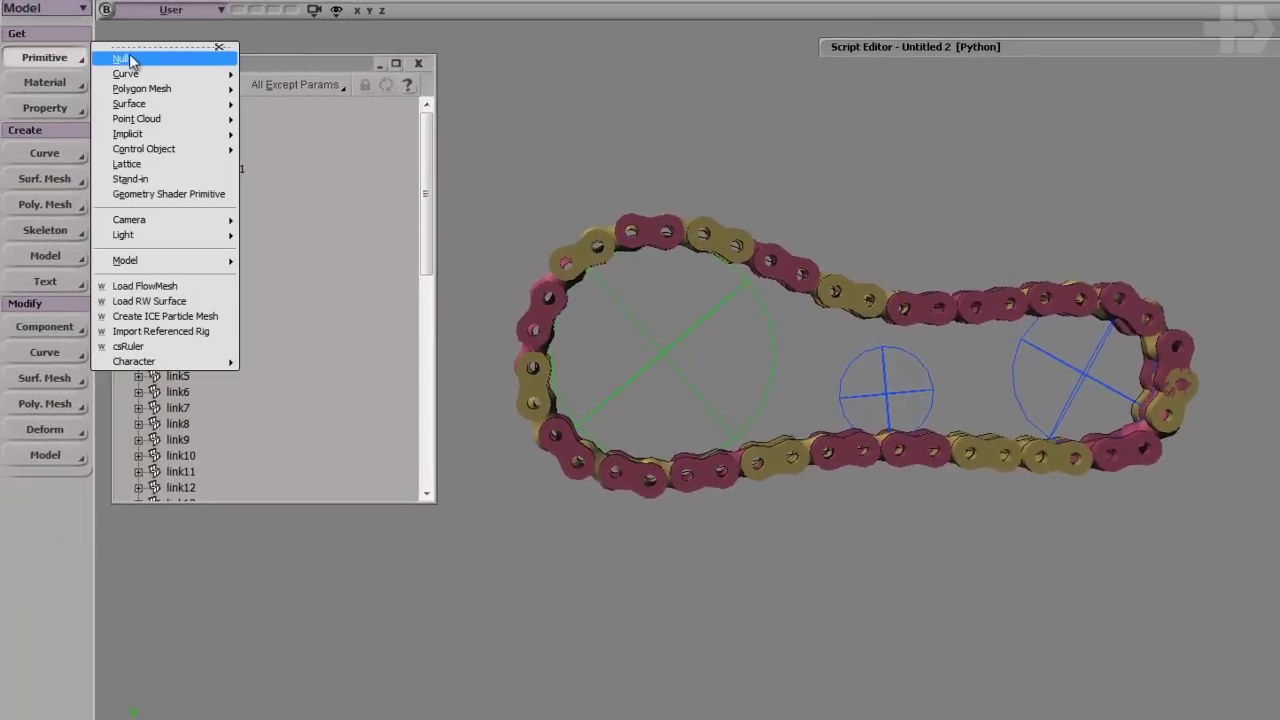
pyautogui.click(960, 249)
pyautogui.moveTo(960, 249); pyautogui.dragTo(993, 264, button='right')
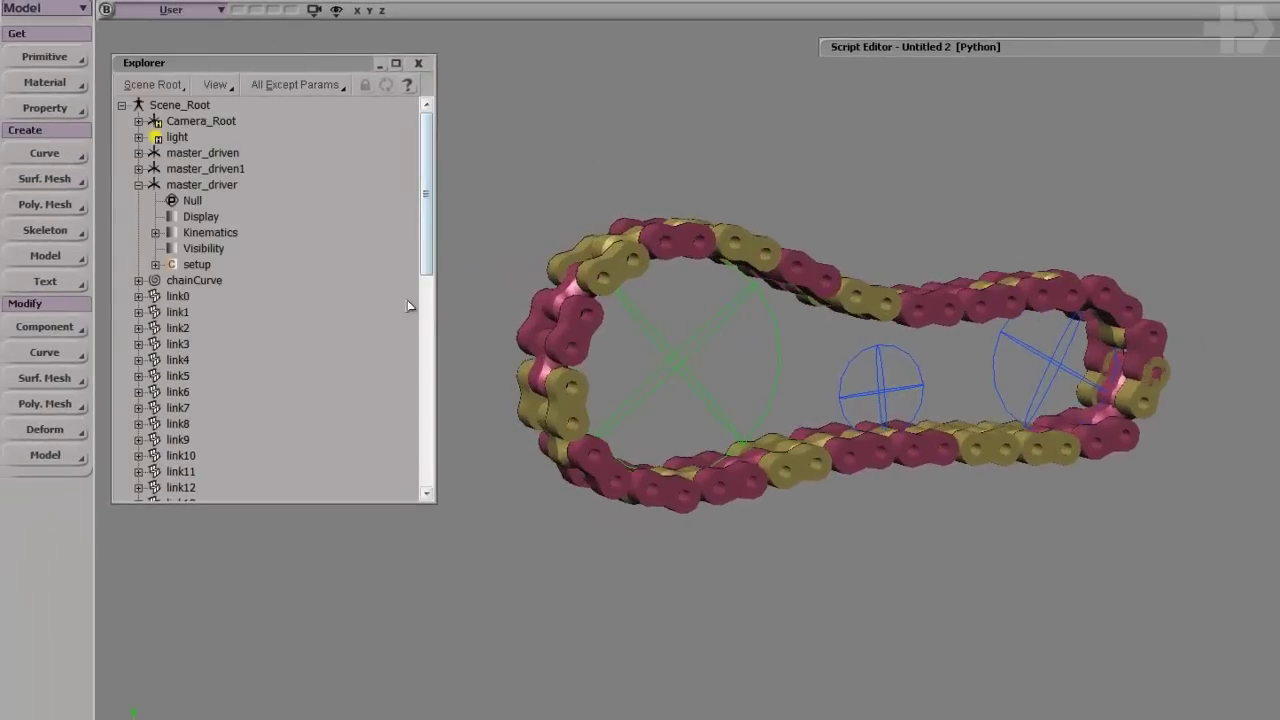
pyautogui.click(138, 184)
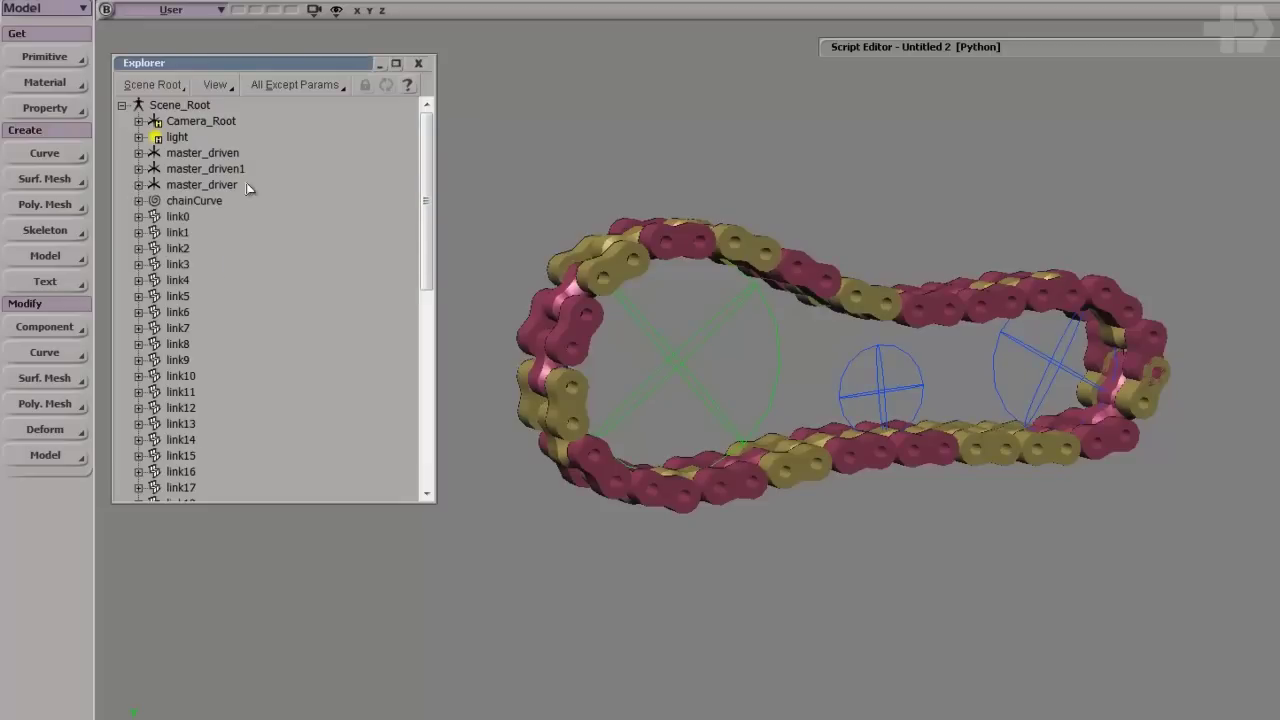
pyautogui.click(76, 54)
pyautogui.click(115, 54)
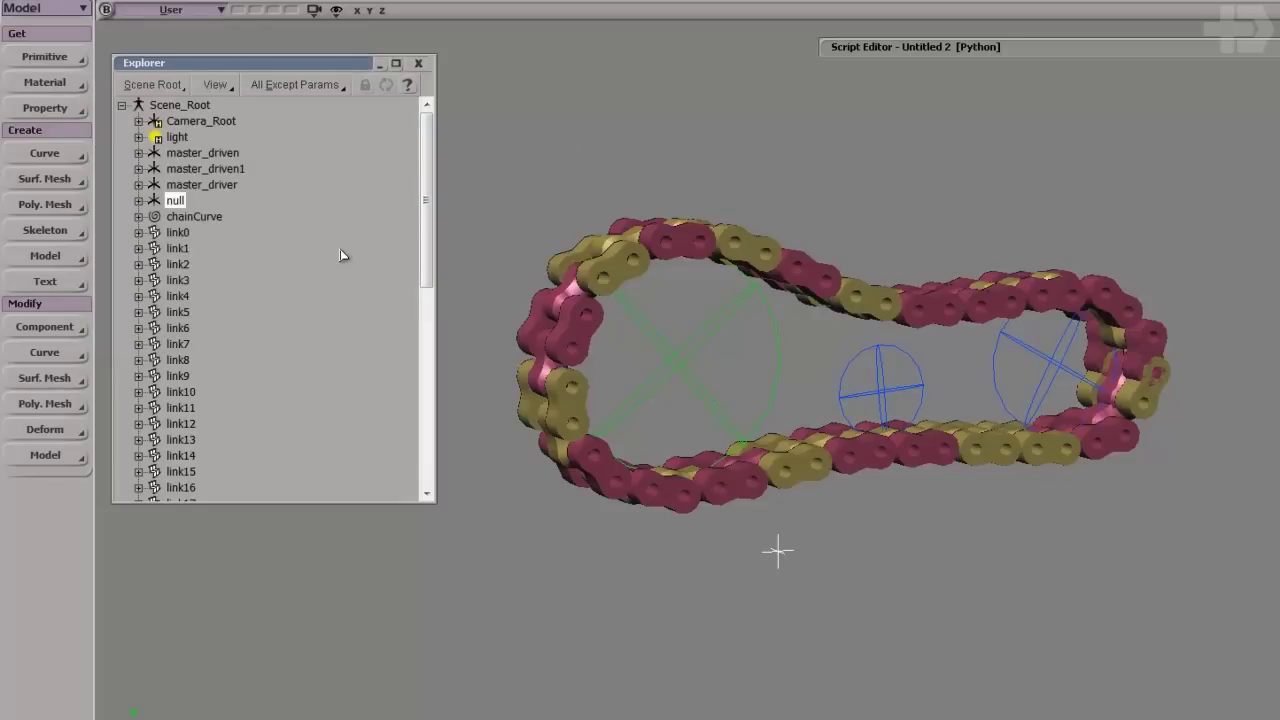
pyautogui.press('F2')
pyautogui.write('main_')
# Parent chainCurve, link0 through link43 and the three master nulls under main_control.
pyautogui.scroll(-9, 270, 418)
pyautogui.click(183, 488)
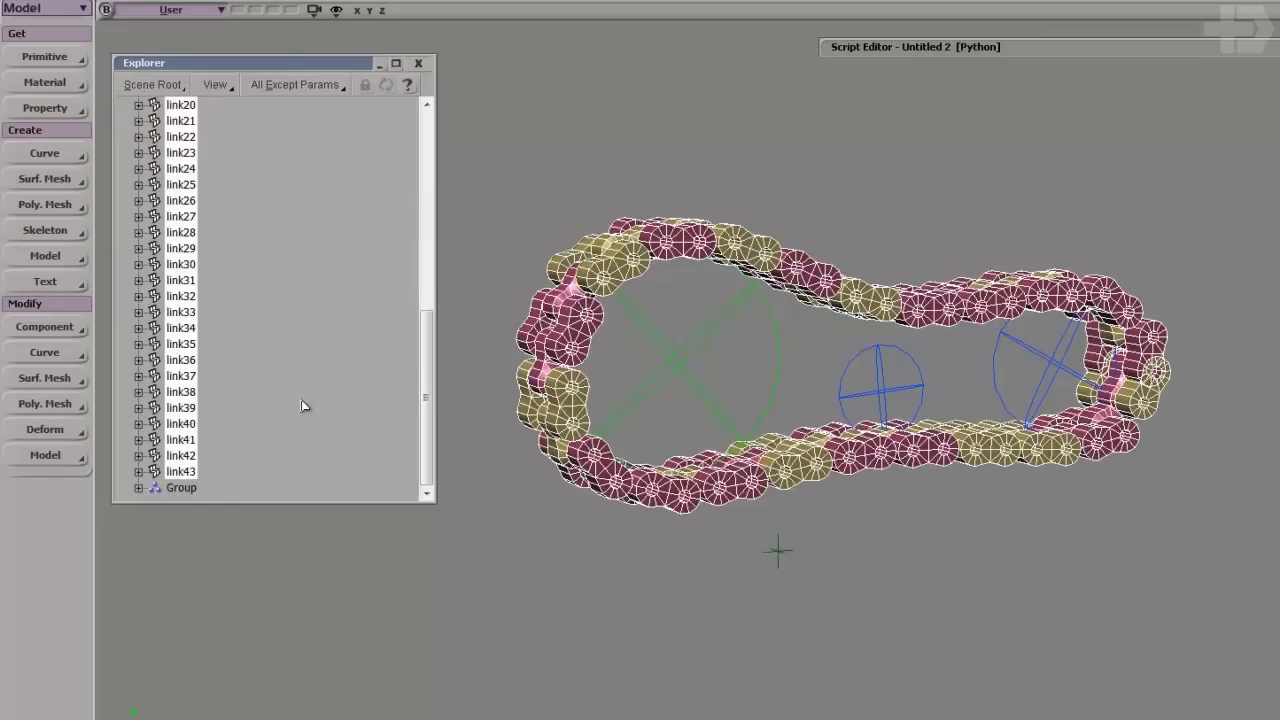
pyautogui.scroll(9, 260, 330)
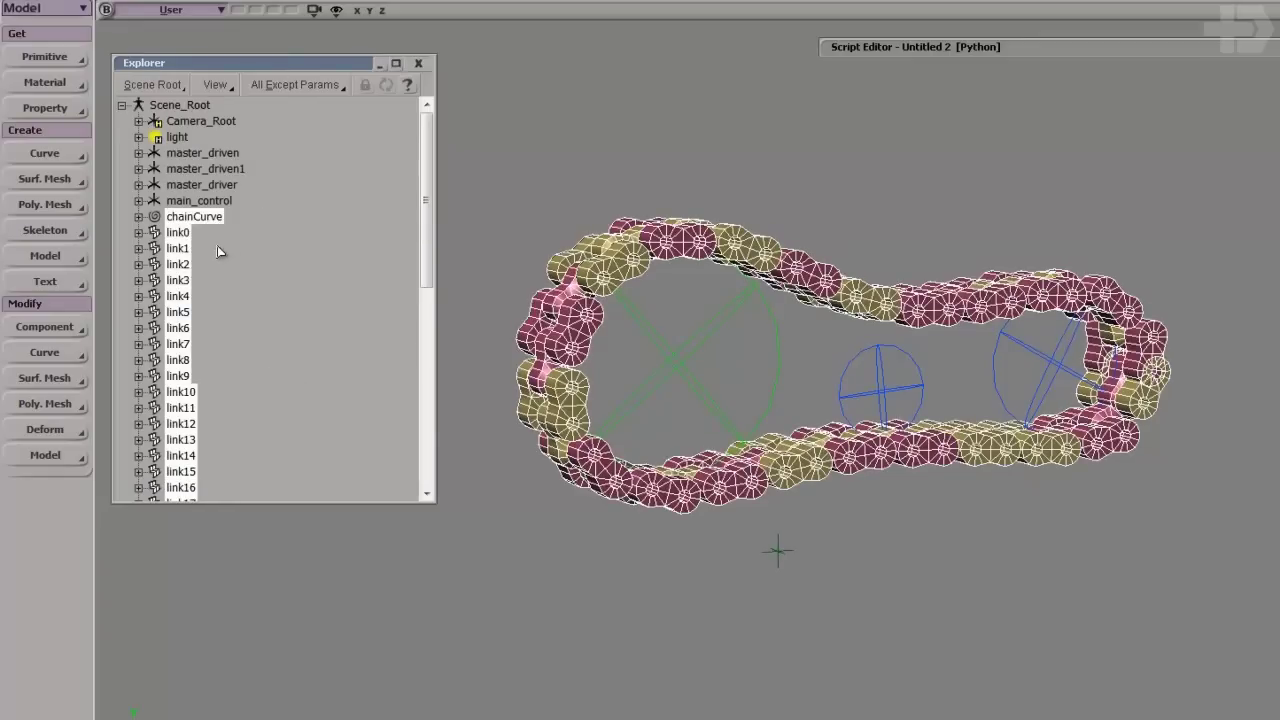
pyautogui.click(225, 186)
pyautogui.keyDown('shift'); pyautogui.click(228, 154); pyautogui.keyUp('shift')
pyautogui.moveTo(214, 208); pyautogui.dragTo(215, 200)
# Try rotating main_control to test the parented chain, and undo the rotation.
pyautogui.click(221, 153)
pyautogui.press('c')
pyautogui.moveTo(856, 386); pyautogui.dragTo(841, 388, button='right')
pyautogui.moveTo(841, 388); pyautogui.dragTo(971, 491)
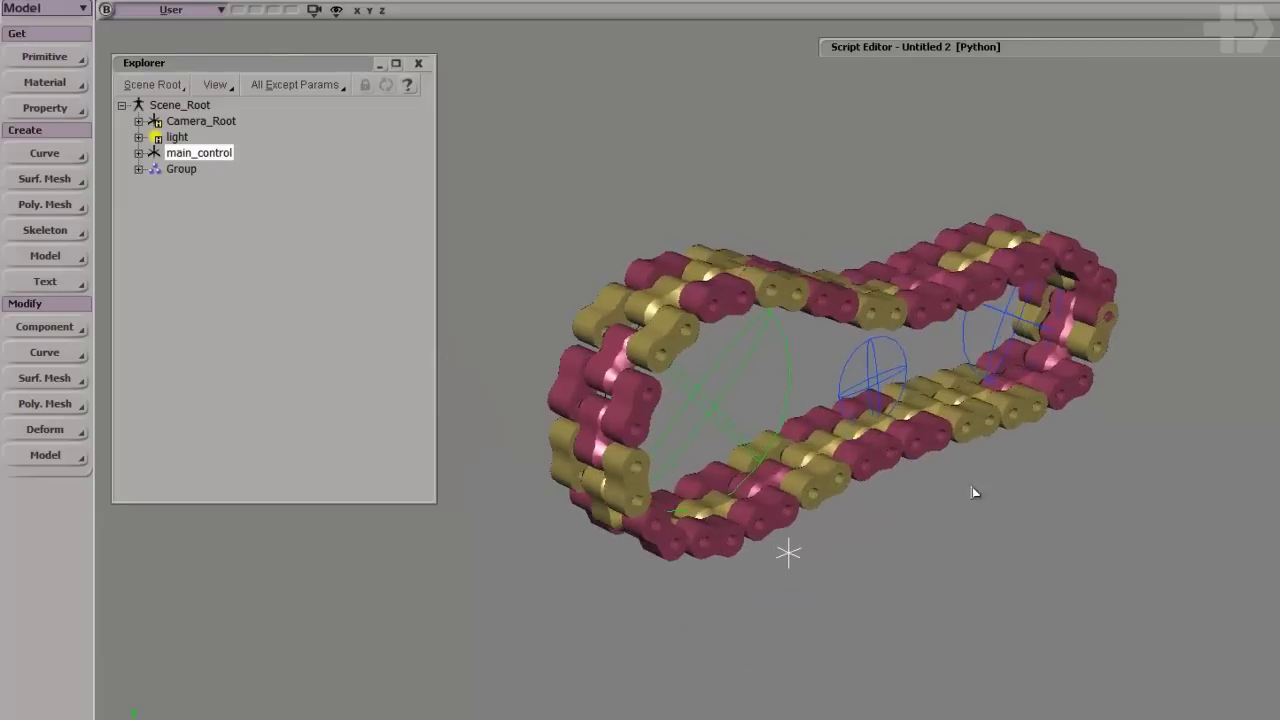
pyautogui.moveTo(822, 626); pyautogui.dragTo(820, 447)
pyautogui.hotkey('ctrl', 'z')
pyautogui.press('s')
pyautogui.moveTo(963, 371); pyautogui.dragTo(1030, 338, button='right')
pyautogui.click(1014, 627)
pyautogui.press('s')
pyautogui.moveTo(1001, 563); pyautogui.dragTo(995, 526, button='right')
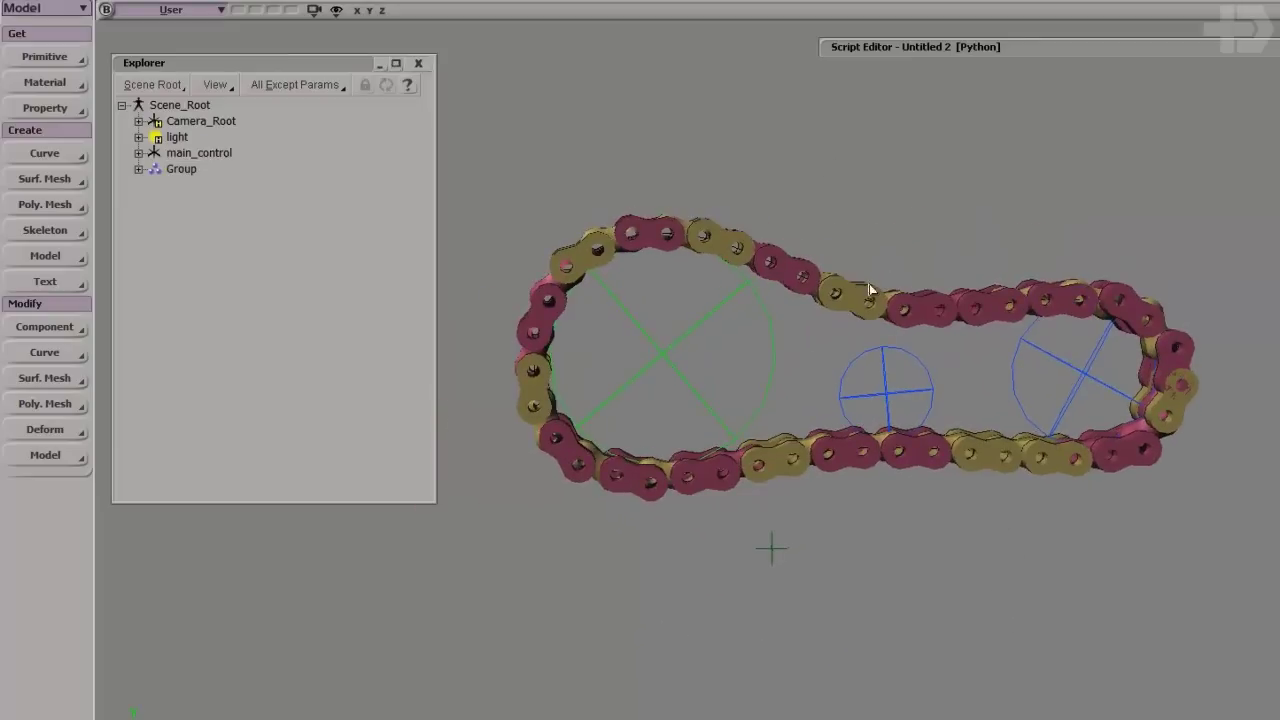
# Reveal the chain links under main_control in the explorer and briefly select link0 through link43.
pyautogui.click(1036, 305)
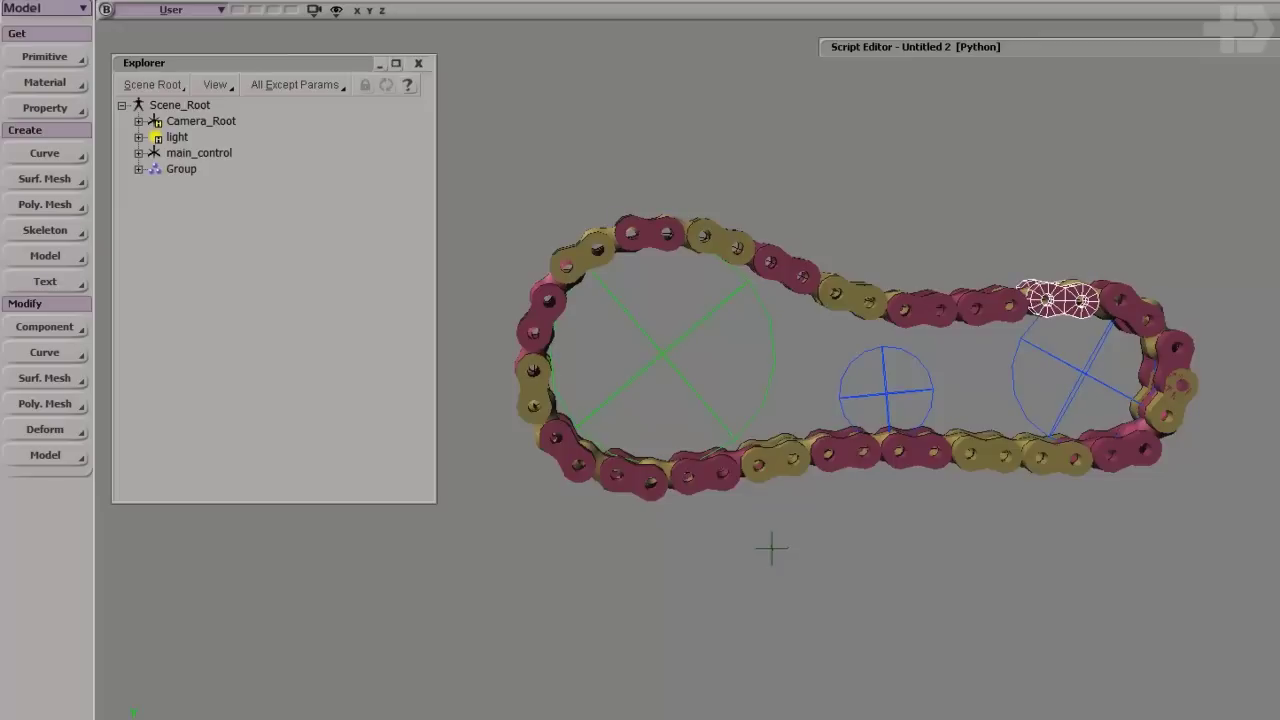
pyautogui.press('f')
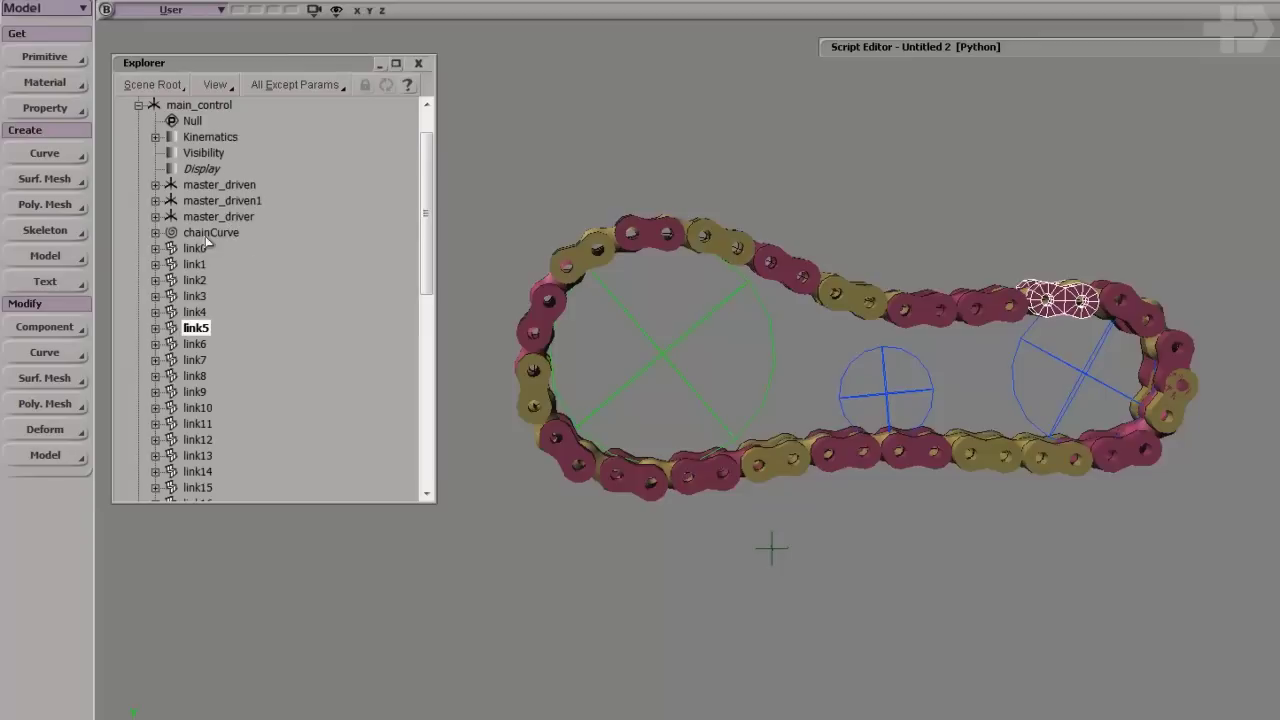
pyautogui.click(196, 248)
pyautogui.scroll(-10, 297, 277)
pyautogui.keyDown('shift'); pyautogui.click(198, 471); pyautogui.keyUp('shift')
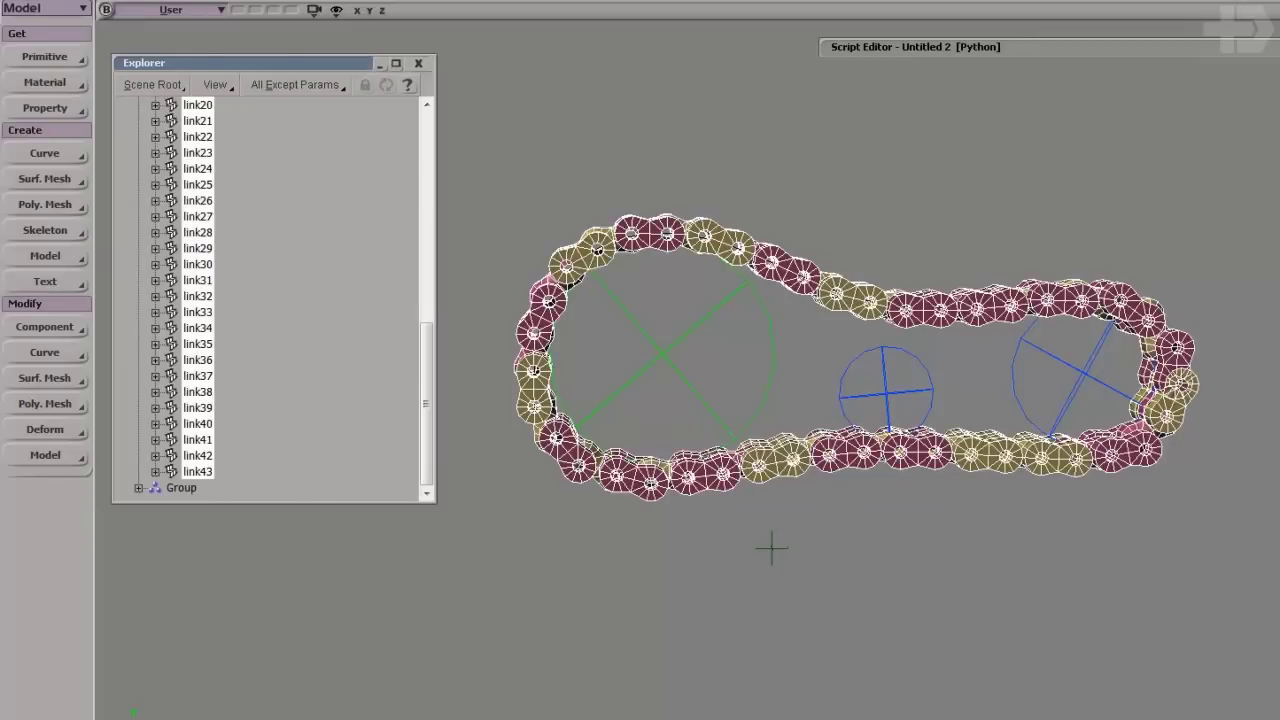
pyautogui.click(757, 283)
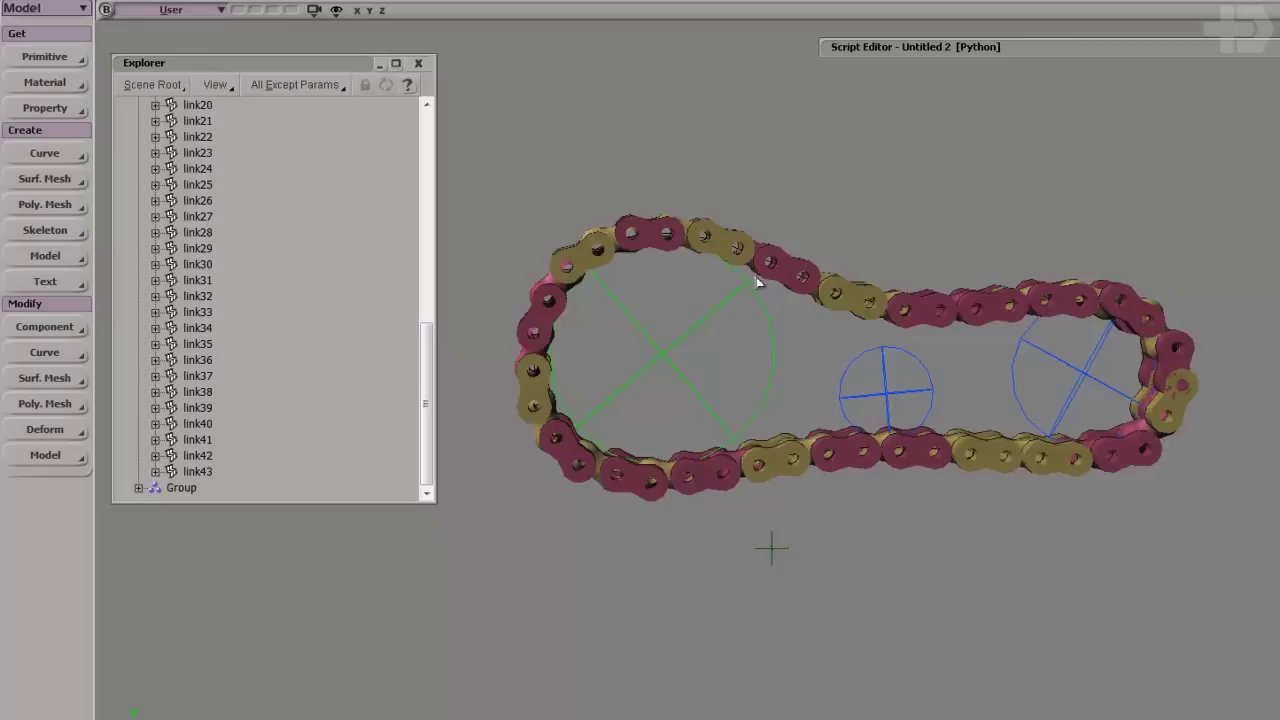
pyautogui.scroll(10, 334, 209)
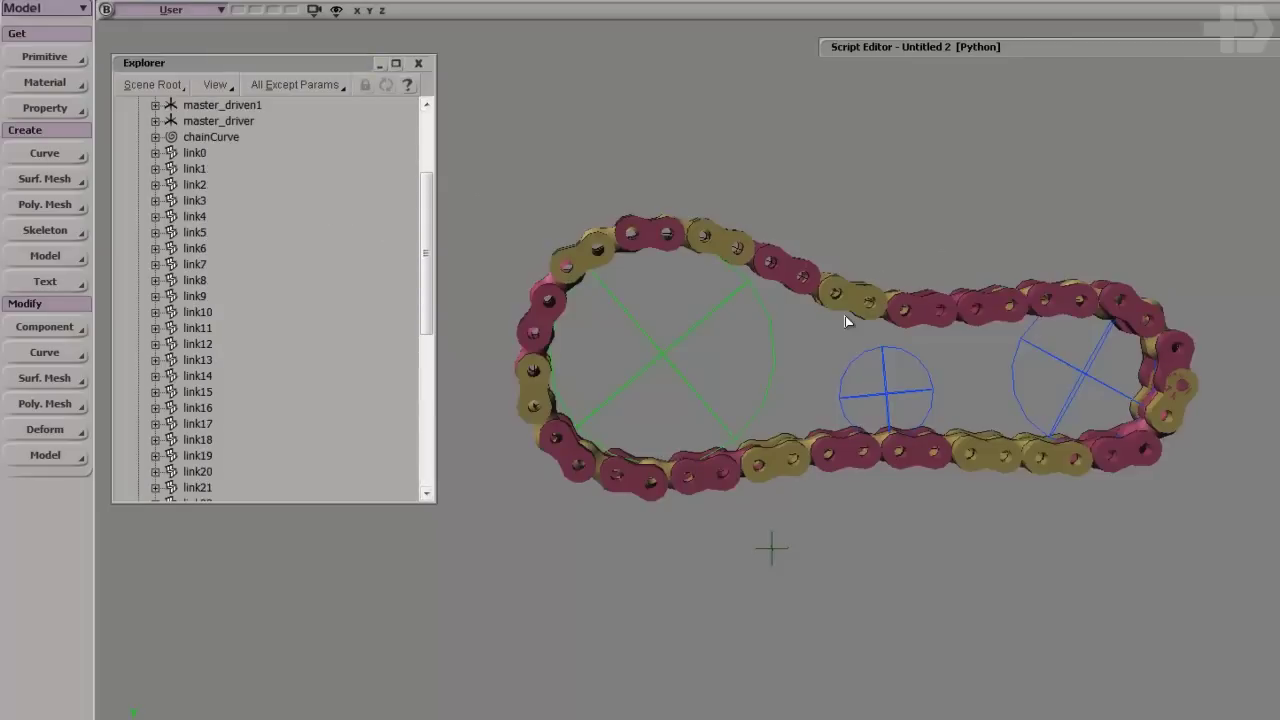
# Open the path constraint properties of link11 and show its up vector options.
pyautogui.click(728, 272)
pyautogui.click(1203, 190)
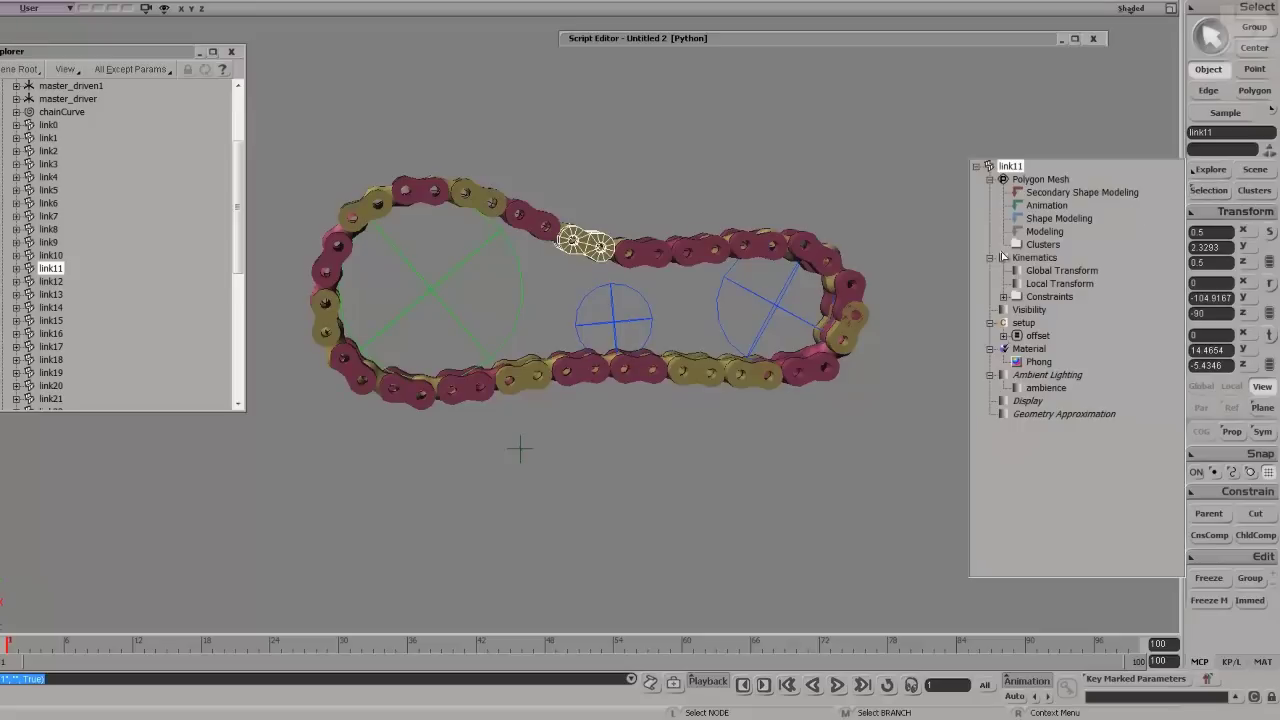
pyautogui.click(1003, 297)
pyautogui.click(1035, 310)
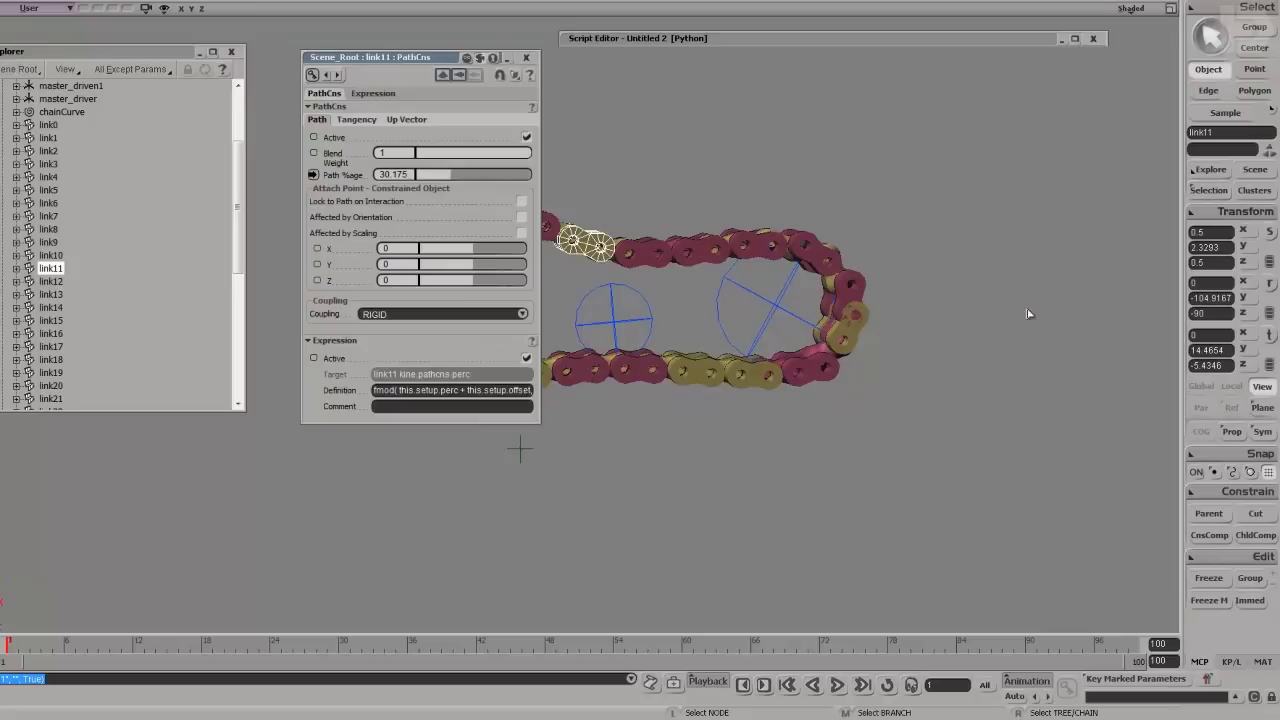
pyautogui.click(407, 119)
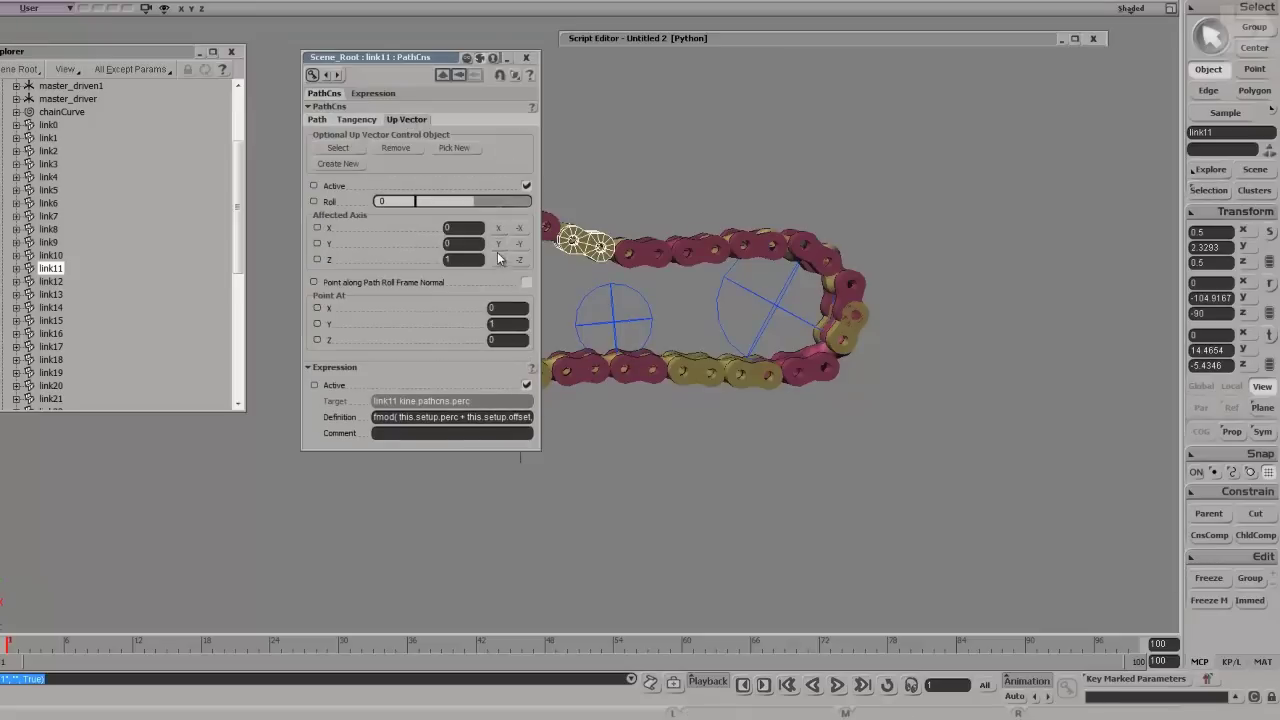
# Rotate main_control slightly to examine how the links orient, and restore its rotation.
pyautogui.press('s')
pyautogui.moveTo(670, 253)
pyautogui.mouseDown()
pyautogui.moveTo(726, 280)
pyautogui.moveTo(686, 266)
pyautogui.mouseUp()
pyautogui.moveTo(686, 266); pyautogui.dragTo(760, 276, button='middle')
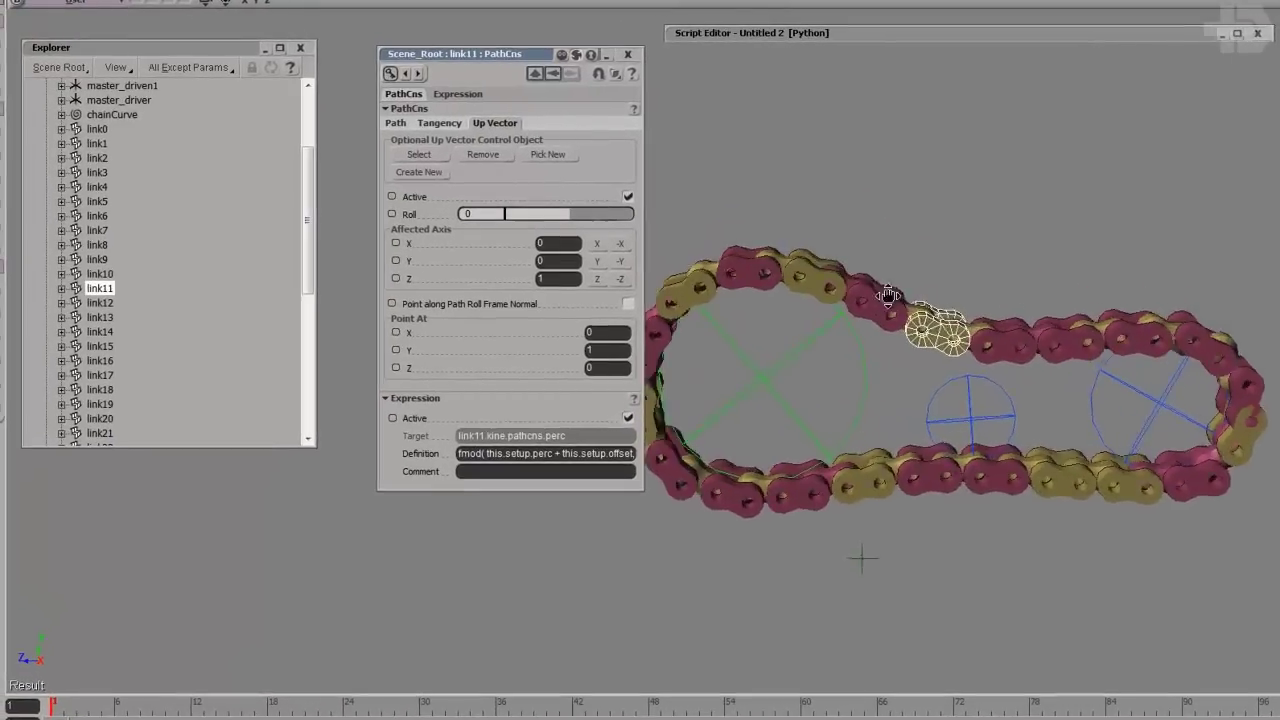
pyautogui.moveTo(888, 295); pyautogui.dragTo(634, 378)
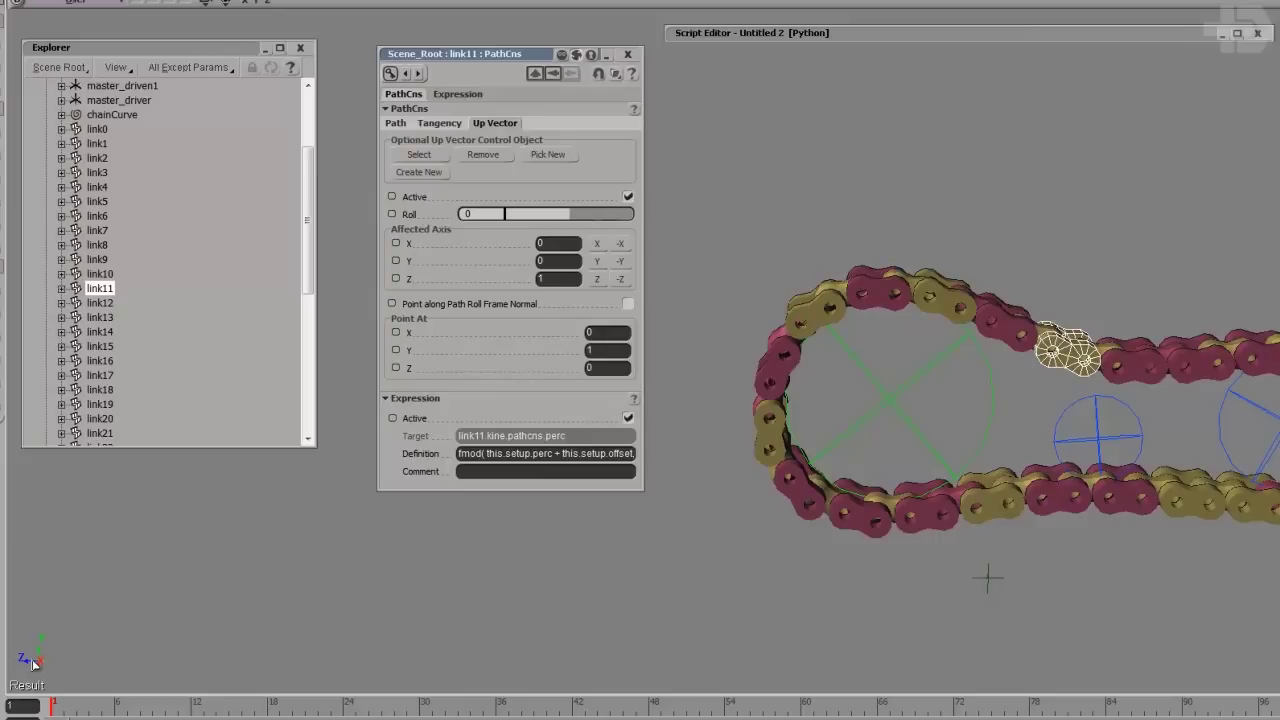
pyautogui.moveTo(44, 646); pyautogui.dragTo(695, 580)
pyautogui.moveTo(840, 487); pyautogui.dragTo(815, 488)
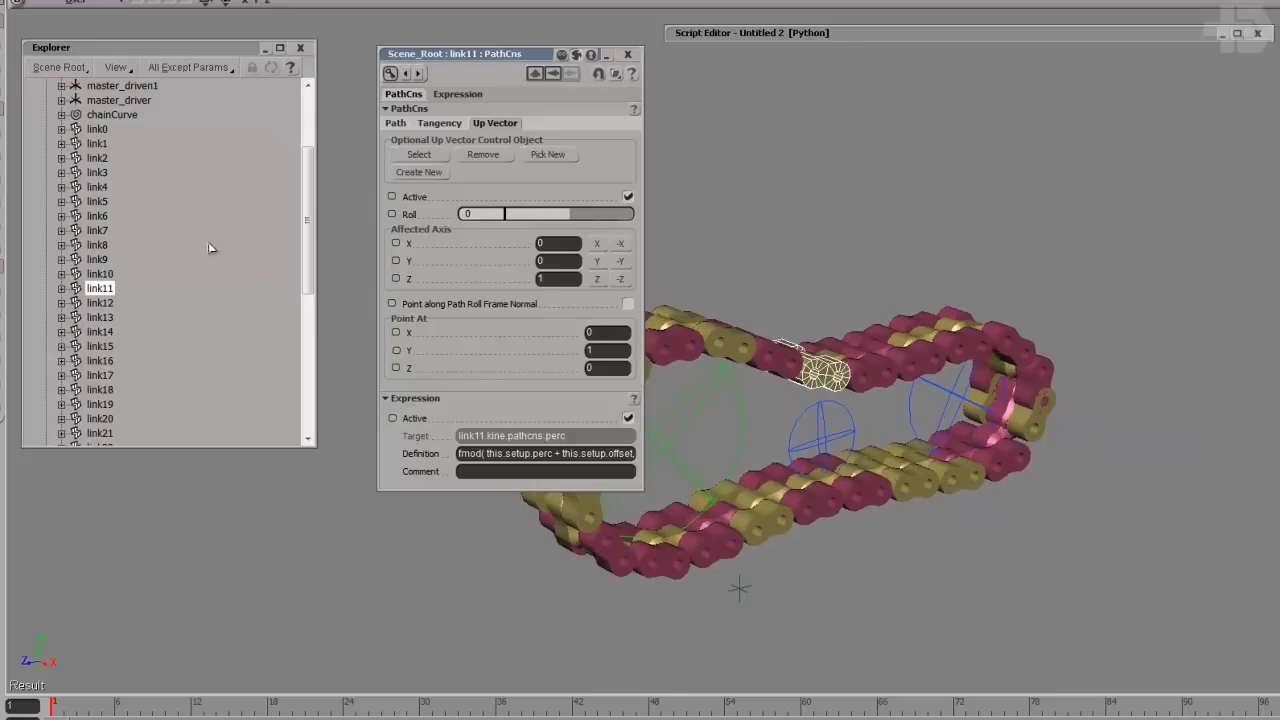
pyautogui.scroll(3, 103, 187)
pyautogui.click(100, 129)
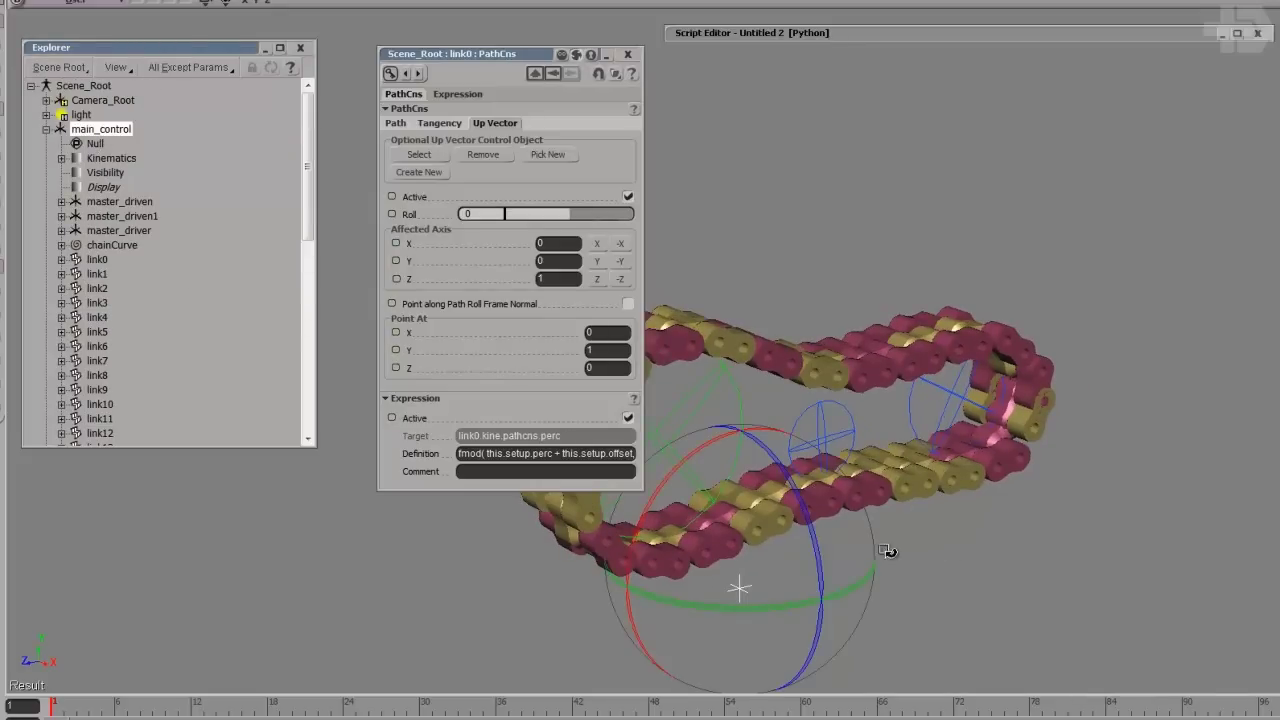
pyautogui.moveTo(822, 541); pyautogui.dragTo(819, 514)
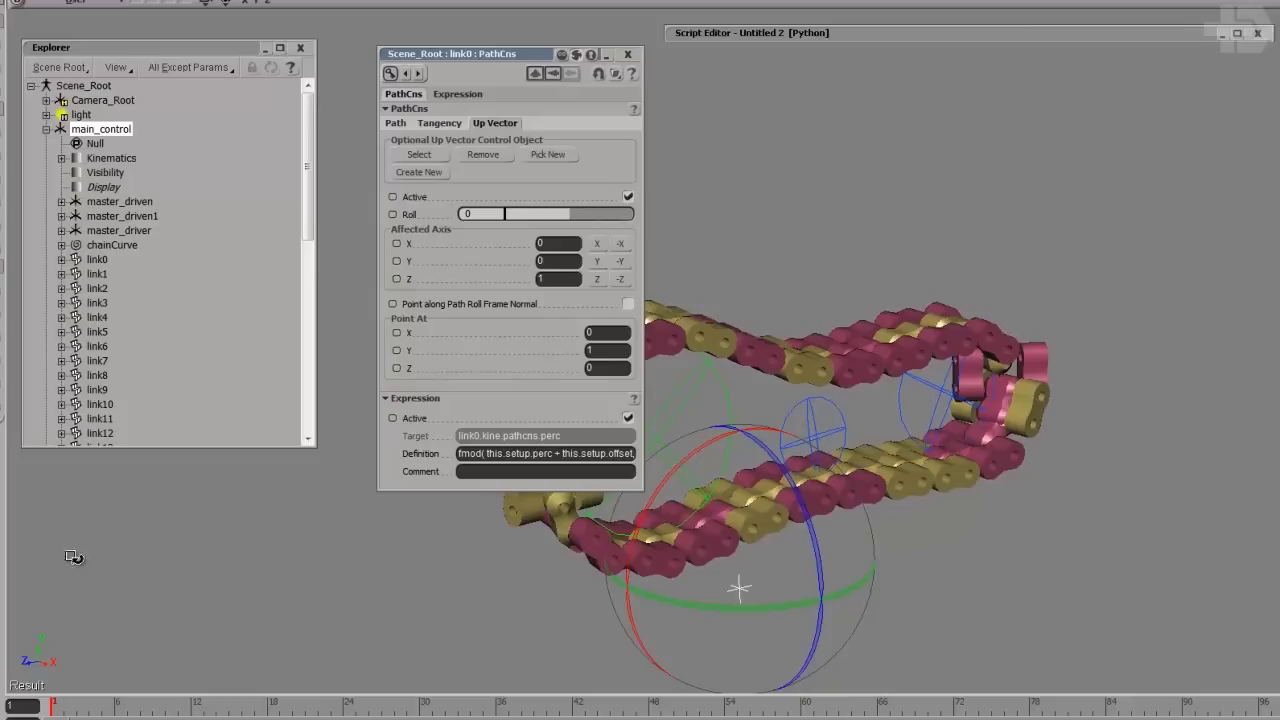
pyautogui.moveTo(809, 471); pyautogui.dragTo(787, 444, button='right')
pyautogui.moveTo(769, 449); pyautogui.dragTo(762, 460)
pyautogui.press('space')
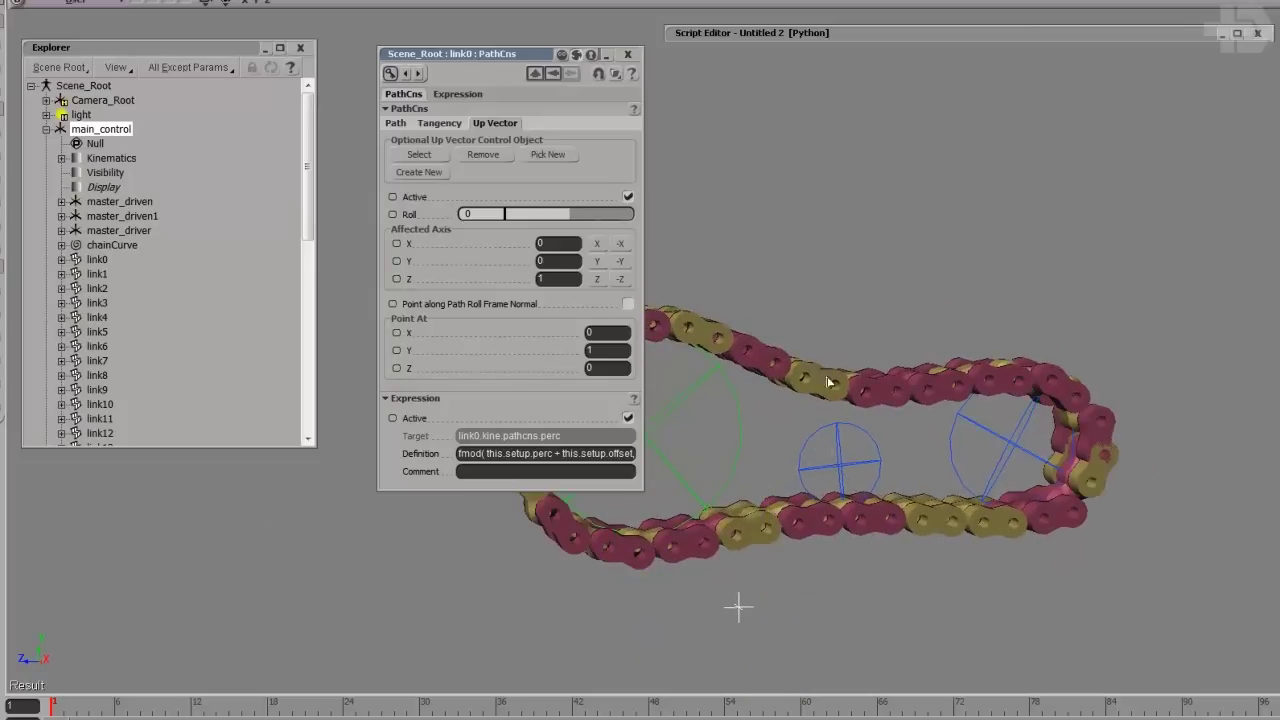
pyautogui.click(692, 264)
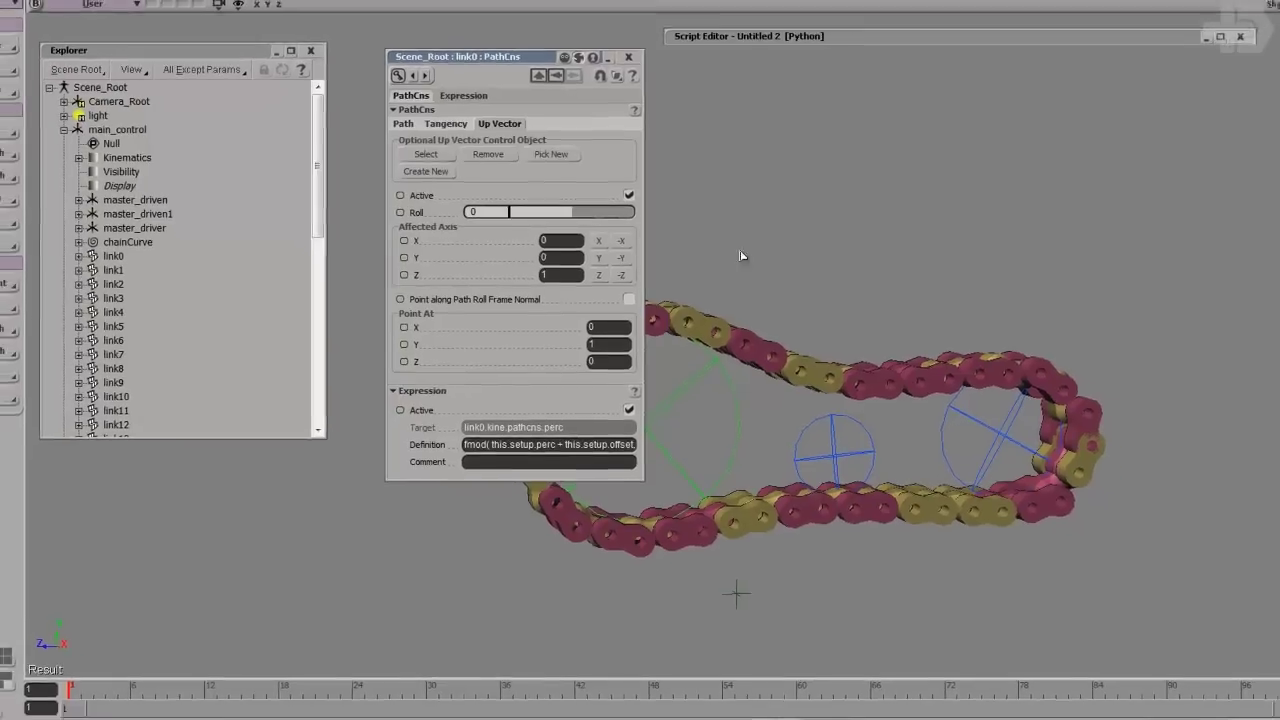
# Create a new null and name it upvector.
pyautogui.click(71, 59)
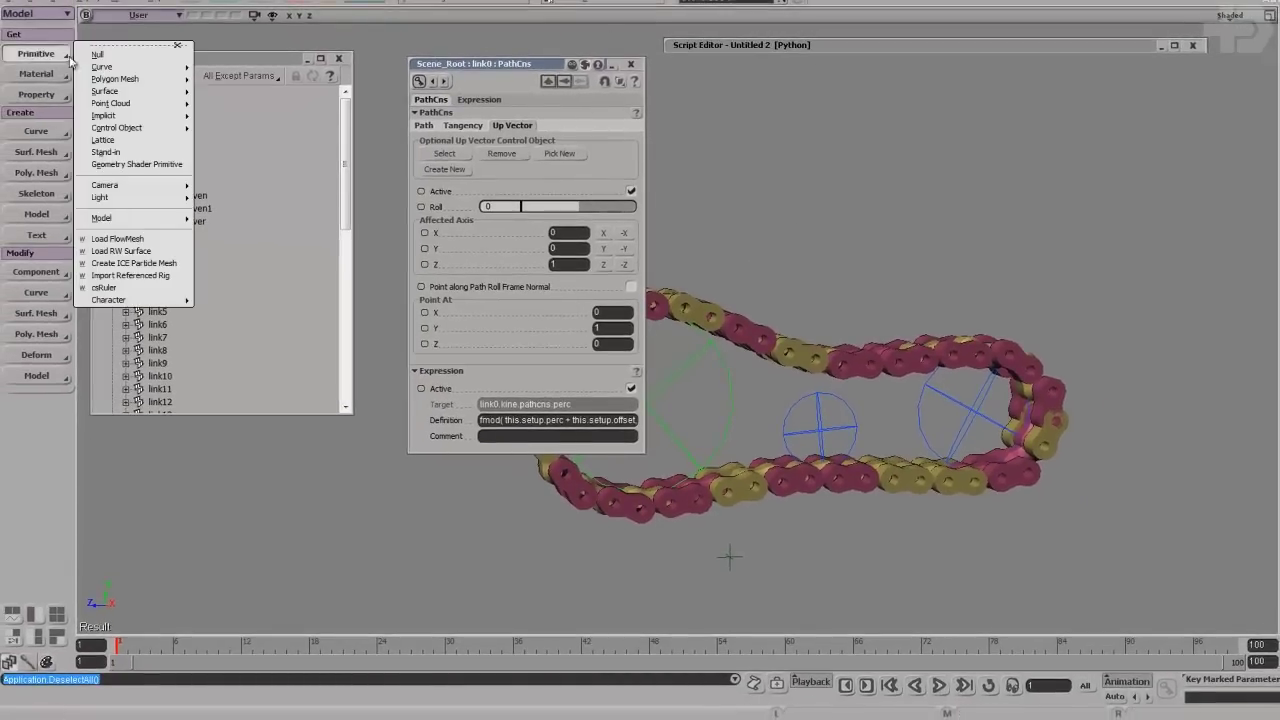
pyautogui.click(100, 48)
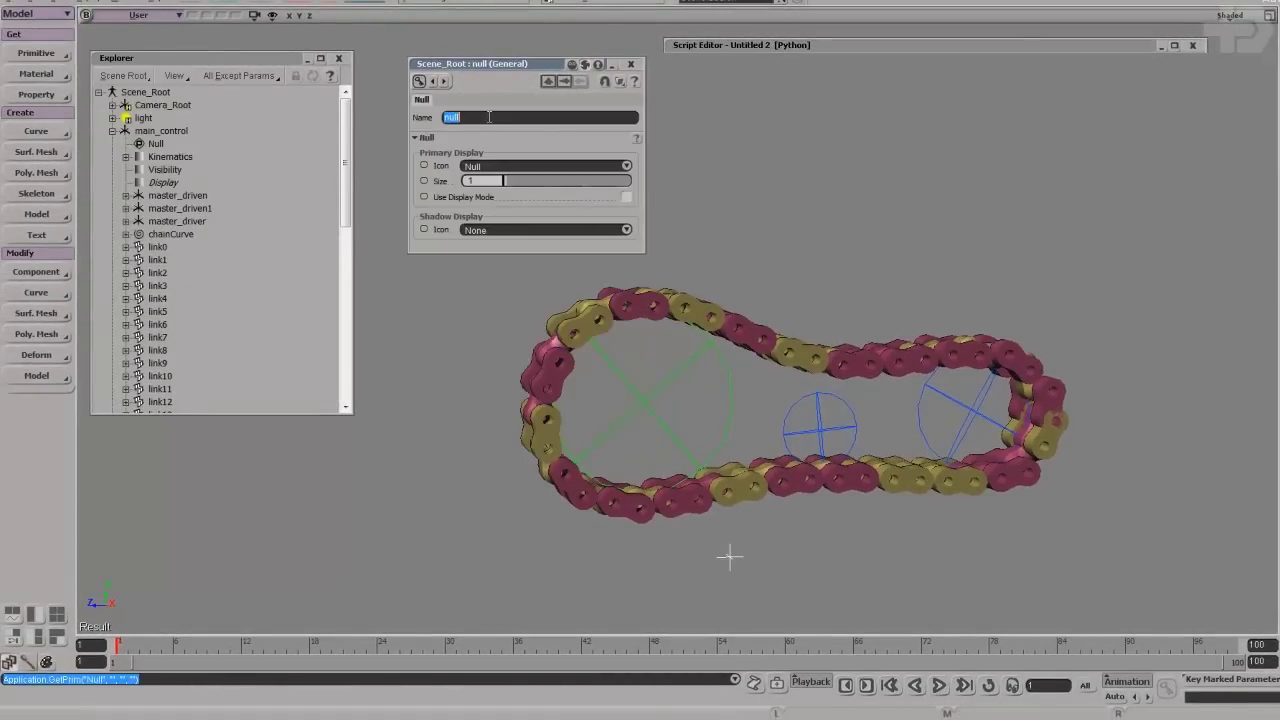
pyautogui.write('upvector')
pyautogui.press('Return')
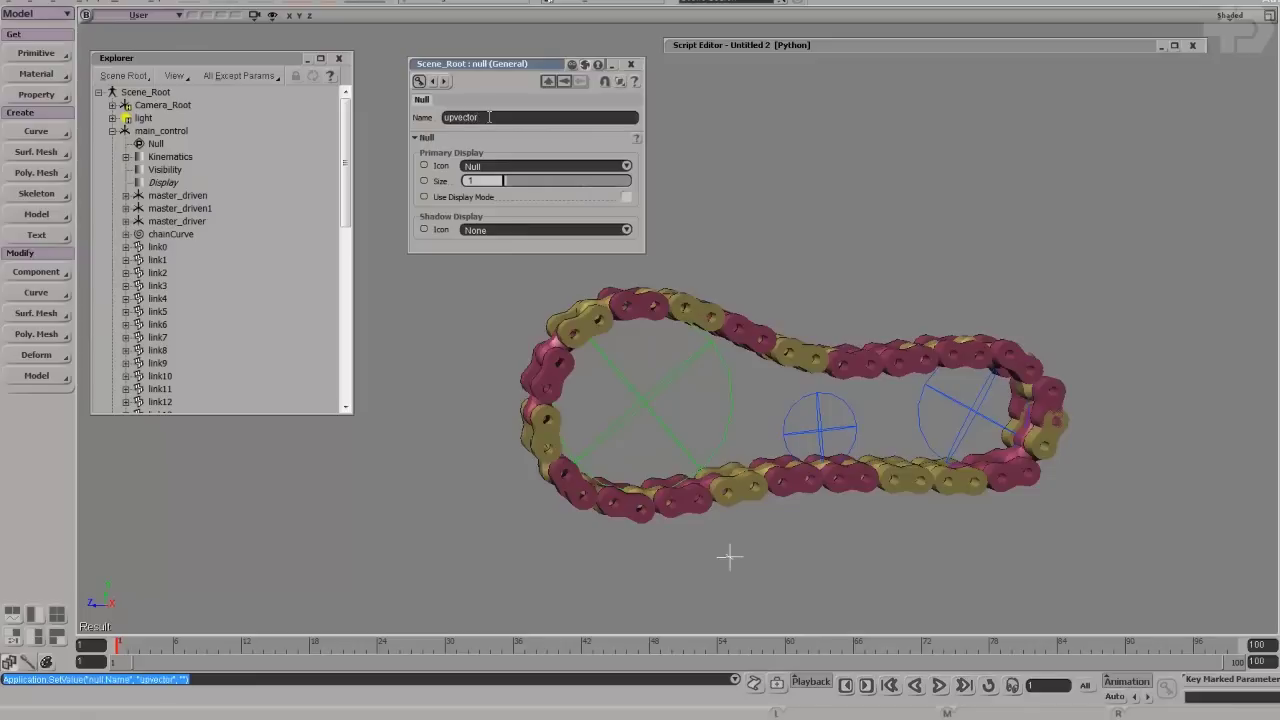
# Move the upvector null up inside the chain loop, into the small middle wheel.
pyautogui.press('v')
pyautogui.moveTo(694, 471); pyautogui.dragTo(780, 335)
pyautogui.press('space')
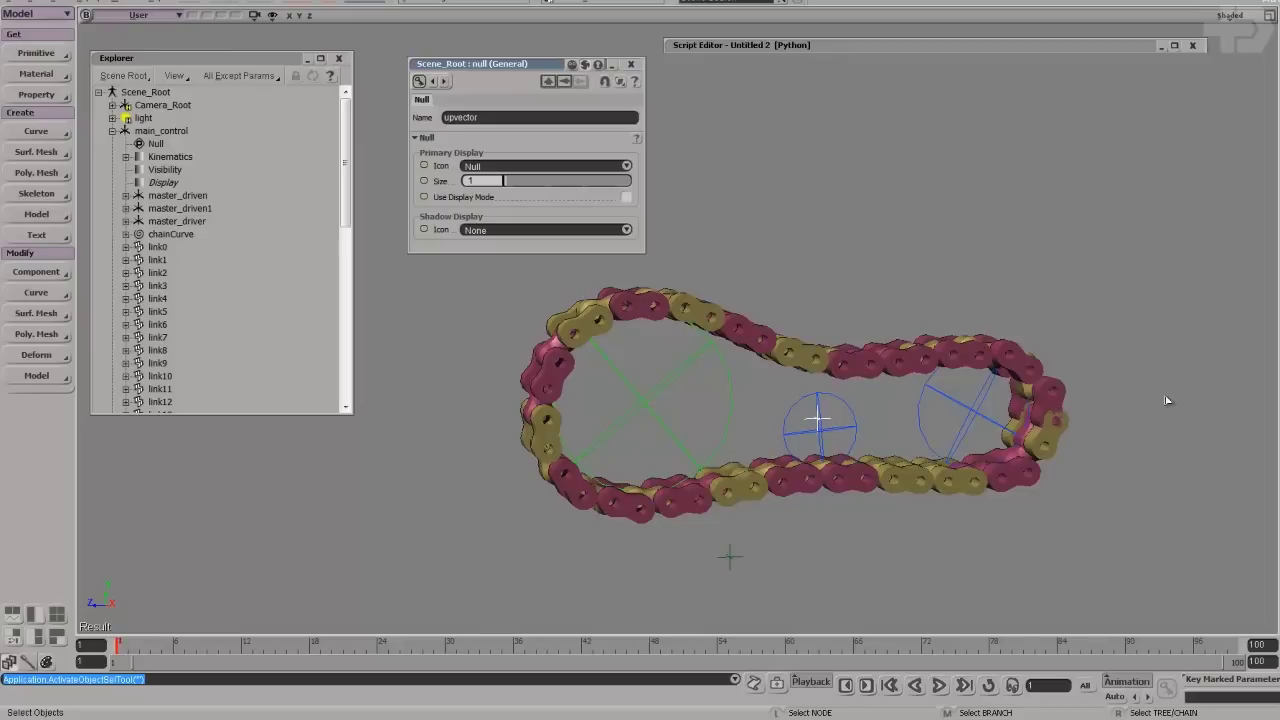
# Select link0 through link43 and open their shared path constraint properties on the up vector options.
pyautogui.click(937, 360)
pyautogui.click(158, 248)
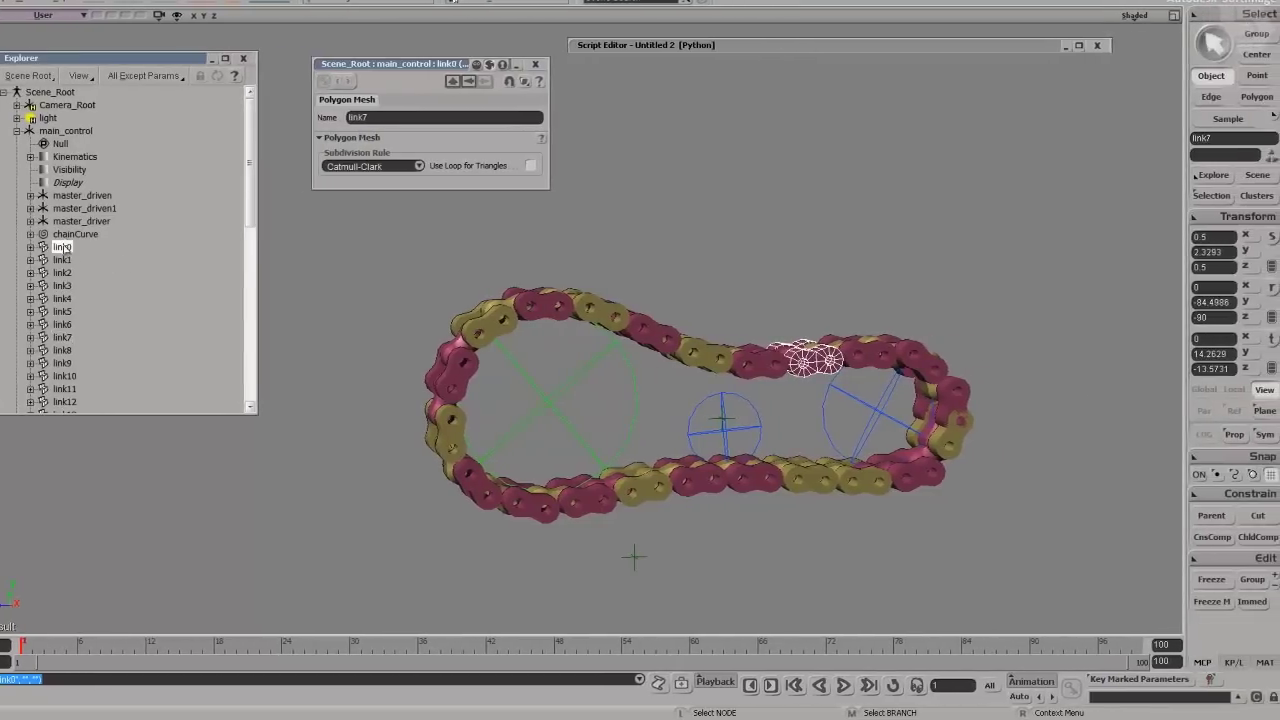
pyautogui.keyDown('shift'); pyautogui.click(63, 380); pyautogui.keyUp('shift')
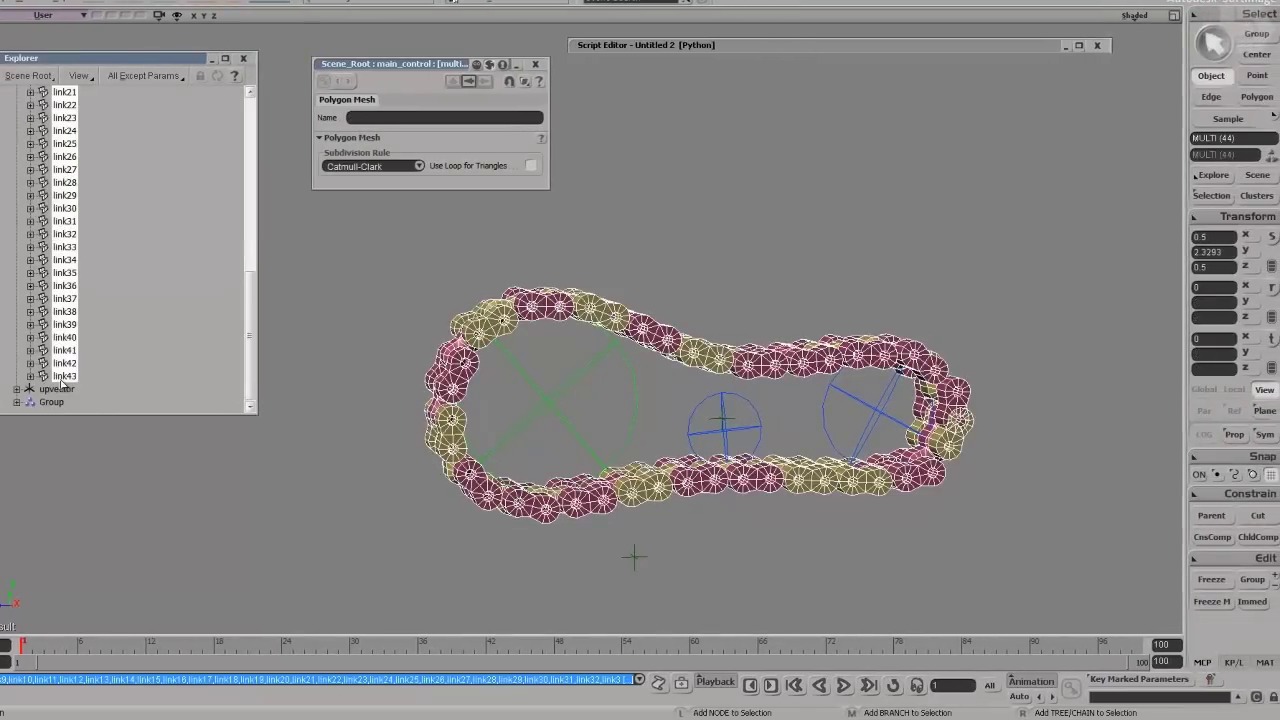
pyautogui.click(1211, 195)
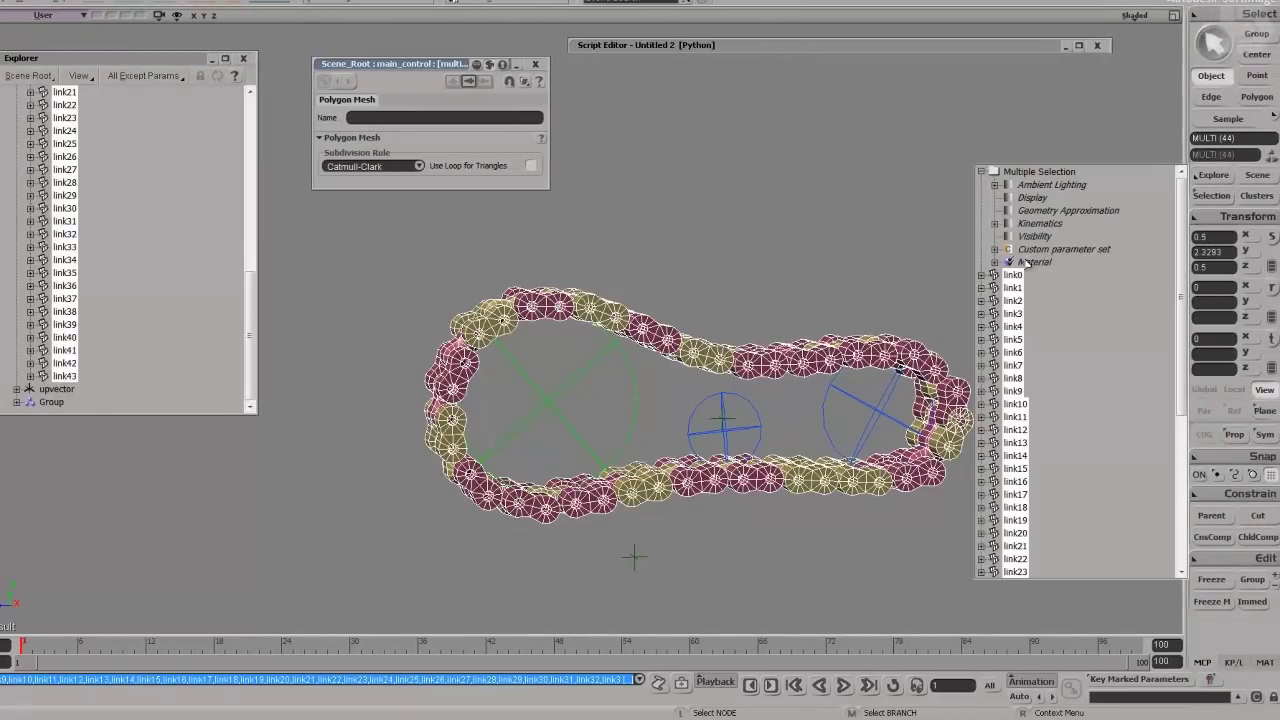
pyautogui.click(995, 223)
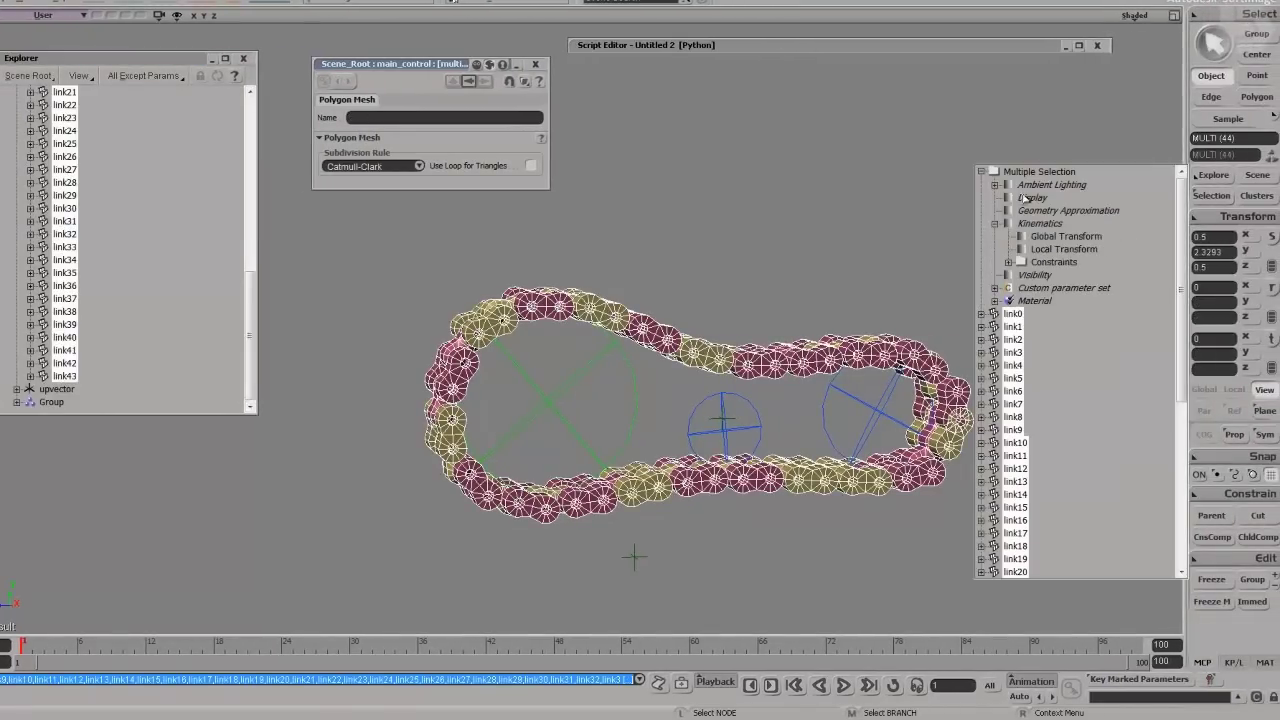
pyautogui.click(1010, 262)
pyautogui.click(1045, 276)
pyautogui.click(440, 113)
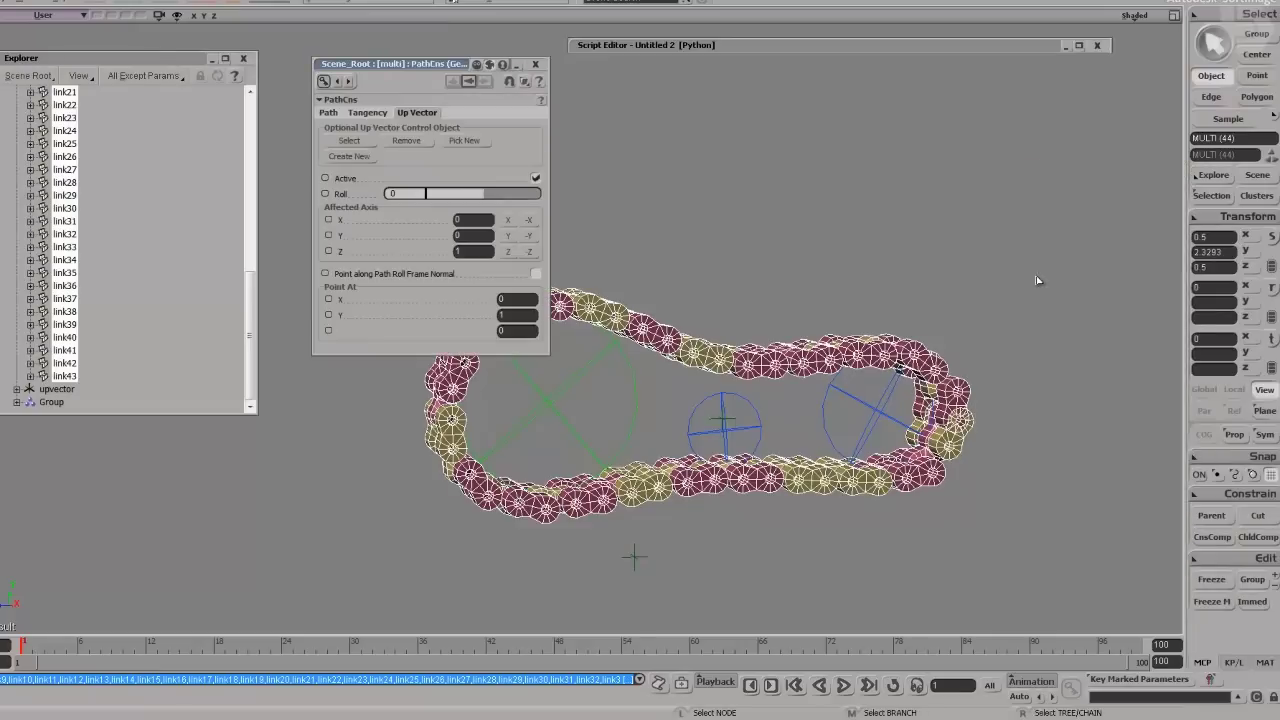
# Assign the upvector null as the up vector control object for the path constraints of all links.
pyautogui.click(467, 141)
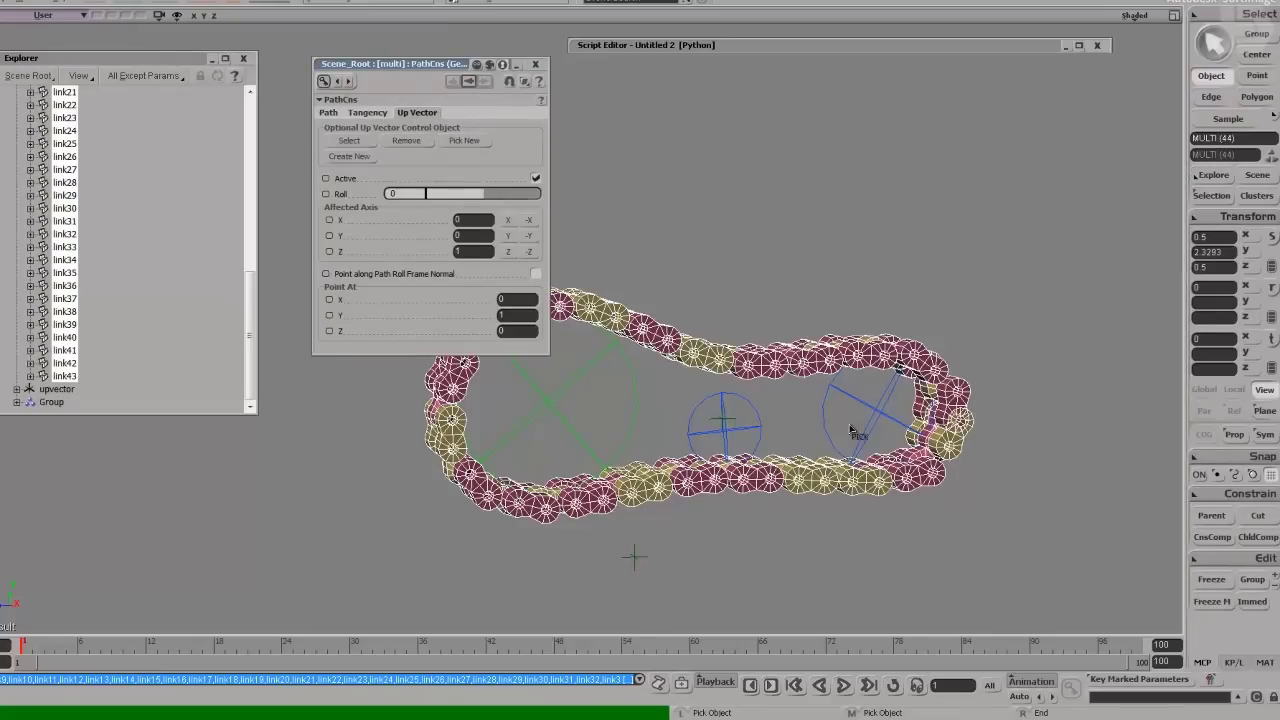
pyautogui.click(57, 390)
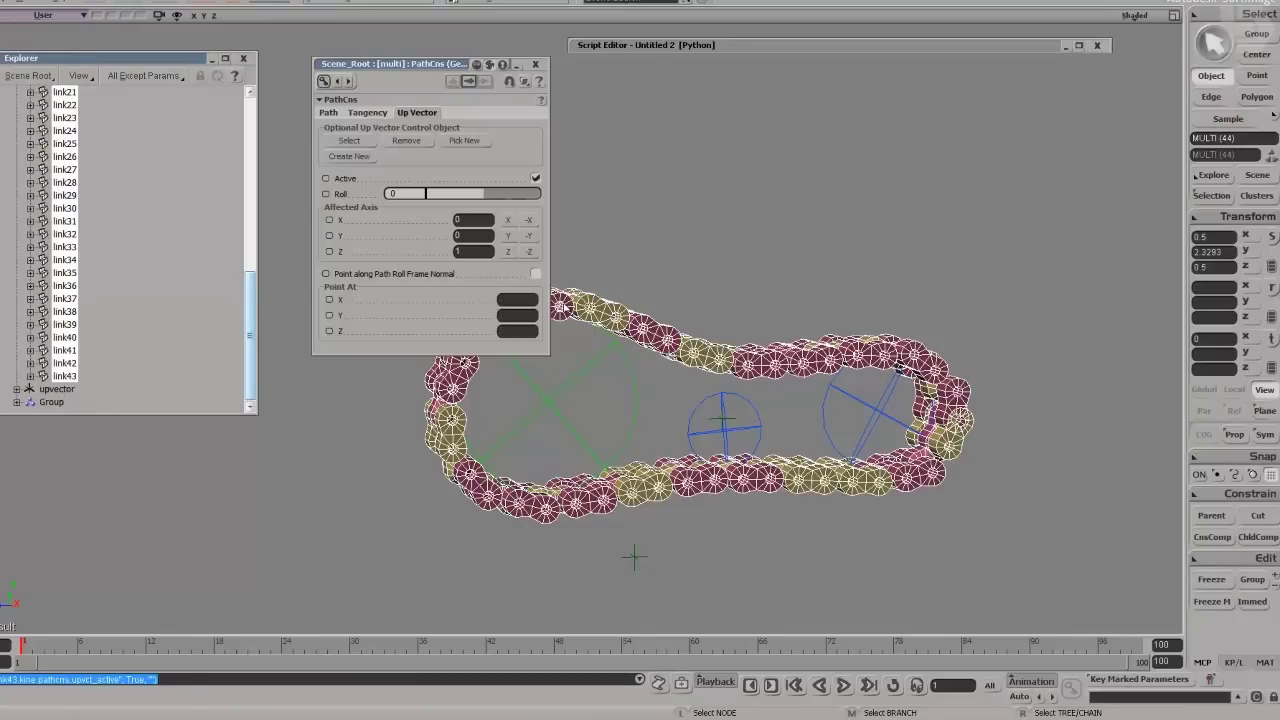
pyautogui.click(805, 252)
pyautogui.press('s')
pyautogui.moveTo(757, 286); pyautogui.dragTo(775, 314)
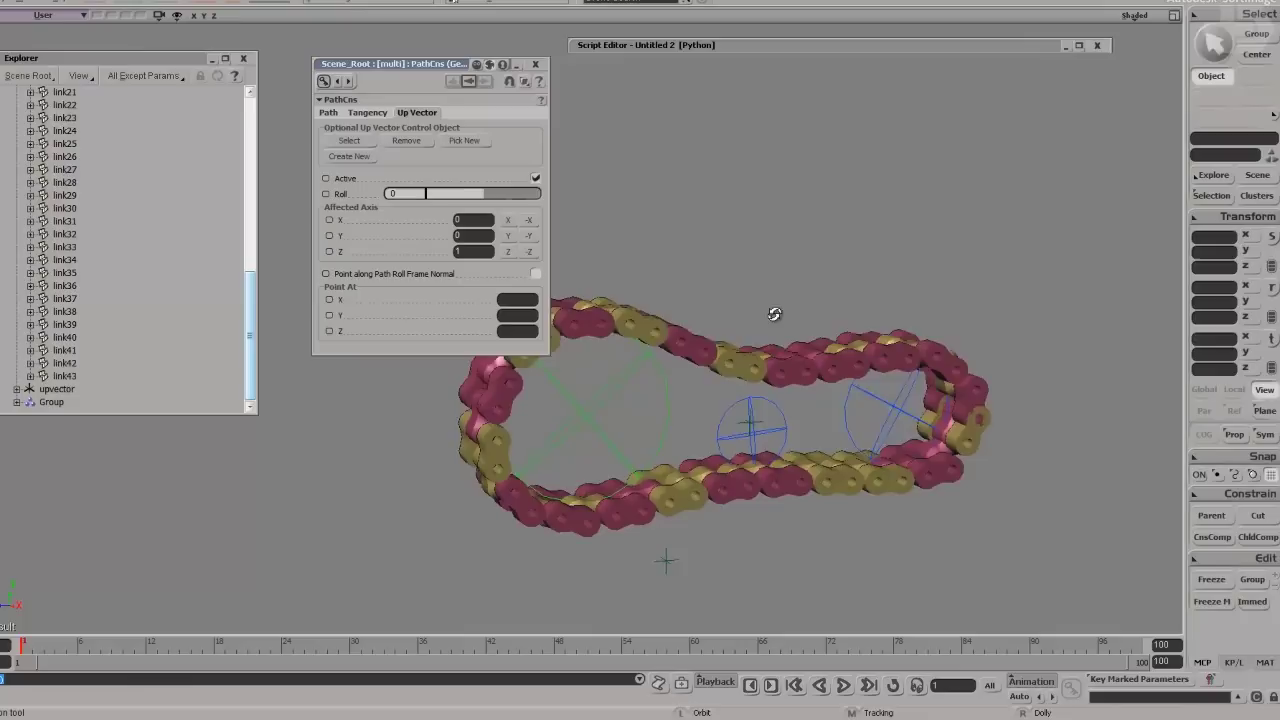
# Parent the upvector null under main_control in the explorer.
pyautogui.click(57, 389)
pyautogui.scroll(10, 80, 300)
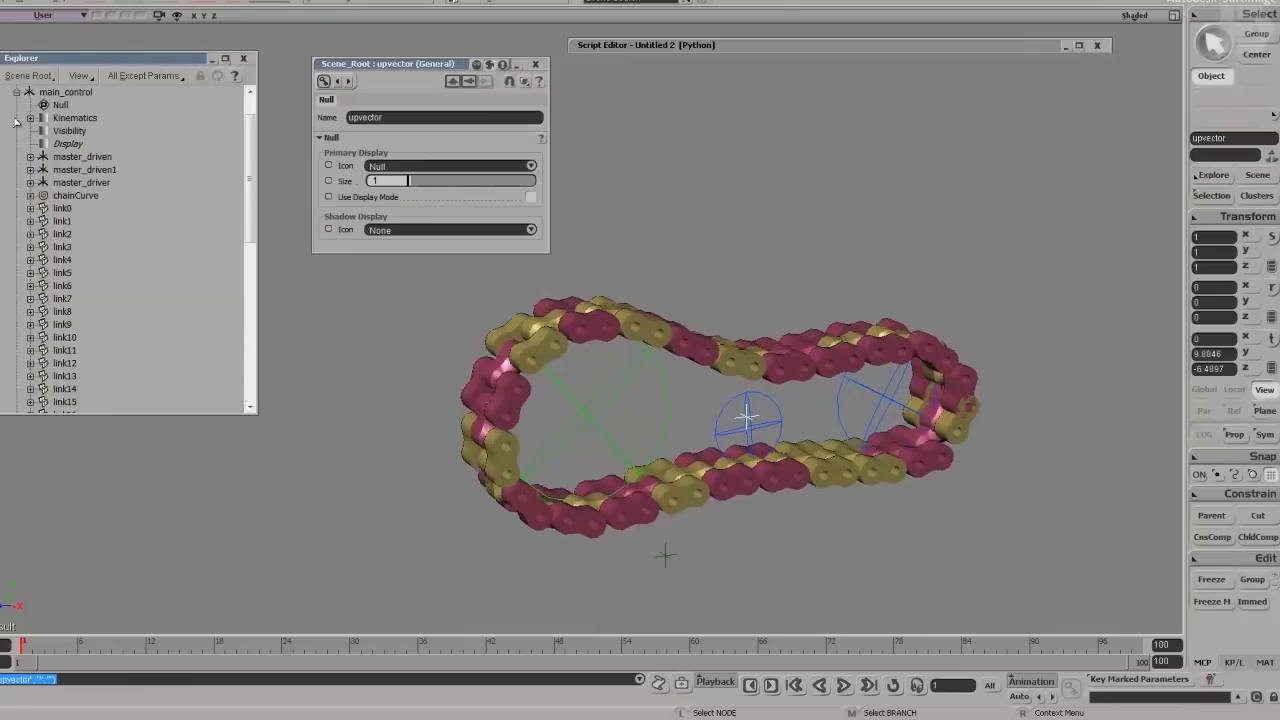
pyautogui.click(16, 92)
pyautogui.click(70, 131)
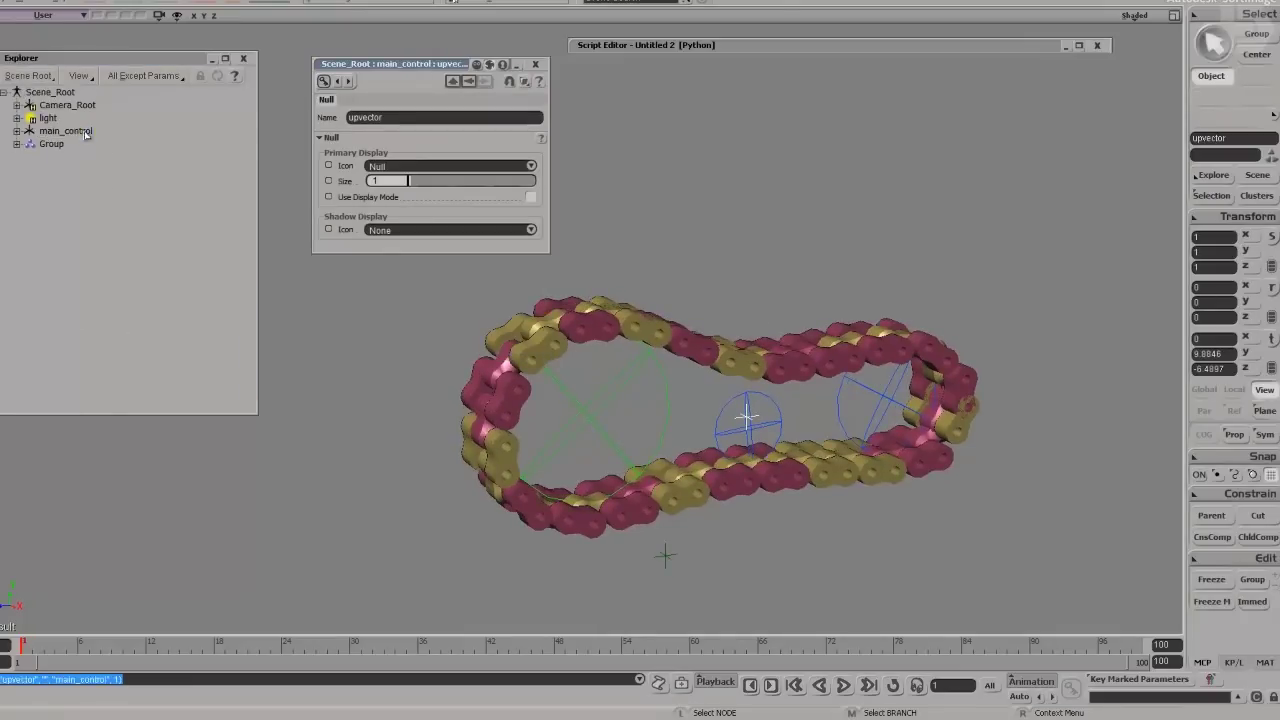
# Rotate main_control slightly to test the link orientation with the up vector, and undo the rotation.
pyautogui.press('c')
pyautogui.moveTo(716, 466); pyautogui.dragTo(755, 510)
pyautogui.hotkey('ctrl', 'z')
pyautogui.hotkey('ctrl', 'z')
pyautogui.press('space')
pyautogui.click(829, 268)
pyautogui.press('s')
pyautogui.moveTo(829, 268); pyautogui.dragTo(810, 325, button='right')
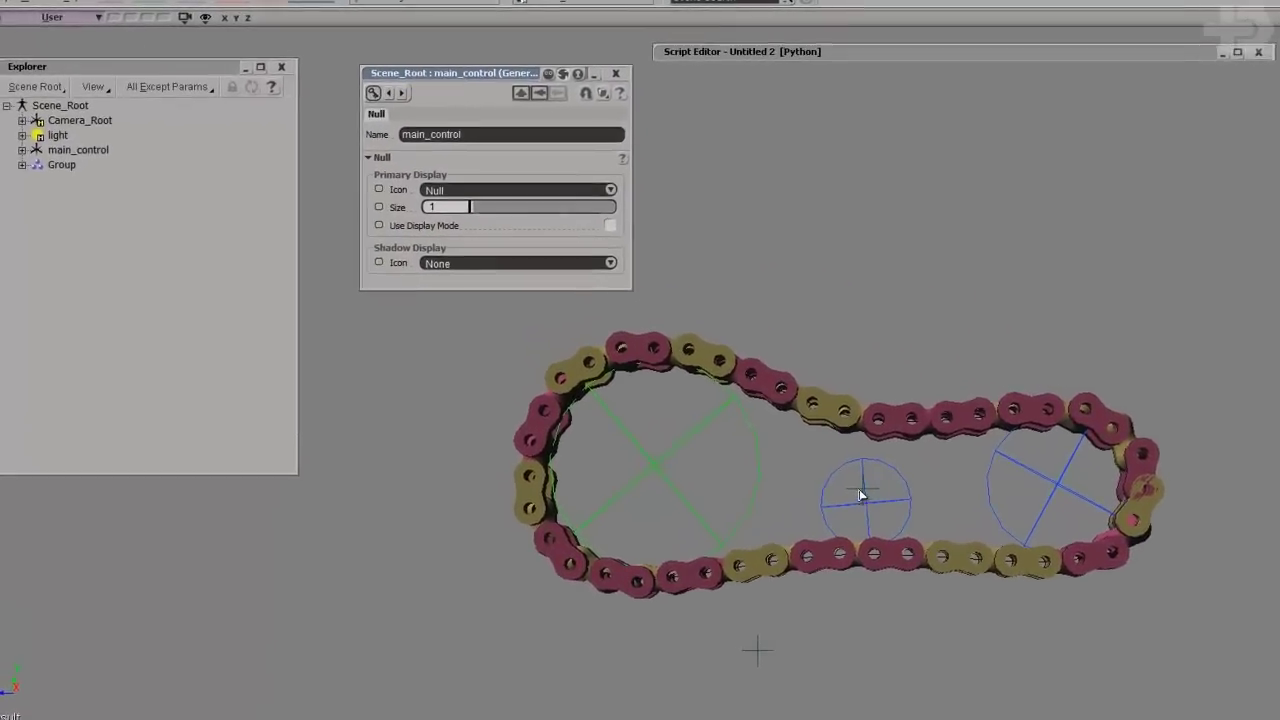
# Select the upvector null and examine its placement and the link orientation from several angles.
pyautogui.click(796, 456)
pyautogui.press('v')
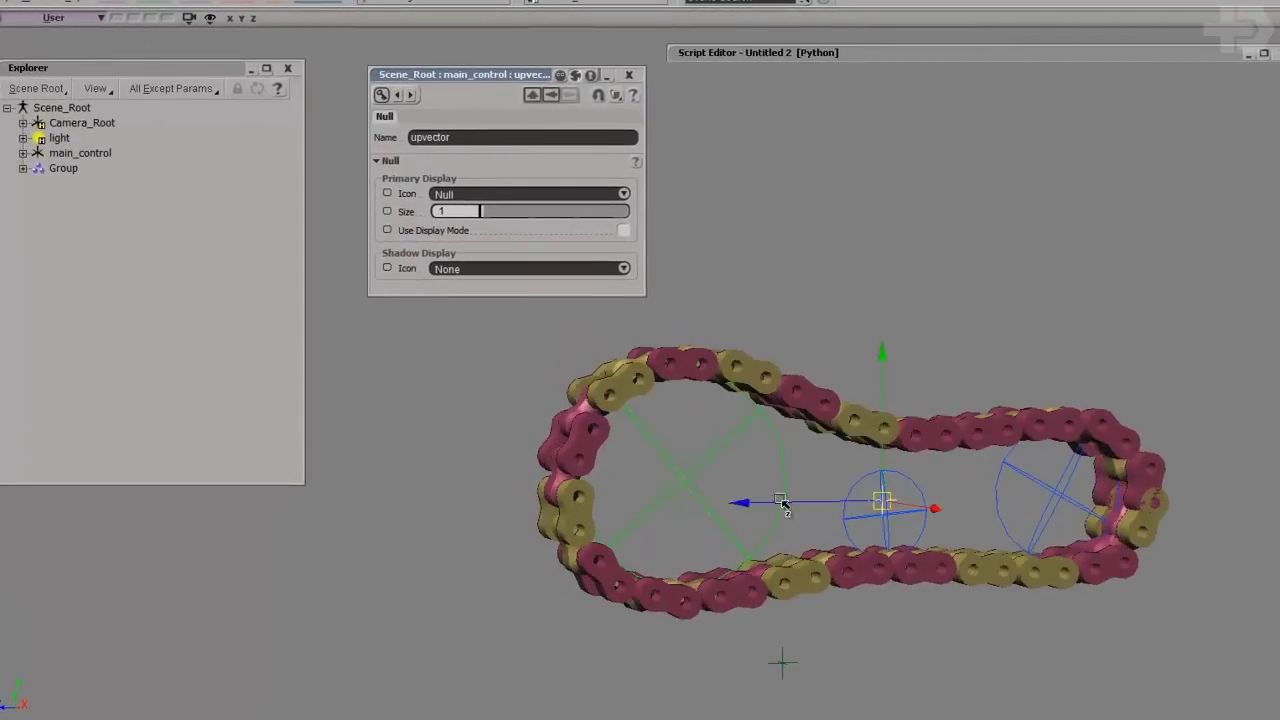
pyautogui.press('s')
pyautogui.moveTo(752, 505); pyautogui.dragTo(866, 534, button='right')
pyautogui.moveTo(944, 499); pyautogui.dragTo(679, 401)
pyautogui.press('s')
pyautogui.moveTo(905, 512); pyautogui.dragTo(950, 545, button='right')
pyautogui.moveTo(742, 467); pyautogui.dragTo(898, 479)
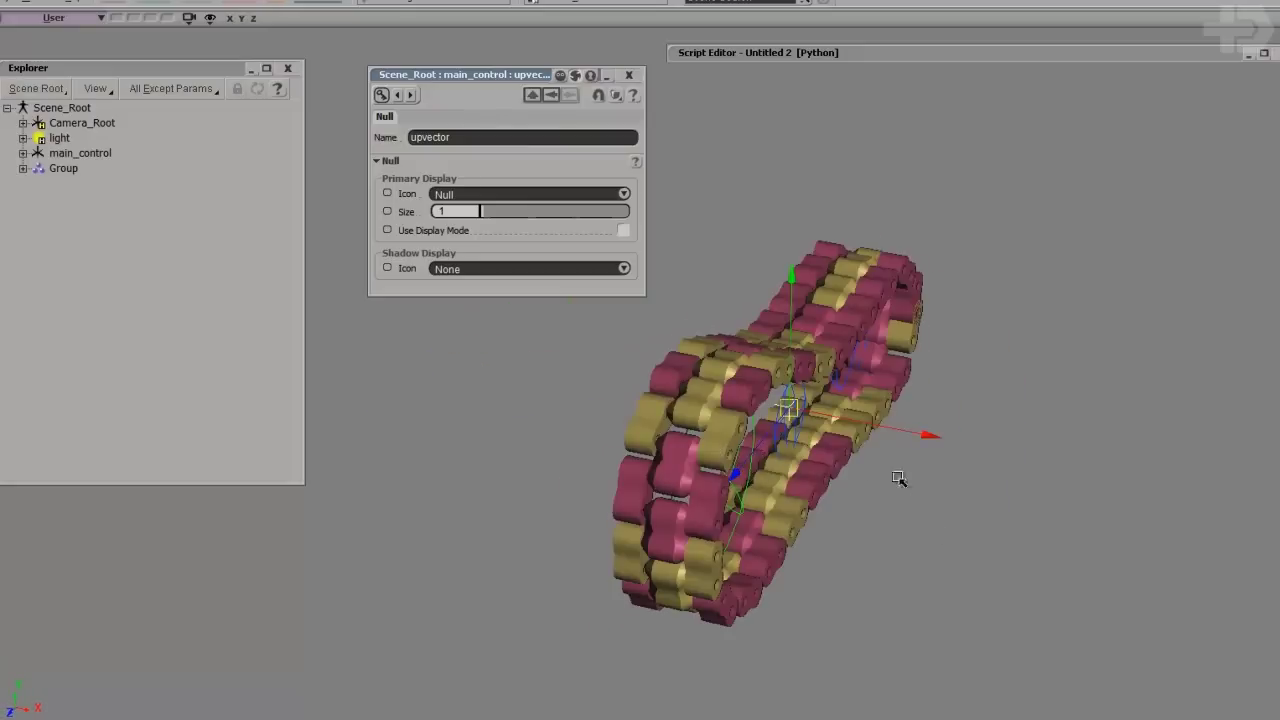
pyautogui.moveTo(967, 451); pyautogui.dragTo(888, 386, button='right')
pyautogui.moveTo(888, 386); pyautogui.dragTo(931, 440, button='middle')
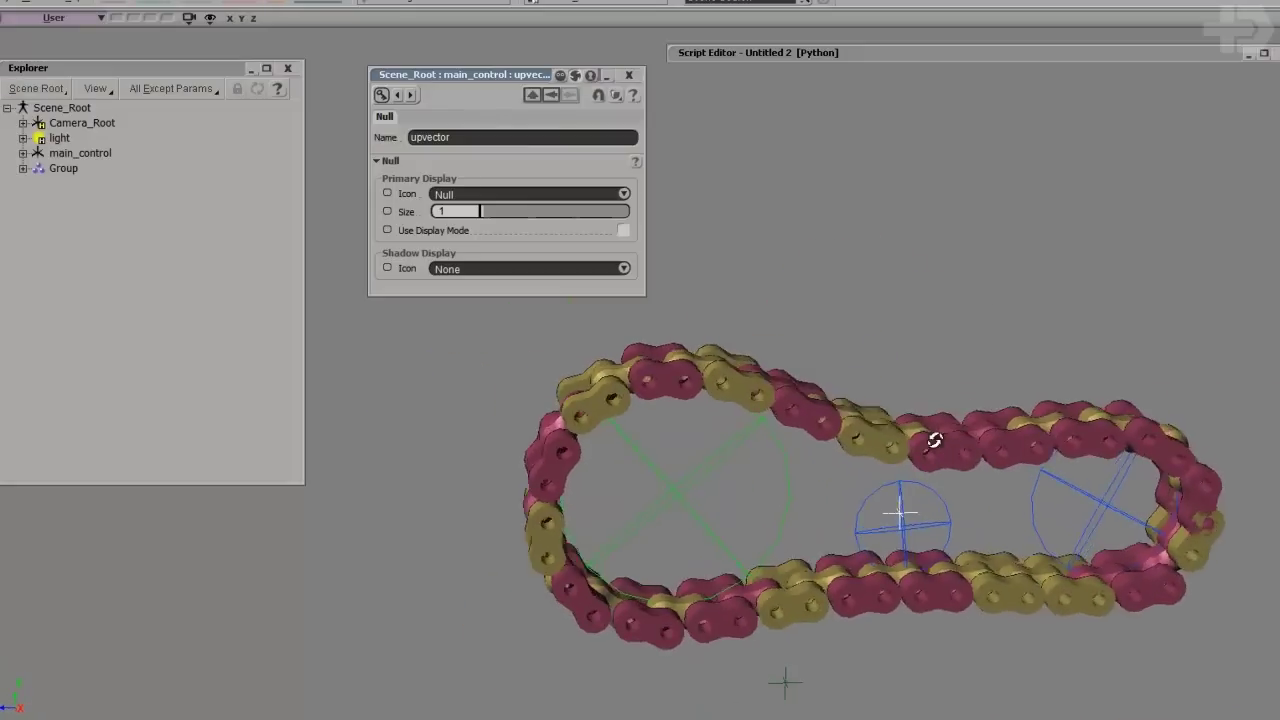
pyautogui.moveTo(931, 440); pyautogui.dragTo(903, 425, button='right')
pyautogui.moveTo(903, 425); pyautogui.dragTo(904, 488, button='middle')
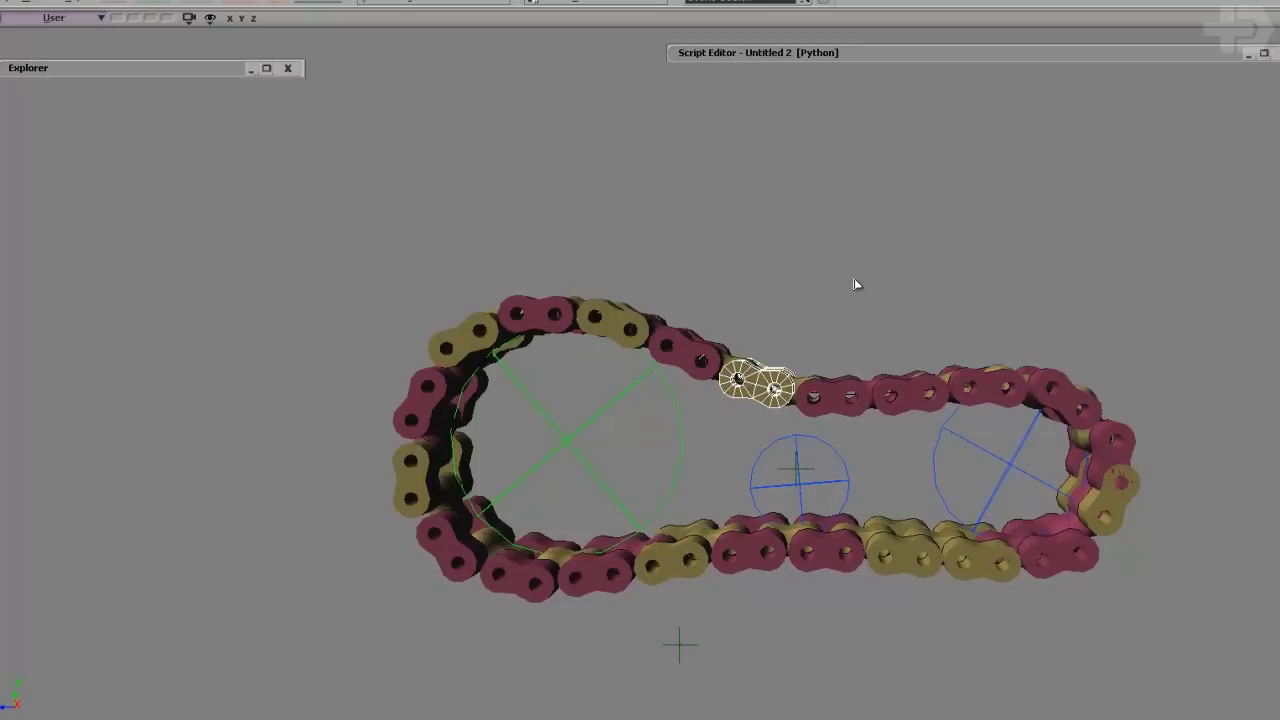
# Pull link11 off the chain as a test, and enable Lock to Path on Interaction in its path constraint.
pyautogui.moveTo(697, 426); pyautogui.dragTo(748, 316)
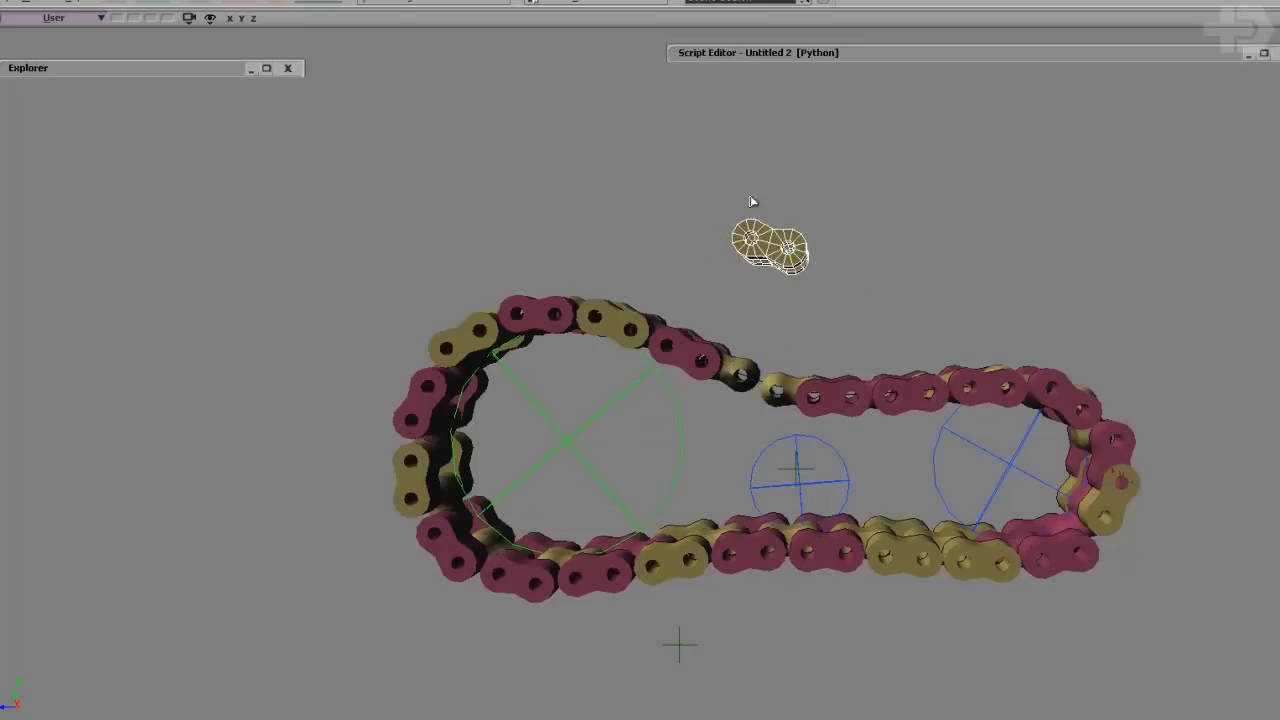
pyautogui.doubleClick(196, 71)
pyautogui.click(1185, 233)
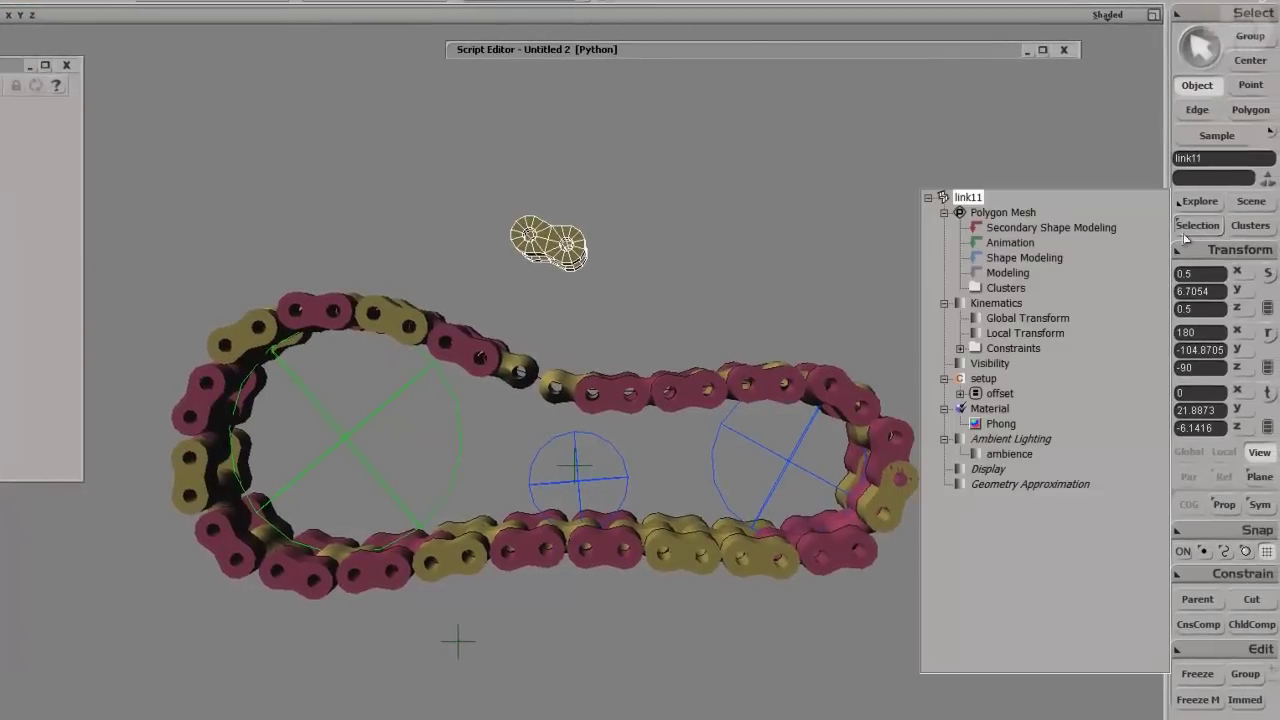
pyautogui.click(960, 348)
pyautogui.click(1002, 364)
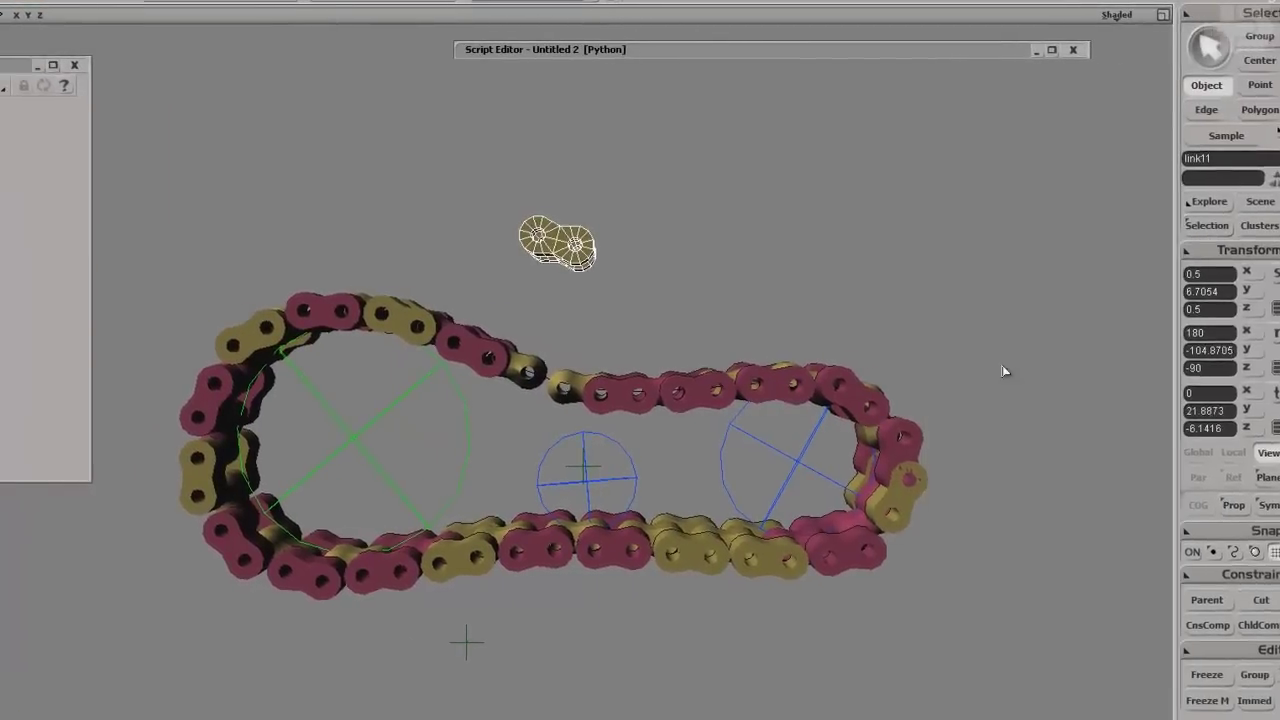
pyautogui.click(389, 149)
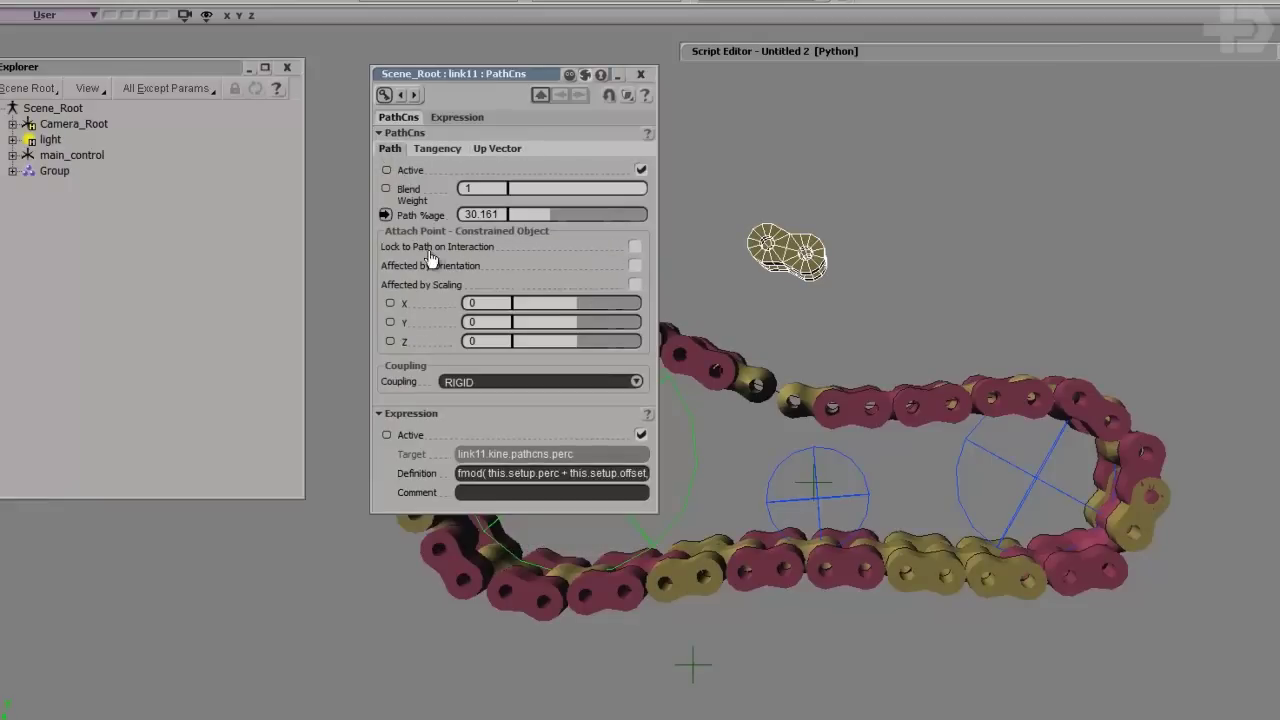
pyautogui.click(635, 246)
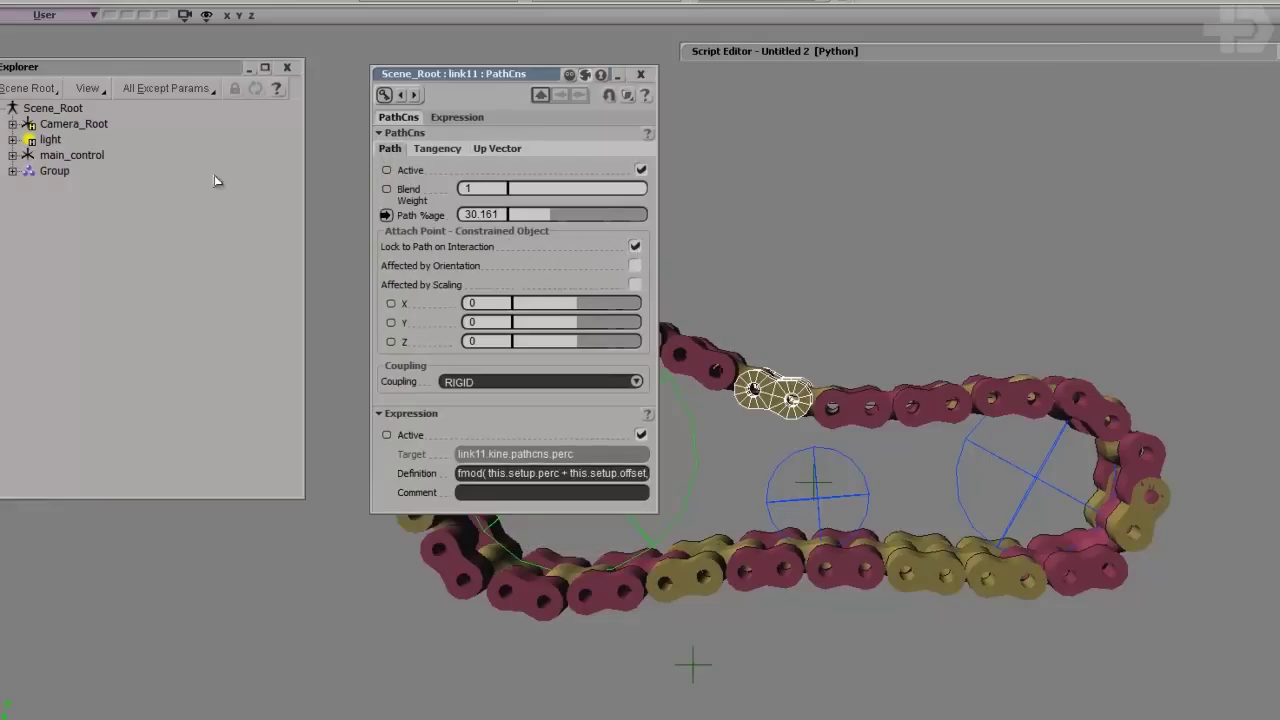
# Enable Lock to Path on Interaction for link0 through link43 together, and close the path constraint properties.
pyautogui.press('f')
pyautogui.click(77, 265)
pyautogui.scroll(-10, 80, 455)
pyautogui.keyDown('shift'); pyautogui.click(72, 467); pyautogui.keyUp('shift')
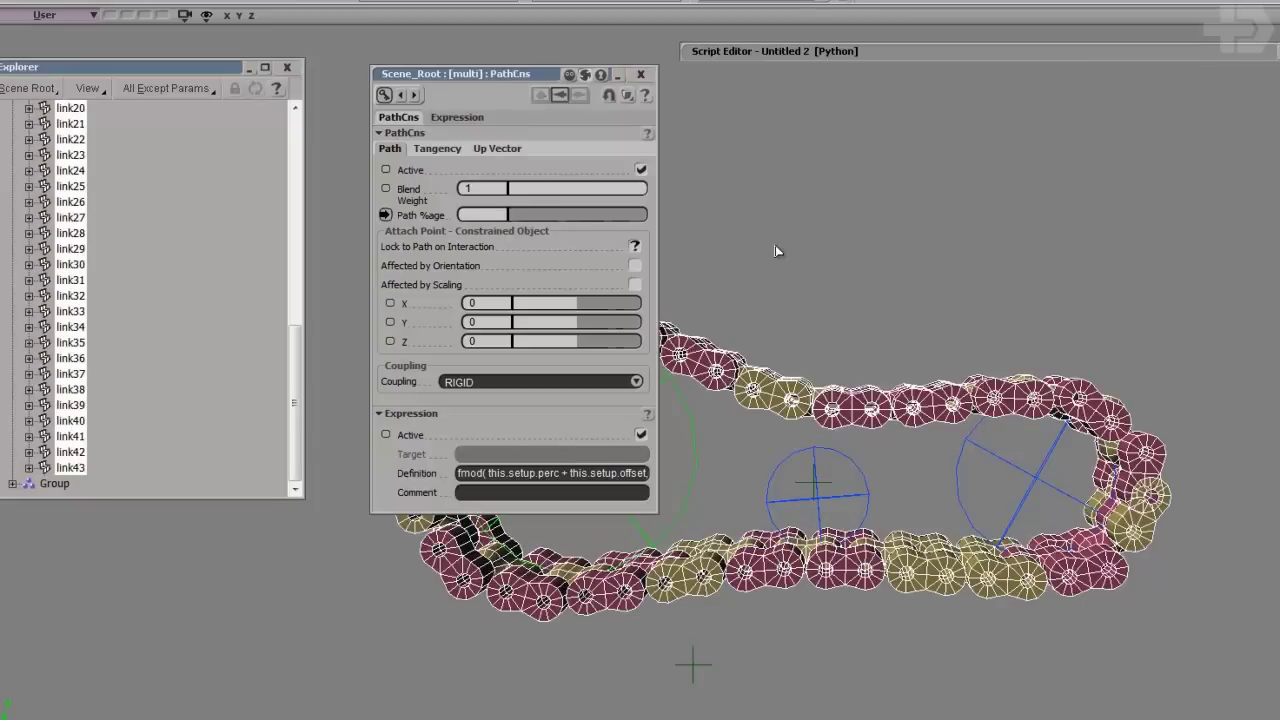
pyautogui.click(635, 247)
pyautogui.click(643, 75)
pyautogui.click(844, 208)
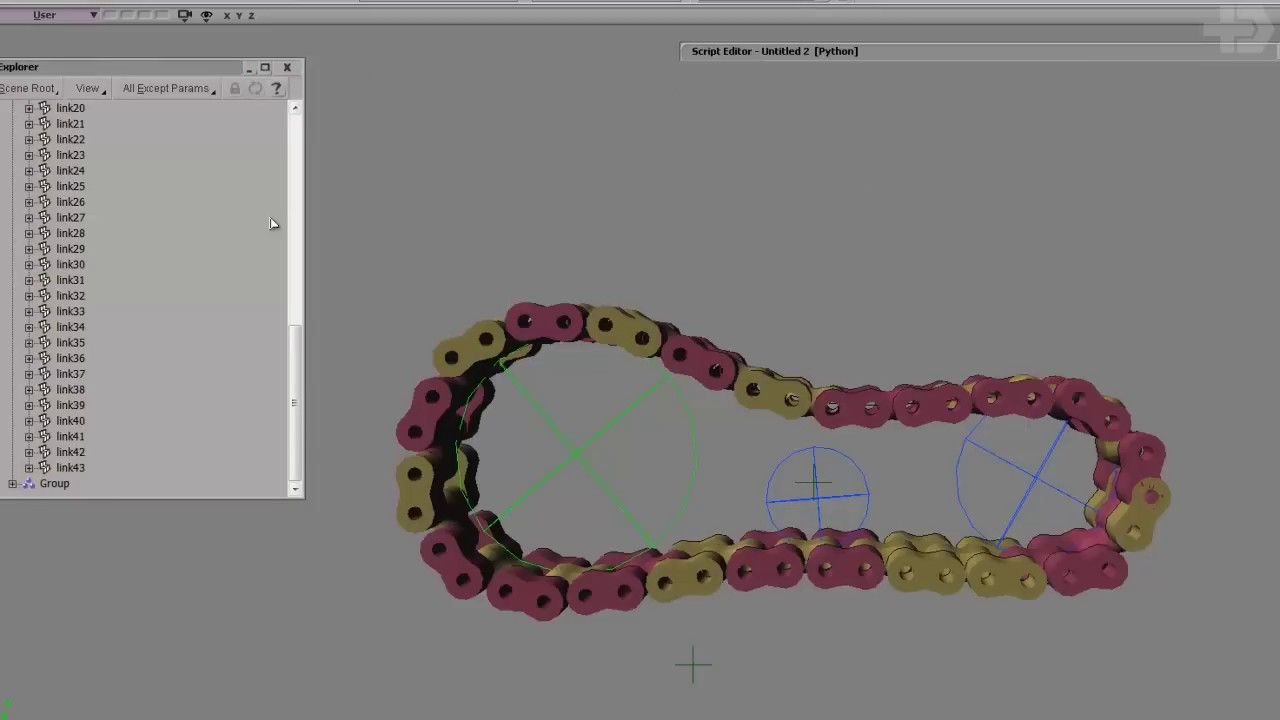
# Collapse main_control in the explorer and examine the chain from several angles, briefly selecting a link above the large wheel.
pyautogui.scroll(10, 134, 130)
pyautogui.click(13, 156)
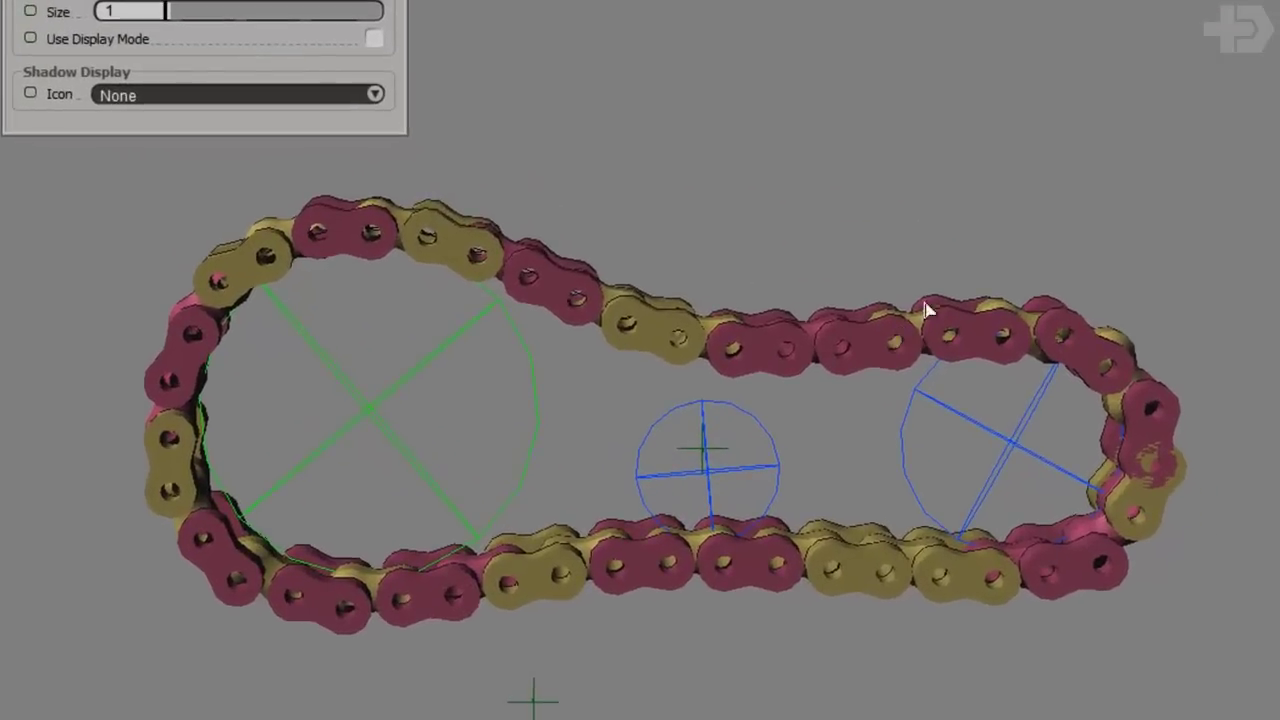
pyautogui.press('s')
pyautogui.moveTo(934, 268); pyautogui.dragTo(904, 232)
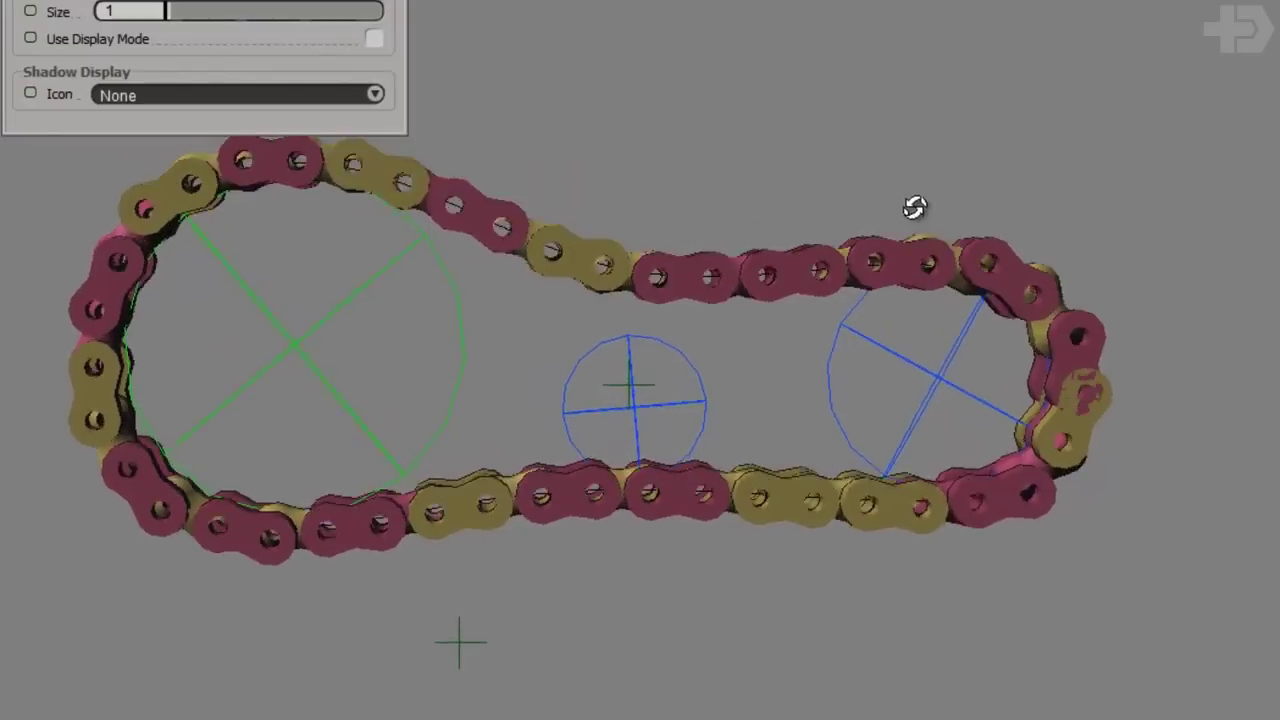
pyautogui.moveTo(911, 209); pyautogui.dragTo(969, 257, button='right')
pyautogui.click(420, 222)
pyautogui.press('s')
pyautogui.moveTo(500, 320); pyautogui.dragTo(516, 350, button='right')
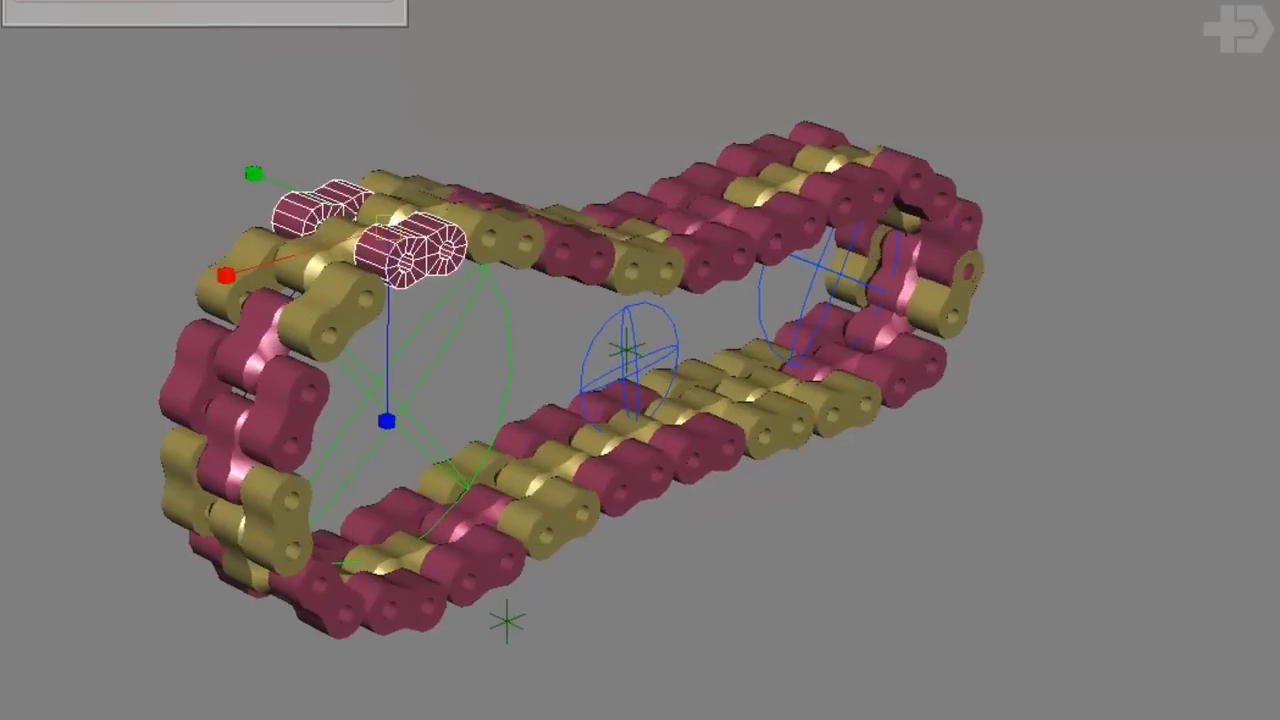
pyautogui.hotkey('alt', 'Right')
pyautogui.hotkey('alt', 'Right')
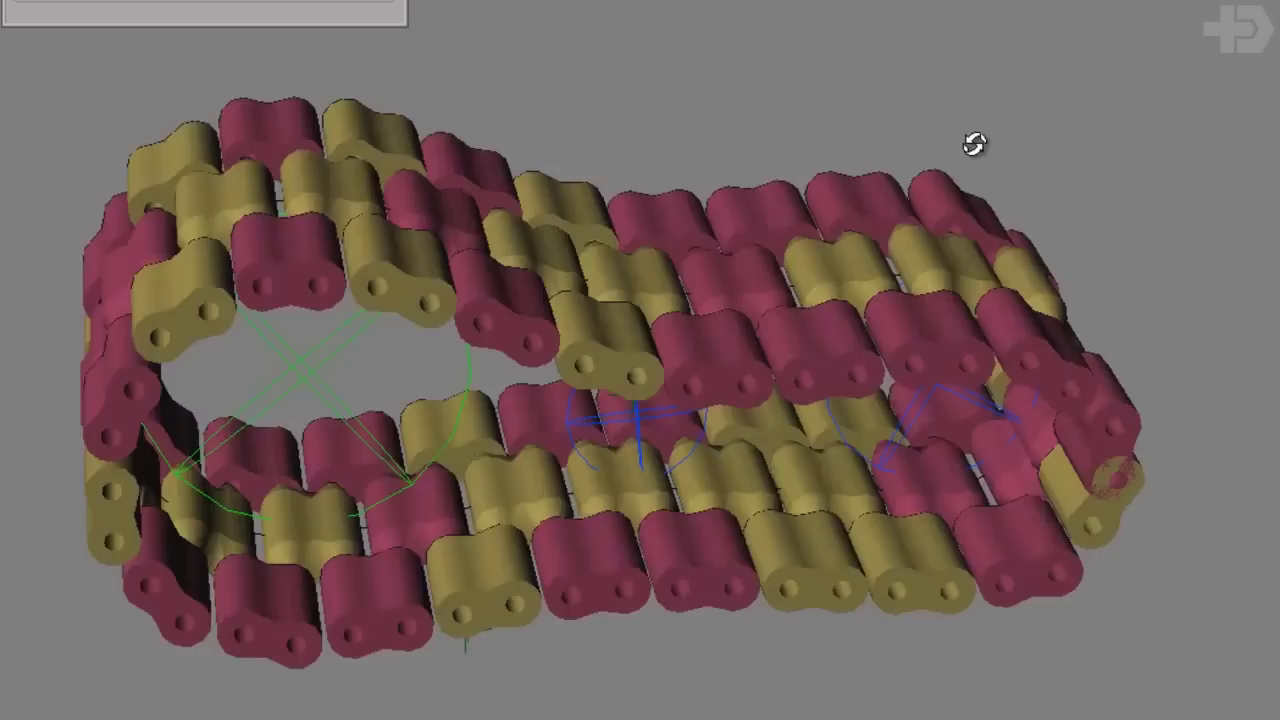
pyautogui.moveTo(971, 143)
pyautogui.keyDown('alt'); pyautogui.mouseDown(button='middle')
pyautogui.moveTo(991, 94)
pyautogui.moveTo(969, 100)
pyautogui.moveTo(900, 277)
pyautogui.mouseUp(button='middle'); pyautogui.keyUp('alt')
# Select the small middle wheel null and the large wheel null, and try rotating the large one to test the rig.
pyautogui.click(697, 390)
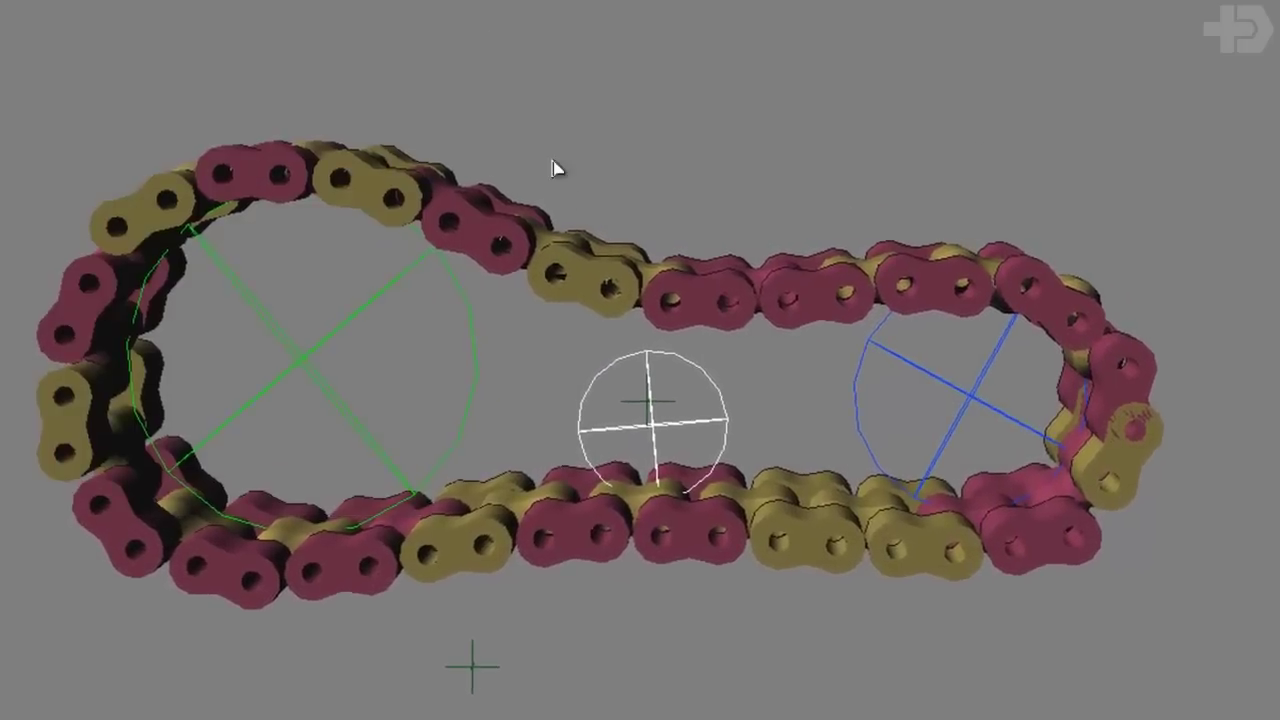
pyautogui.keyDown('alt'); pyautogui.moveTo(557, 166); pyautogui.dragTo(579, 200, button='middle'); pyautogui.keyUp('alt')
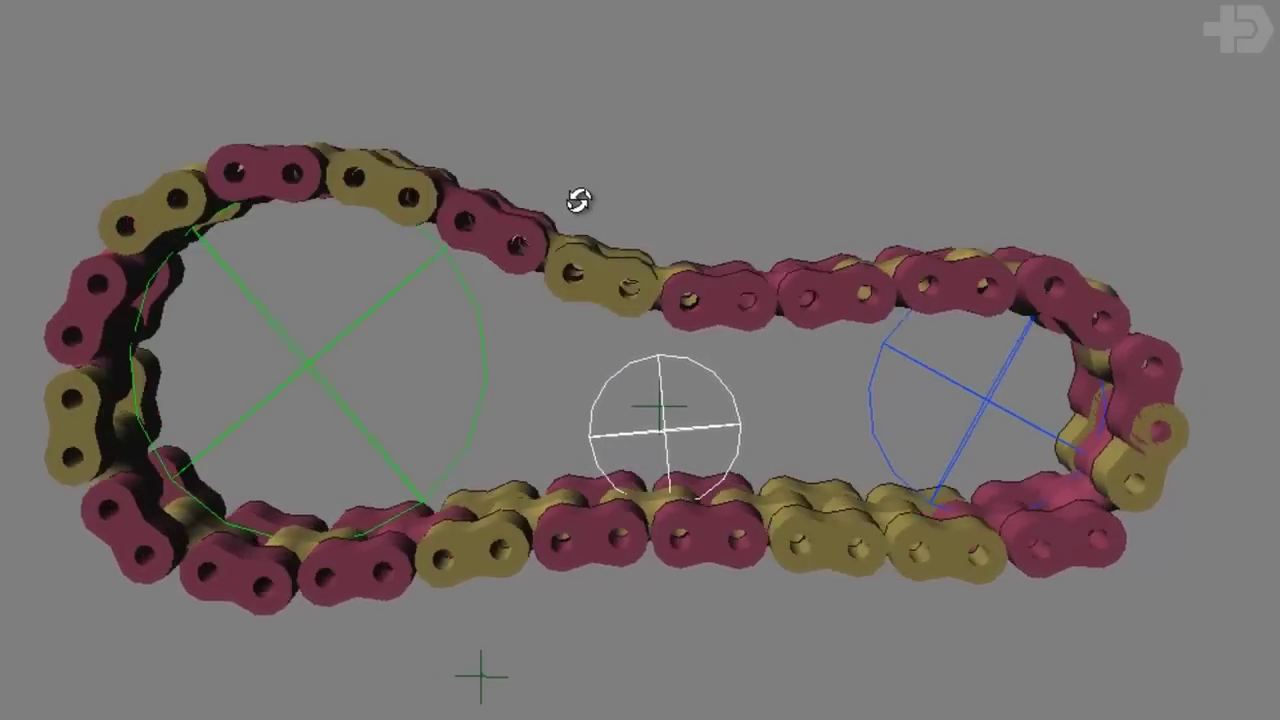
pyautogui.click(303, 357)
pyautogui.moveTo(526, 329); pyautogui.dragTo(613, 219)
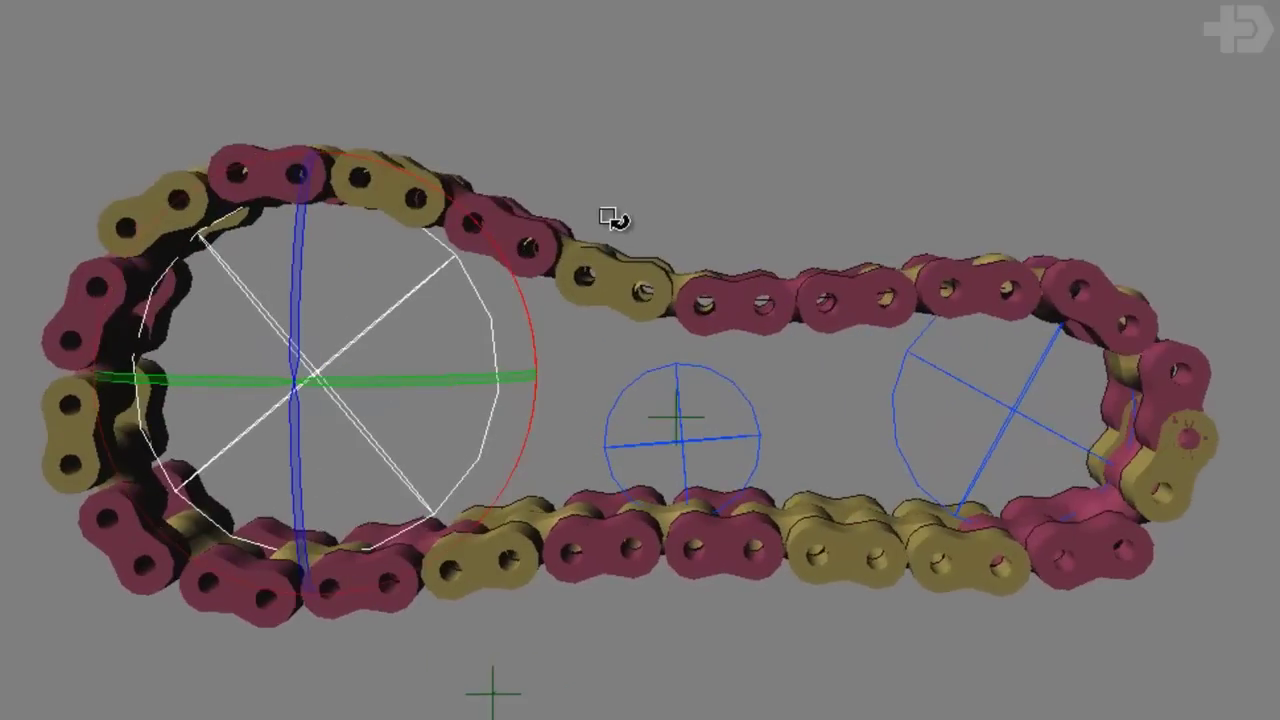
pyautogui.press('space')
pyautogui.click(757, 113)
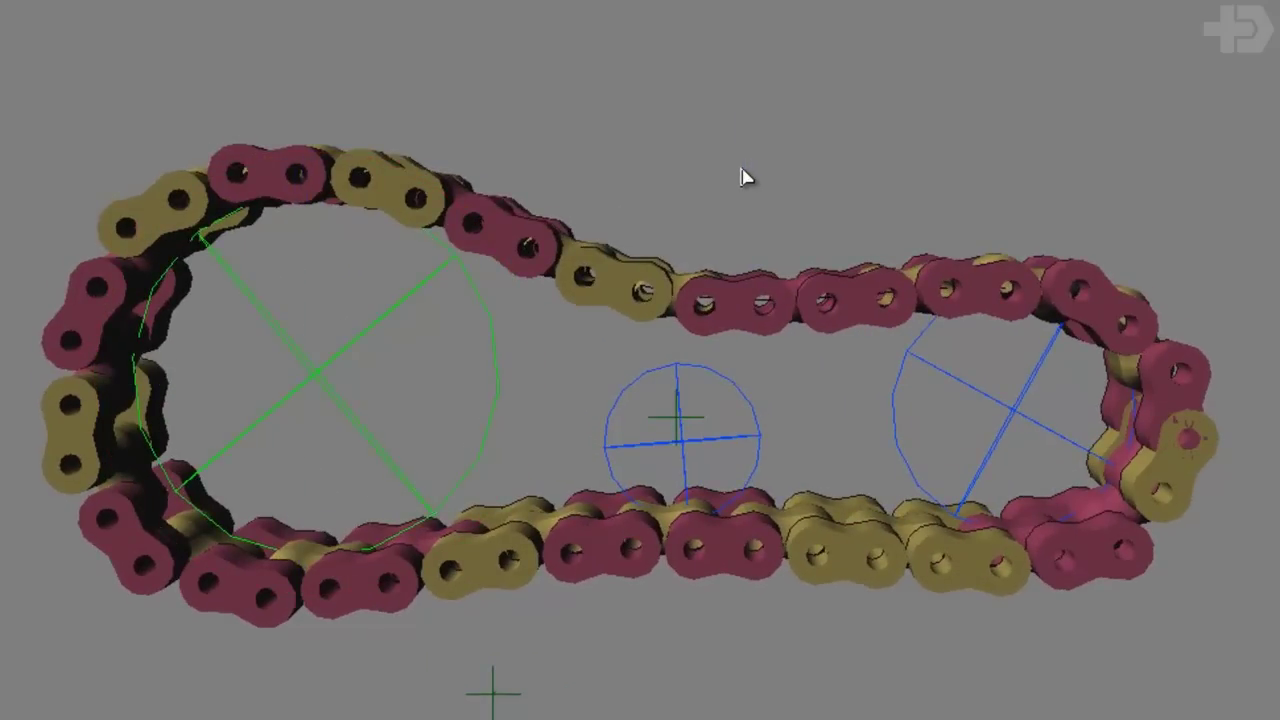